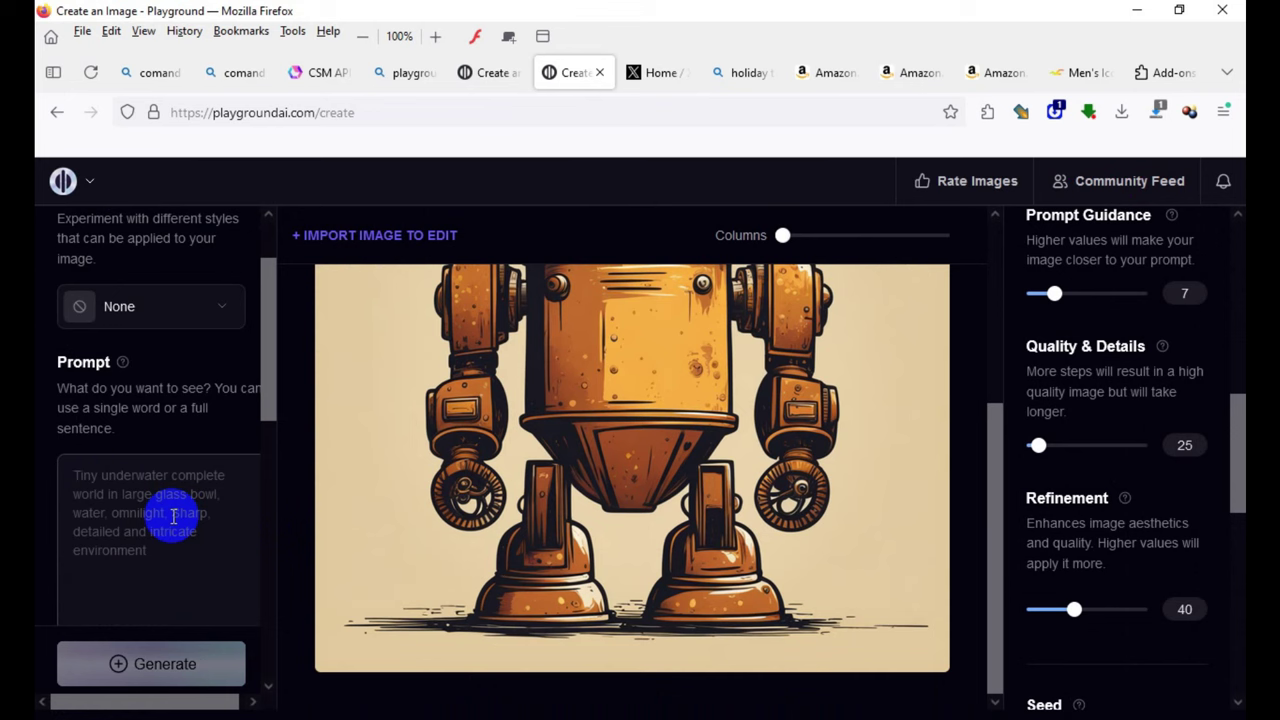
- Enter the prompt 'punk style robot' and insert 'blue' before 'robot'
left_click(157, 489)
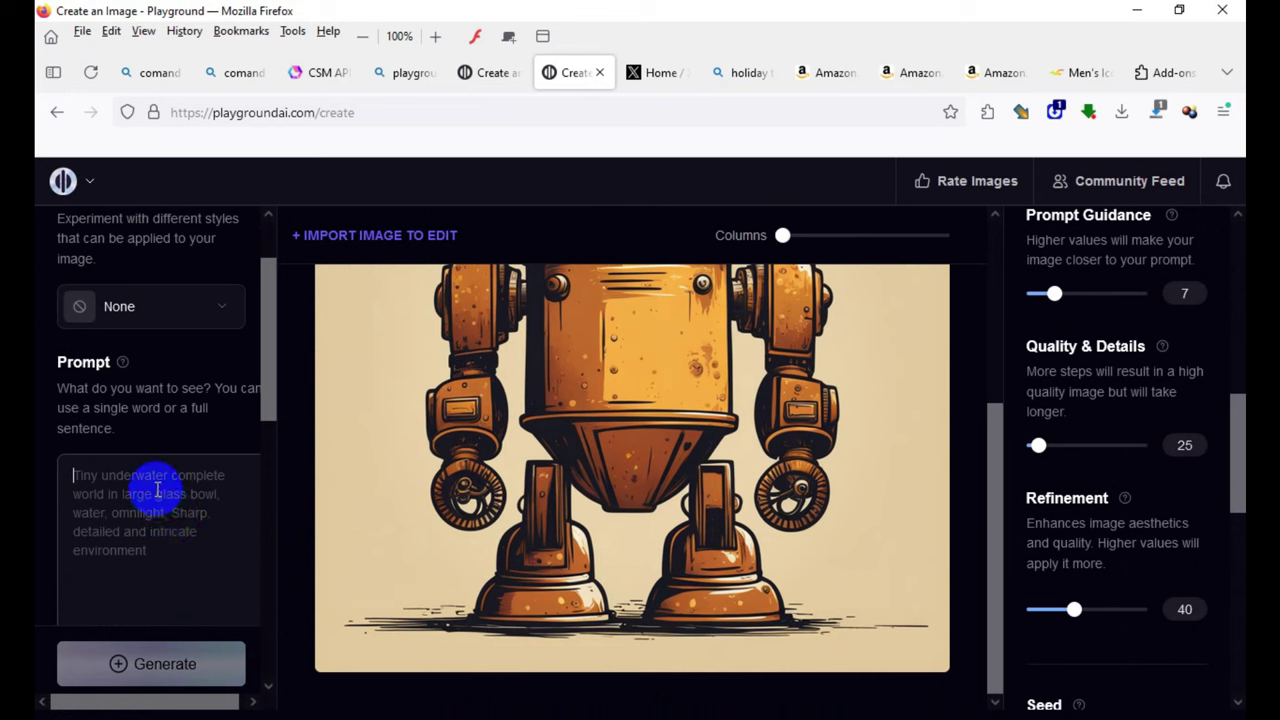
type("p")
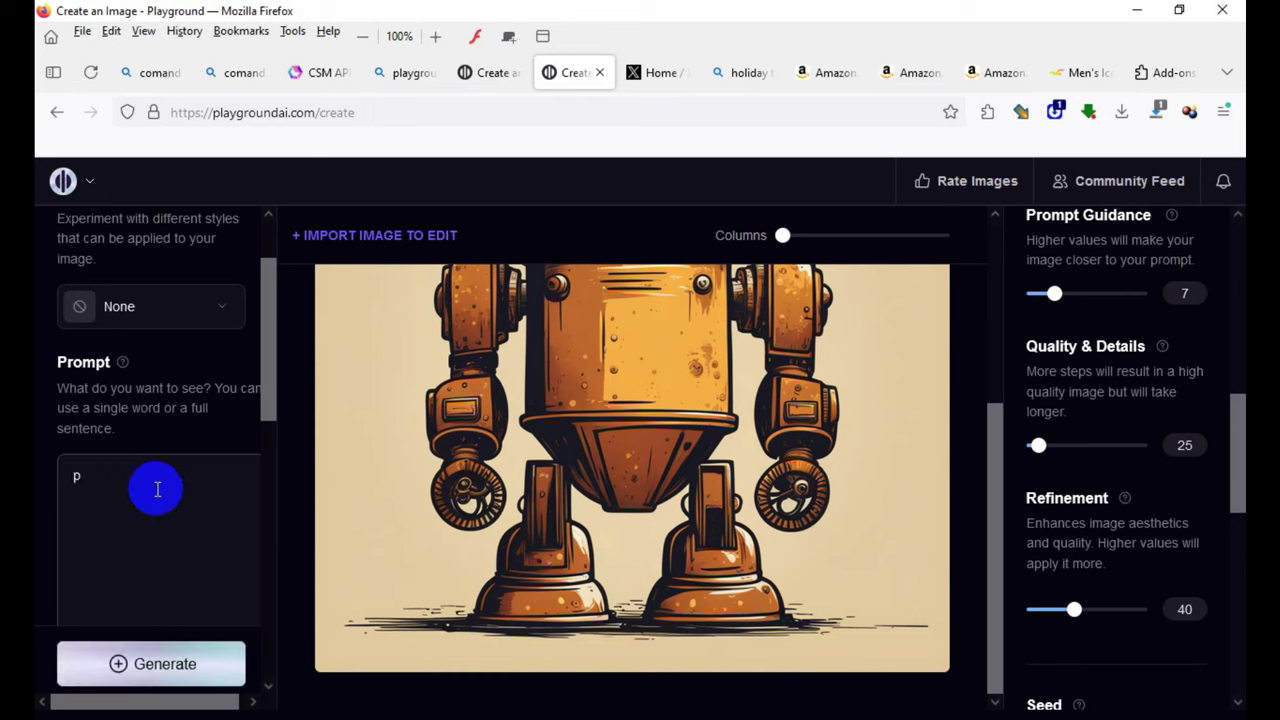
type("unk style robo")
type("t")
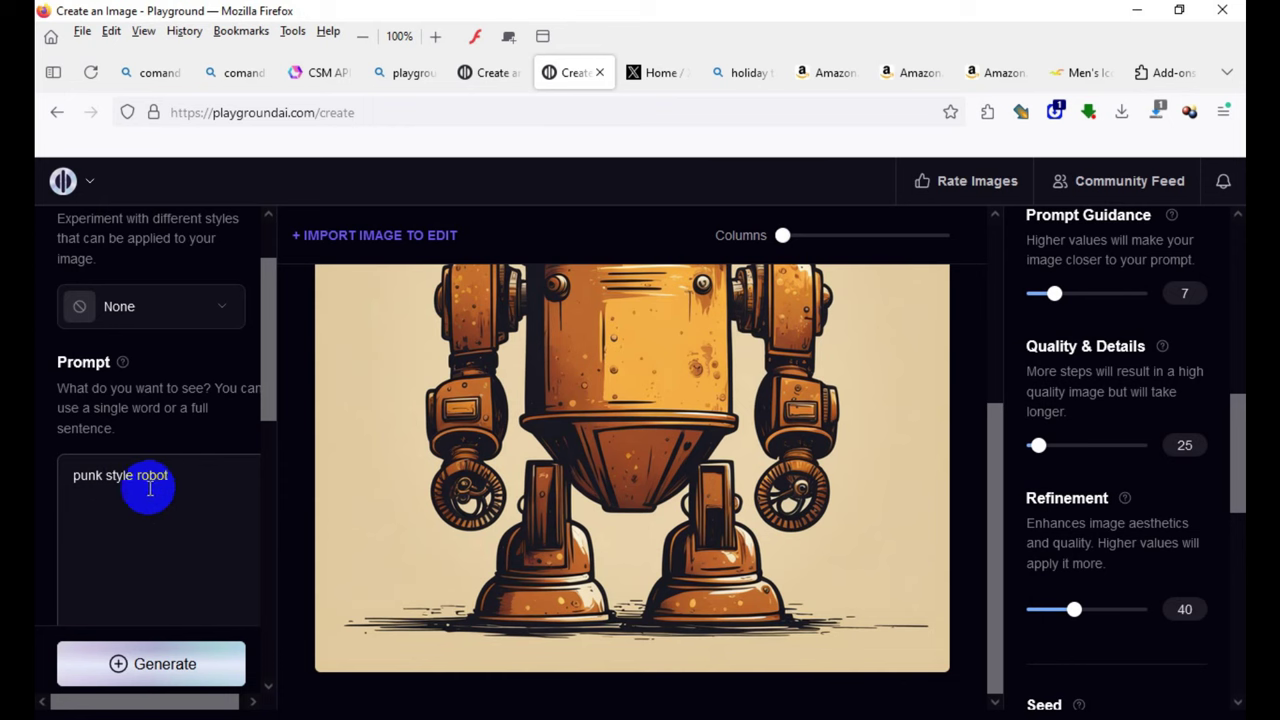
left_click(136, 476)
type("blue")
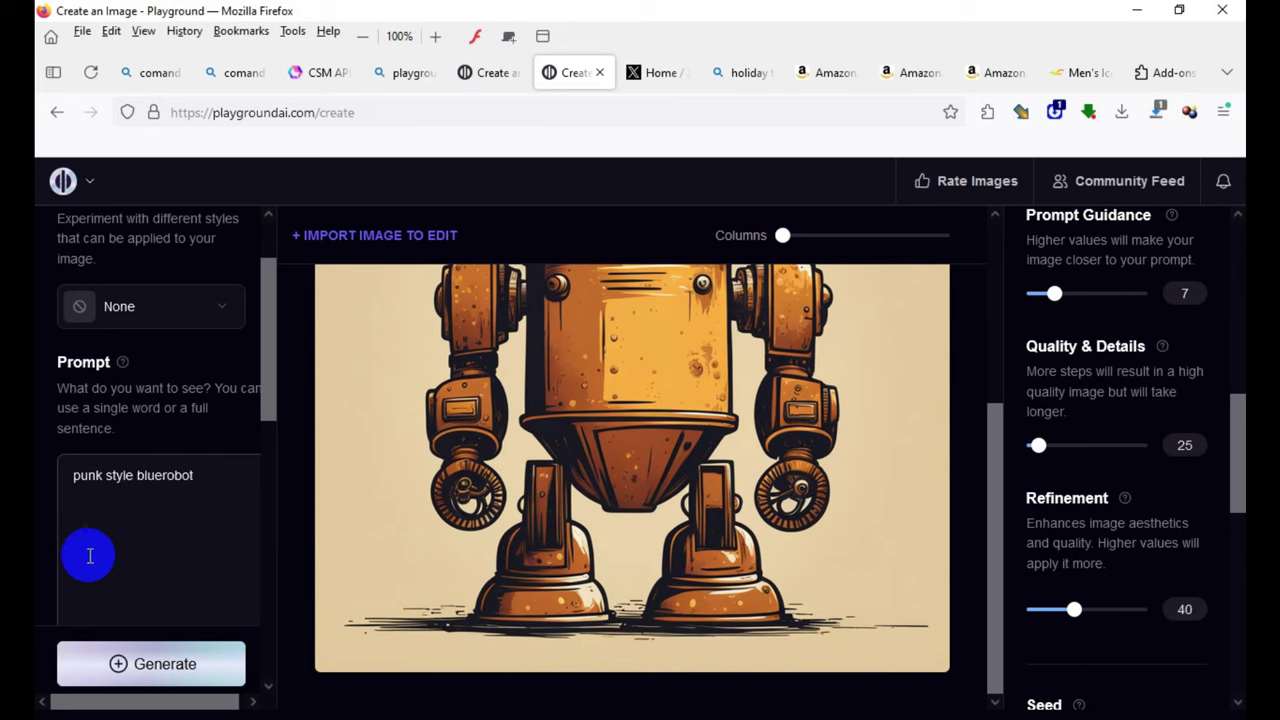
- Prefix the prompt with 'draw vector style', correcting the typos
left_click(76, 478)
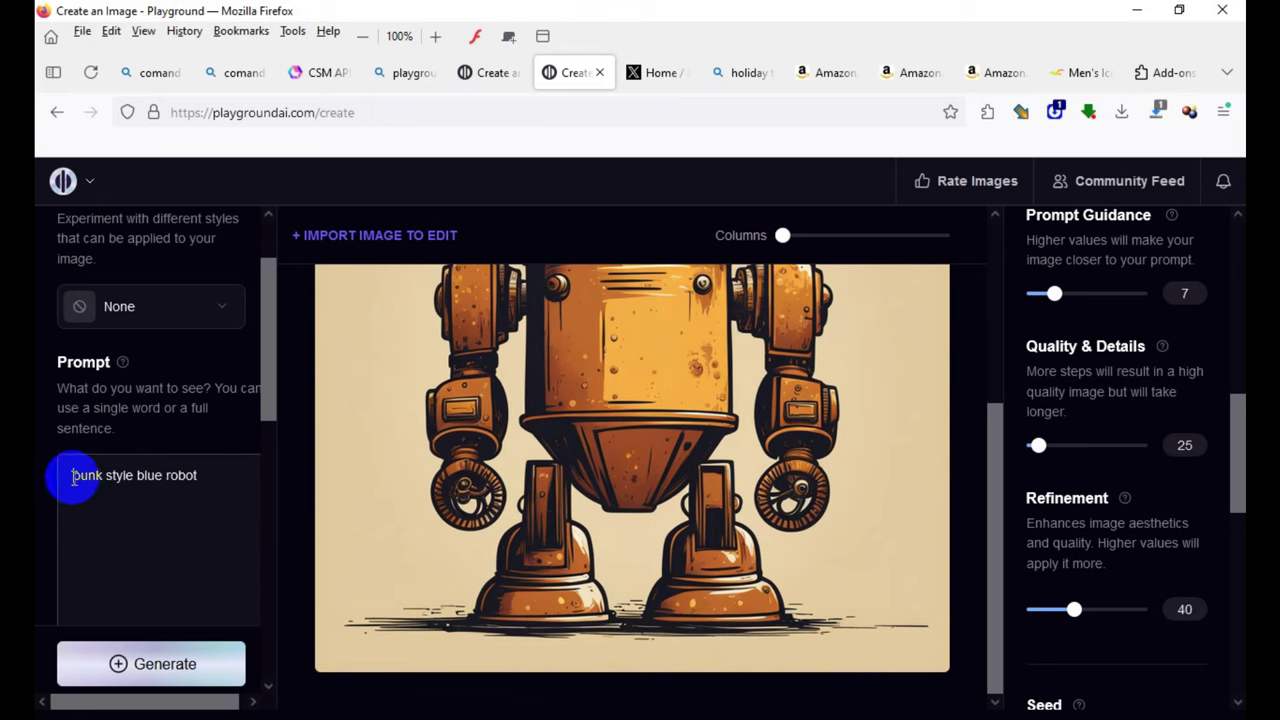
type("dra")
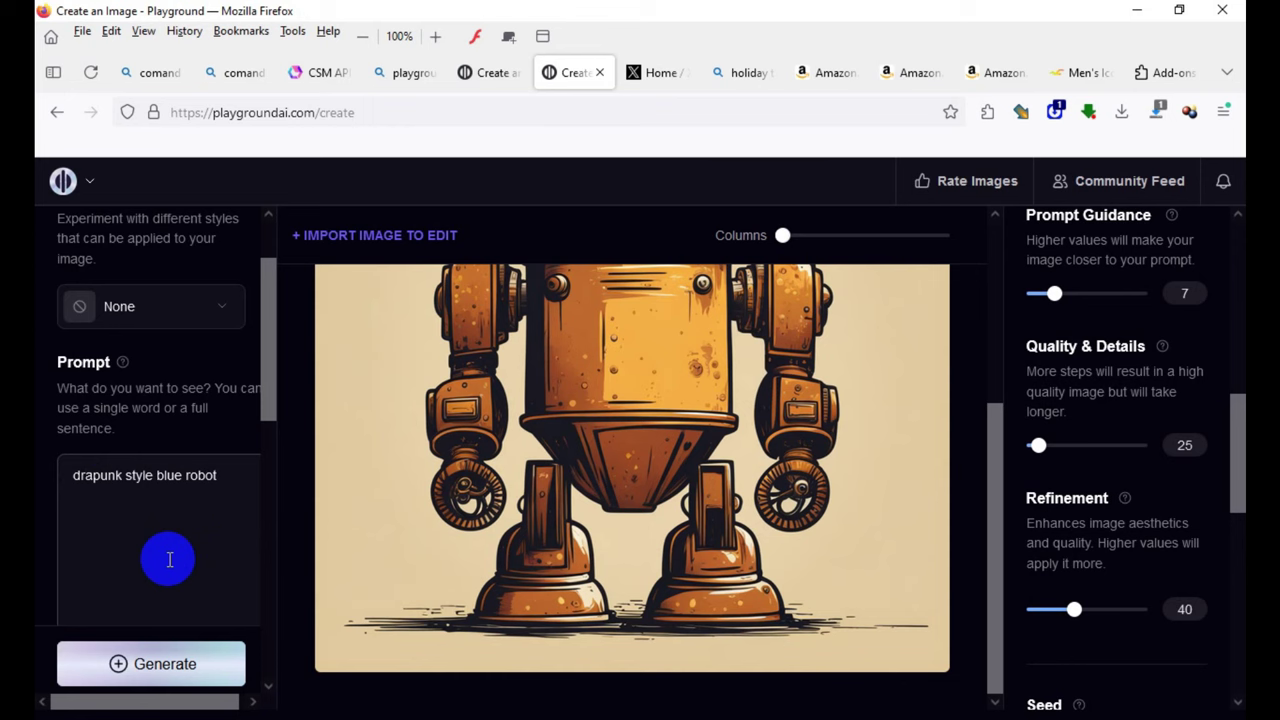
type("w vw")
key("BackSpace")
type("ector ")
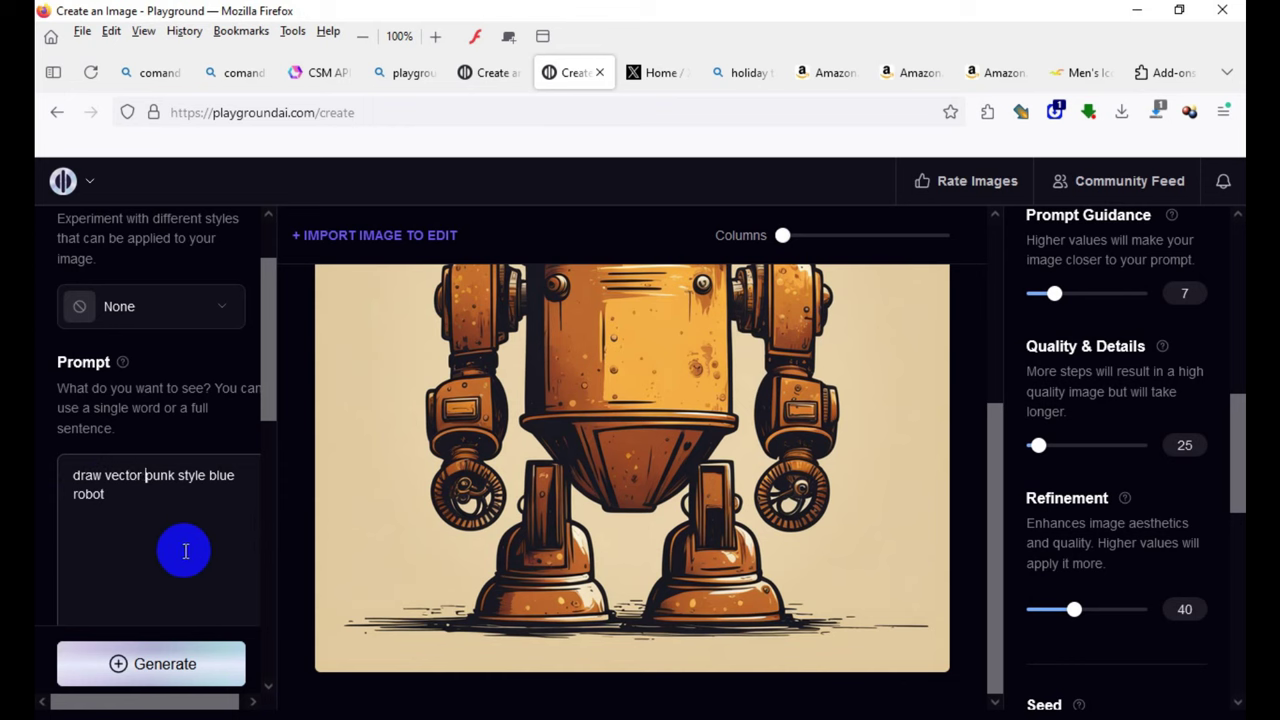
type("sytle")
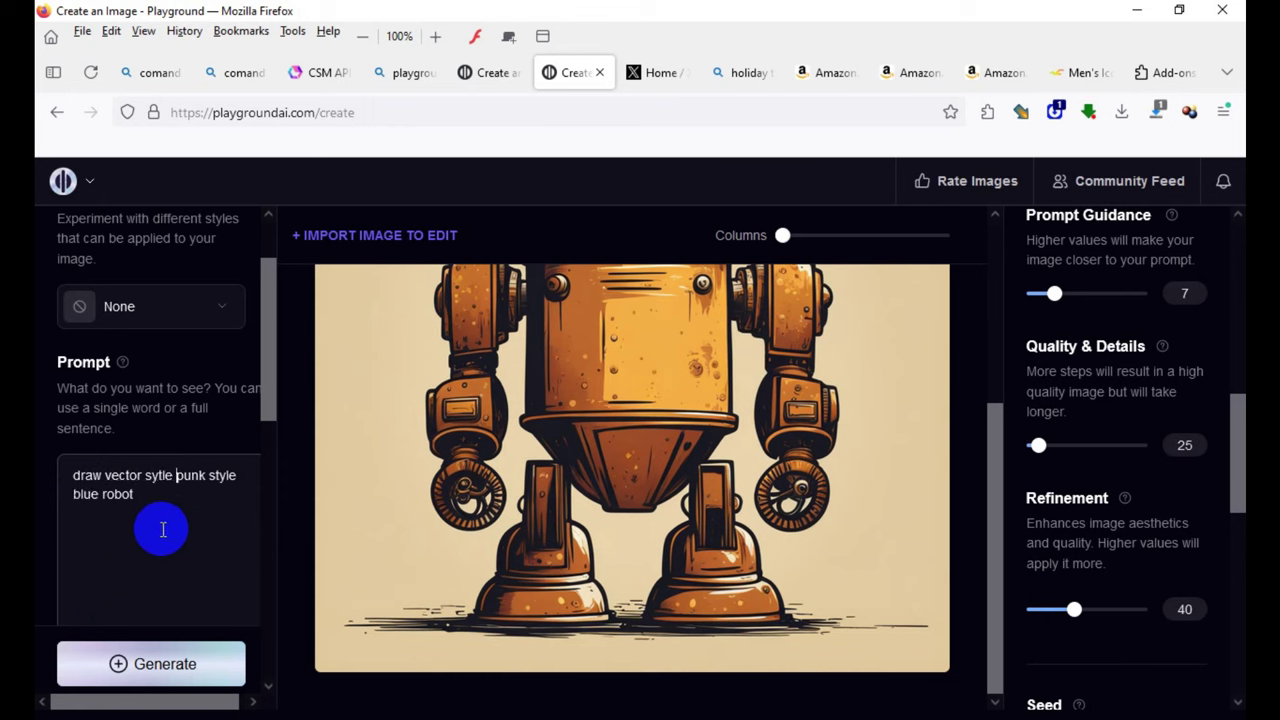
key("BackSpace")
key("BackSpace")
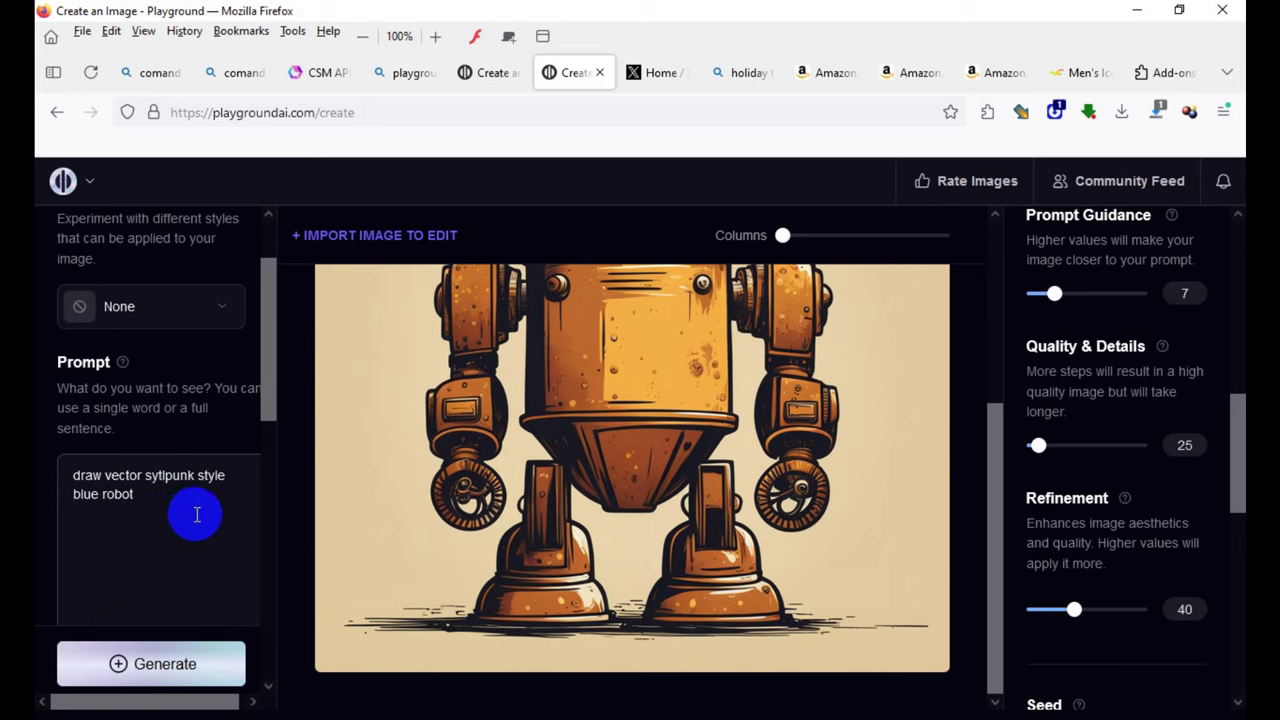
key("BackSpace")
key("BackSpace")
key("BackSpace")
type("tyle")
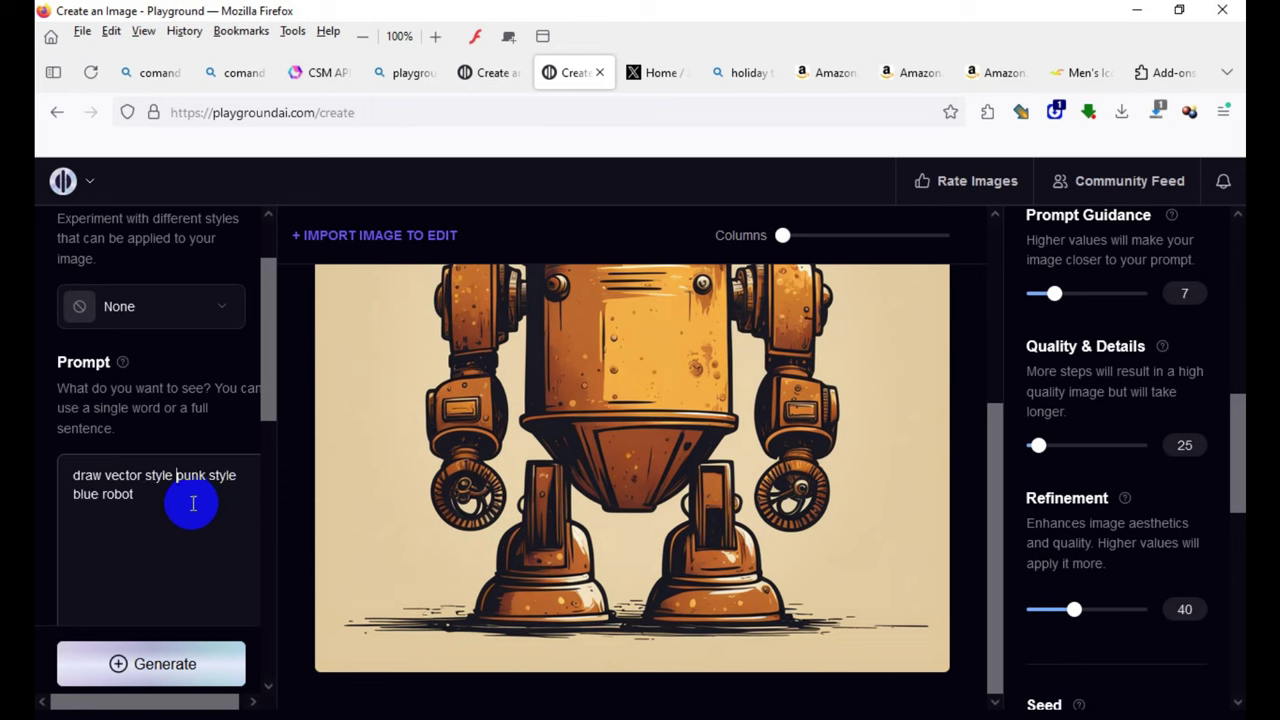
- Delete the words 'punk style' from the prompt
double_click(205, 475)
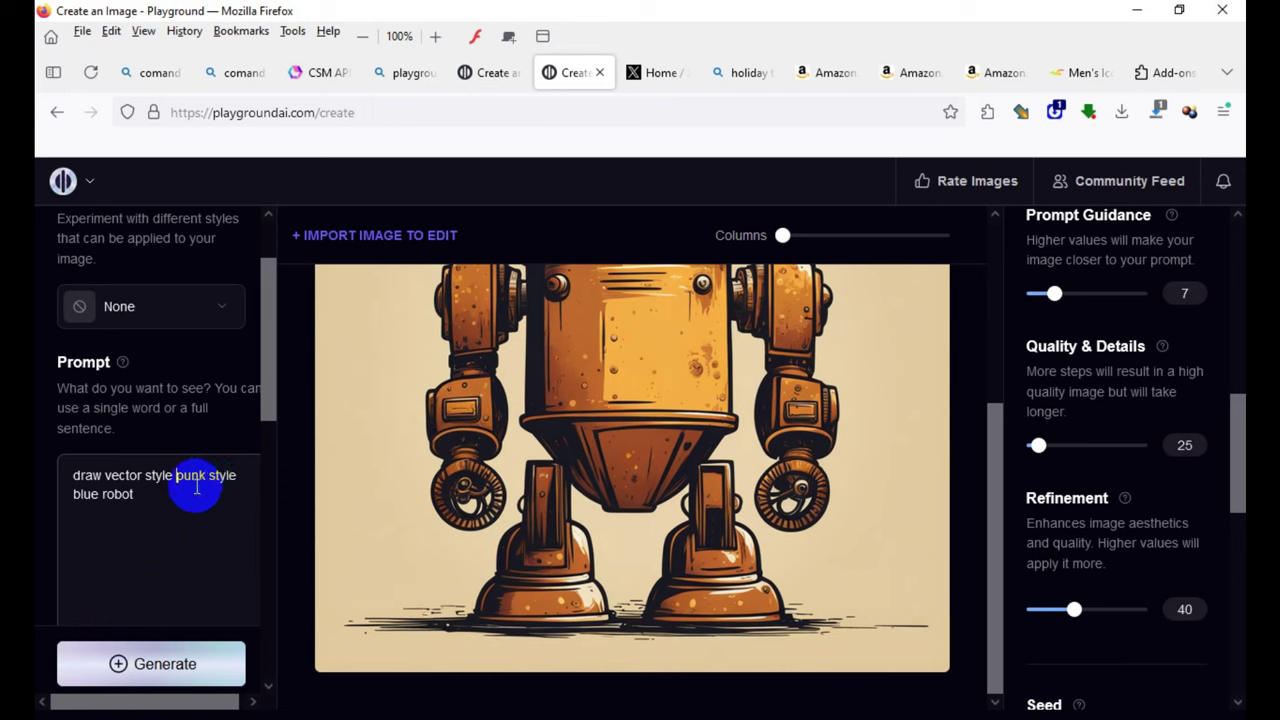
mouse_move(177, 476)
left_mouse_down()
mouse_move(240, 483)
mouse_move(240, 500)
left_mouse_up()
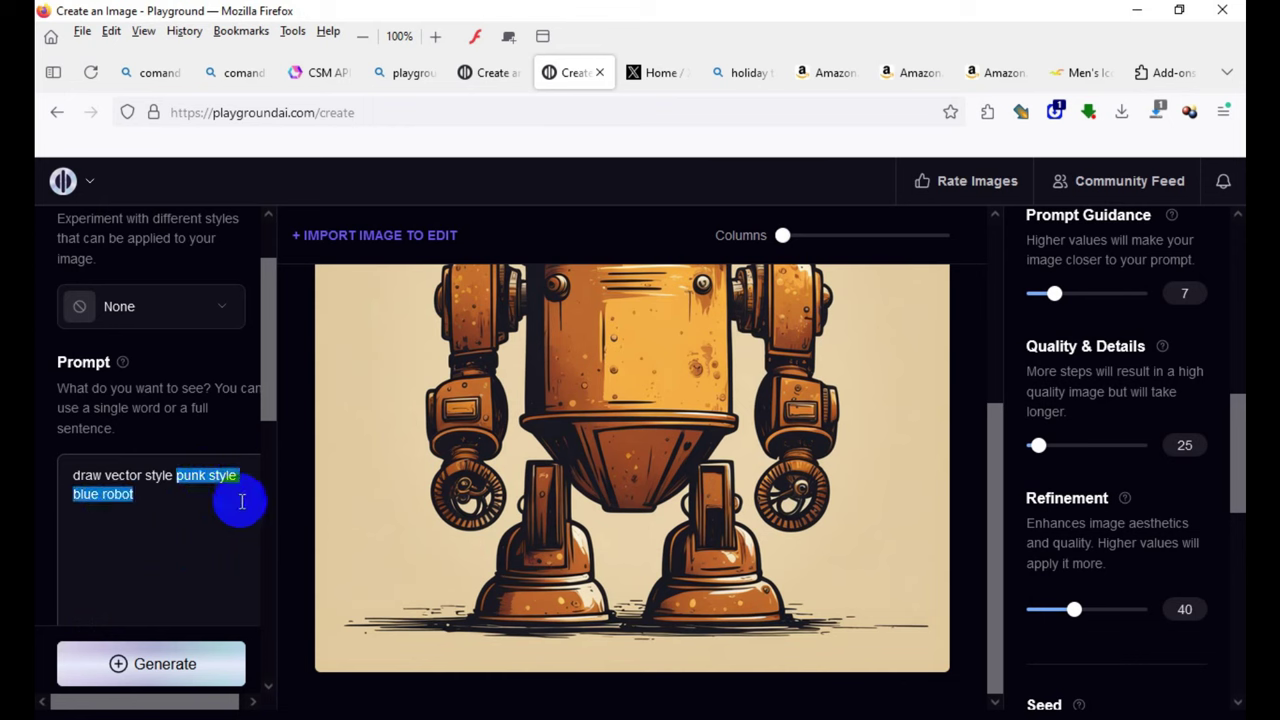
left_click(176, 497)
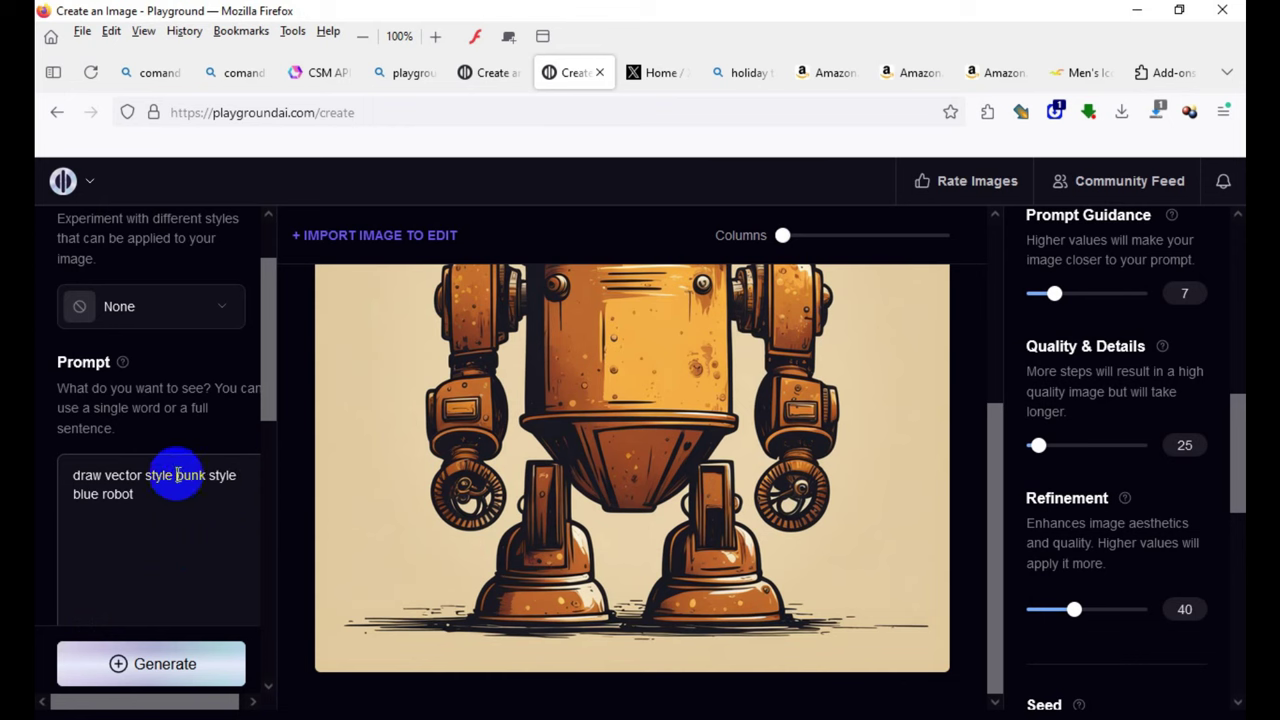
left_click_drag(177, 475, 236, 477)
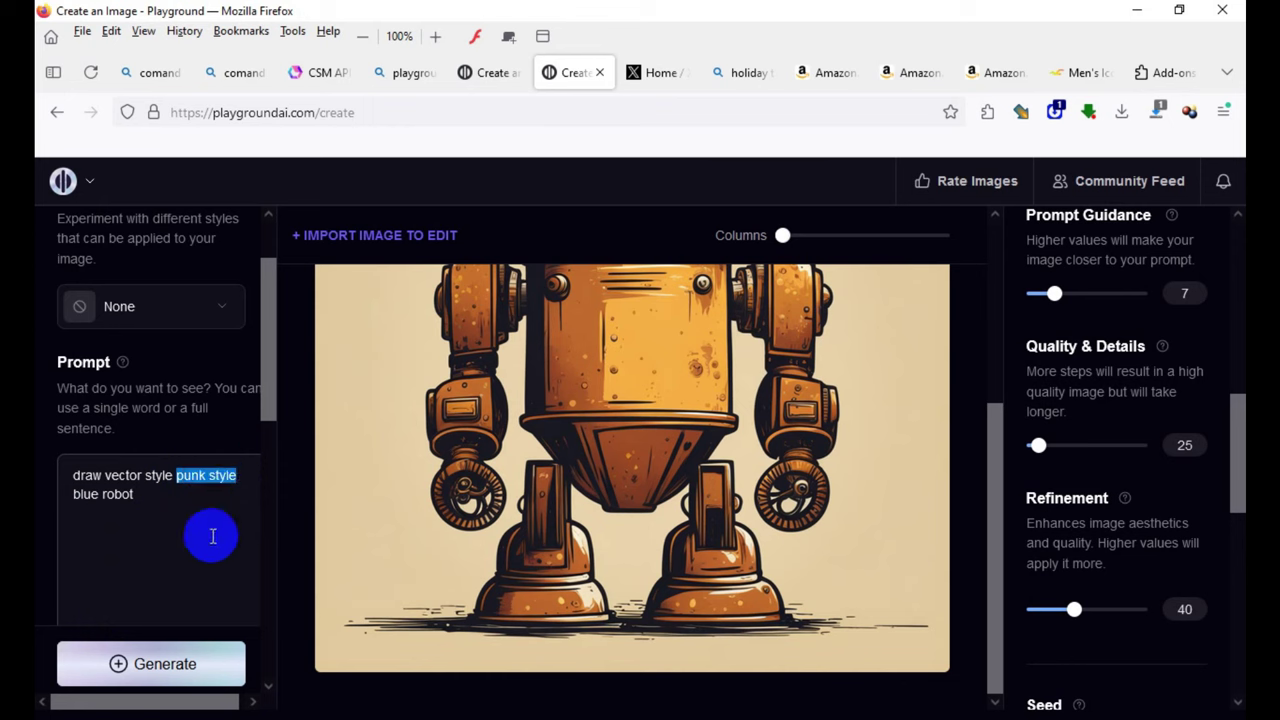
key("BackSpace")
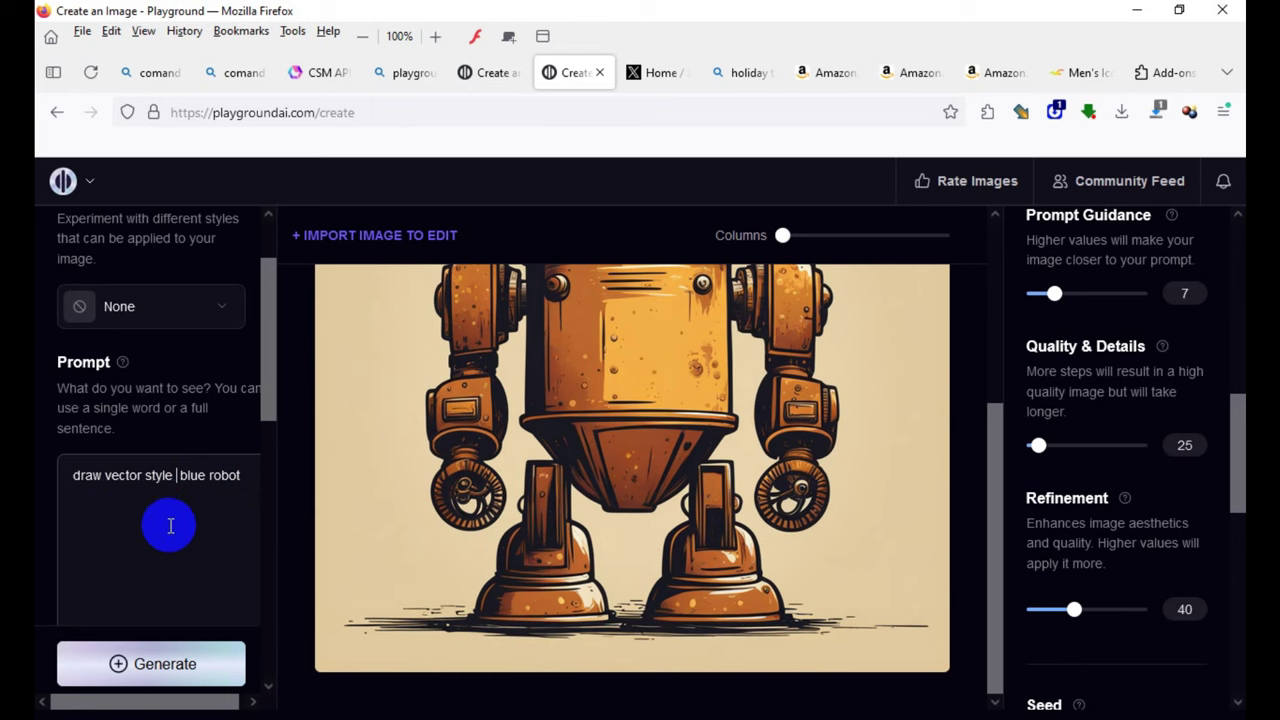
- Insert 'square', 'cyberpunk' and 'cartoon' around 'blue robot' in the prompt
type("squar")
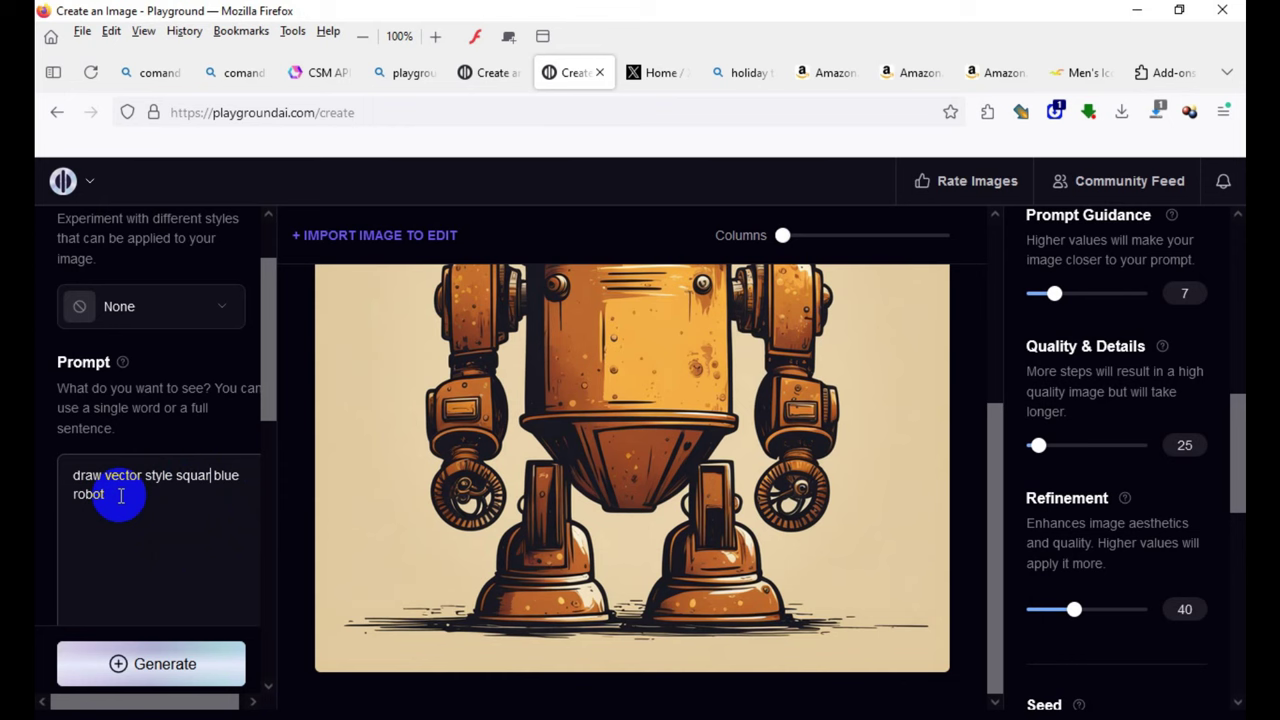
left_click(120, 495)
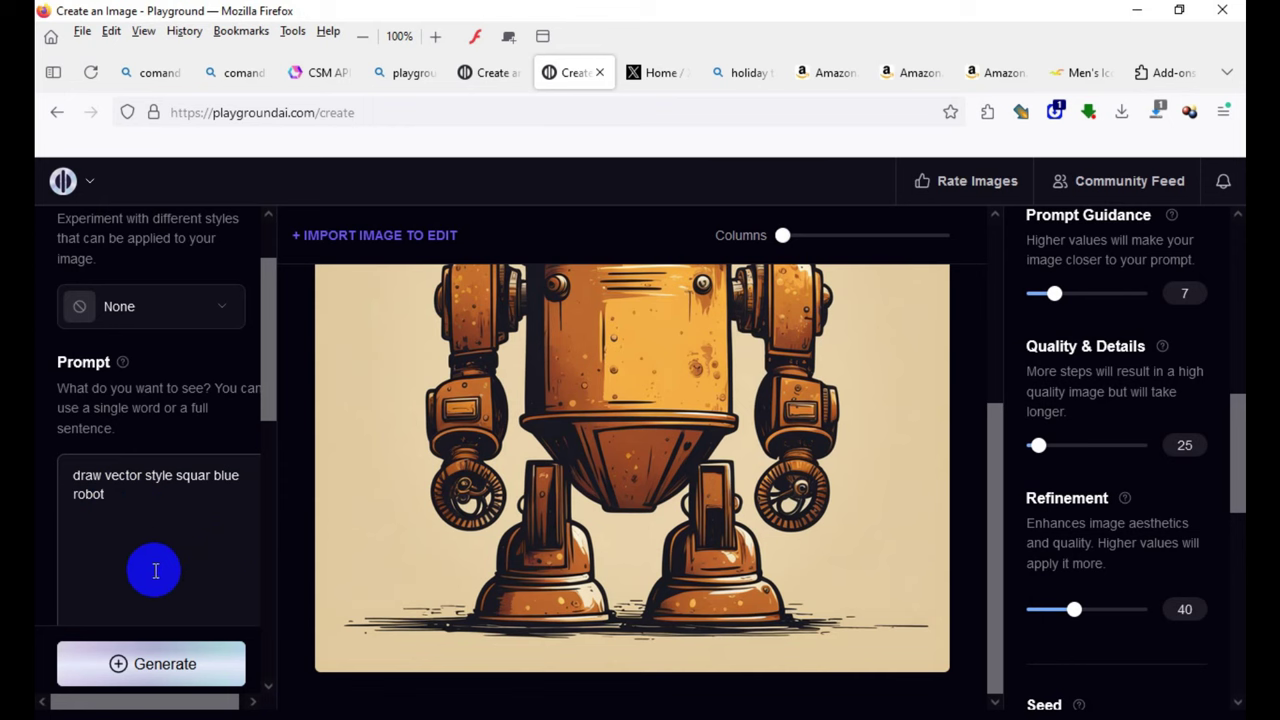
left_click(211, 476)
type("e")
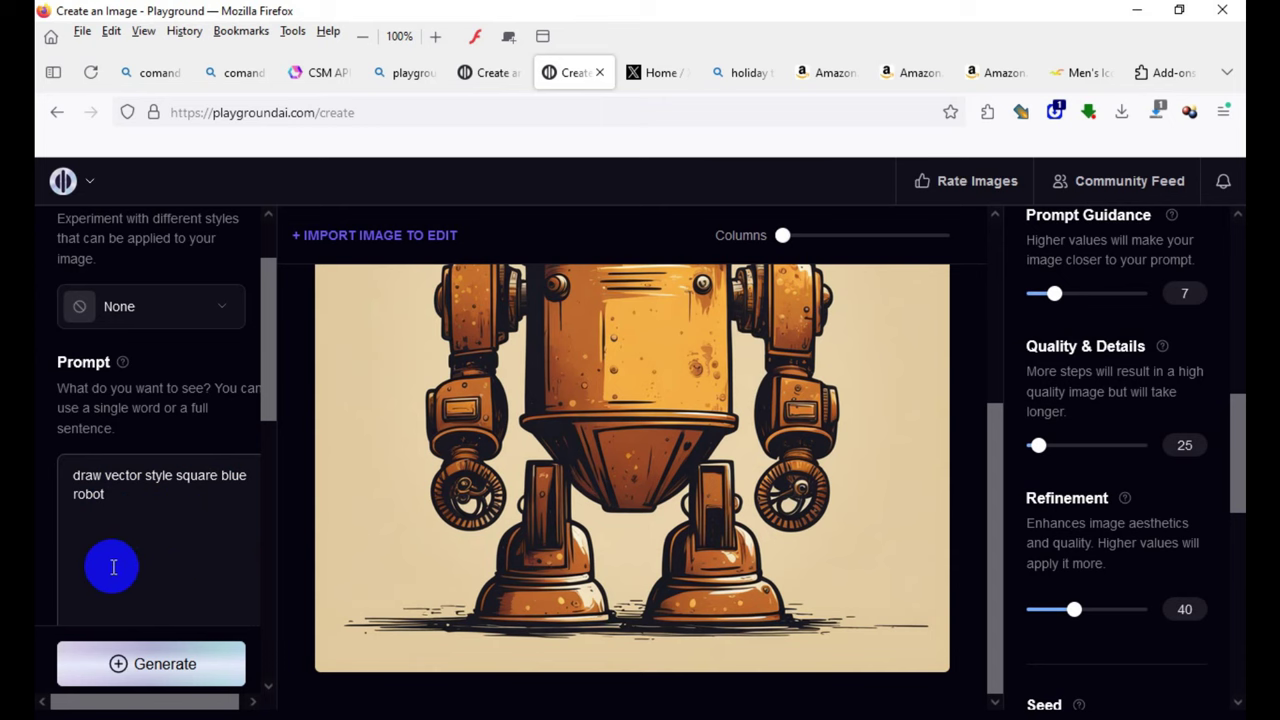
left_click(69, 491)
left_click(120, 505)
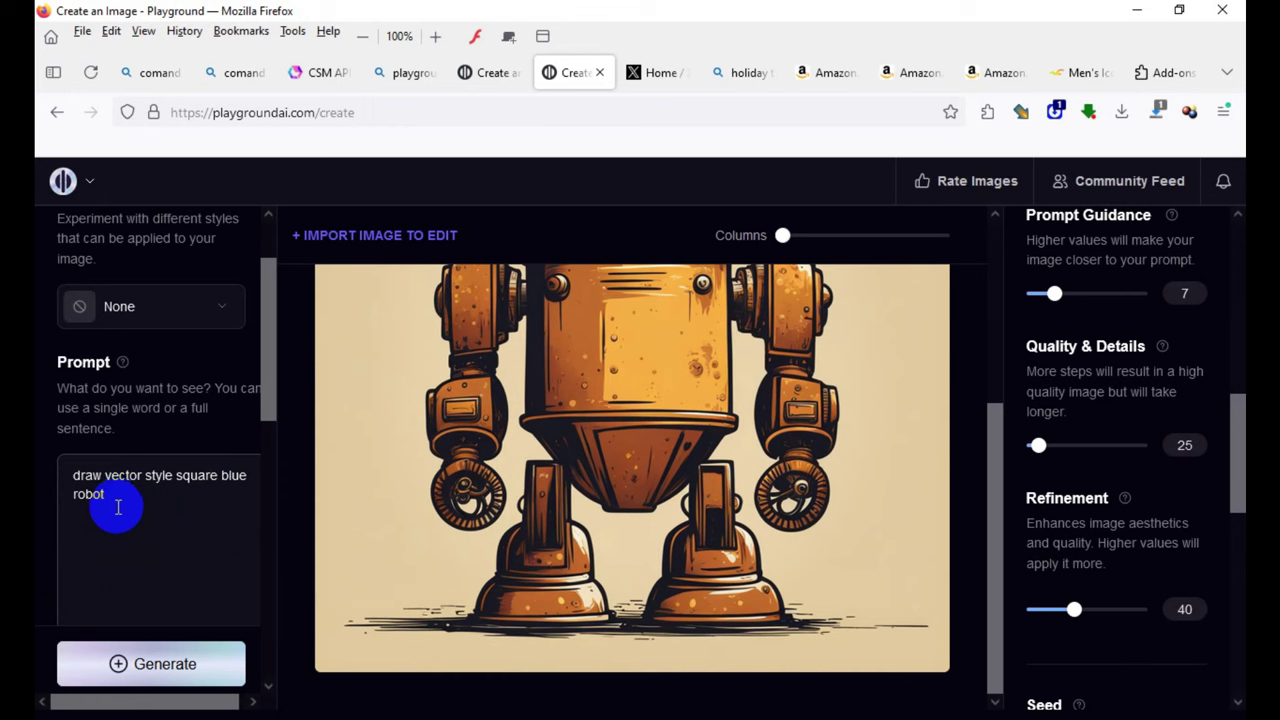
type("c")
type("y")
type("berpunk")
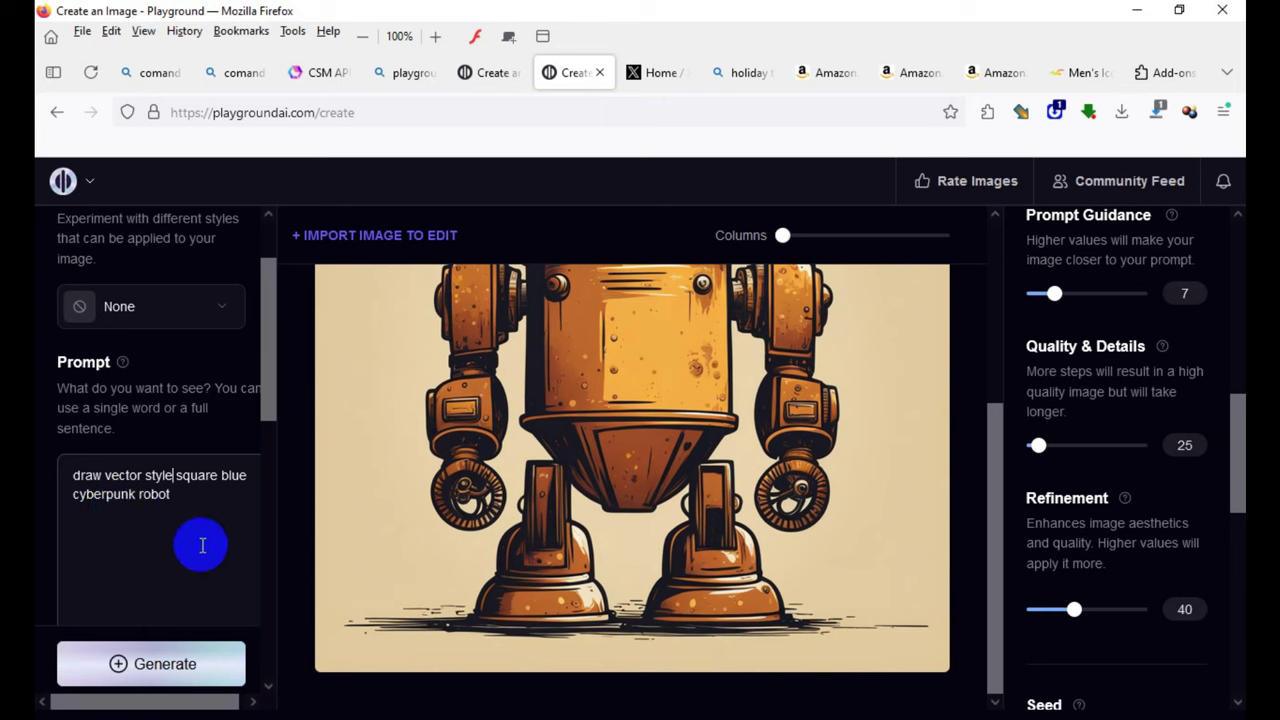
type("cart")
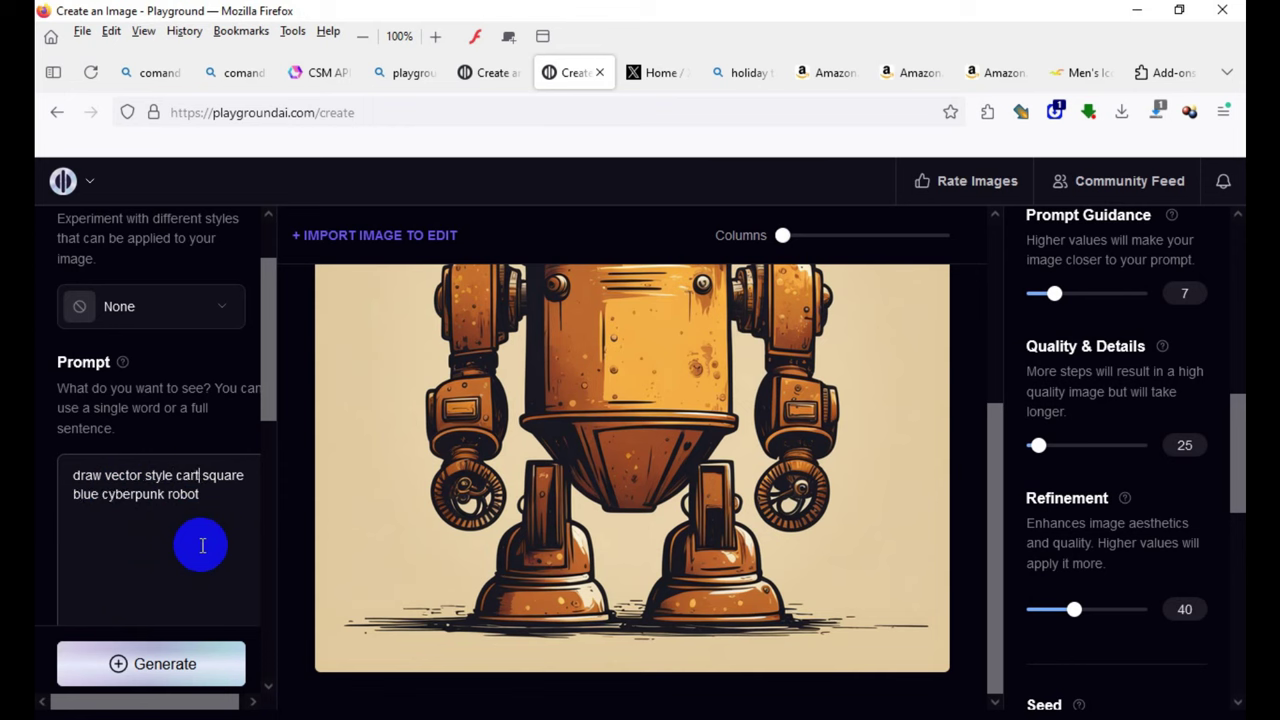
type("oon")
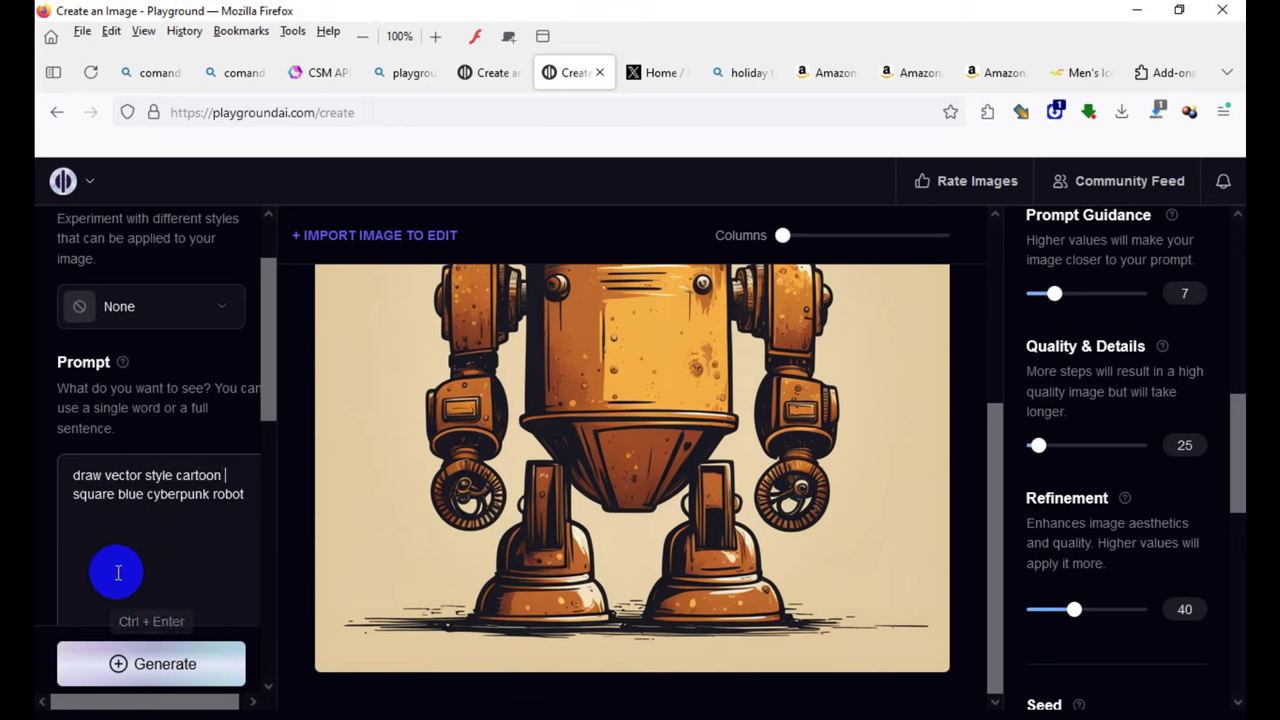
- Generate images from 'draw vector style cartoon square blue cyberpunk robot' and inspect the results
left_click(170, 672)
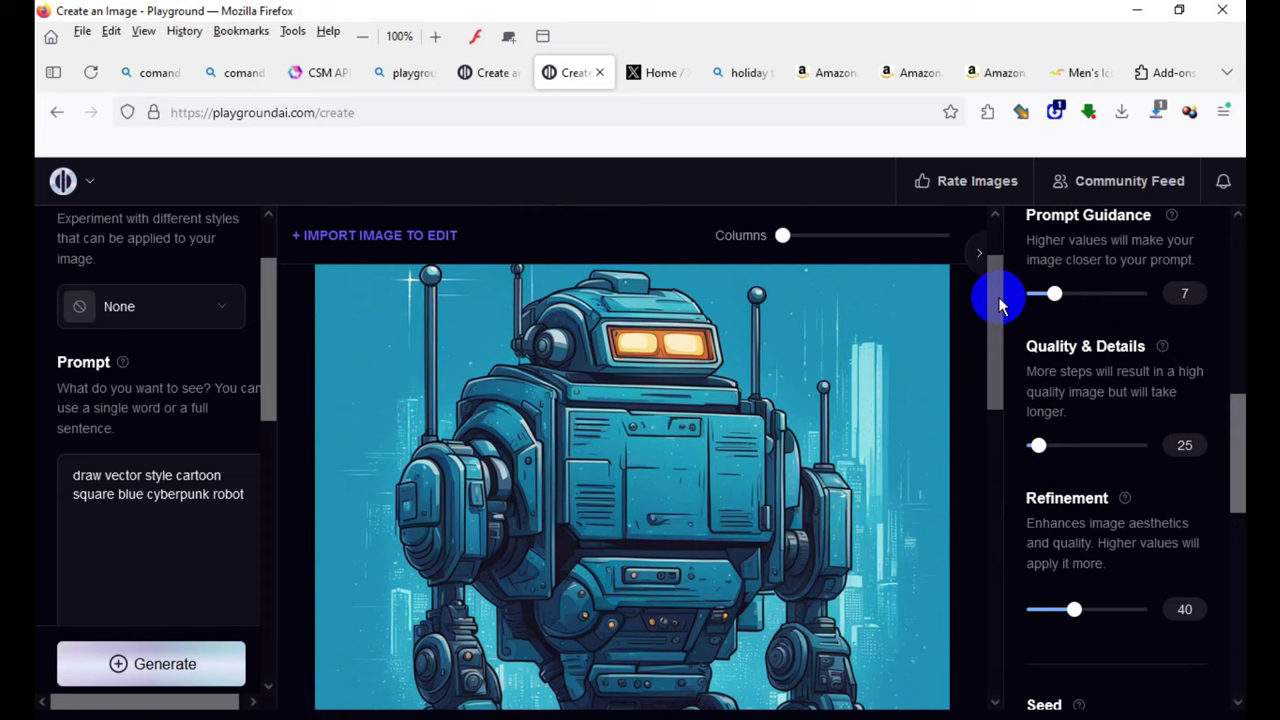
mouse_move(999, 305)
left_mouse_down()
mouse_move(995, 578)
mouse_move(985, 283)
mouse_move(977, 308)
left_mouse_up()
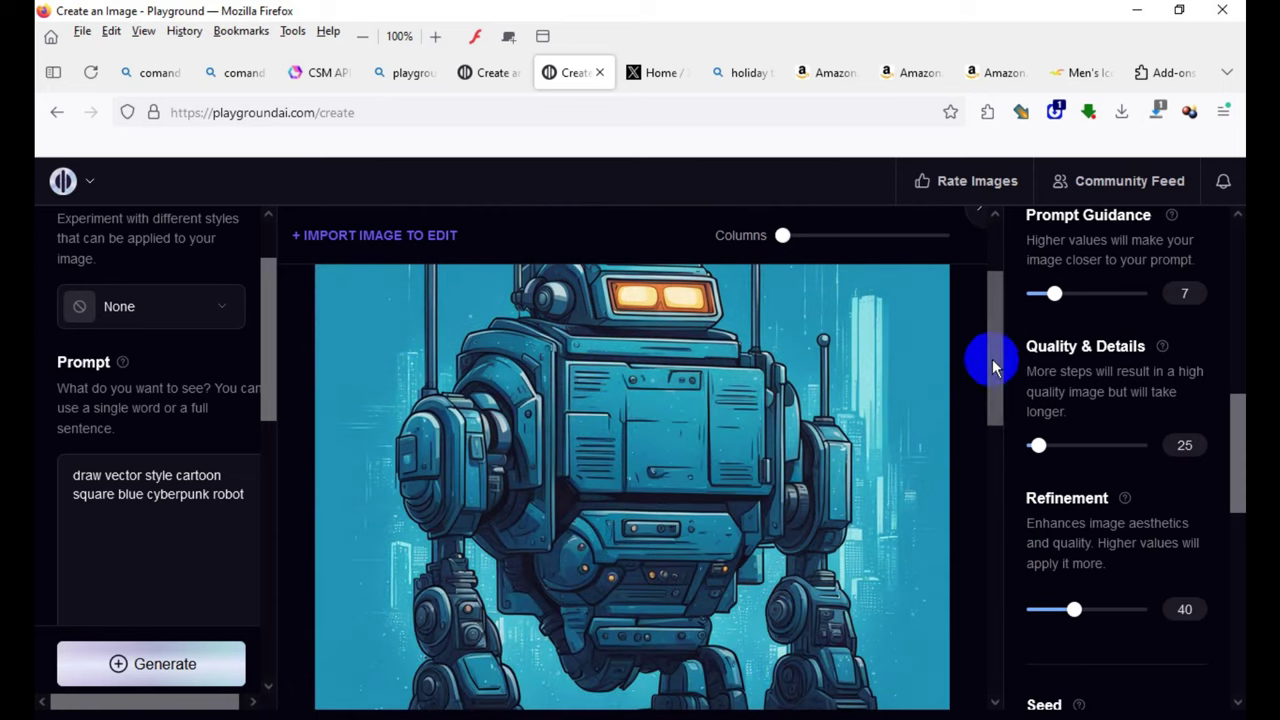
mouse_move(988, 357)
left_mouse_down()
mouse_move(995, 434)
mouse_move(1000, 338)
left_mouse_up()
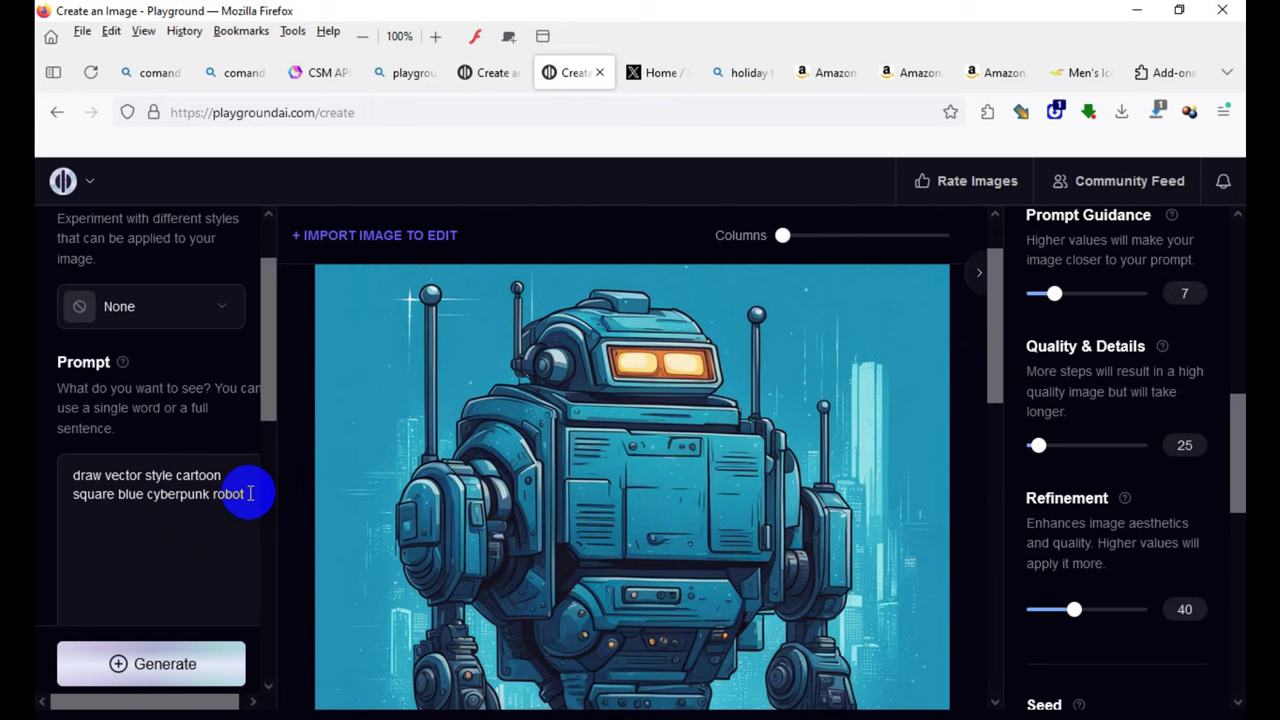
- Add 'back view' to the start of the prompt
left_click(75, 477)
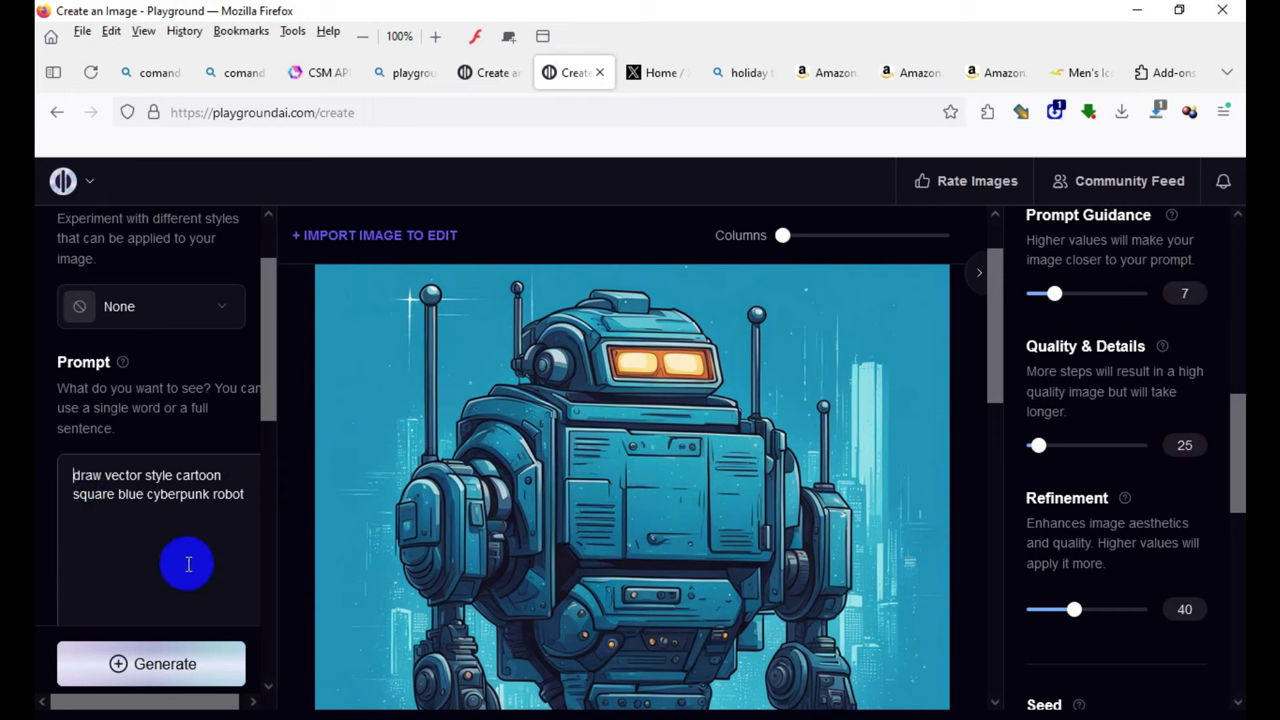
type("n")
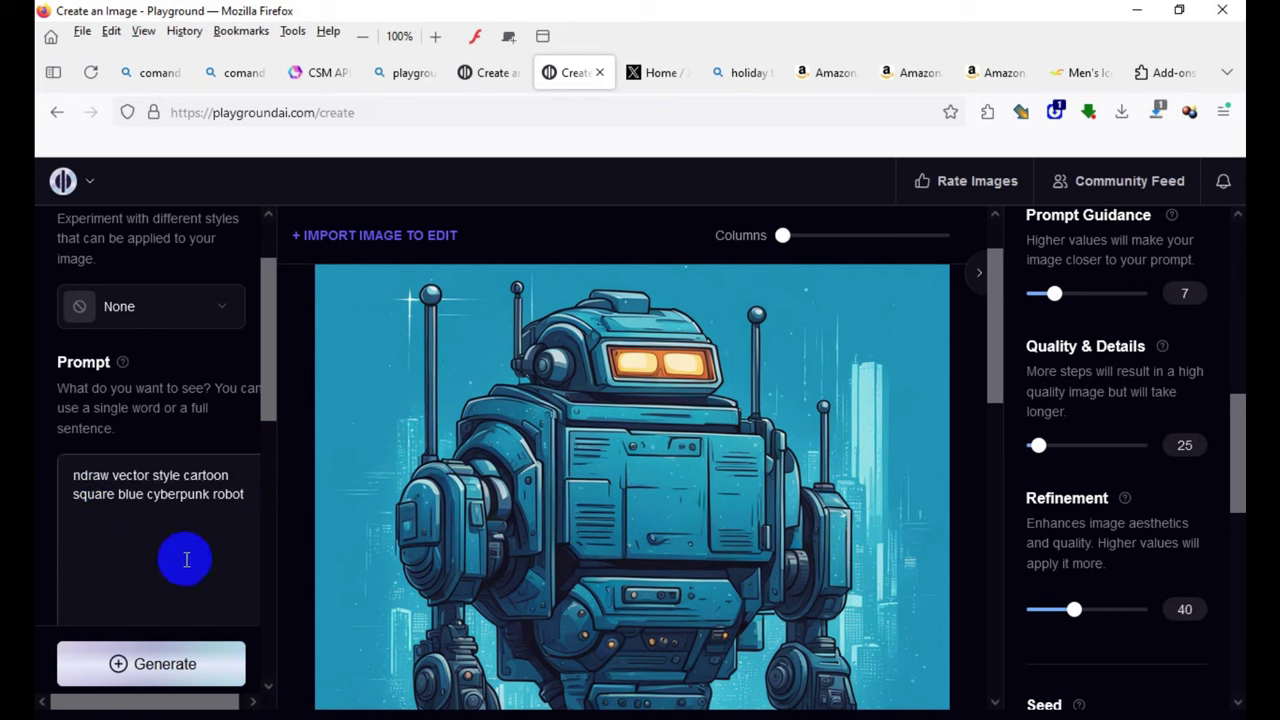
key("BackSpace")
type("back view")
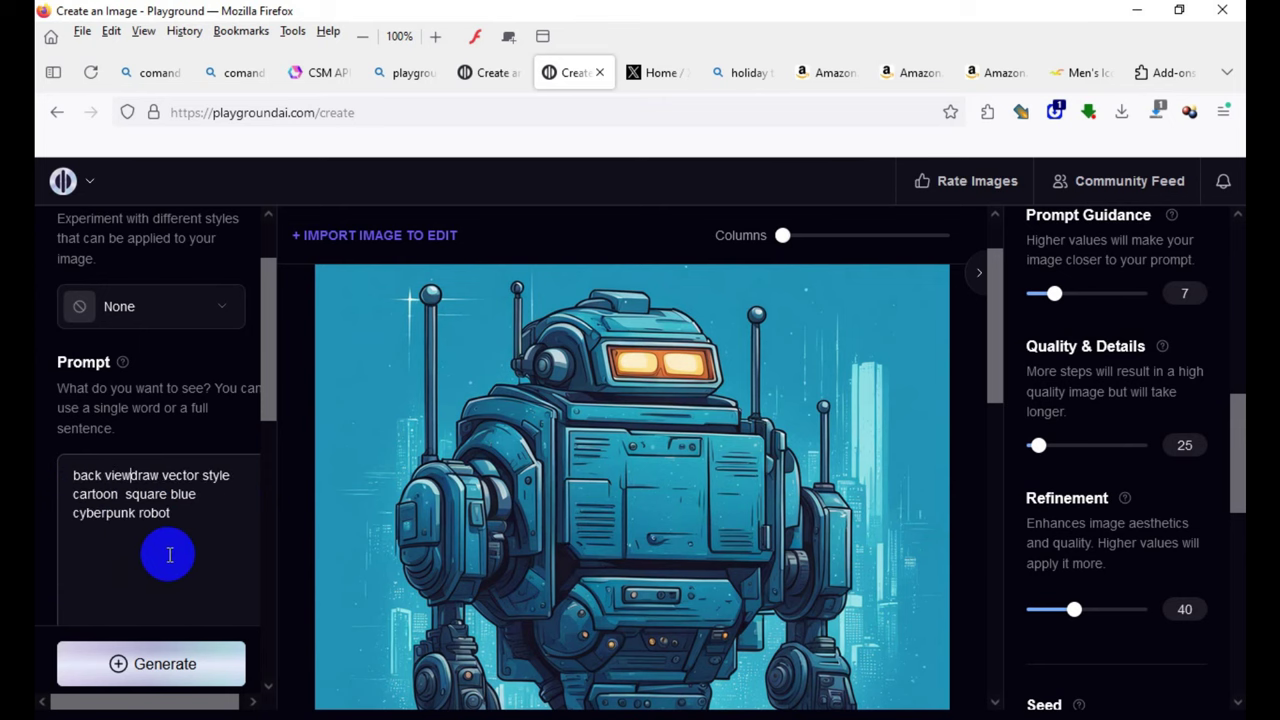
- Generate the back-view robot image and scroll the feed to review it
left_click(125, 664)
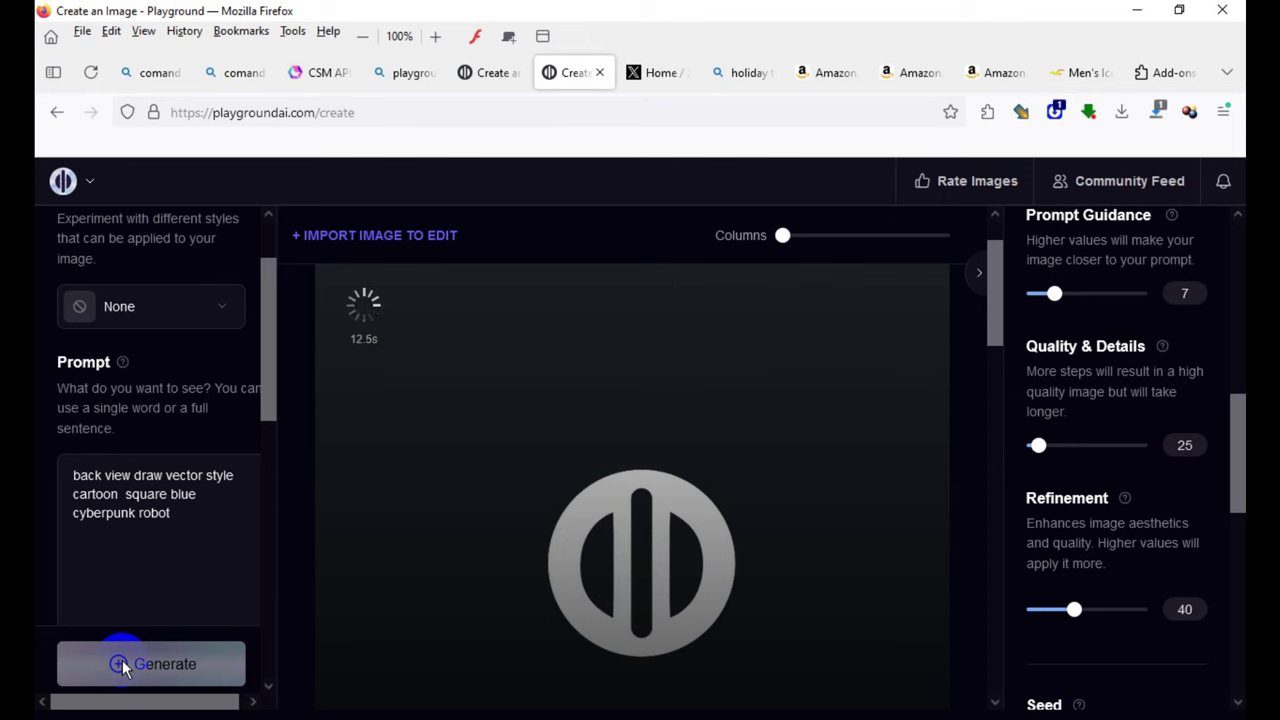
scroll(690, 460, "down", 4)
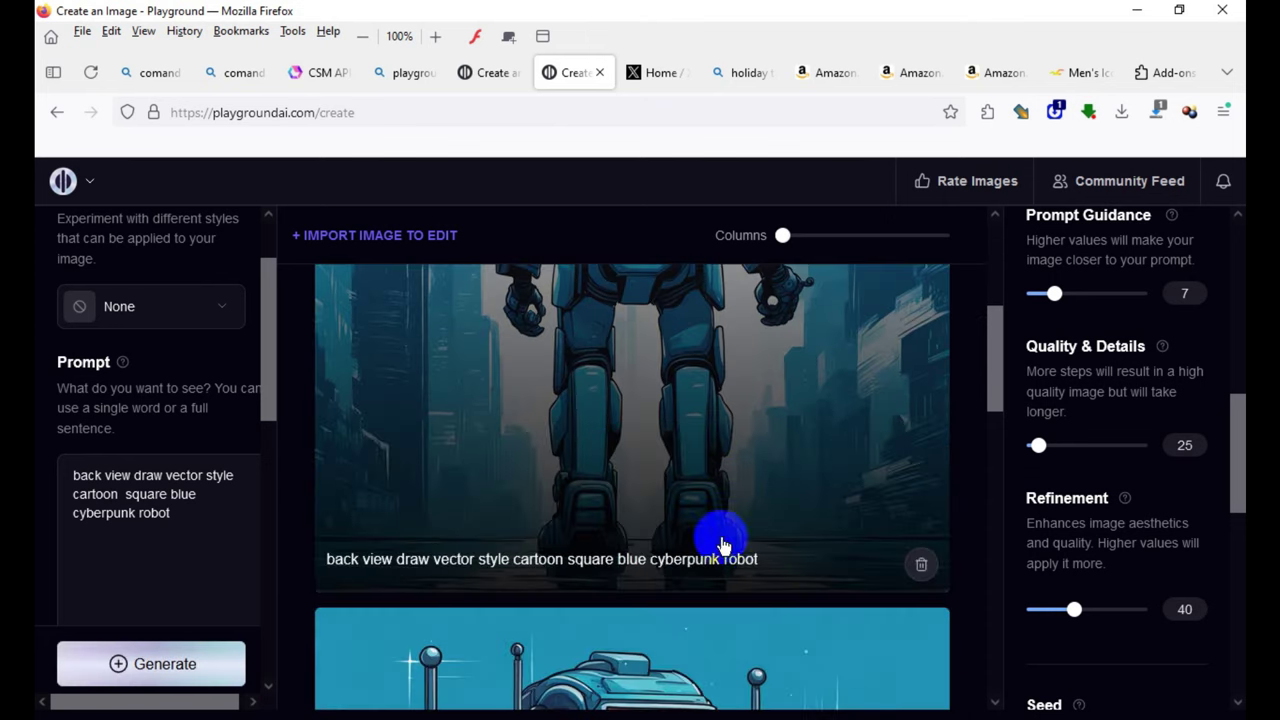
scroll(850, 480, "up", 1)
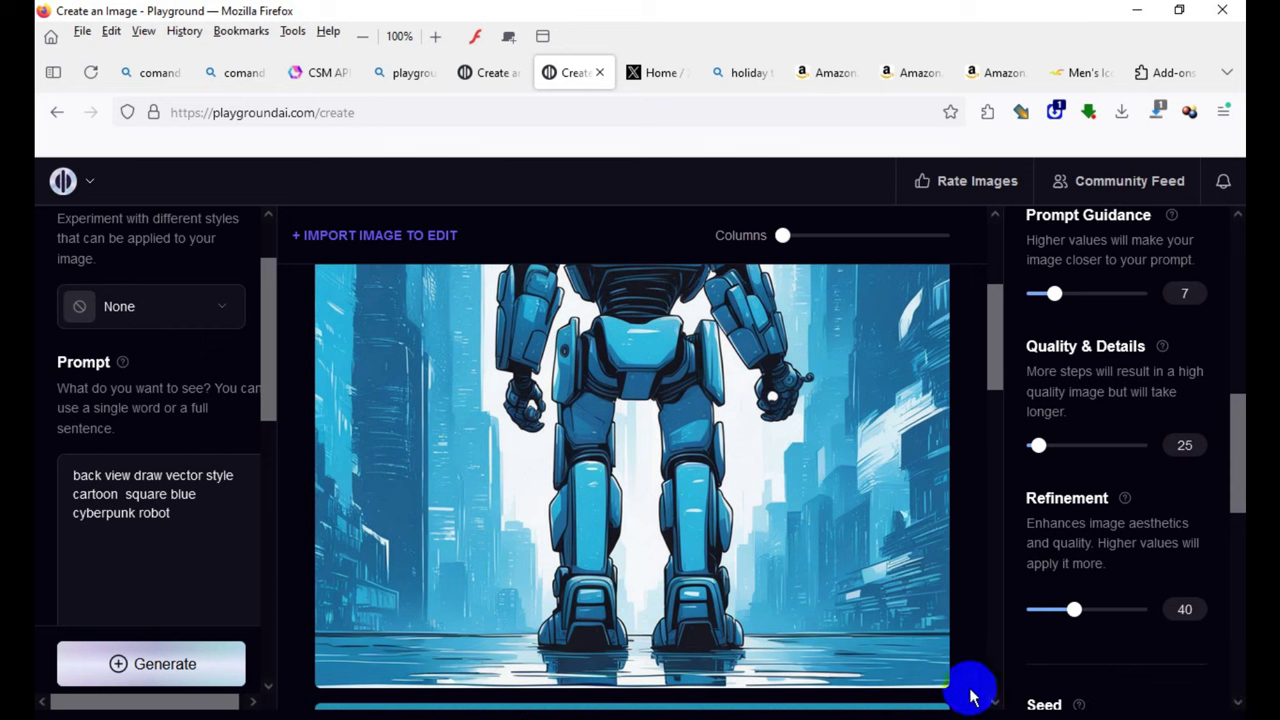
scroll(886, 591, "down", 5)
scroll(837, 563, "down", 2)
scroll(818, 565, "down", 4)
scroll(818, 565, "down", 3)
scroll(797, 544, "up", 4)
scroll(720, 510, "up", 5)
scroll(651, 479, "up", 3)
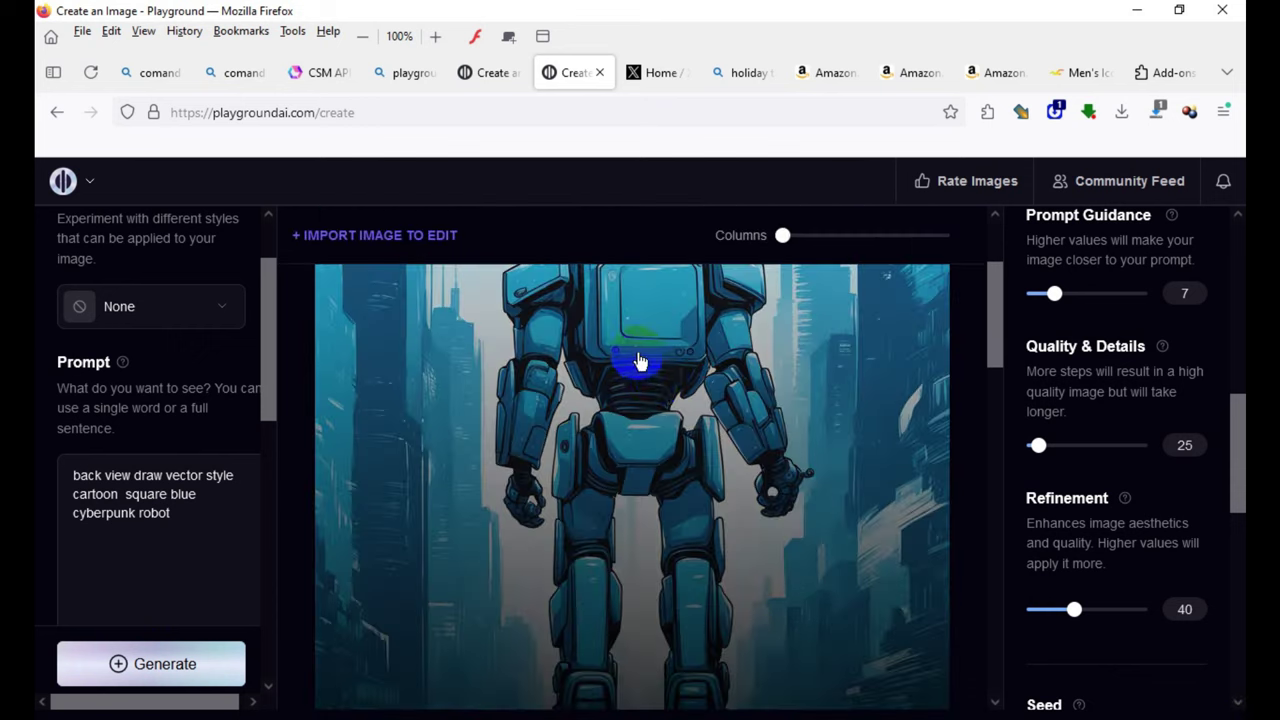
scroll(640, 363, "down", 5)
scroll(929, 677, "down", 2)
scroll(703, 700, "down", 2)
scroll(634, 471, "down", 1)
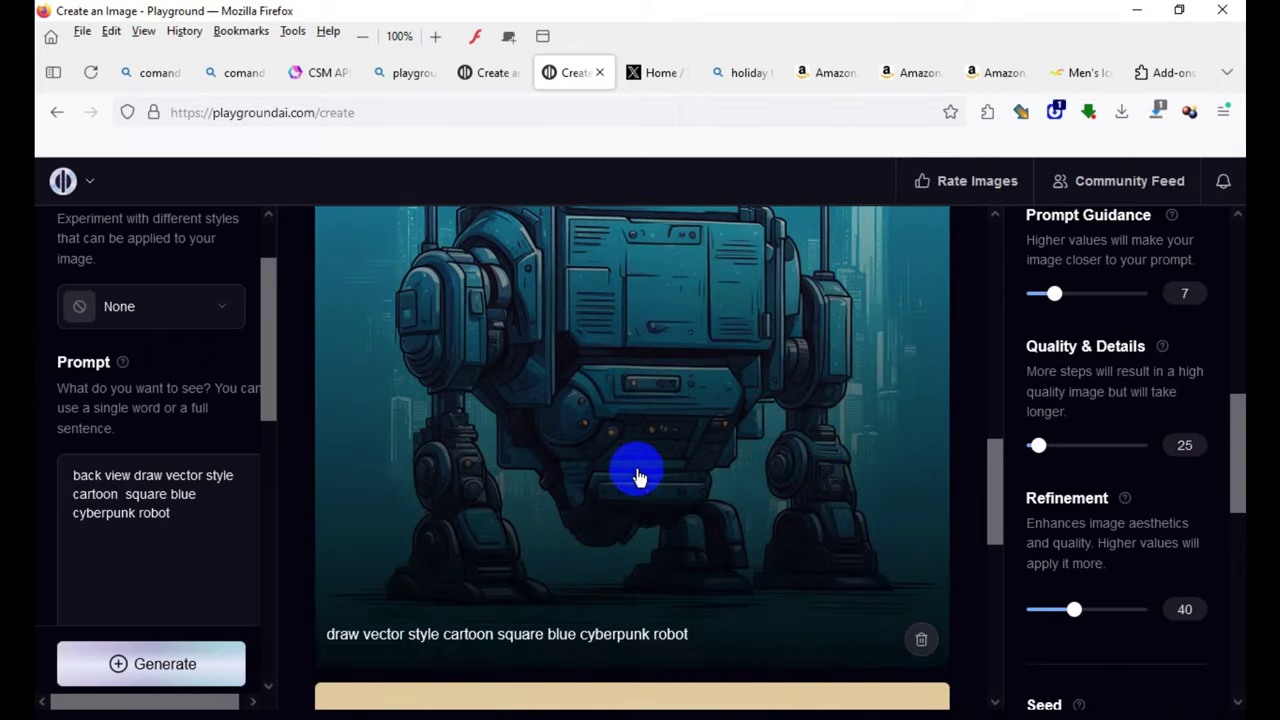
scroll(695, 700, "down", 2)
scroll(668, 590, "up", 5)
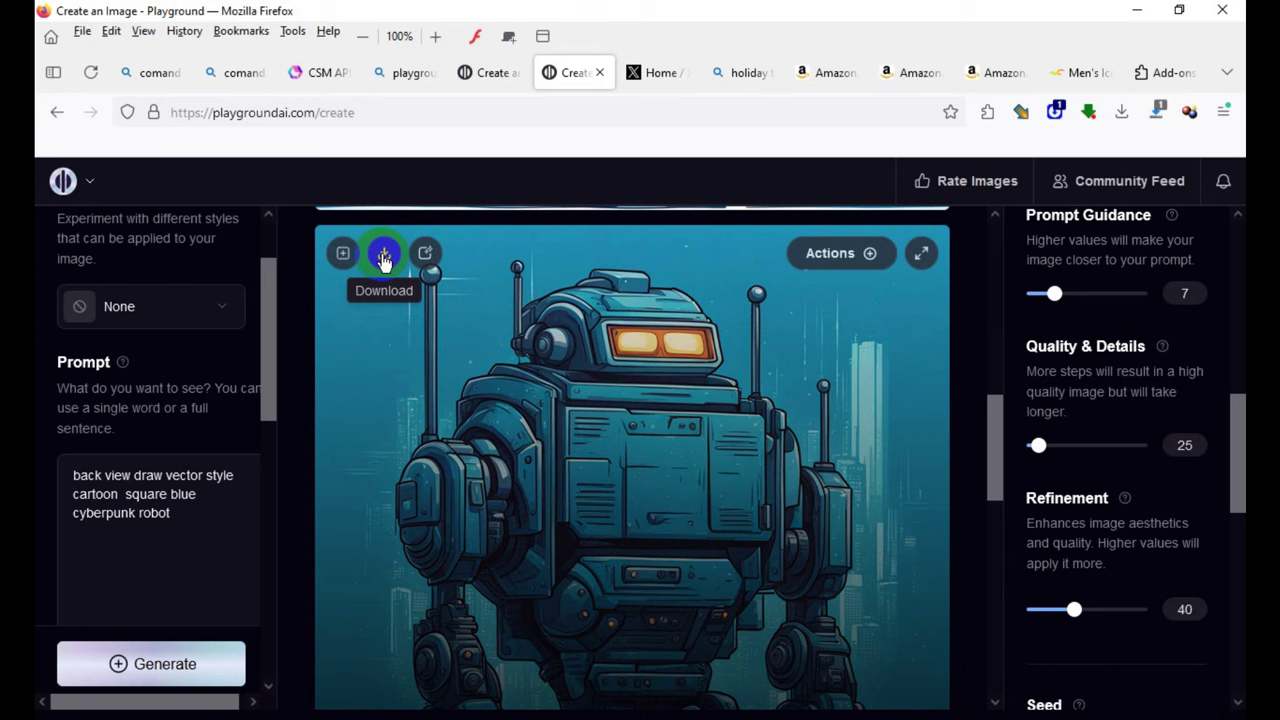
- Create variants of the front-view blue robot image and review them in the feed
left_click(872, 256)
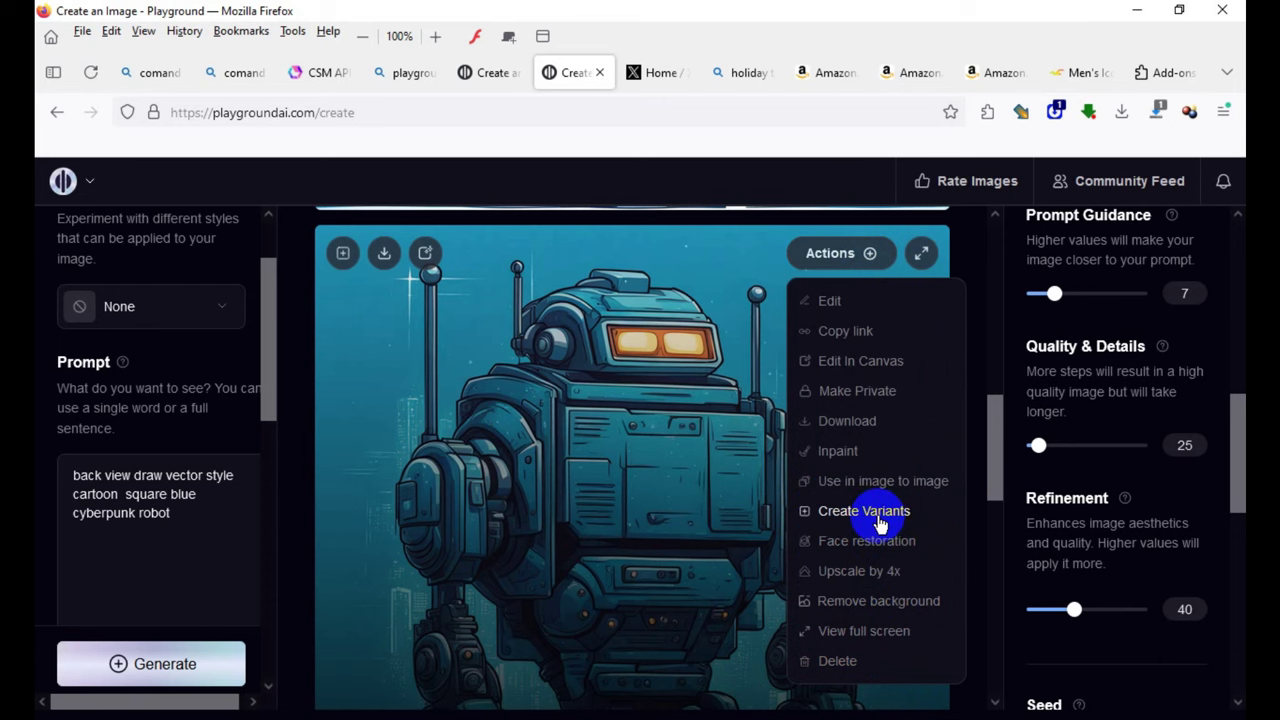
left_click(879, 523)
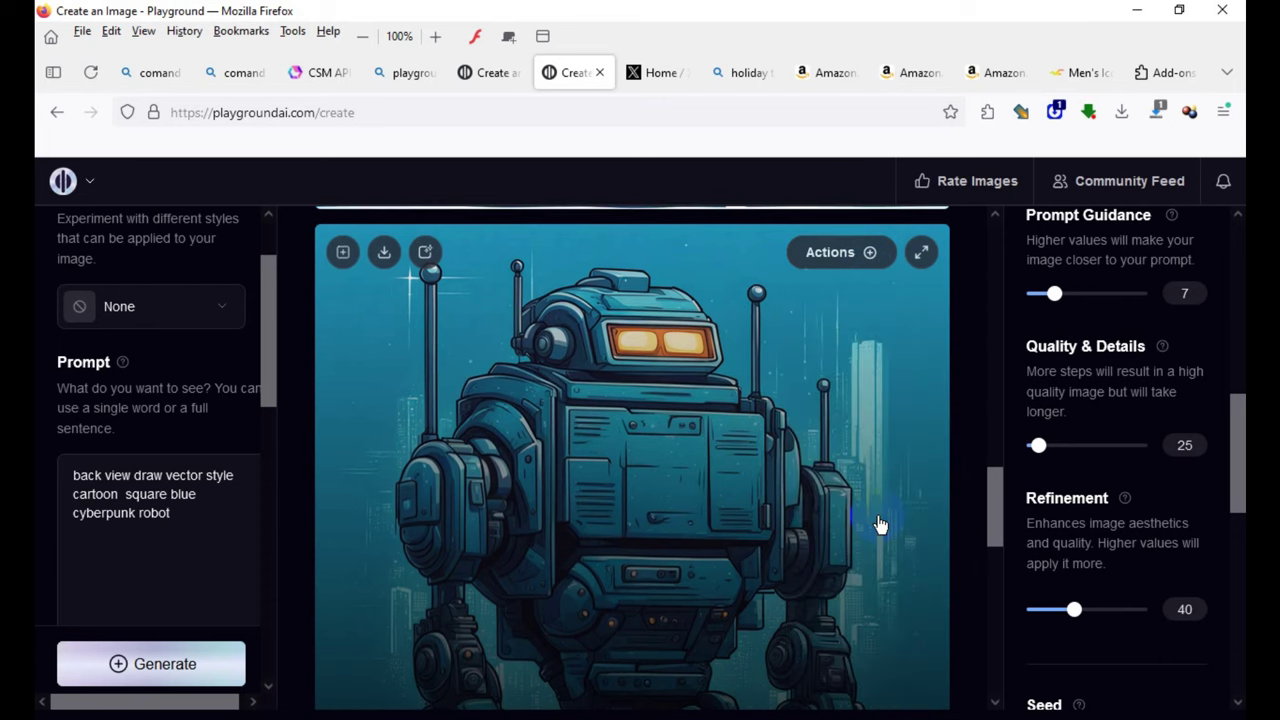
scroll(728, 573, "down", 3)
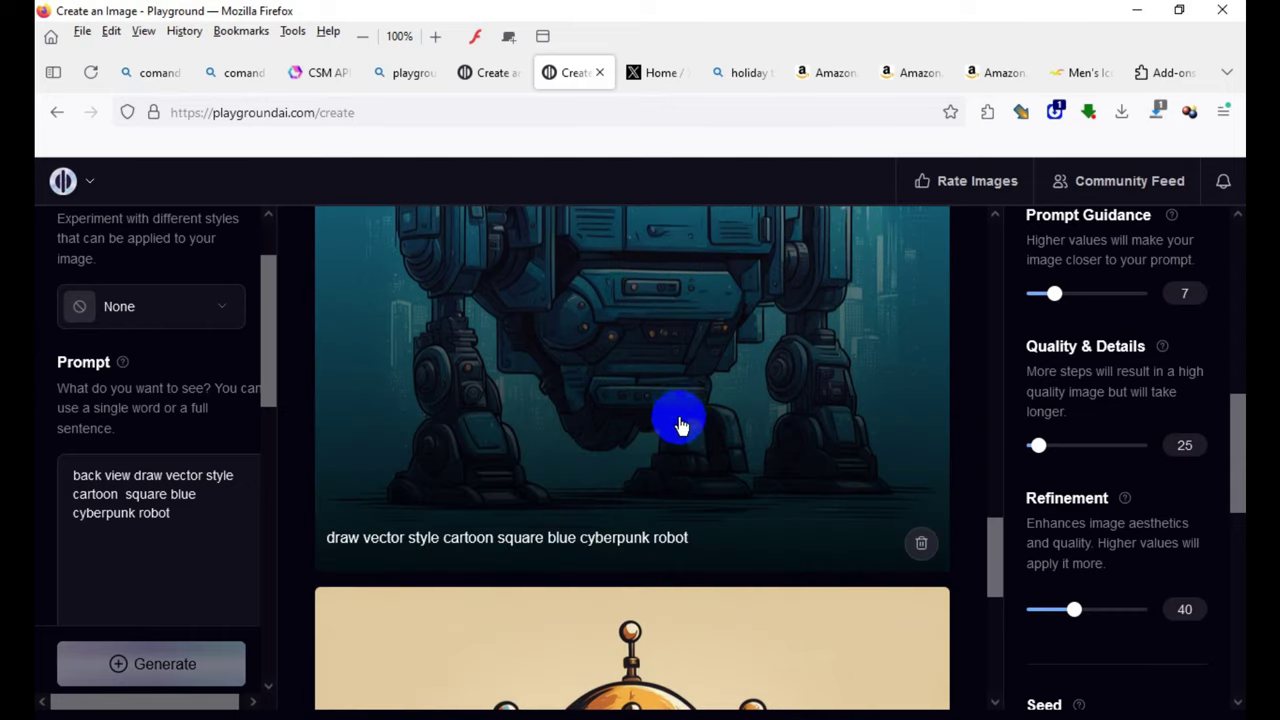
scroll(677, 428, "up", 10)
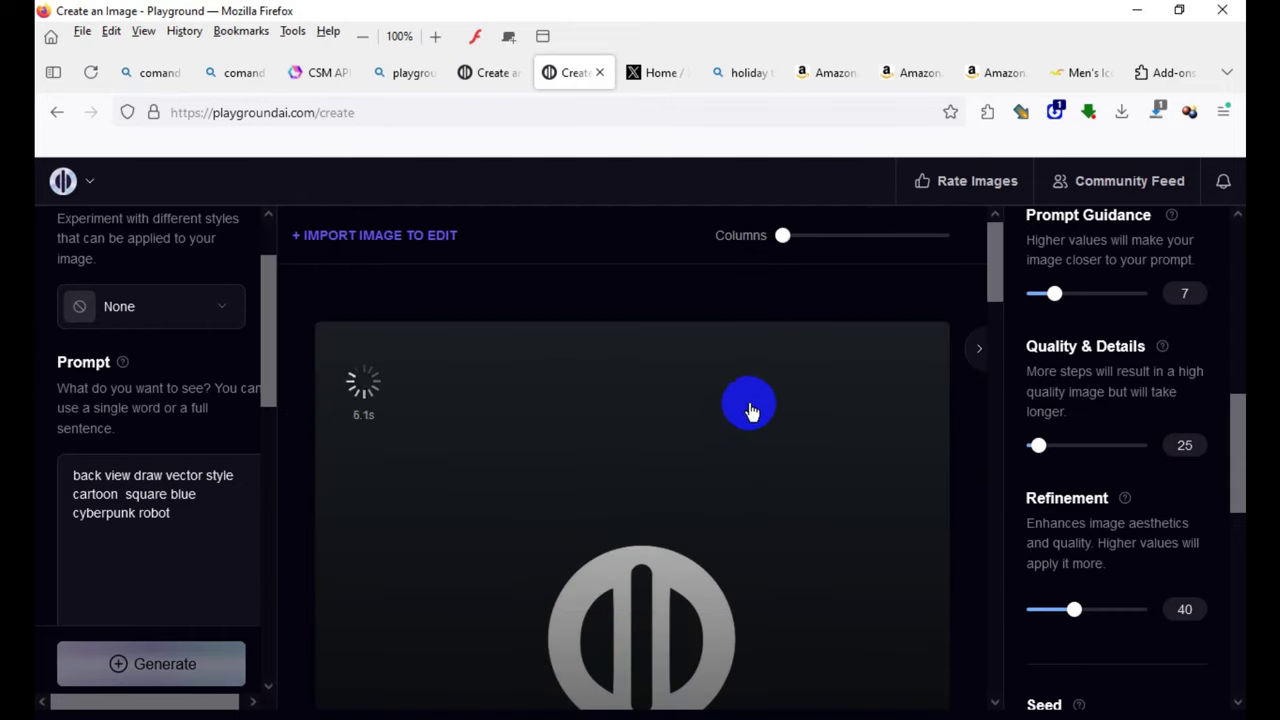
scroll(760, 400, "down", 1)
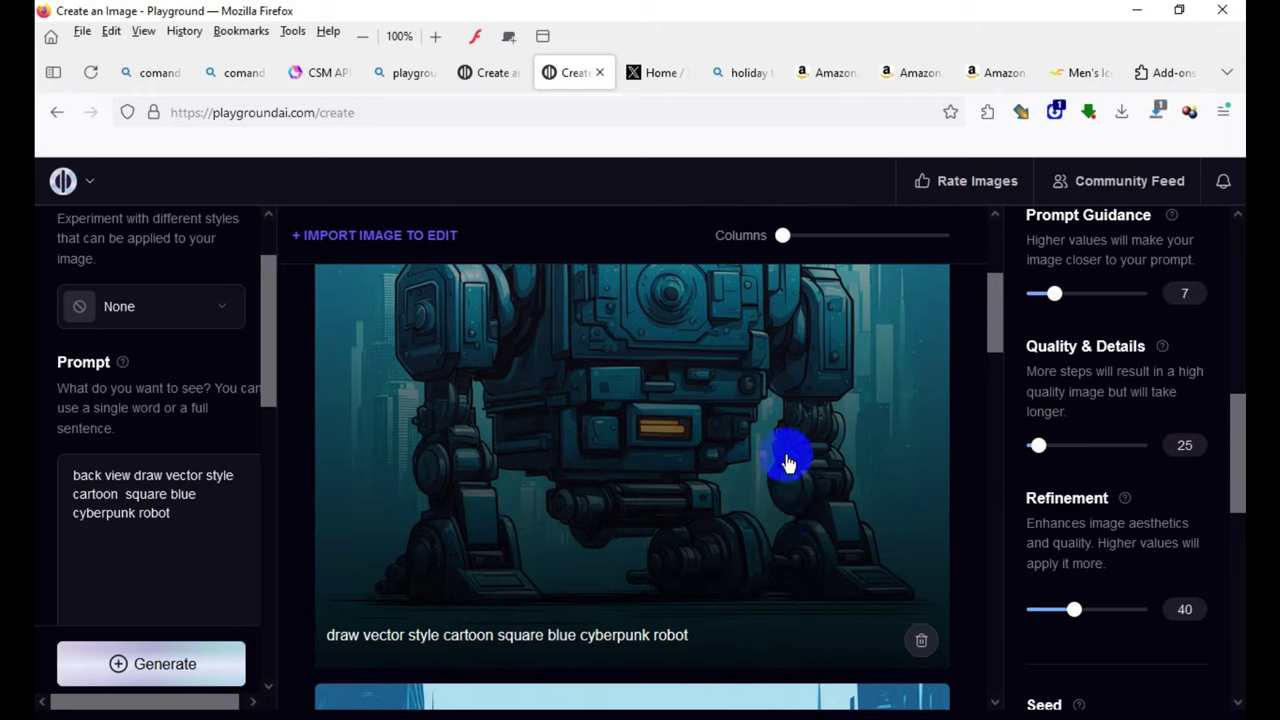
scroll(740, 480, "up", 1)
scroll(613, 502, "down", 3)
scroll(610, 500, "down", 3)
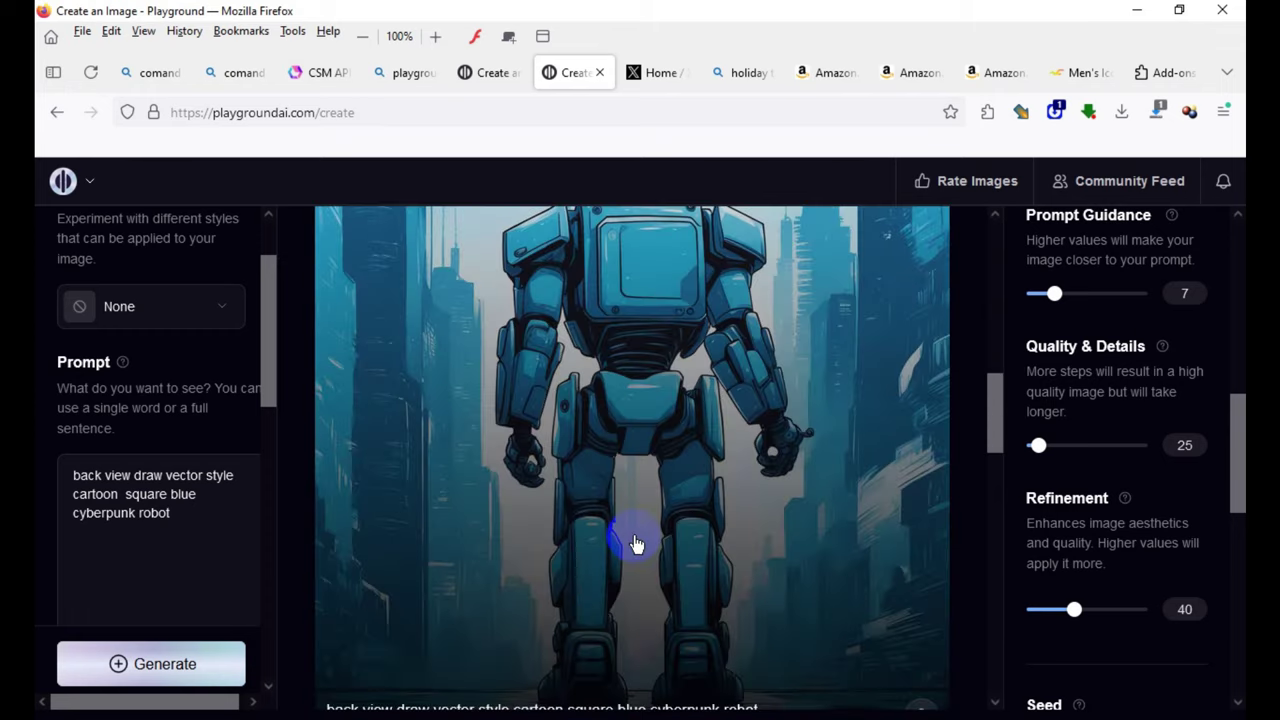
scroll(630, 538, "down", 3)
scroll(623, 543, "down", 2)
scroll(690, 650, "down", 5)
scroll(686, 600, "up", 3)
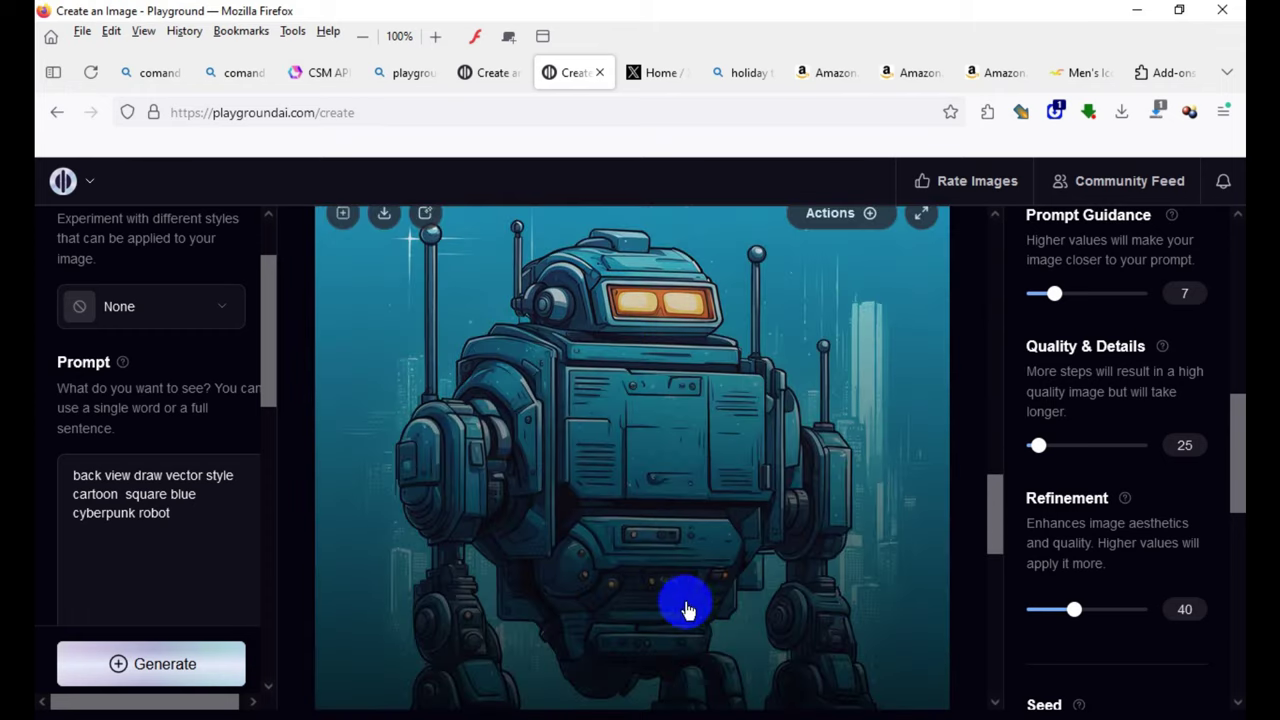
scroll(651, 543, "up", 3)
scroll(623, 494, "up", 5)
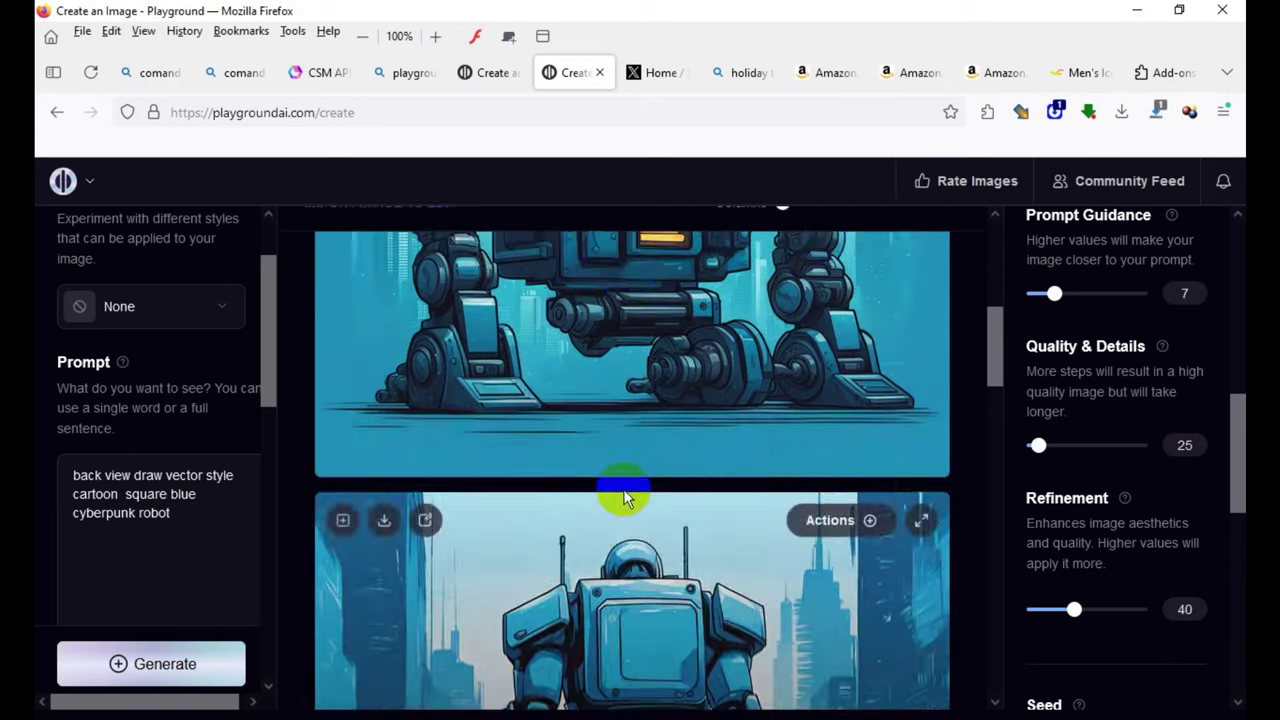
scroll(688, 430, "up", 2)
scroll(720, 410, "down", 2)
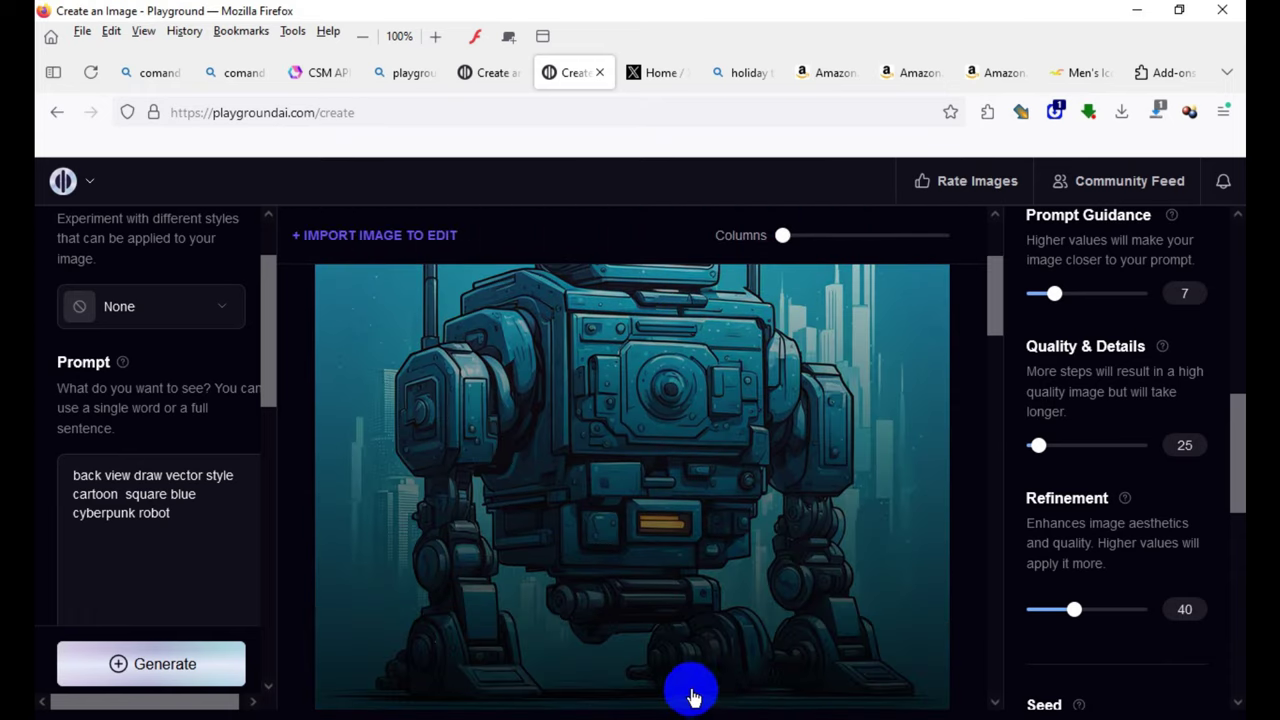
scroll(814, 491, "up", 3)
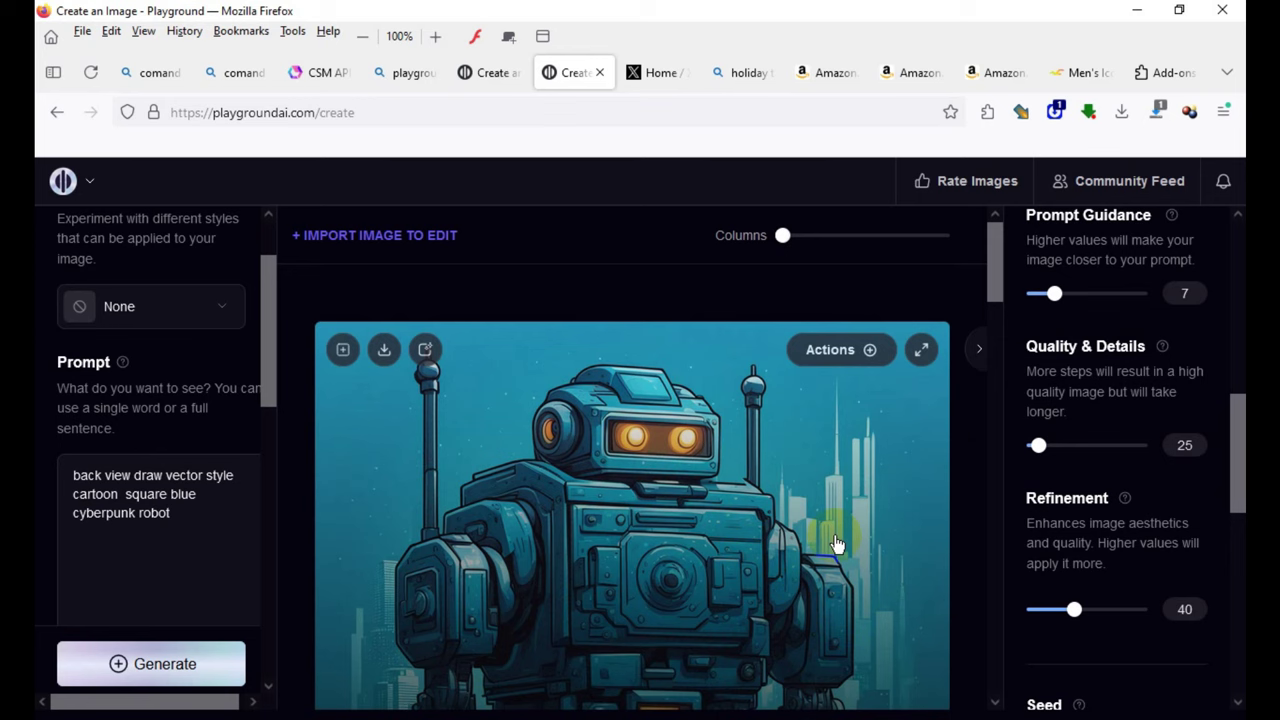
scroll(750, 550, "down", 5)
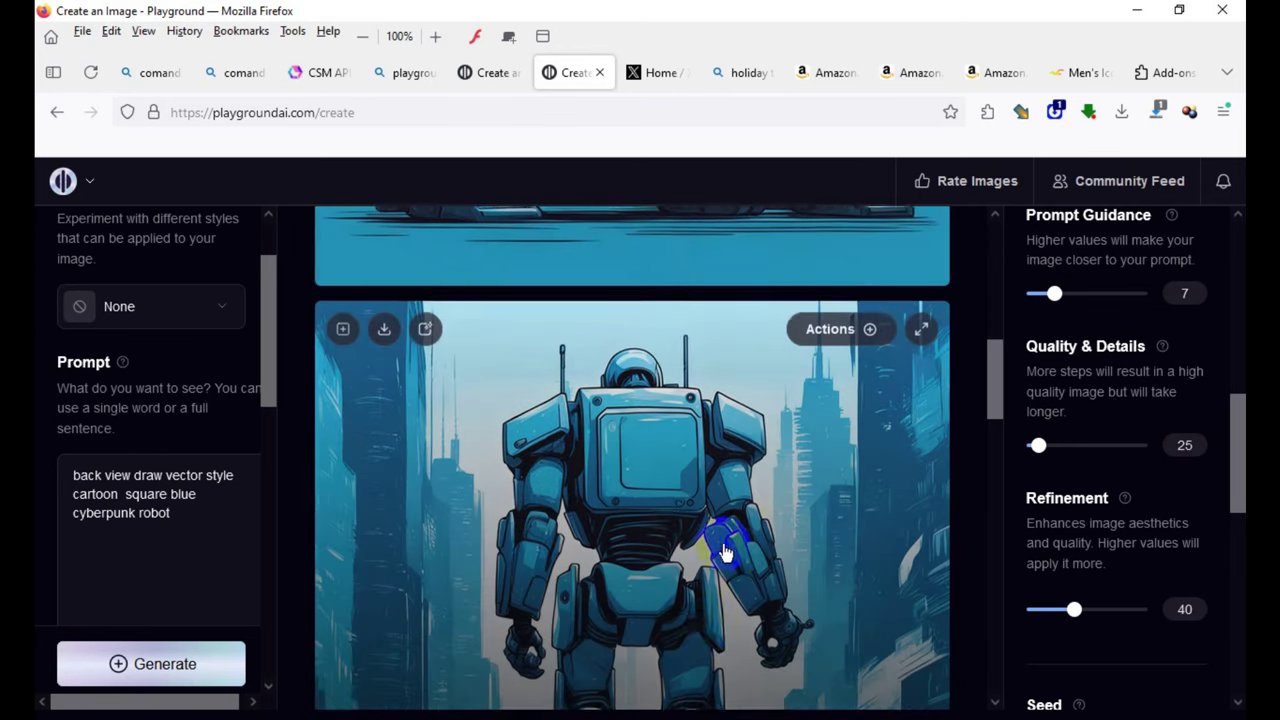
scroll(710, 500, "down", 2)
scroll(669, 597, "up", 2)
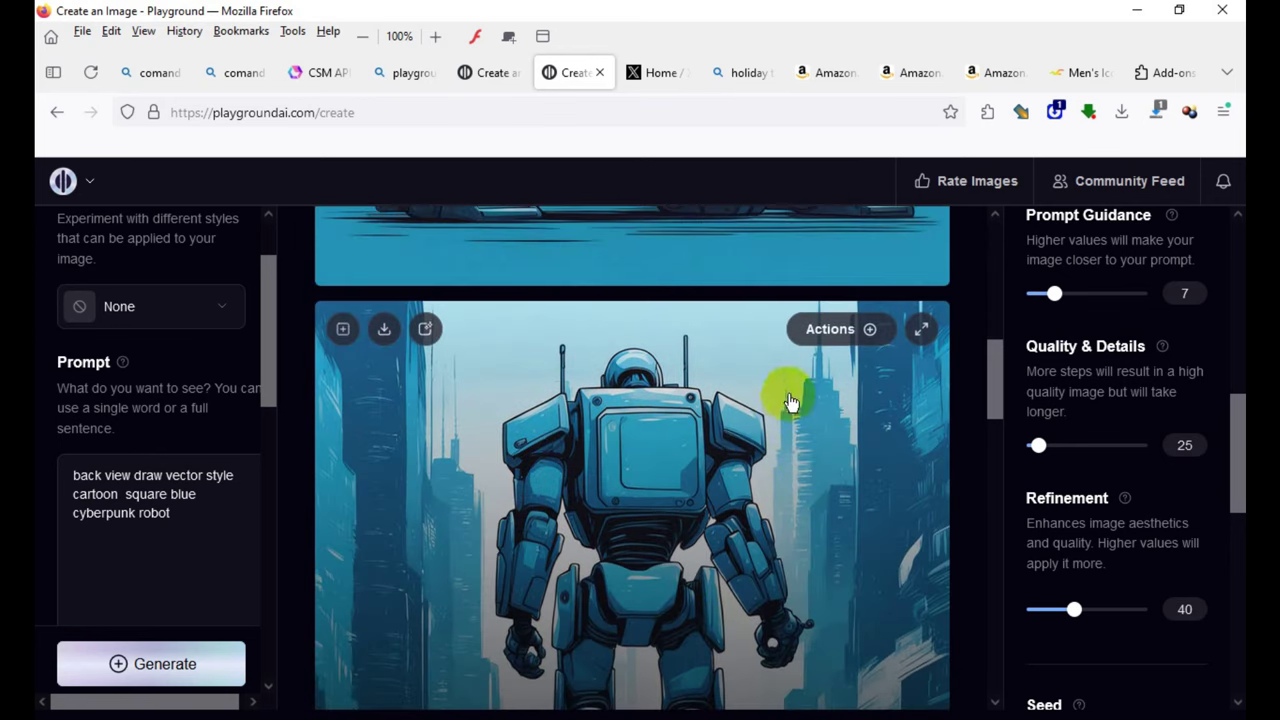
- Start inpainting the back-view robot image with the mask brush set to 21
left_click(871, 329)
scroll(885, 460, "down", 1)
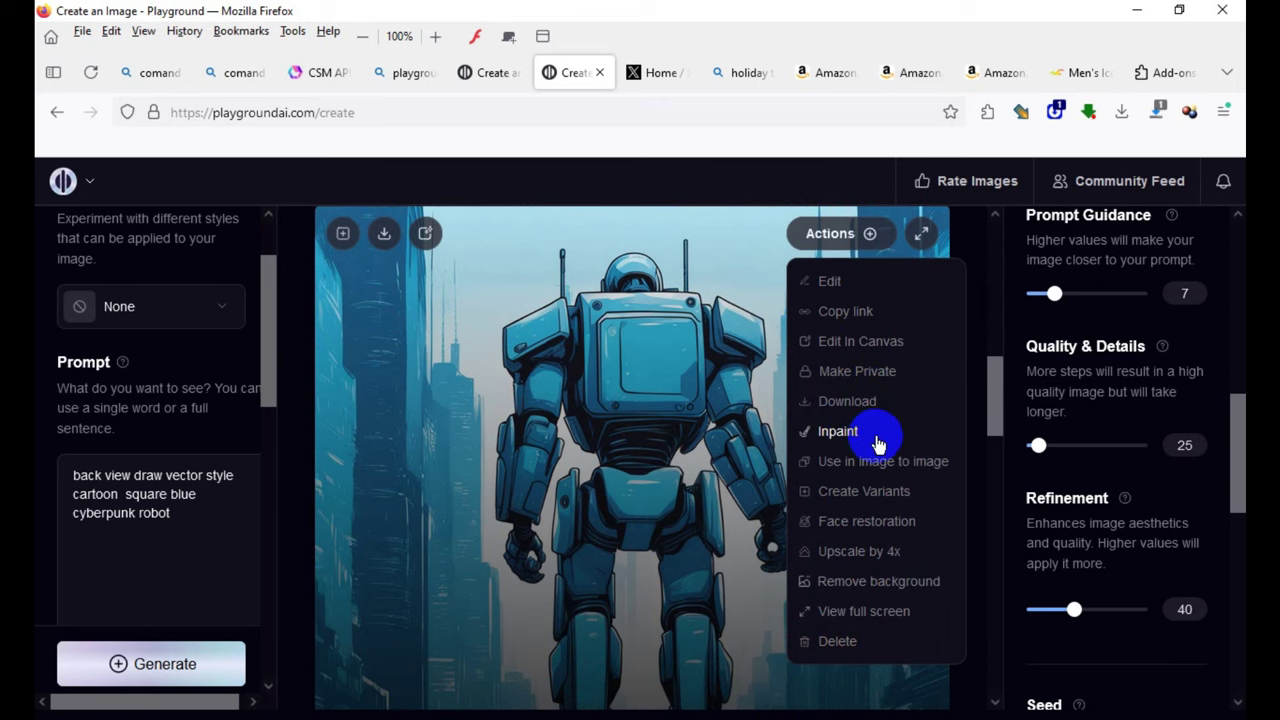
left_click(838, 438)
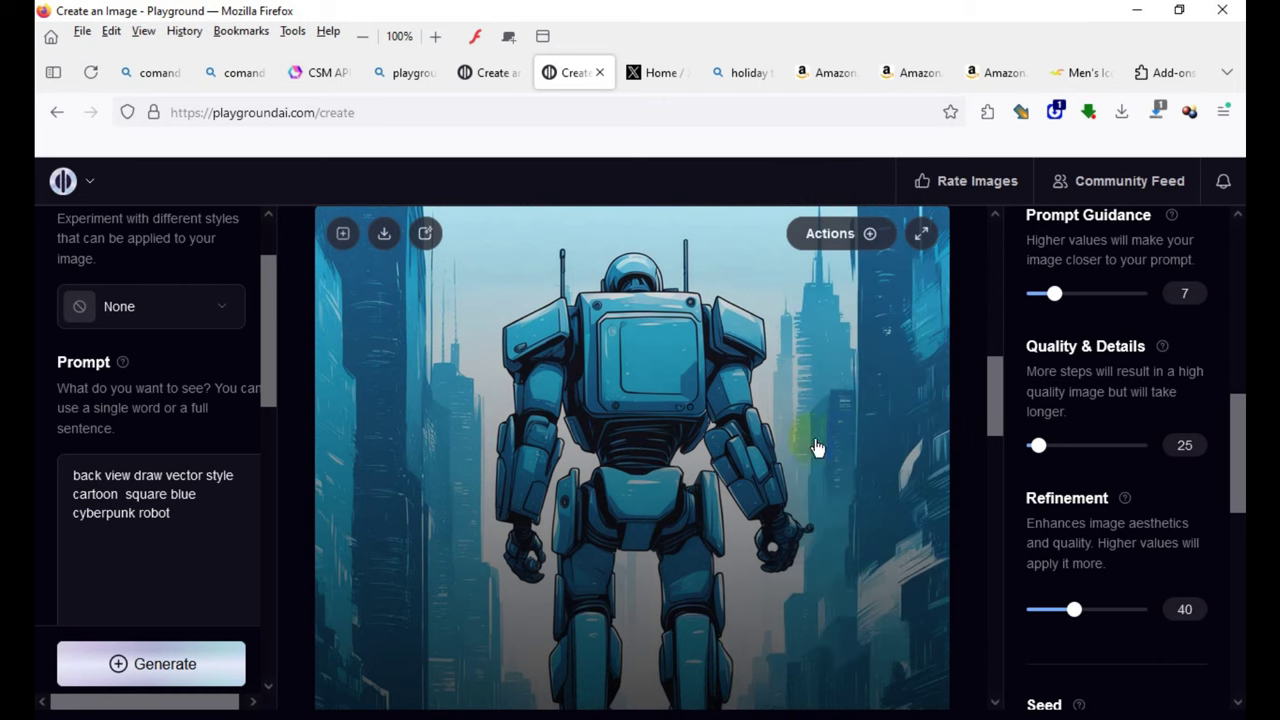
scroll(700, 508, "down", 2)
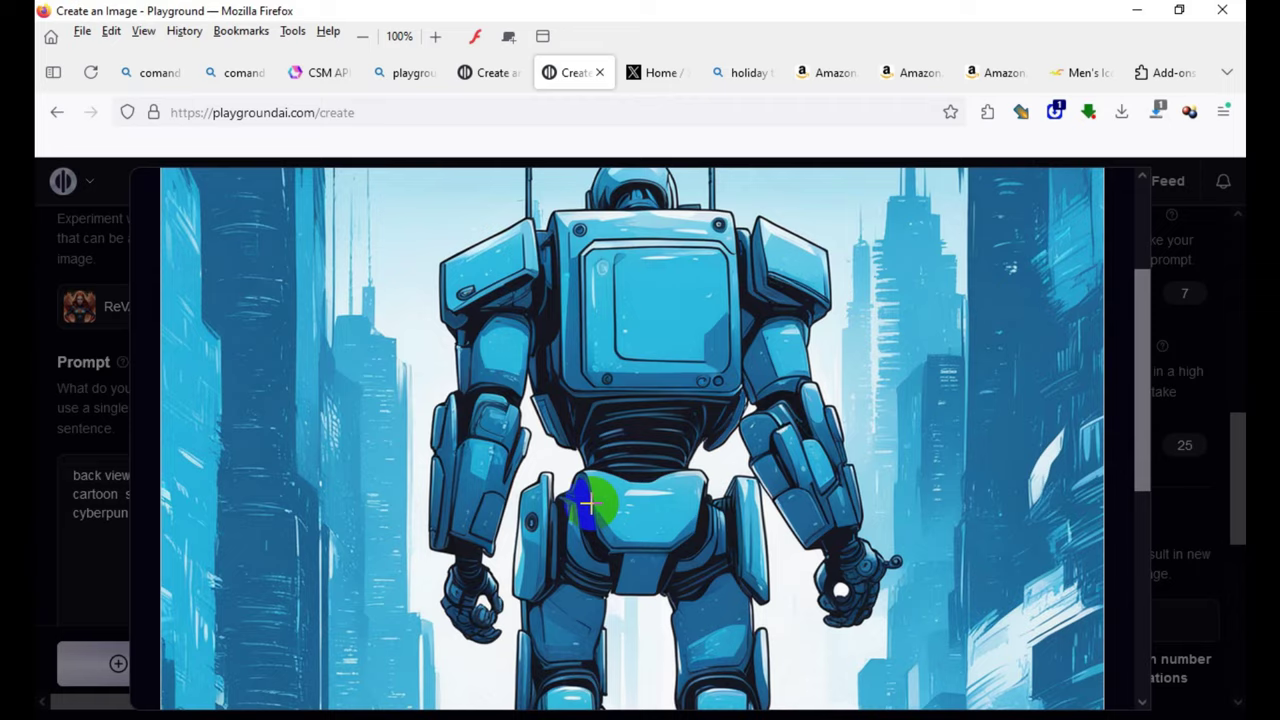
scroll(590, 505, "down", 3)
scroll(610, 540, "down", 3)
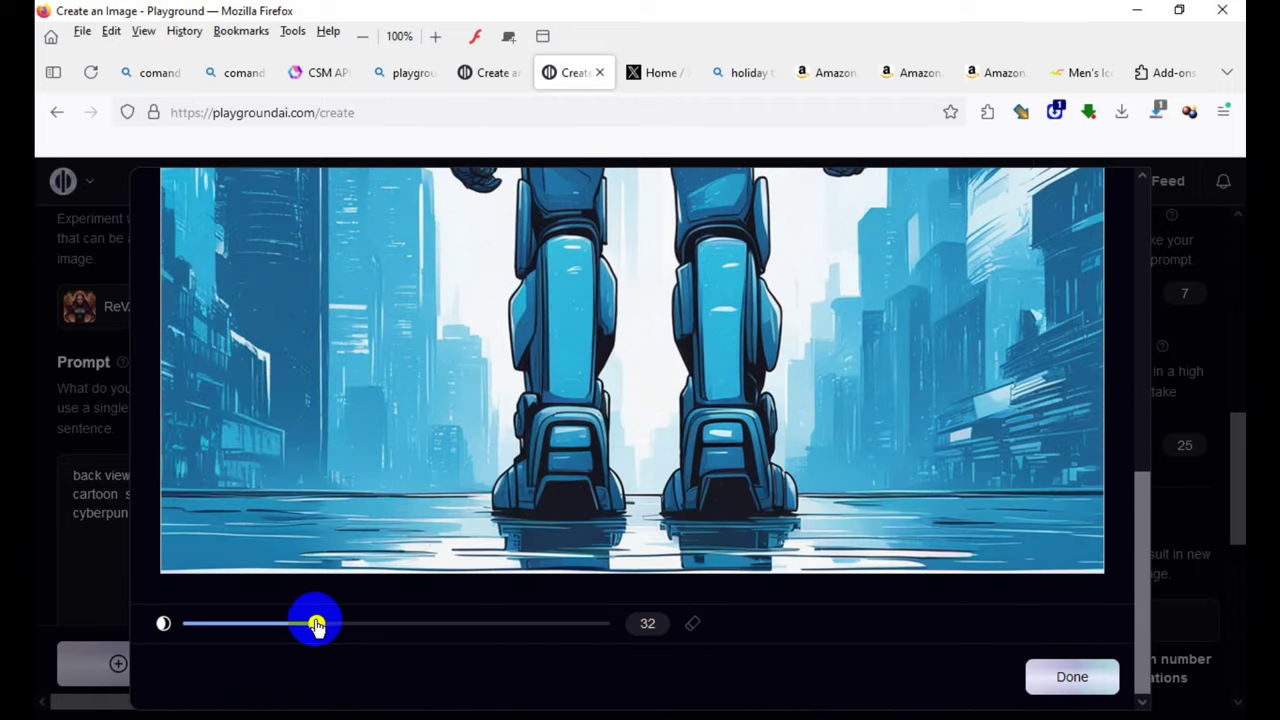
scroll(500, 590, "up", 3)
scroll(595, 700, "up", 3)
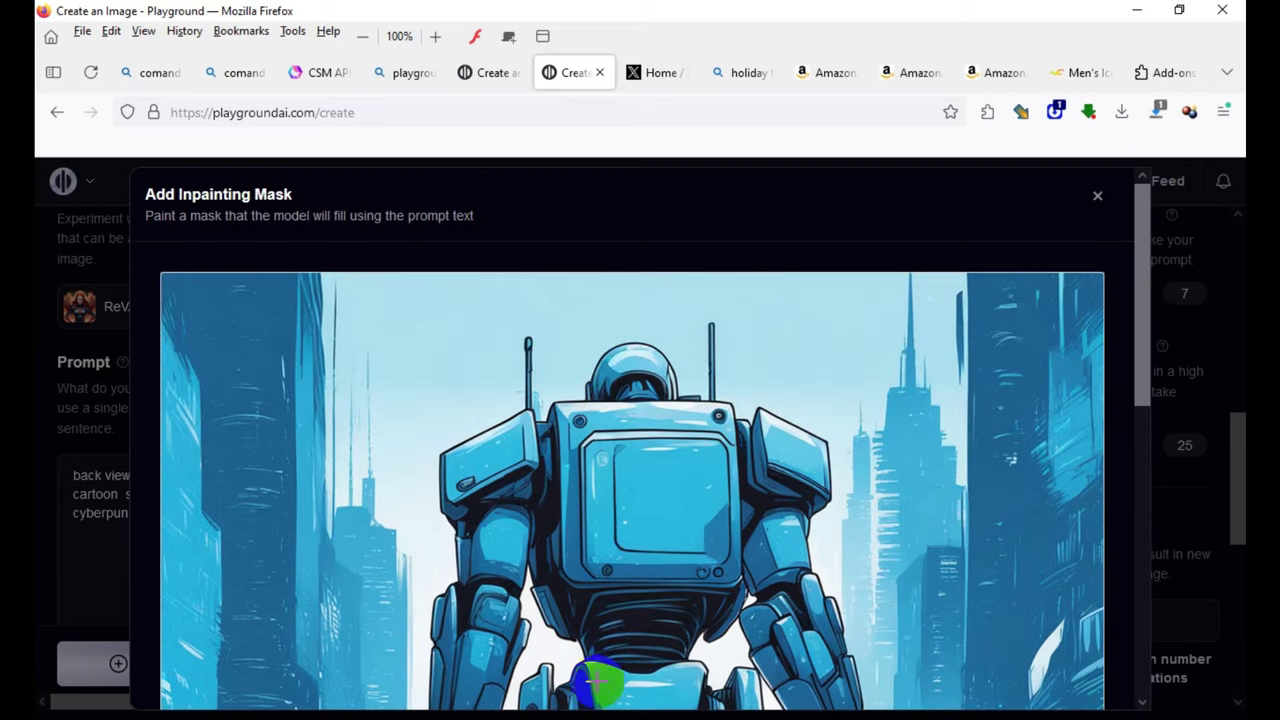
scroll(600, 390, "down", 5)
scroll(620, 450, "down", 1)
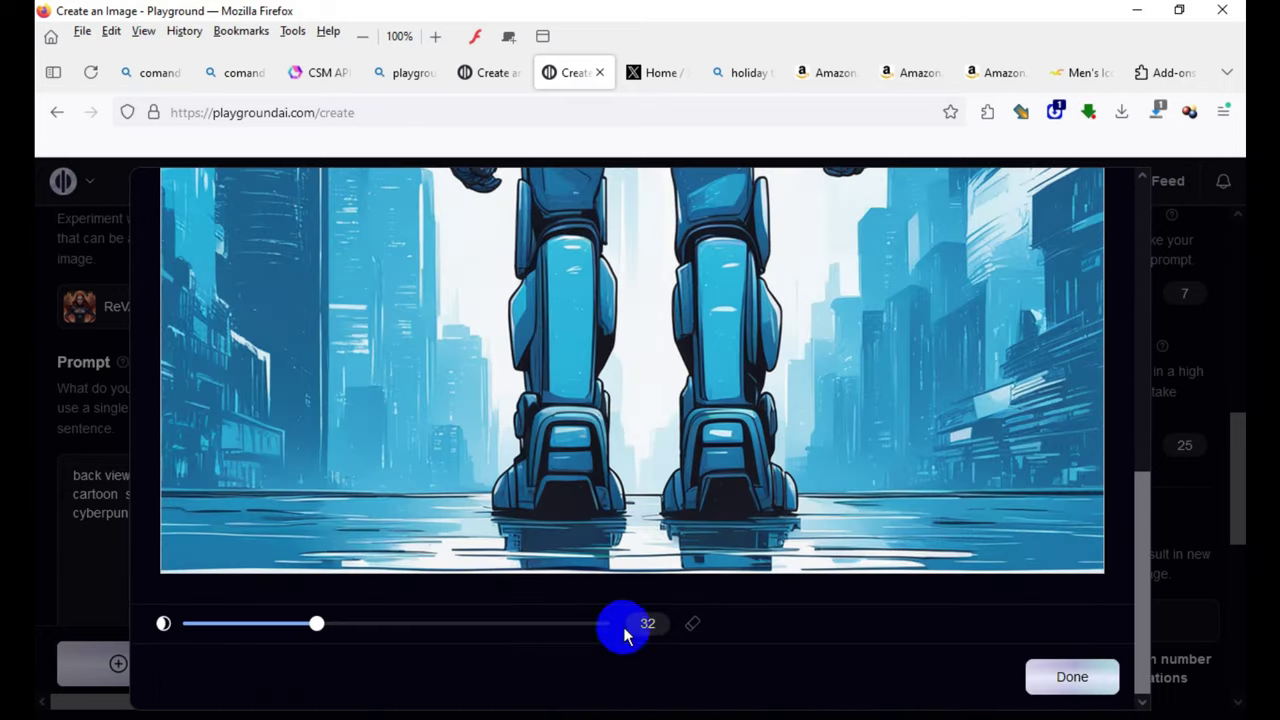
left_click_drag(317, 630, 247, 630)
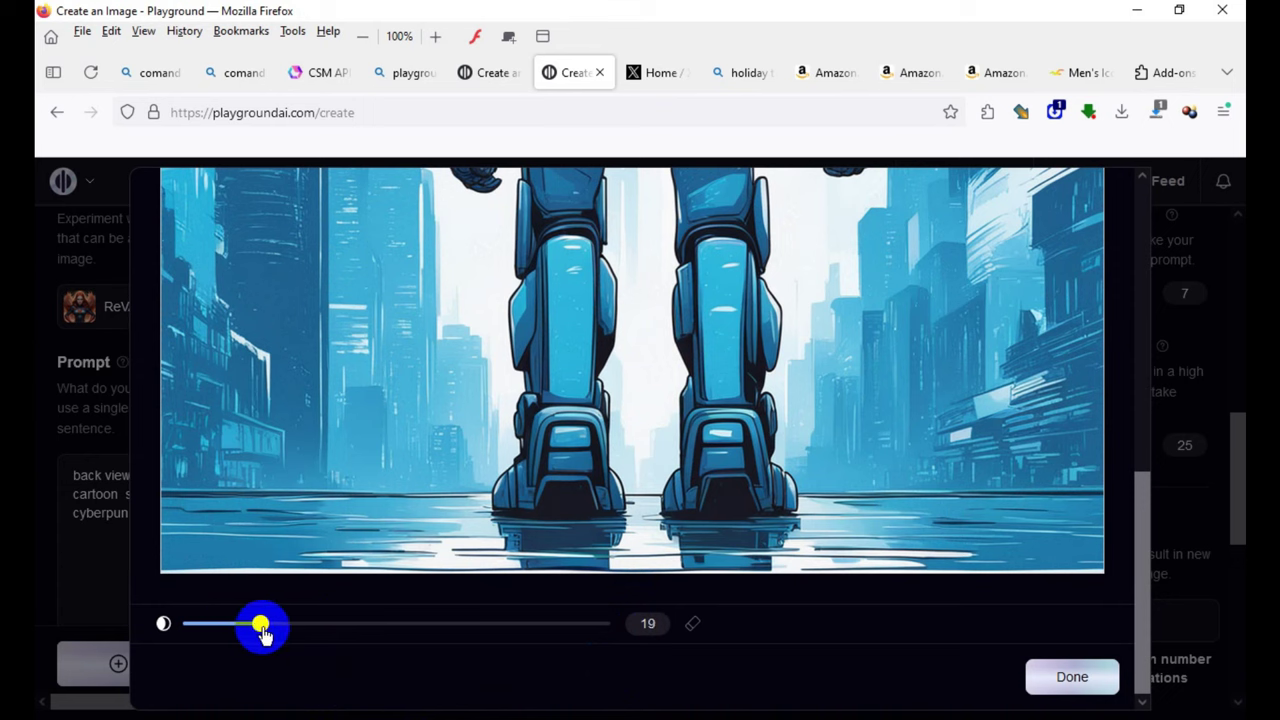
left_click_drag(278, 630, 269, 626)
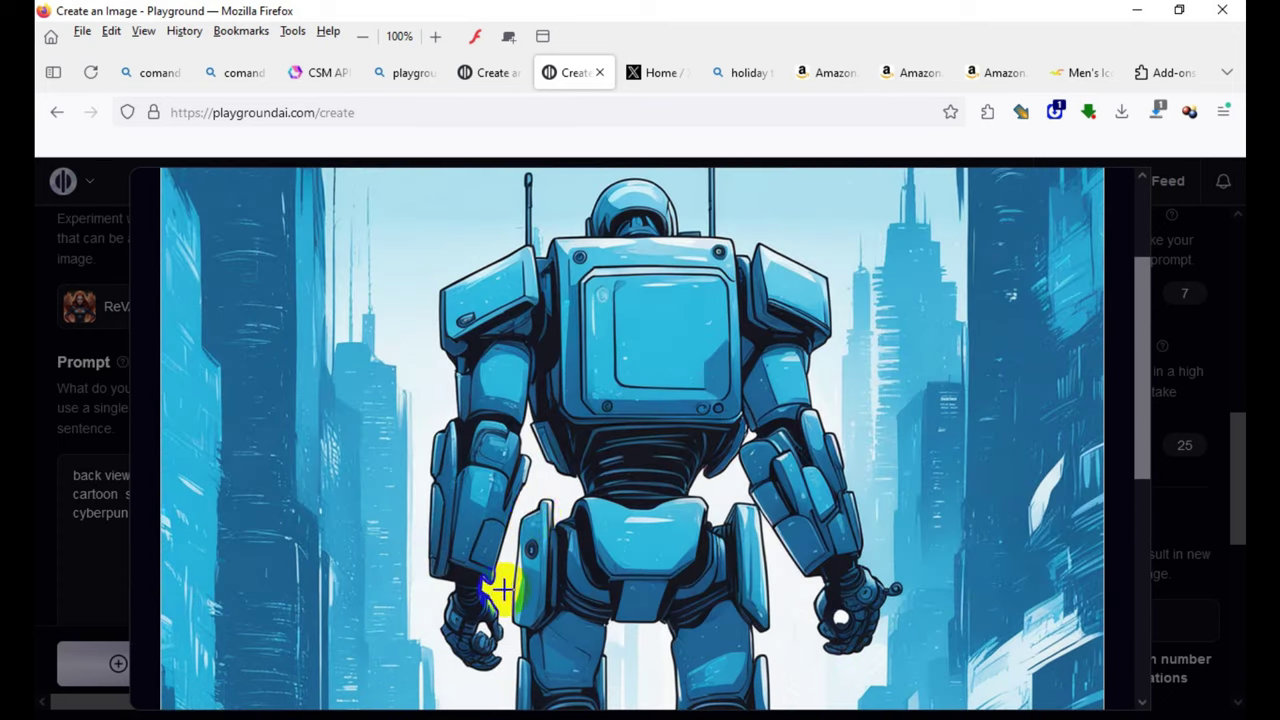
- Paint a diagonal and a vertical mask stroke over the left buildings and finish the mask
scroll(510, 450, "up", 5)
scroll(503, 586, "up", 1)
left_click_drag(307, 275, 377, 451)
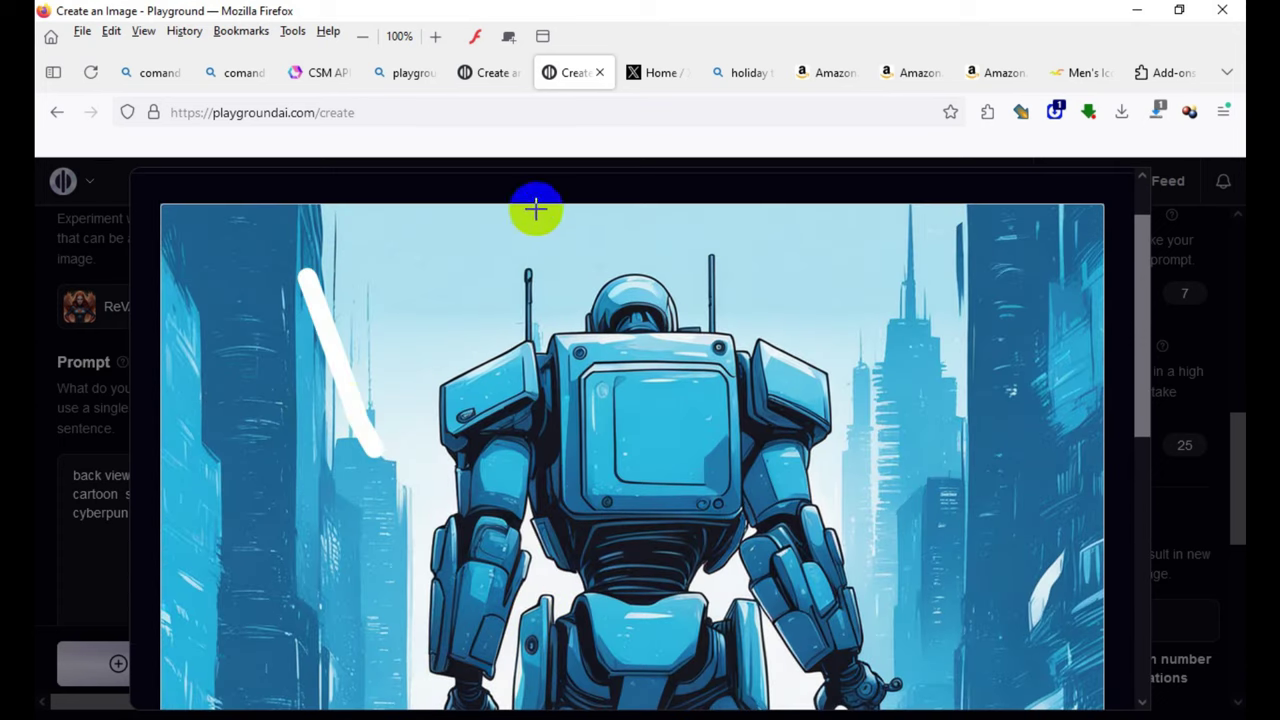
left_click_drag(285, 378, 285, 578)
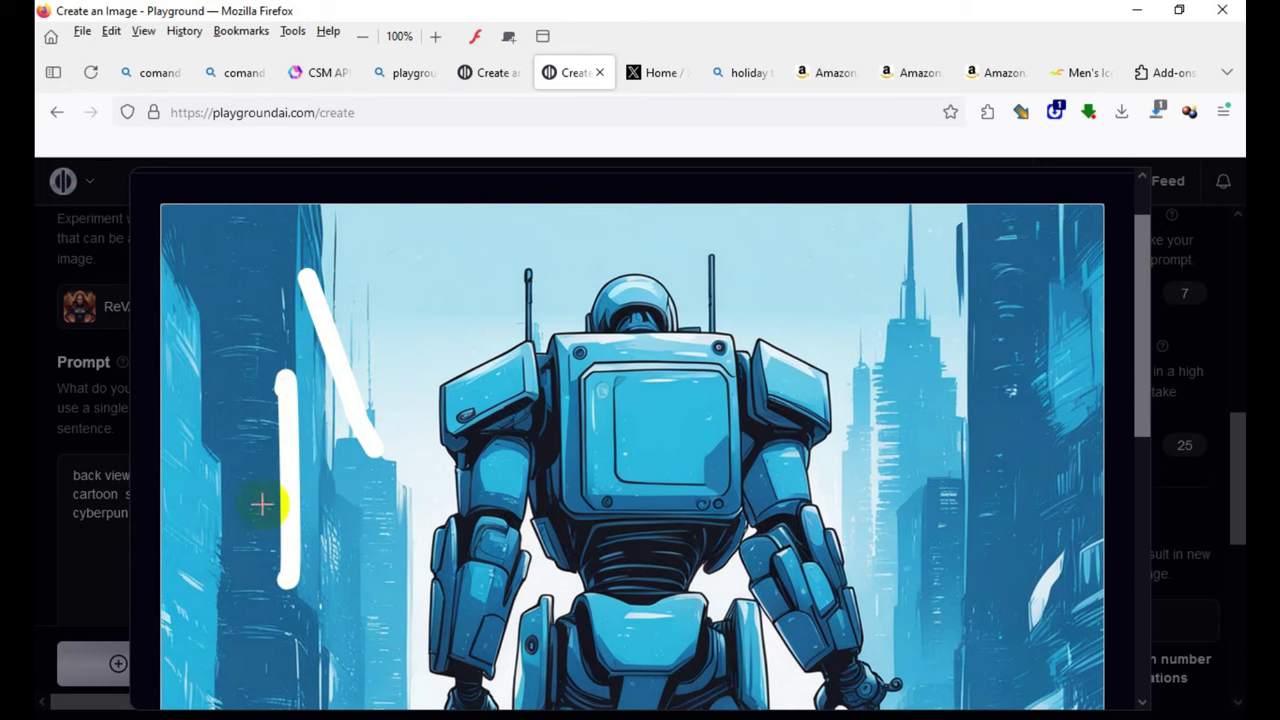
scroll(557, 450, "down", 5)
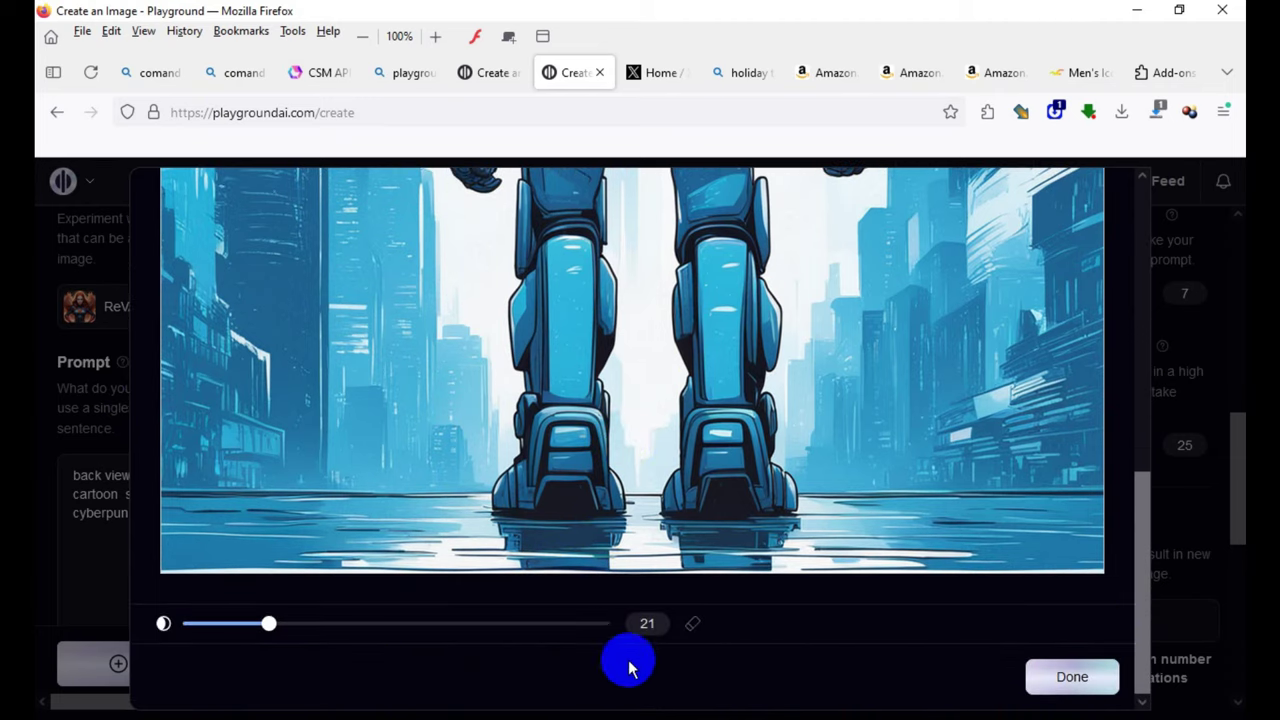
scroll(930, 480, "up", 5)
scroll(654, 549, "down", 1)
scroll(800, 580, "down", 4)
left_click(1068, 676)
mouse_move(603, 466)
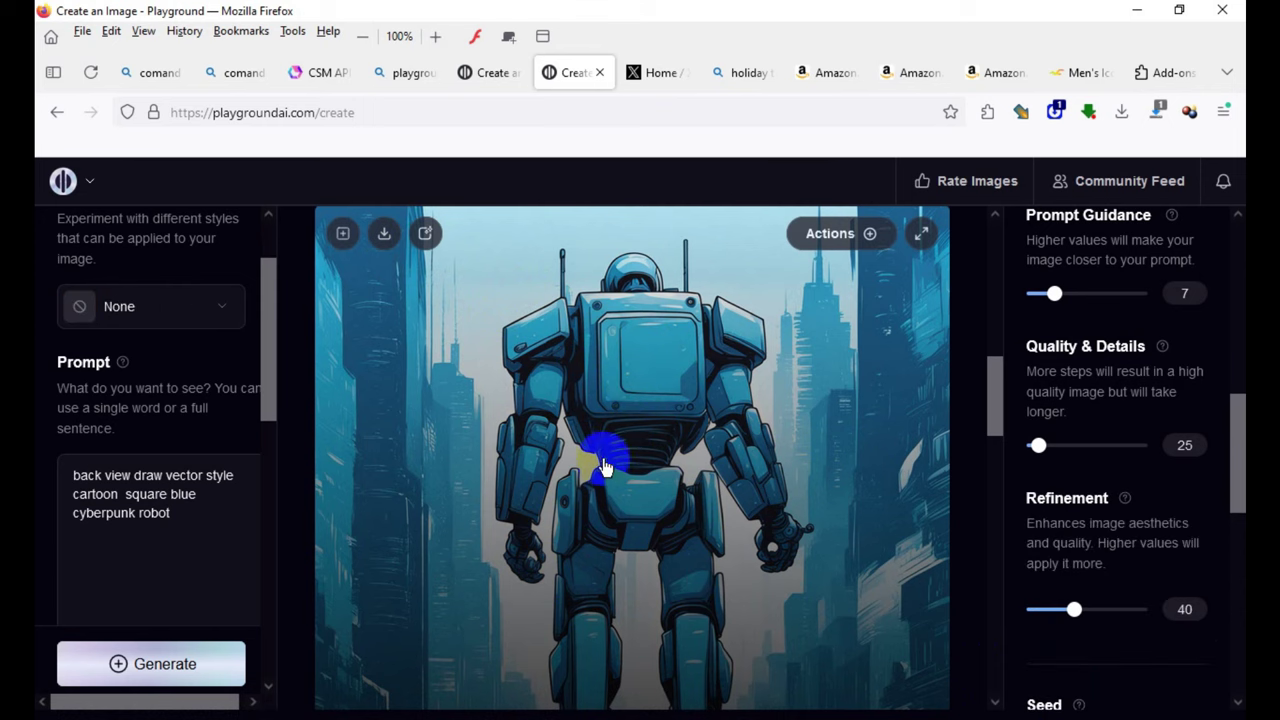
scroll(604, 466, "down", 3)
scroll(608, 443, "up", 2)
scroll(591, 506, "up", 3)
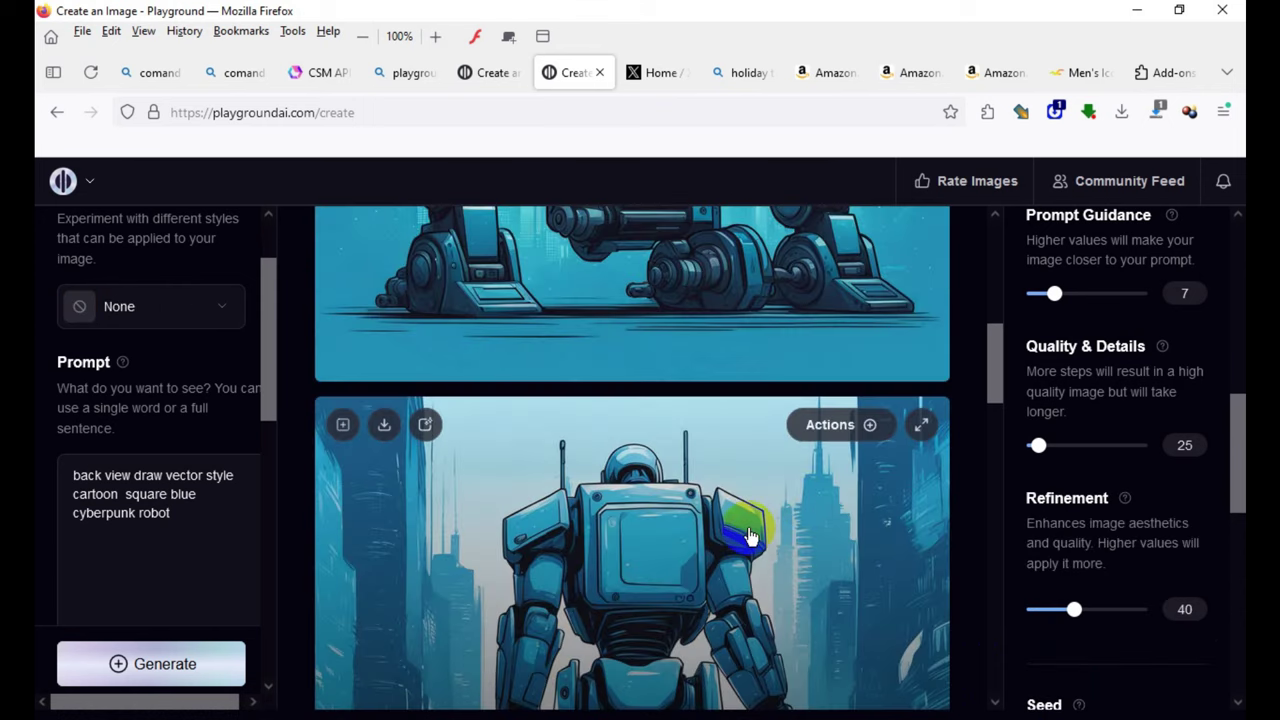
scroll(727, 478, "up", 5)
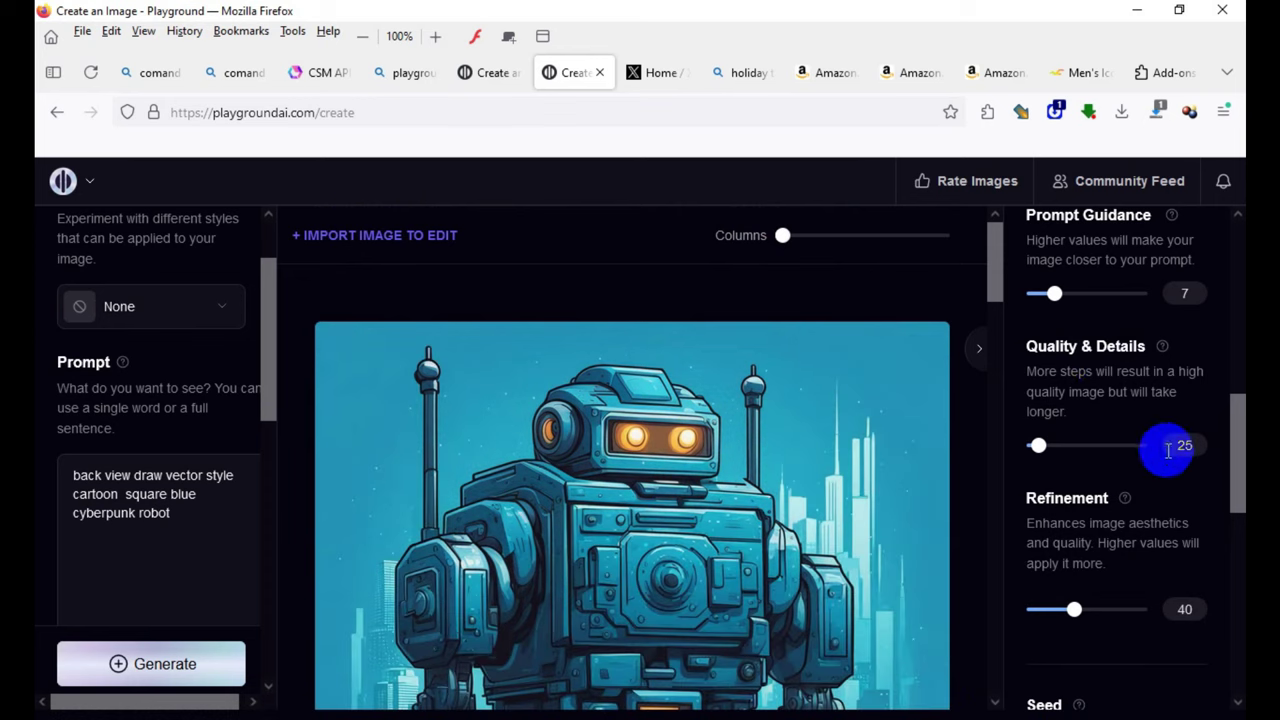
left_click(1046, 450)
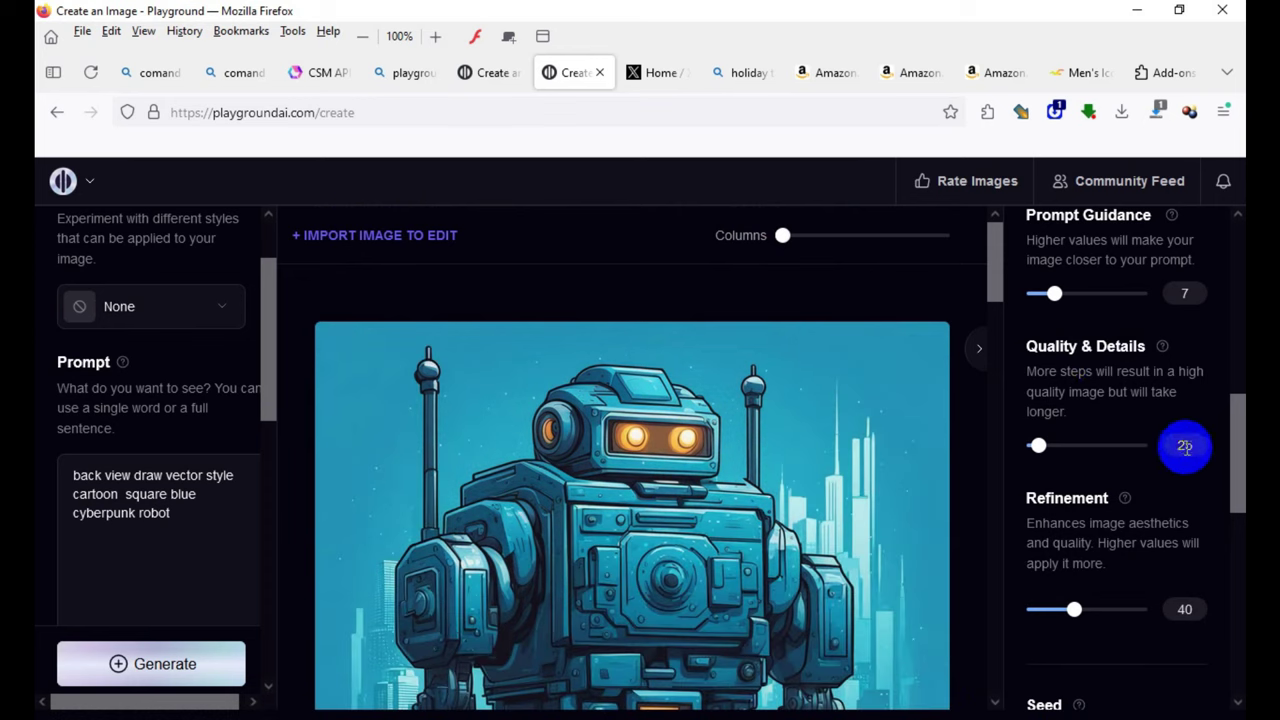
scroll(1114, 423, "up", 2)
scroll(1080, 520, "up", 1)
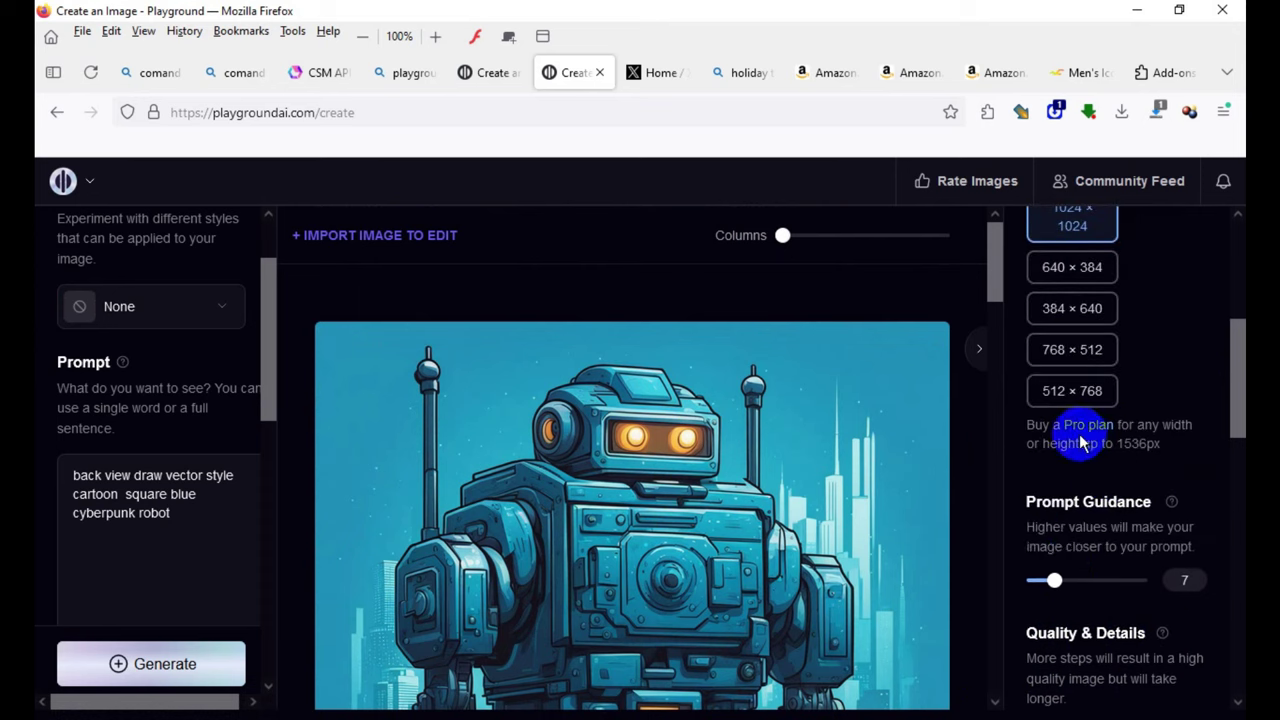
left_click(1050, 581)
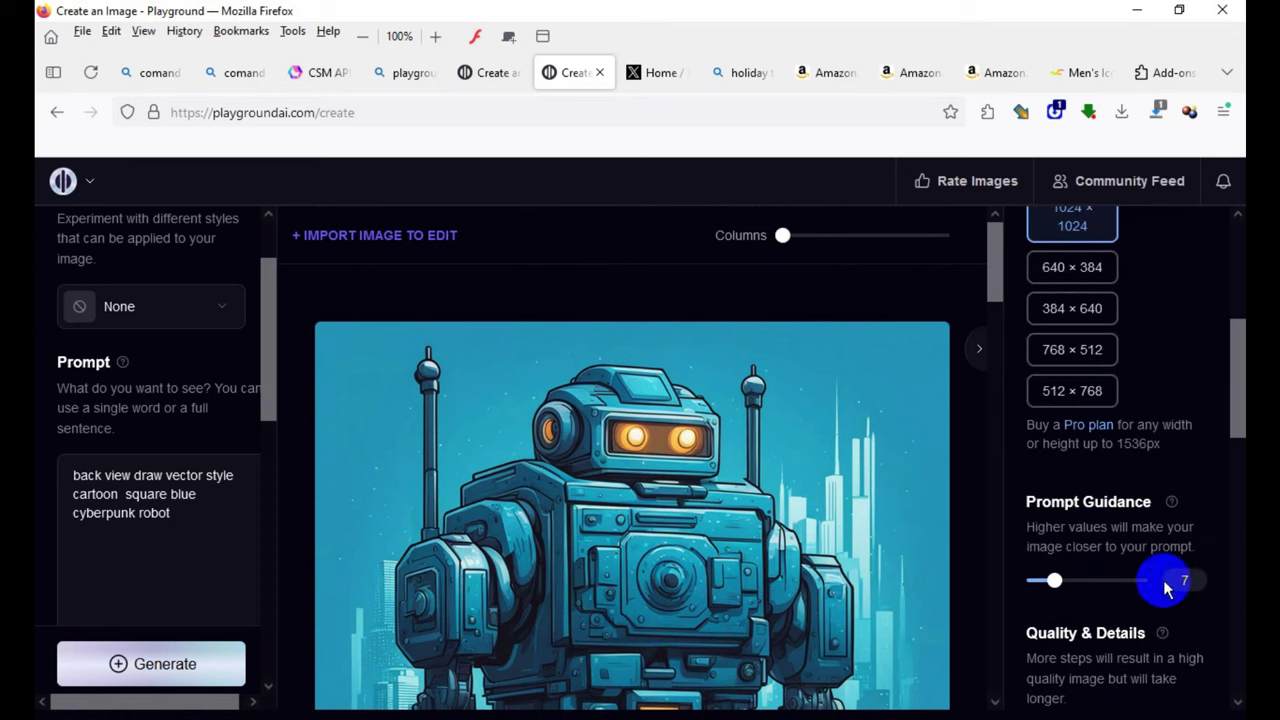
scroll(1110, 540, "up", 2)
scroll(1085, 420, "up", 1)
scroll(1094, 328, "up", 1)
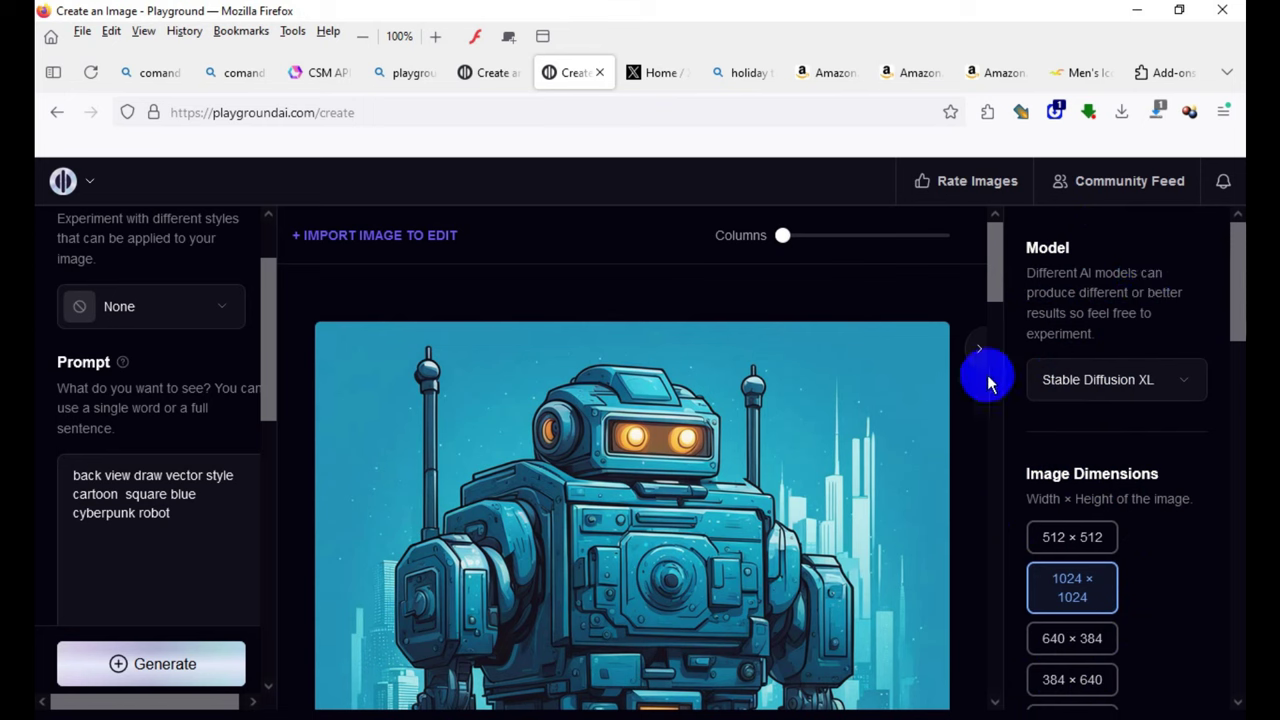
left_click_drag(1237, 316, 1224, 533)
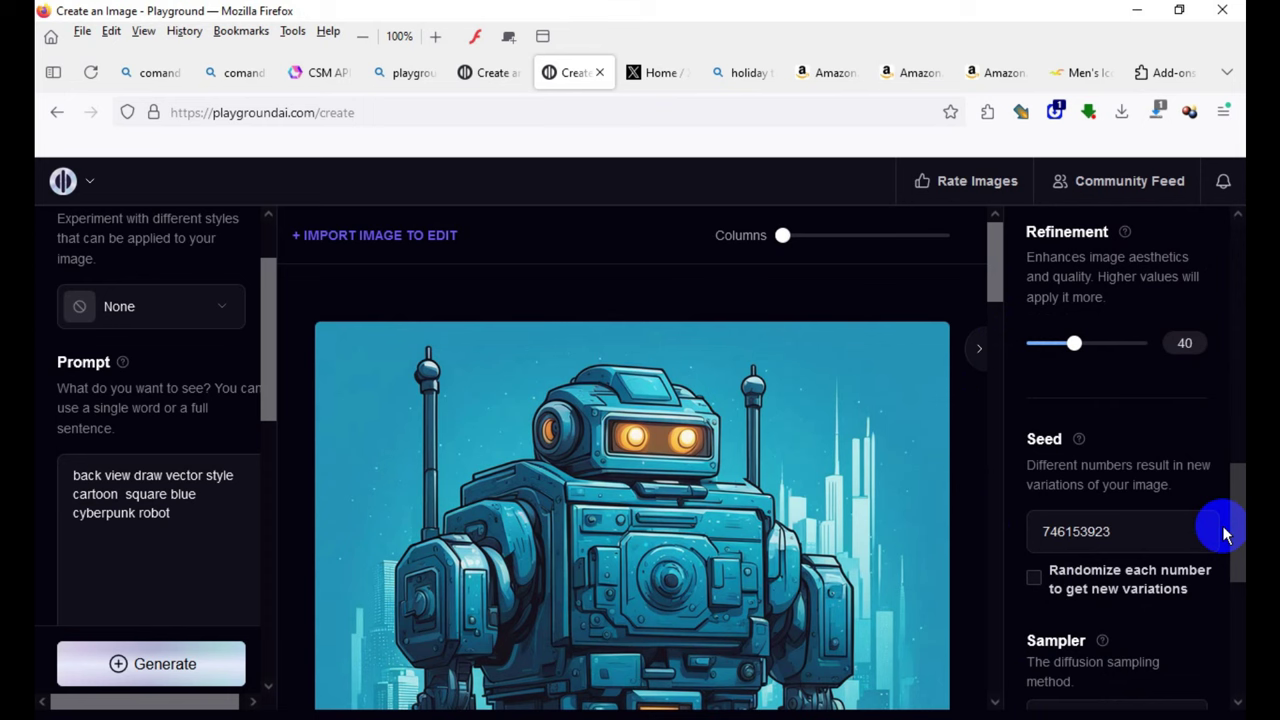
left_click_drag(1224, 533, 1233, 597)
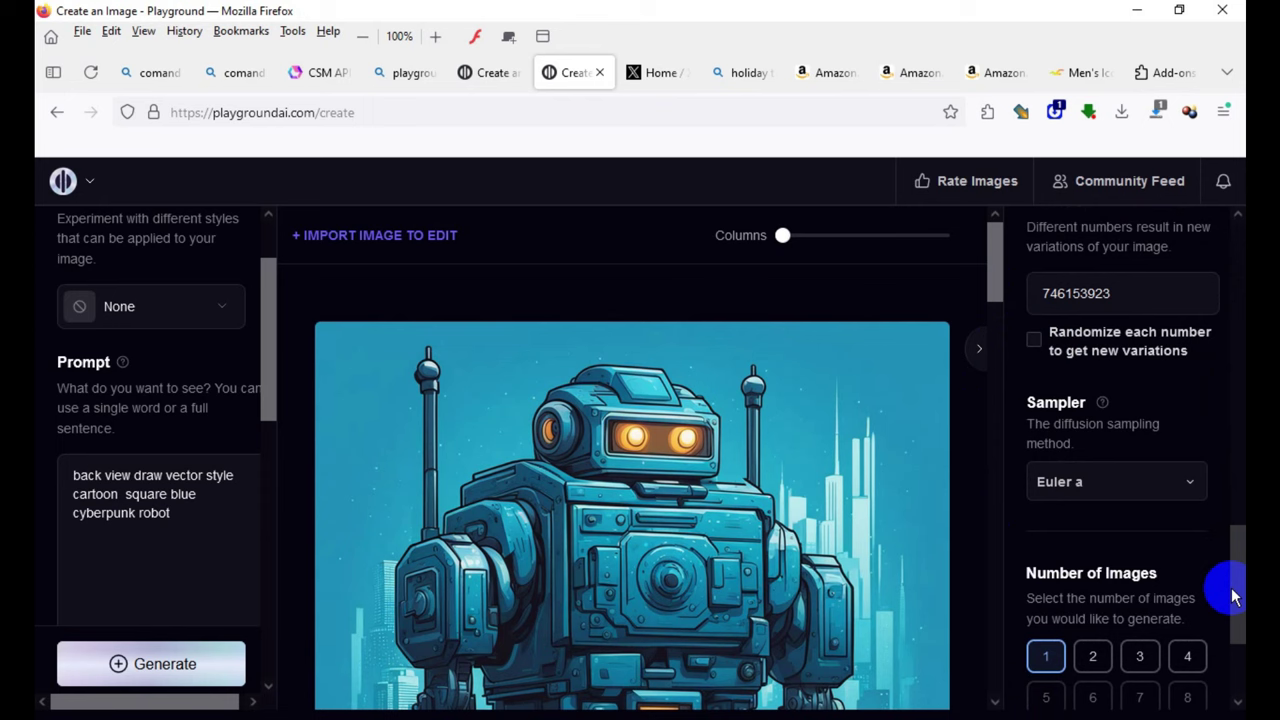
left_click_drag(1233, 597, 1228, 655)
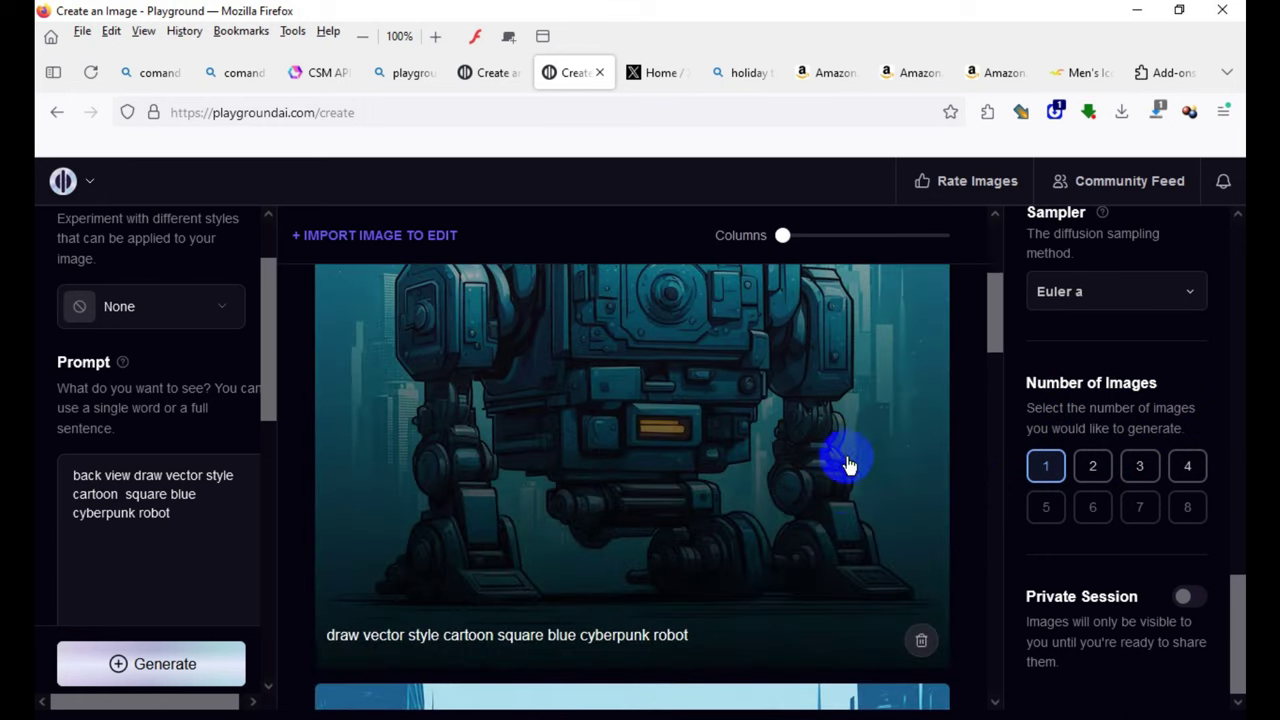
- Collapse the generation settings panel to widen the image feed
left_click(971, 360)
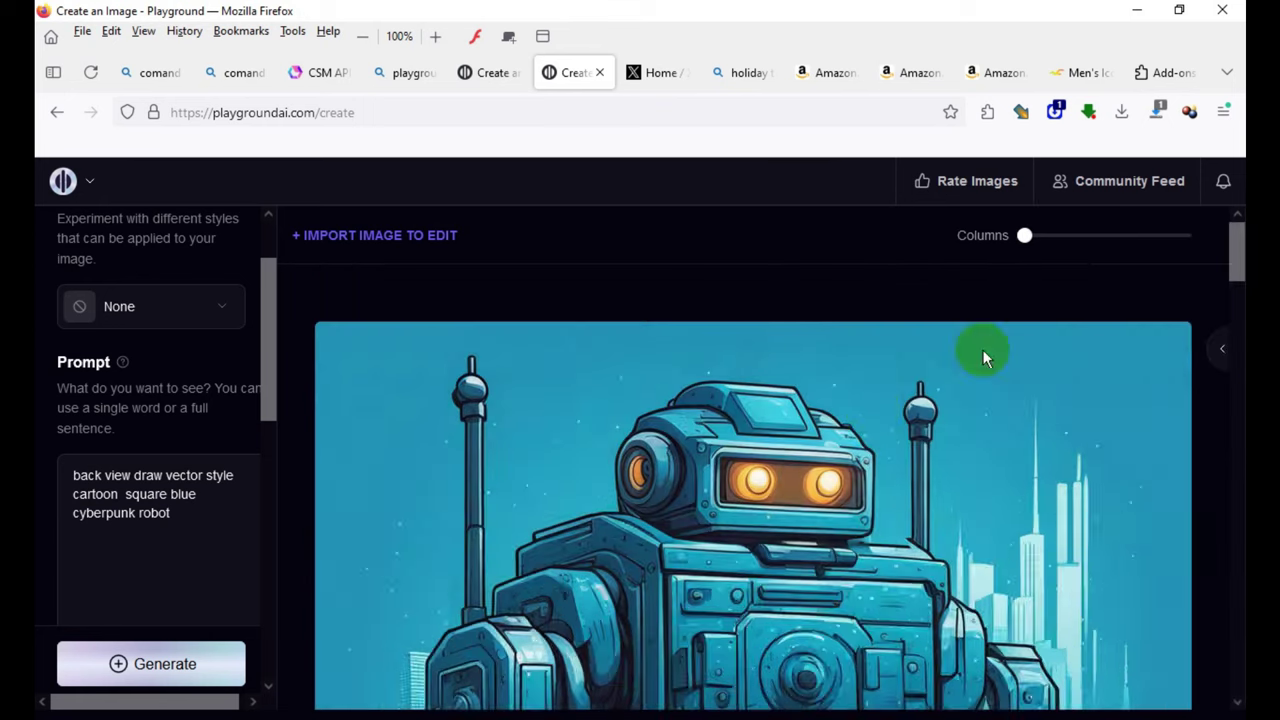
scroll(757, 543, "down", 5)
scroll(769, 542, "down", 5)
scroll(769, 542, "down", 5)
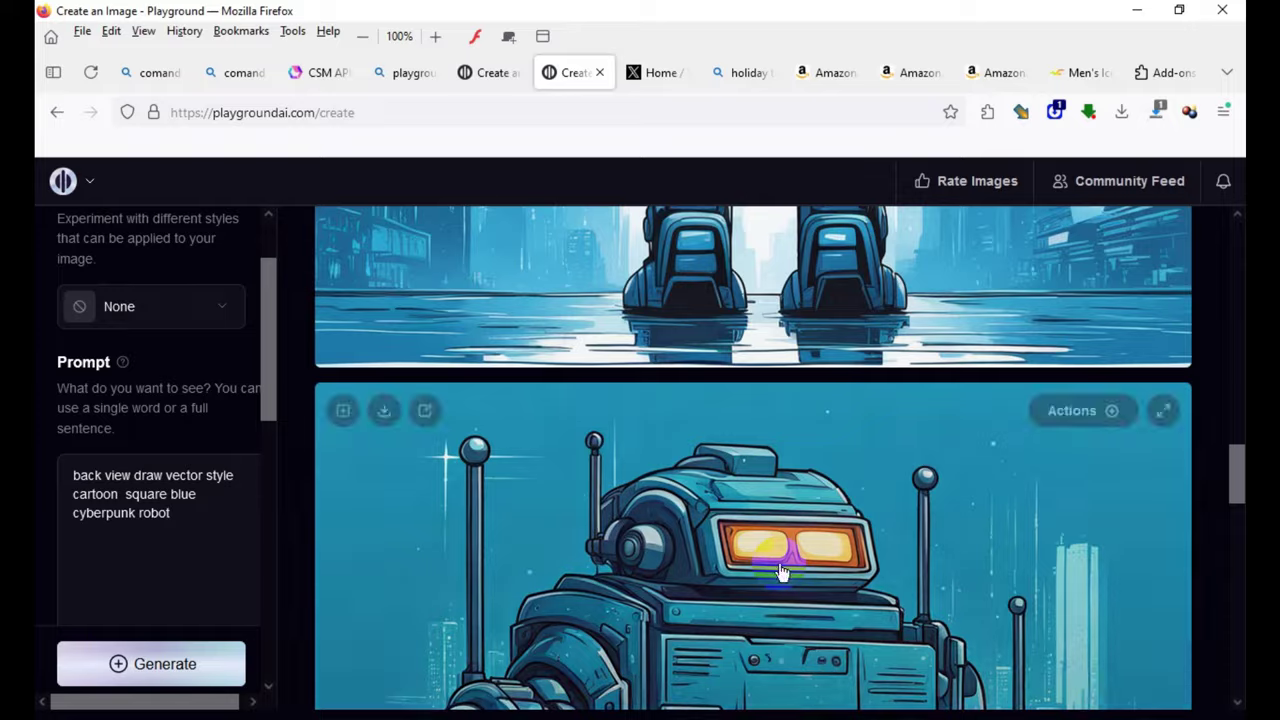
scroll(783, 571, "down", 5)
scroll(777, 543, "down", 5)
scroll(806, 603, "down", 3)
scroll(843, 612, "up", 3)
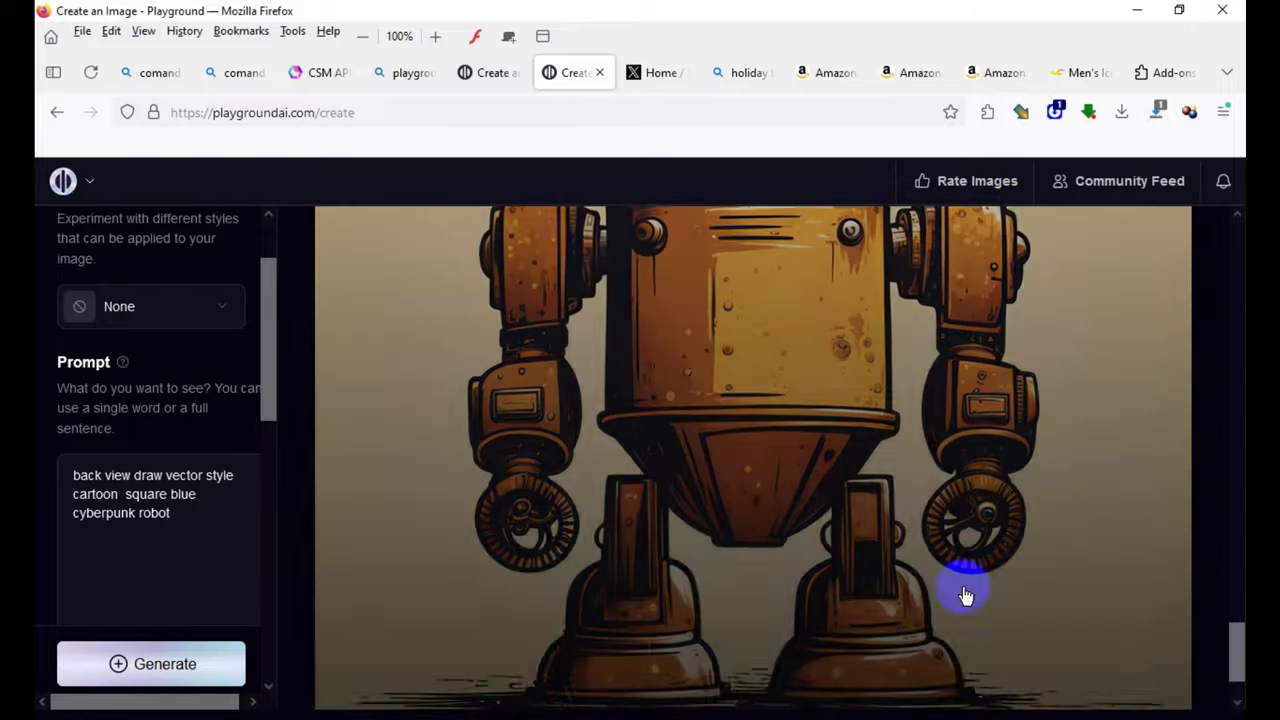
scroll(966, 594, "up", 5)
scroll(591, 480, "up", 5)
scroll(486, 614, "up", 5)
scroll(831, 627, "up", 3)
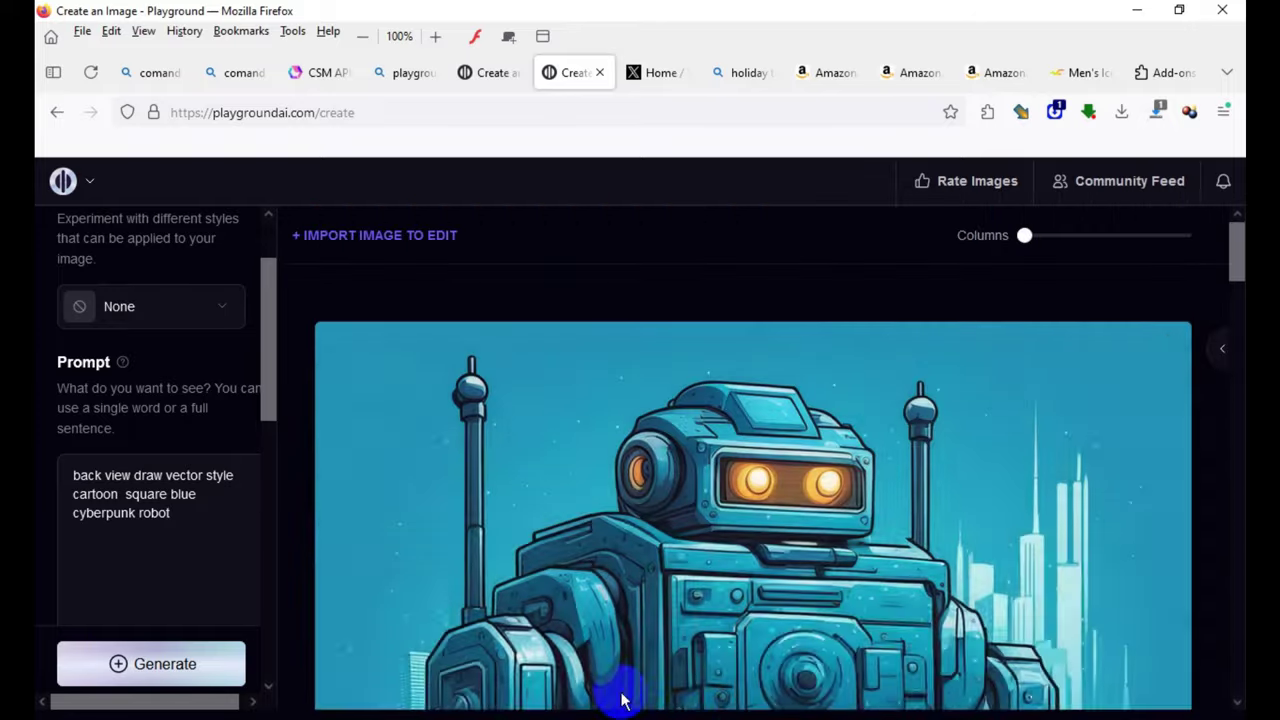
- Download the back-view cyberpunk robot image as a PNG and close the downloads list
left_click(181, 575)
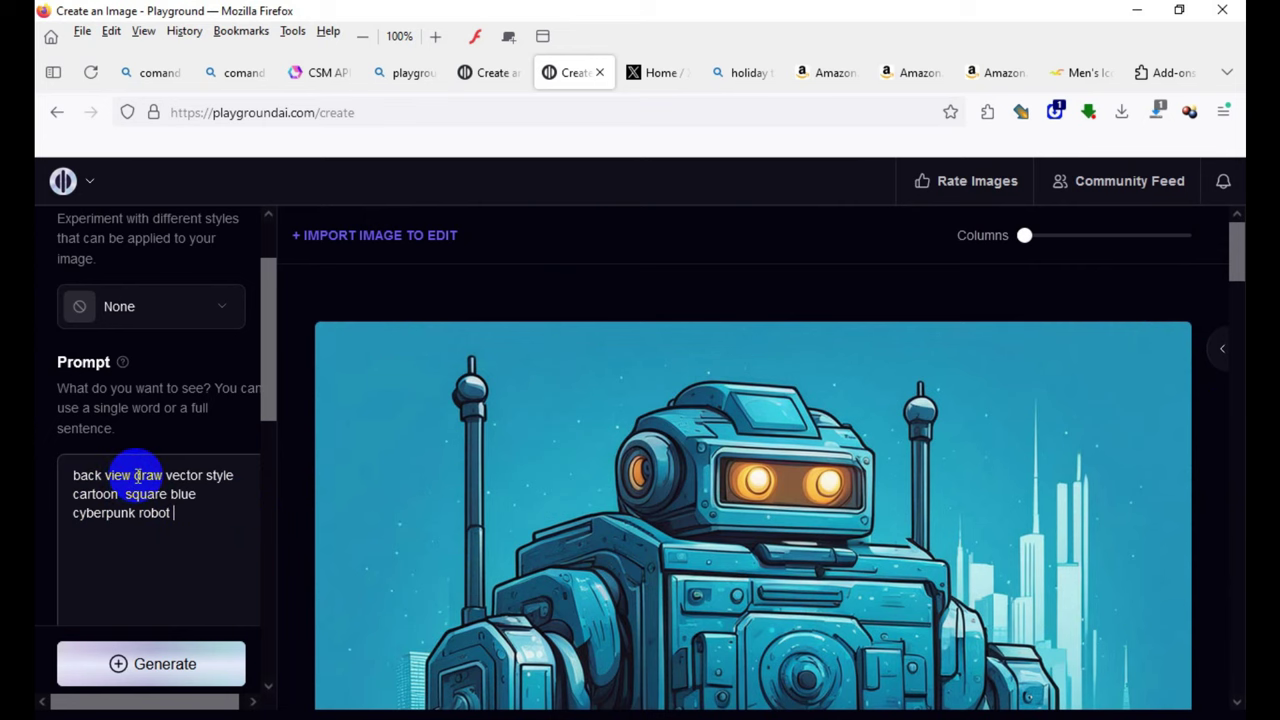
mouse_move(965, 490)
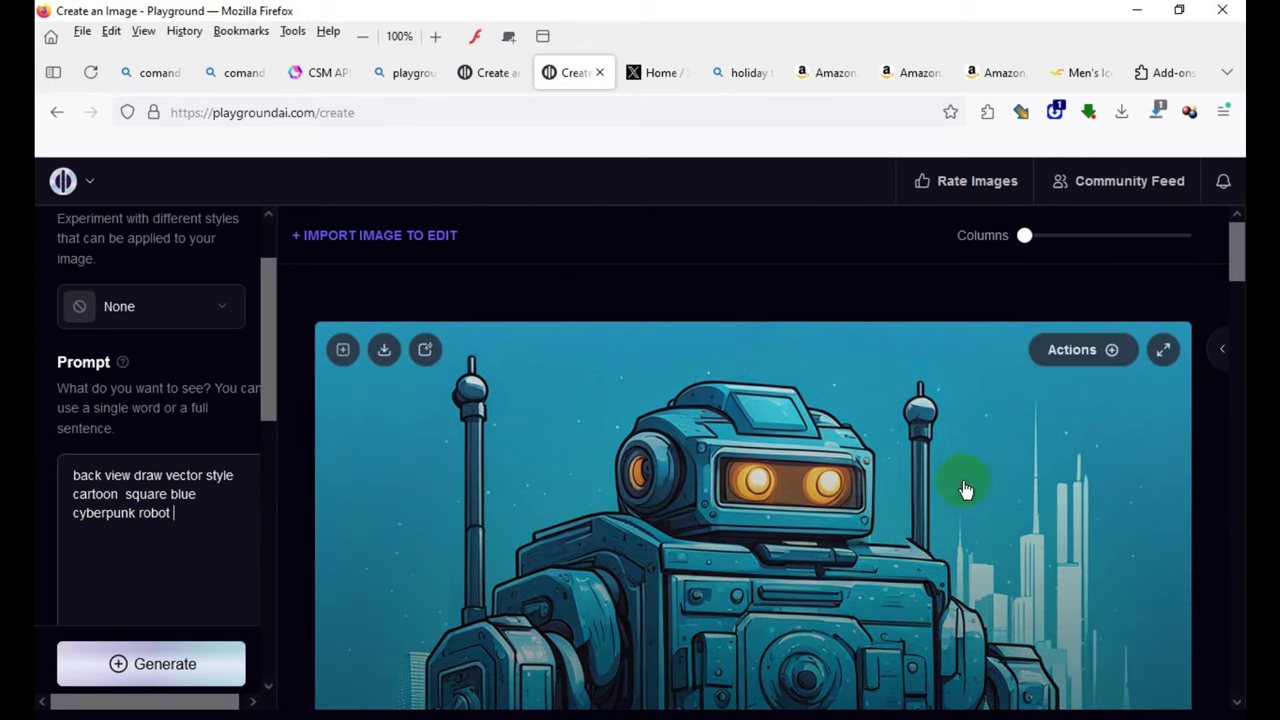
scroll(966, 580, "down", 5)
scroll(1069, 414, "down", 5)
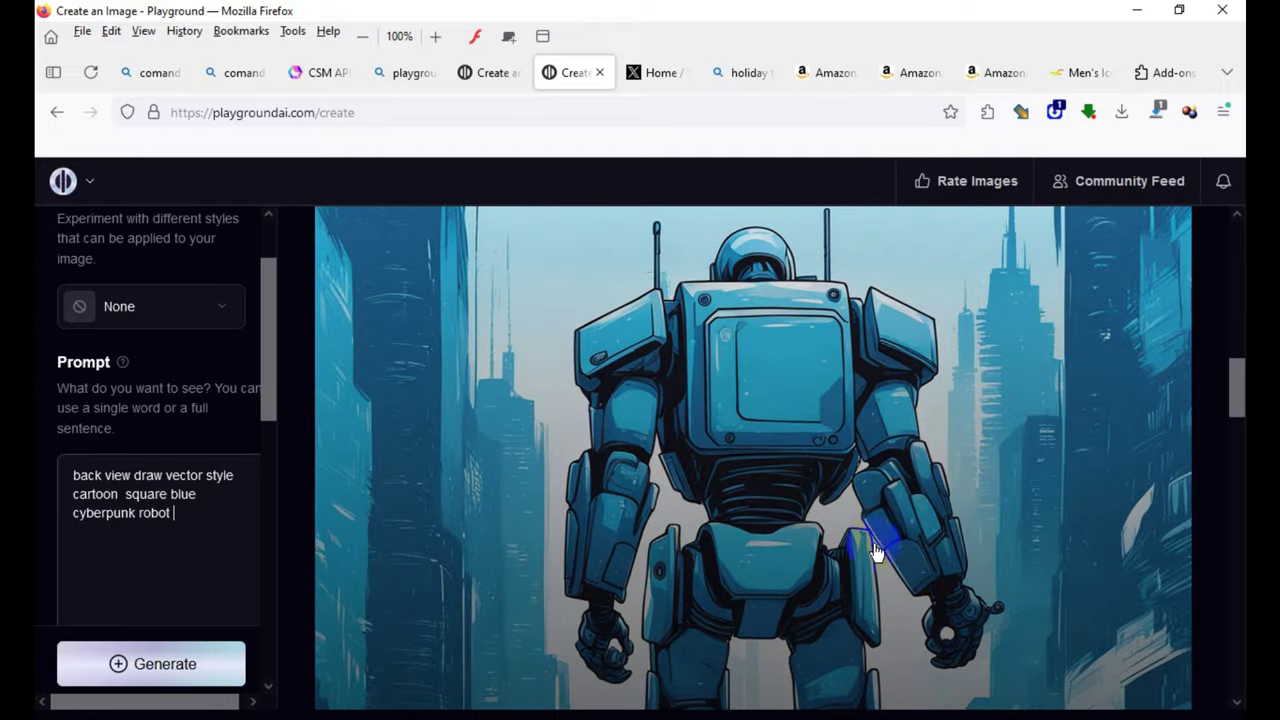
scroll(880, 537, "up", 3)
scroll(1145, 580, "down", 2)
scroll(1057, 623, "up", 1)
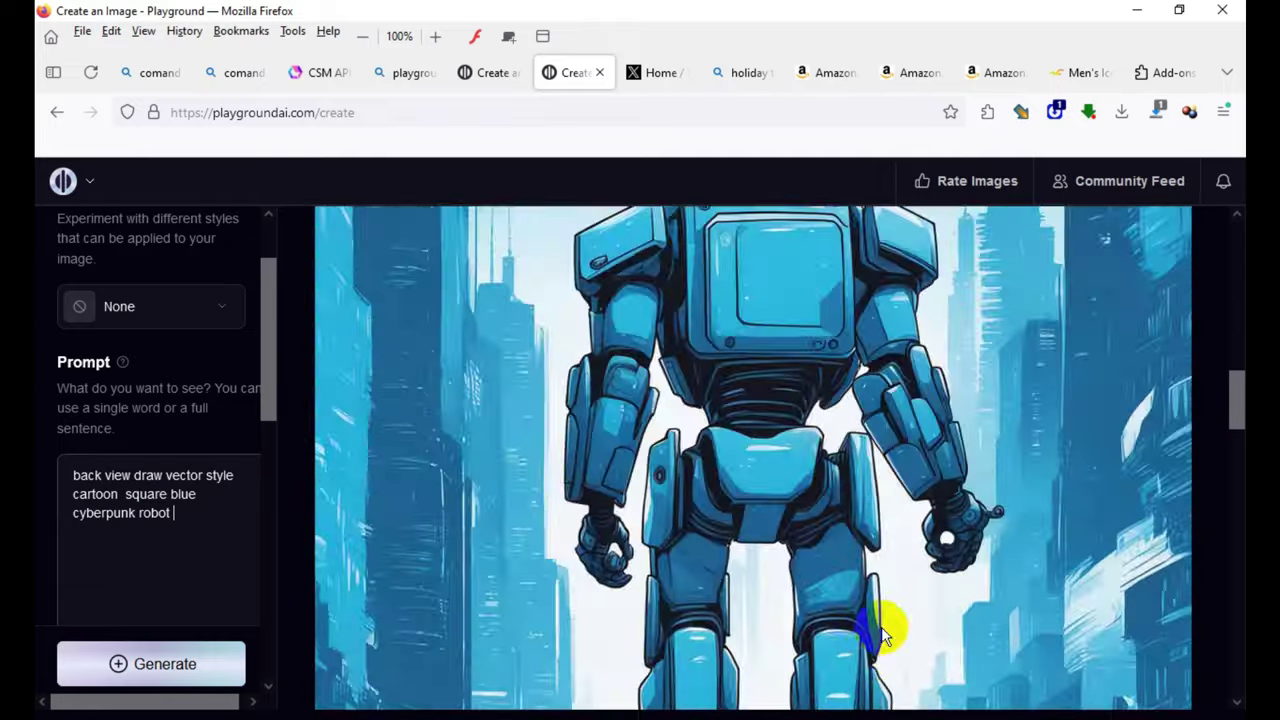
scroll(886, 629, "up", 3)
scroll(974, 509, "up", 3)
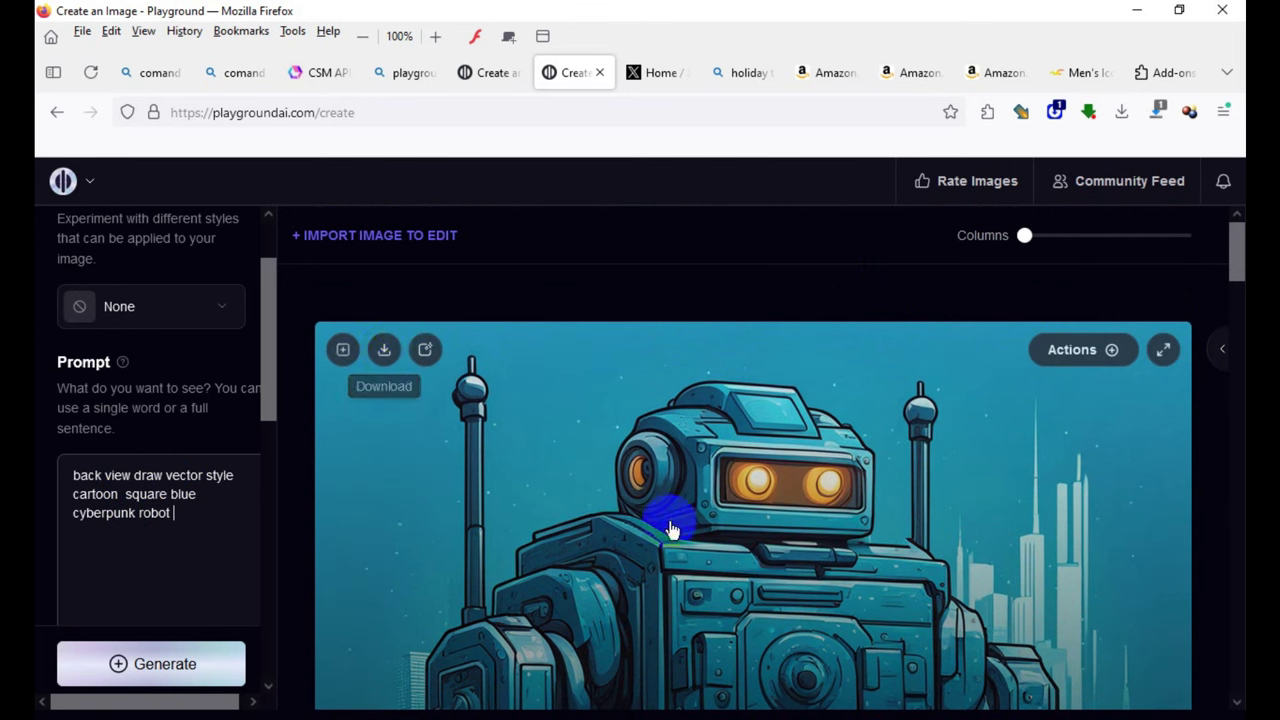
scroll(669, 521, "down", 5)
scroll(812, 510, "down", 5)
scroll(795, 557, "down", 3)
scroll(726, 429, "up", 5)
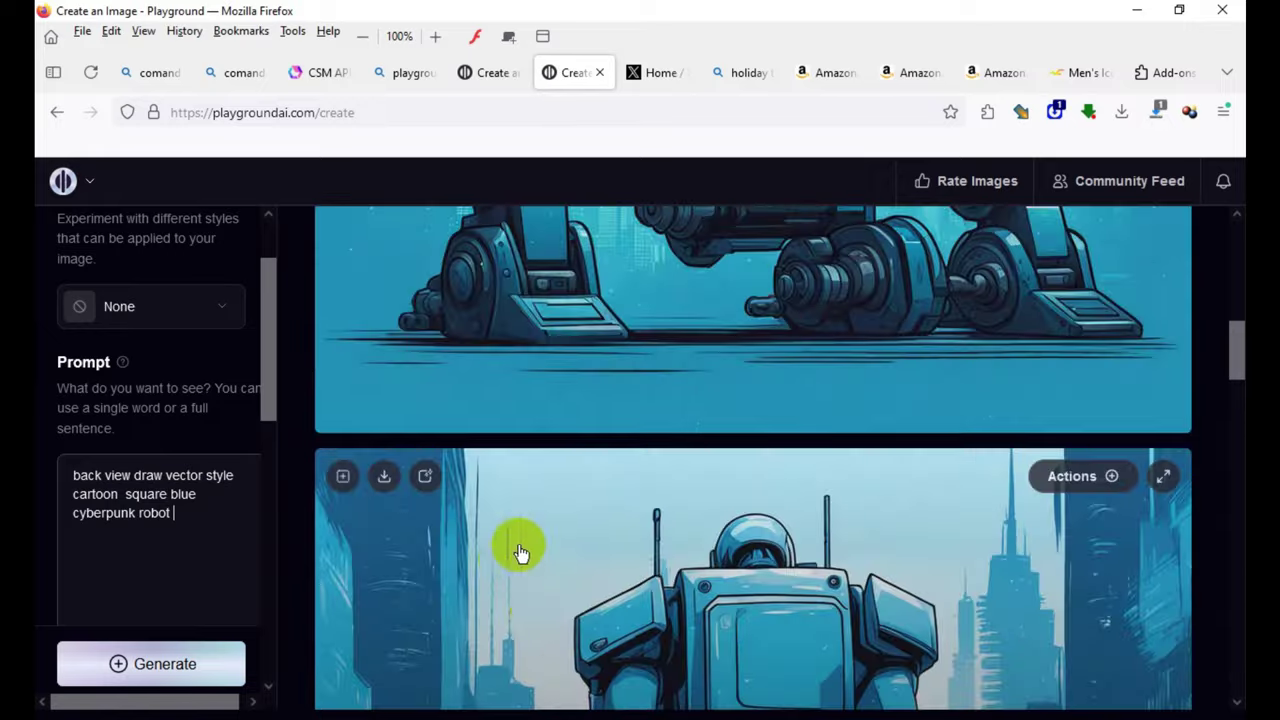
left_click(384, 478)
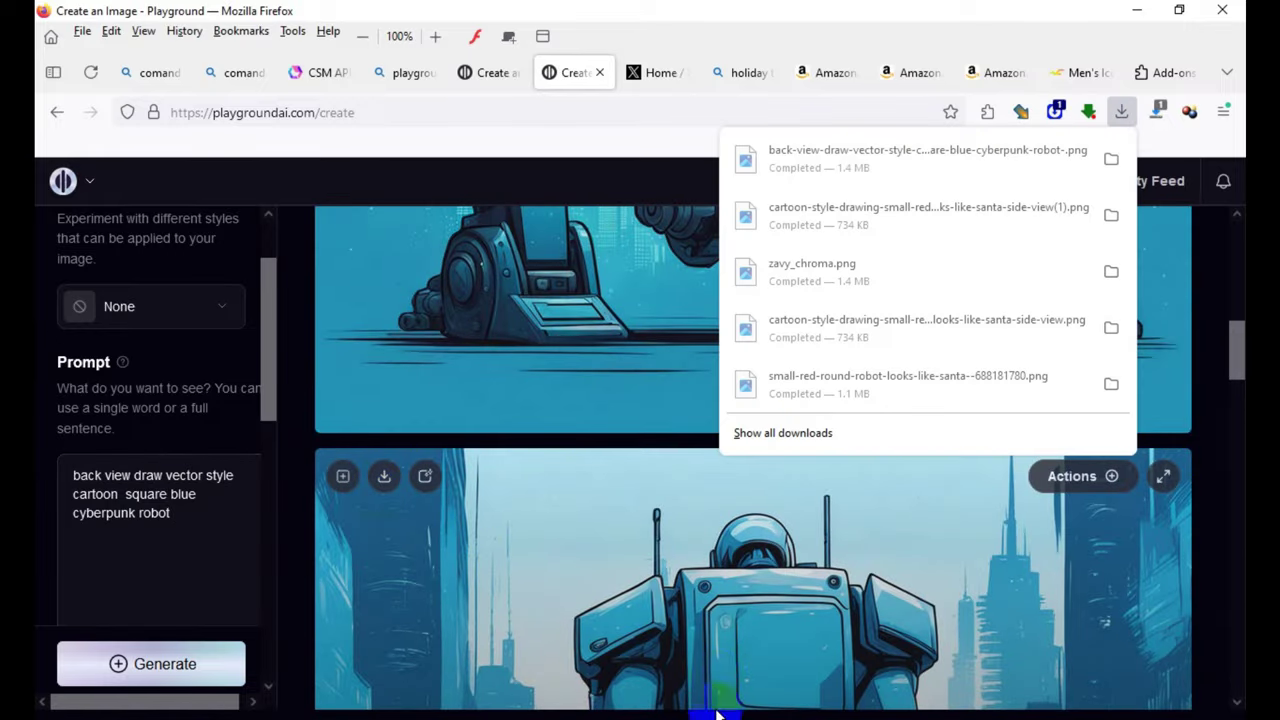
scroll(790, 655, "down", 5)
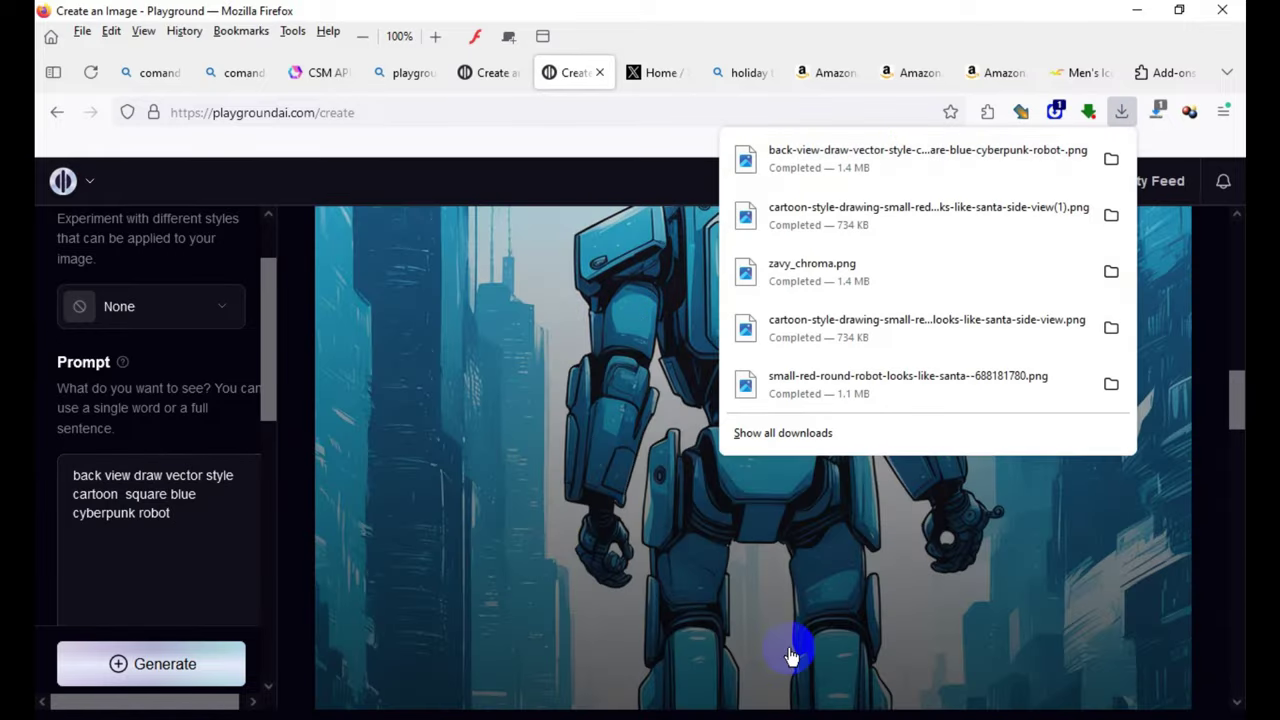
left_click(320, 558)
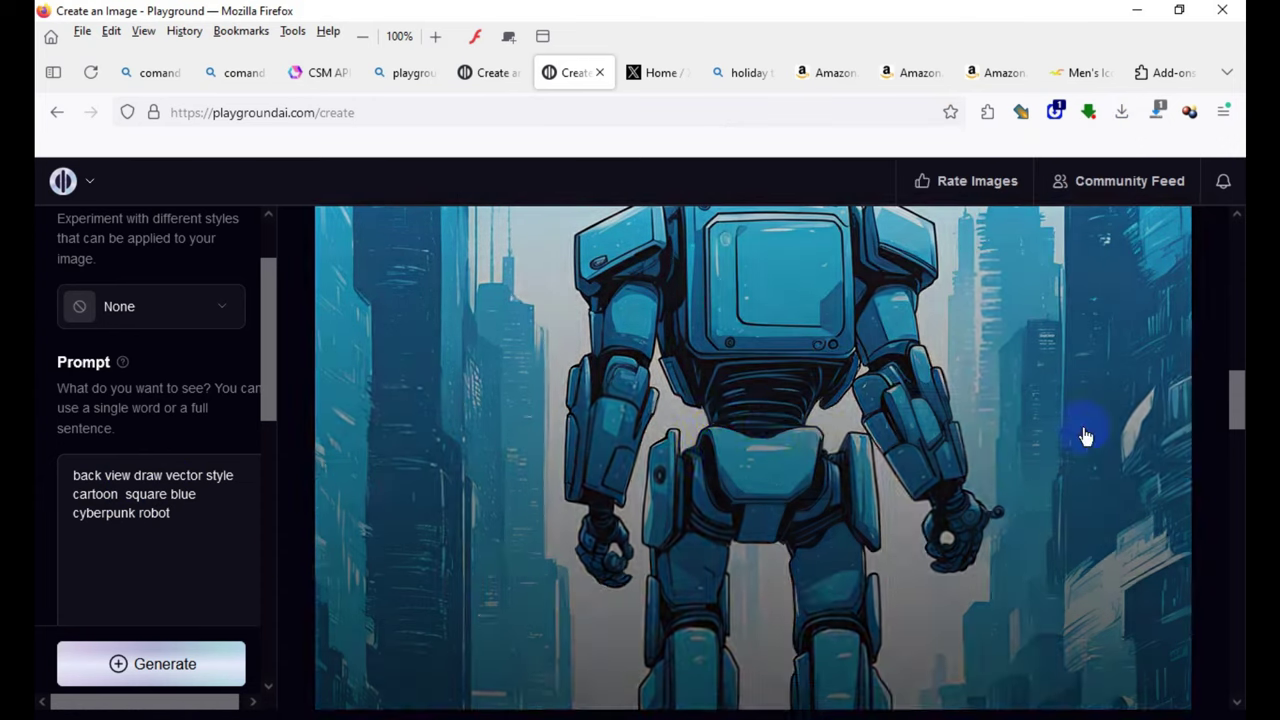
scroll(1086, 434, "down", 3)
scroll(920, 429, "down", 3)
scroll(914, 519, "down", 3)
scroll(1096, 547, "up", 2)
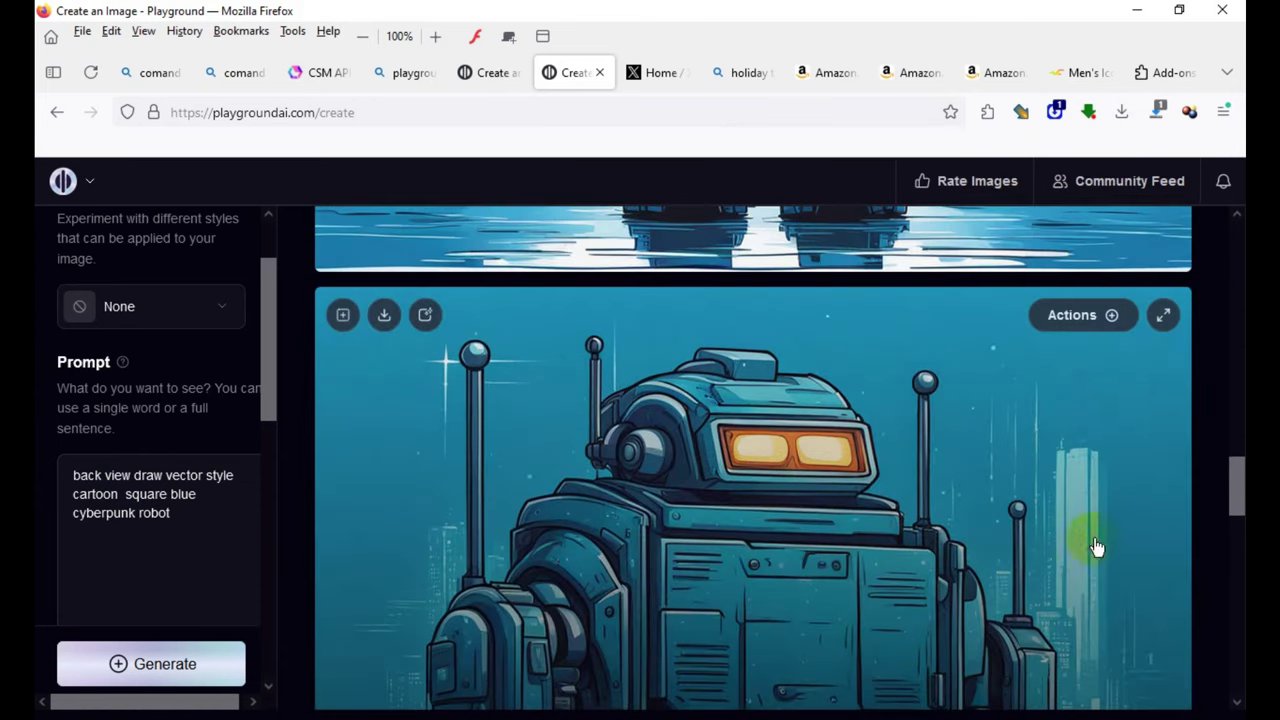
scroll(1100, 390, "down", 5)
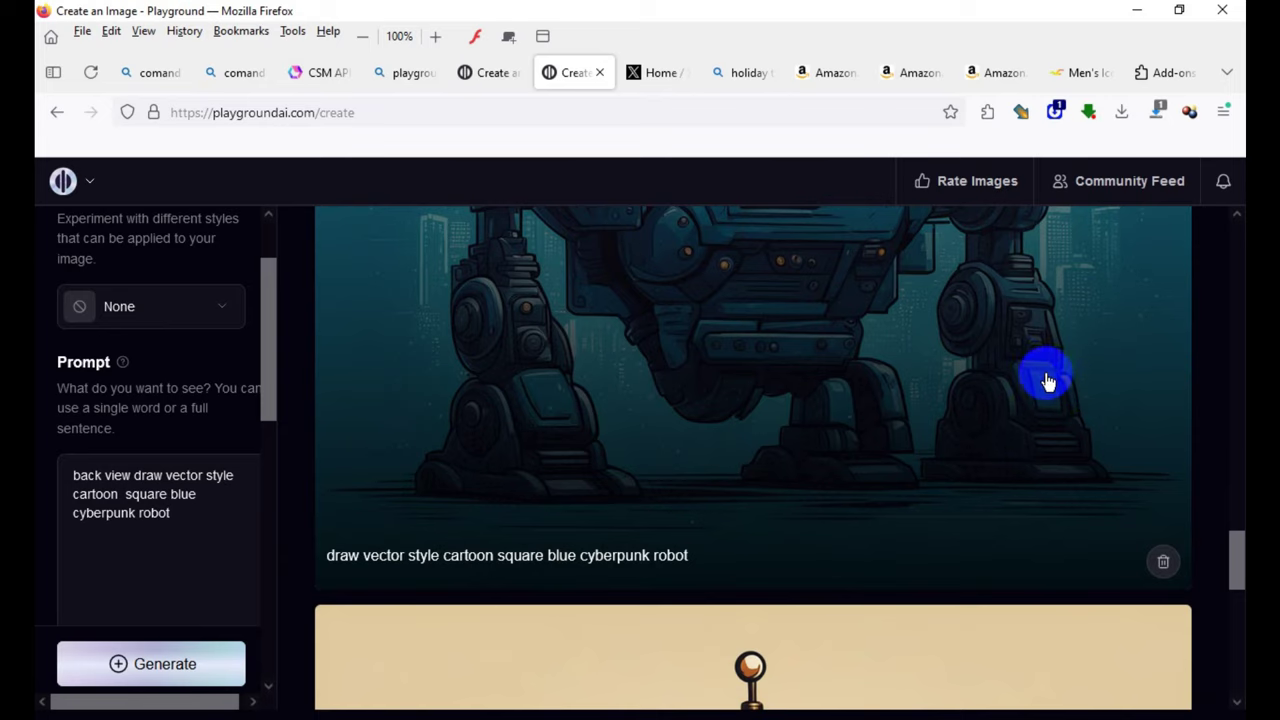
scroll(1018, 388, "down", 4)
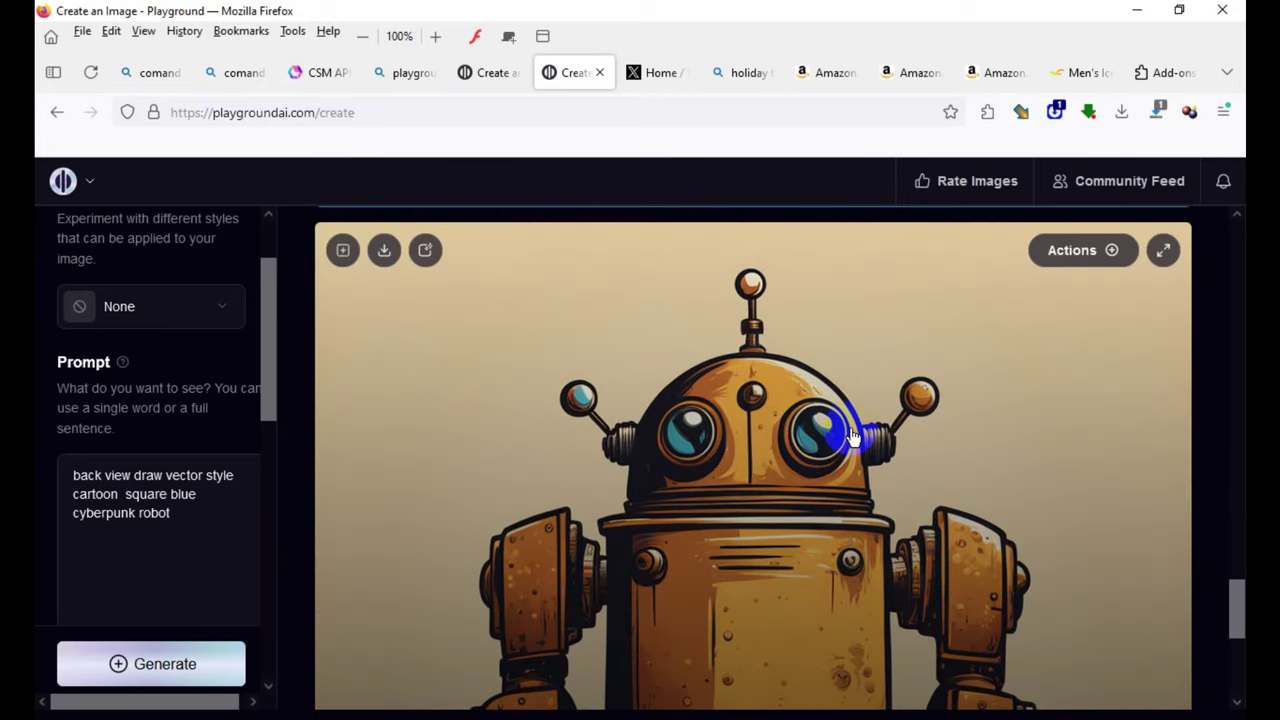
scroll(1071, 377, "down", 5)
scroll(908, 534, "up", 7)
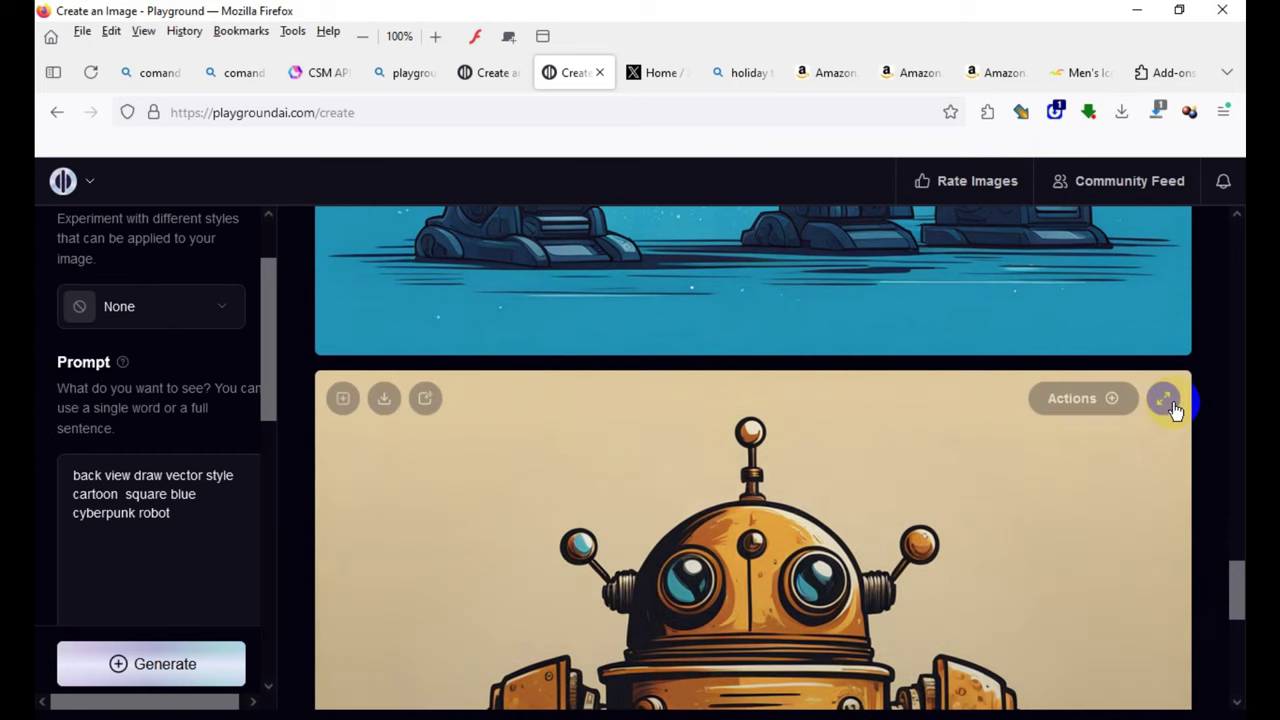
- Enlarge the golden and blue front-view robot images to compare them
left_click(1163, 400)
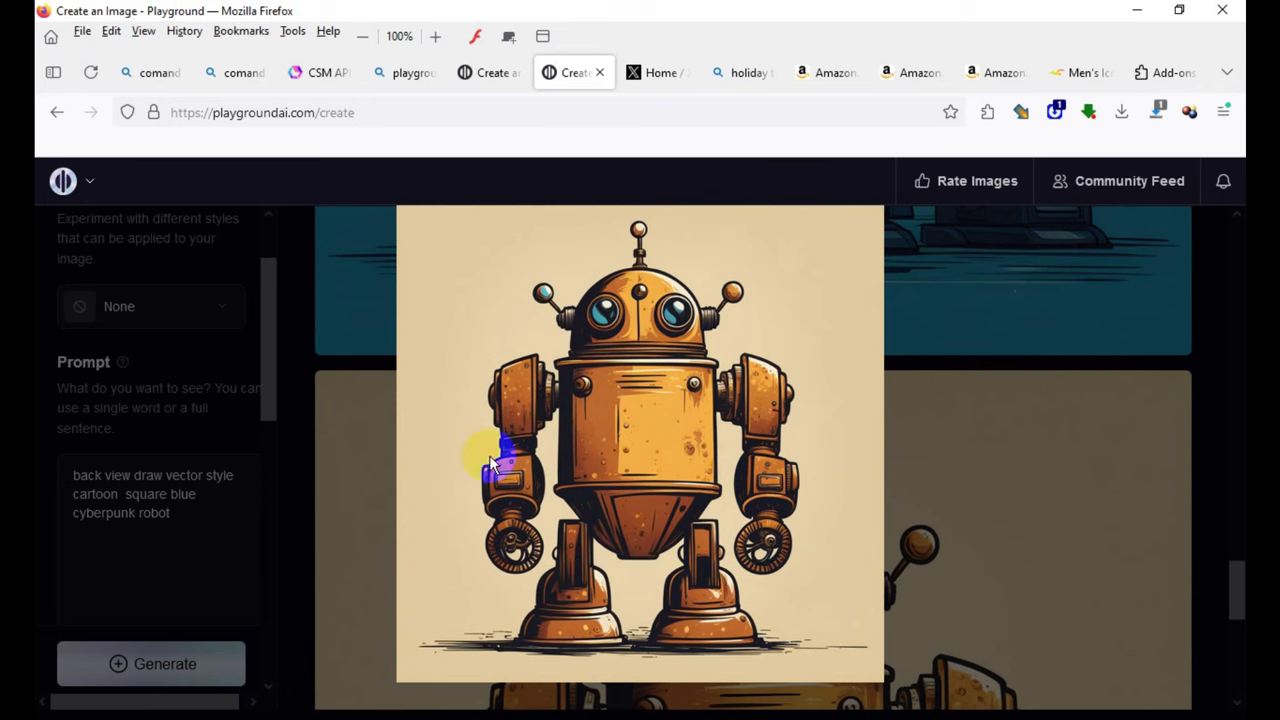
scroll(957, 366, "up", 3)
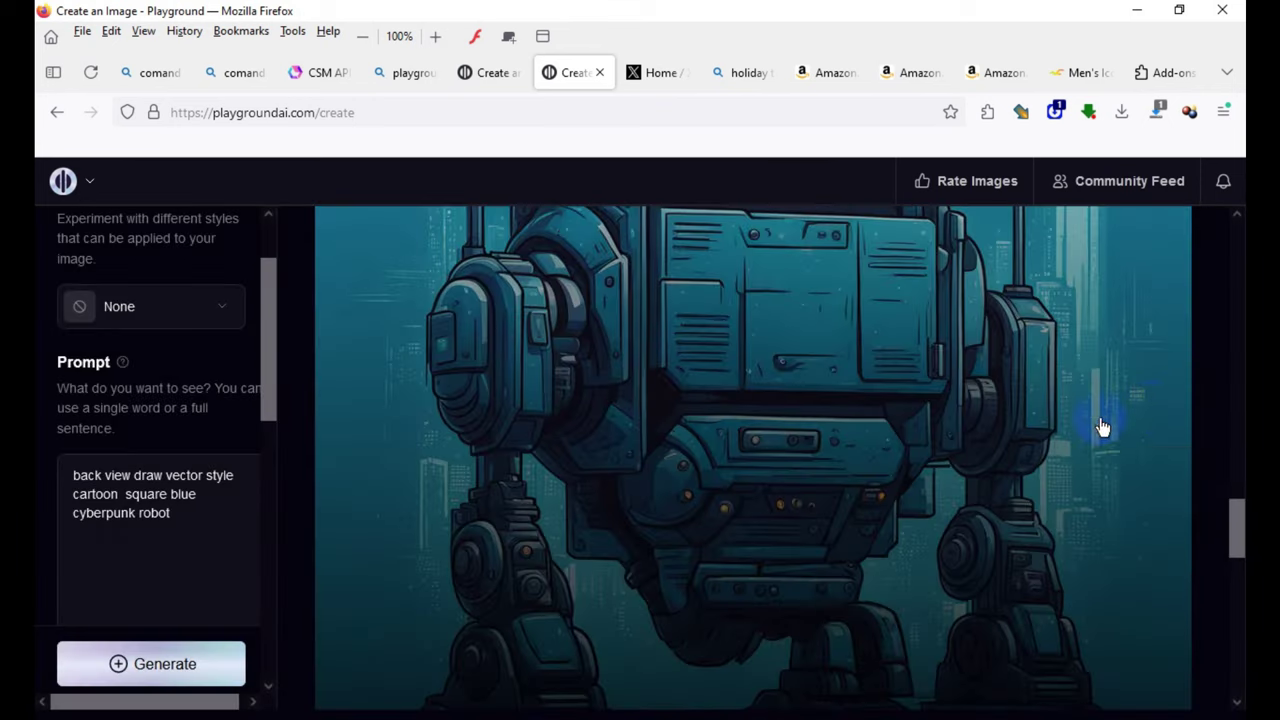
scroll(1100, 429, "up", 2)
left_click(1152, 282)
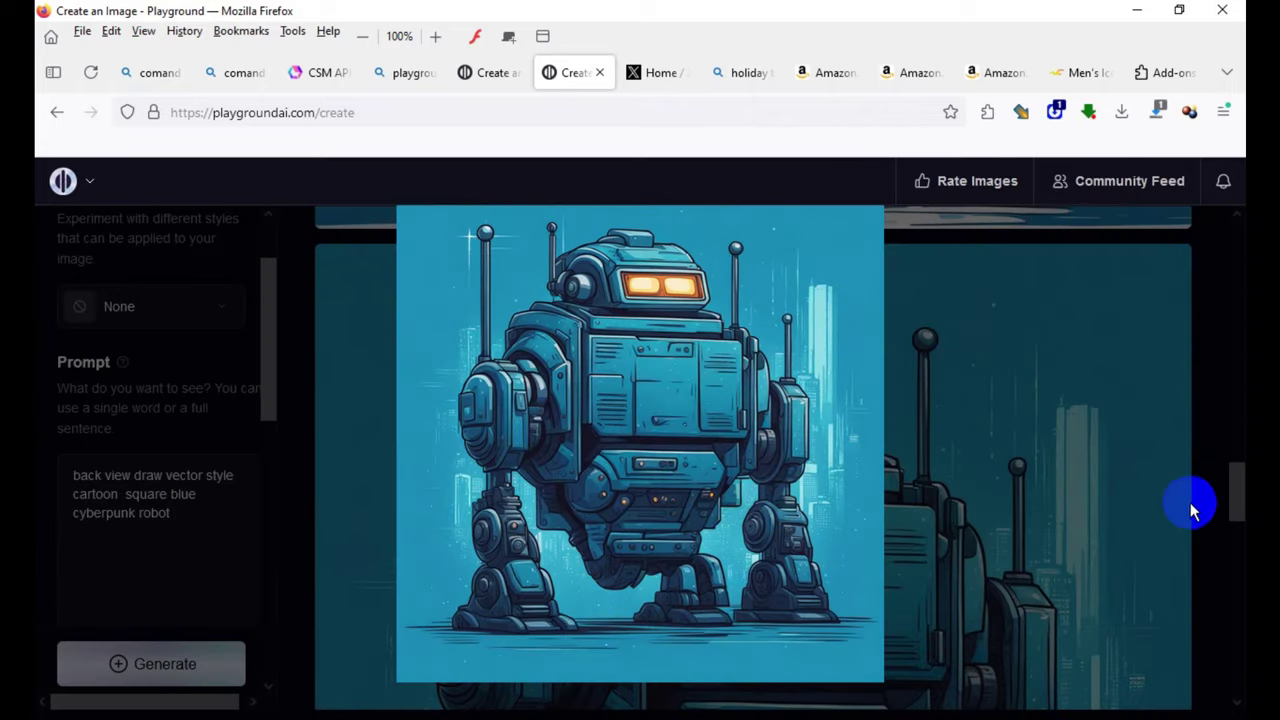
right_click(1080, 440)
left_click(688, 684)
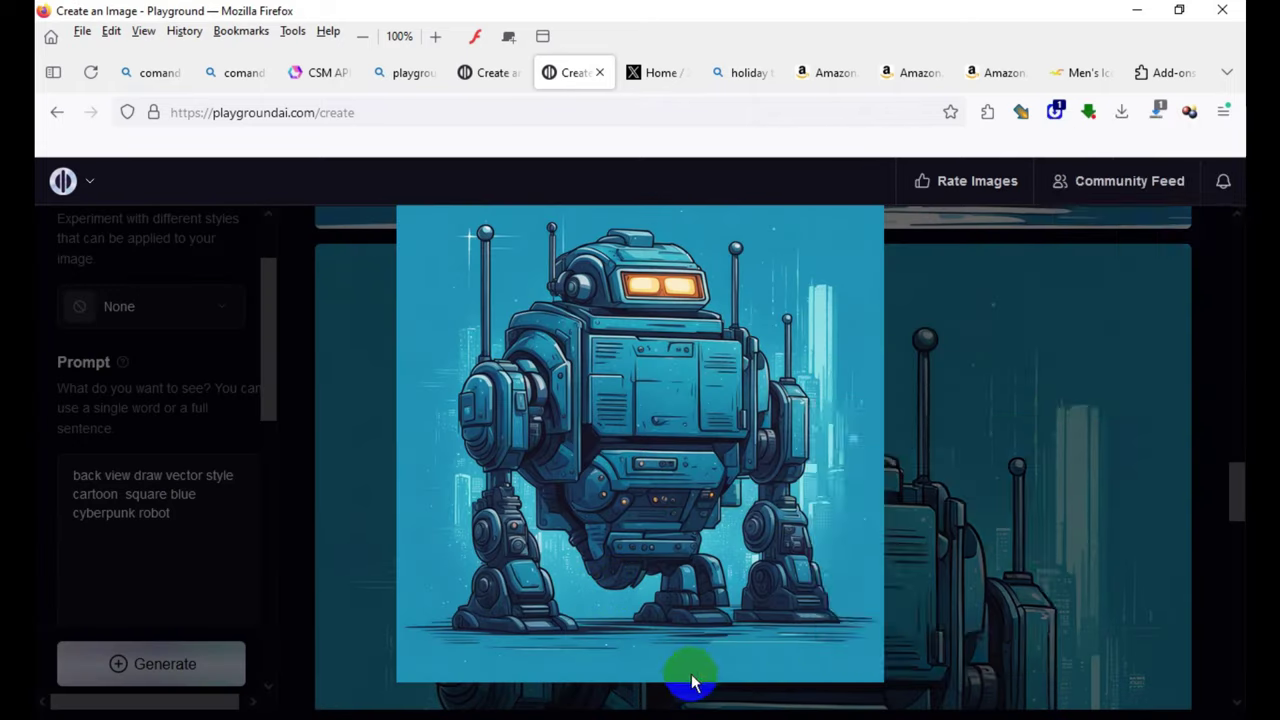
scroll(1030, 490, "up", 3)
scroll(960, 580, "up", 5)
scroll(1050, 606, "up", 1)
scroll(1135, 530, "down", 3)
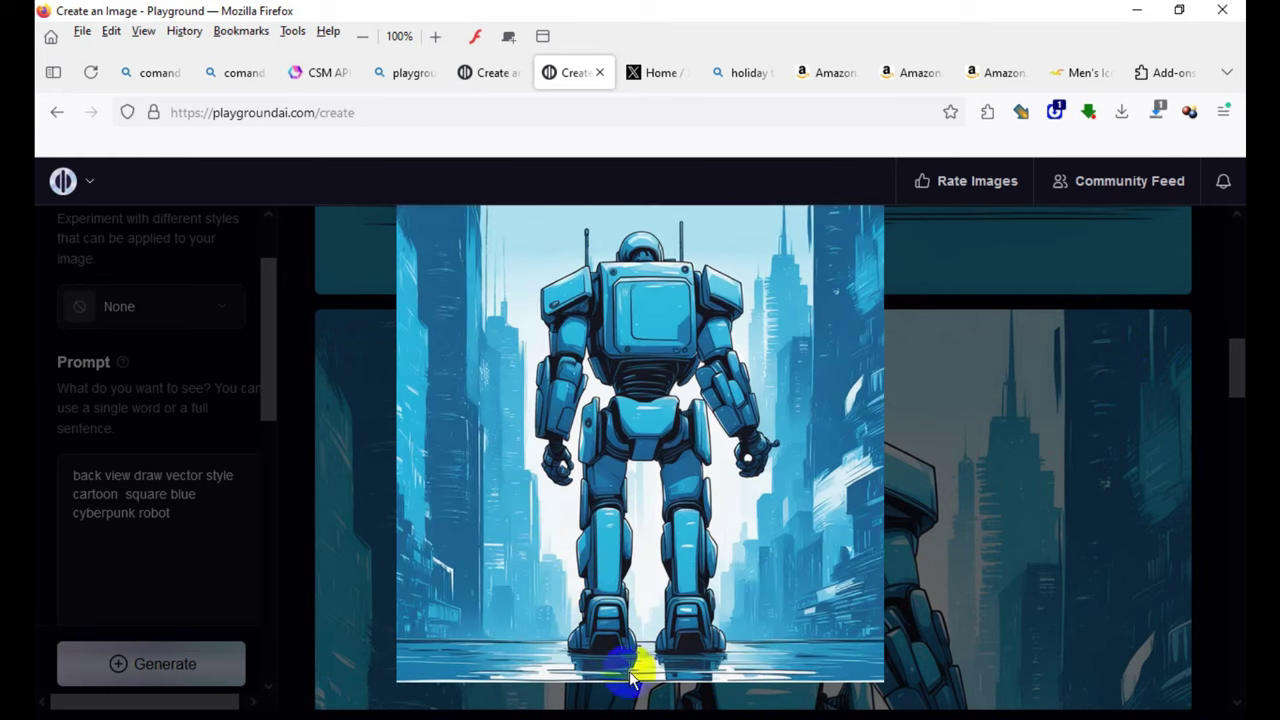
- Close the enlarged images and open the front-view robot in the Canvas editor
left_click(1008, 505)
scroll(857, 571, "up", 10)
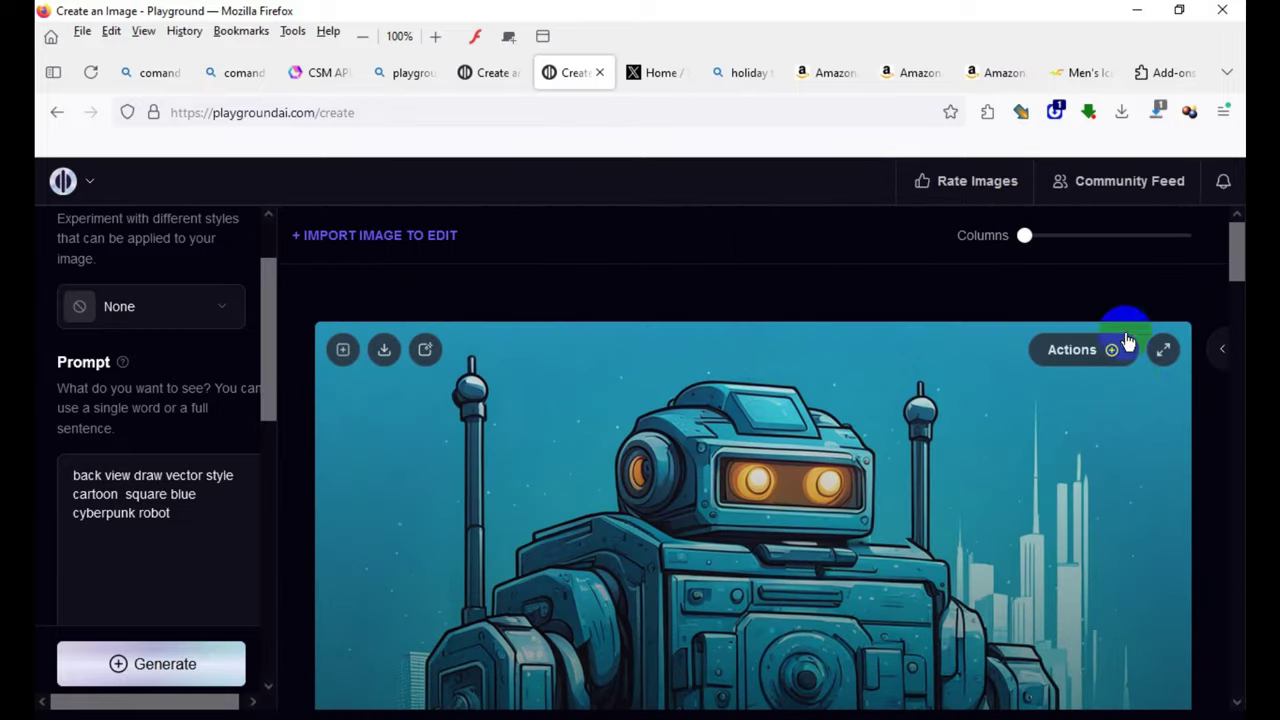
left_click(1158, 351)
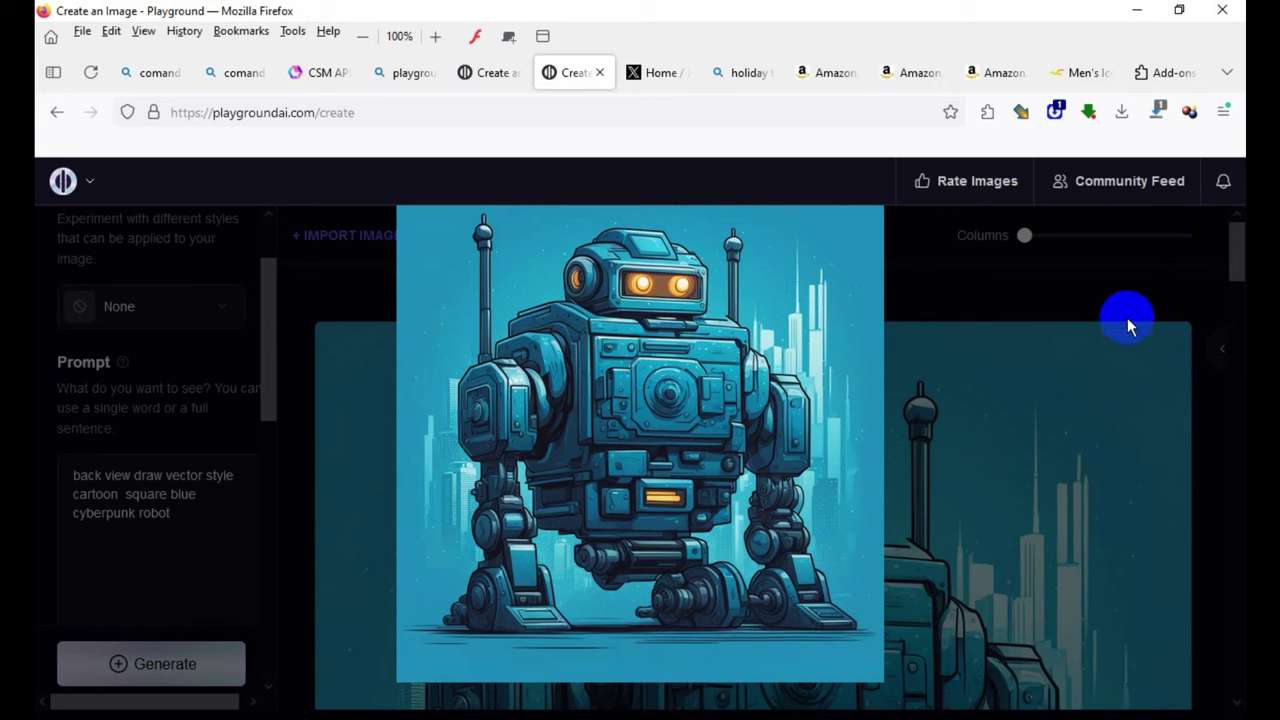
left_click(1092, 335)
mouse_move(752, 515)
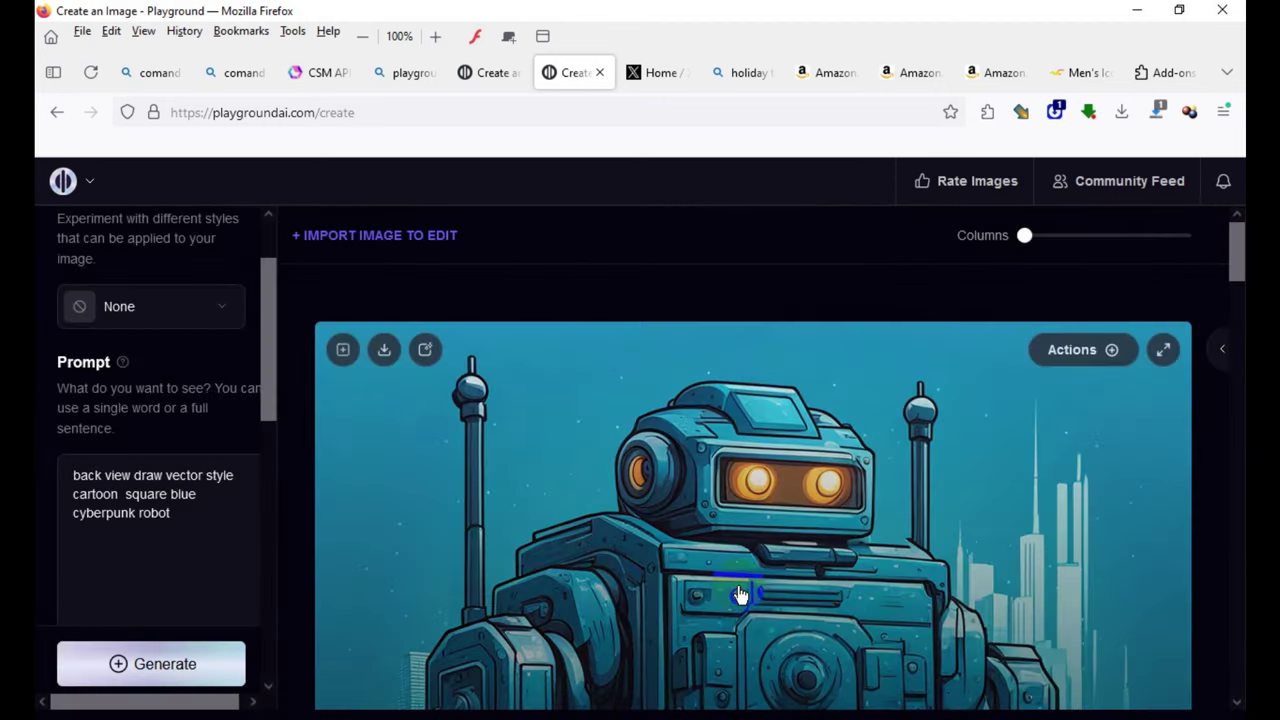
left_click(434, 352)
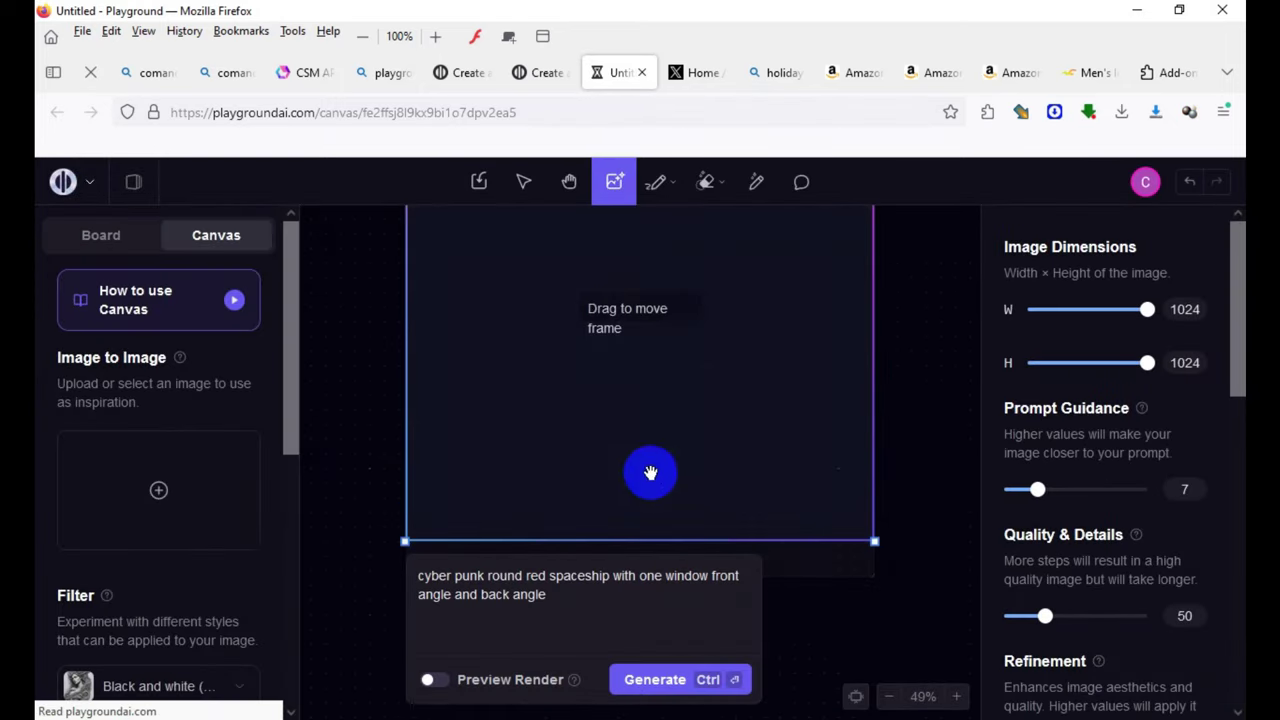
- Scroll up the empty canvas and switch back to Board mode, bringing up the Preview Rendering pop-up
scroll(750, 560, "up", 1)
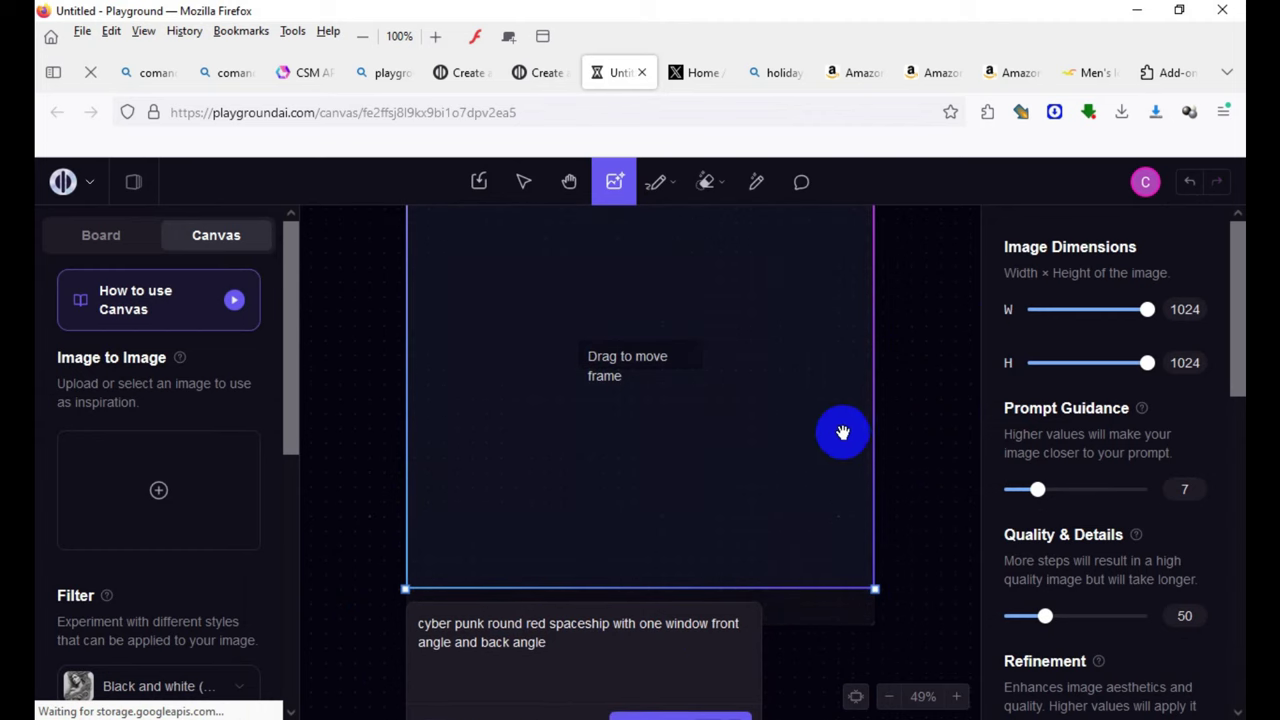
scroll(860, 320, "up", 1)
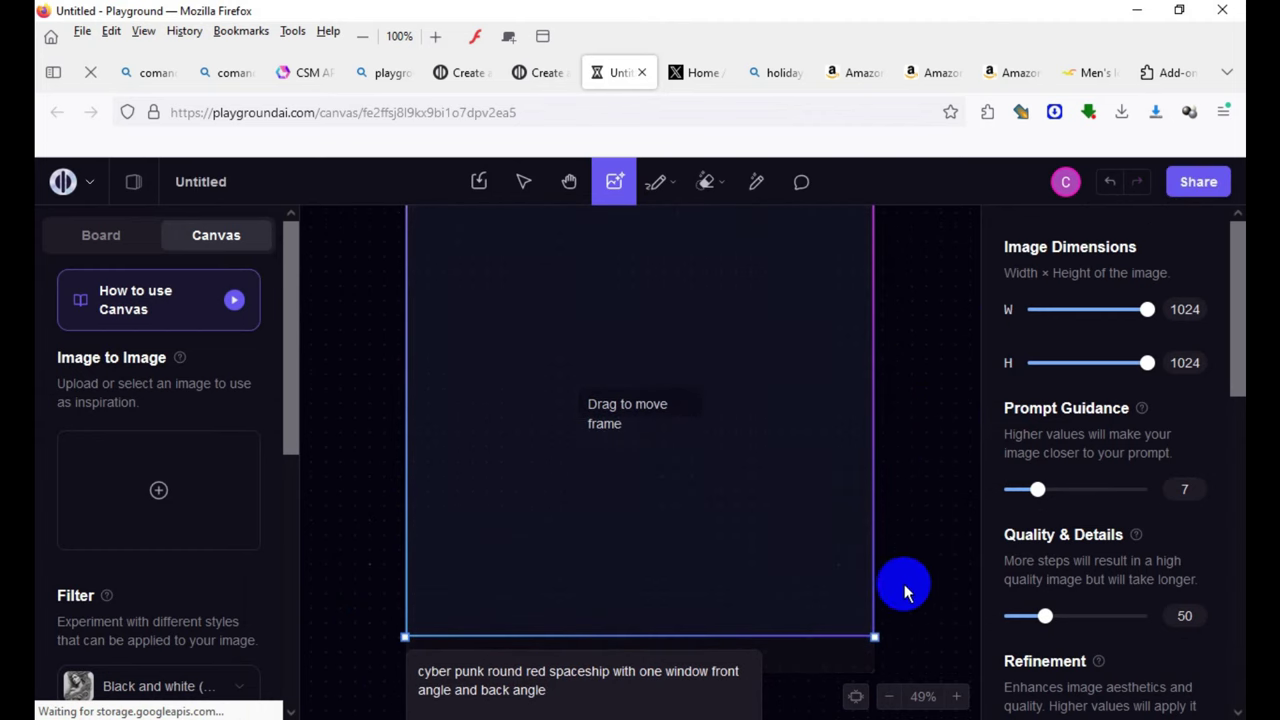
scroll(895, 495, "up", 1)
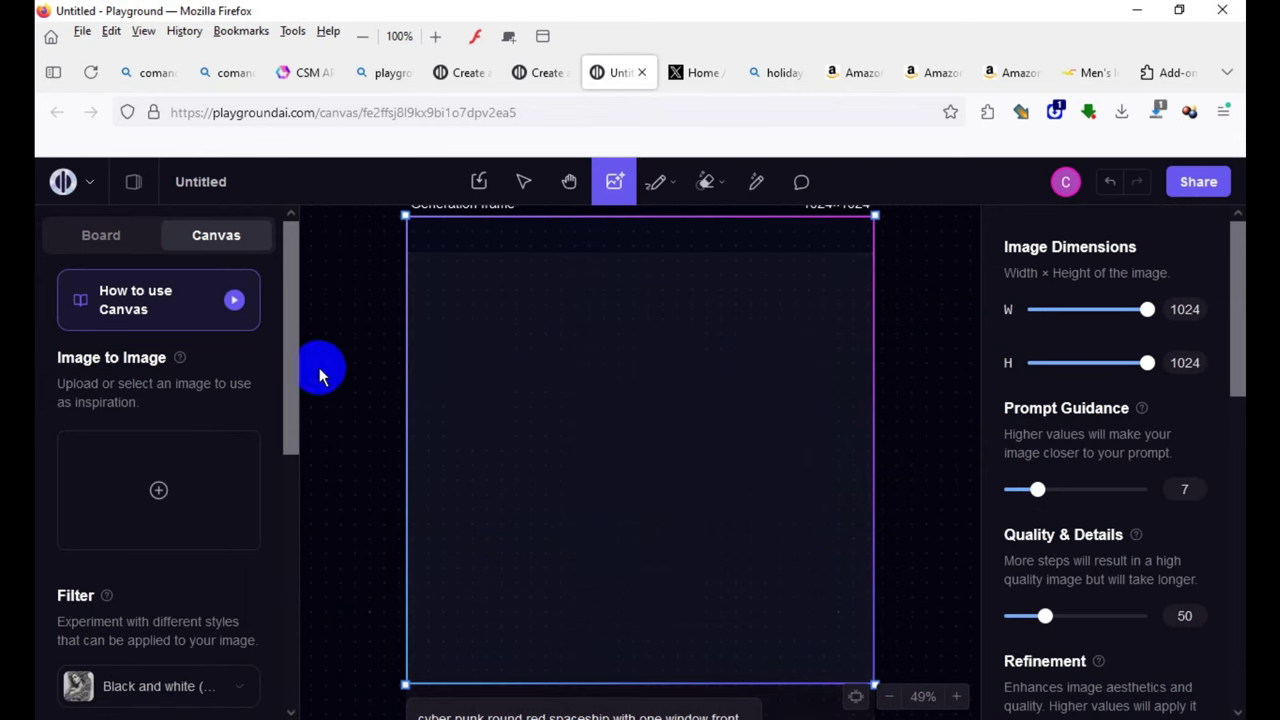
left_click(102, 236)
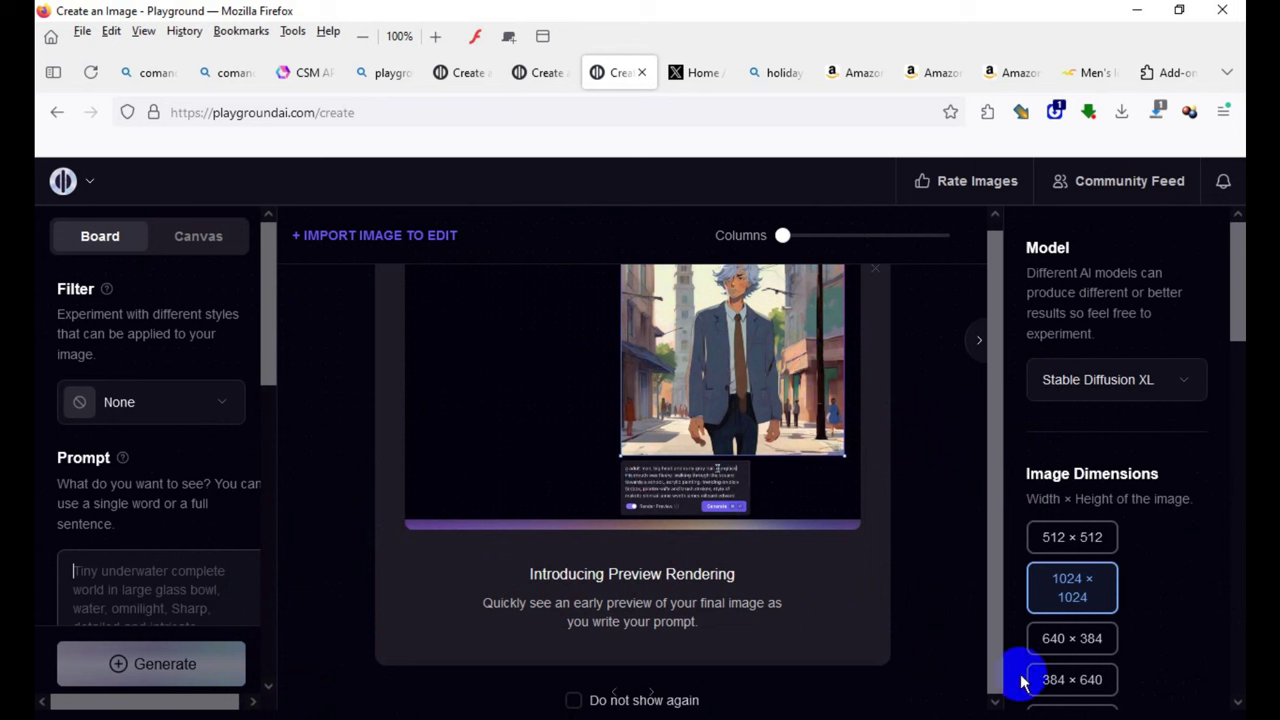
- Scroll the right settings panel and follow the 'Pro plan' link to the pricing page
mouse_move(1229, 277)
left_mouse_down()
mouse_move(1217, 538)
mouse_move(1223, 183)
left_mouse_up()
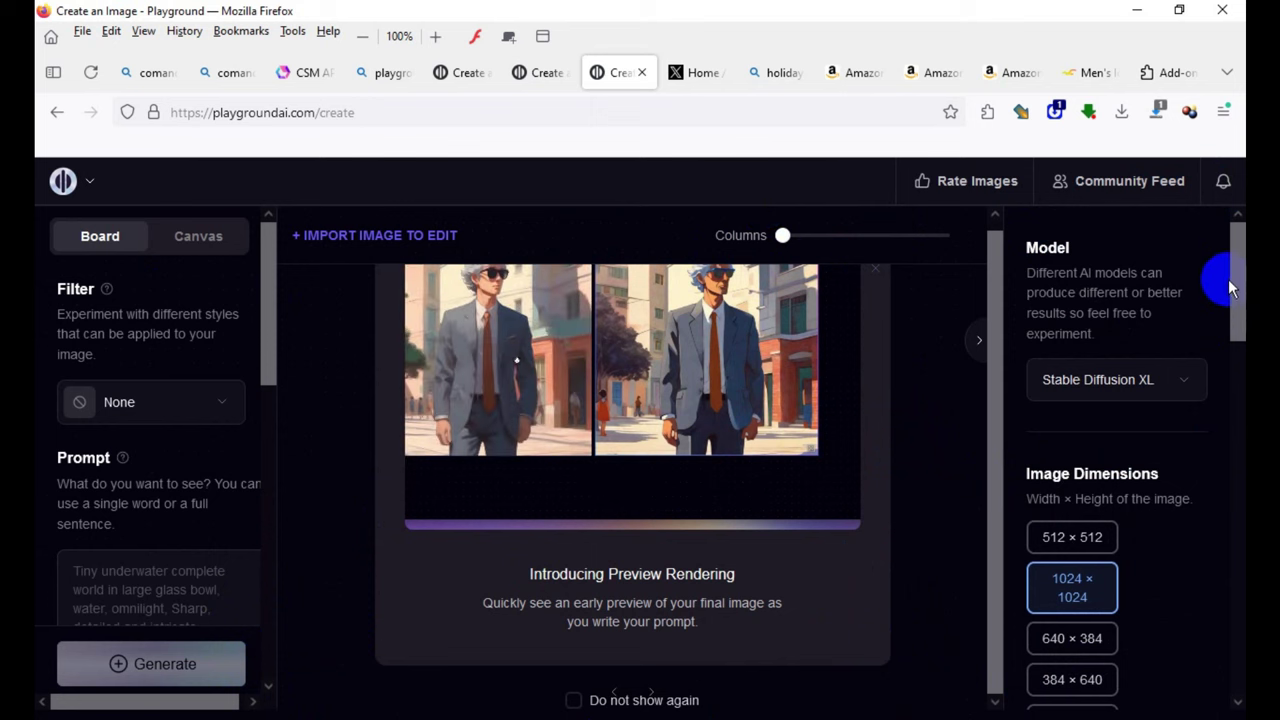
mouse_move(1229, 277)
left_mouse_down()
mouse_move(1234, 529)
mouse_move(1236, 414)
mouse_move(1143, 398)
left_mouse_up()
left_click(1085, 355)
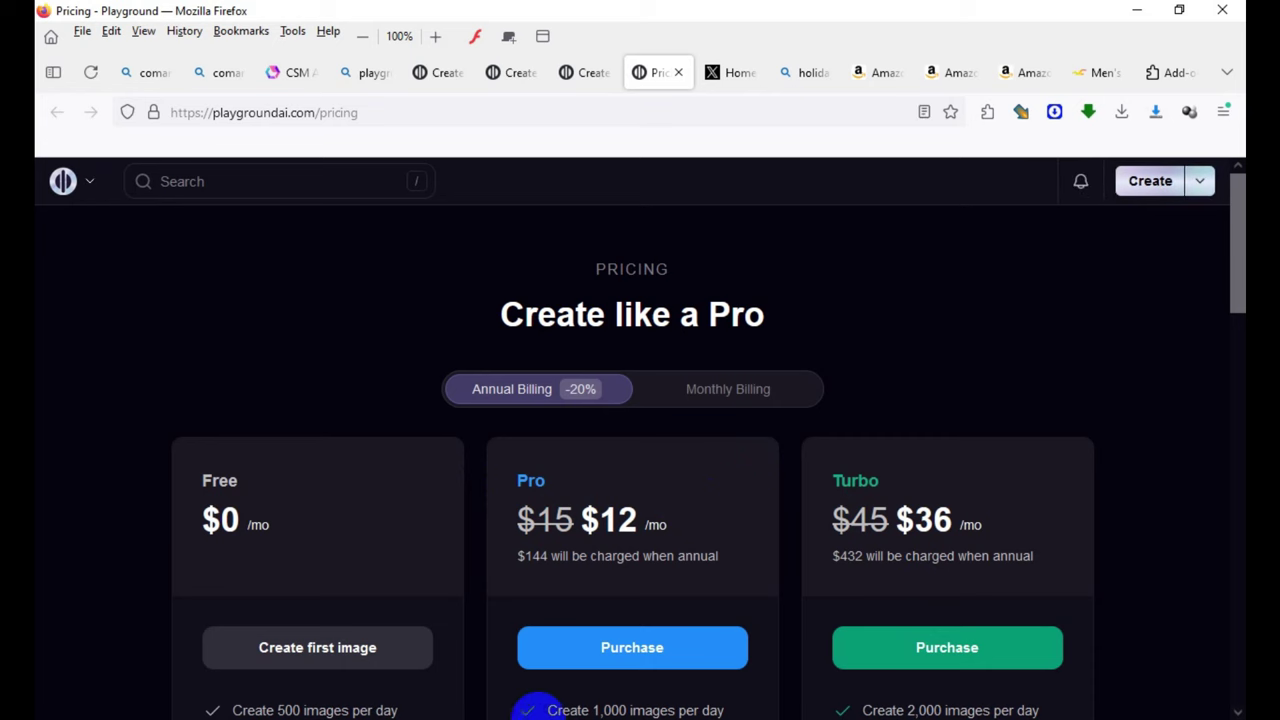
- Scroll through the annual plans: Free $0, Pro $12 and Turbo $36
scroll(815, 414, "down", 2)
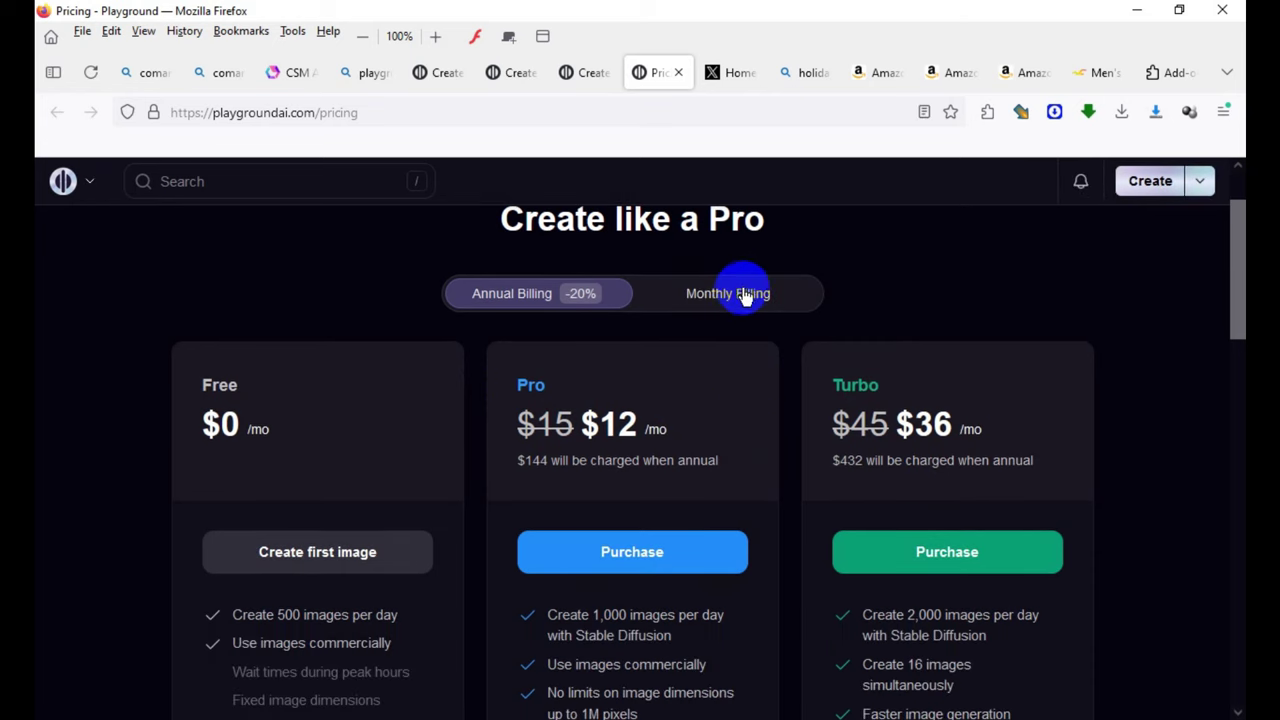
scroll(740, 476, "down", 2)
mouse_move(1229, 277)
left_mouse_down()
mouse_move(1243, 394)
mouse_move(1229, 318)
left_mouse_up()
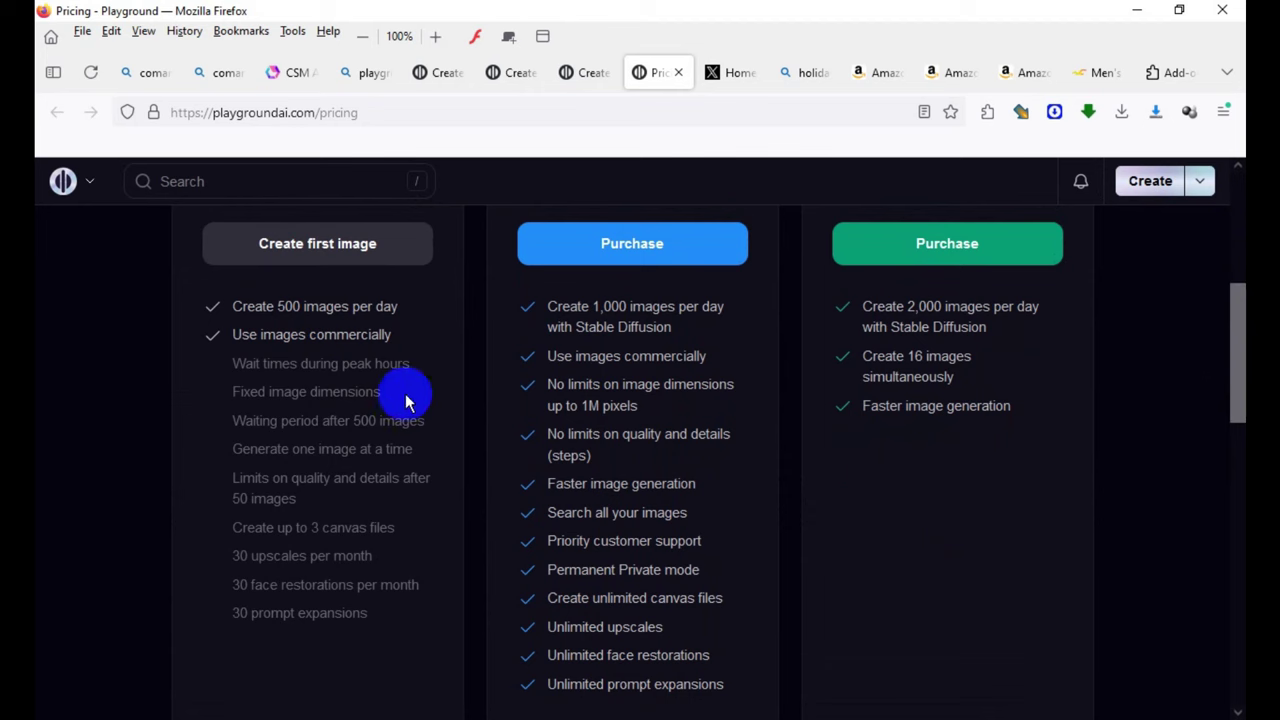
scroll(381, 379, "up", 3)
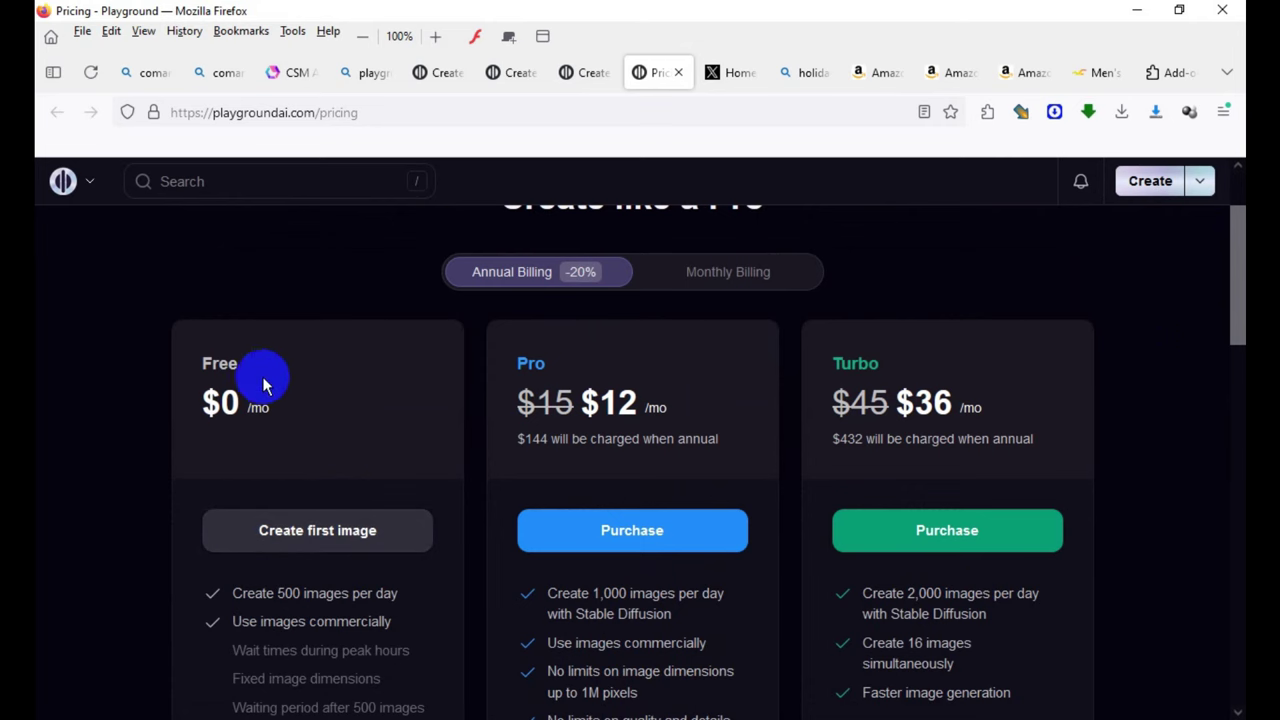
- Switch to monthly billing (Pro $15, Turbo $45) and browse the plan feature lists
left_click(709, 286)
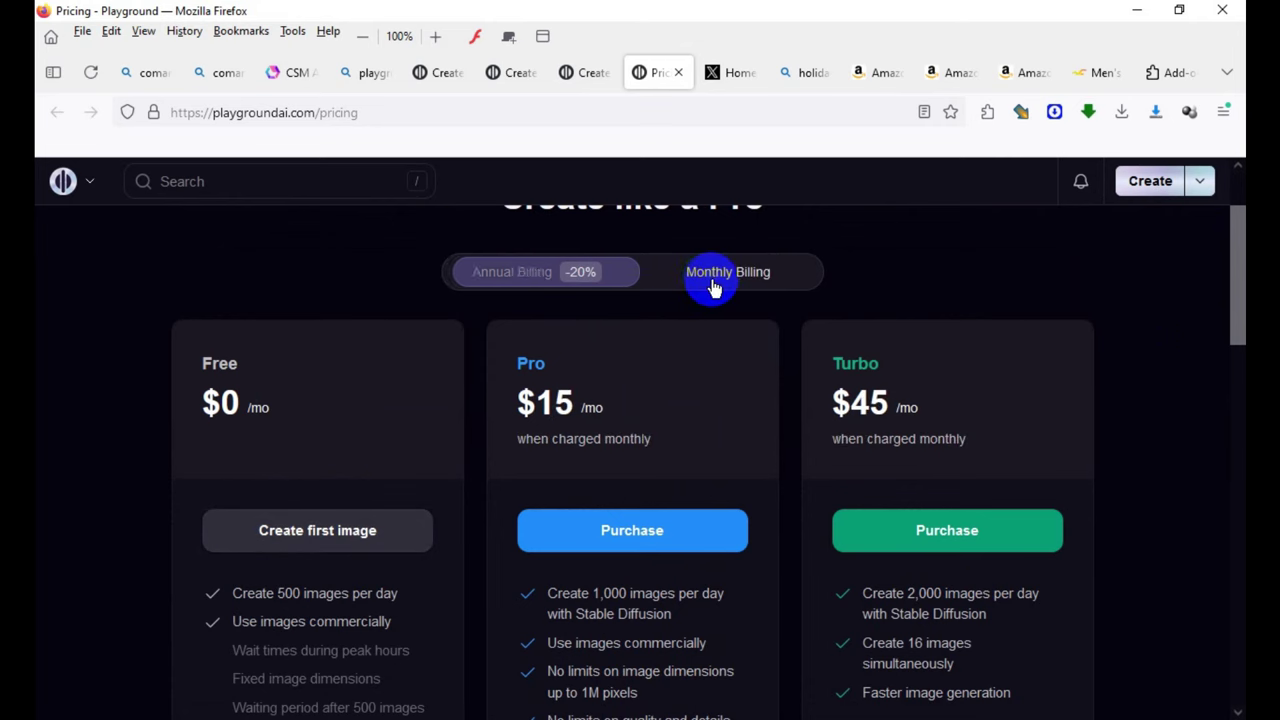
scroll(597, 563, "down", 4)
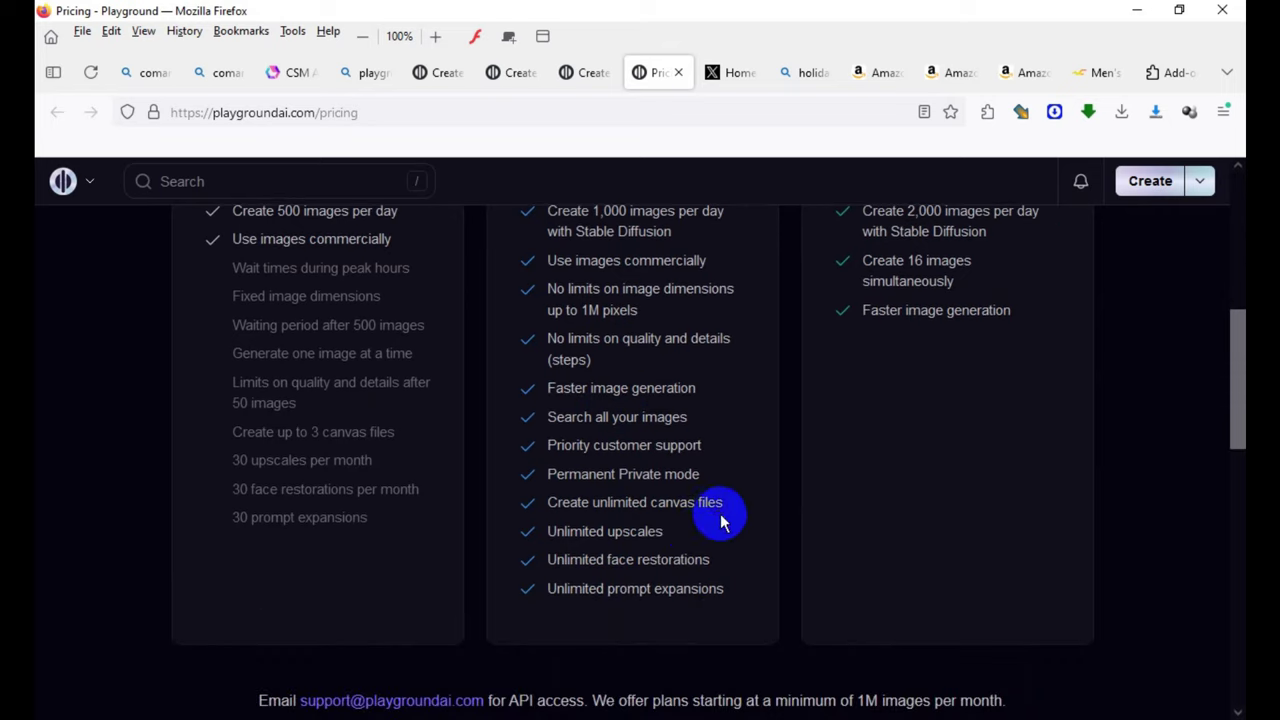
scroll(680, 525, "up", 3)
scroll(608, 534, "up", 2)
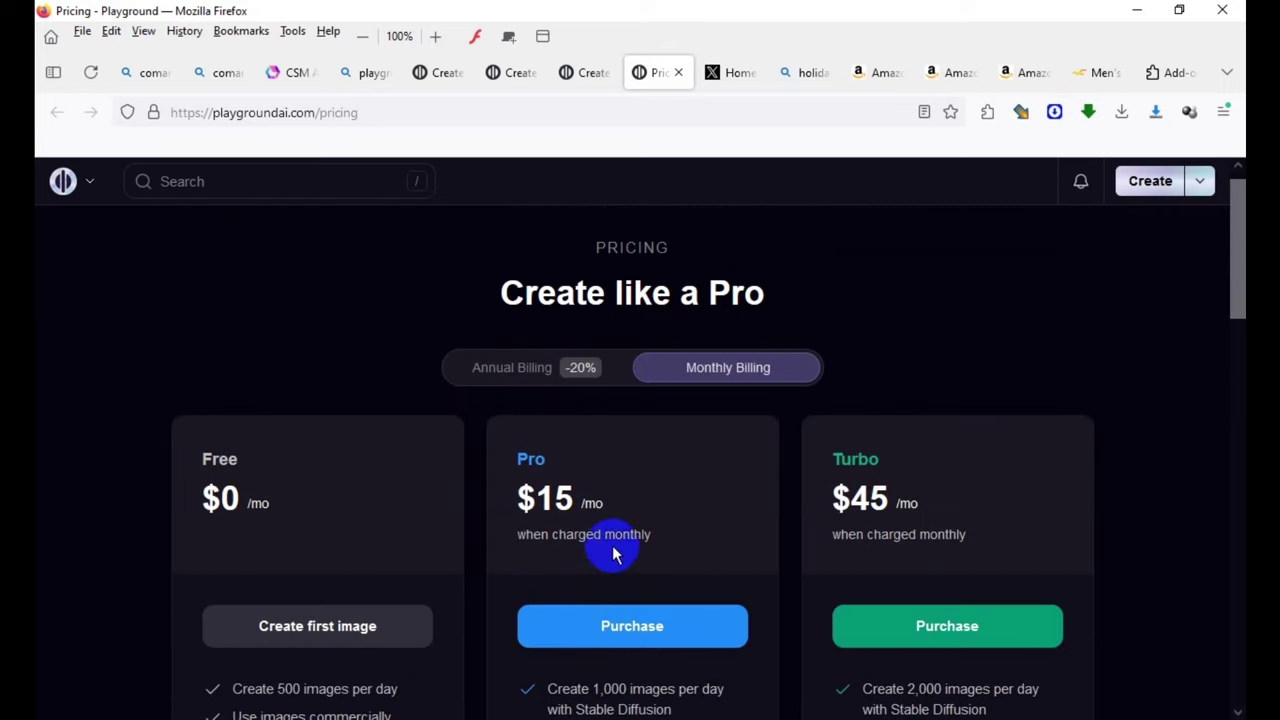
scroll(613, 555, "down", 2)
scroll(620, 330, "up", 2)
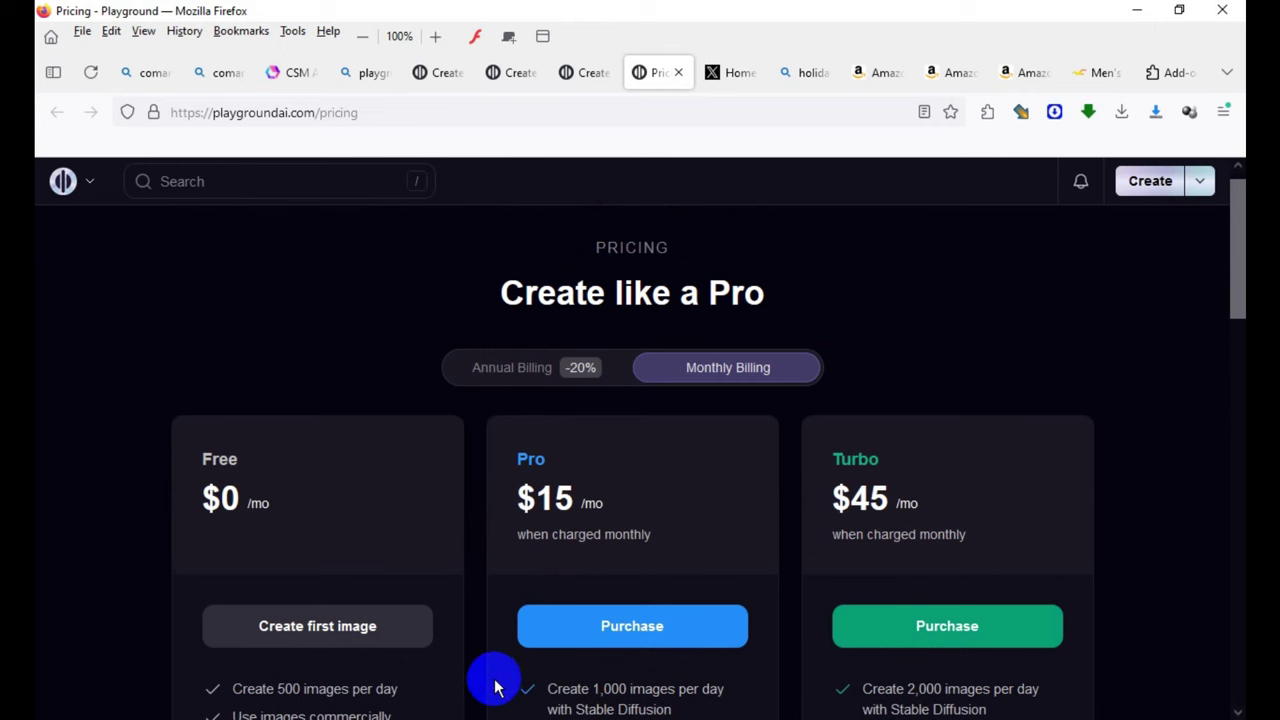
scroll(871, 408, "down", 2)
scroll(629, 589, "down", 1)
scroll(634, 449, "down", 2)
scroll(588, 633, "up", 2)
scroll(588, 633, "up", 3)
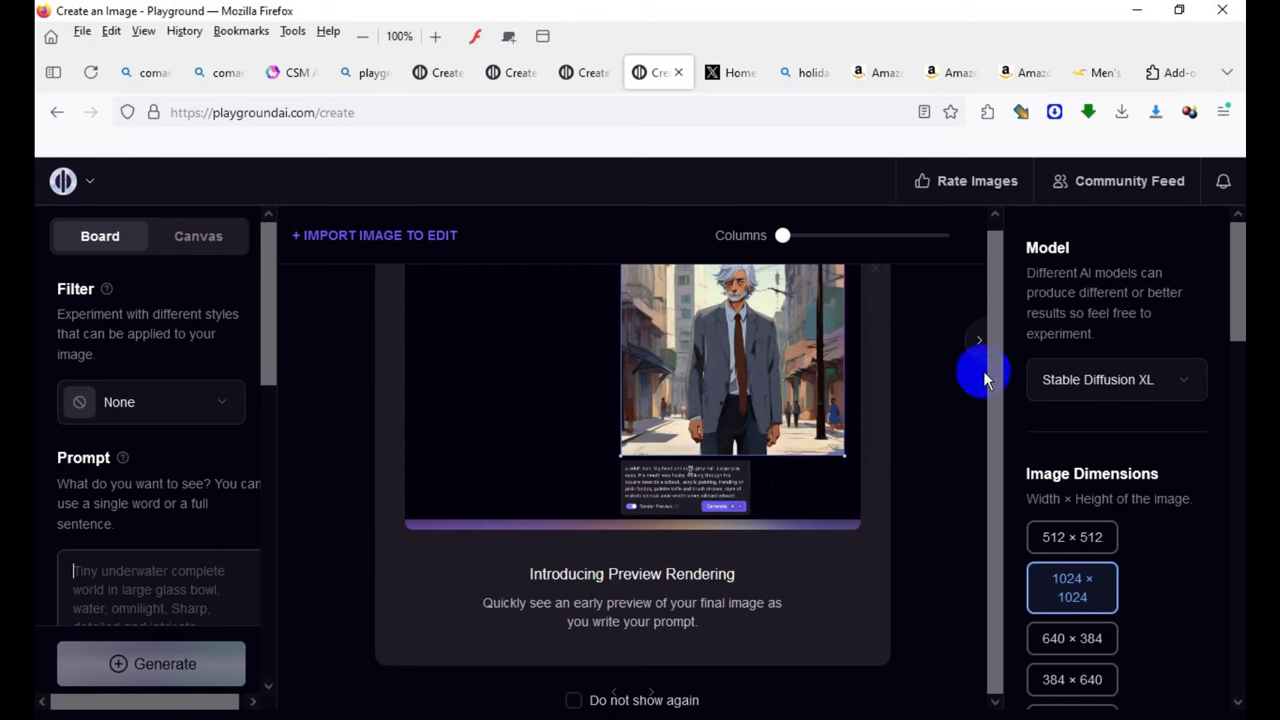
- Minimize Firefox to bring back the Inkscape document with the red robot
left_click(1138, 10)
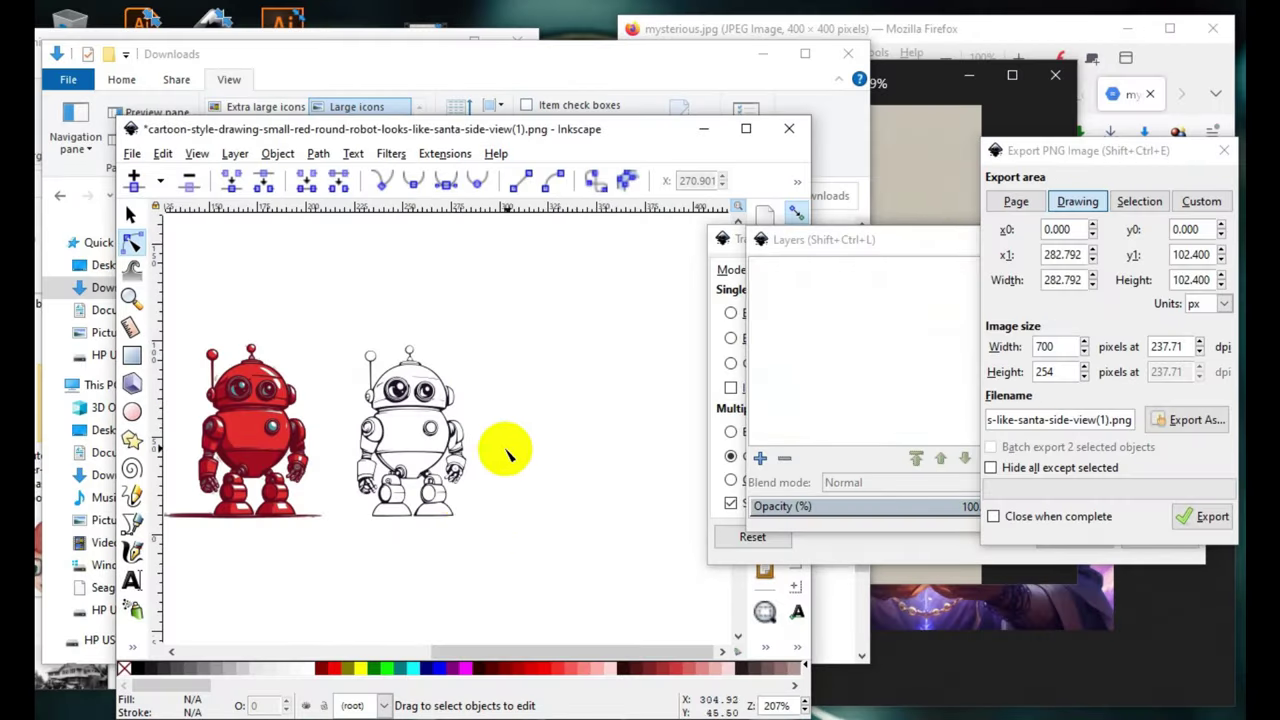
scroll(300, 429, "up", 2)
scroll(571, 420, "down", 3)
scroll(450, 450, "up", 2)
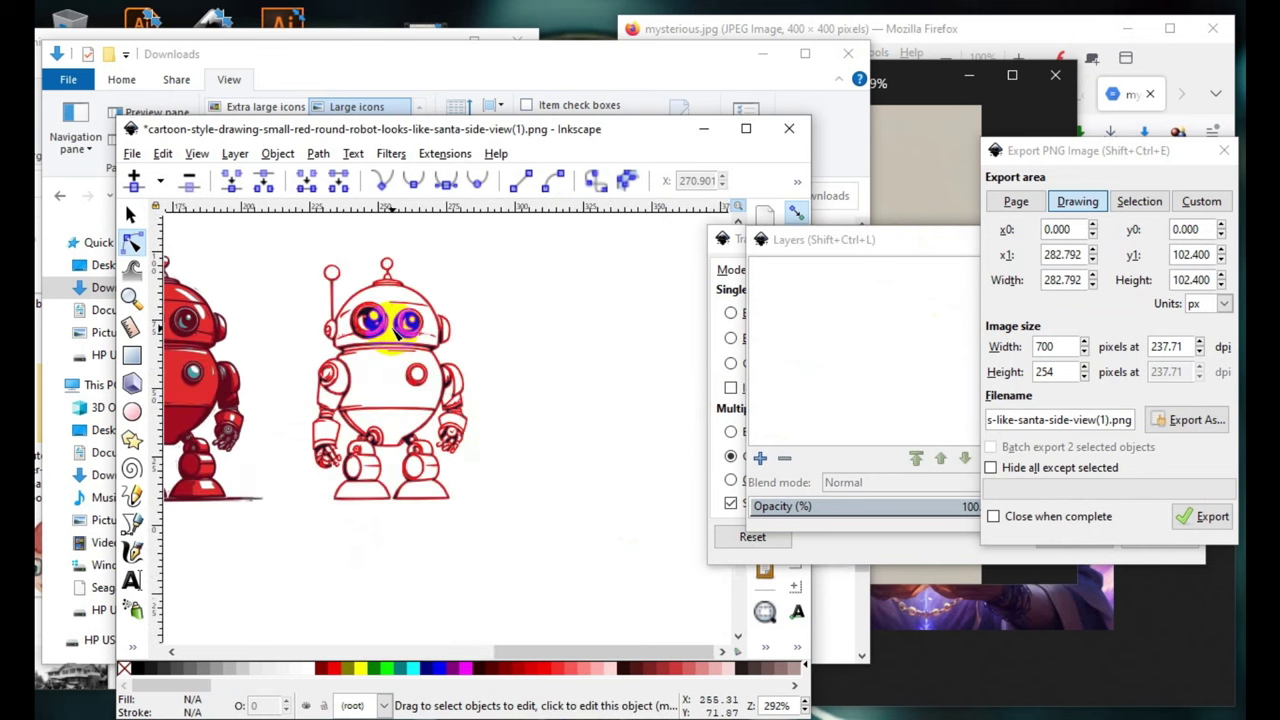
scroll(397, 336, "up", 2)
scroll(423, 386, "down", 1)
scroll(494, 371, "down", 4)
scroll(450, 385, "up", 1)
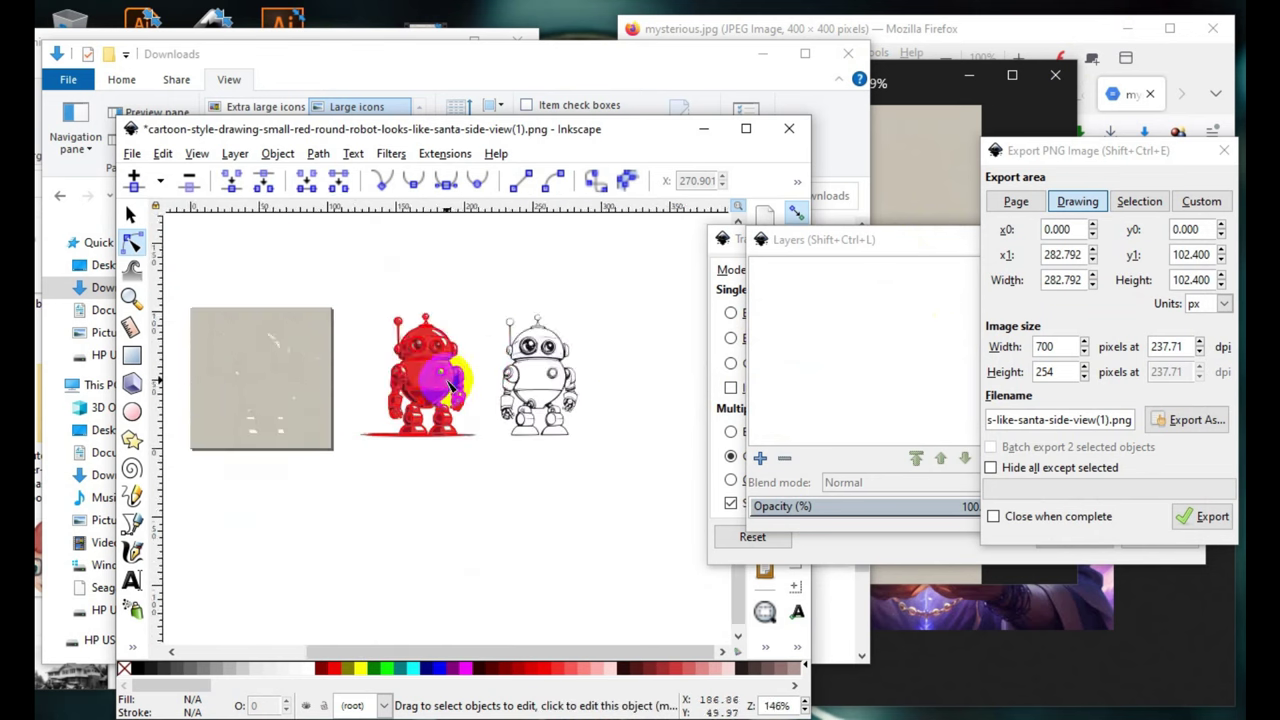
scroll(450, 385, "up", 2)
scroll(457, 366, "up", 1)
scroll(334, 400, "up", 2)
scroll(333, 455, "up", 1)
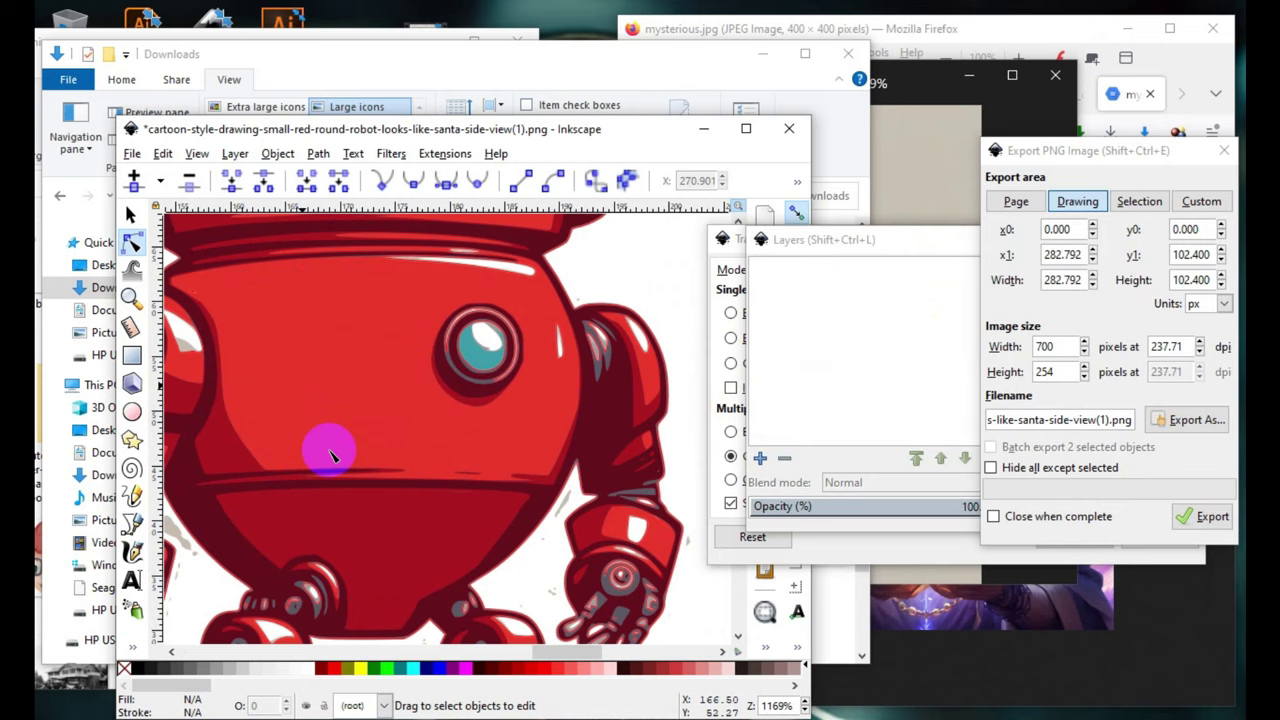
scroll(300, 440, "down", 2)
scroll(423, 391, "down", 3)
scroll(271, 443, "up", 4)
scroll(370, 453, "down", 6)
scroll(385, 420, "up", 1)
scroll(400, 357, "up", 2)
- Zoom around the red robot and its black-outline copy
scroll(300, 400, "down", 2)
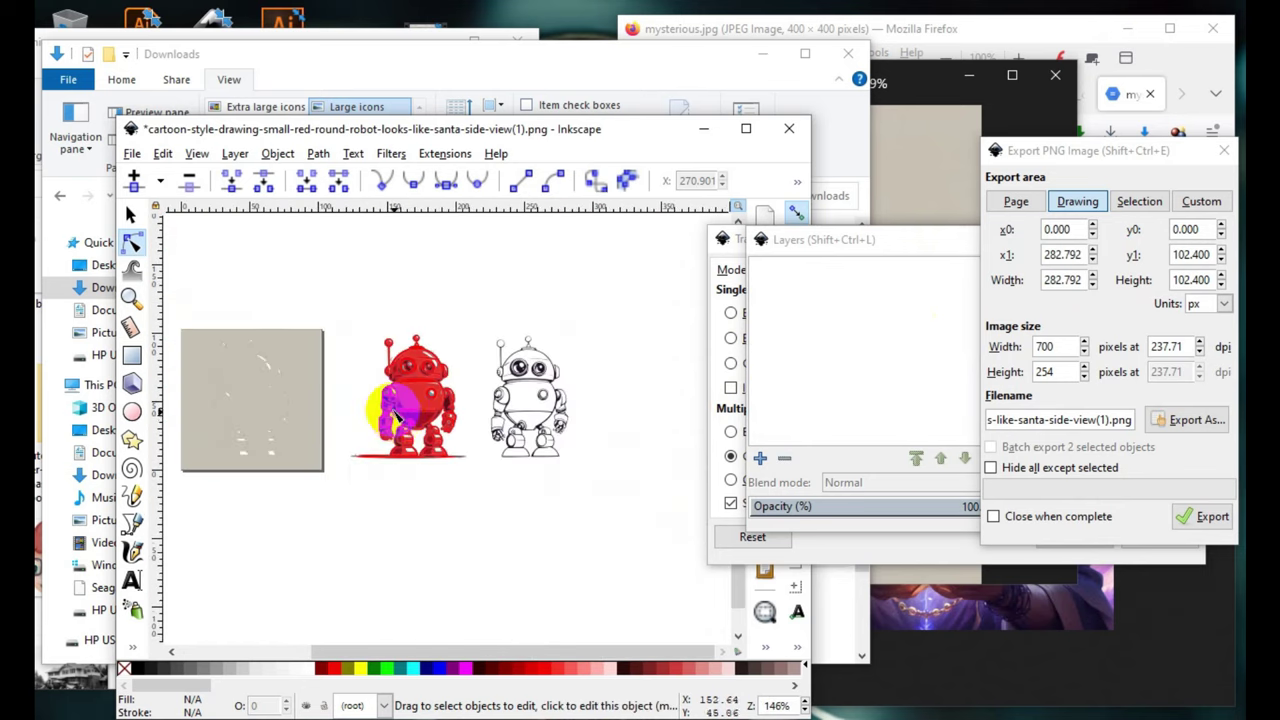
scroll(586, 386, "up", 2)
scroll(463, 357, "up", 2)
scroll(555, 475, "down", 3)
scroll(543, 357, "up", 1)
scroll(529, 380, "up", 2)
scroll(494, 434, "up", 1)
scroll(425, 463, "up", 1)
scroll(425, 463, "down", 1)
scroll(394, 506, "down", 2)
scroll(443, 300, "down", 3)
scroll(586, 351, "up", 1)
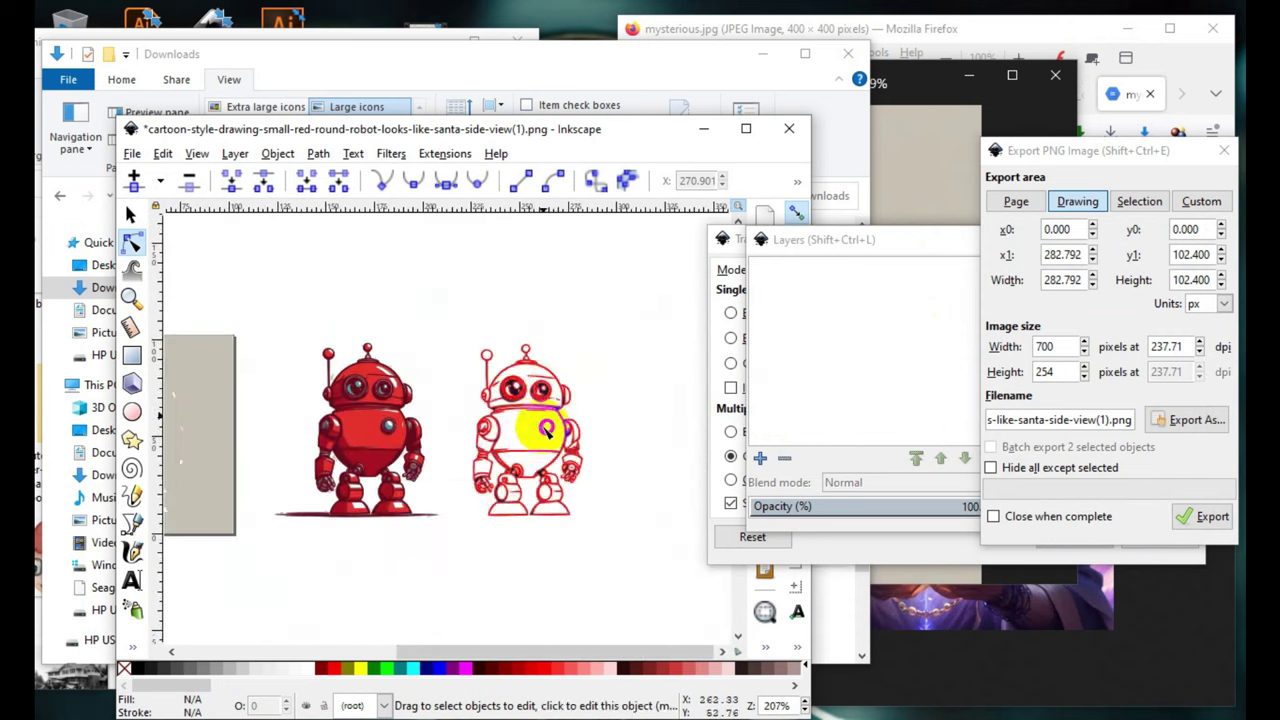
scroll(343, 451, "up", 3)
scroll(277, 449, "up", 1)
scroll(423, 378, "up", 1)
scroll(423, 378, "down", 1)
scroll(380, 230, "down", 1)
scroll(514, 391, "down", 2)
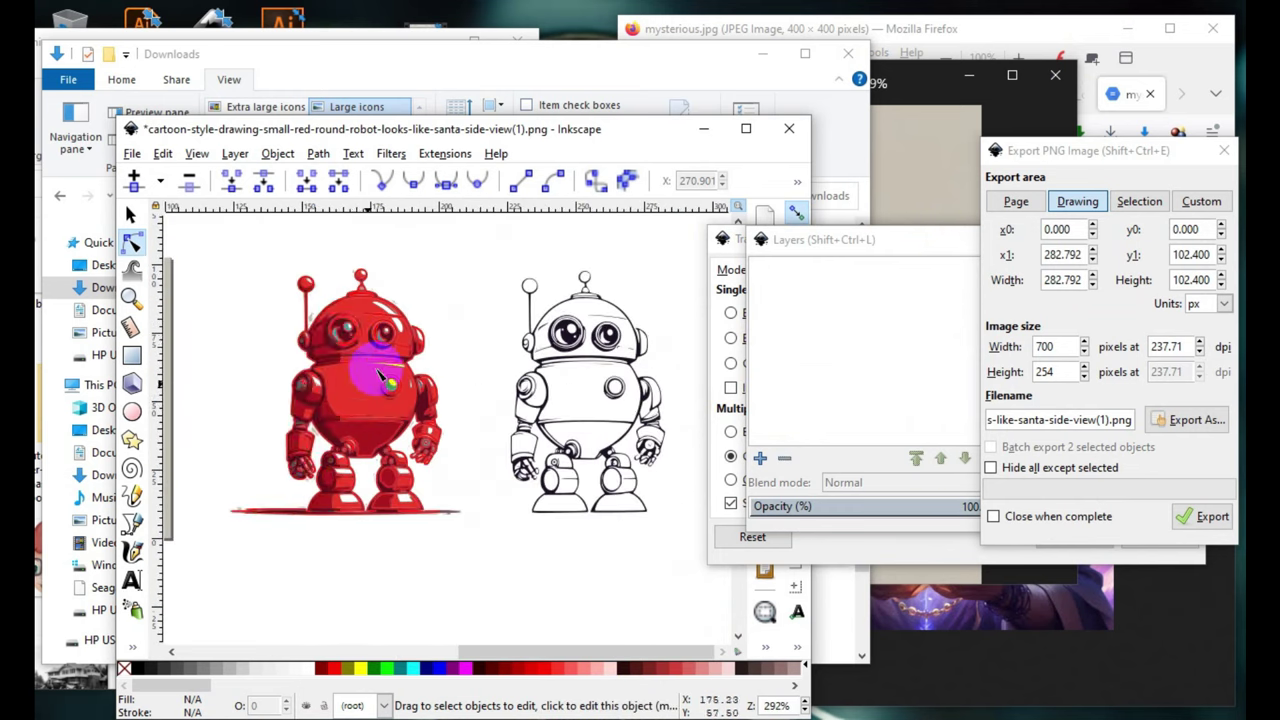
- Move the red robot down with the Selector tool to reveal the copy beneath
left_click(128, 218)
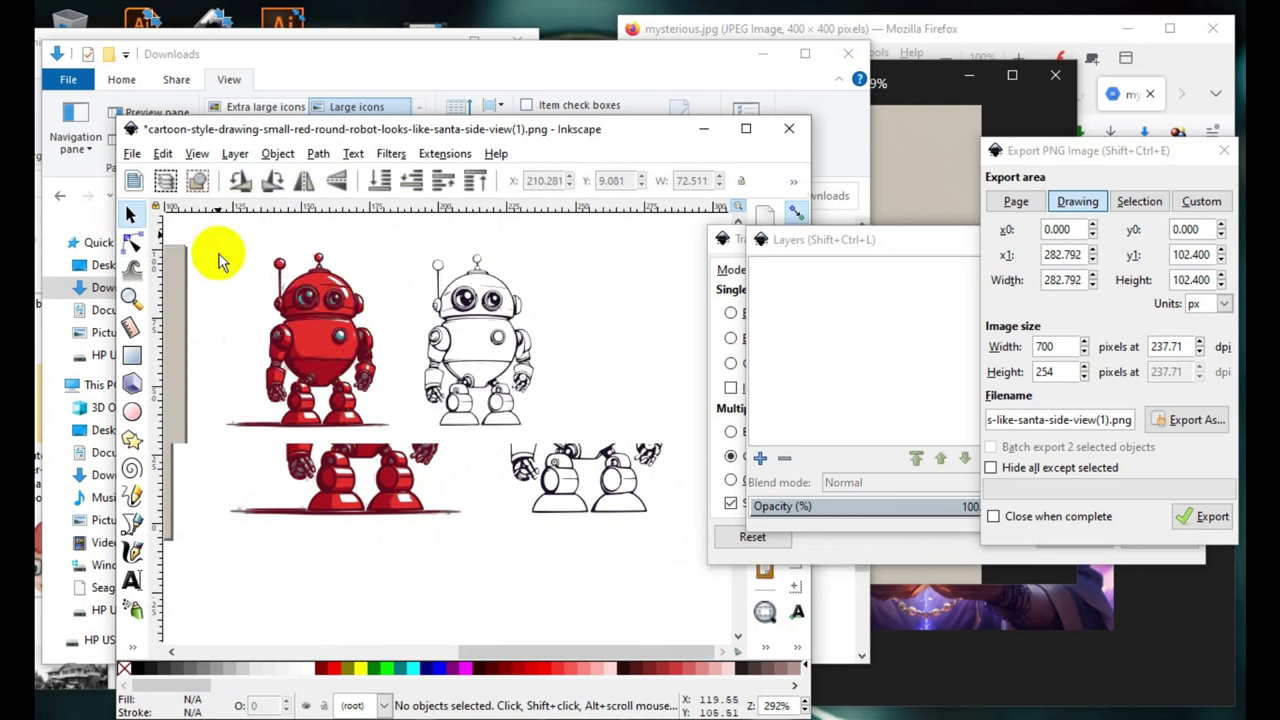
scroll(329, 271, "up", 2)
scroll(386, 391, "down", 3)
scroll(318, 345, "up", 1)
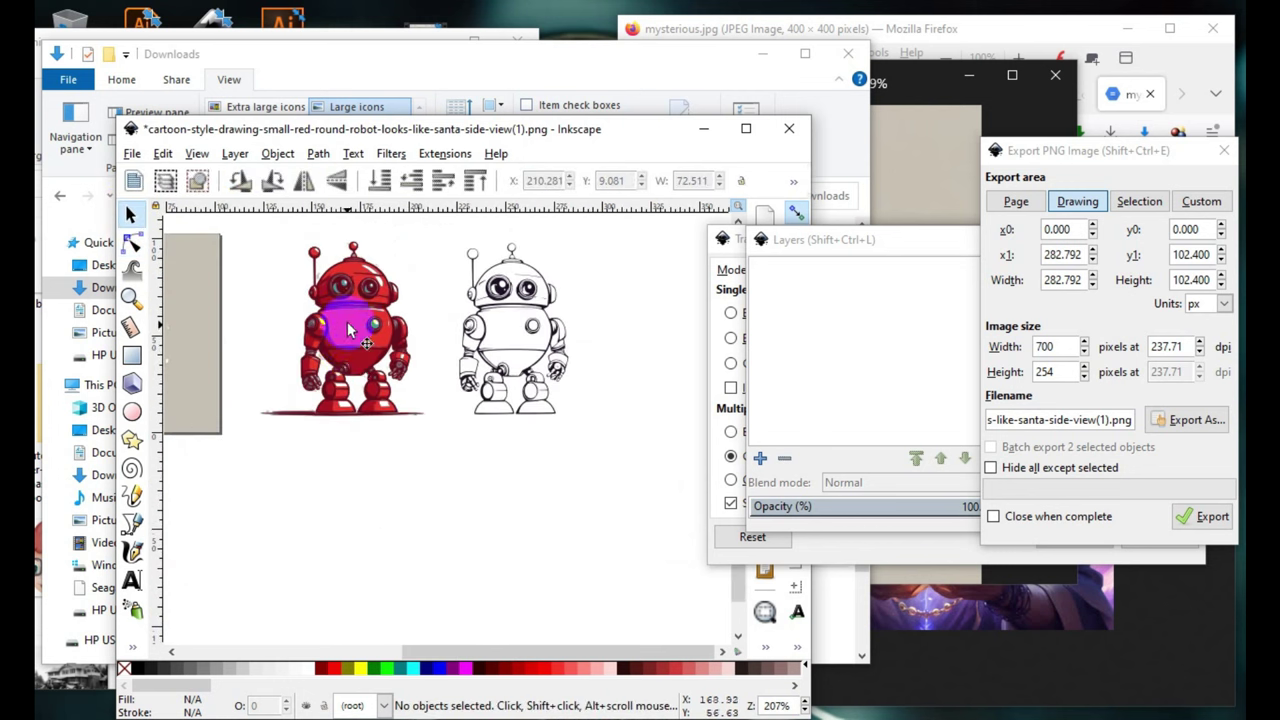
left_click_drag(349, 330, 345, 535)
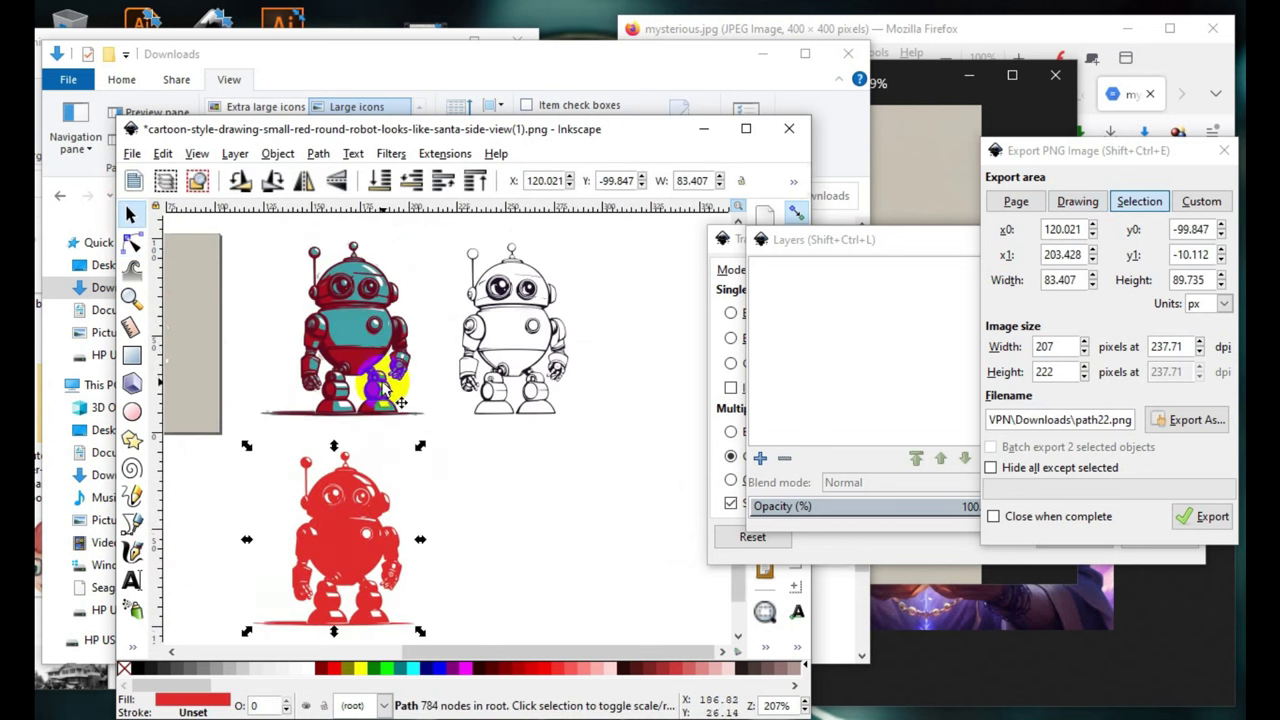
- Place the teal copy bottom-right and a dark-red outline copy top-right, then zoom in
left_click_drag(382, 386, 531, 540)
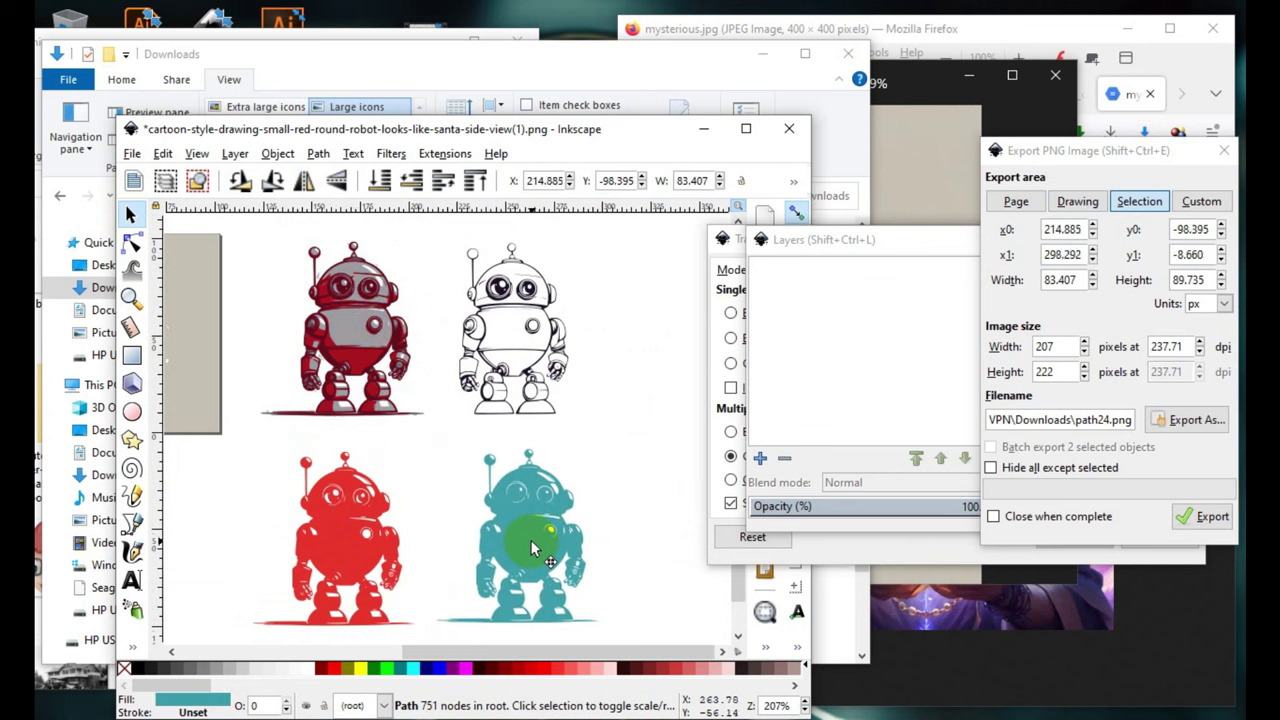
mouse_move(398, 366)
left_mouse_down()
mouse_move(688, 322)
mouse_move(676, 318)
left_mouse_up()
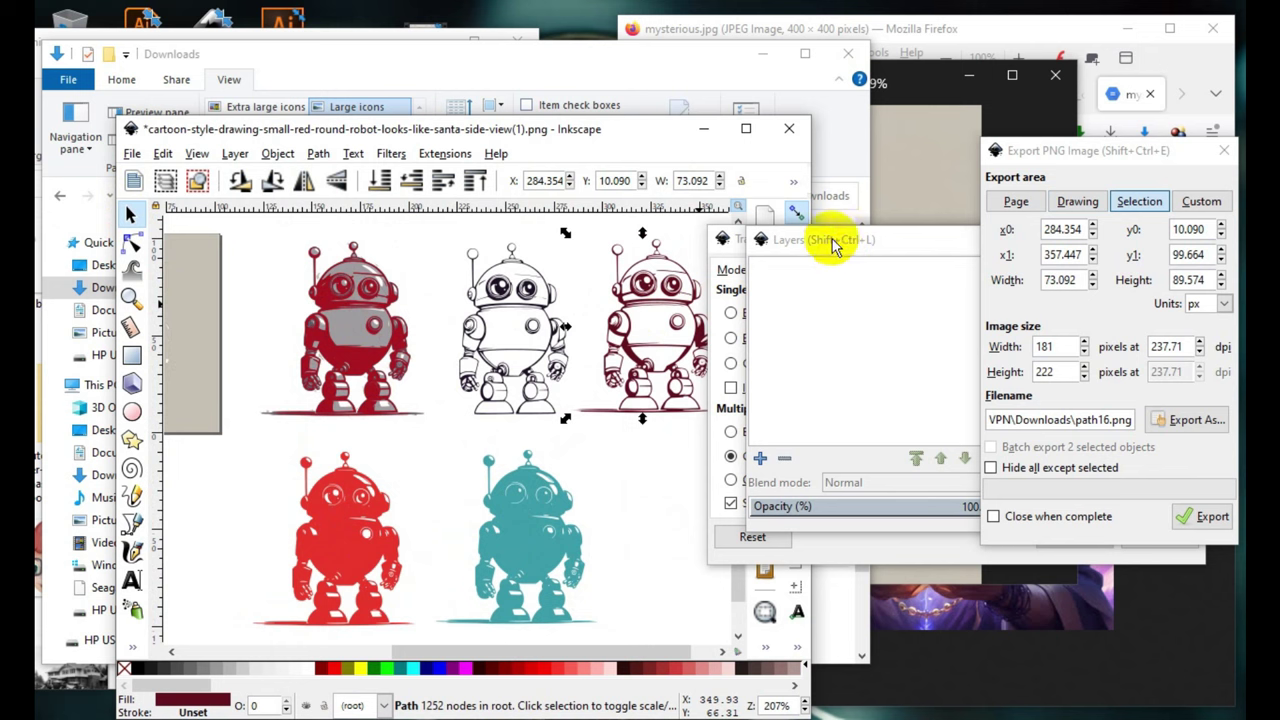
scroll(650, 335, "up", 3)
scroll(451, 380, "down", 2)
scroll(558, 337, "up", 2)
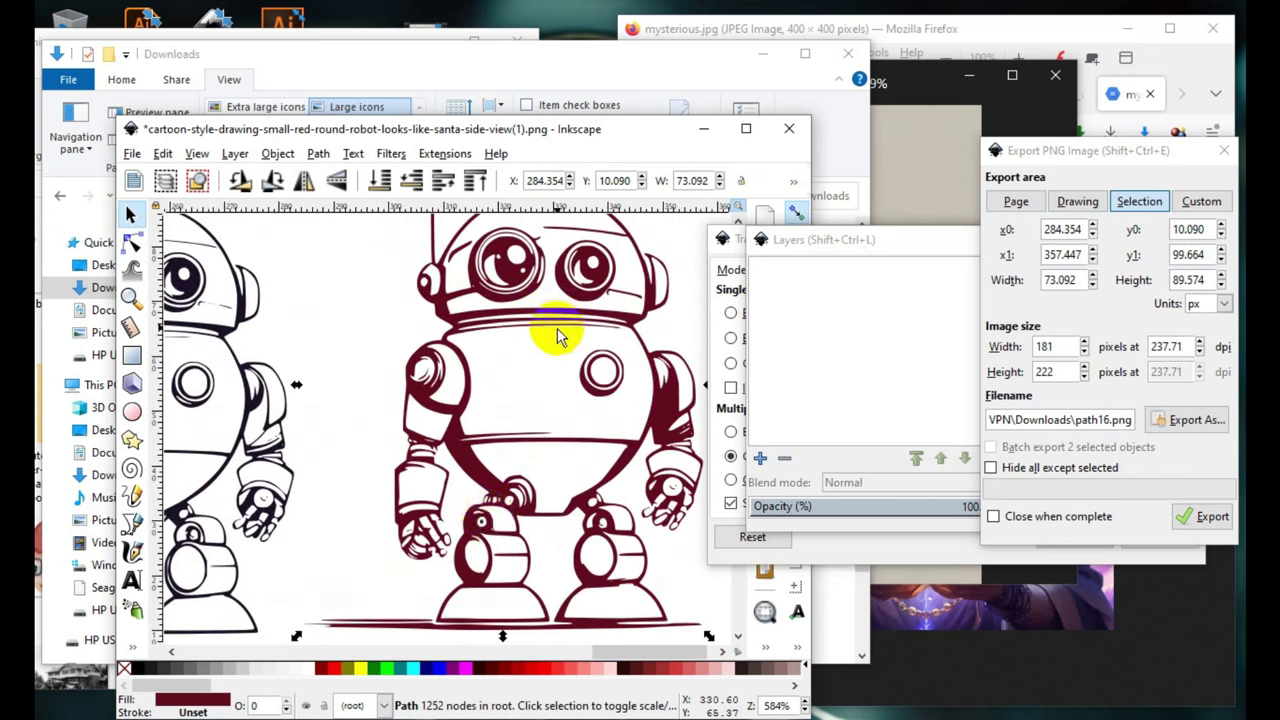
scroll(490, 470, "down", 2)
scroll(520, 430, "up", 3)
scroll(560, 470, "down", 2)
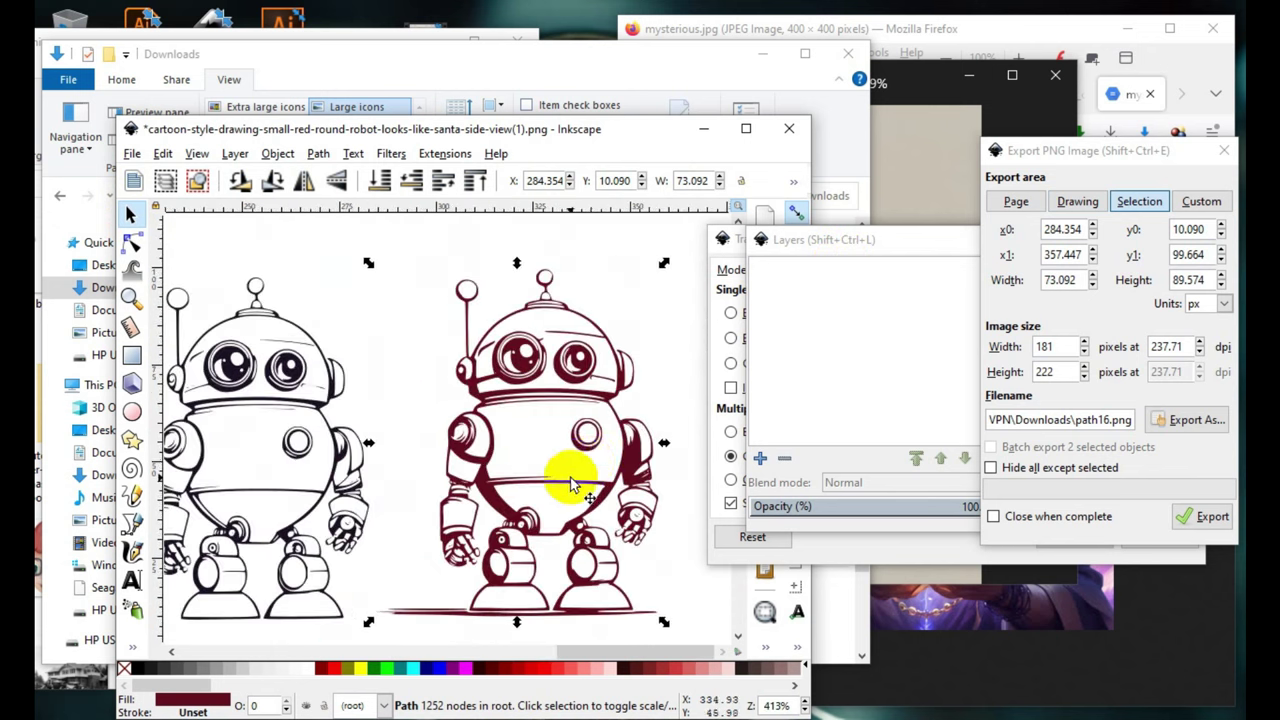
scroll(610, 500, "up", 1)
scroll(403, 570, "up", 2)
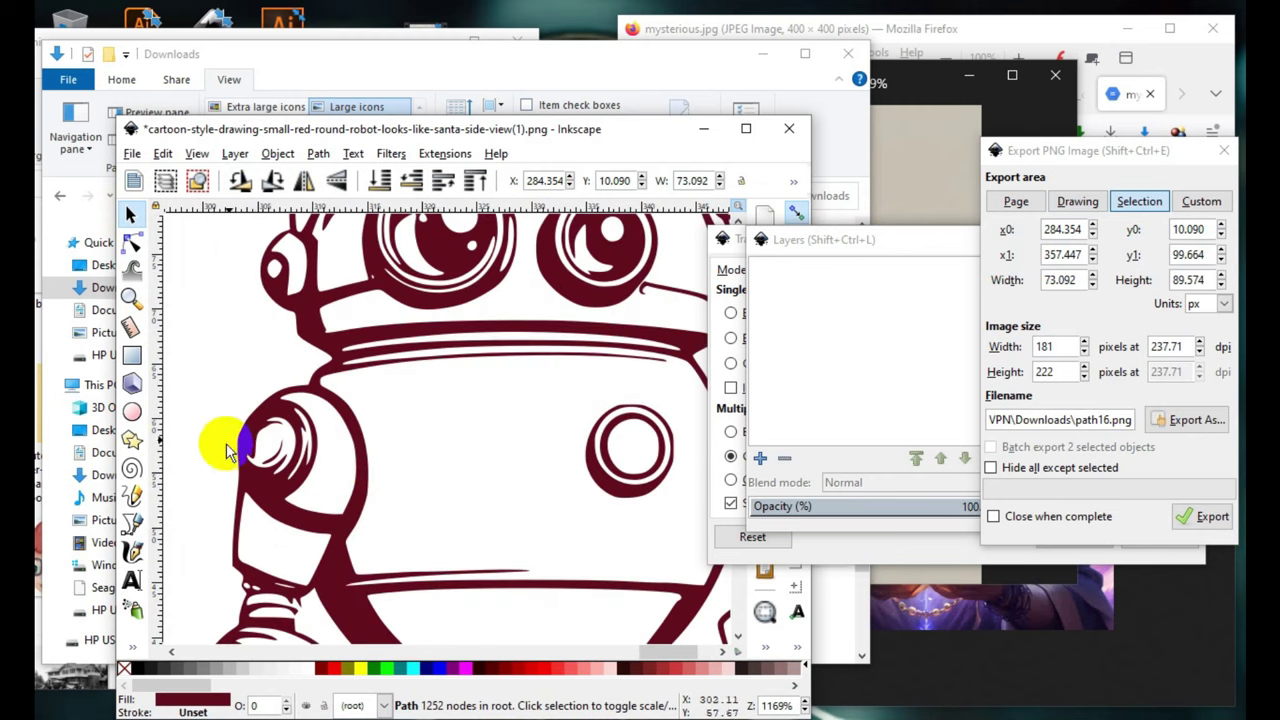
- Pick the Paint Bucket from the hidden tools and fill the robot's shoulder area grey
left_click(138, 640)
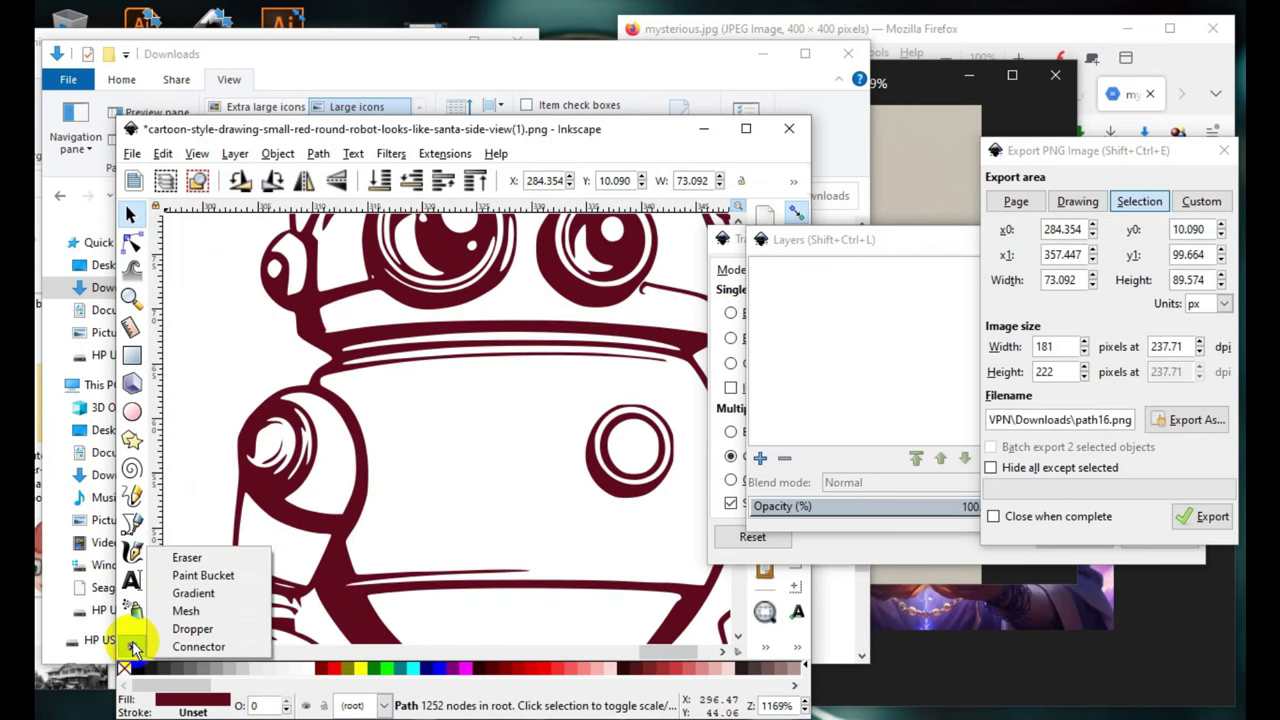
left_click(206, 574)
left_click(330, 420)
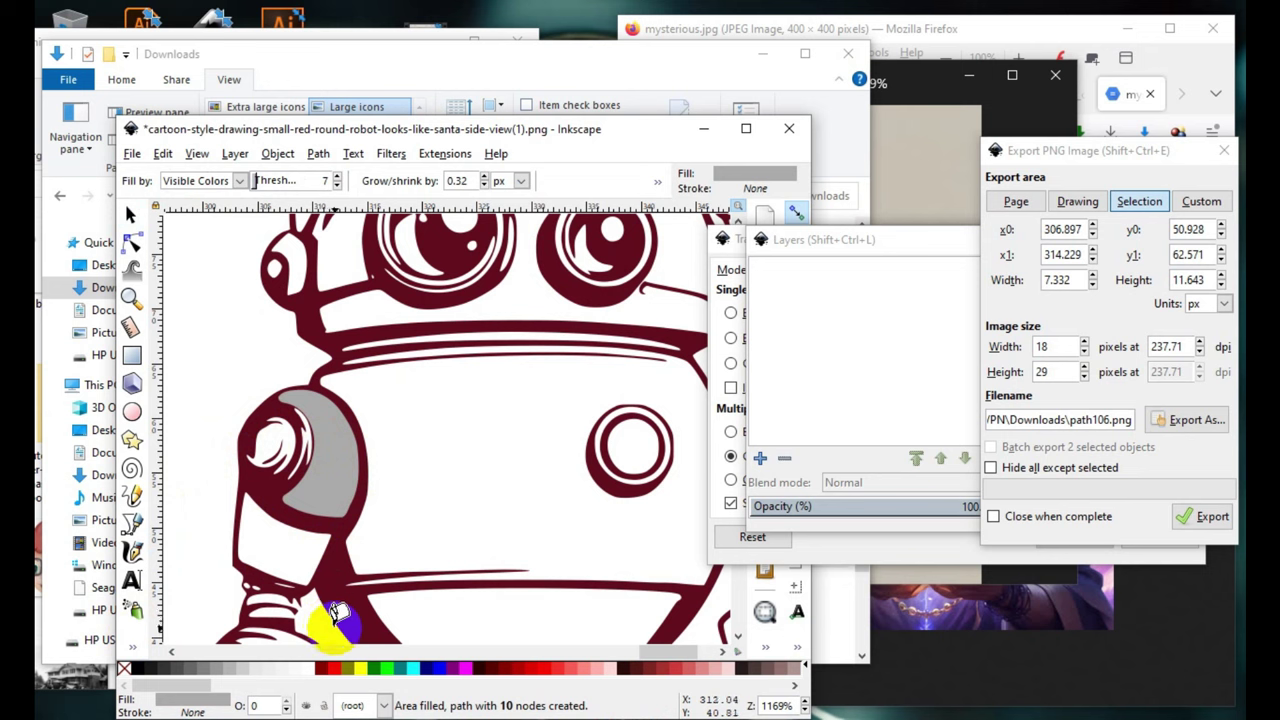
scroll(325, 520, "up", 2)
scroll(386, 357, "down", 4)
scroll(386, 428, "down", 1)
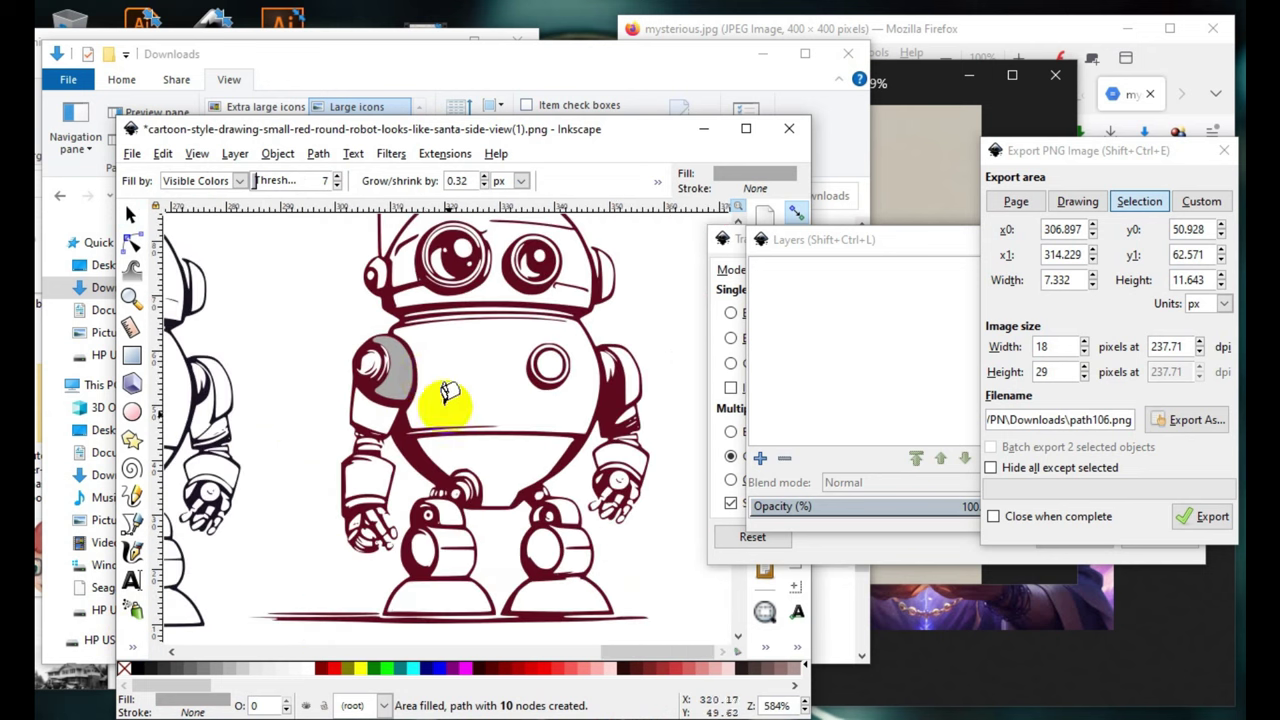
scroll(418, 350, "up", 5)
- Fill another shoulder part and the white streak across it grey
left_click(384, 333)
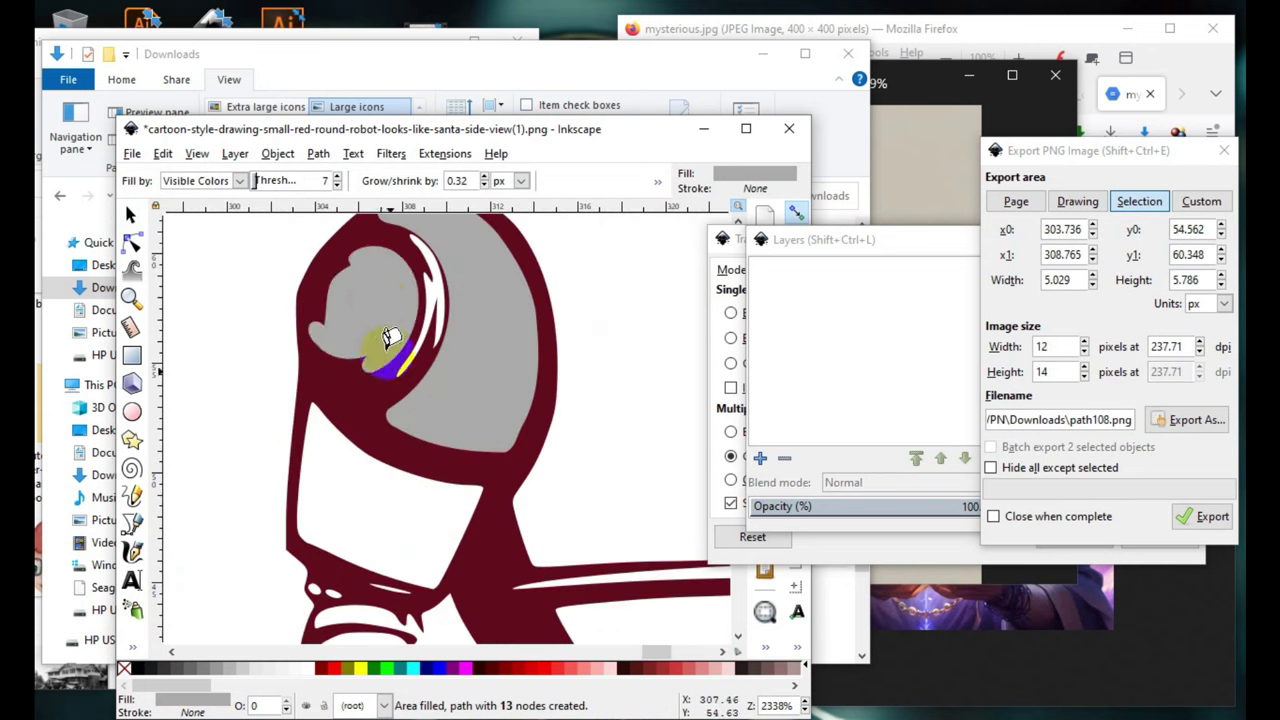
scroll(390, 350, "down", 4)
scroll(414, 363, "up", 2)
scroll(424, 377, "up", 3)
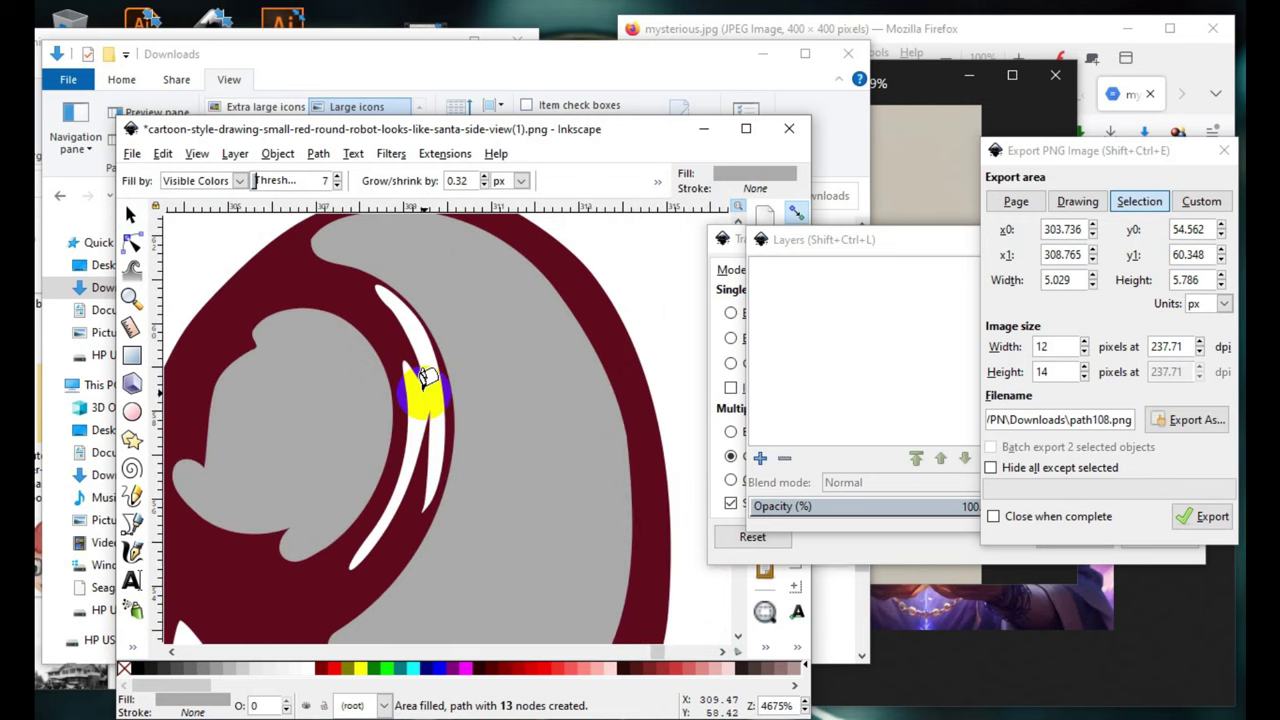
left_click(427, 378)
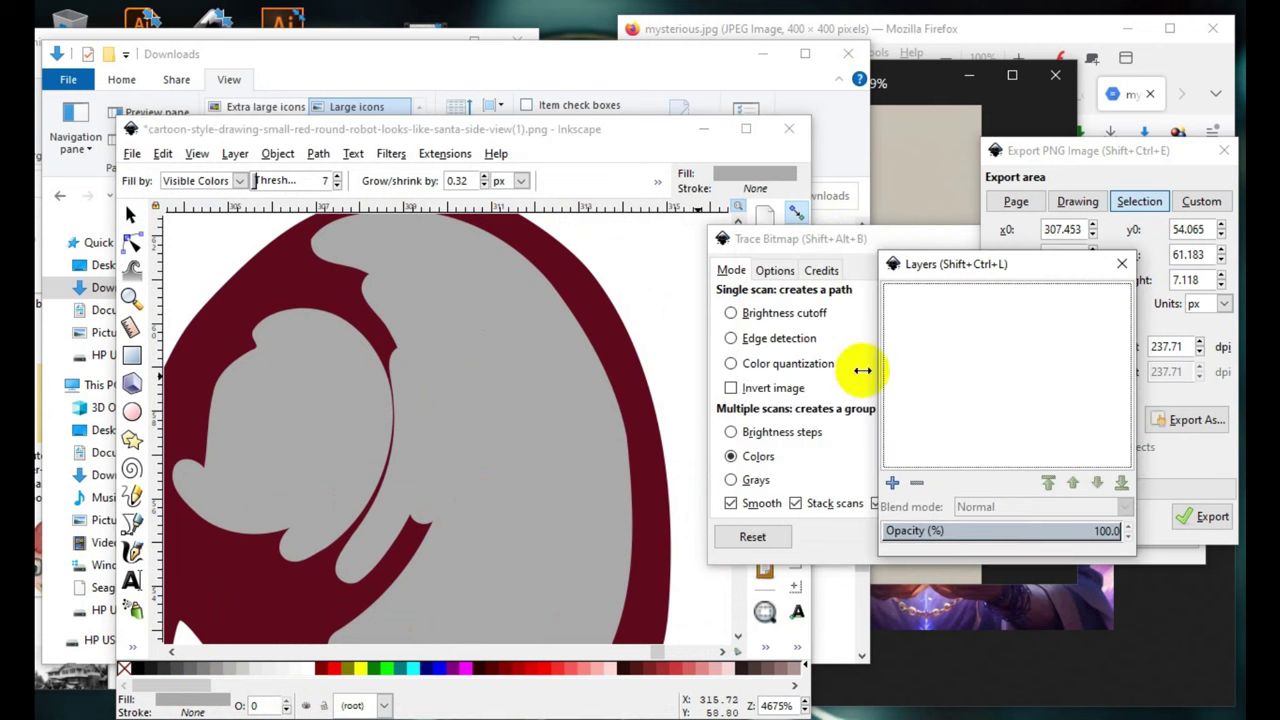
left_click(235, 153)
mouse_move(328, 242)
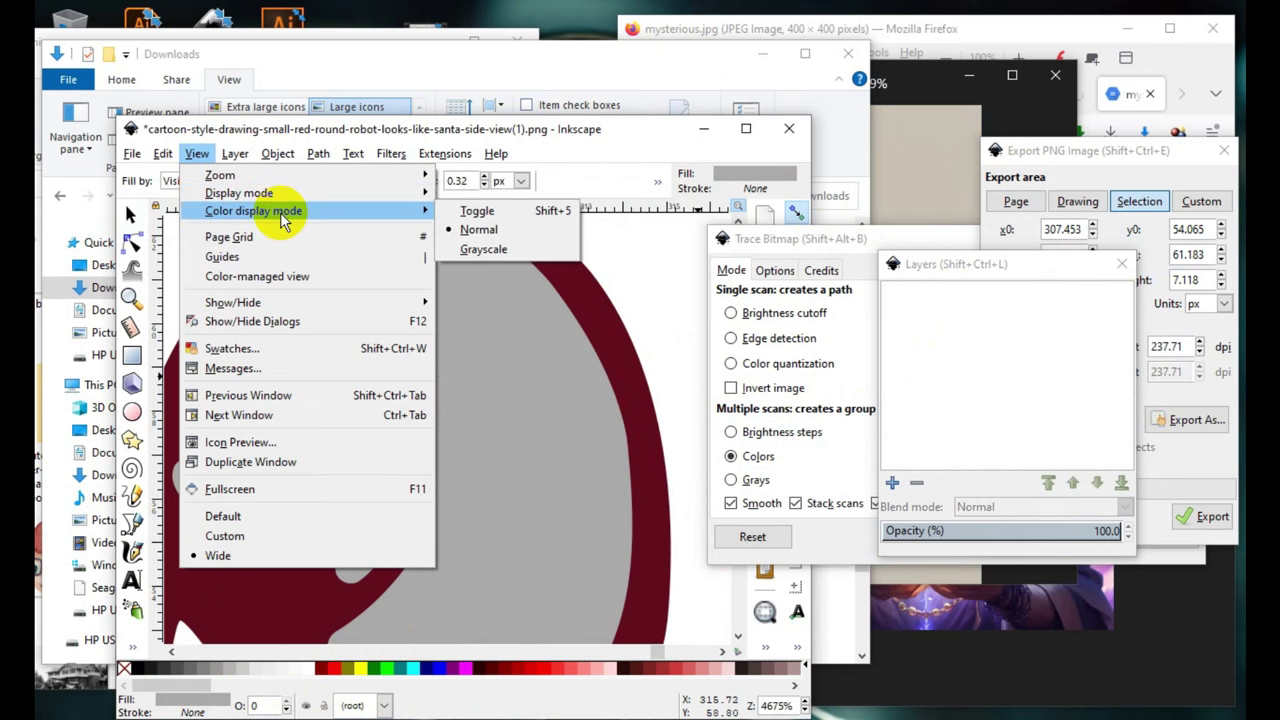
mouse_move(277, 153)
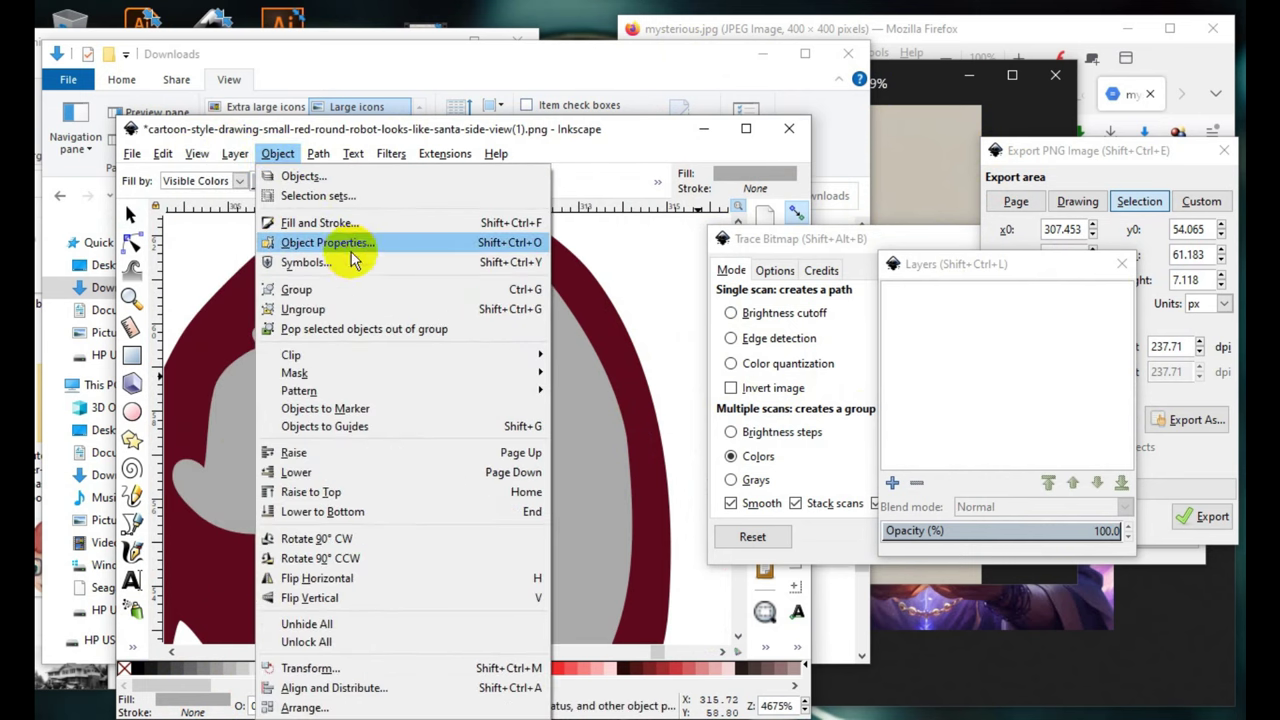
- Open Fill and Stroke and make the robot's dark-red outline black
left_click(350, 222)
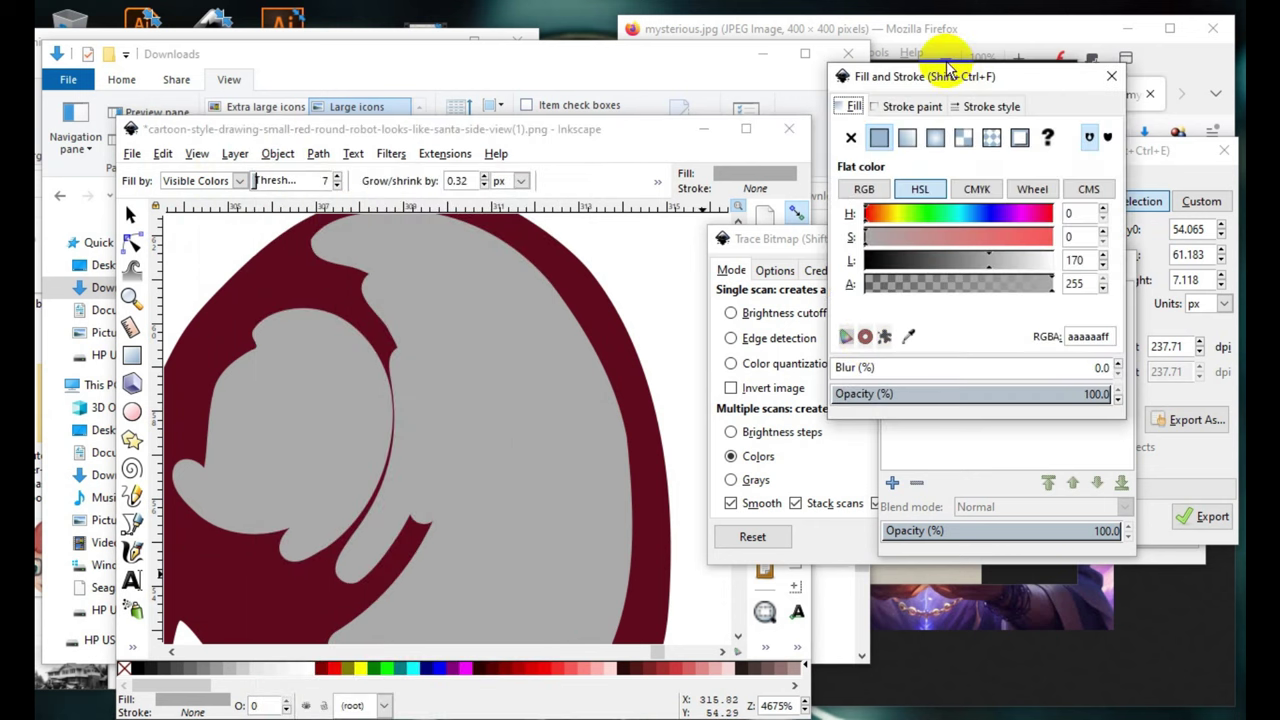
left_click_drag(895, 76, 993, 256)
scroll(543, 428, "down", 4)
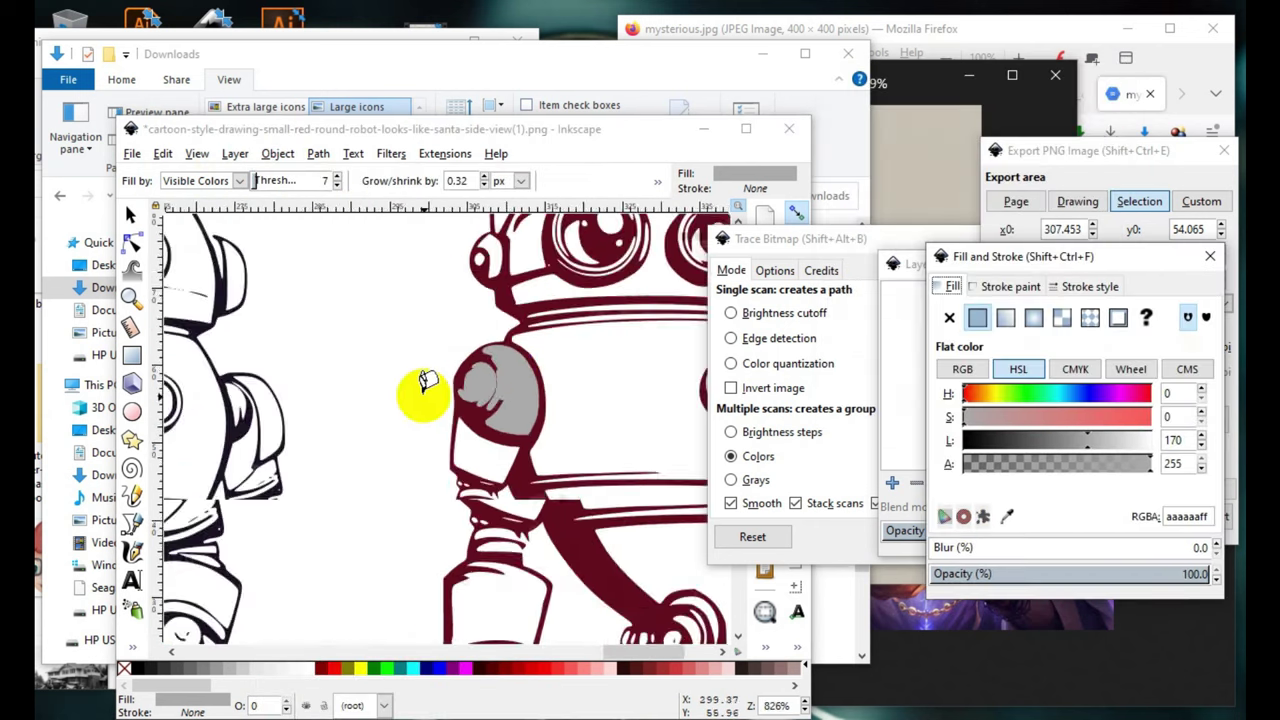
scroll(428, 380, "down", 3)
scroll(463, 345, "up", 1)
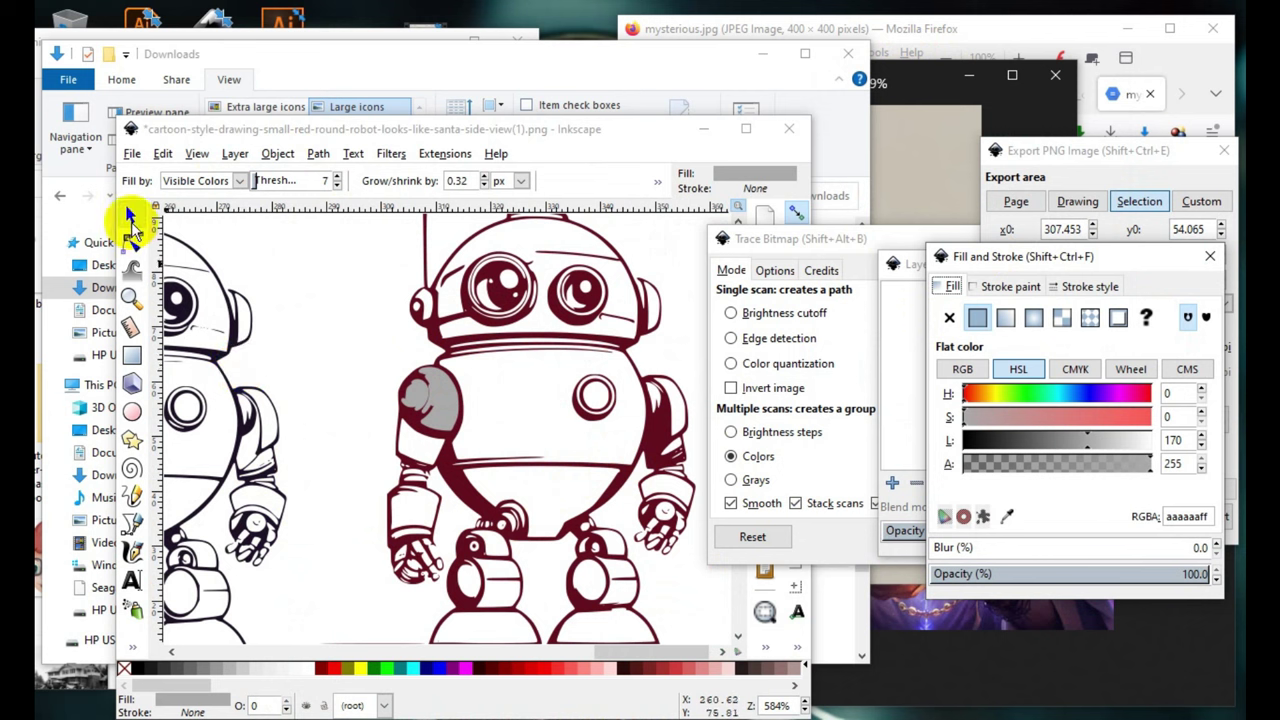
left_click(130, 215)
left_click(551, 340)
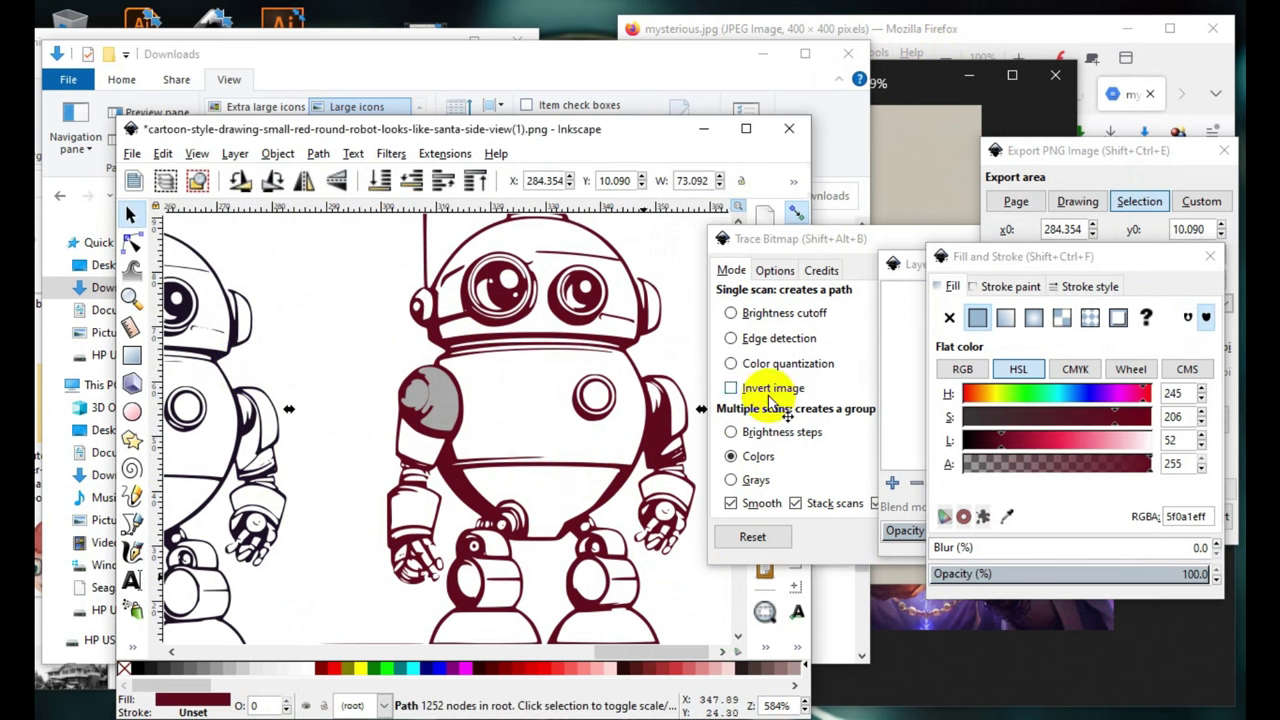
left_click(966, 441)
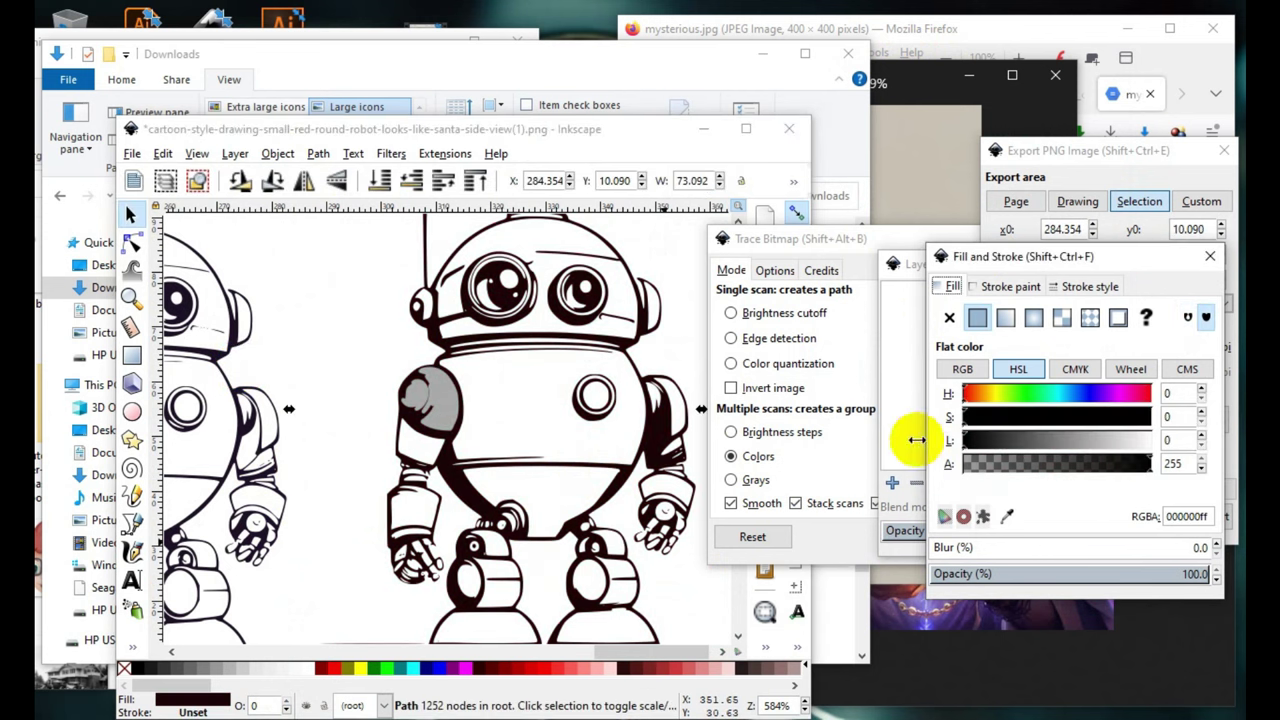
- Select the grey shoulder fill beneath the black outline
left_click(436, 407)
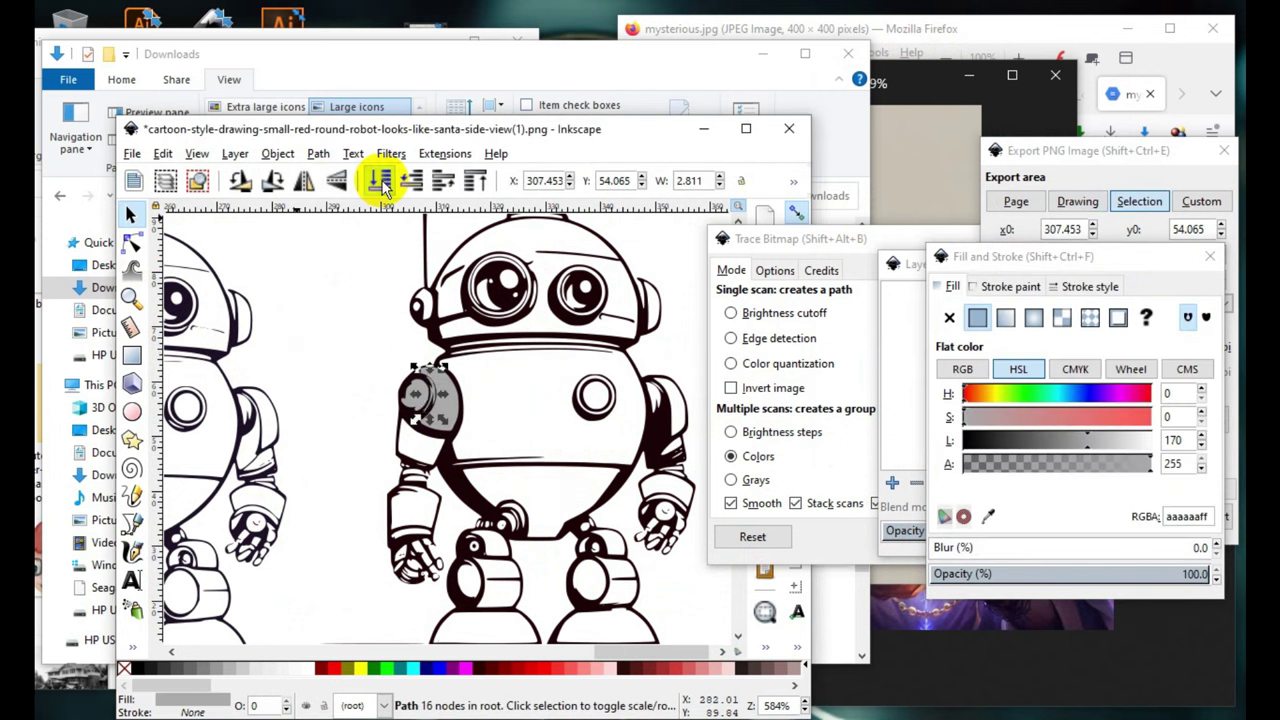
scroll(436, 400, "up", 2)
key("Escape")
left_click(471, 404)
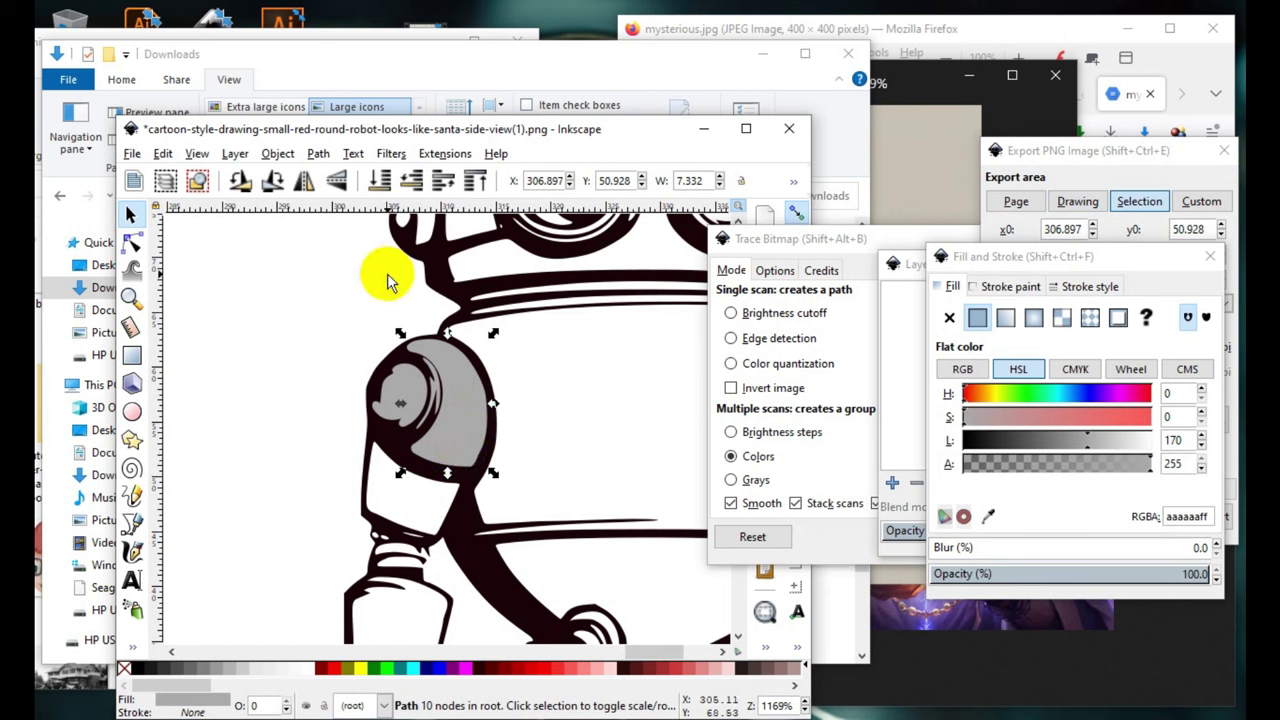
left_click(329, 437)
scroll(440, 420, "up", 1)
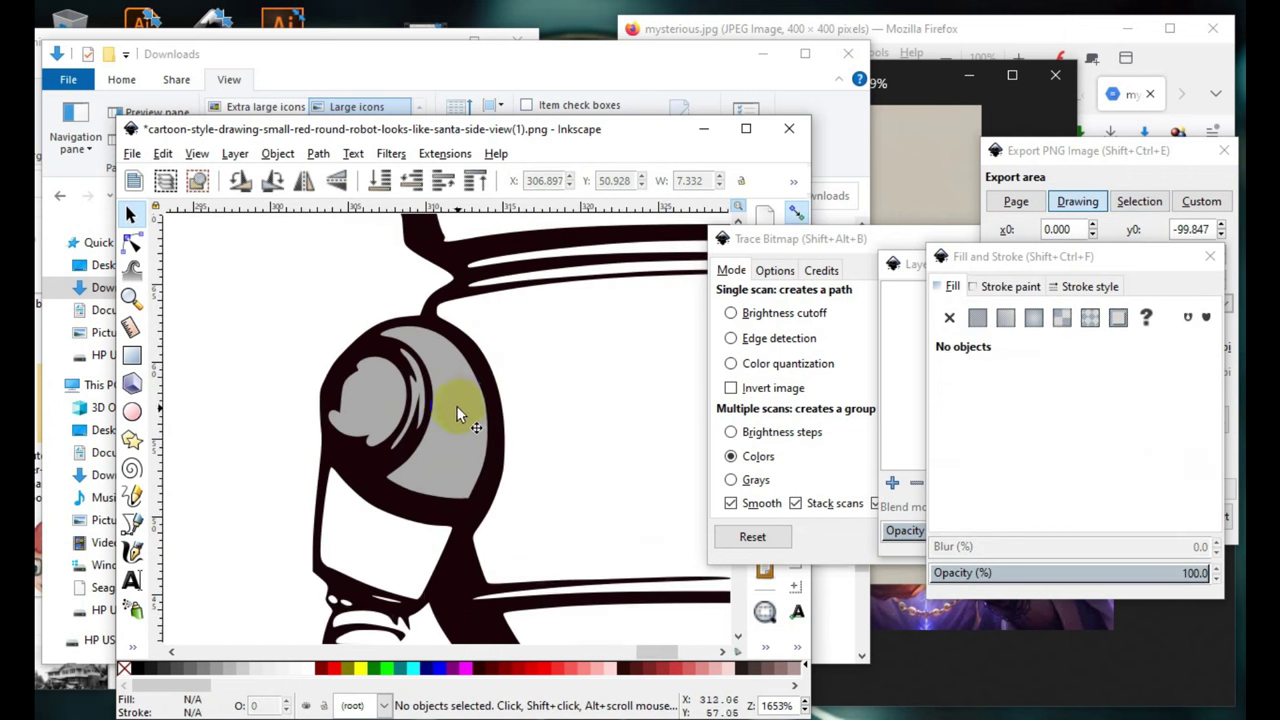
scroll(430, 410, "up", 1)
left_click(400, 465)
scroll(400, 465, "down", 2)
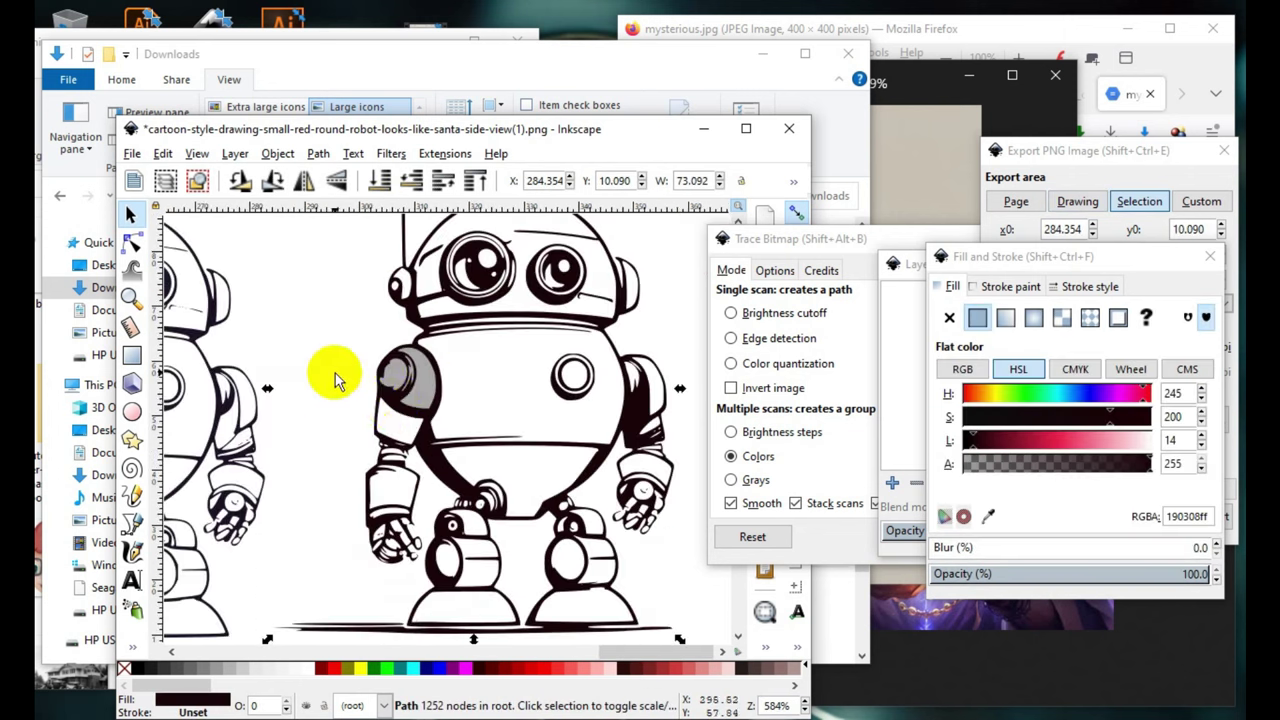
scroll(478, 430, "up", 2)
left_click(571, 363)
scroll(571, 363, "down", 5)
scroll(528, 384, "up", 2)
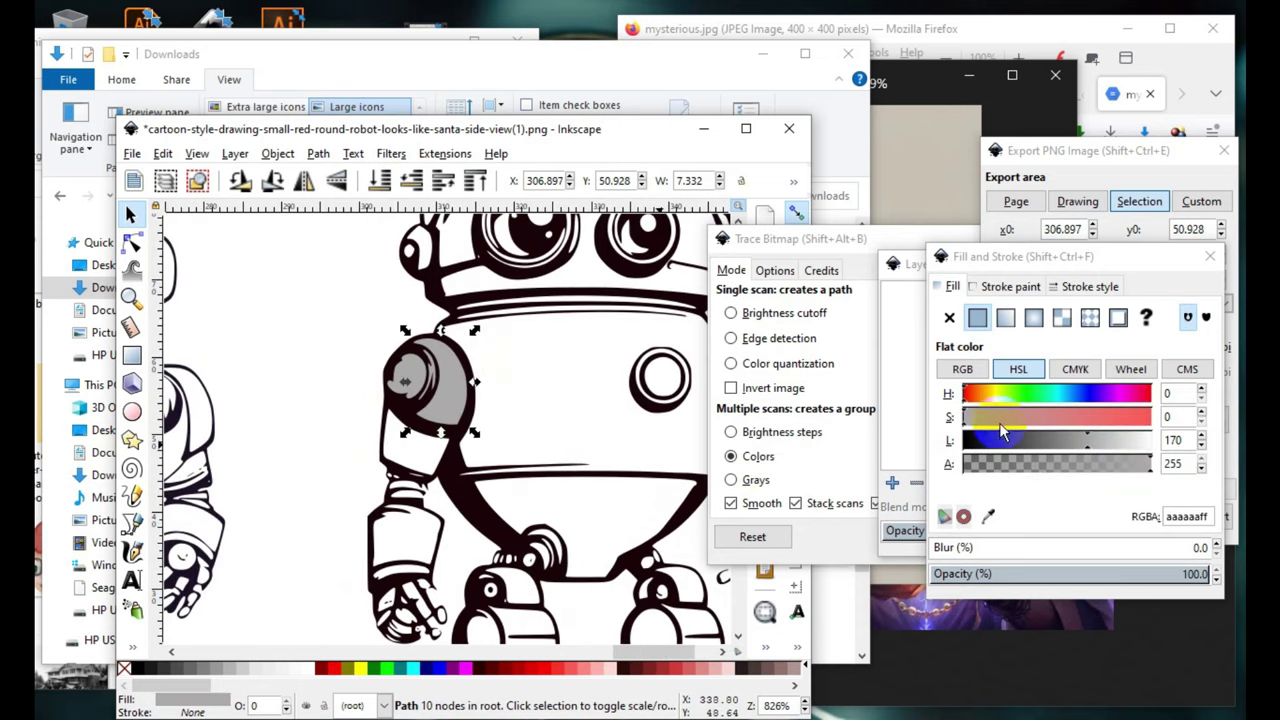
- Lower lightness and raise saturation to tint the shoulder fill muted red (ba5959), then deselect
left_click_drag(1085, 444, 1065, 442)
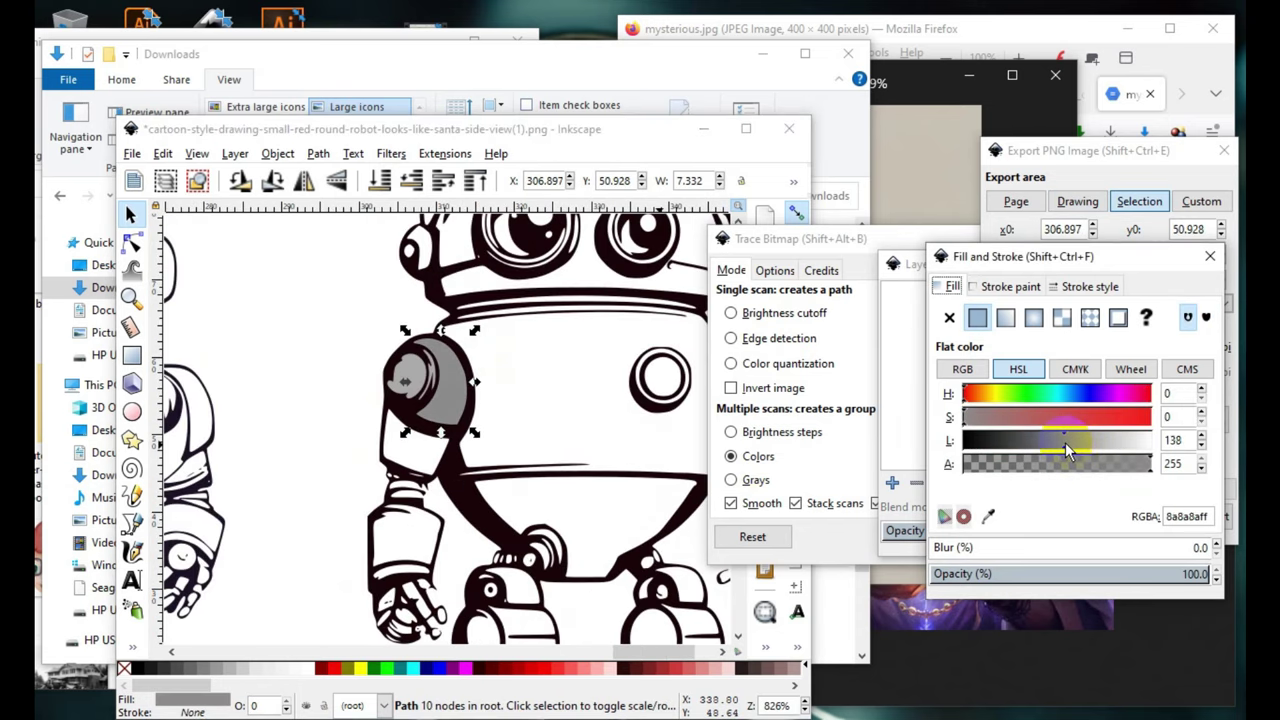
left_click_drag(993, 415, 1017, 416)
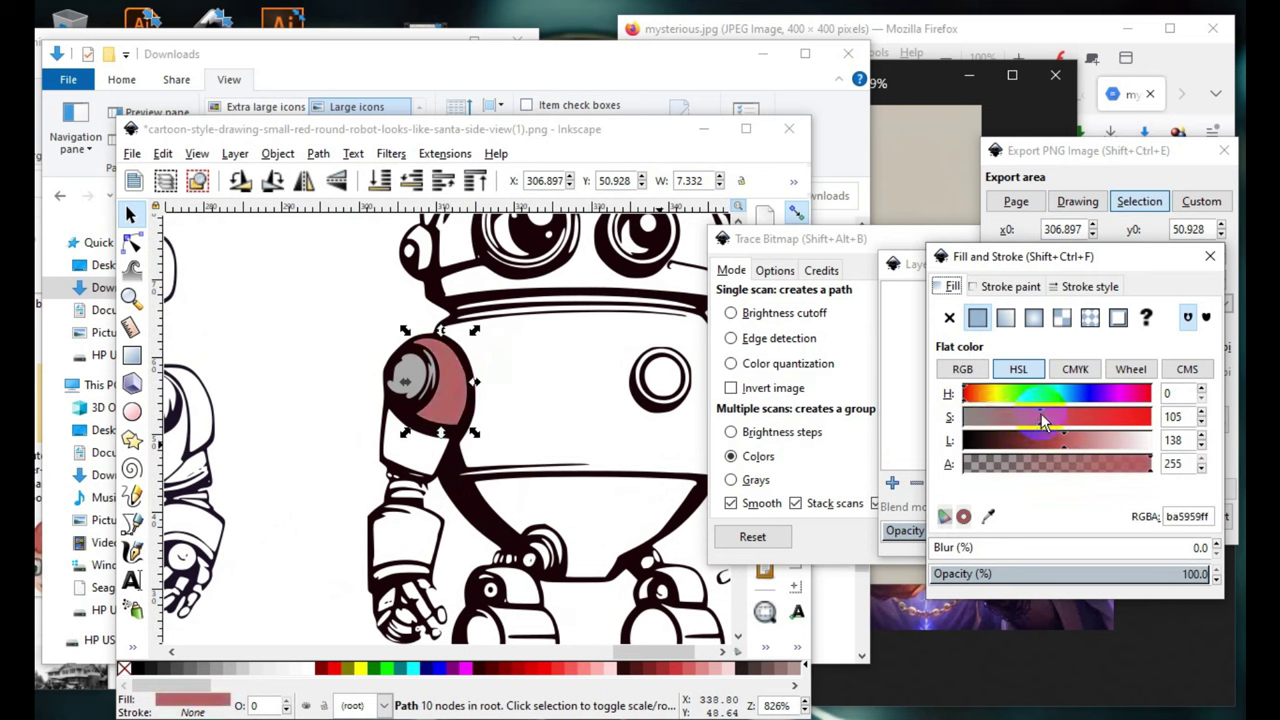
left_click(343, 457)
key("plus")
key("plus")
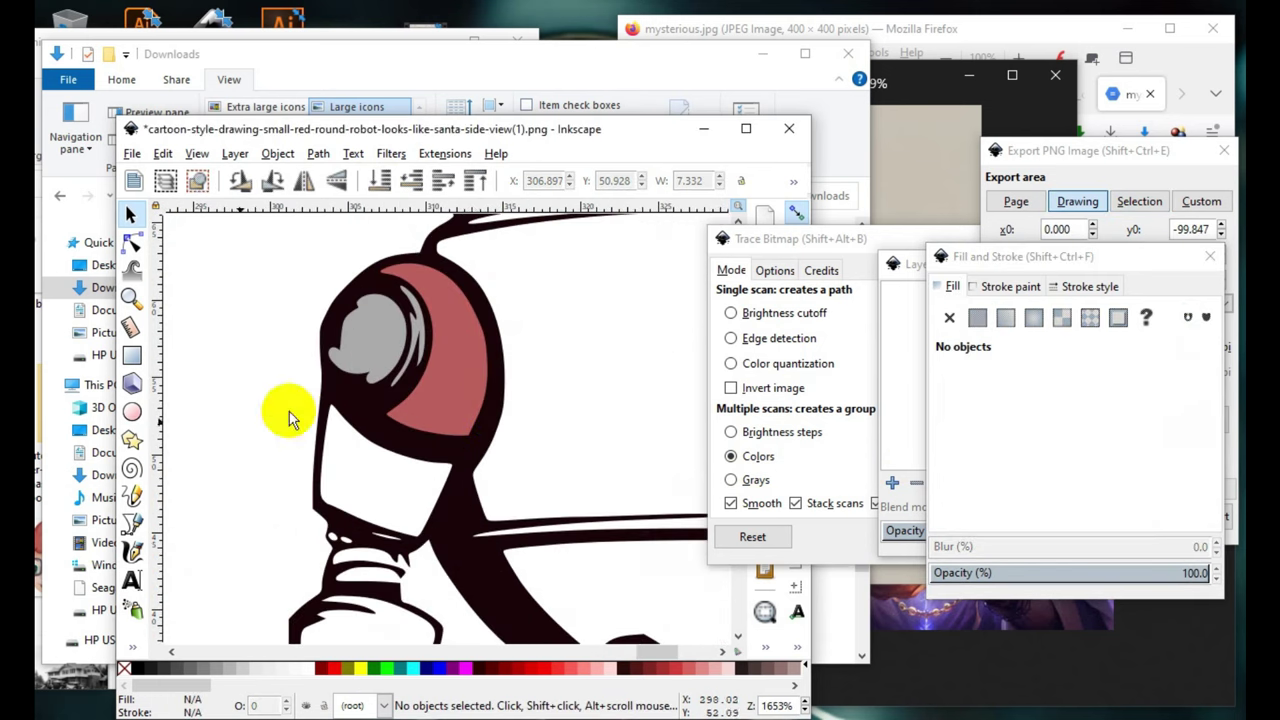
- Pick the Calligraphy tool and slightly darken the red shoulder shape
left_click(132, 550)
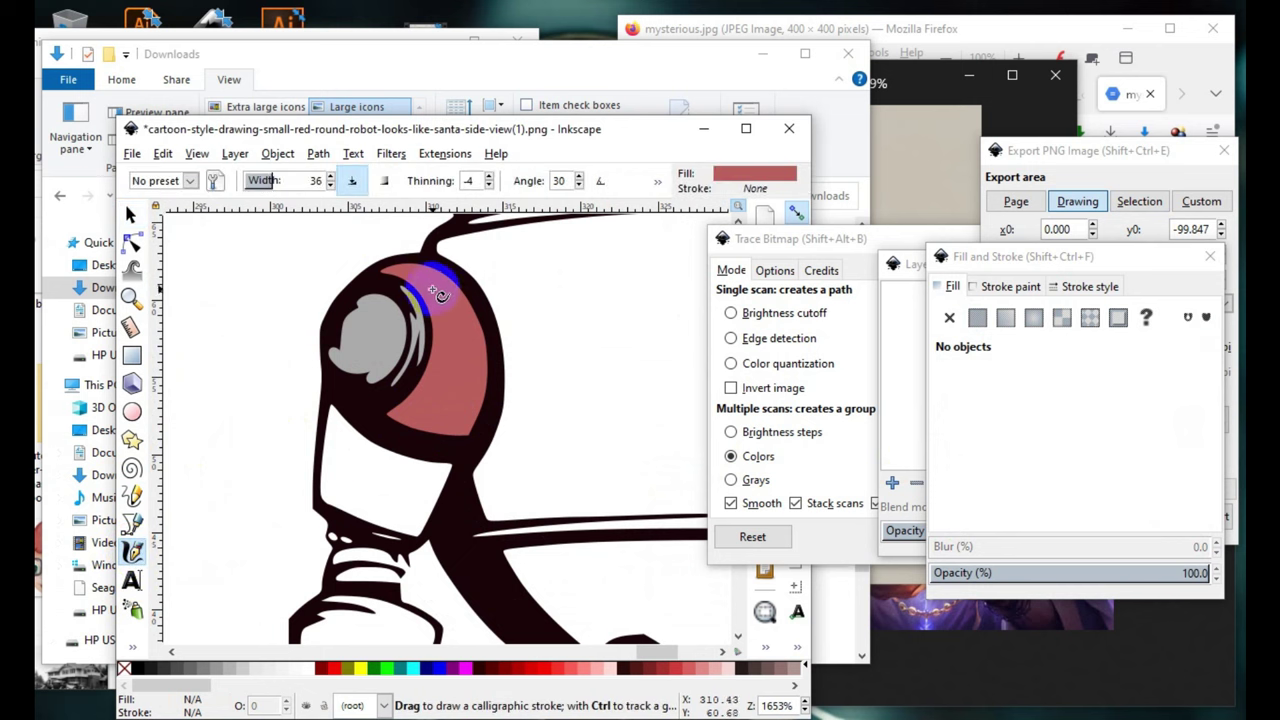
left_click(465, 388)
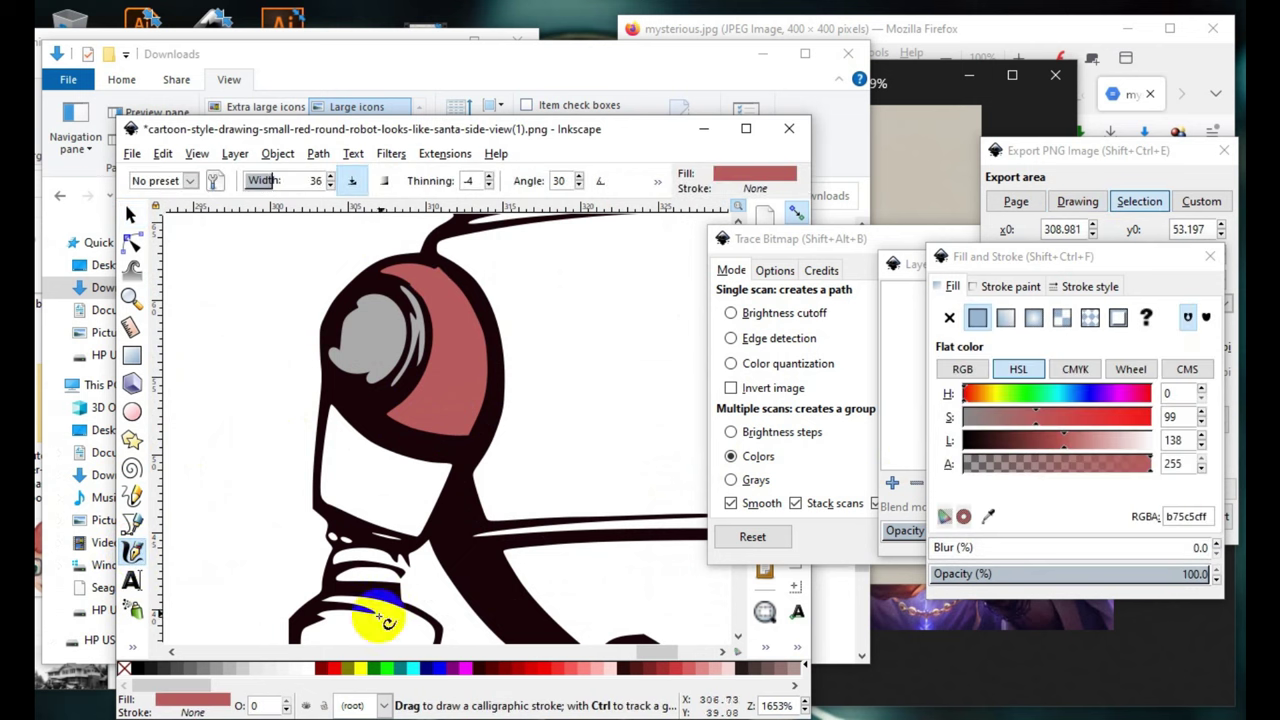
left_click_drag(1064, 447, 1054, 446)
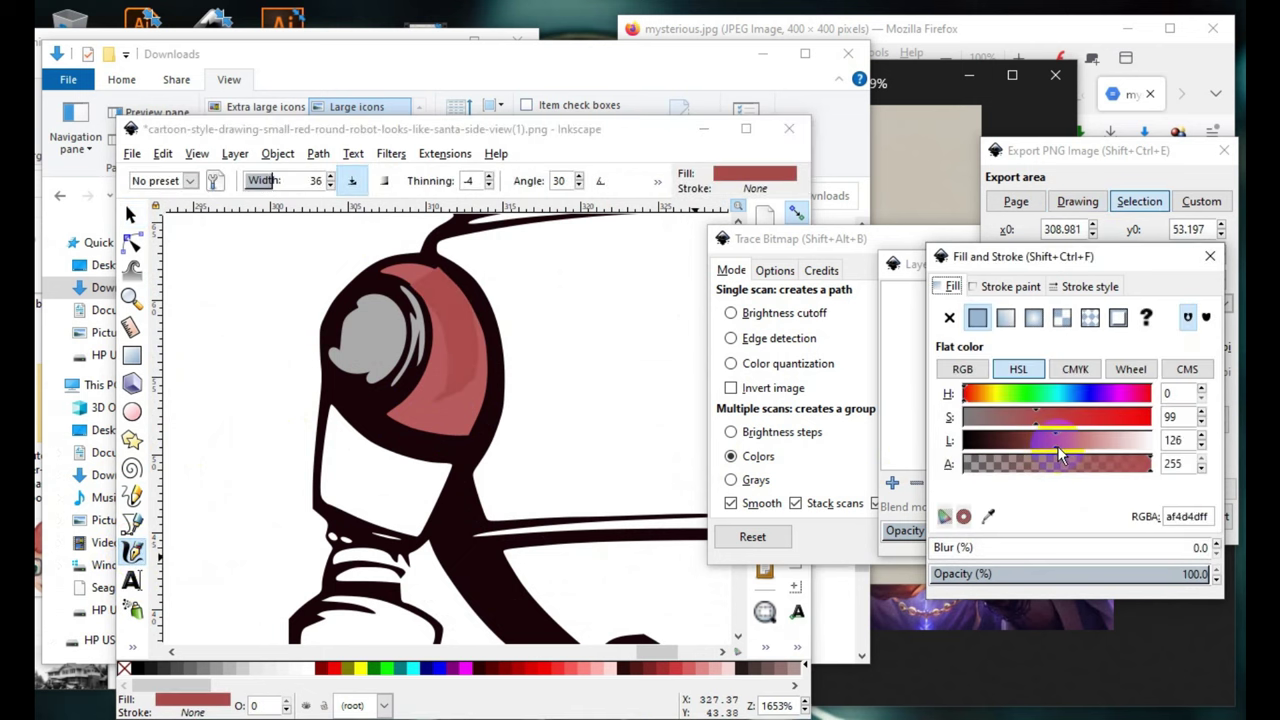
scroll(415, 415, "down", 5)
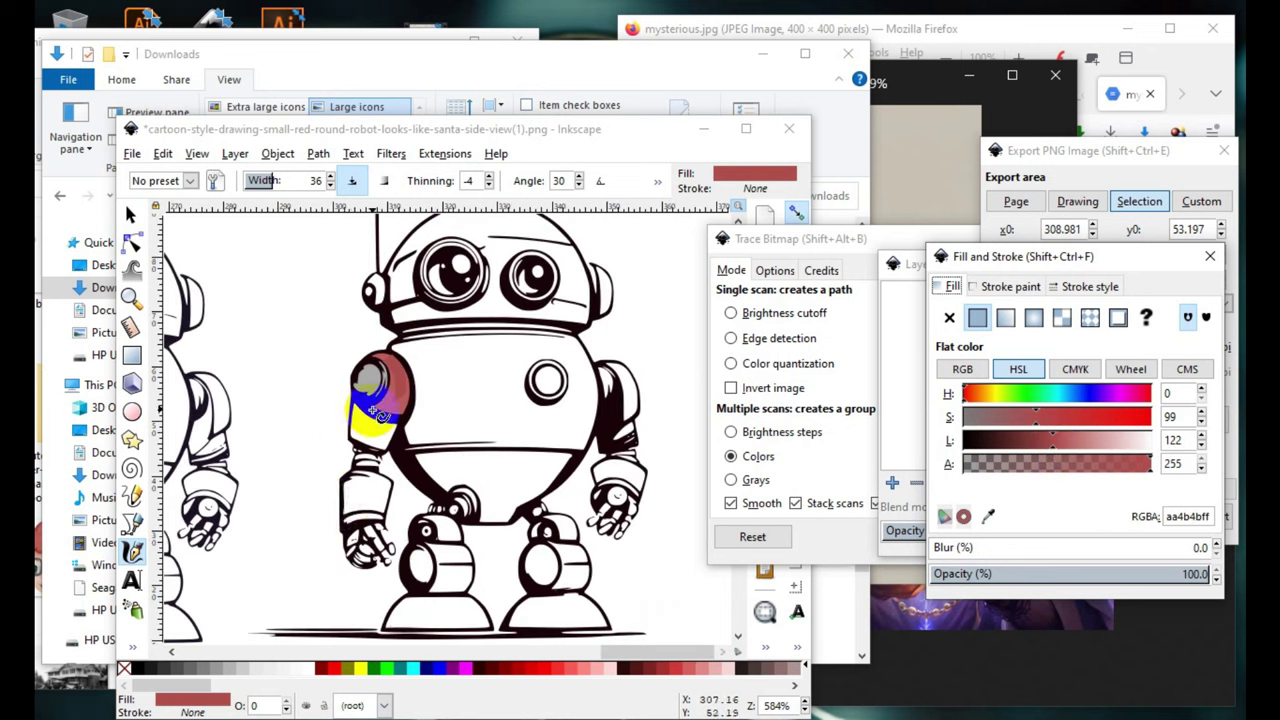
scroll(500, 470, "up", 4)
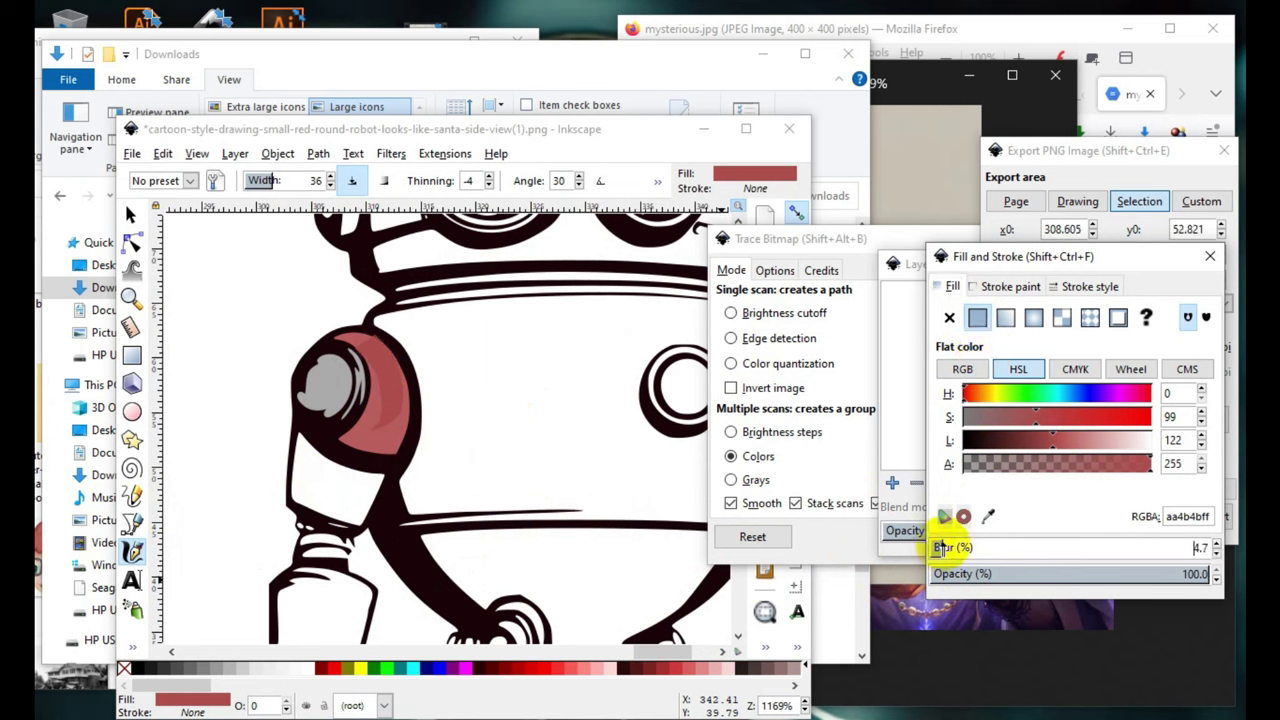
scroll(400, 414, "up", 2)
scroll(386, 460, "down", 3)
scroll(388, 445, "up", 2)
scroll(367, 512, "up", 1)
- Paint blurred calligraphic shading strokes along the shoulder pad's lower edge
left_click_drag(341, 470, 357, 437)
scroll(380, 458, "up", 2)
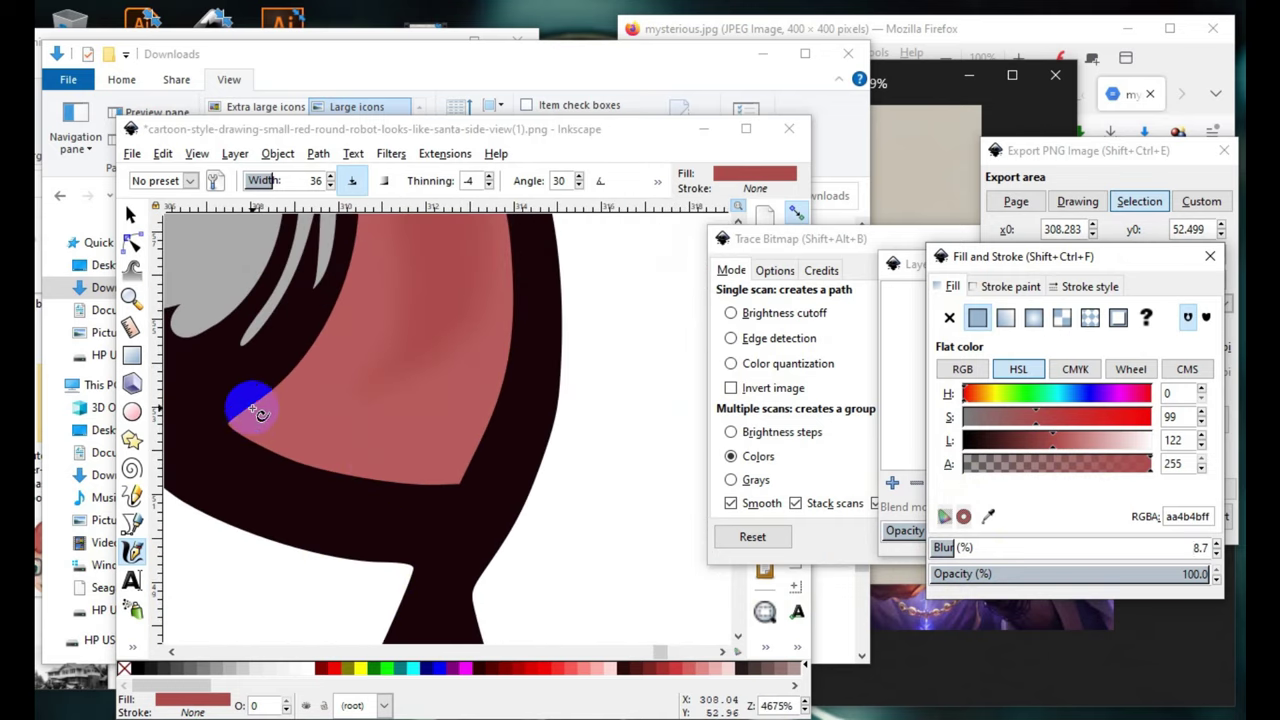
left_click_drag(265, 422, 256, 420)
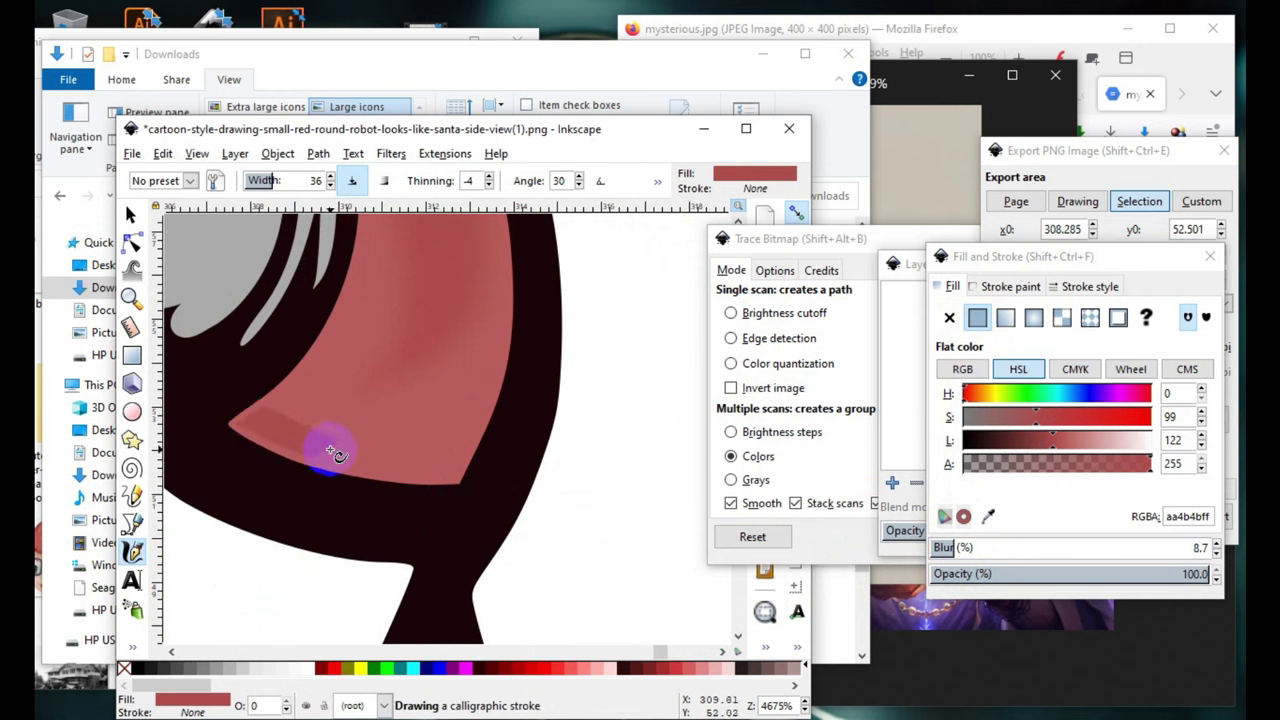
left_click_drag(455, 465, 450, 470)
scroll(429, 486, "down", 5)
scroll(351, 514, "up", 3)
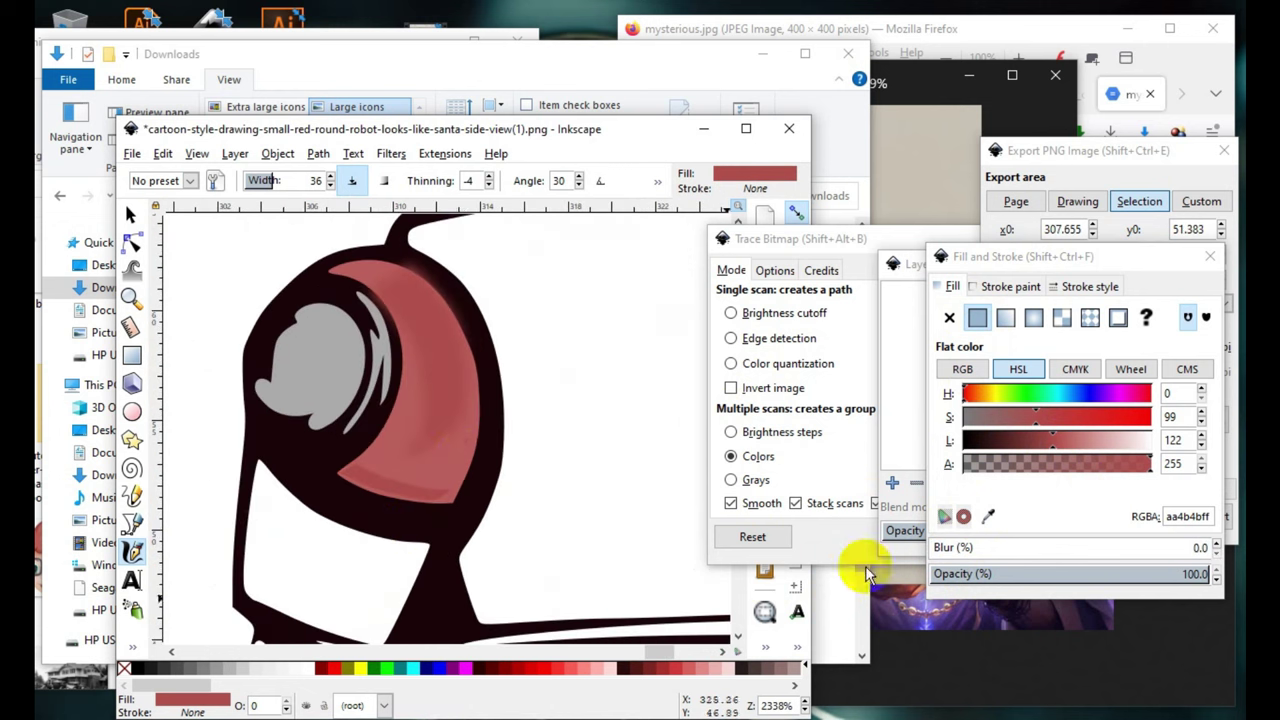
- Raise the stroke lightness to about 149 (c37777) and add another highlight stroke
left_click_drag(1065, 442, 1078, 446)
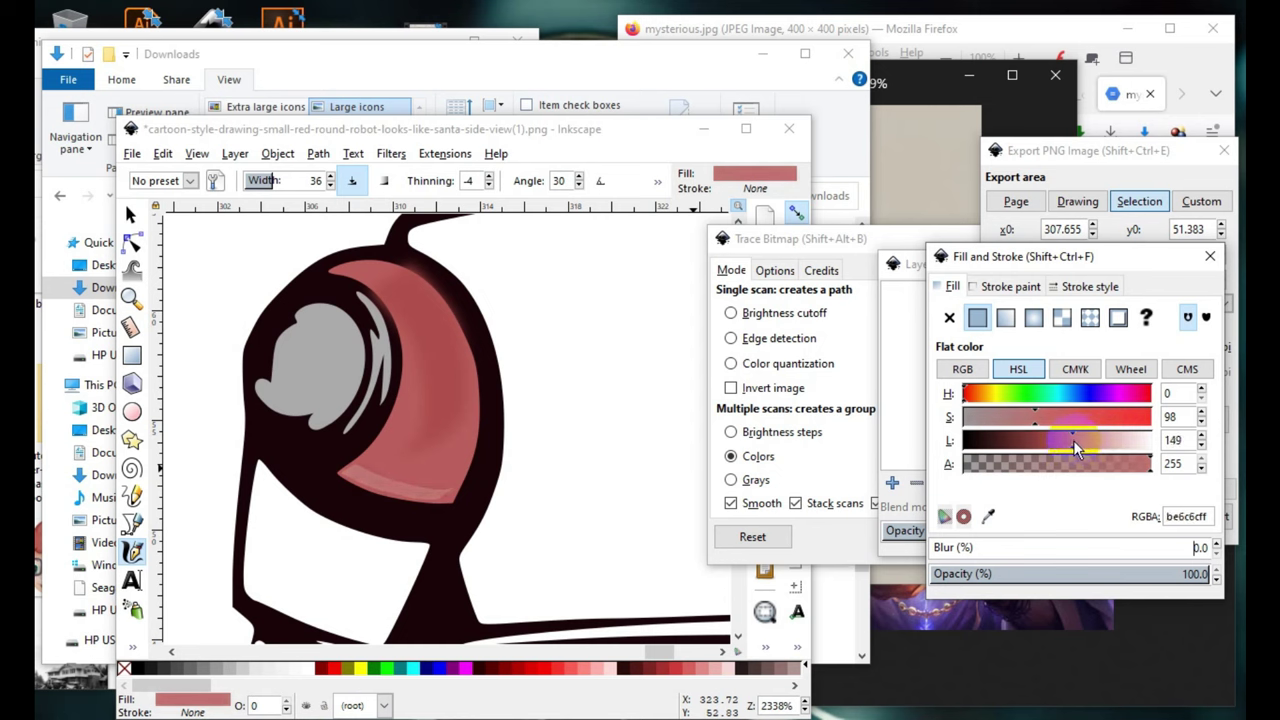
scroll(372, 390, "down", 3)
left_click_drag(322, 468, 340, 488)
- Draw a light red (L 157) calligraphy highlight stroke across the top of the shoulder pad
scroll(340, 487, "up", 3)
scroll(457, 457, "up", 3)
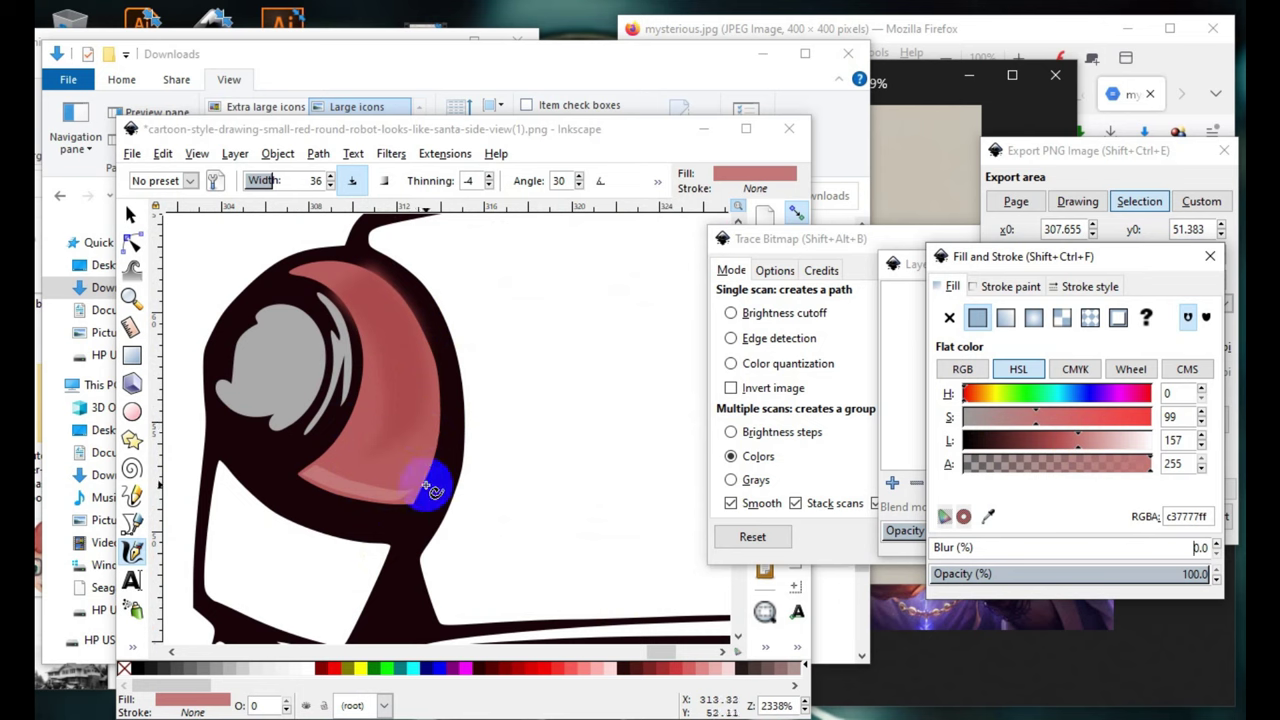
scroll(410, 330, "up", 1)
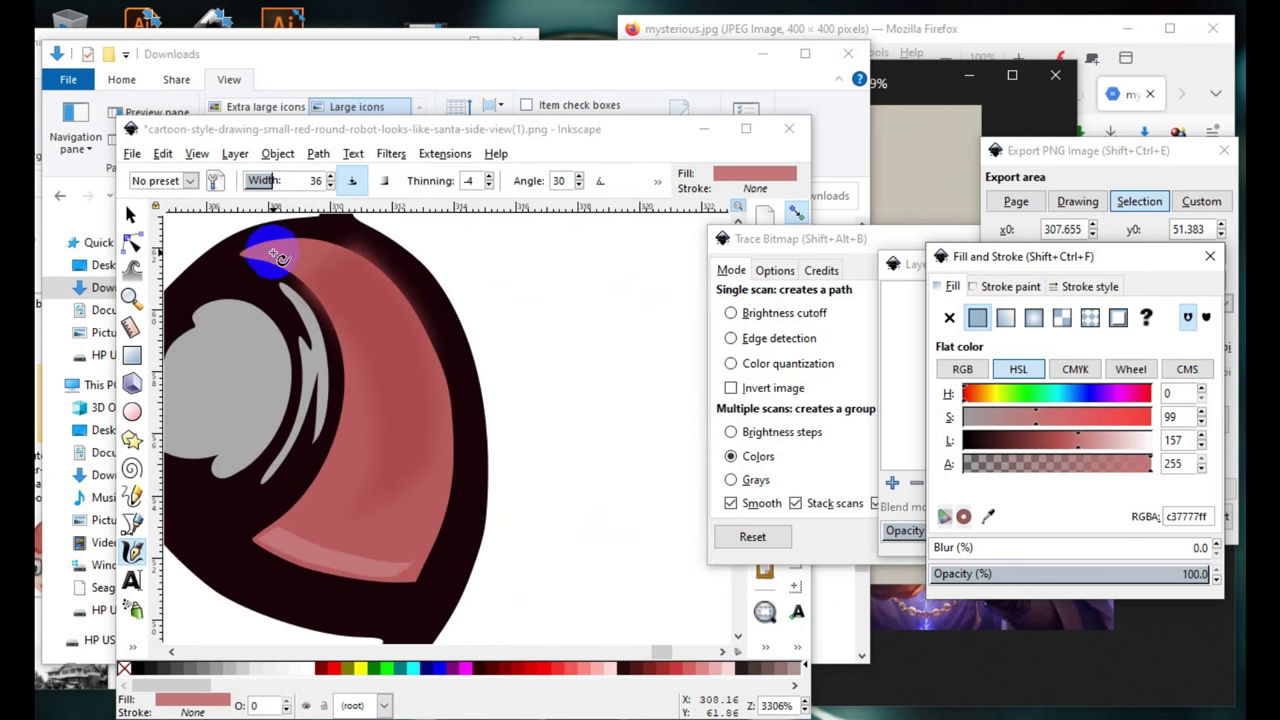
left_click_drag(278, 256, 289, 258)
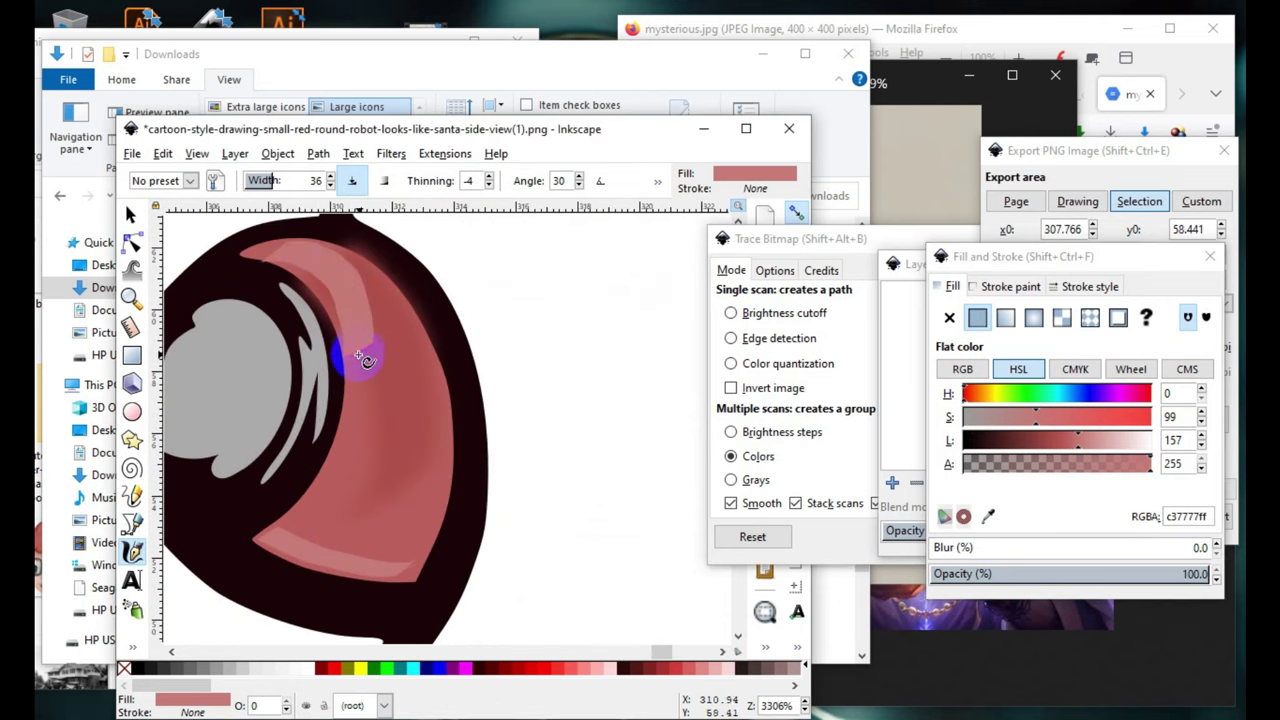
scroll(365, 360, "down", 3)
scroll(477, 429, "up", 1)
scroll(523, 491, "down", 2)
scroll(309, 420, "up", 1)
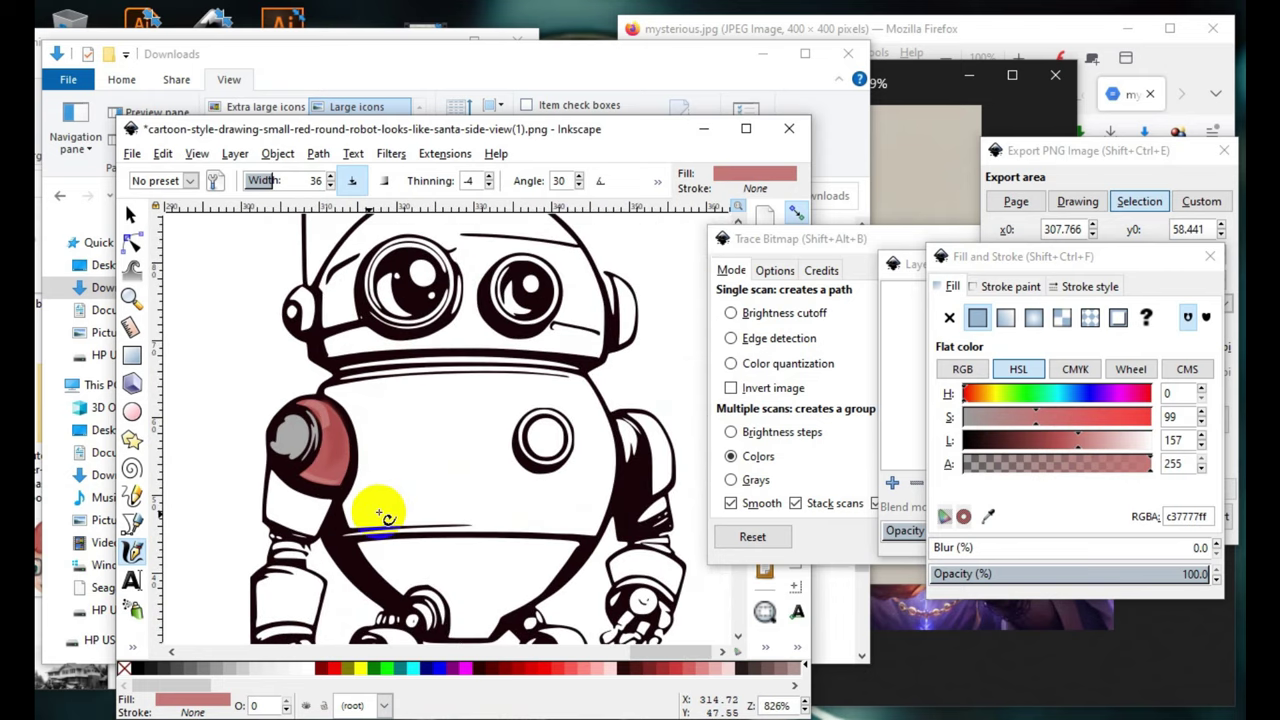
scroll(290, 492, "up", 1)
scroll(330, 530, "up", 2)
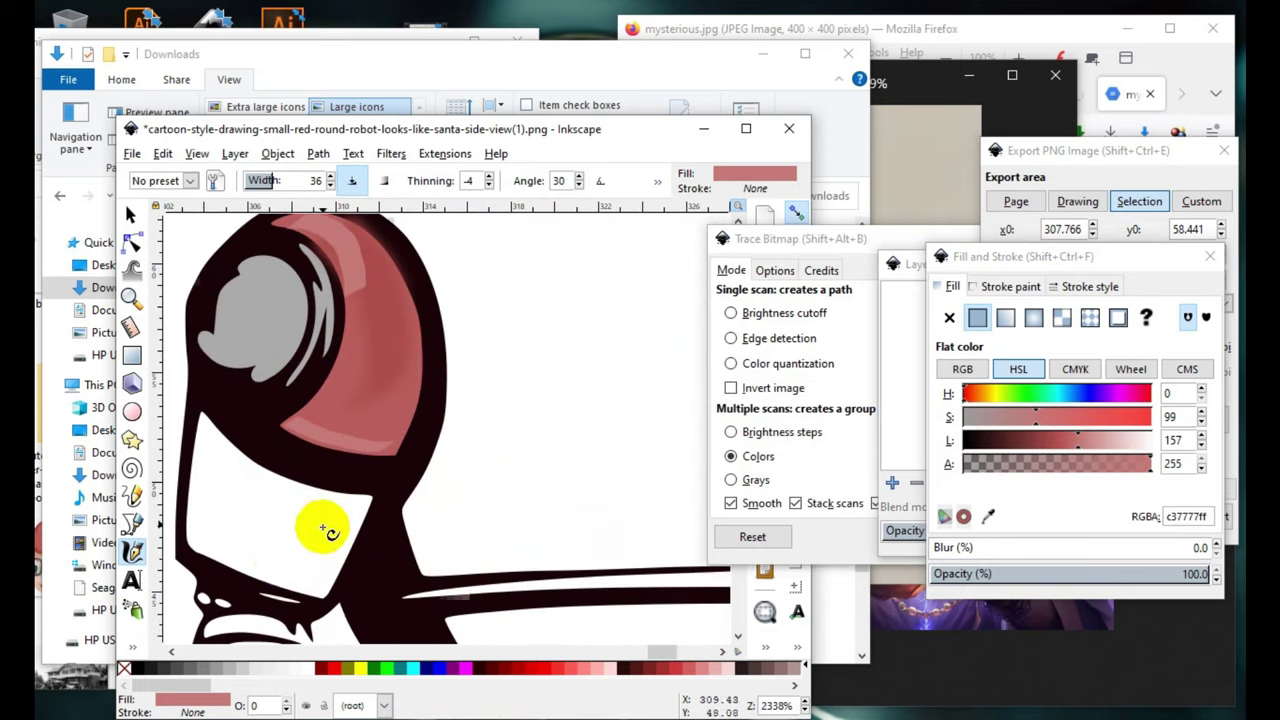
scroll(330, 530, "down", 2)
scroll(566, 535, "up", 1)
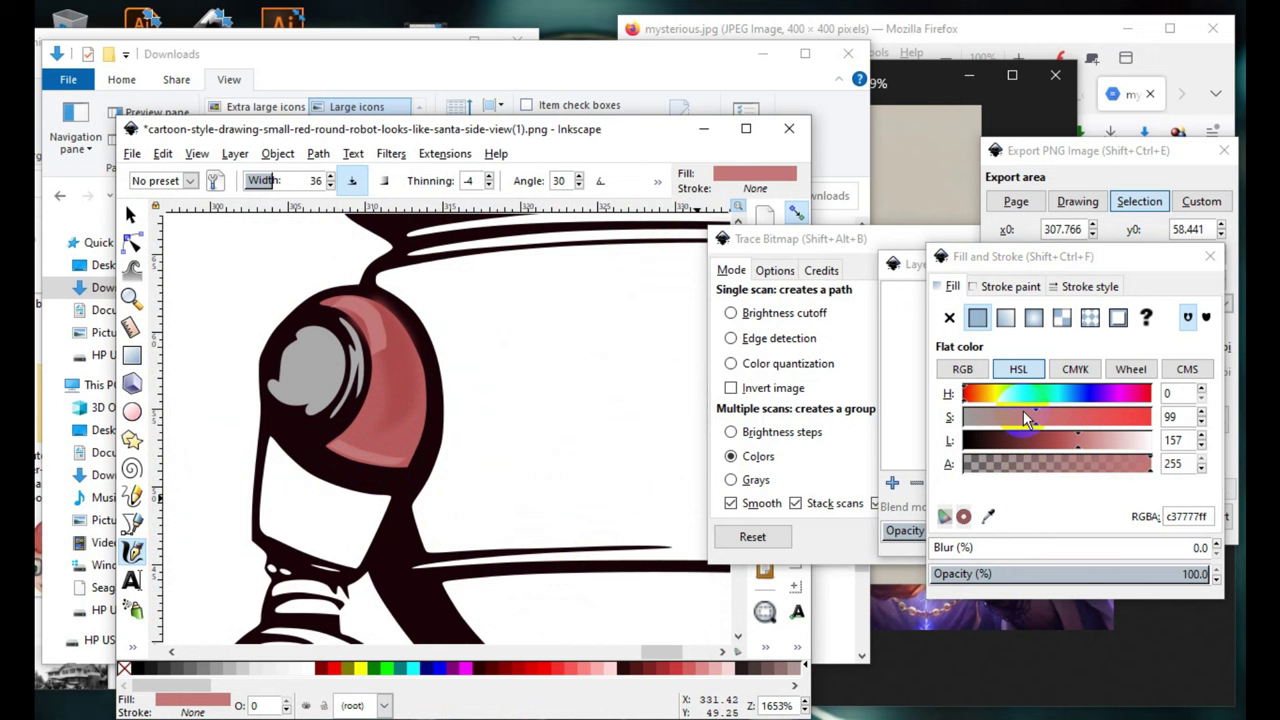
- Raise the highlight's saturation to 133 and blur it by 10.1, giving pink d06a6a
left_click(1054, 418)
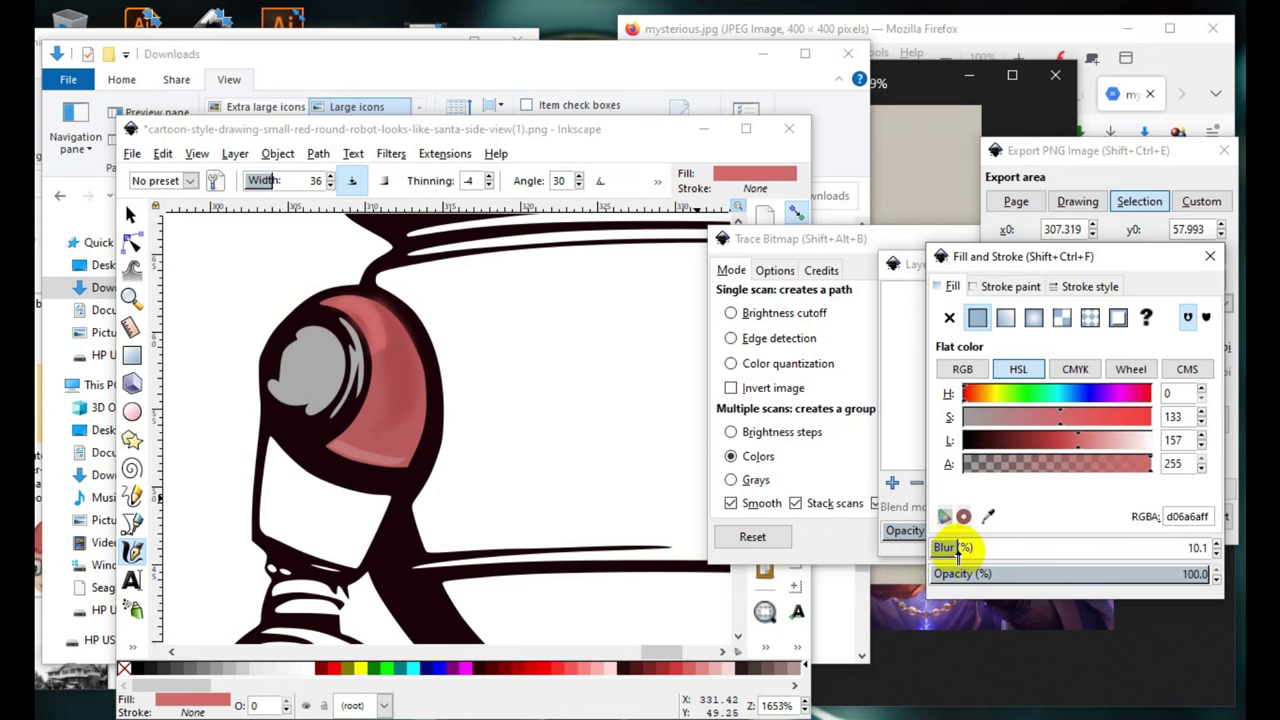
scroll(423, 443, "down", 1)
scroll(408, 451, "down", 1)
scroll(414, 429, "up", 1)
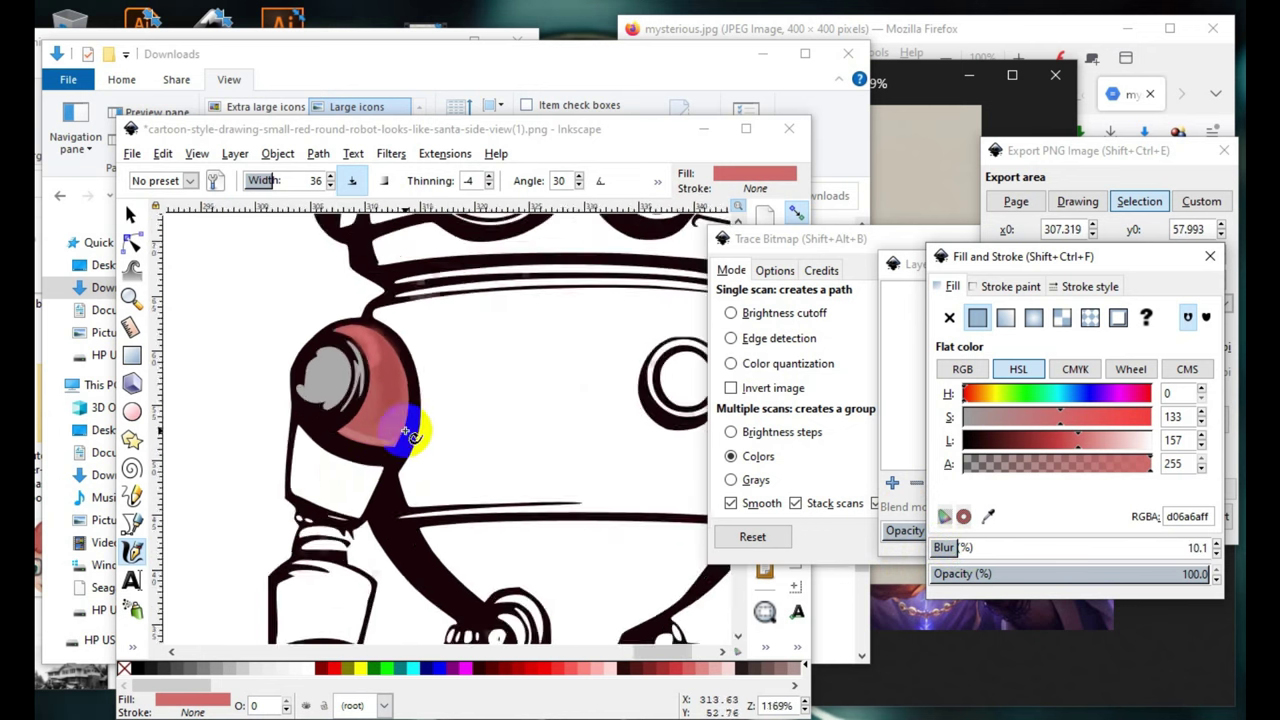
scroll(366, 489, "up", 1)
scroll(355, 493, "up", 1)
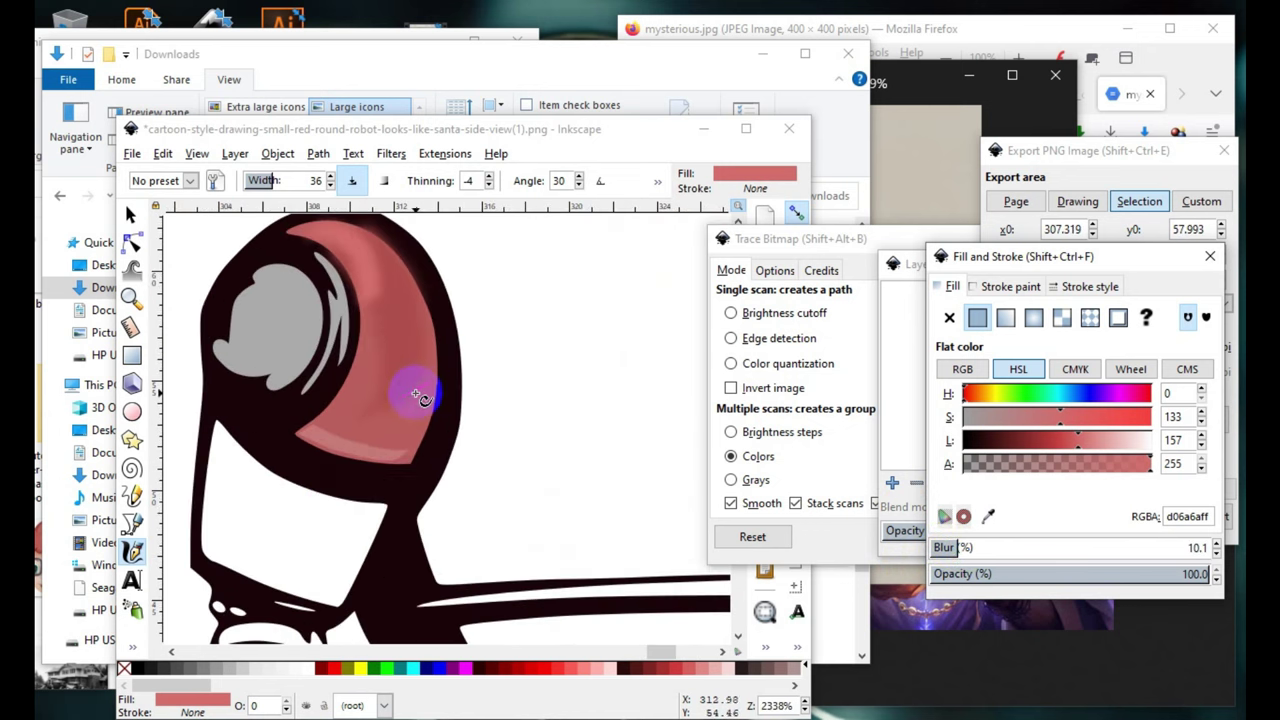
scroll(329, 457, "down", 3)
scroll(400, 457, "up", 2)
left_click(347, 497)
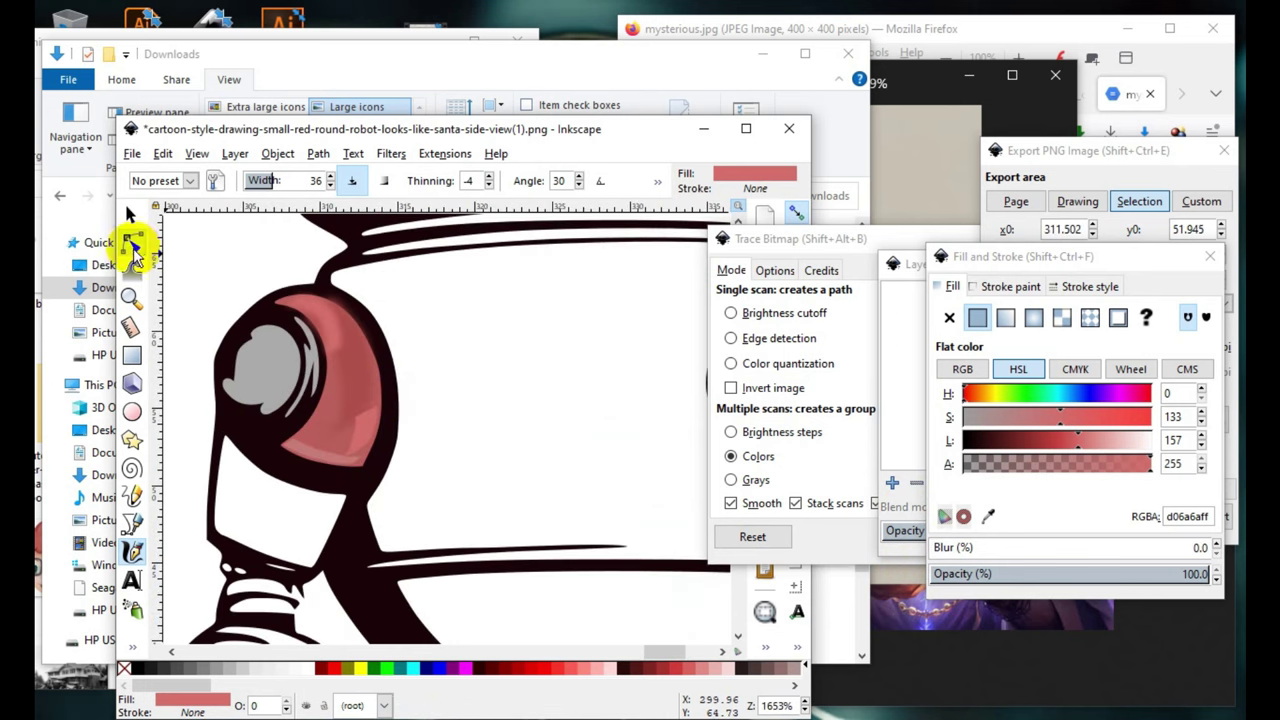
left_click(130, 243)
- Bucket-fill the chest port's ring red (b63939) and lower it beneath the dark outline
left_click_drag(1060, 439, 1052, 439)
left_click(547, 425)
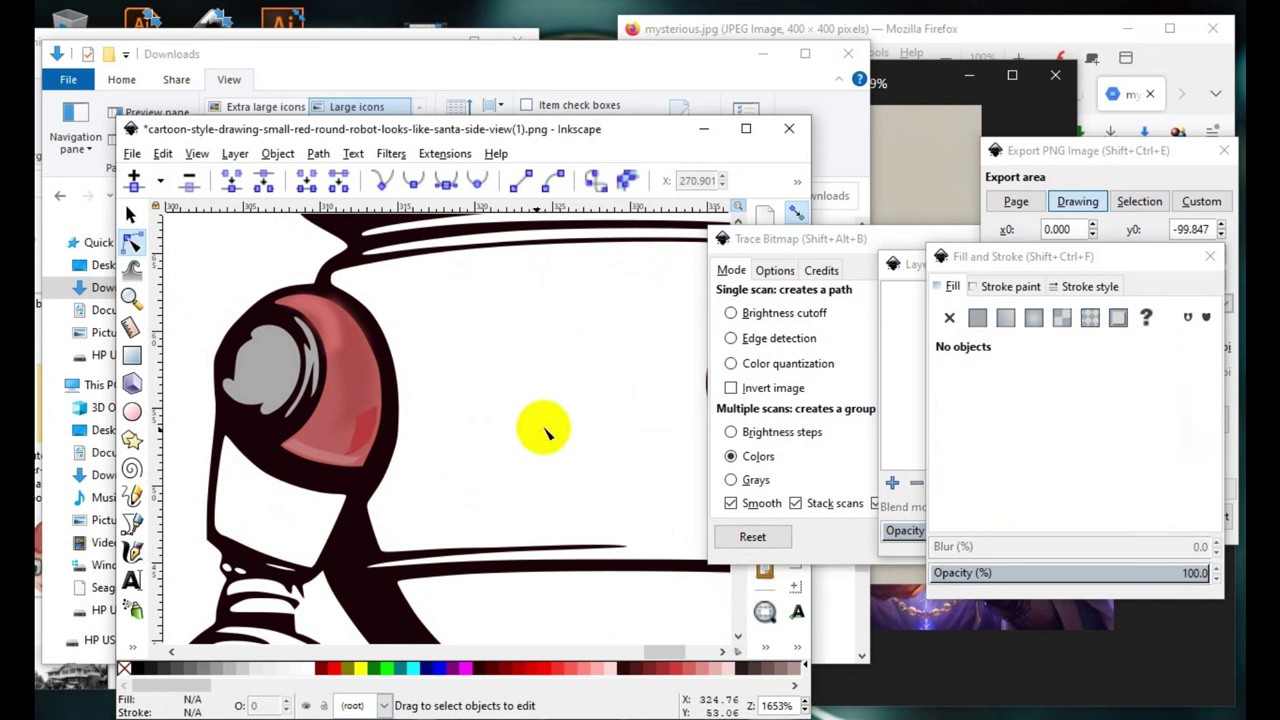
scroll(405, 405, "down", 4)
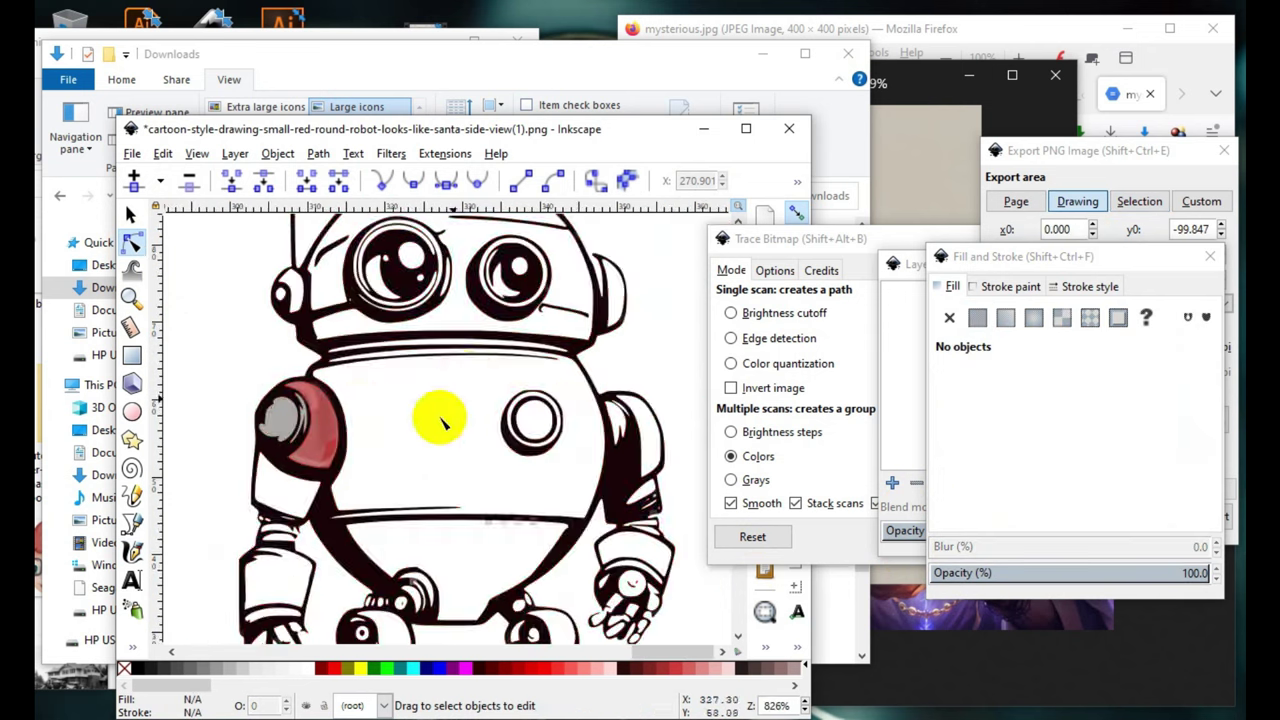
scroll(505, 435, "up", 4)
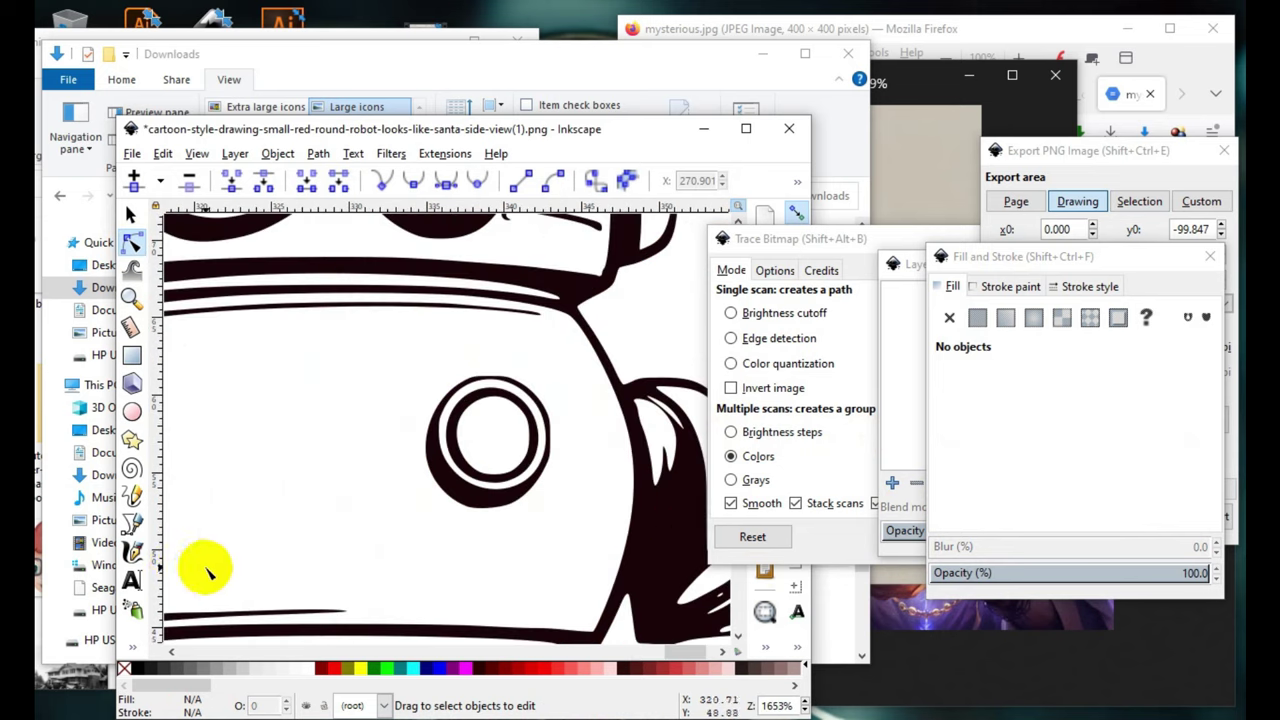
left_click(137, 645)
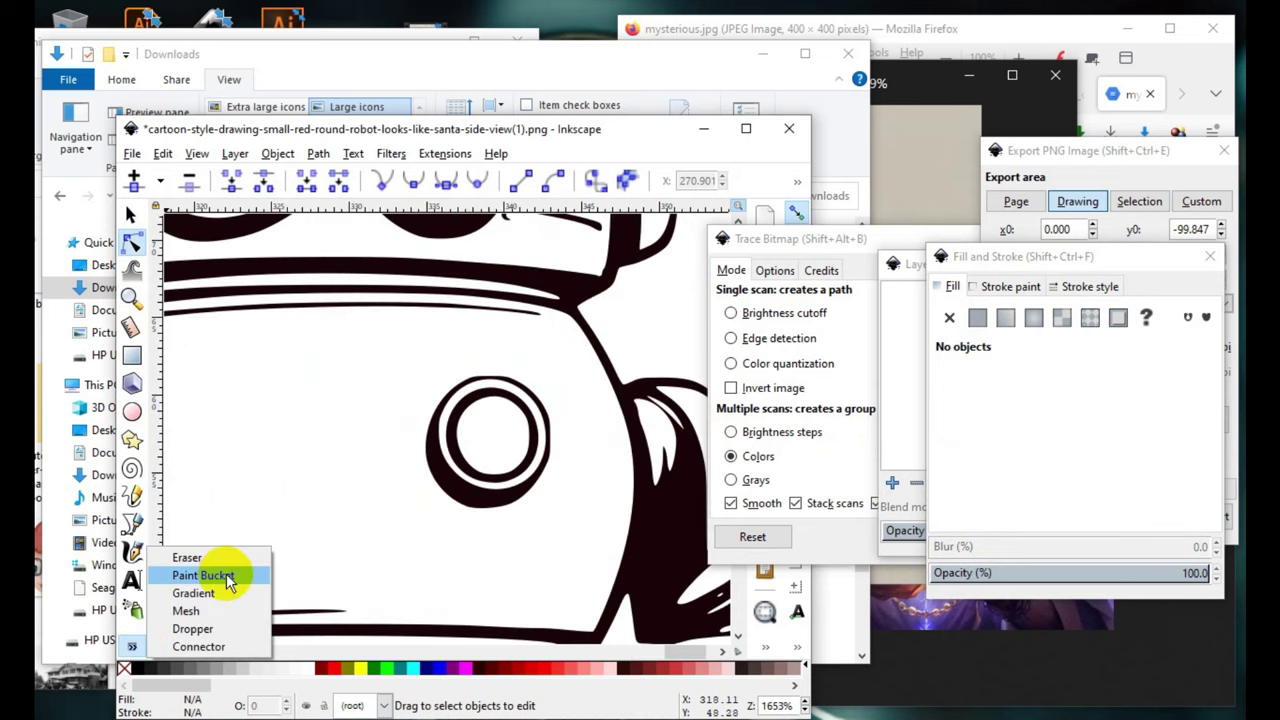
left_click(222, 573)
scroll(520, 440, "up", 1)
scroll(522, 432, "up", 2)
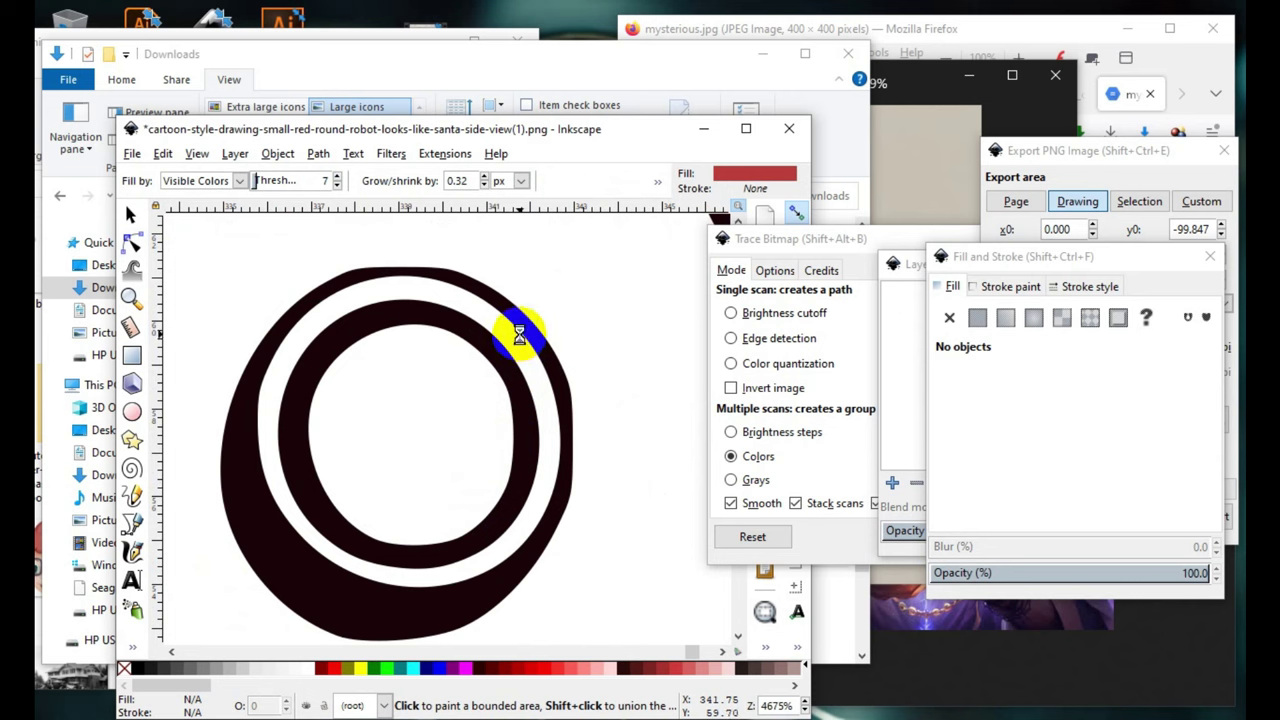
scroll(519, 335, "down", 5)
scroll(560, 400, "up", 2)
scroll(586, 329, "up", 1)
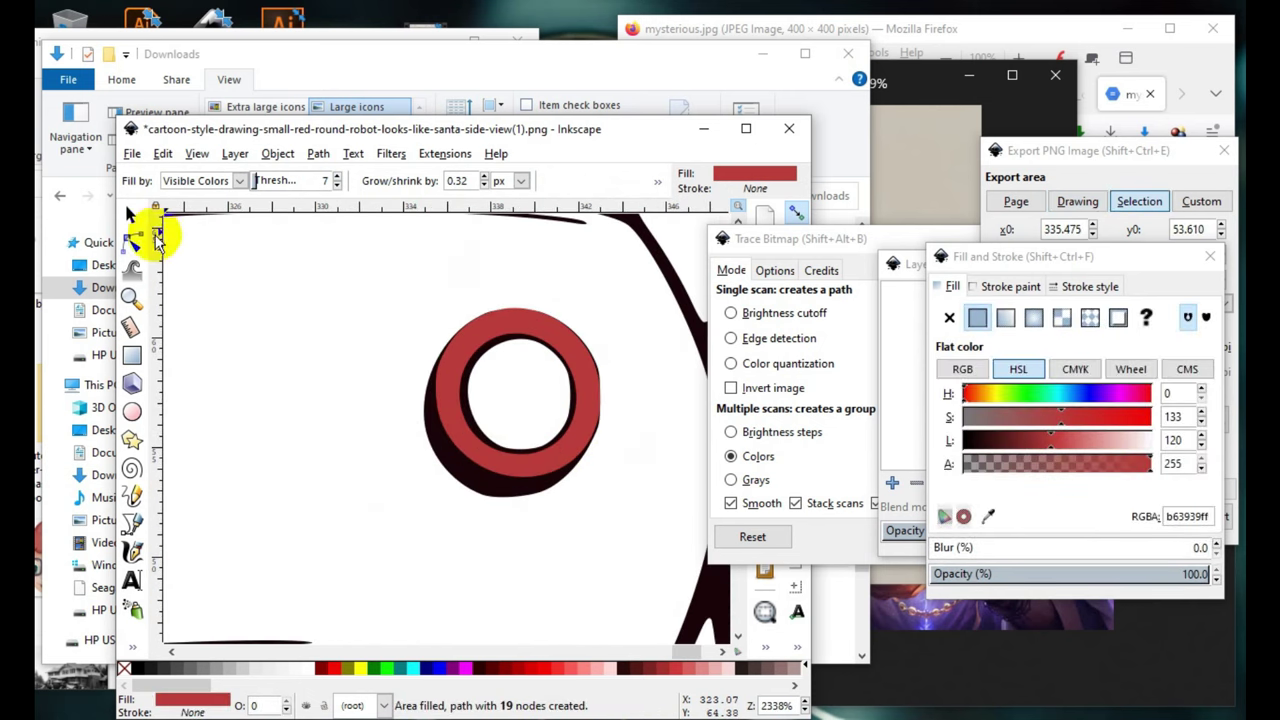
left_click(130, 215)
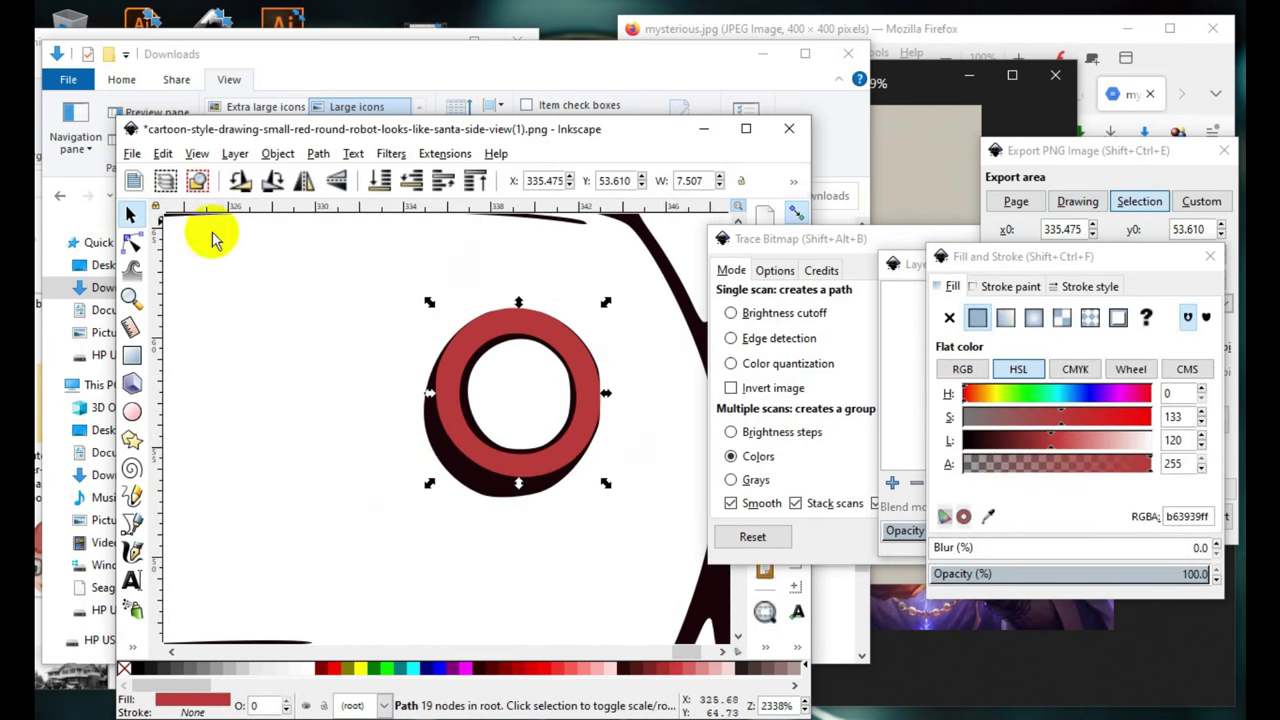
left_click(375, 181)
left_click(300, 512)
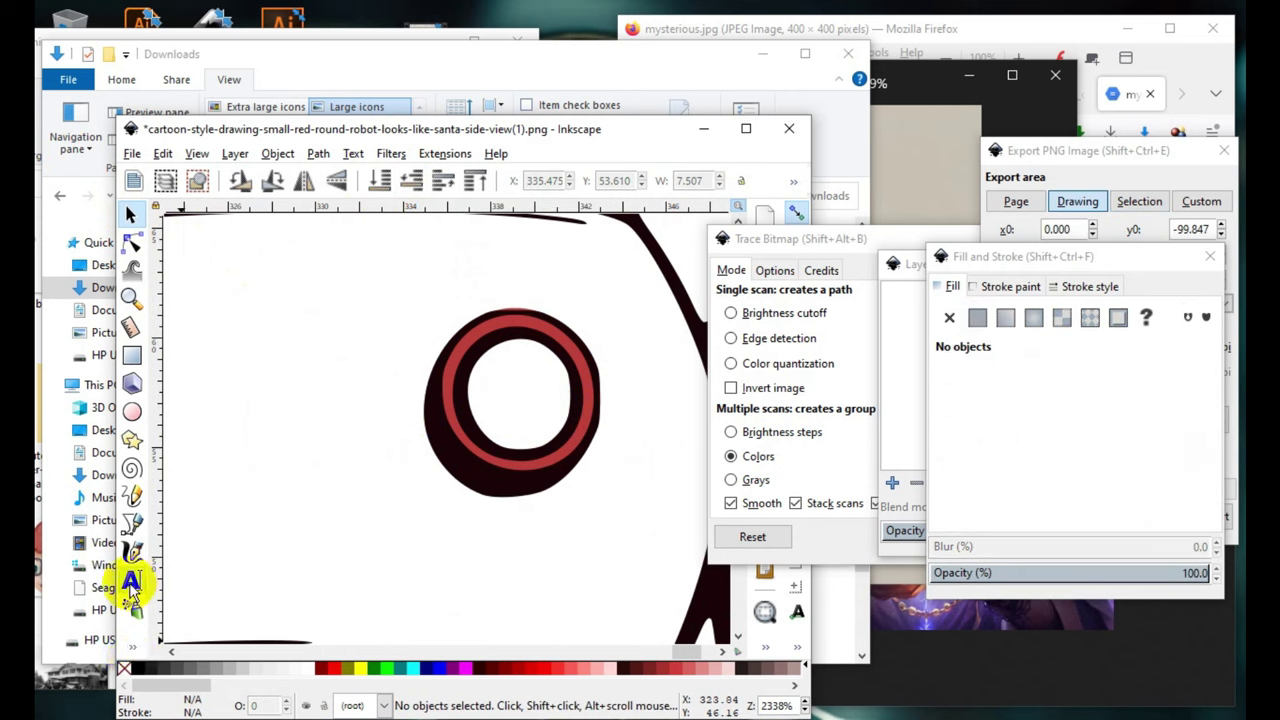
- Bucket-fill the inner circle and darken it to 972f2f with Lightness about 99
left_click(131, 645)
left_click(237, 588)
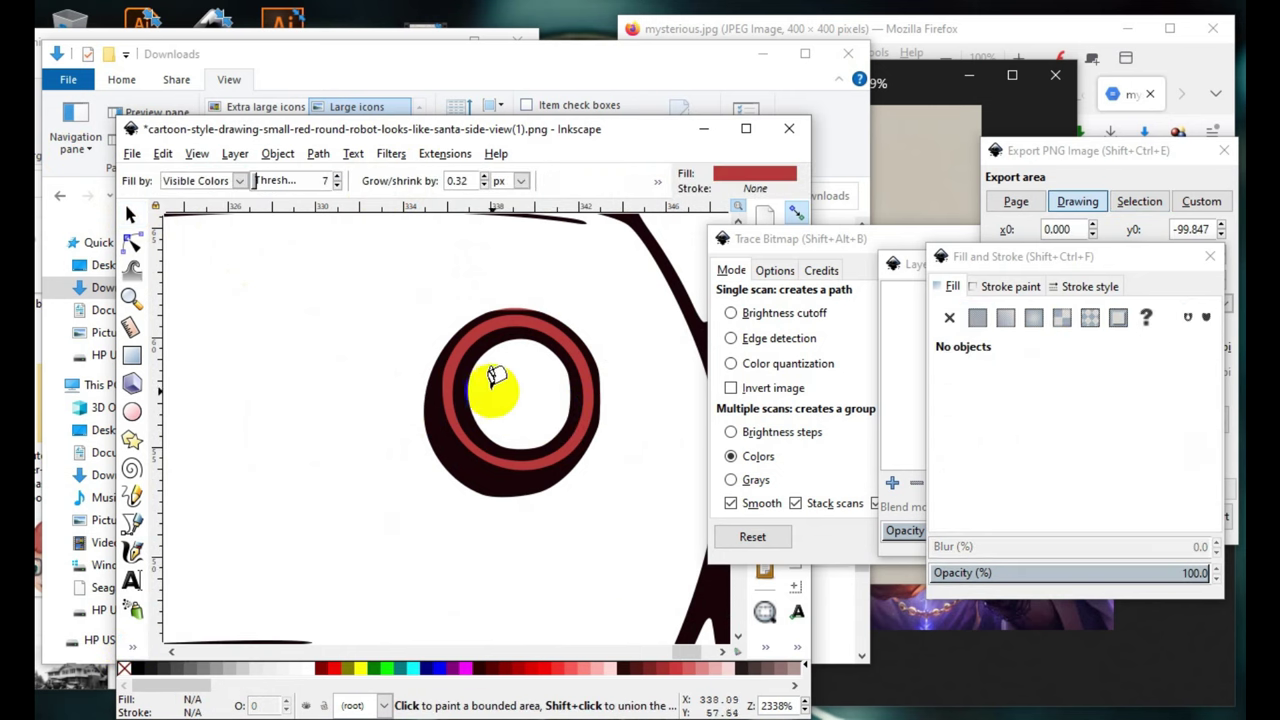
left_click(497, 383)
left_click(1043, 447)
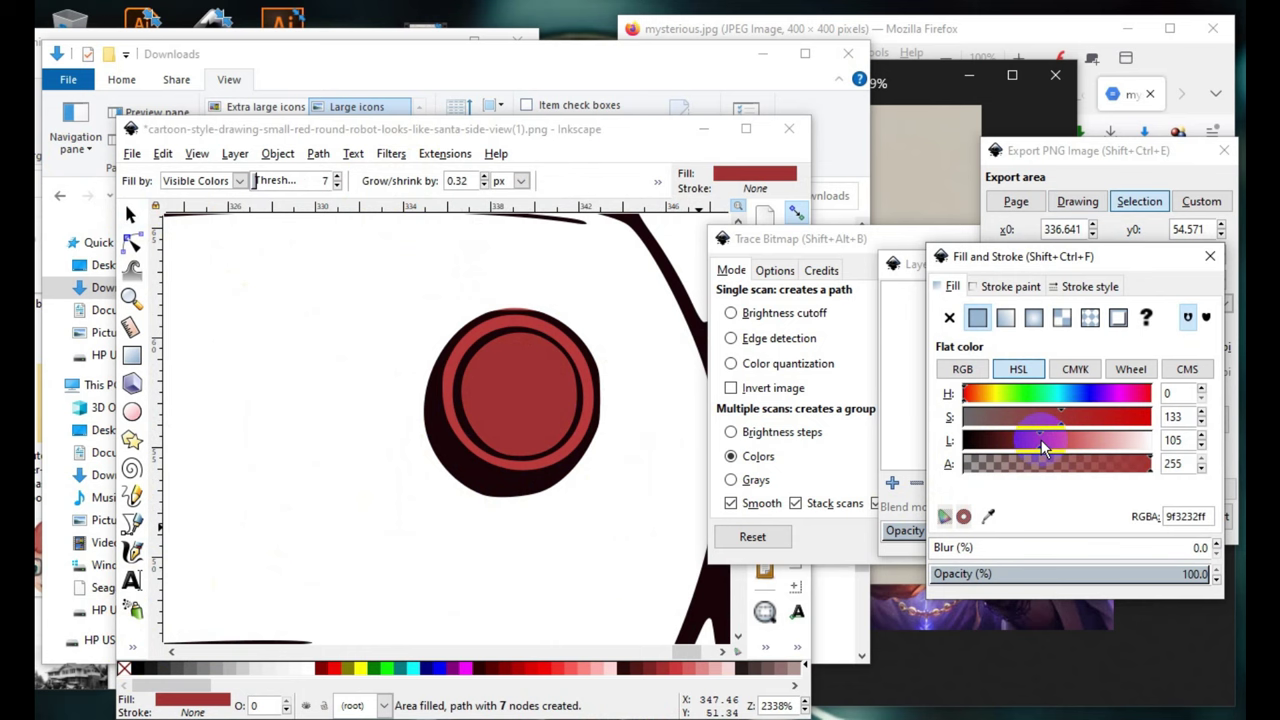
middle_click(537, 363)
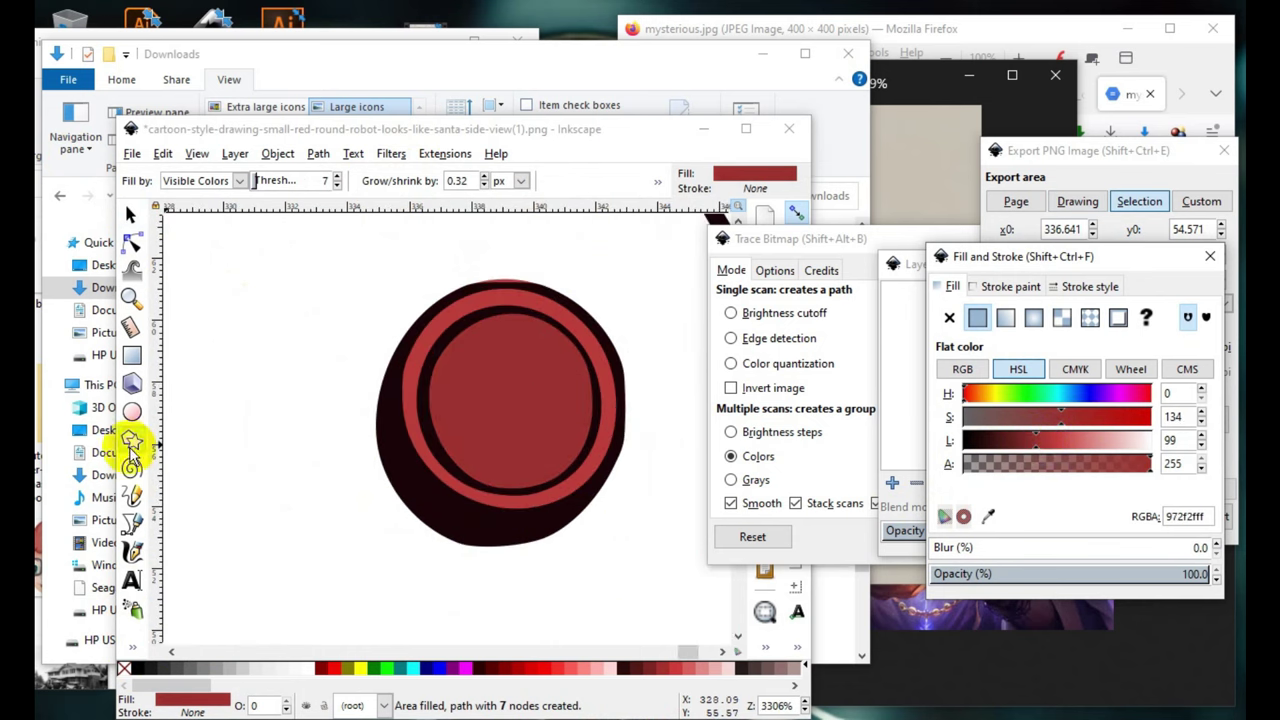
- Draw a calligraphic highlight stroke along the upper-right edge of the chest port's ring
left_click(133, 553)
middle_click(622, 340)
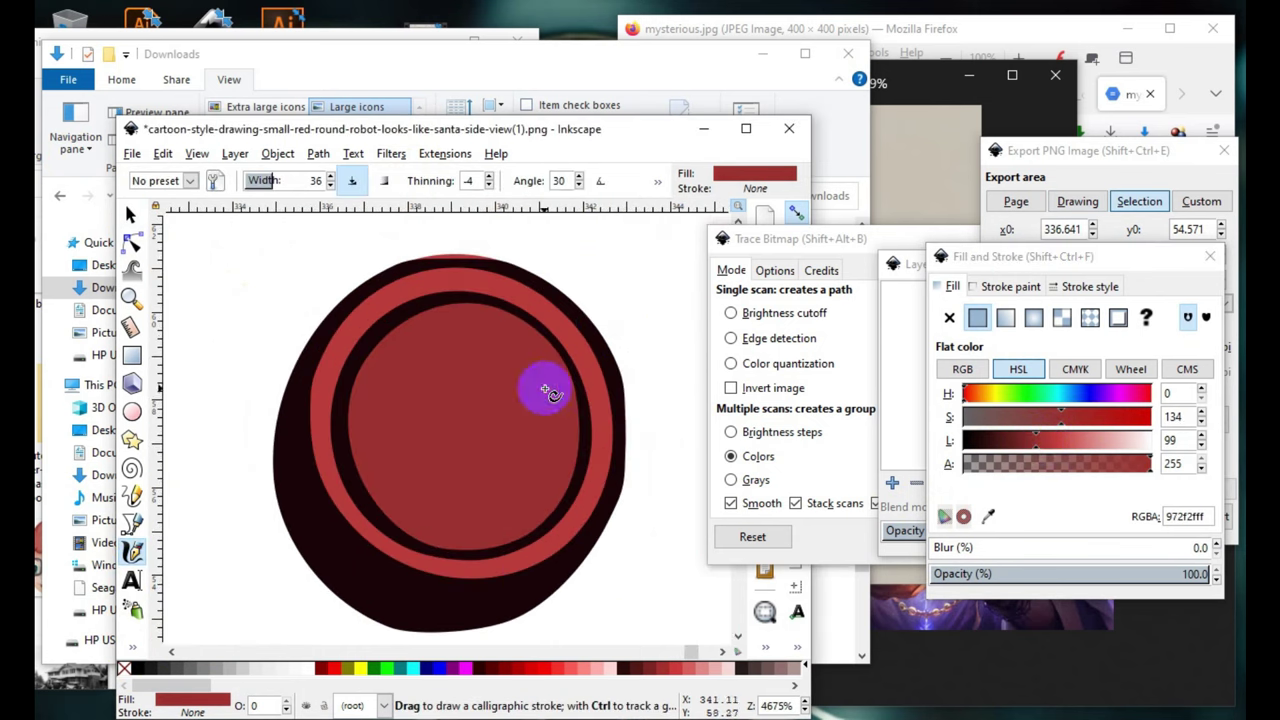
middle_click(540, 314)
middle_click(512, 297)
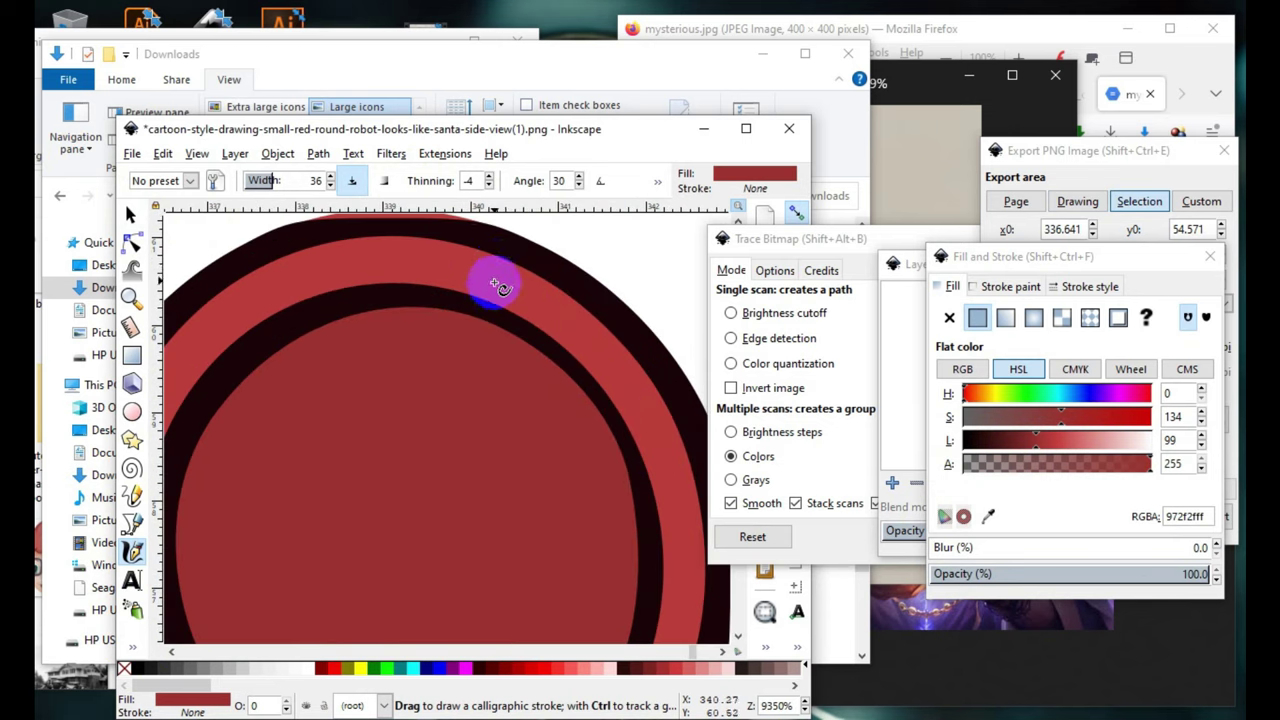
left_click_drag(520, 295, 608, 386)
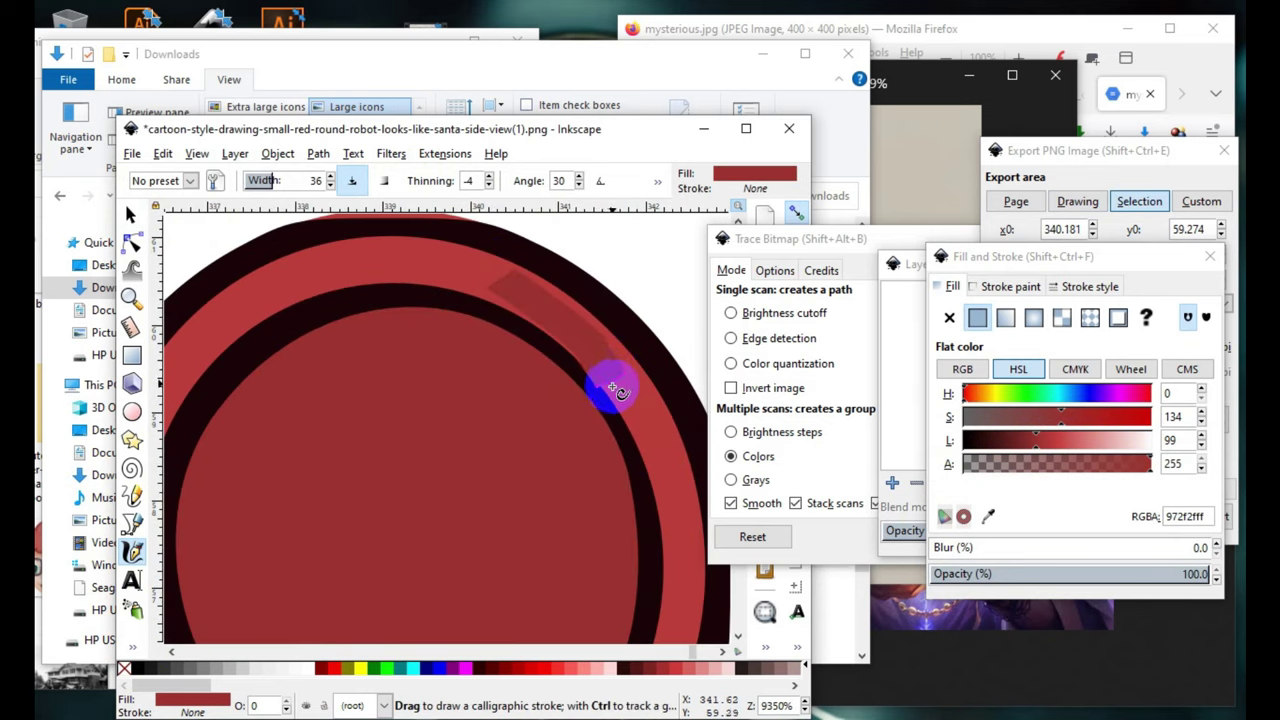
middle_click(610, 395, "shift")
middle_click(645, 470, "shift")
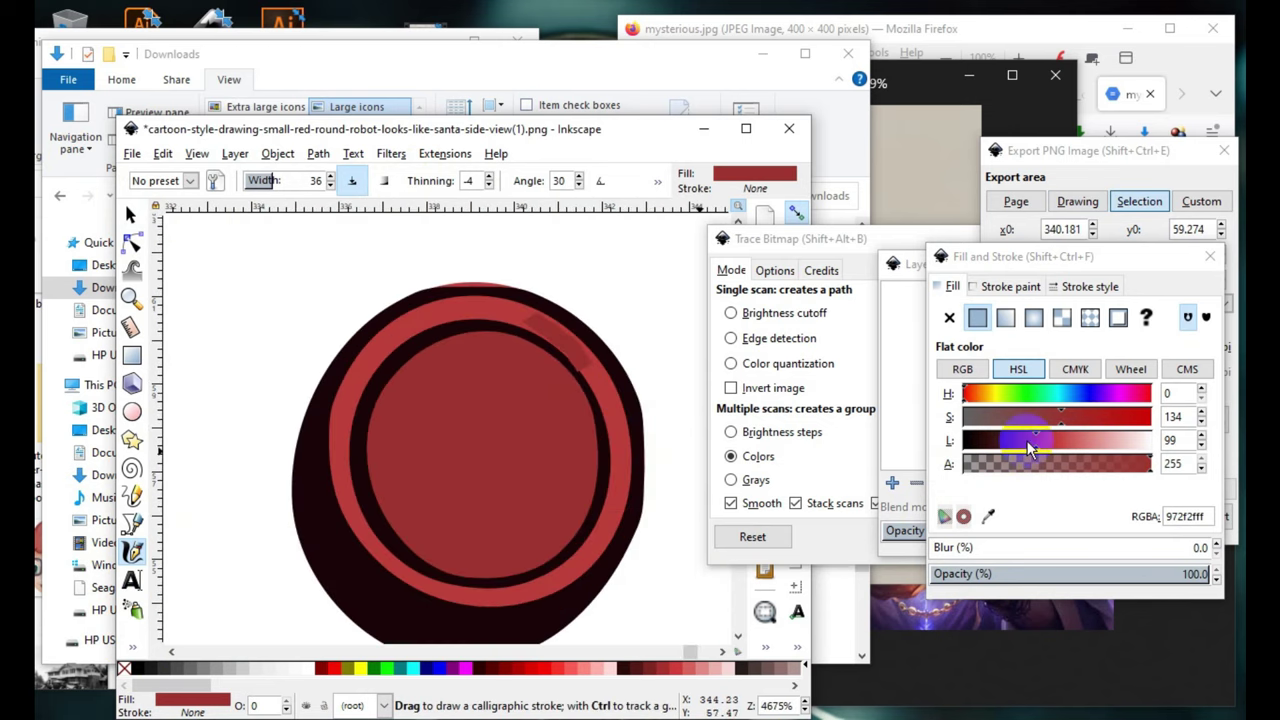
- Lighten the colour to ce6161, set a blur, and stroke along the ring's lower edge
left_click(1062, 440)
left_click_drag(1066, 448, 1075, 442)
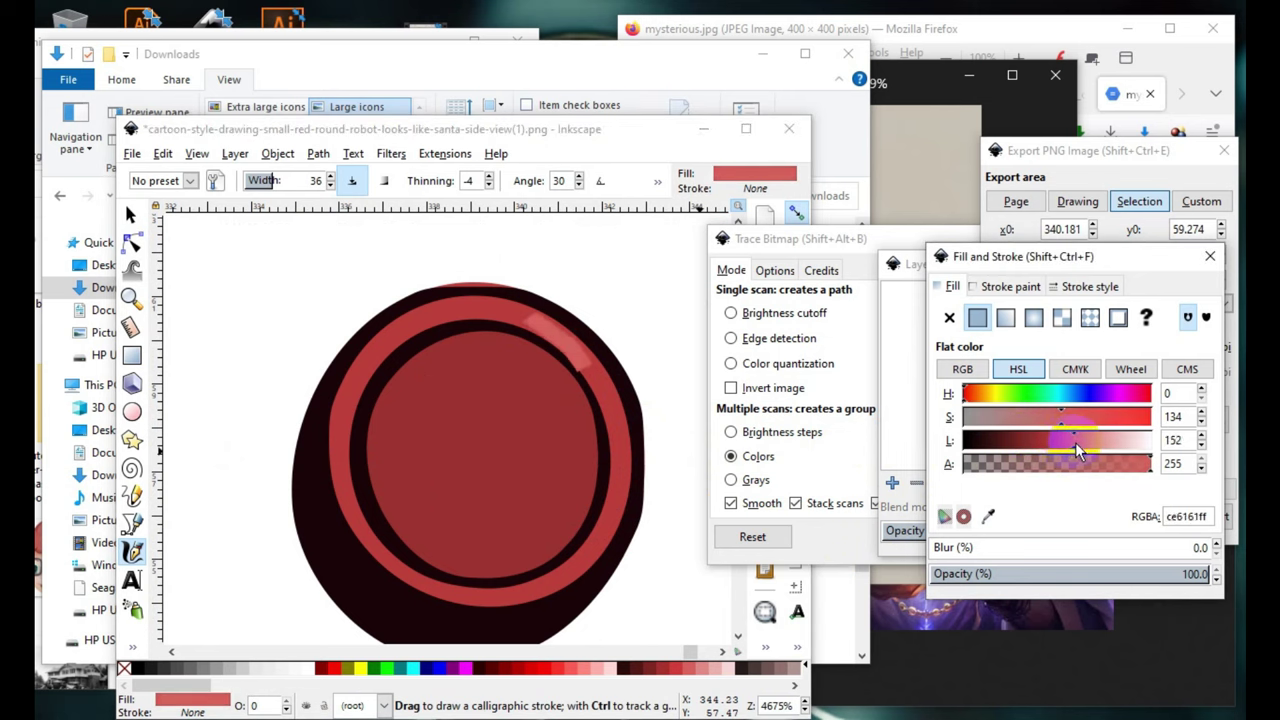
left_click(958, 548)
middle_click(573, 418, "shift")
middle_click(596, 443)
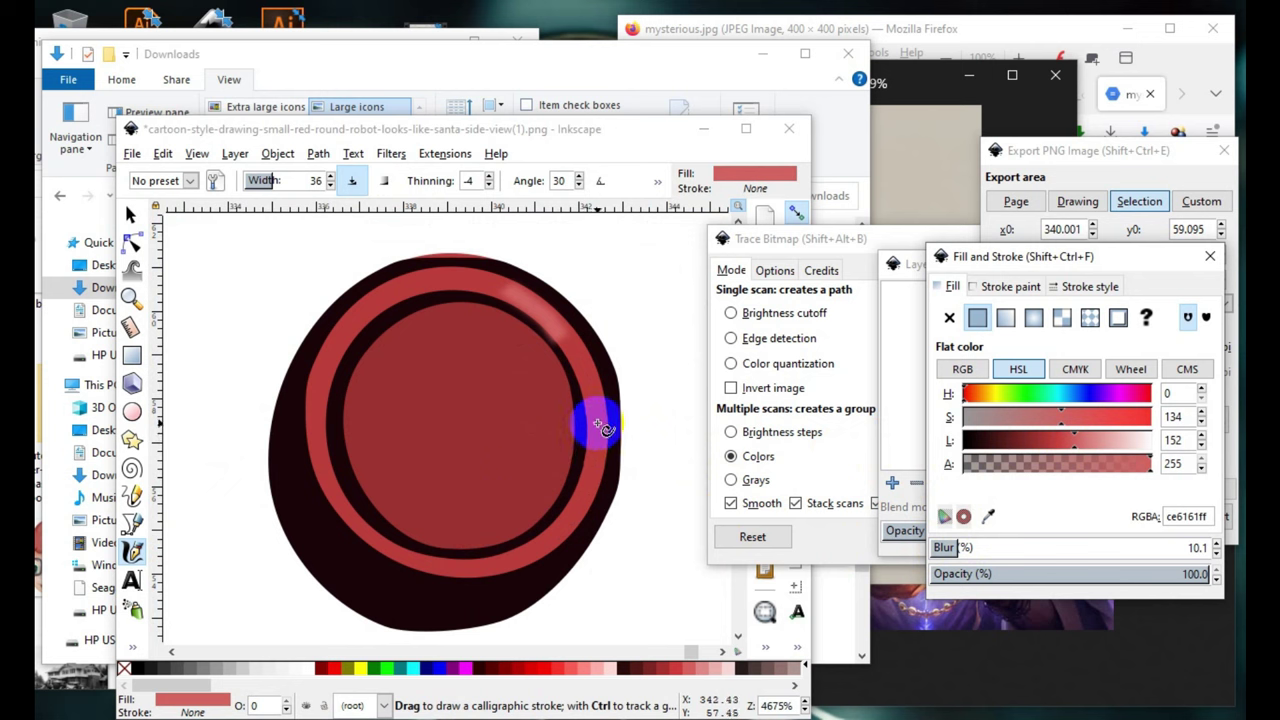
left_click(600, 428)
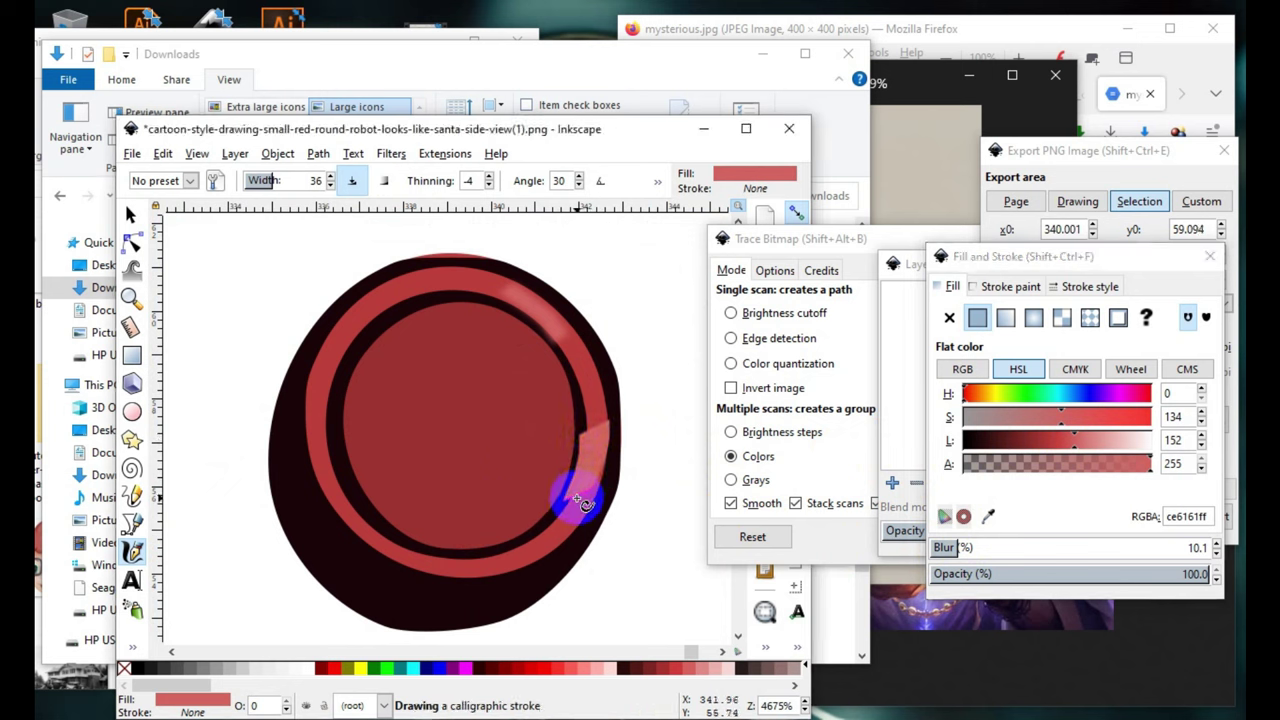
left_click_drag(510, 560, 395, 556)
middle_click(443, 420, "shift")
middle_click(229, 457)
middle_click(467, 638, "shift")
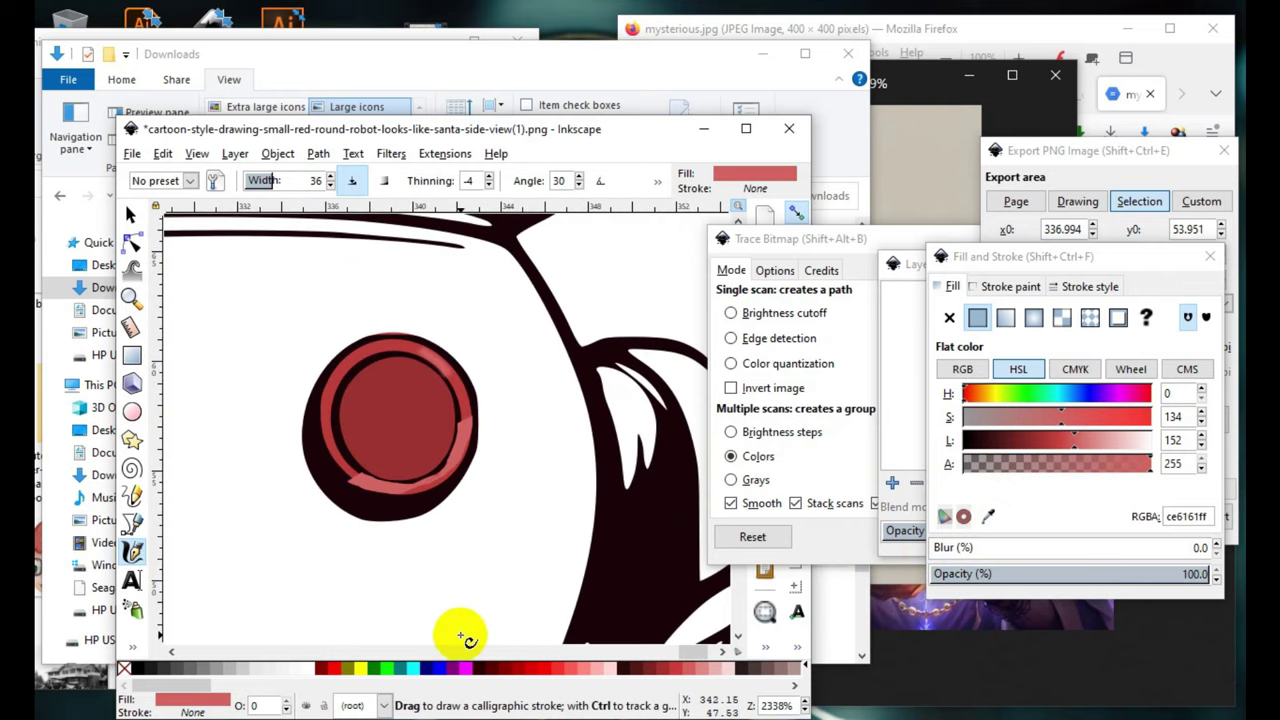
middle_click(315, 450)
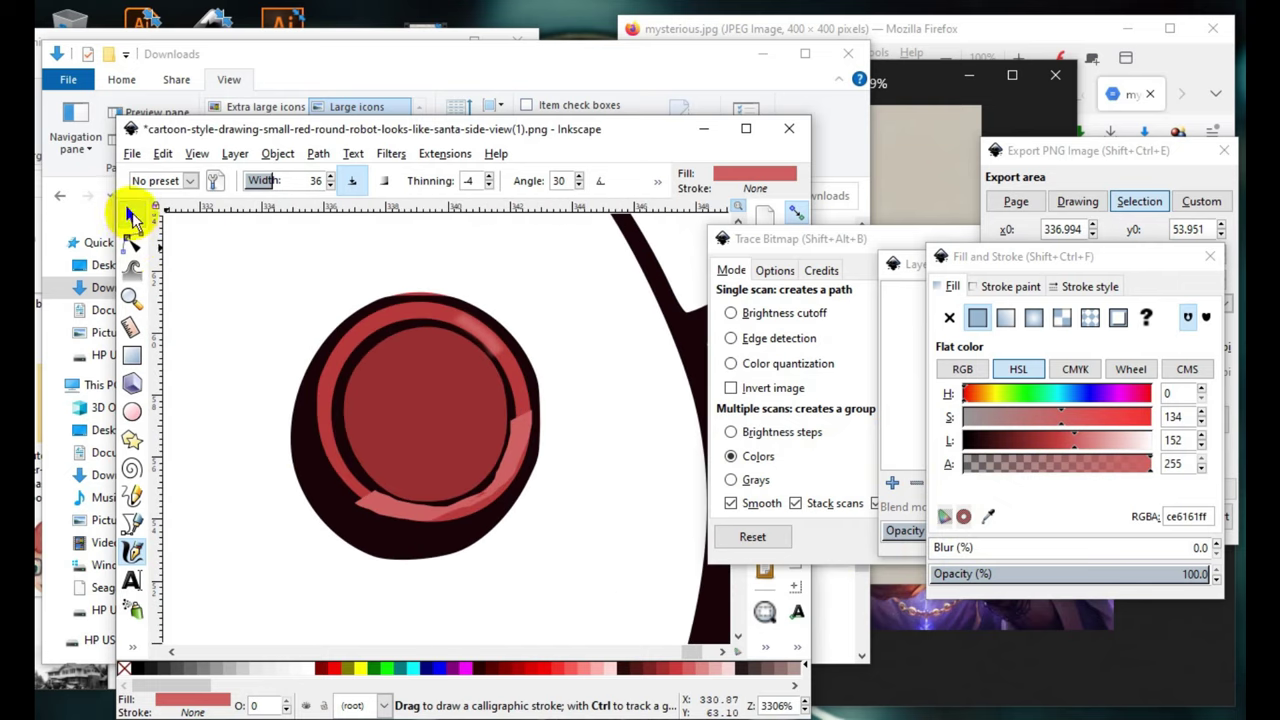
- Blur the chest port's newest lower-edge highlight stroke by 5.7%
left_click(131, 215)
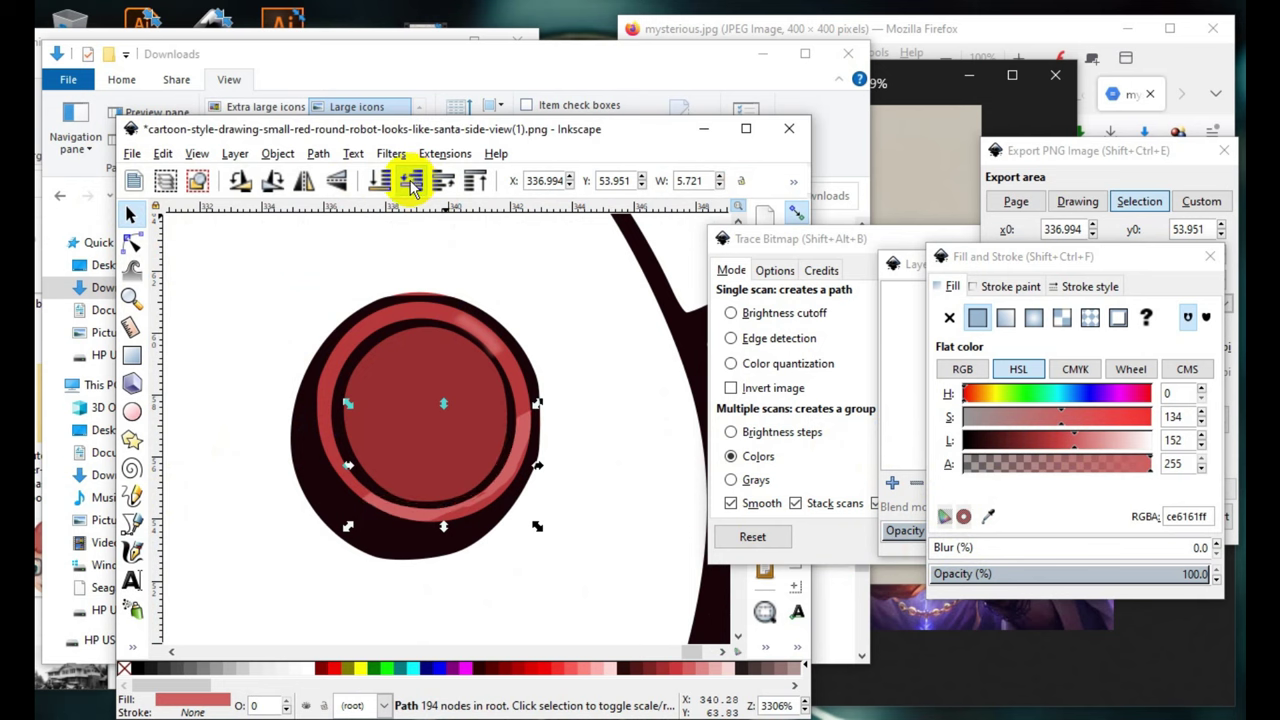
left_click(943, 548)
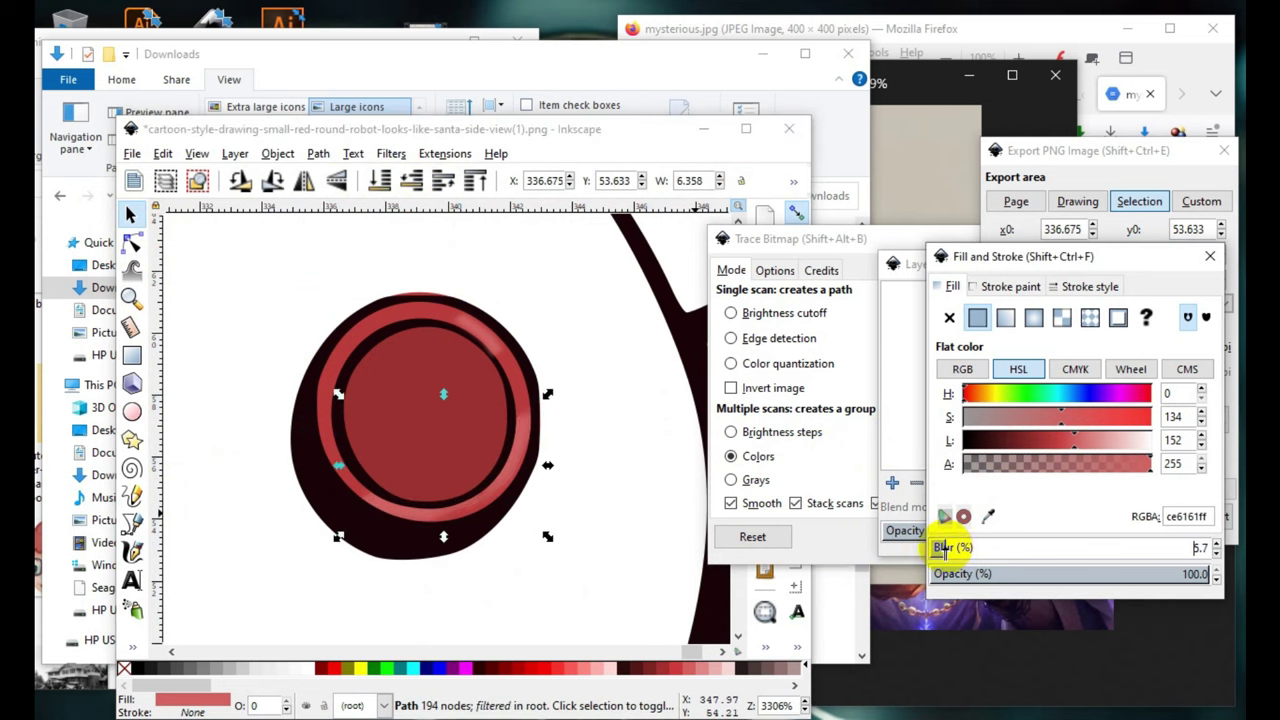
scroll(543, 471, "down", 5)
scroll(528, 471, "up", 2)
left_click(452, 474)
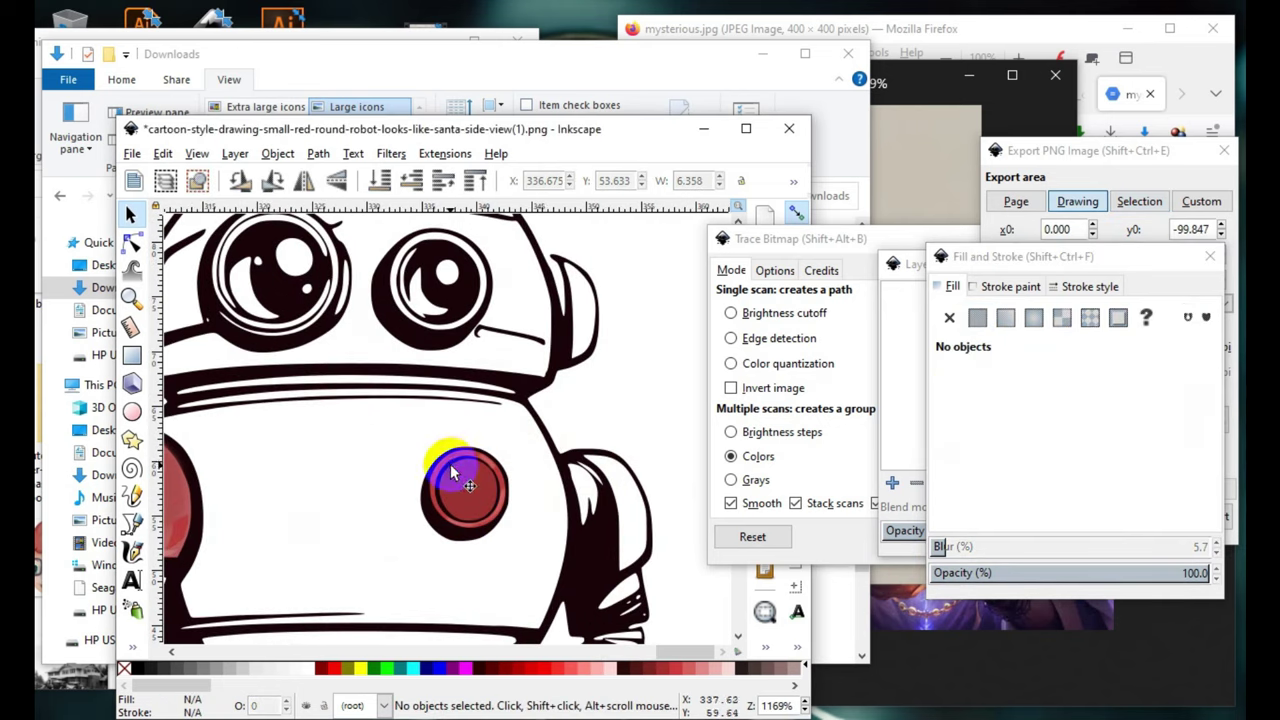
scroll(440, 510, "up", 3)
scroll(471, 531, "down", 4)
scroll(486, 414, "up", 1)
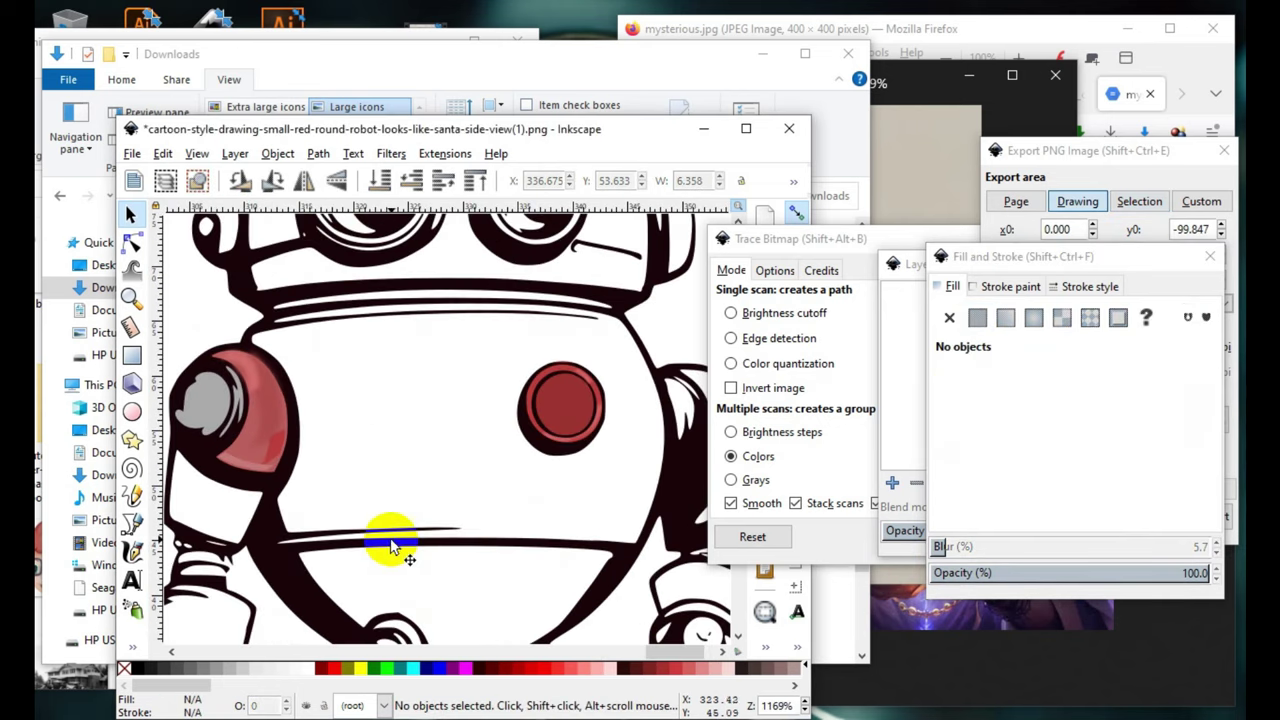
- Raise the left piece's pink highlight saturation to 156, making it brighter red d14242
scroll(248, 439, "up", 1)
scroll(252, 392, "down", 4)
scroll(259, 525, "up", 4)
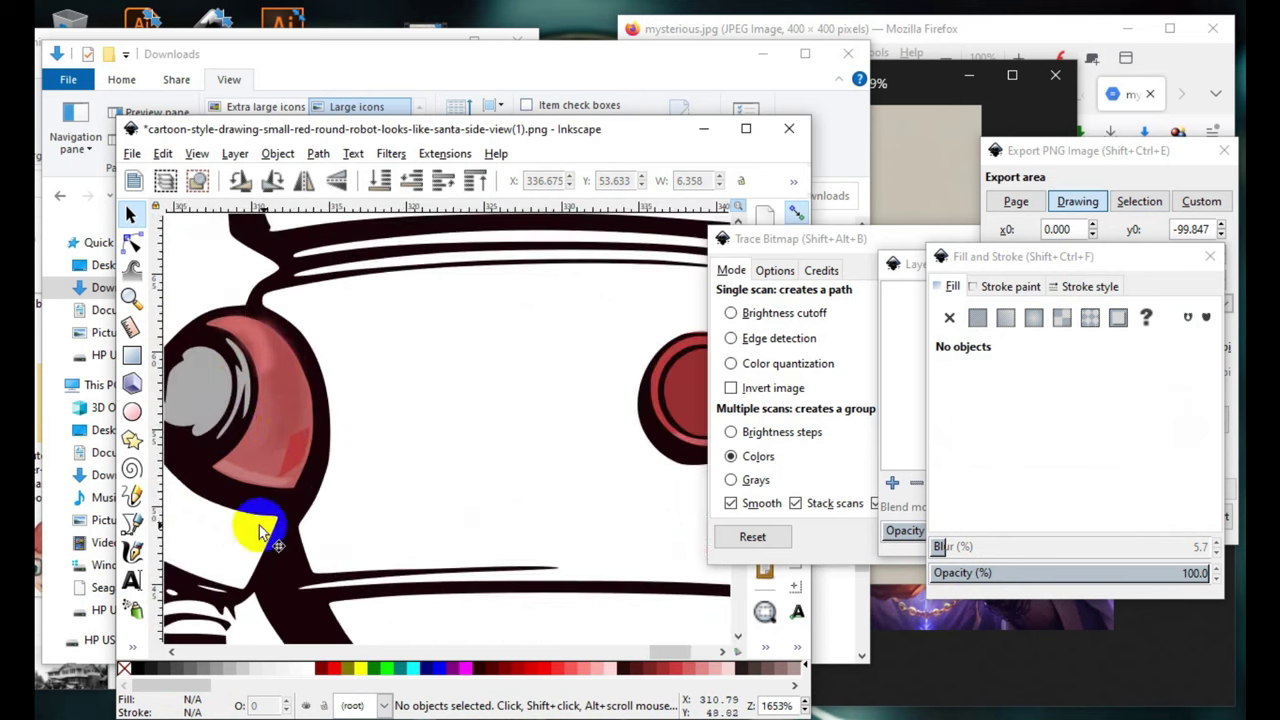
left_click(279, 403)
scroll(267, 443, "down", 1)
scroll(267, 443, "up", 3)
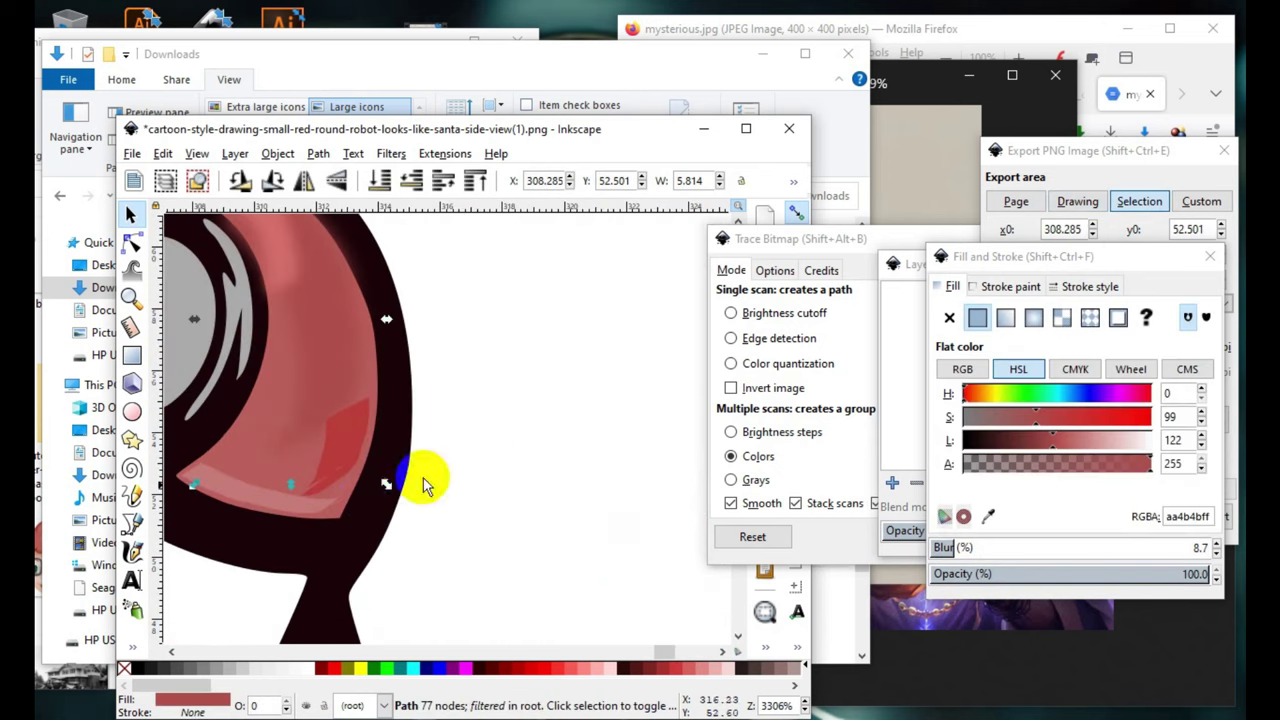
key("Escape")
left_click(279, 487)
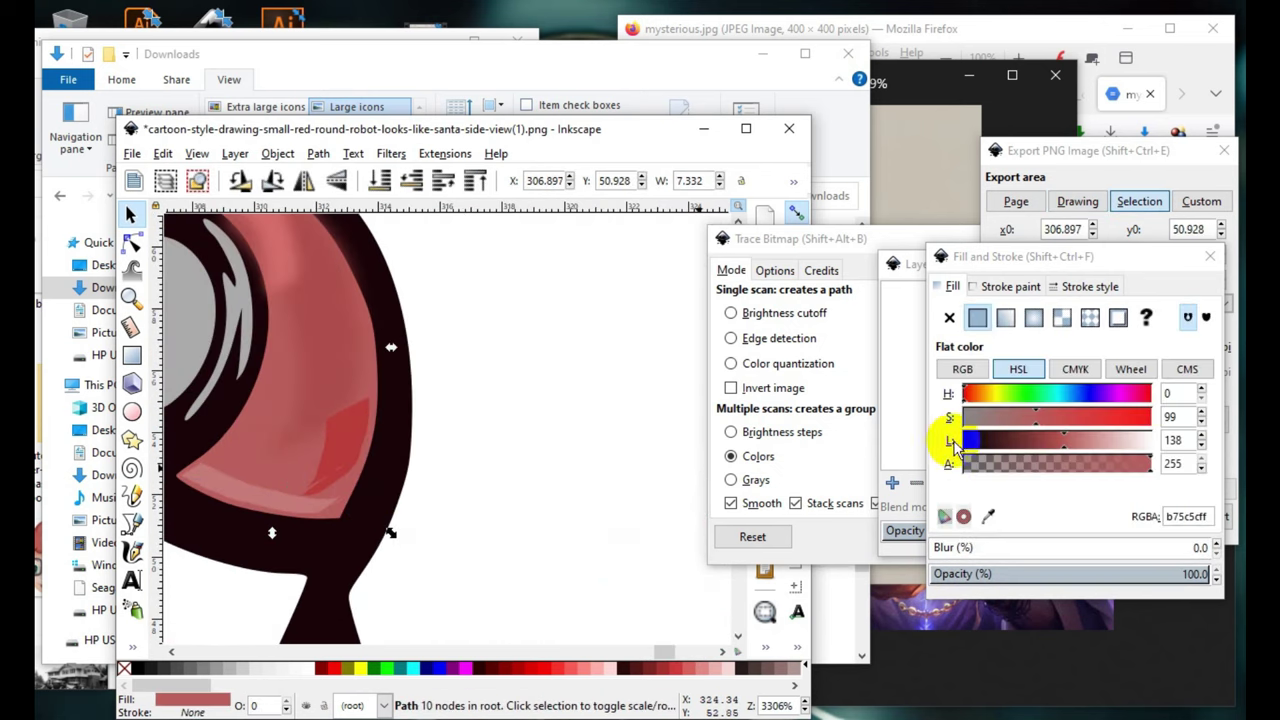
left_click(1069, 420)
scroll(264, 400, "down", 4)
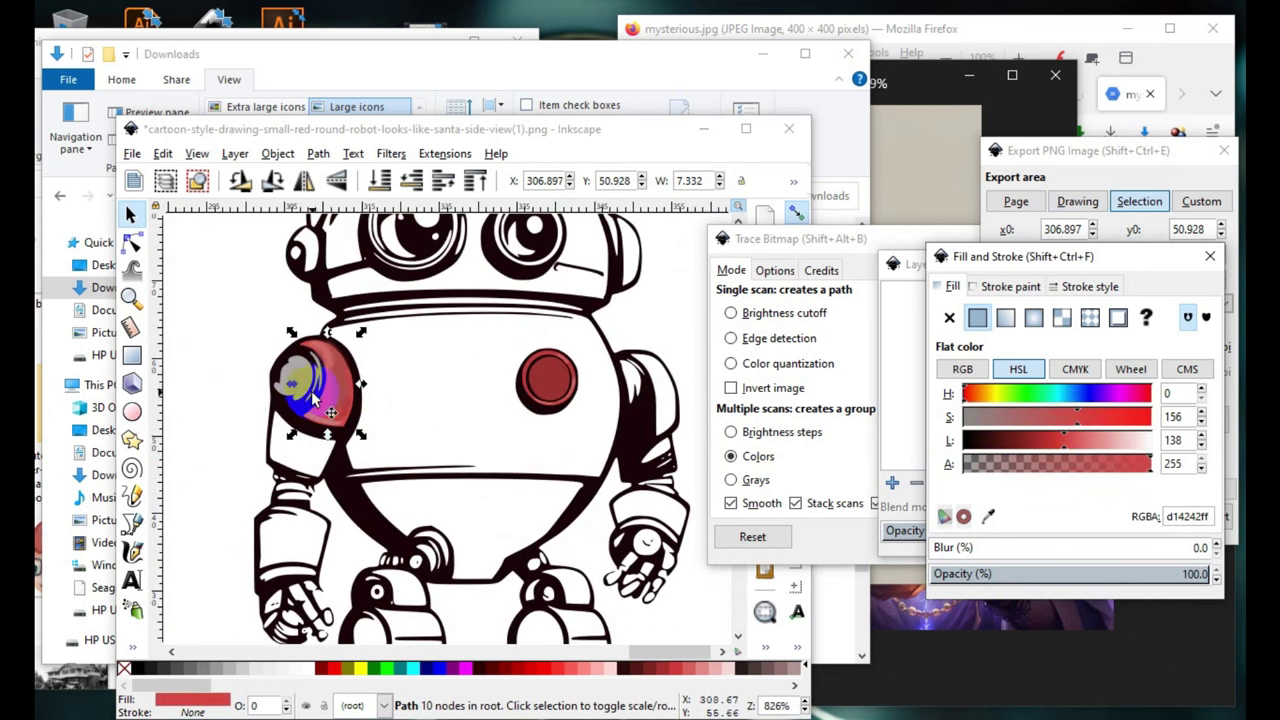
scroll(380, 440, "up", 1)
scroll(303, 432, "down", 1)
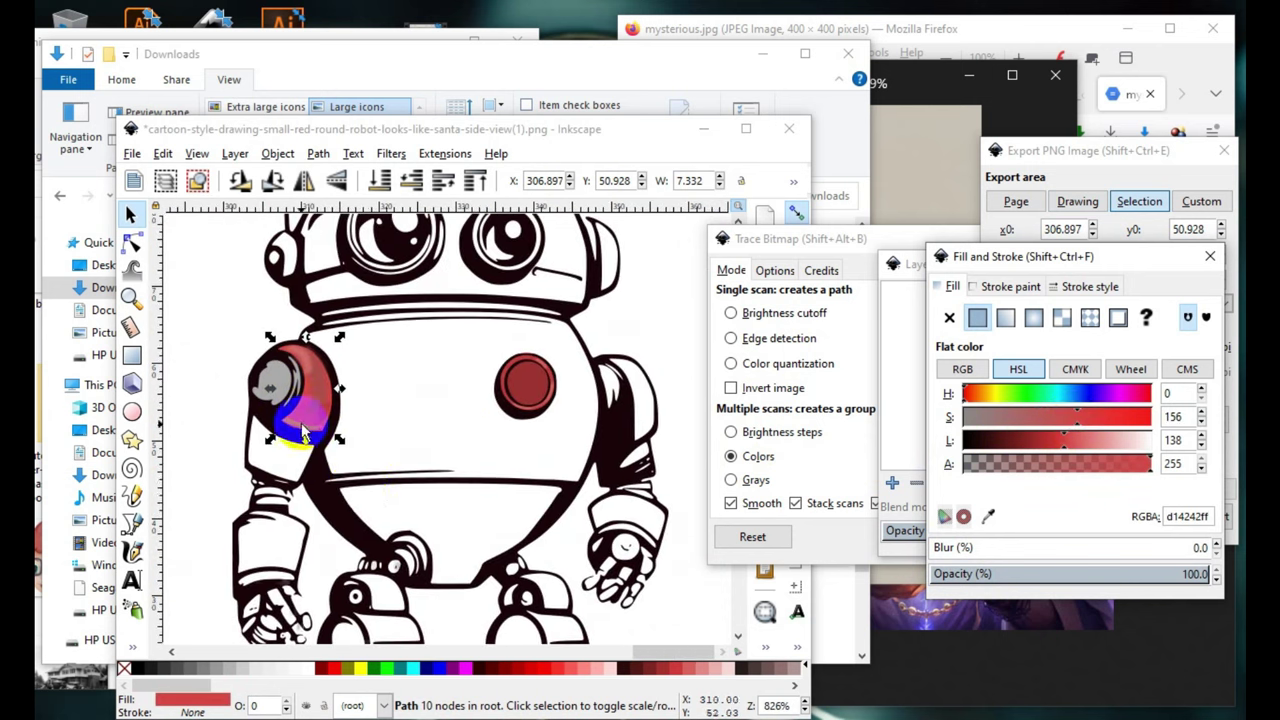
left_click(199, 370)
scroll(540, 390, "up", 3)
scroll(440, 400, "down", 3)
scroll(436, 441, "up", 2)
scroll(436, 441, "down", 1)
scroll(428, 466, "up", 1)
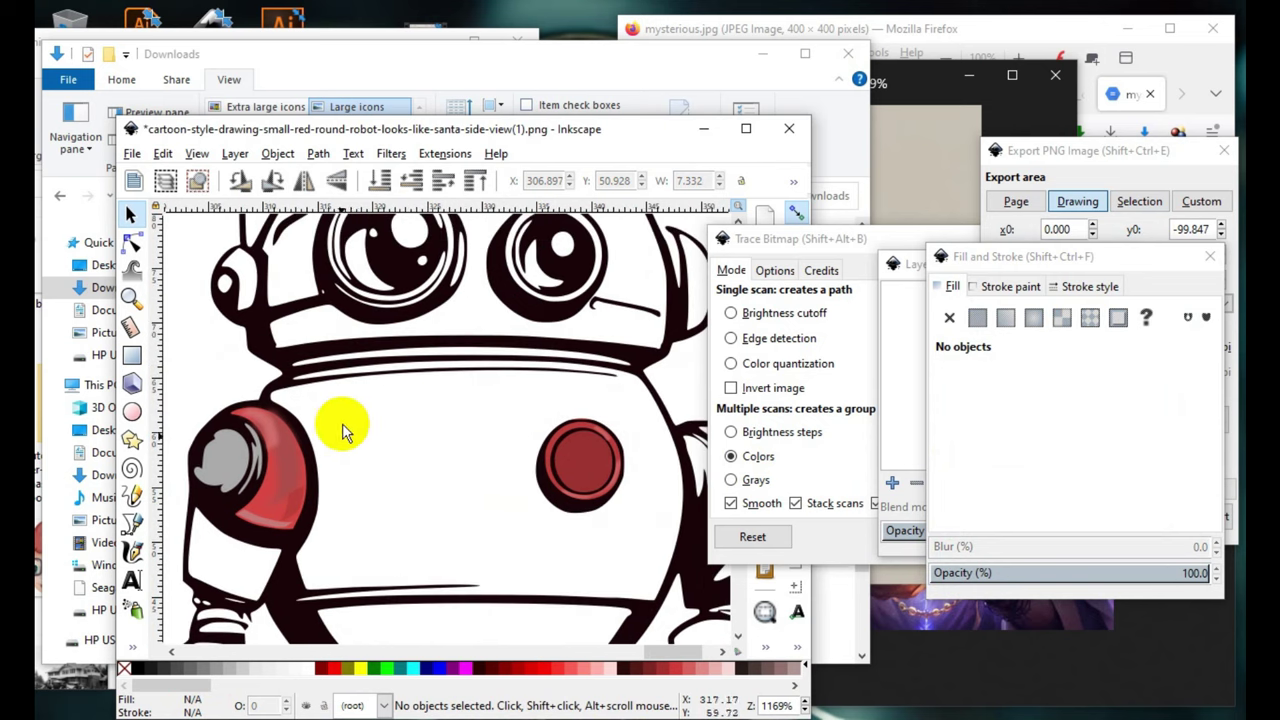
scroll(345, 470, "down", 1)
scroll(320, 530, "up", 1)
scroll(275, 490, "up", 2)
scroll(300, 420, "down", 1)
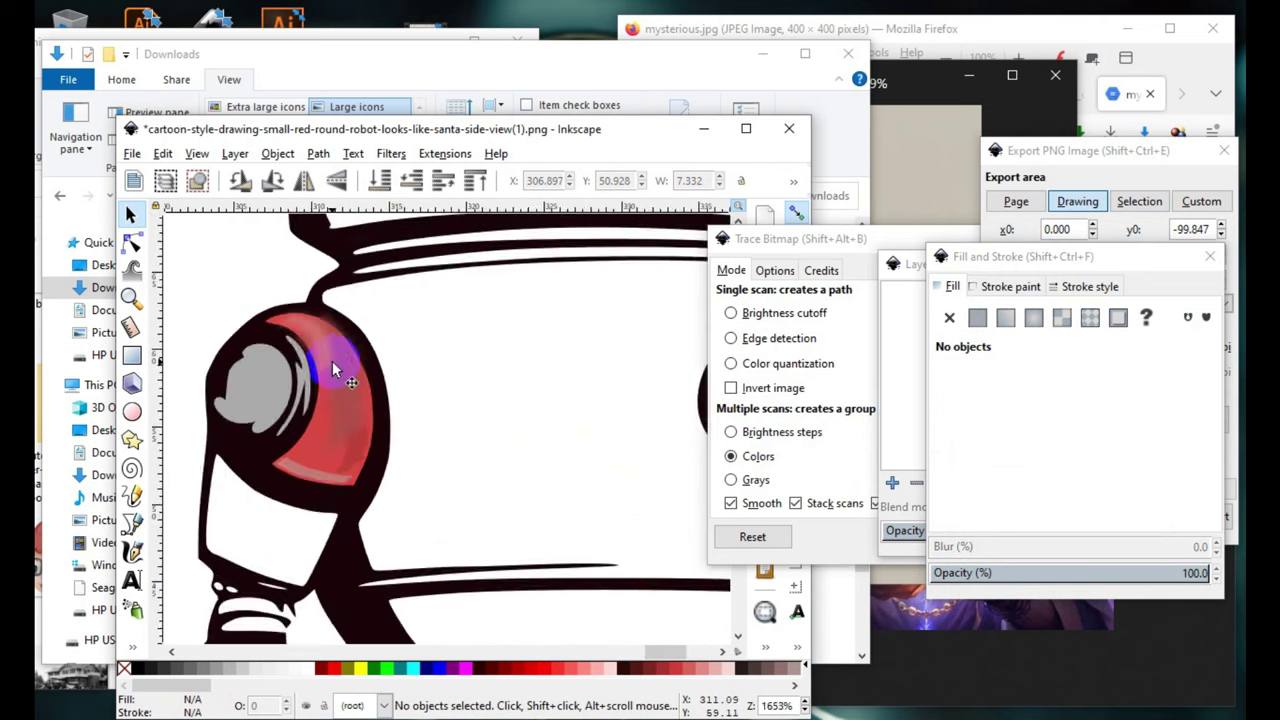
scroll(333, 365, "down", 2)
scroll(371, 343, "up", 1)
scroll(266, 508, "up", 2)
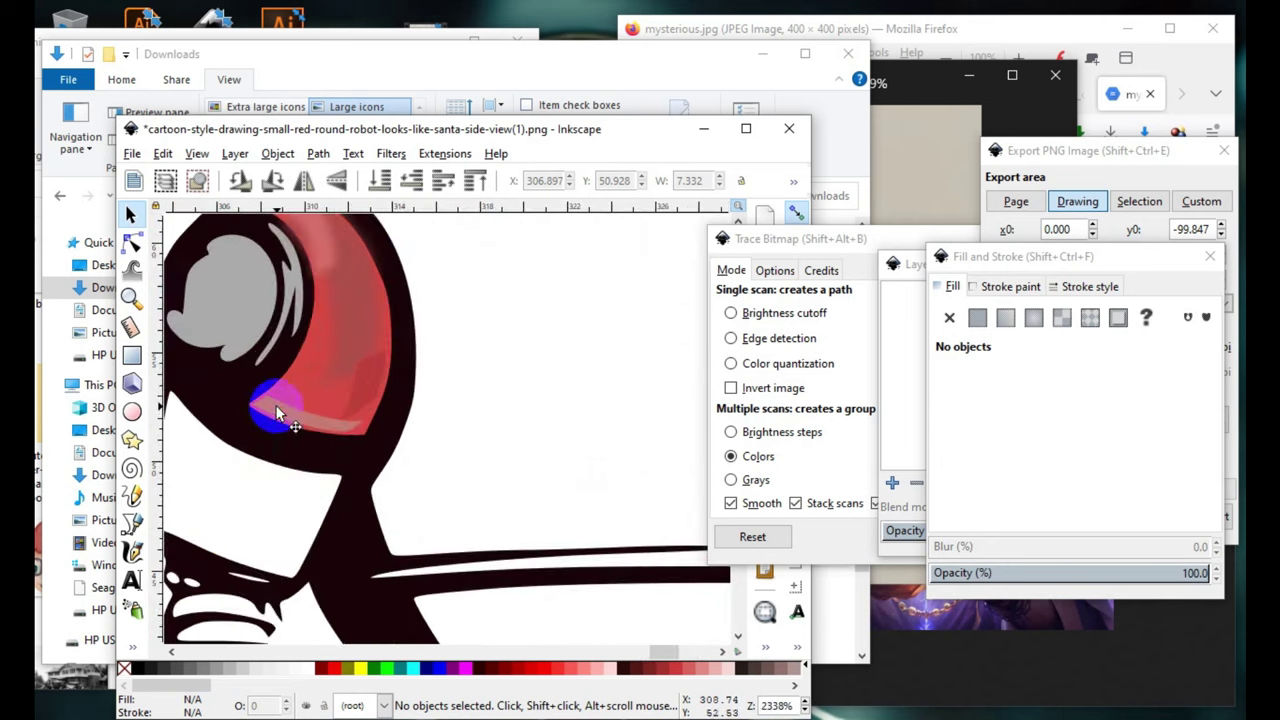
- Reduce the shoulder pad's light streak blur to 3.8%
left_click(278, 413)
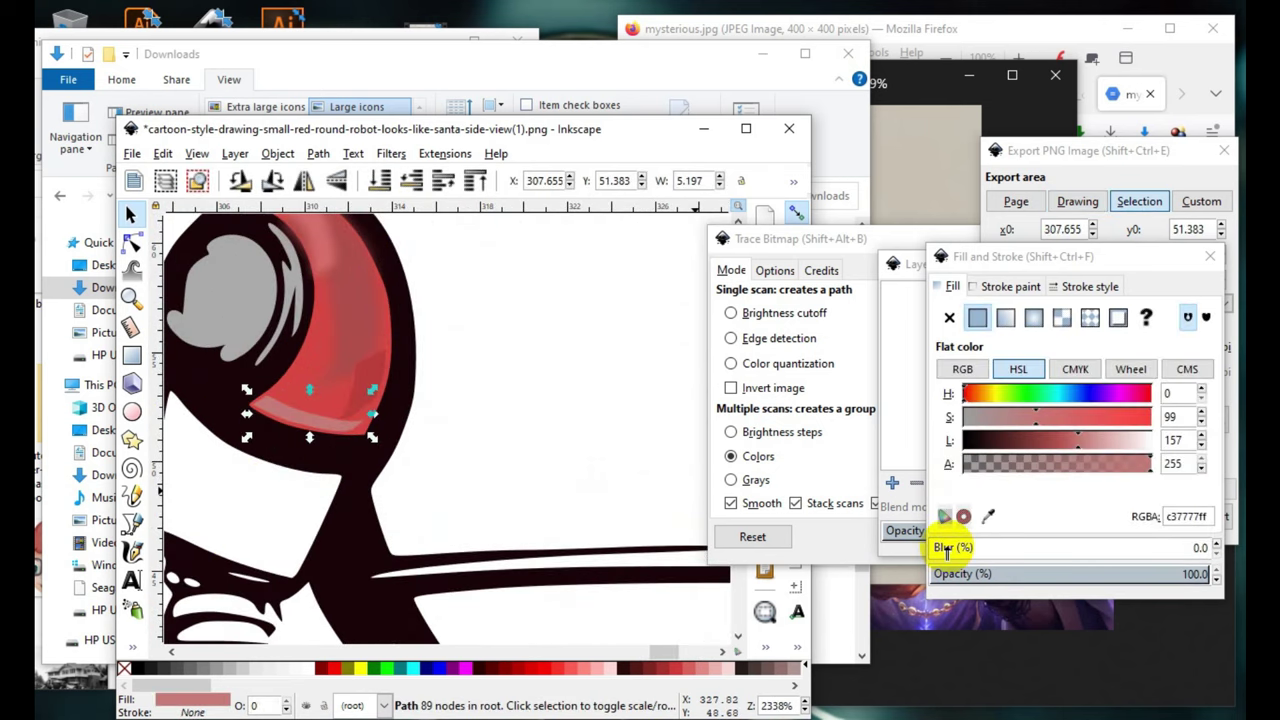
left_click(945, 549)
scroll(449, 457, "down", 3)
scroll(365, 420, "up", 2)
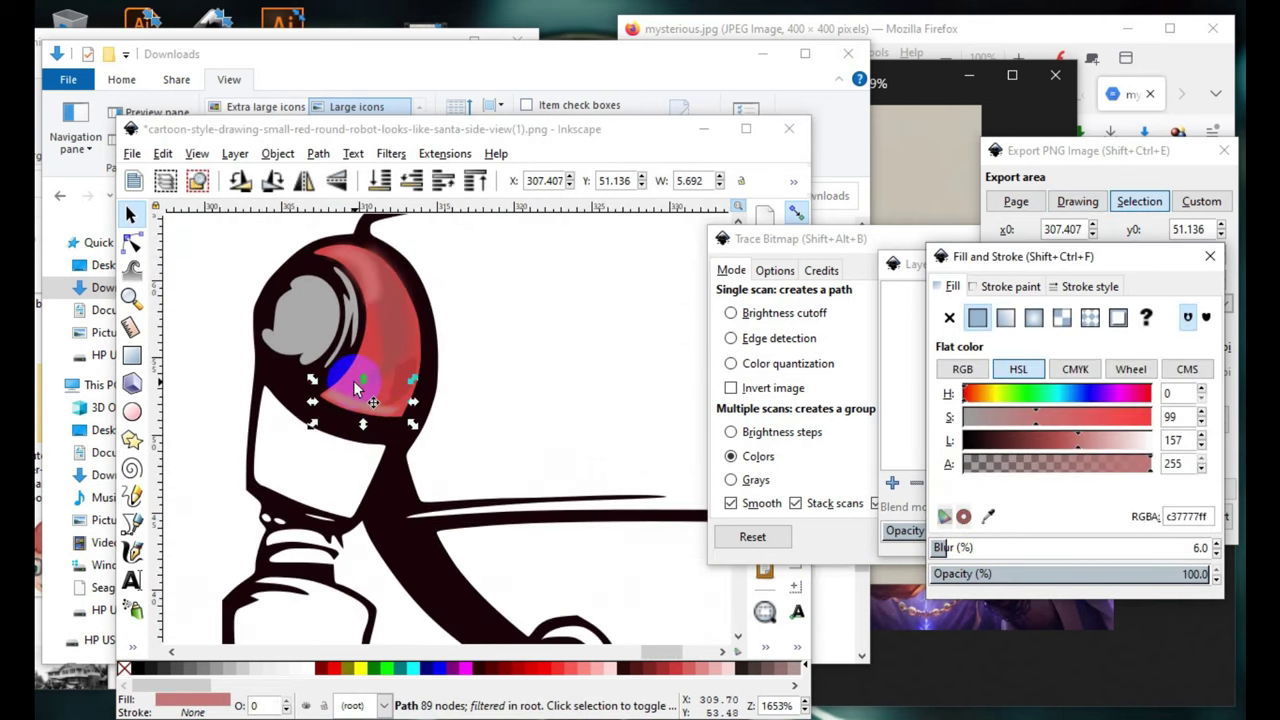
- Reshape the streak's lower edge by dragging its nodes into a new outline
left_click(130, 241)
scroll(380, 420, "up", 2)
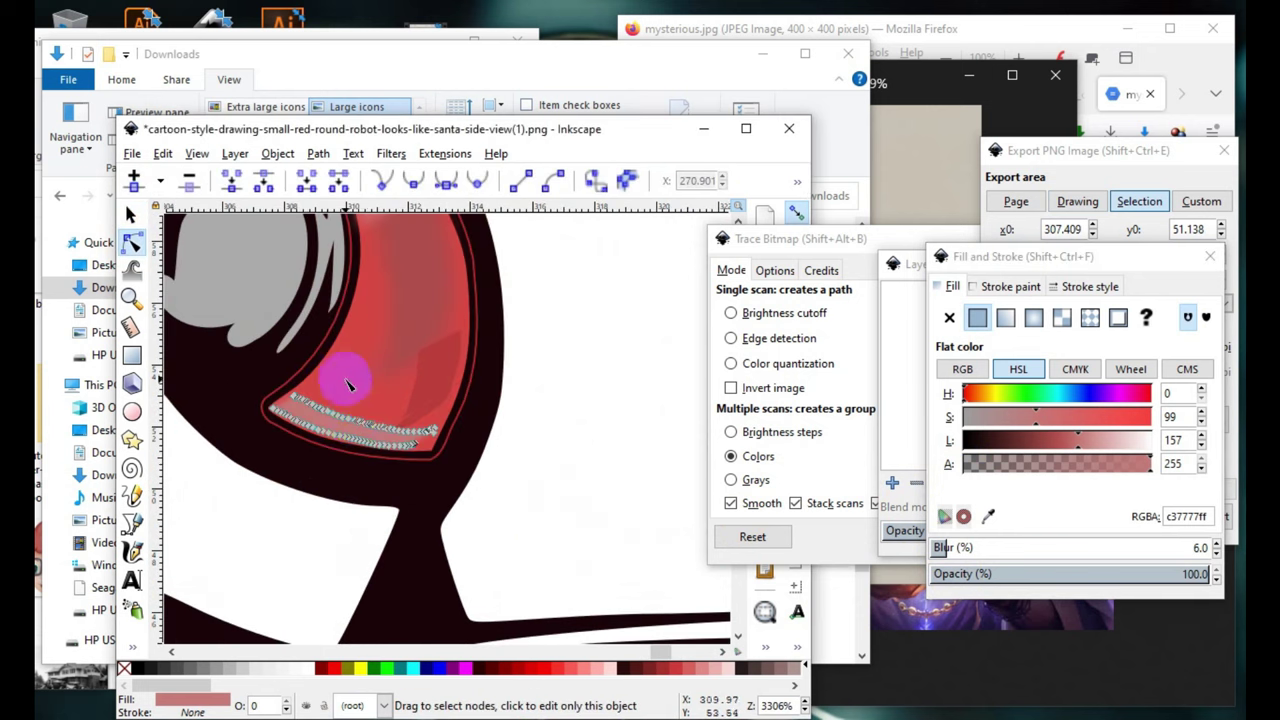
left_click_drag(345, 385, 371, 523)
left_click(347, 428)
left_click_drag(424, 283, 379, 437)
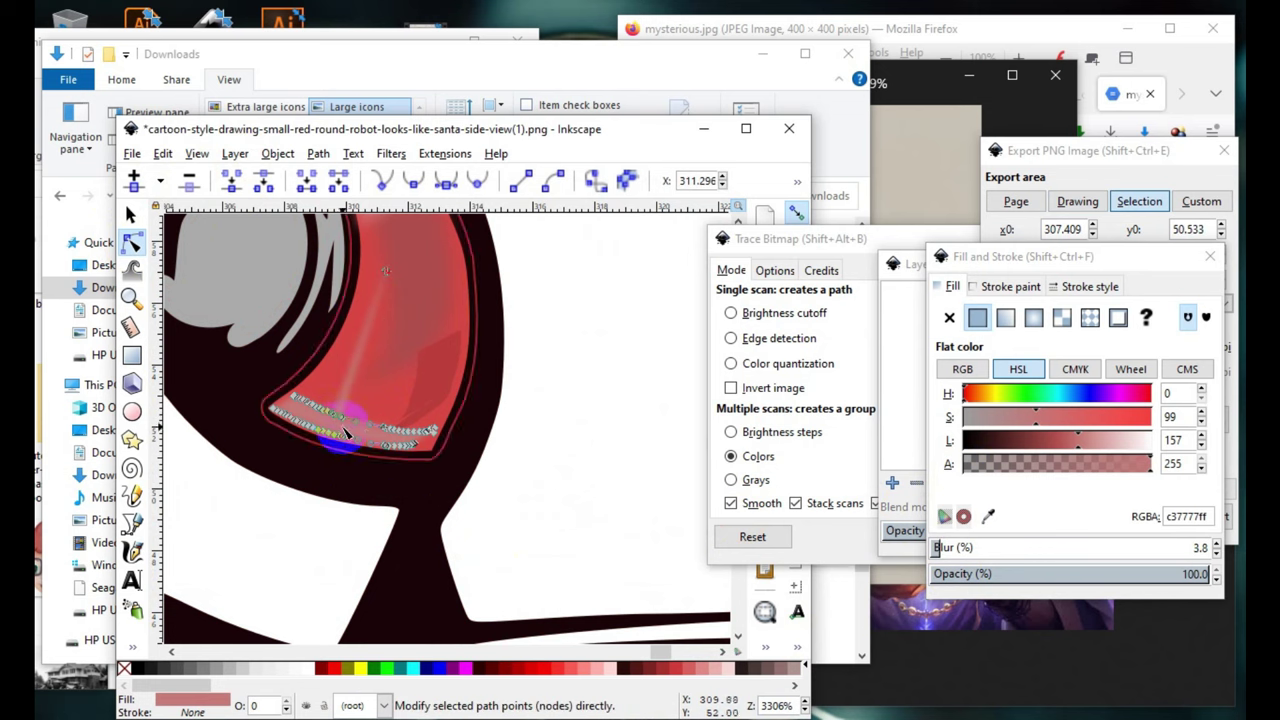
left_click_drag(420, 385, 420, 297)
left_click(400, 463)
left_click(420, 465)
scroll(420, 465, "up", 2)
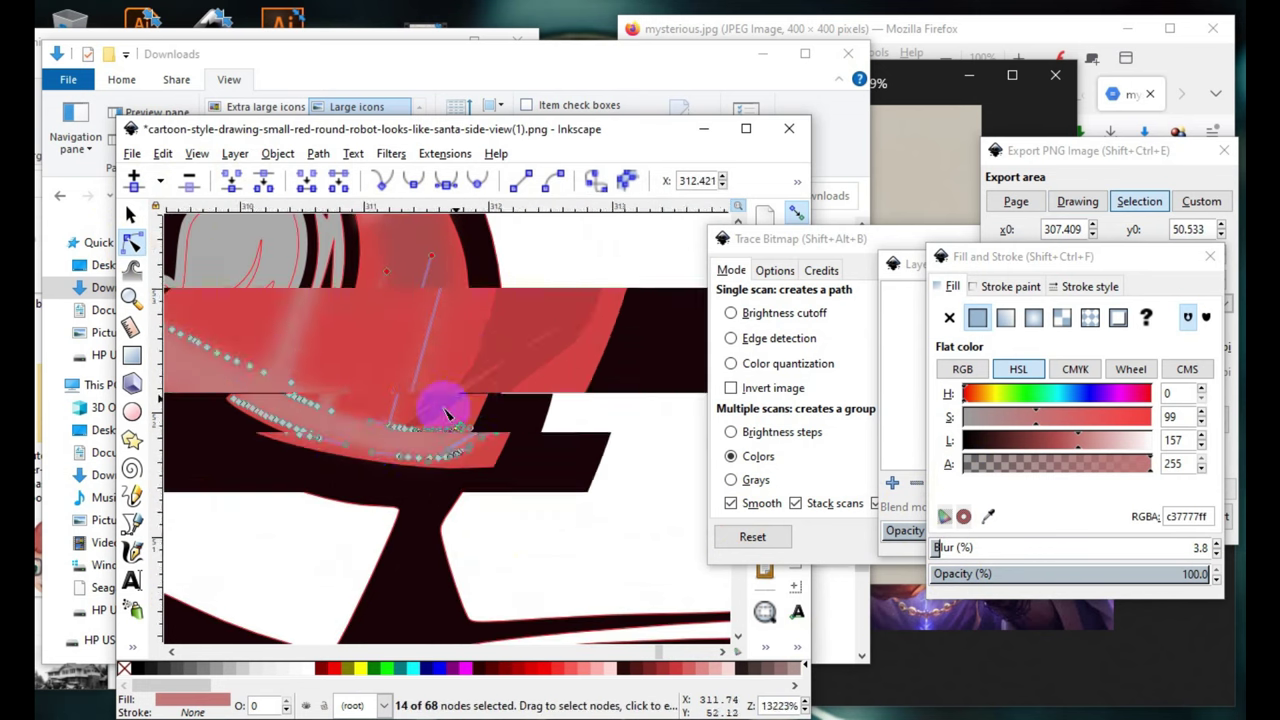
scroll(360, 435, "up", 3)
left_click(375, 420)
left_click(516, 180)
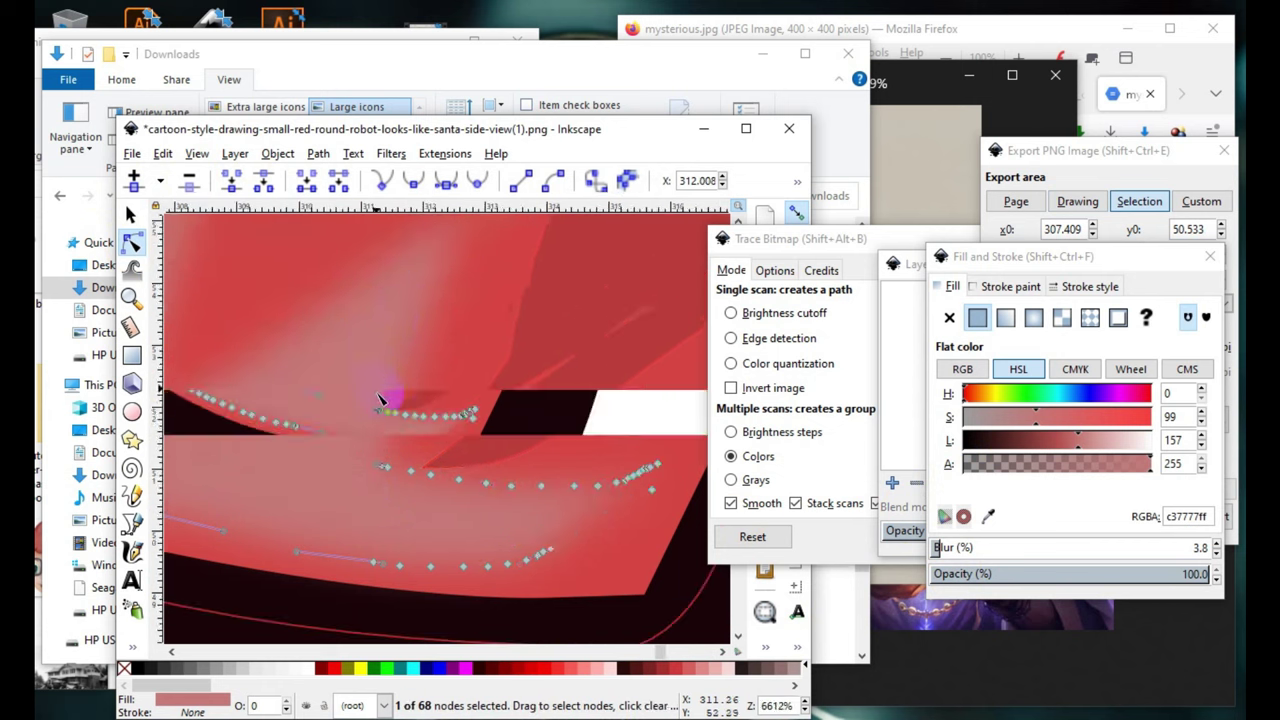
scroll(420, 410, "down", 9)
scroll(510, 330, "up", 2)
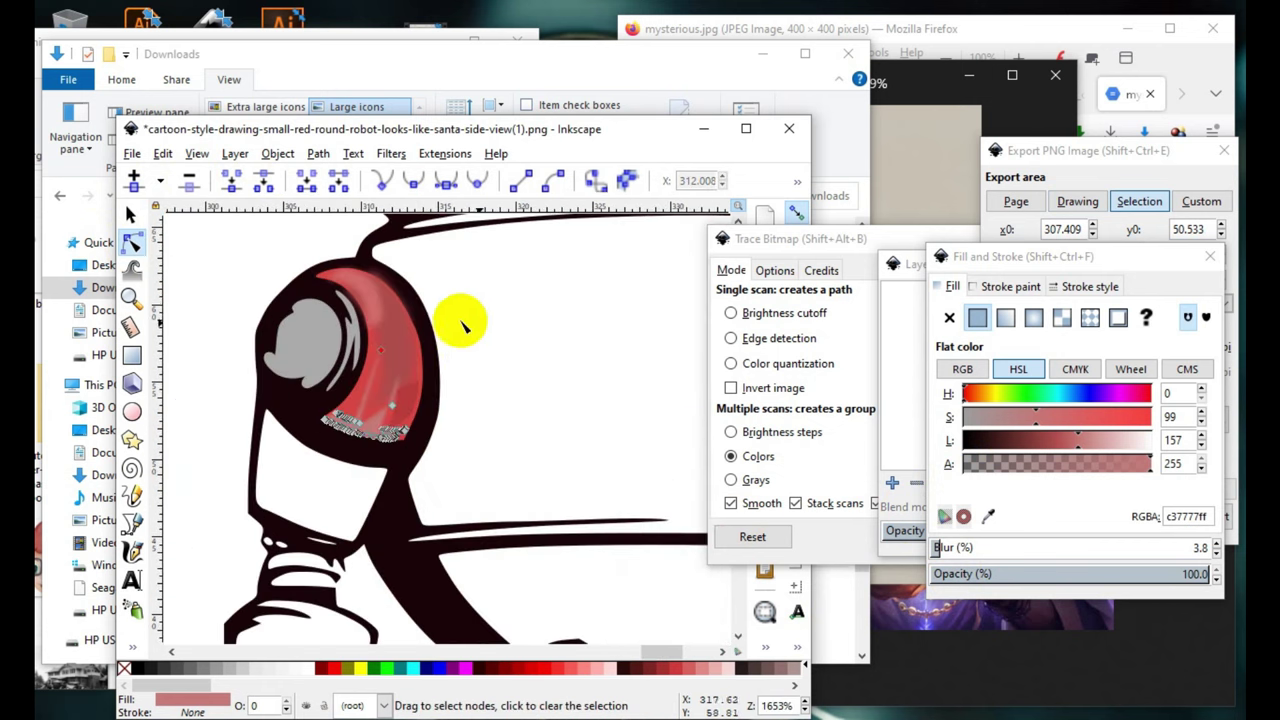
left_click(514, 420)
scroll(360, 460, "up", 1)
- Draw a diagonal calligraphic stroke across the chest port and tone it to muted red af3b3b
scroll(286, 514, "down", 3)
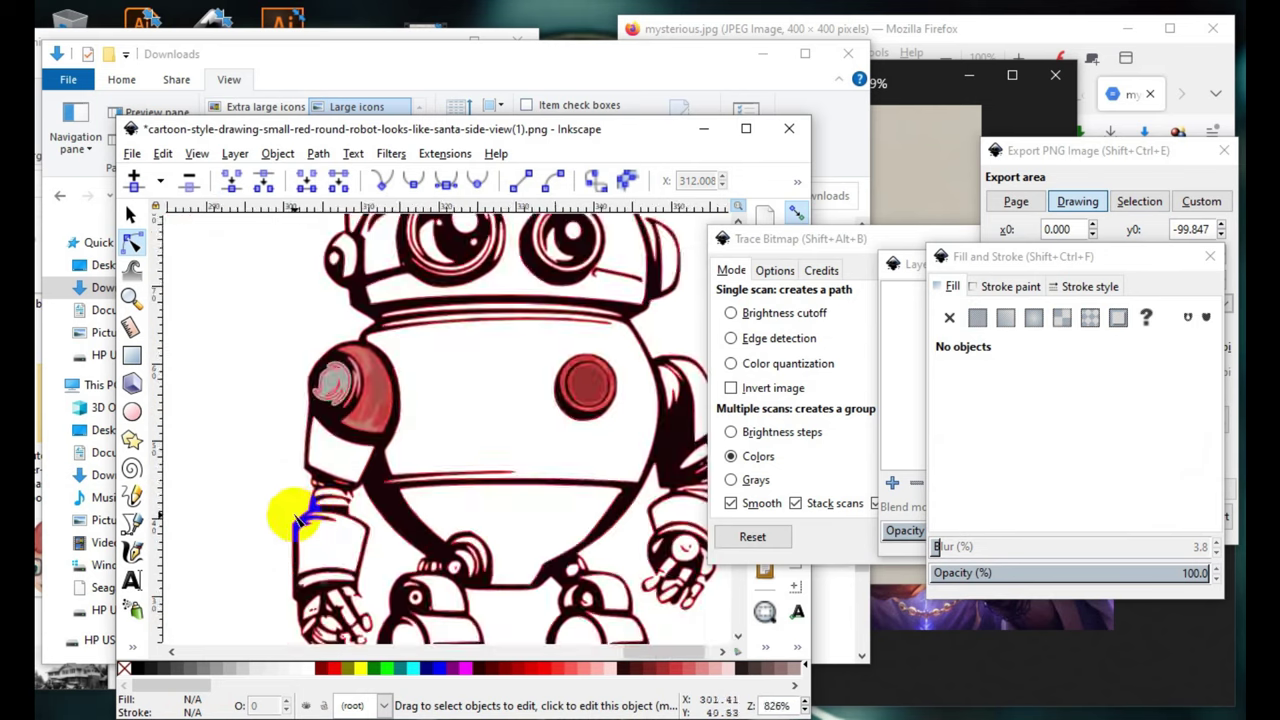
scroll(271, 480, "down", 1)
scroll(552, 393, "up", 2)
scroll(571, 371, "down", 2)
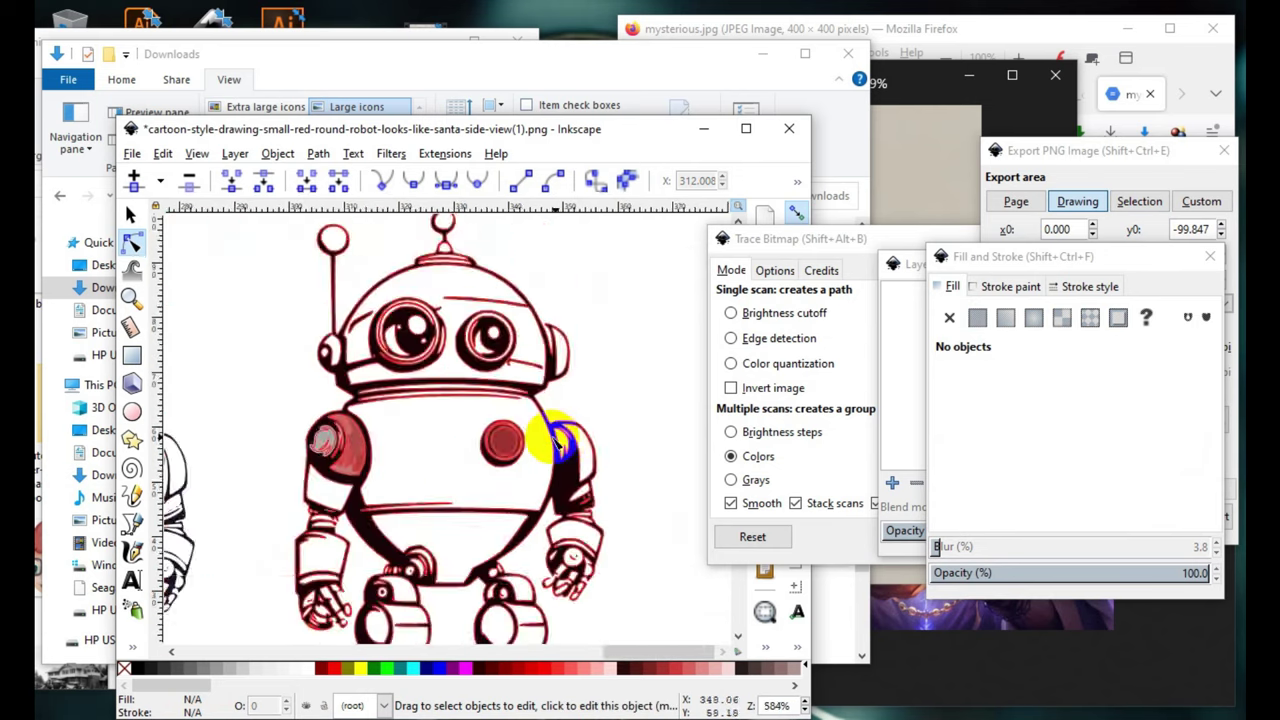
scroll(529, 440, "up", 2)
scroll(632, 390, "down", 2)
scroll(650, 357, "up", 2)
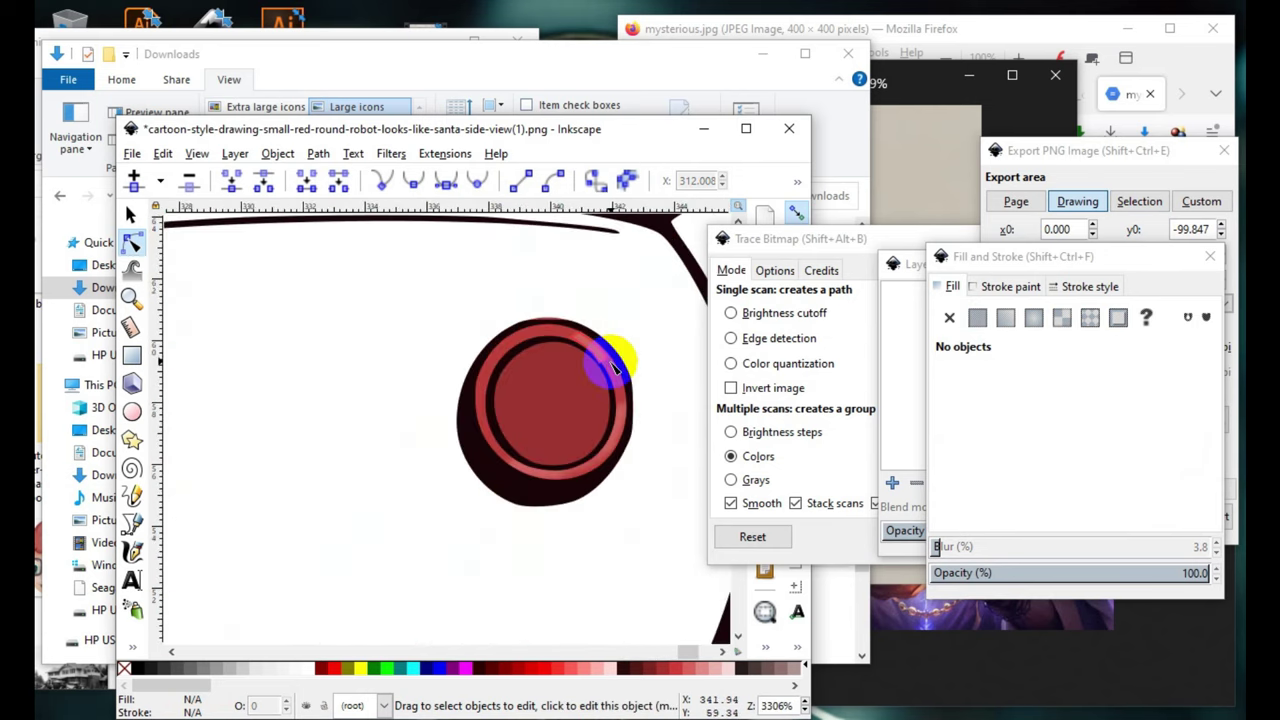
scroll(580, 390, "up", 2)
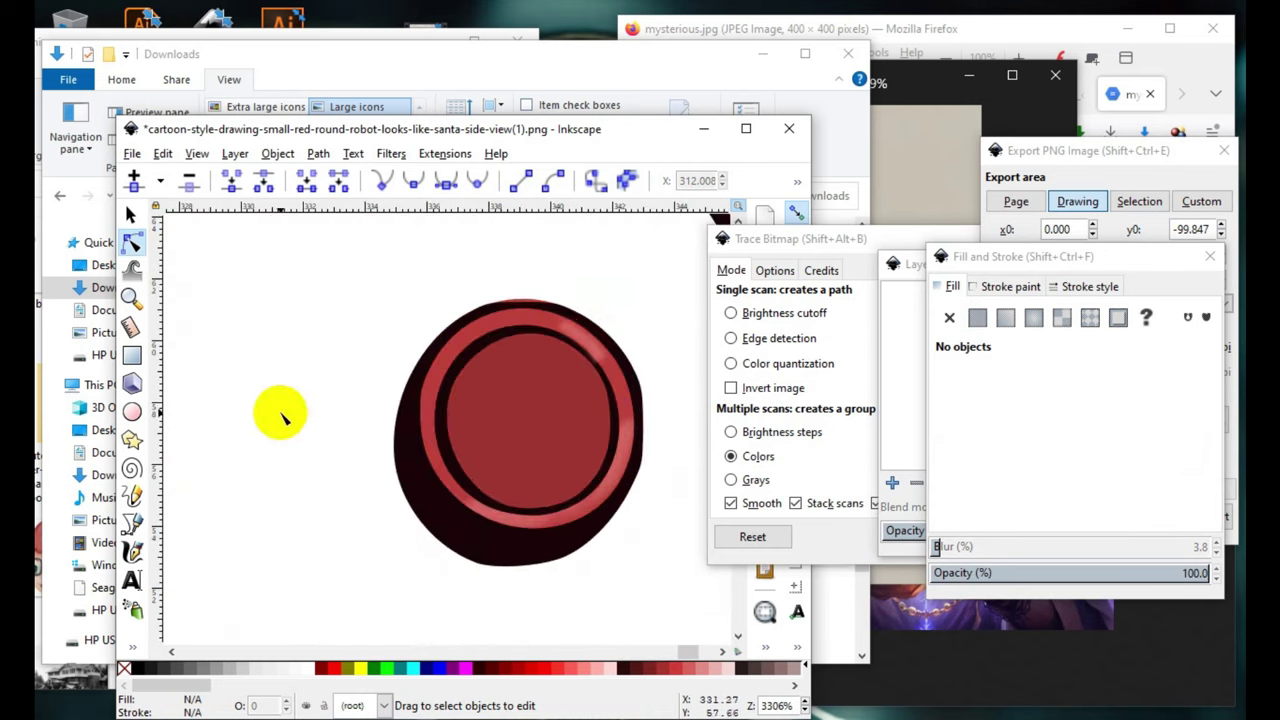
left_click(133, 551)
scroll(540, 475, "up", 1)
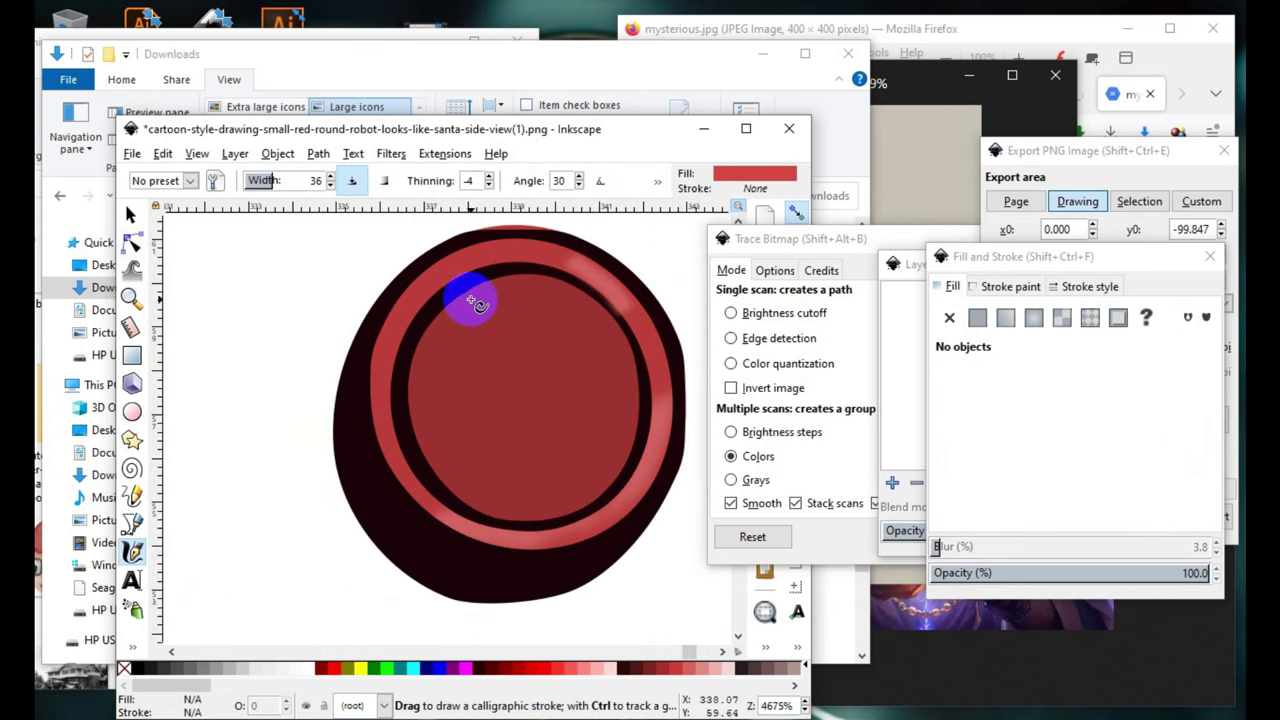
left_click_drag(472, 300, 586, 491)
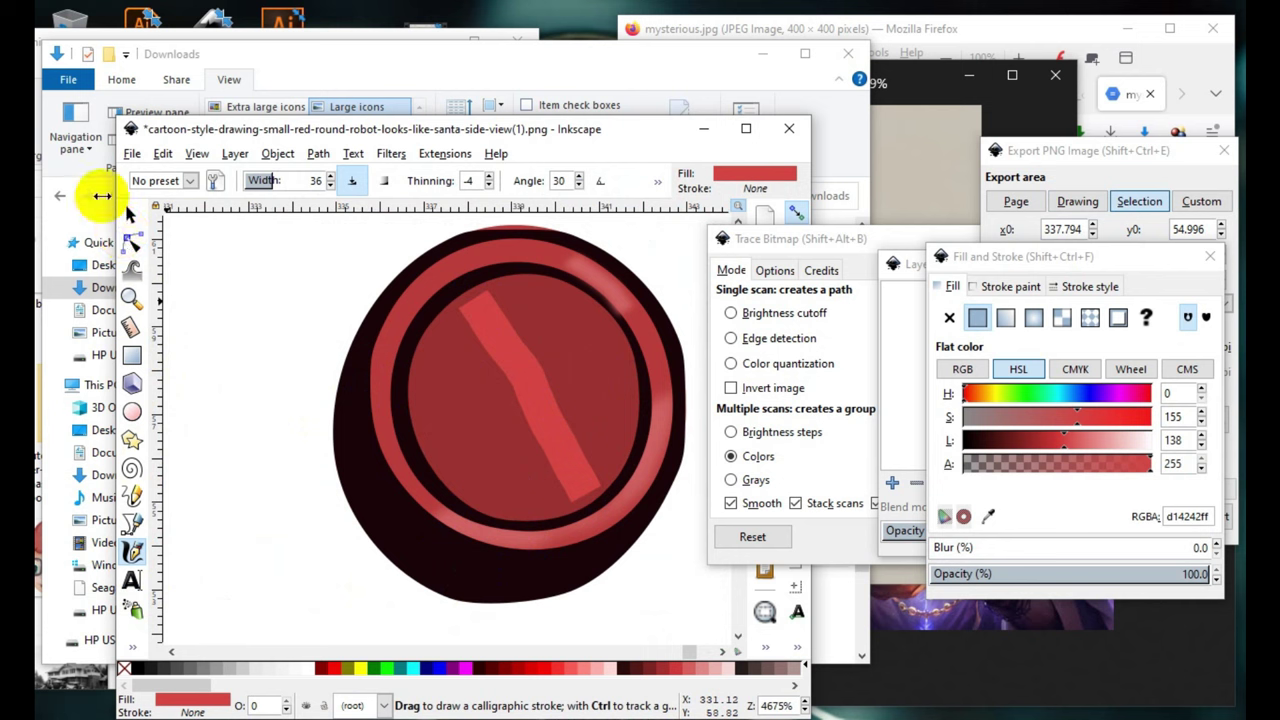
left_click(129, 213)
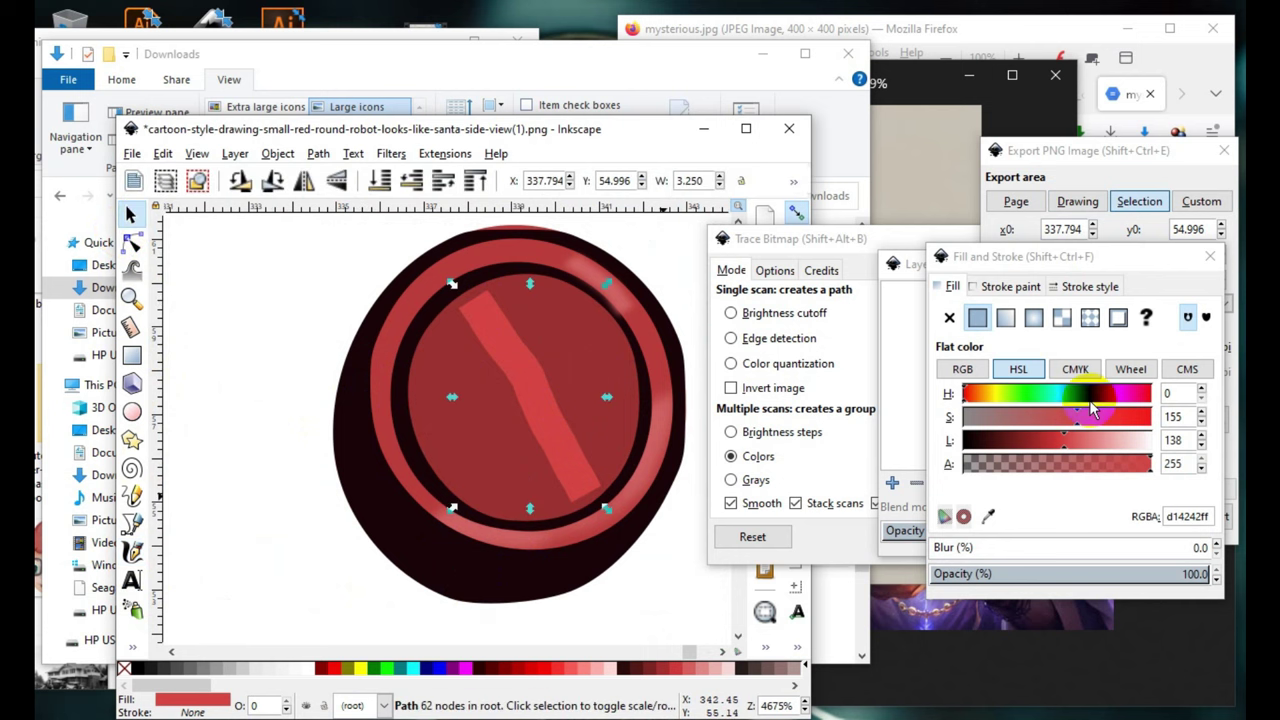
left_click_drag(1065, 453, 1053, 450)
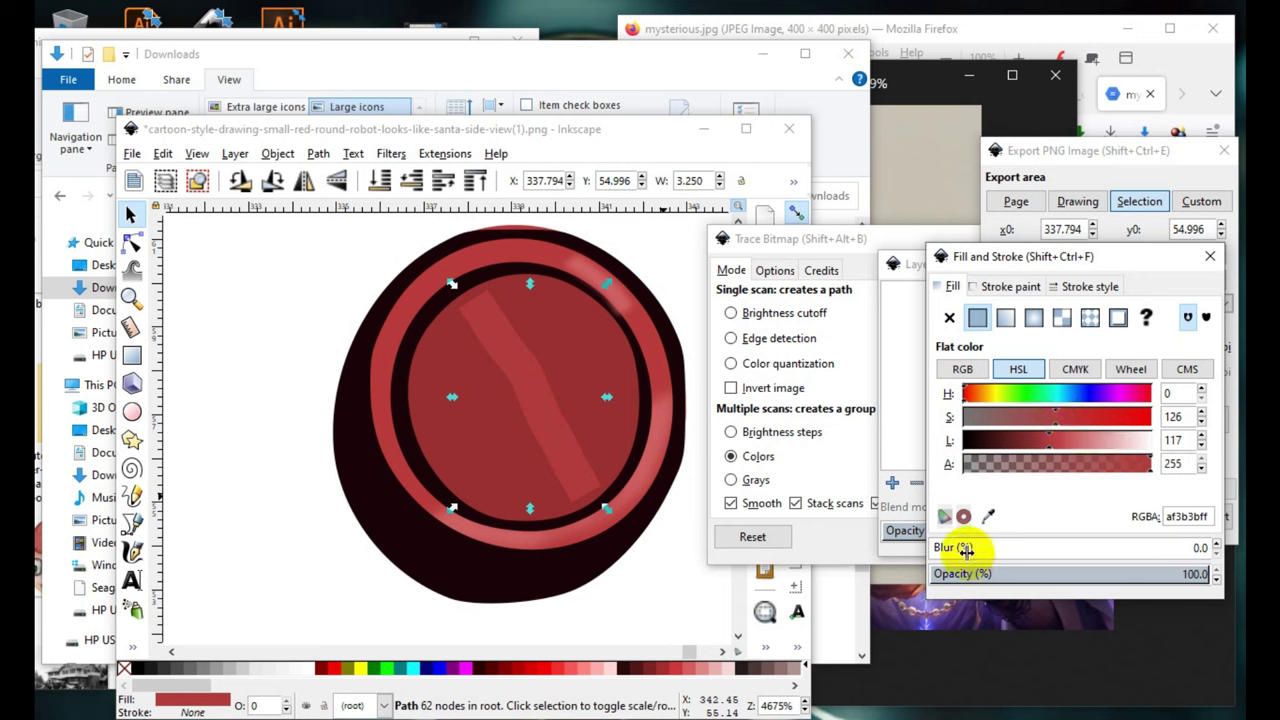
- Drag the diagonal highlight's nodes down-left and outward, fanning it into broader light wedges
left_click(133, 245)
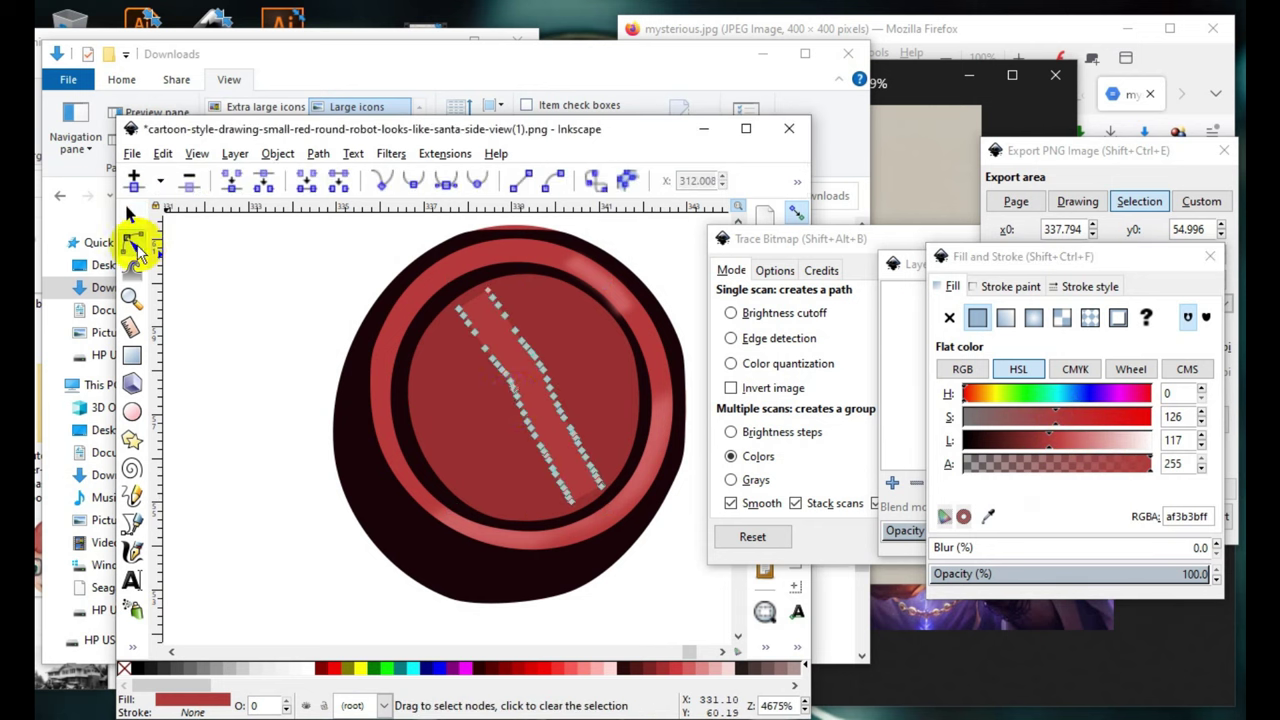
left_click_drag(476, 370, 566, 466)
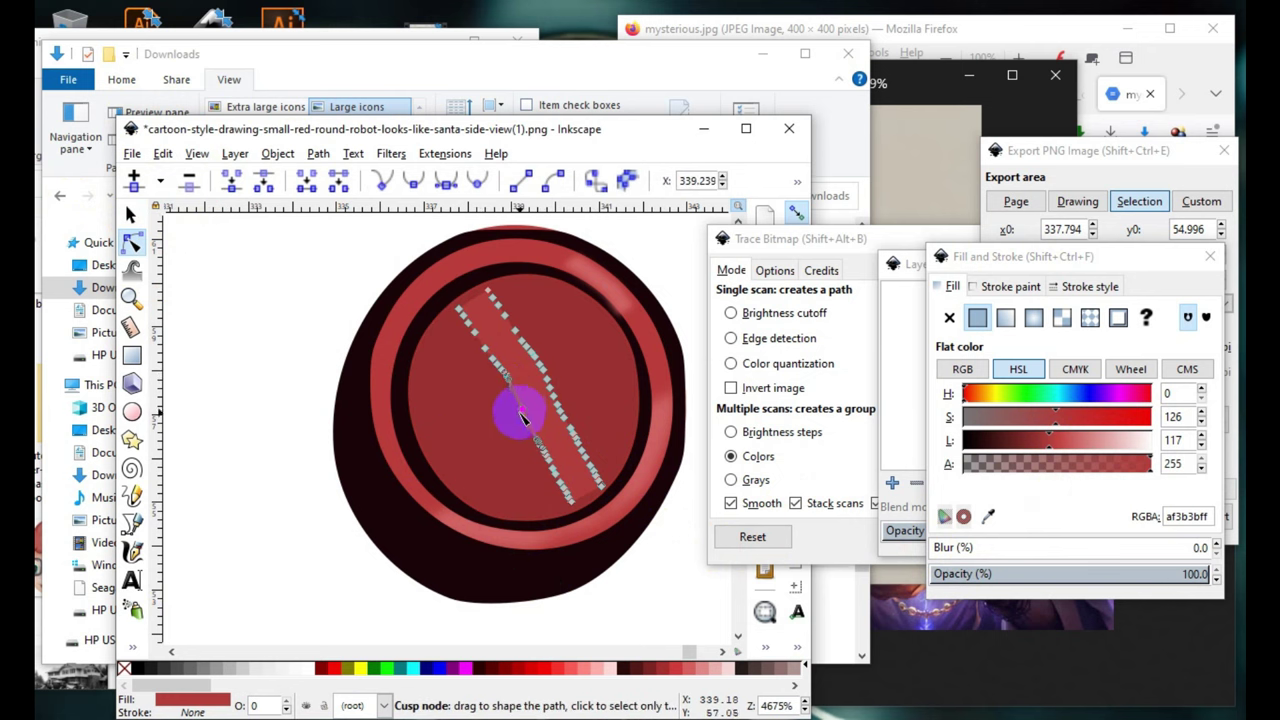
left_click_drag(521, 418, 471, 482)
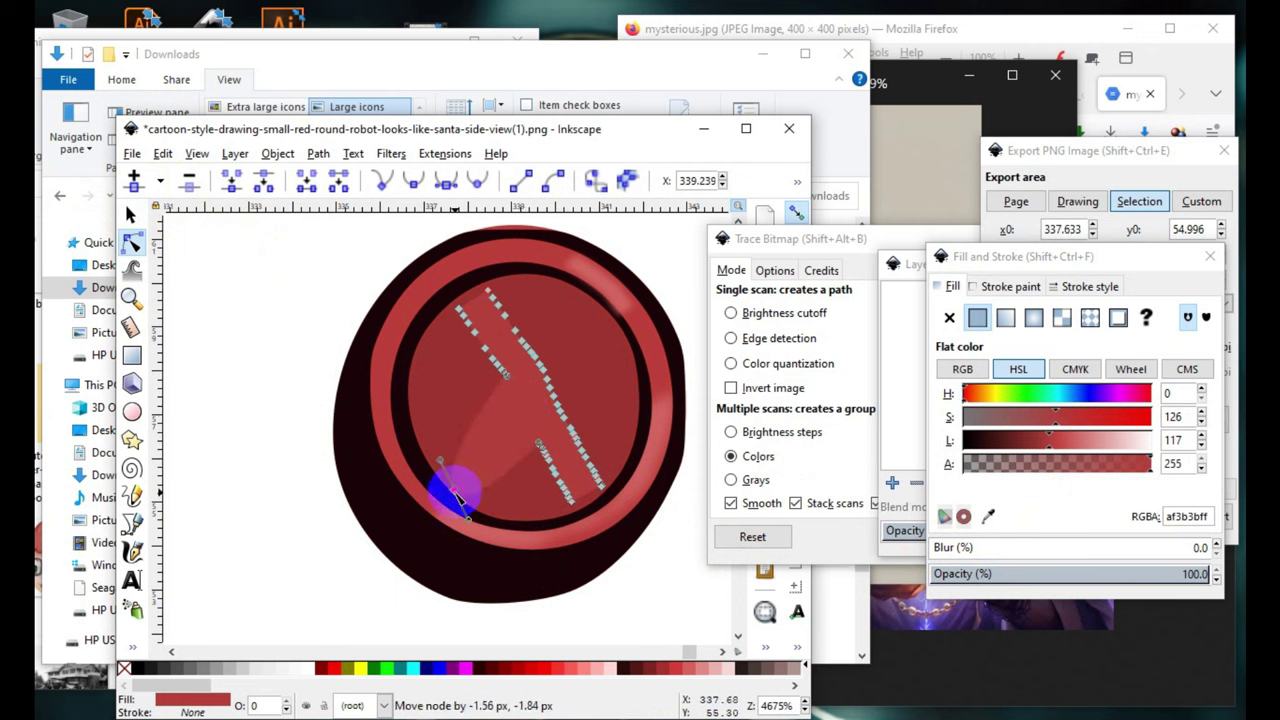
left_click_drag(455, 497, 454, 492)
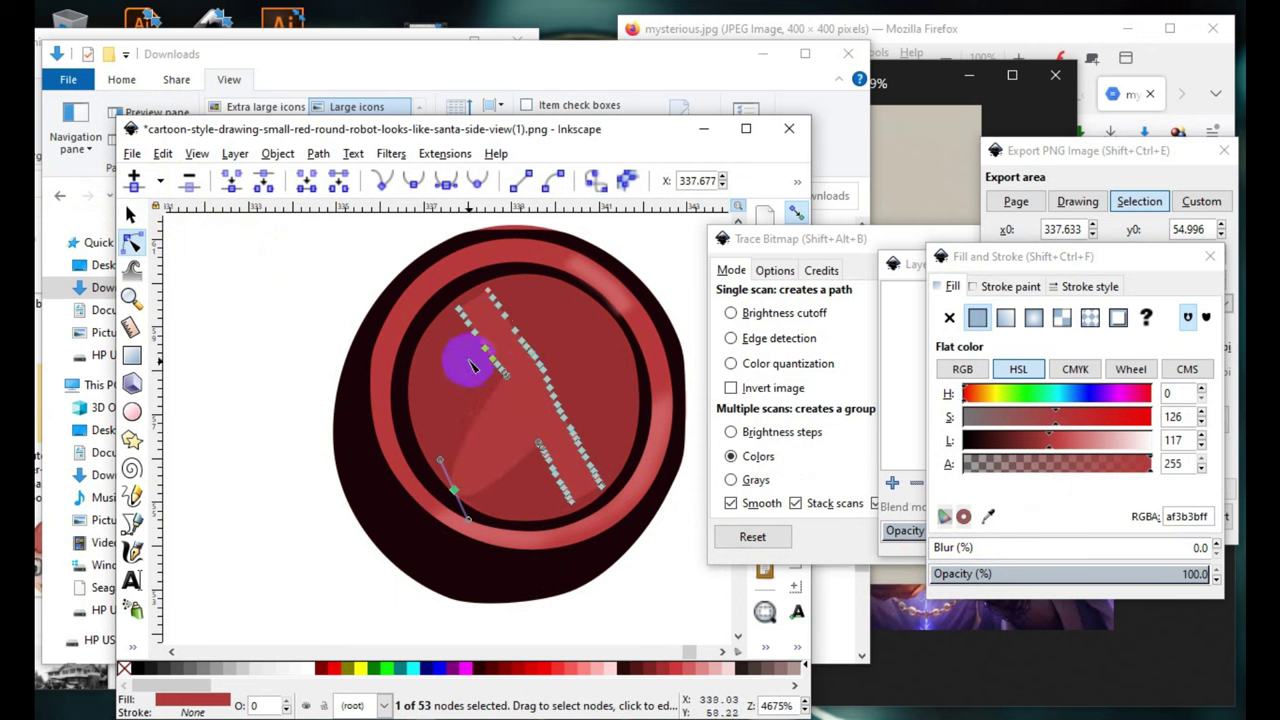
left_click_drag(487, 355, 420, 418)
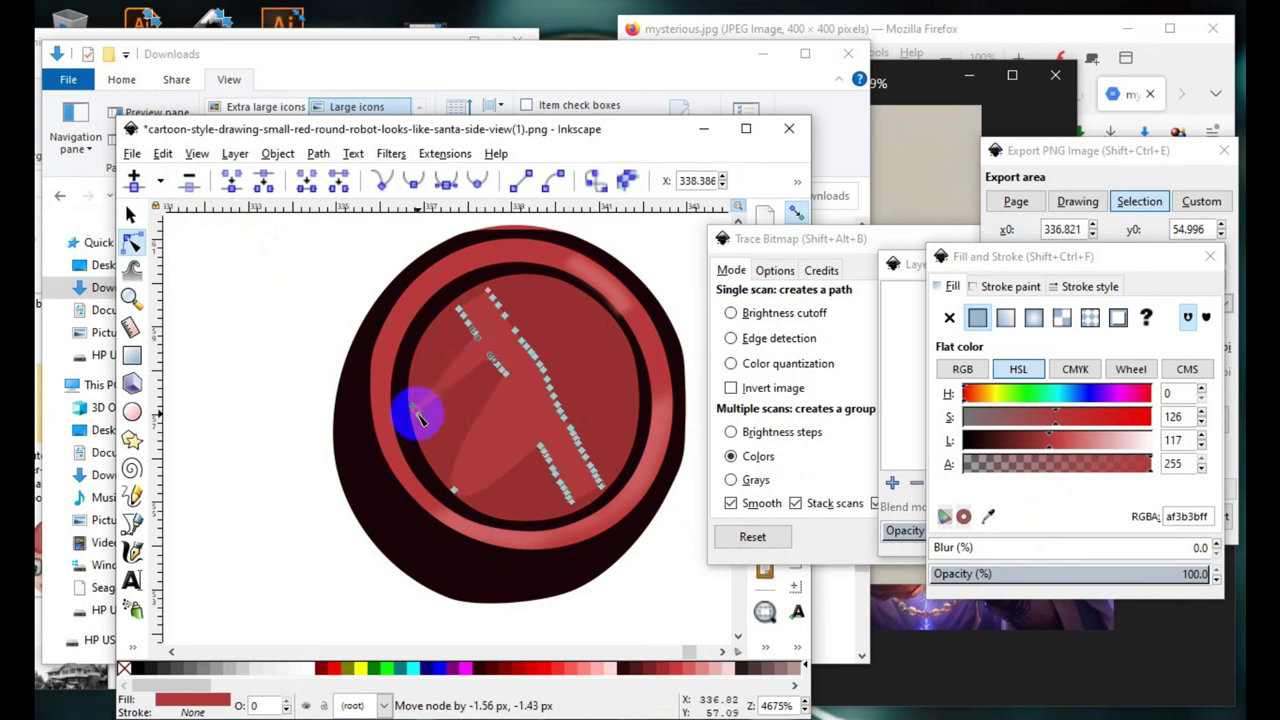
scroll(490, 465, "down", 4)
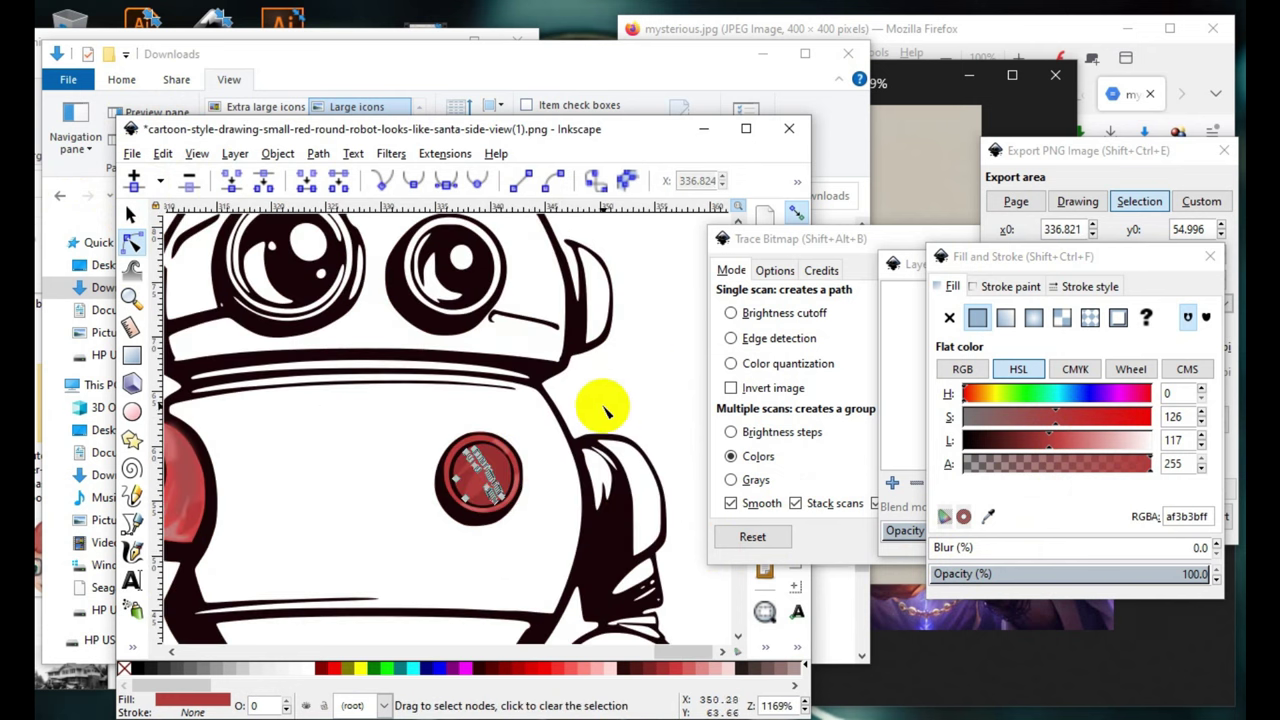
left_click(608, 395)
scroll(520, 394, "down", 3)
scroll(520, 400, "up", 4)
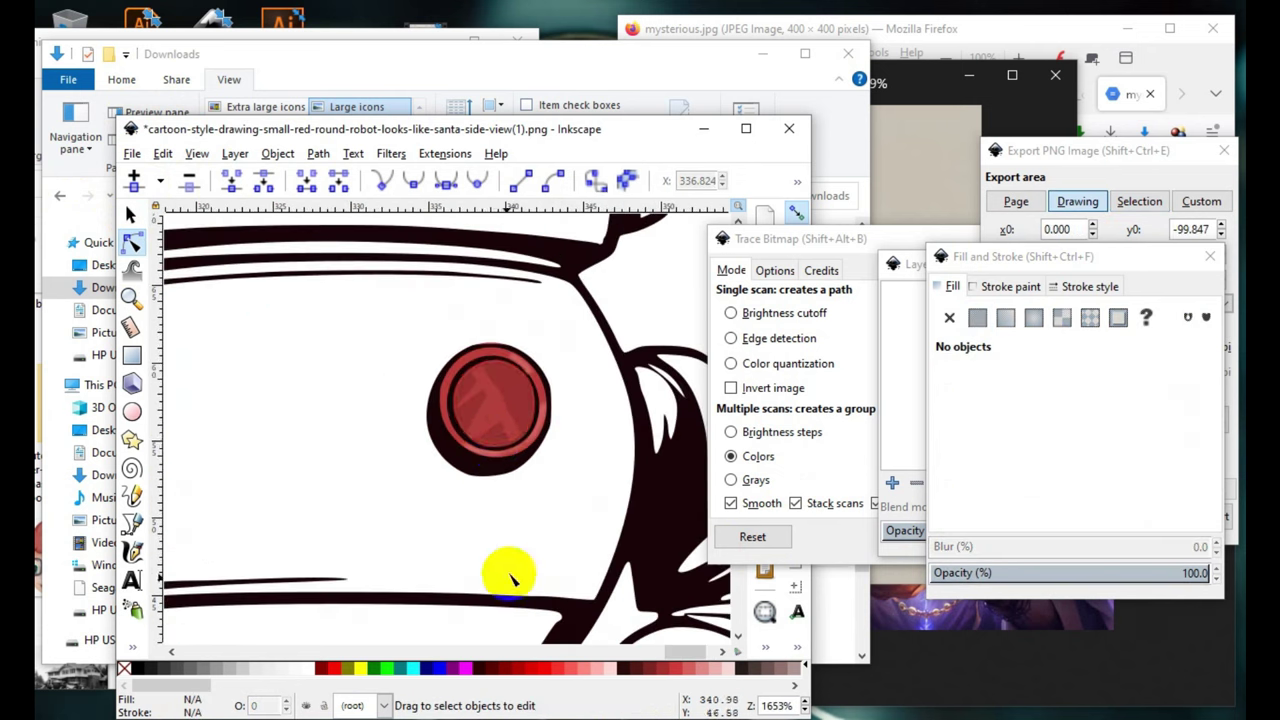
- Soften the button's highlight shape with a blur of 5
left_click(491, 410)
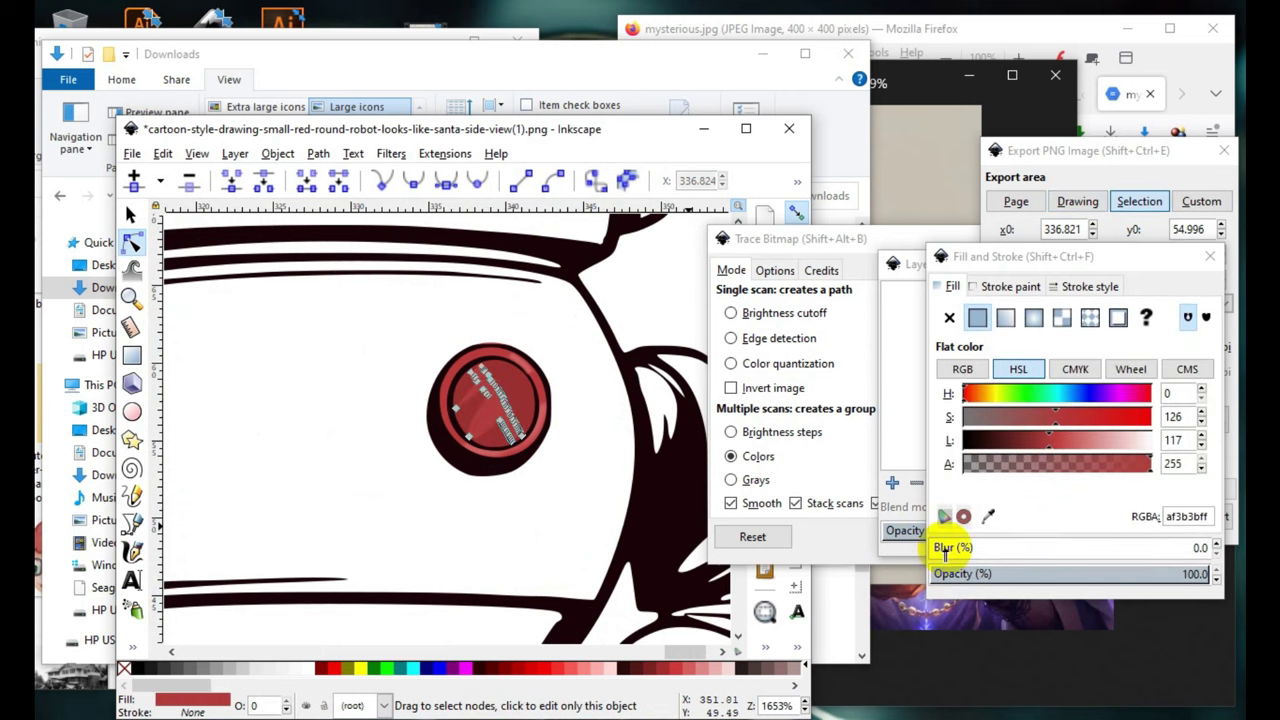
left_click(944, 550)
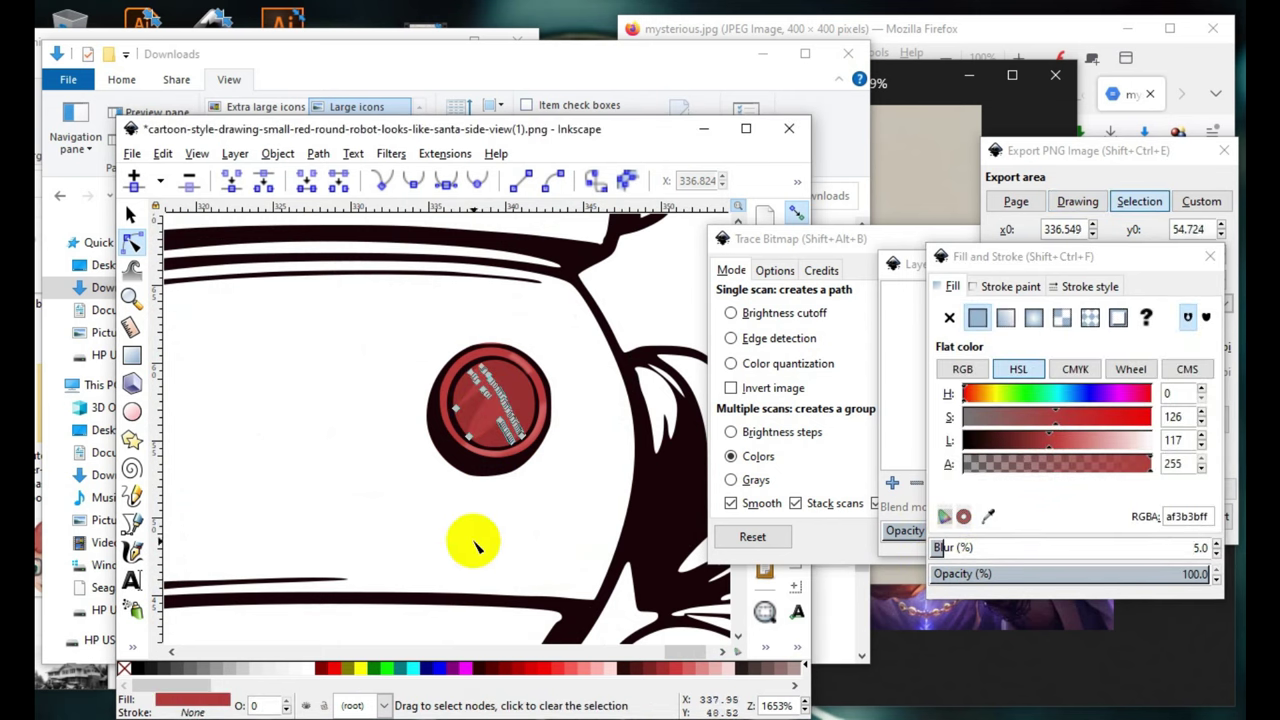
left_click(460, 505)
scroll(595, 428, "down", 1)
scroll(610, 428, "up", 1)
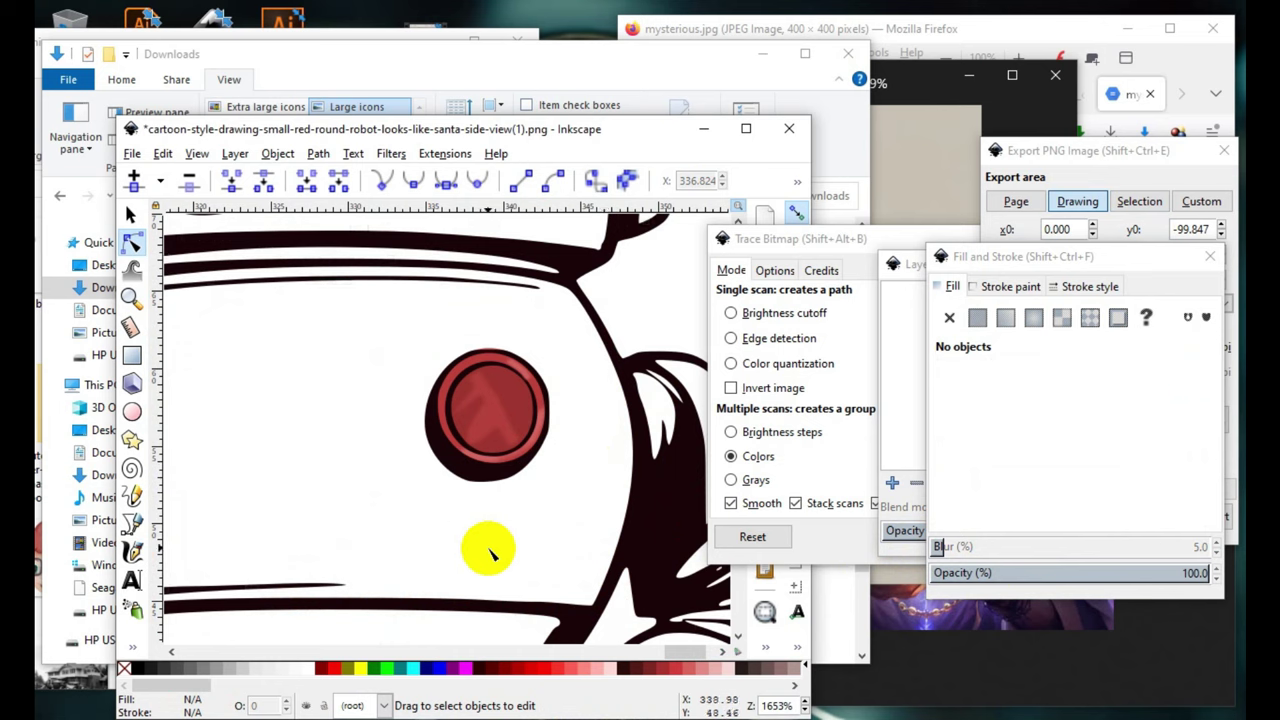
scroll(486, 543, "down", 3)
scroll(314, 529, "up", 4)
scroll(257, 514, "down", 2)
scroll(277, 486, "down", 1)
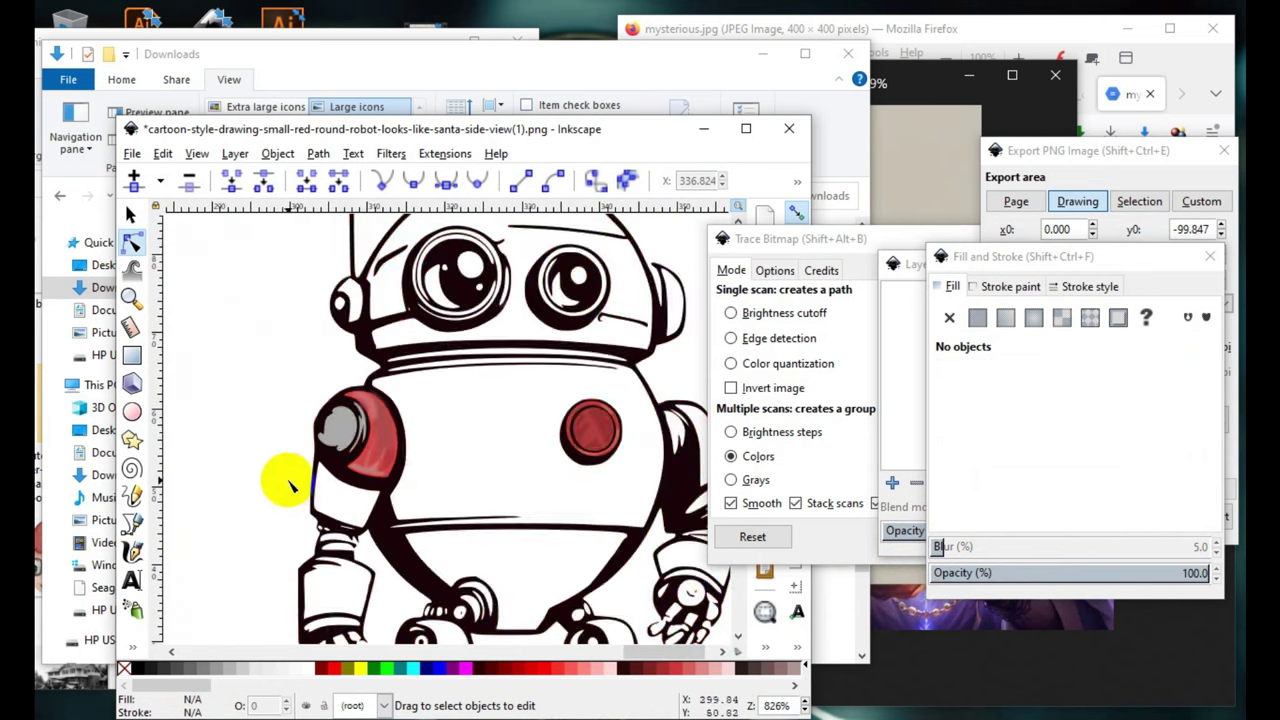
scroll(395, 510, "up", 3)
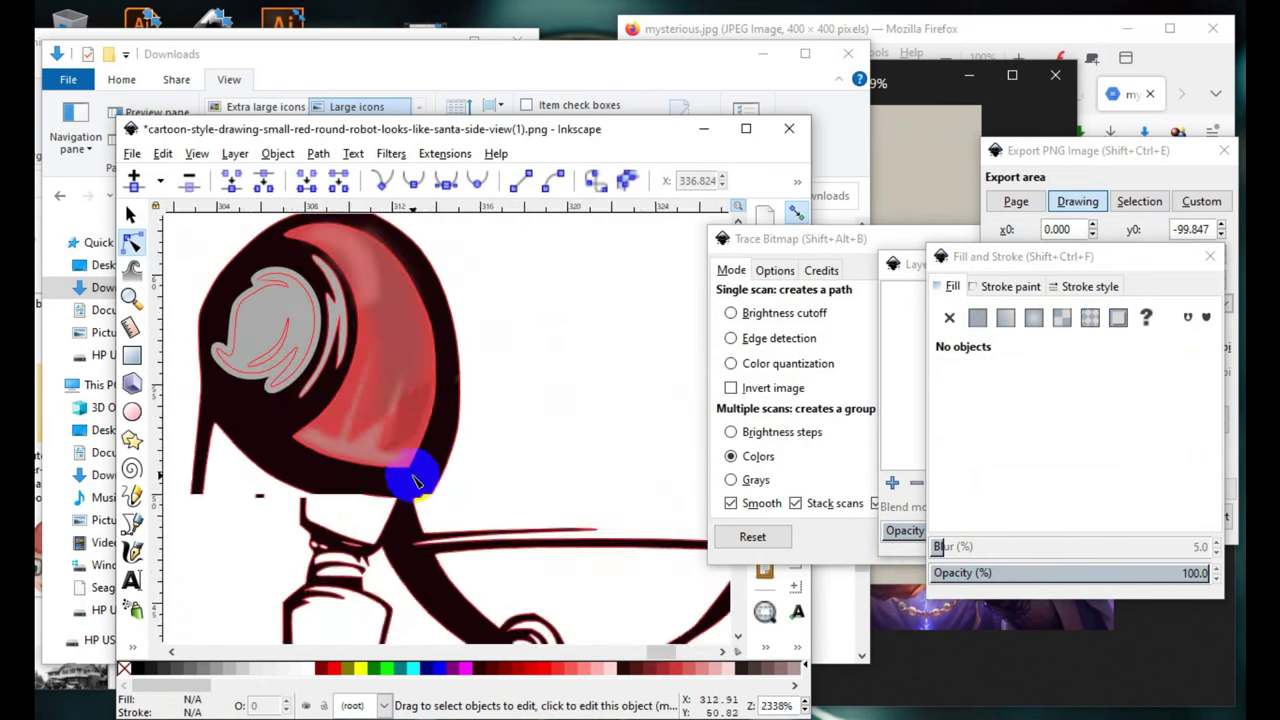
scroll(357, 449, "up", 2)
- Raise saturation so the left shoulder highlight becomes a stronger red (e95151)
left_click(314, 491)
scroll(517, 482, "down", 3)
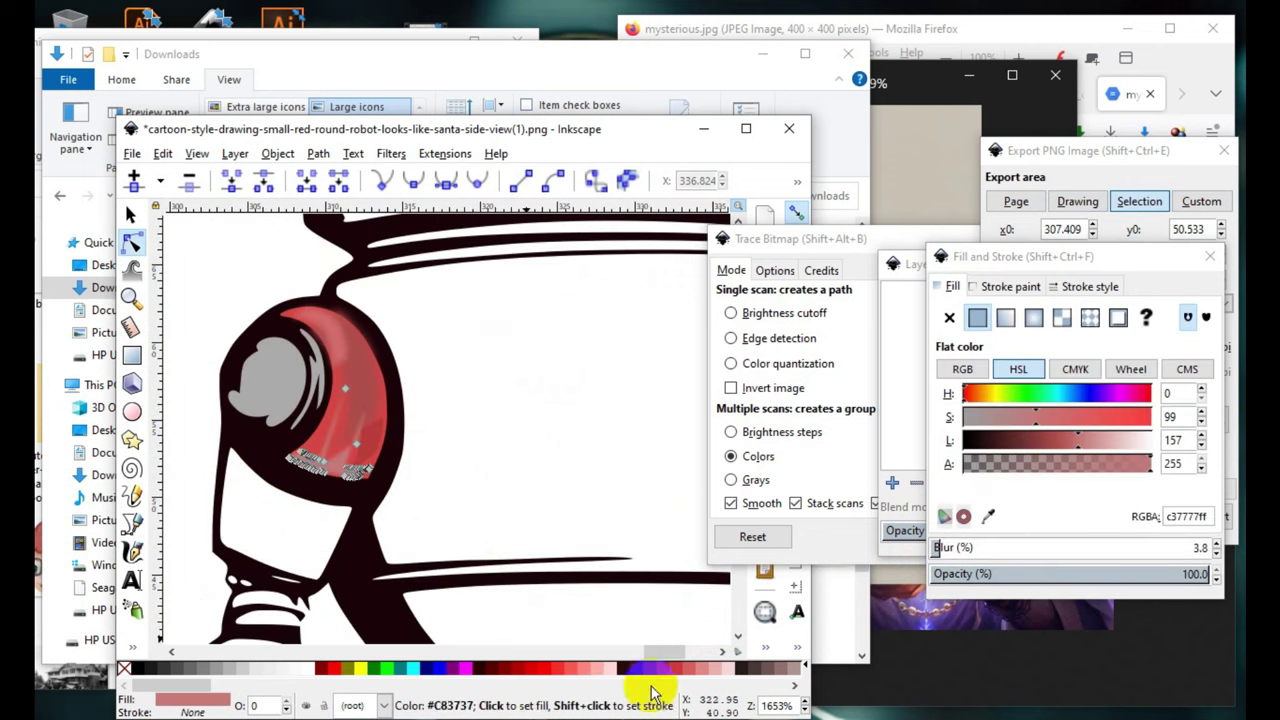
left_click(1110, 418)
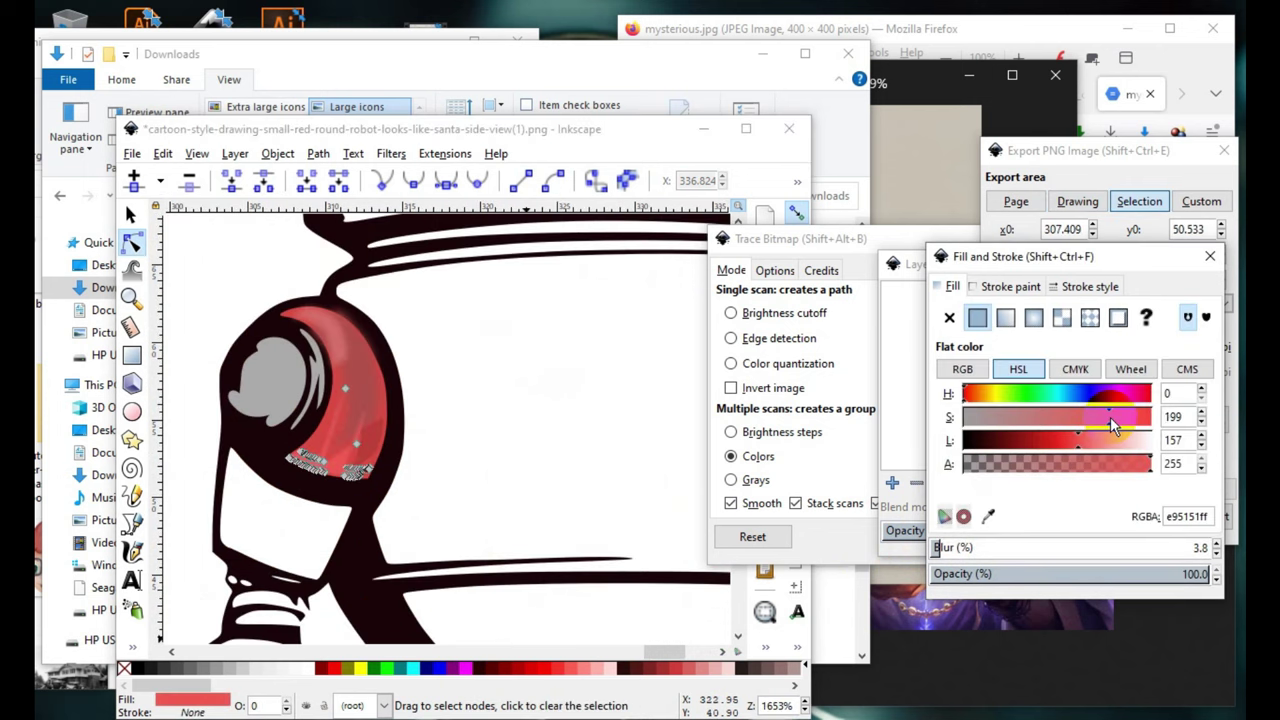
left_click(608, 434)
scroll(435, 458, "down", 2)
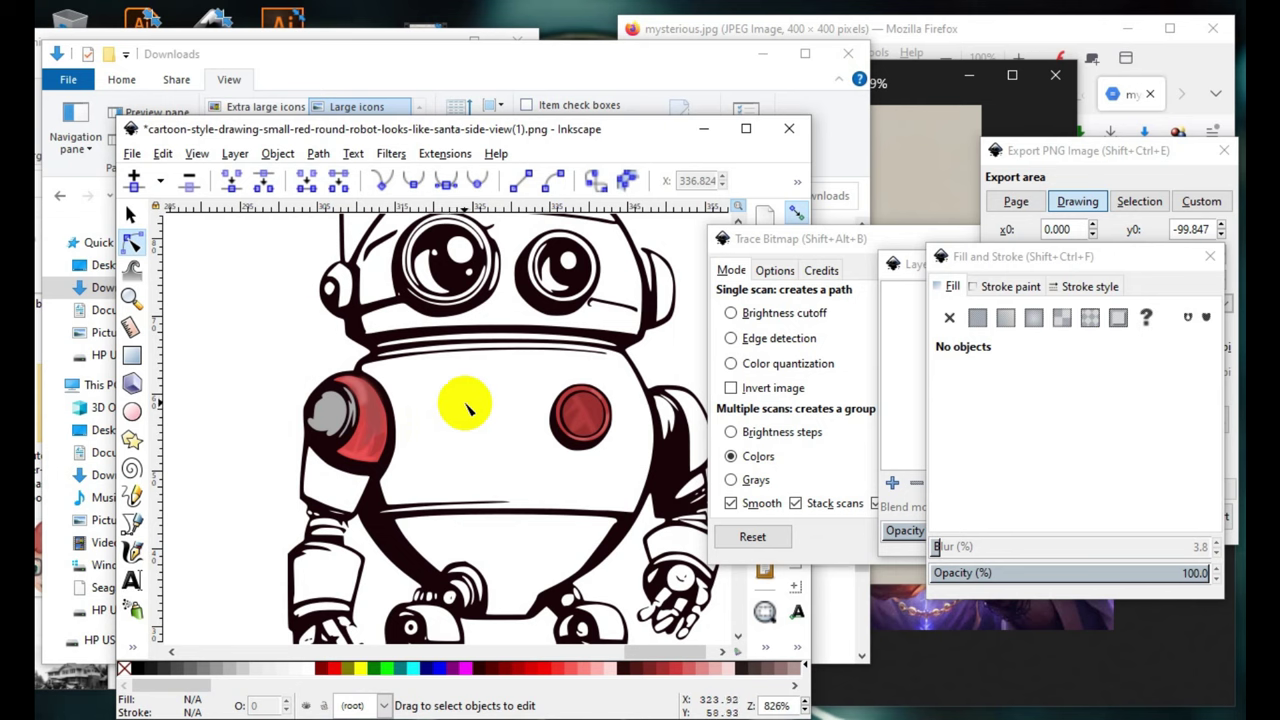
scroll(434, 411, "down", 3)
scroll(567, 545, "up", 2)
scroll(567, 545, "down", 1)
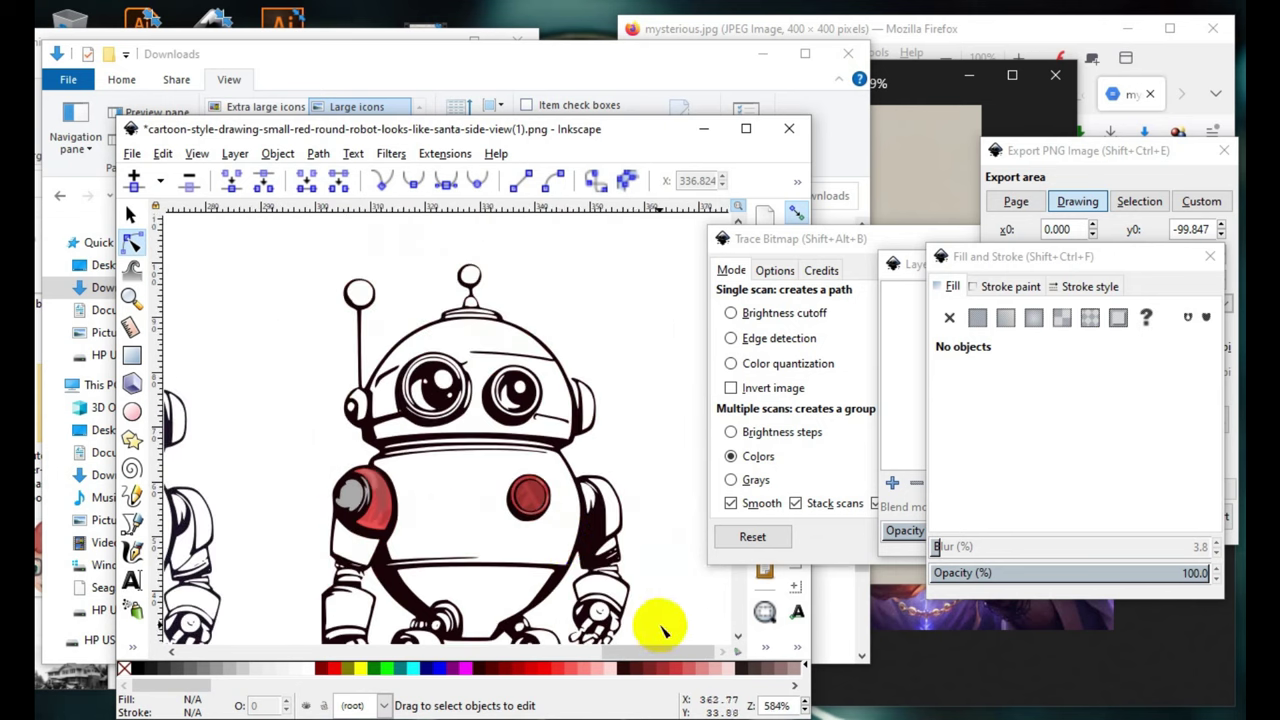
scroll(609, 509, "up", 1)
scroll(509, 377, "up", 1)
scroll(492, 416, "up", 1)
scroll(663, 386, "up", 1)
- Switch to the Paint Bucket tool to fill the right eye's ring red
left_click(132, 647)
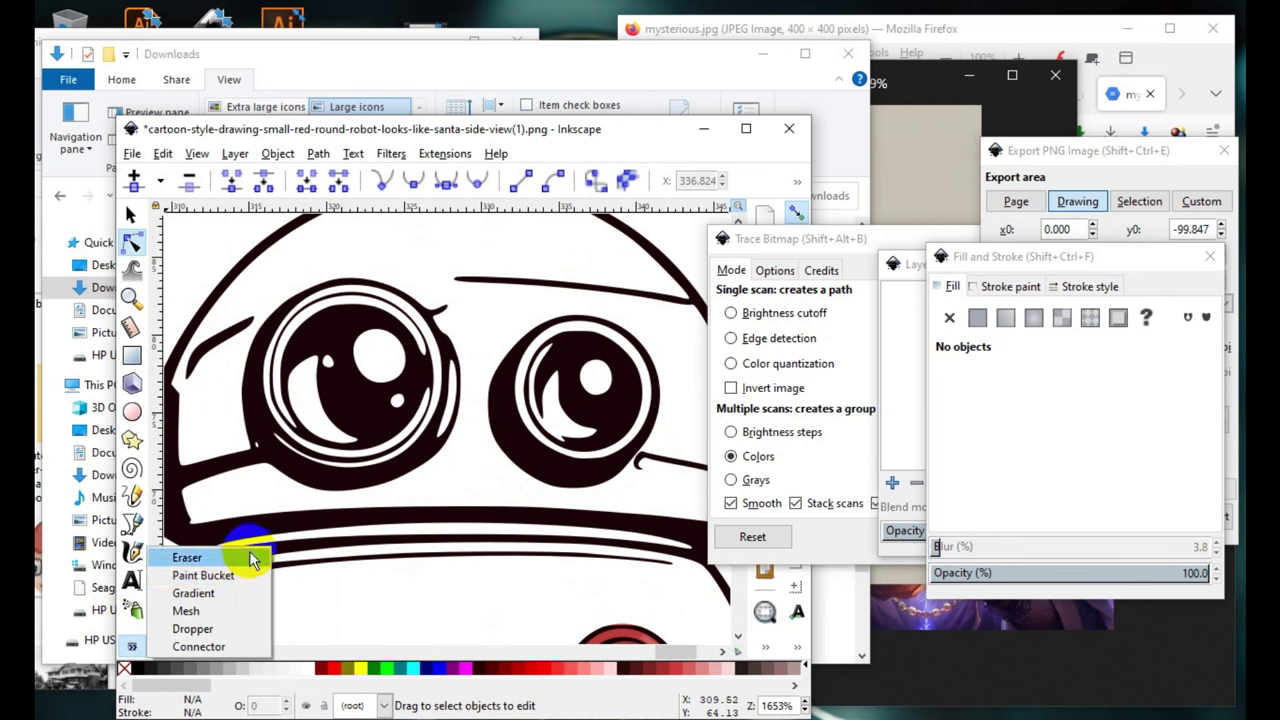
left_click(232, 576)
scroll(630, 342, "up", 1)
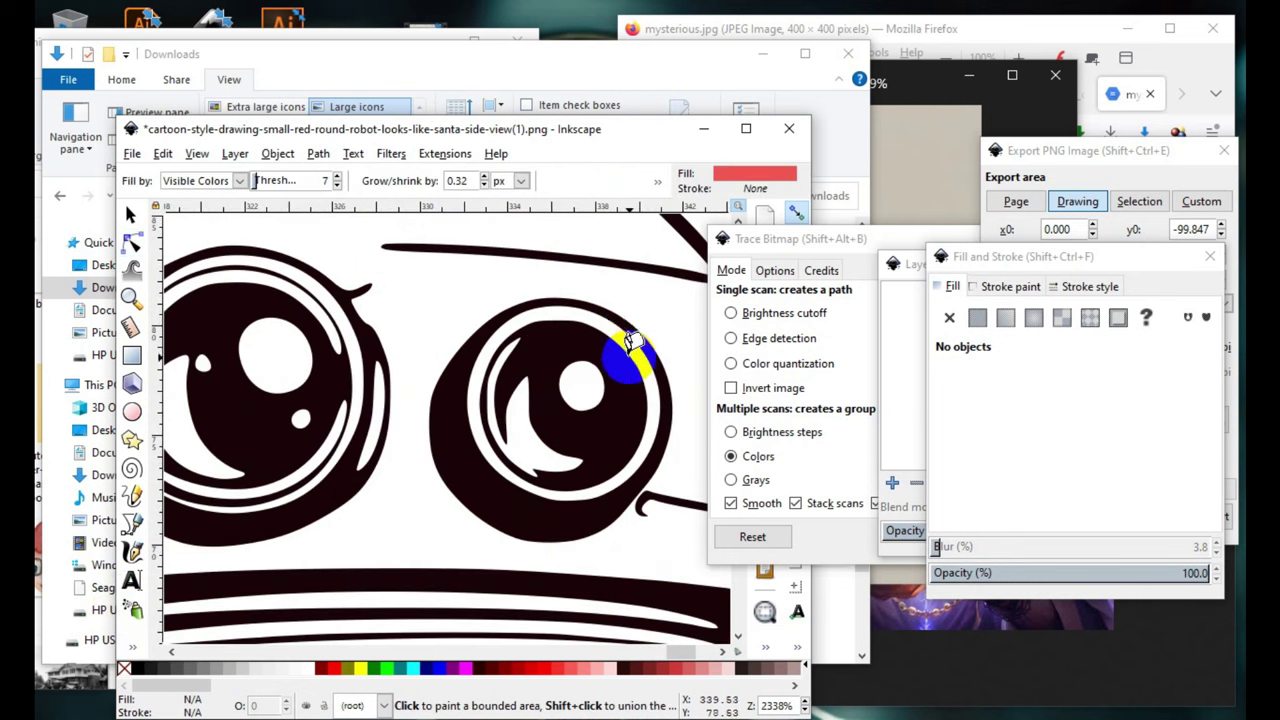
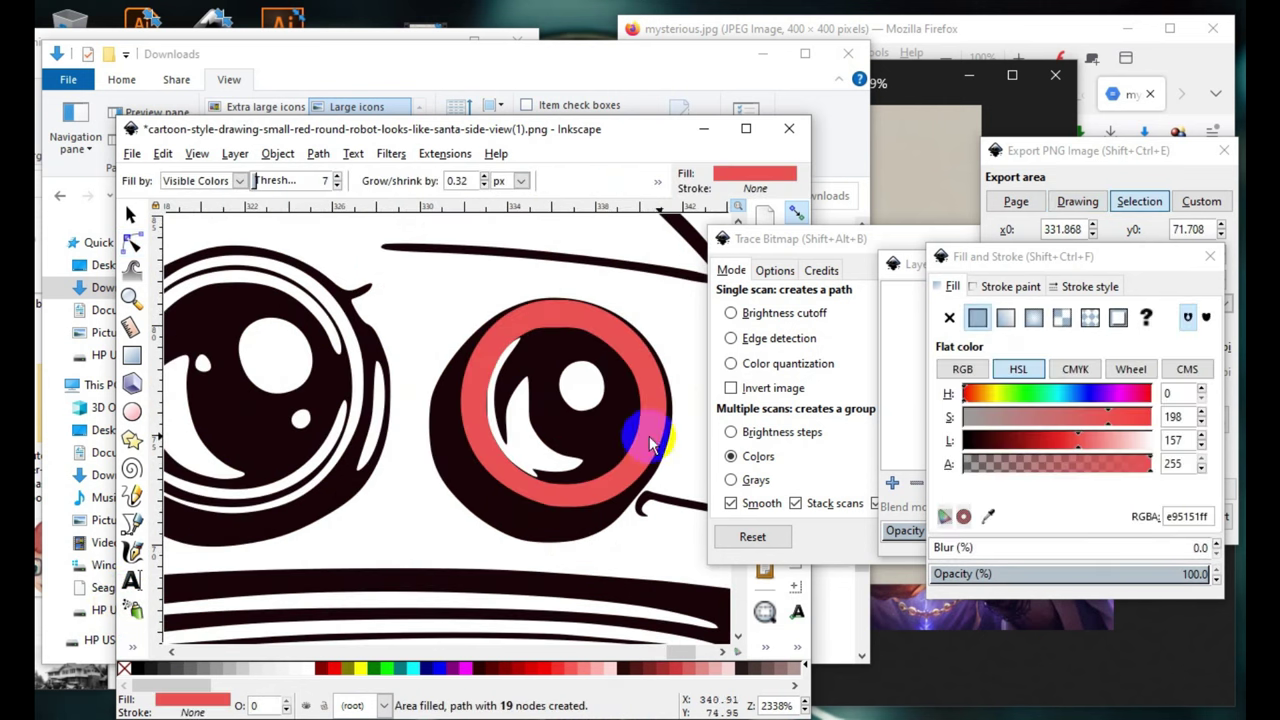
- Fill the left eye's red outer ring with grey and darken that grey
left_click(976, 411)
scroll(495, 388, "down", 2)
scroll(457, 428, "down", 1)
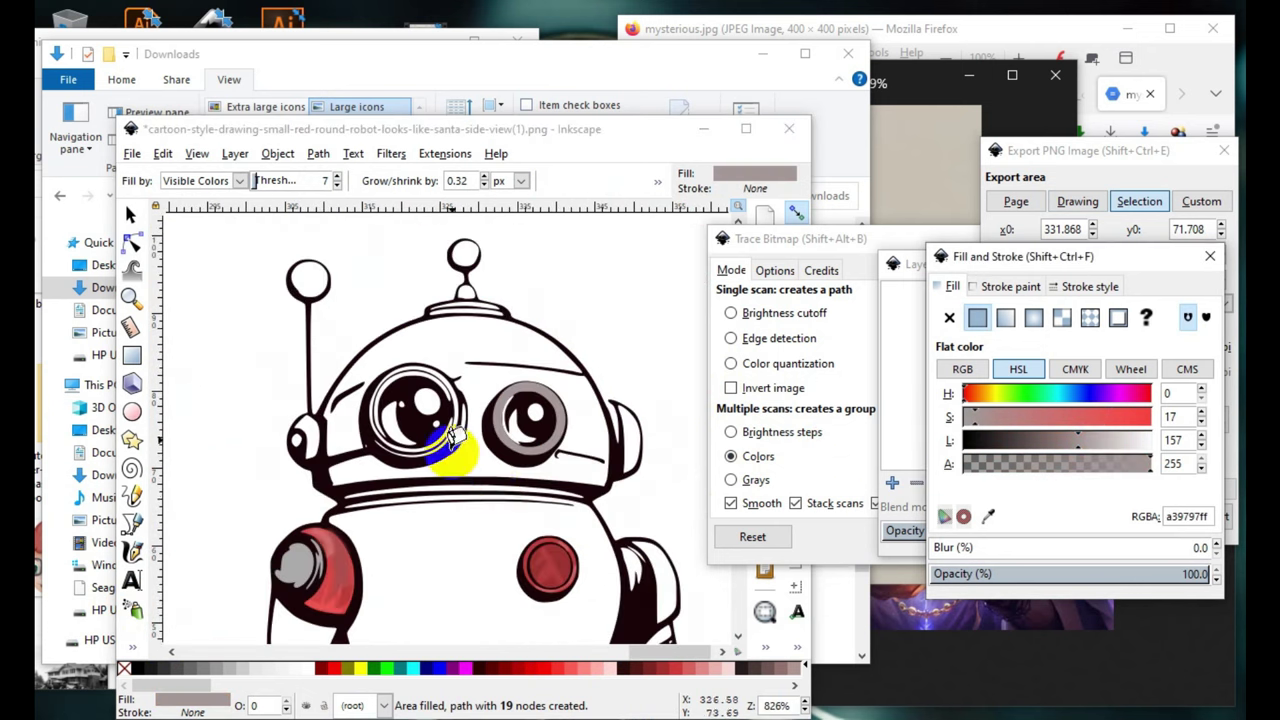
scroll(403, 395, "up", 3)
left_click(430, 322)
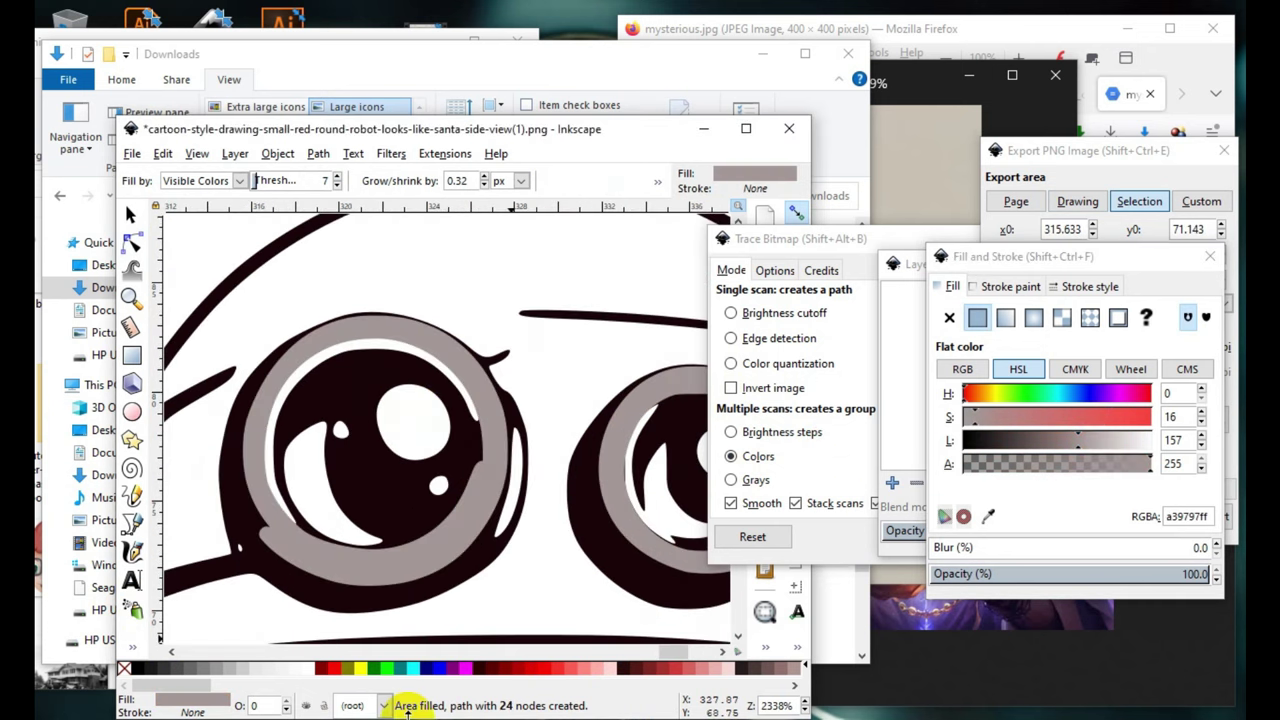
scroll(400, 470, "down", 1)
scroll(418, 505, "down", 1)
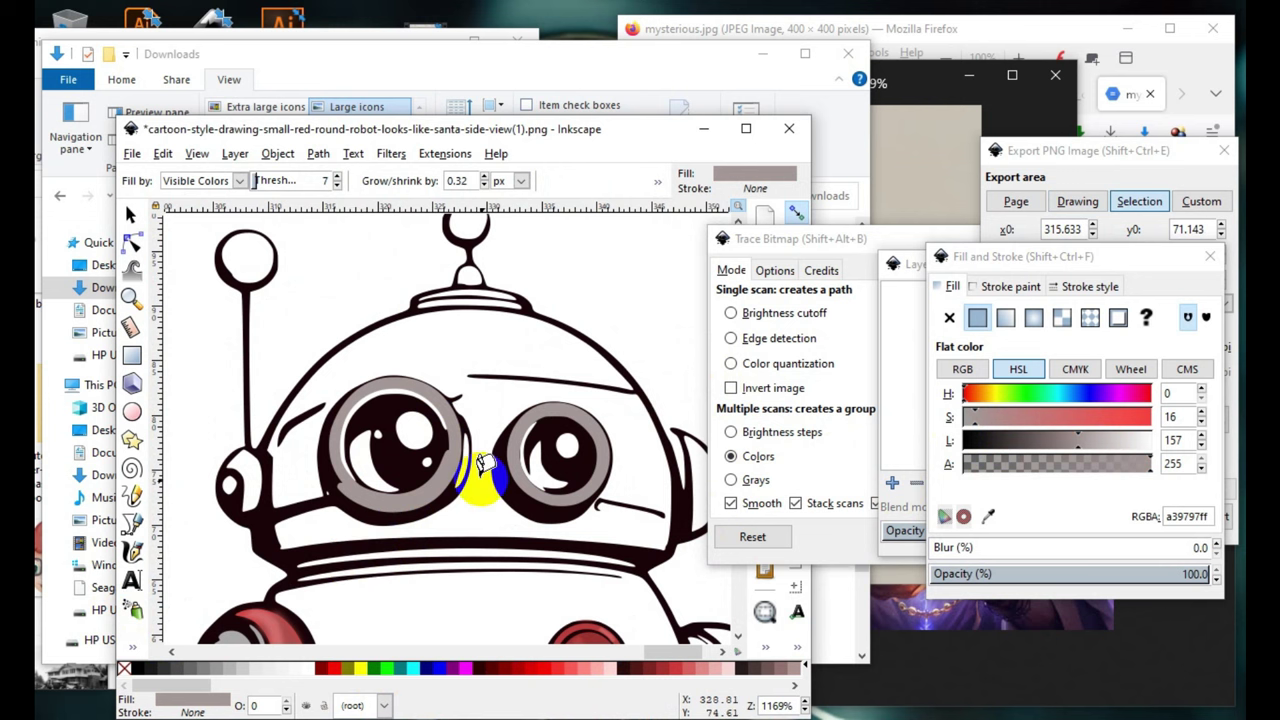
scroll(481, 463, "up", 1)
scroll(423, 486, "up", 1)
scroll(500, 449, "up", 1)
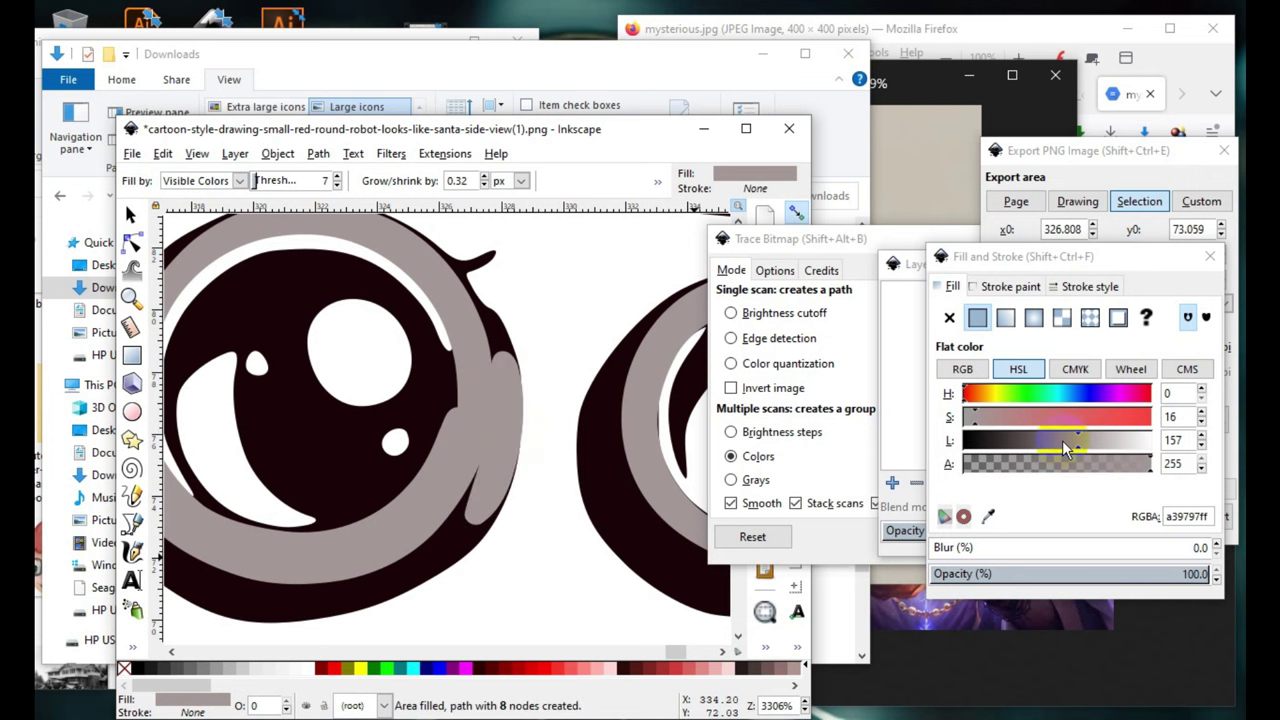
left_click_drag(1066, 450, 1060, 450)
scroll(628, 475, "down", 2)
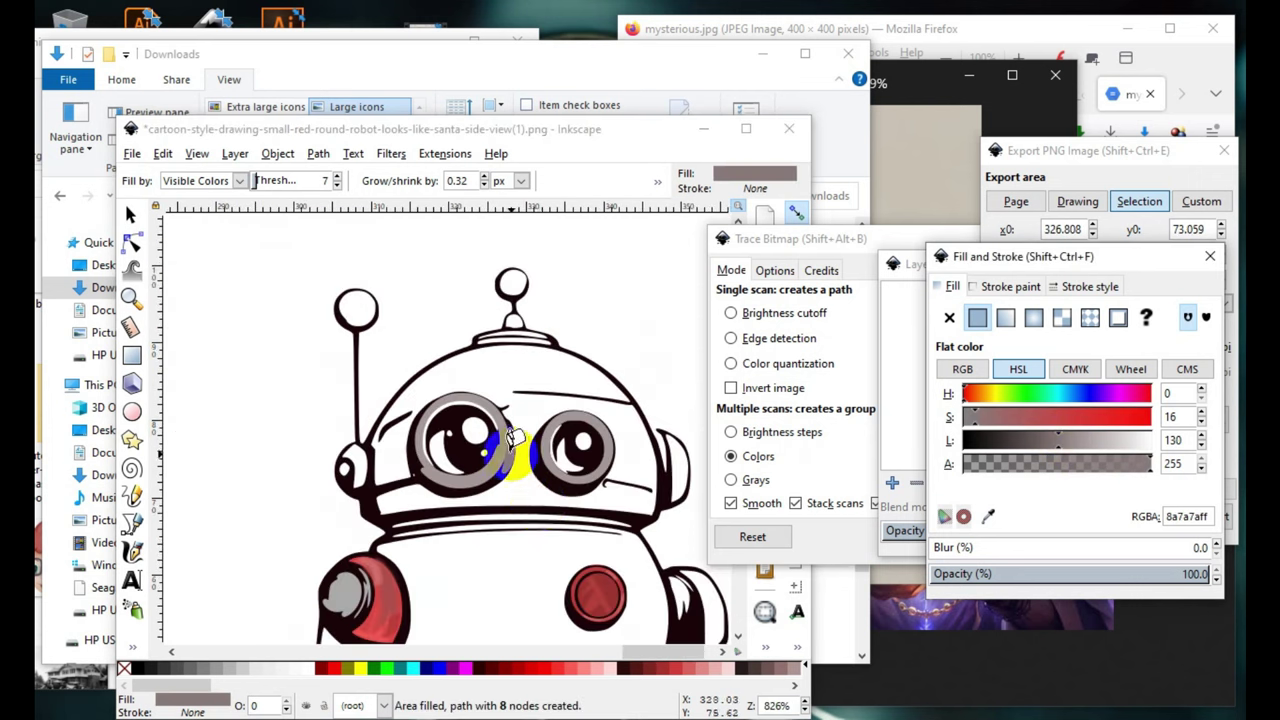
scroll(600, 440, "up", 1)
scroll(600, 410, "up", 1)
scroll(536, 378, "up", 2)
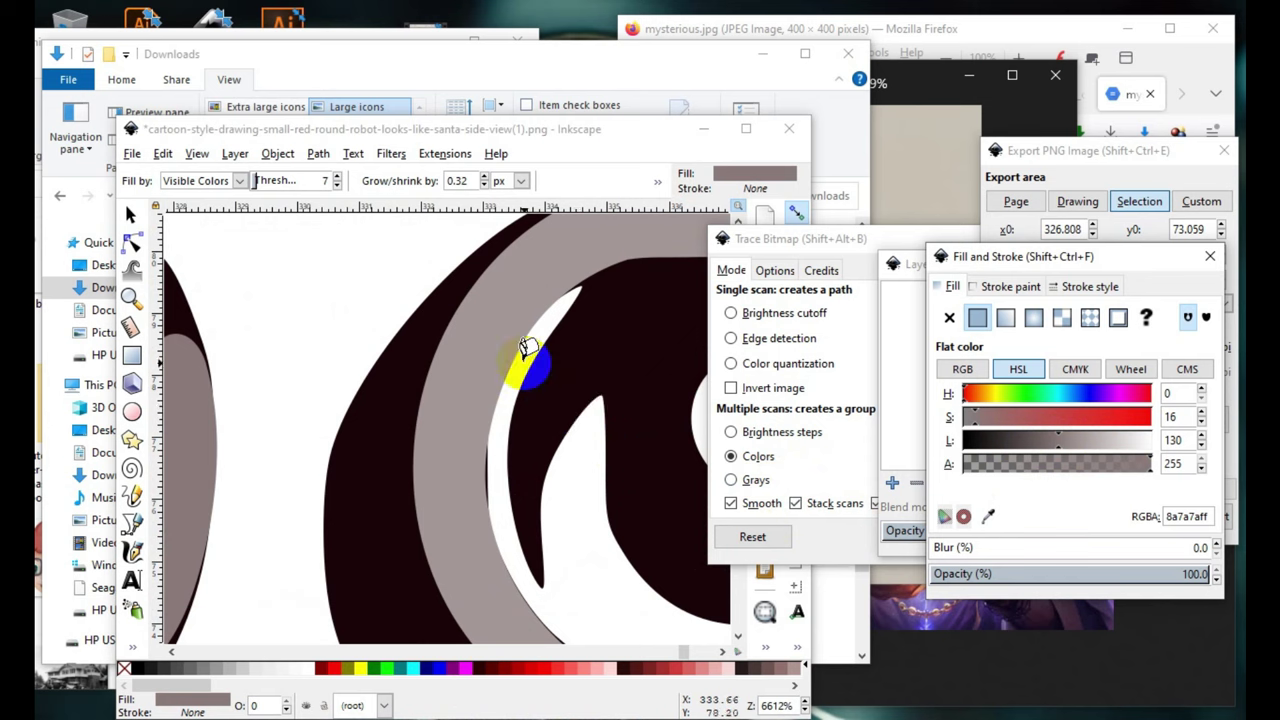
- Fill the right eye's ring area and lighten it to pale grey
left_click(527, 350)
scroll(443, 590, "down", 3)
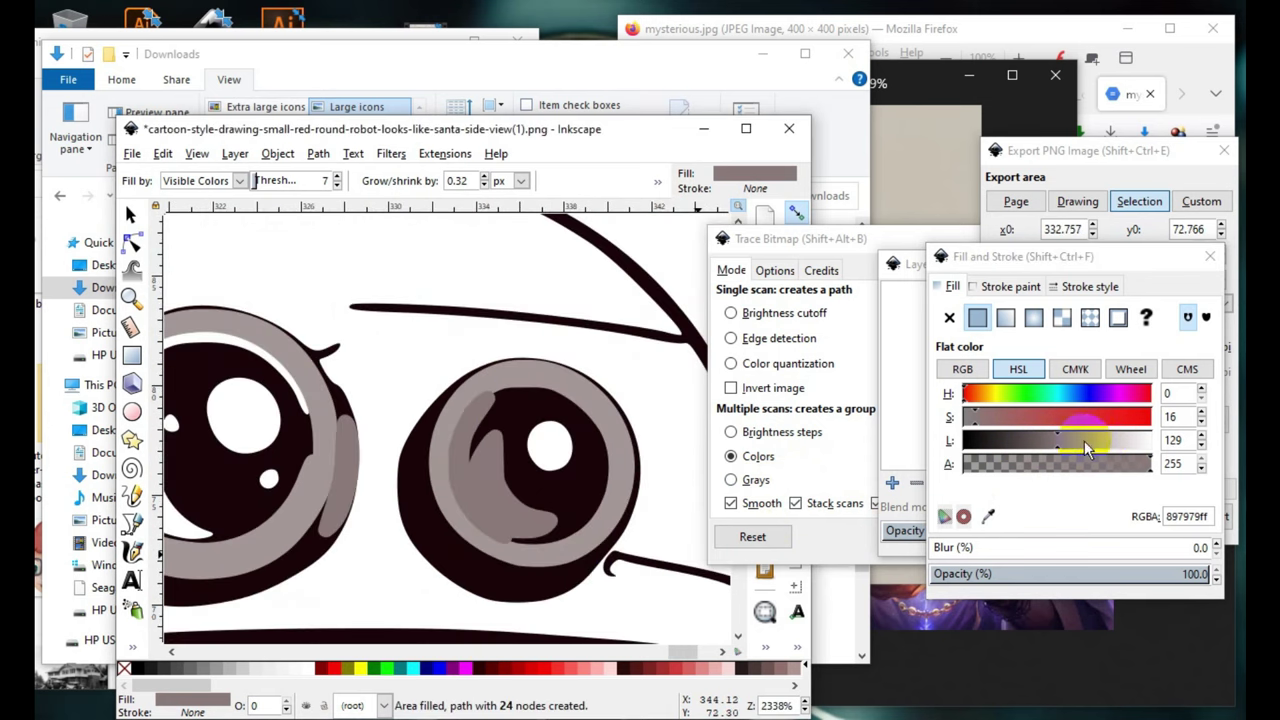
left_click(1099, 440)
scroll(636, 447, "down", 3)
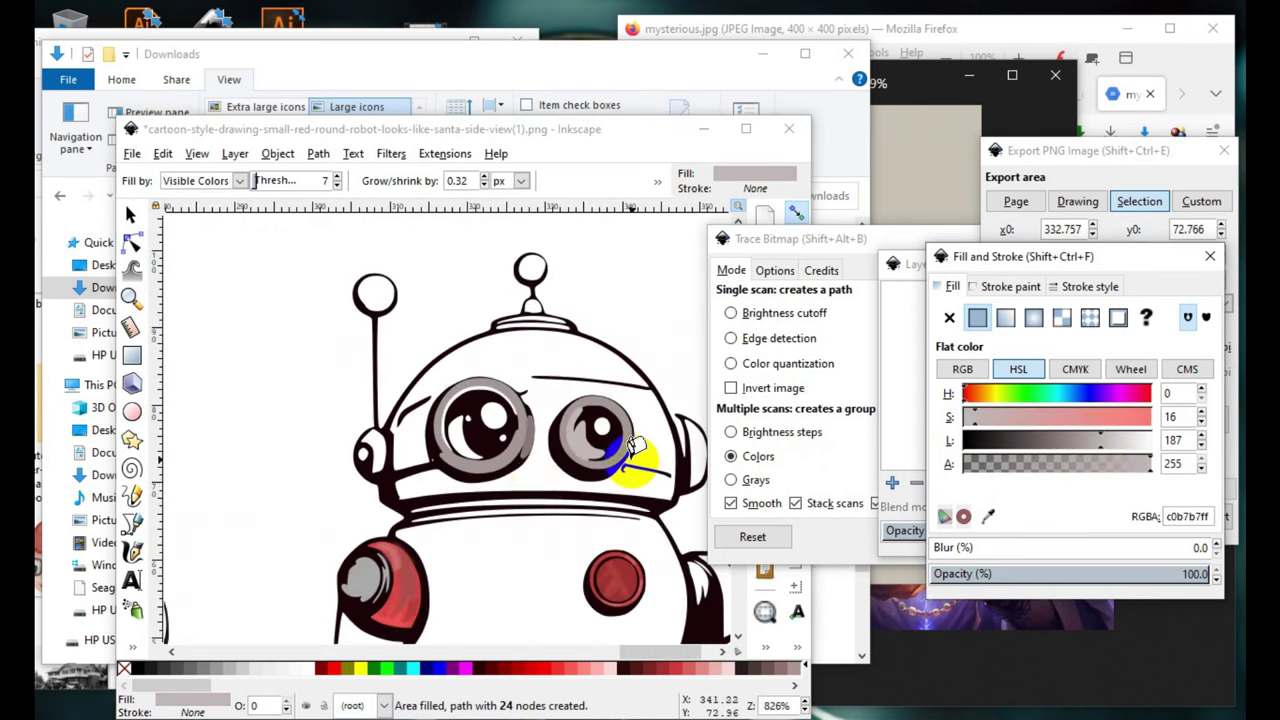
scroll(636, 447, "up", 1)
- Select the right eye's grey iris ring and pale inner ring to check them, then deselect
left_click(130, 214)
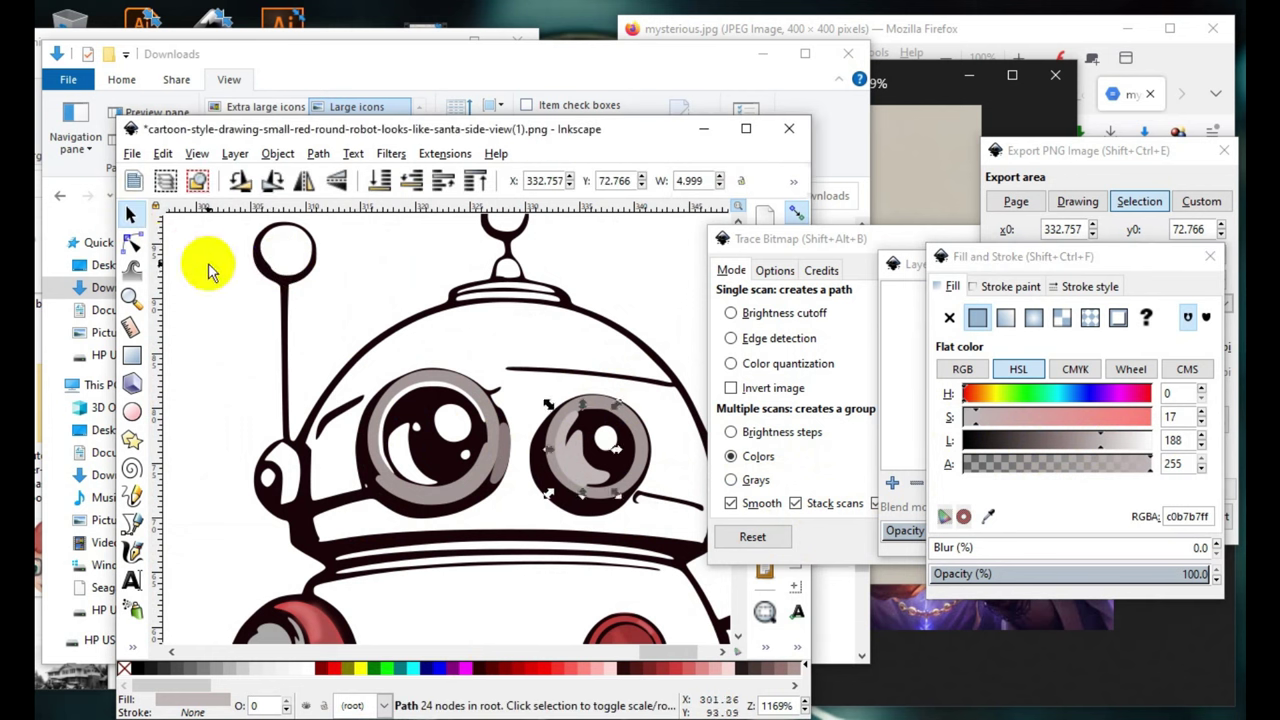
scroll(586, 500, "up", 2)
scroll(491, 294, "down", 3)
scroll(510, 535, "up", 3)
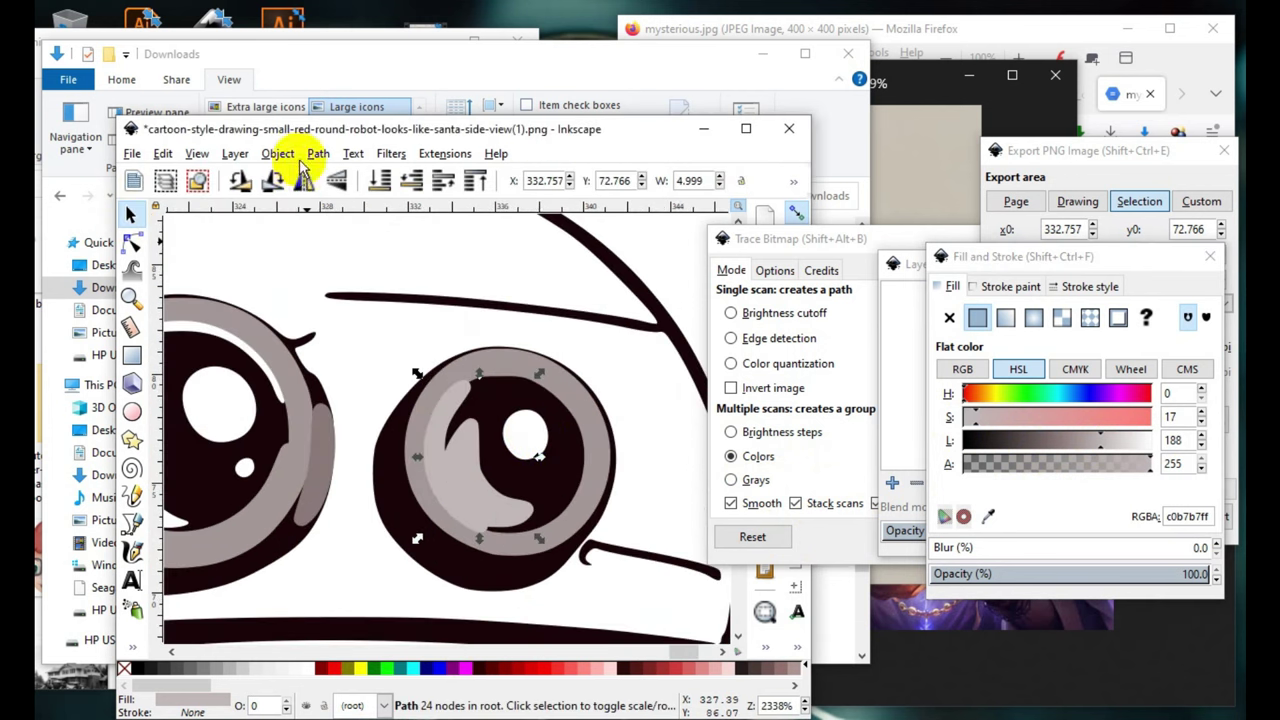
left_click(580, 410)
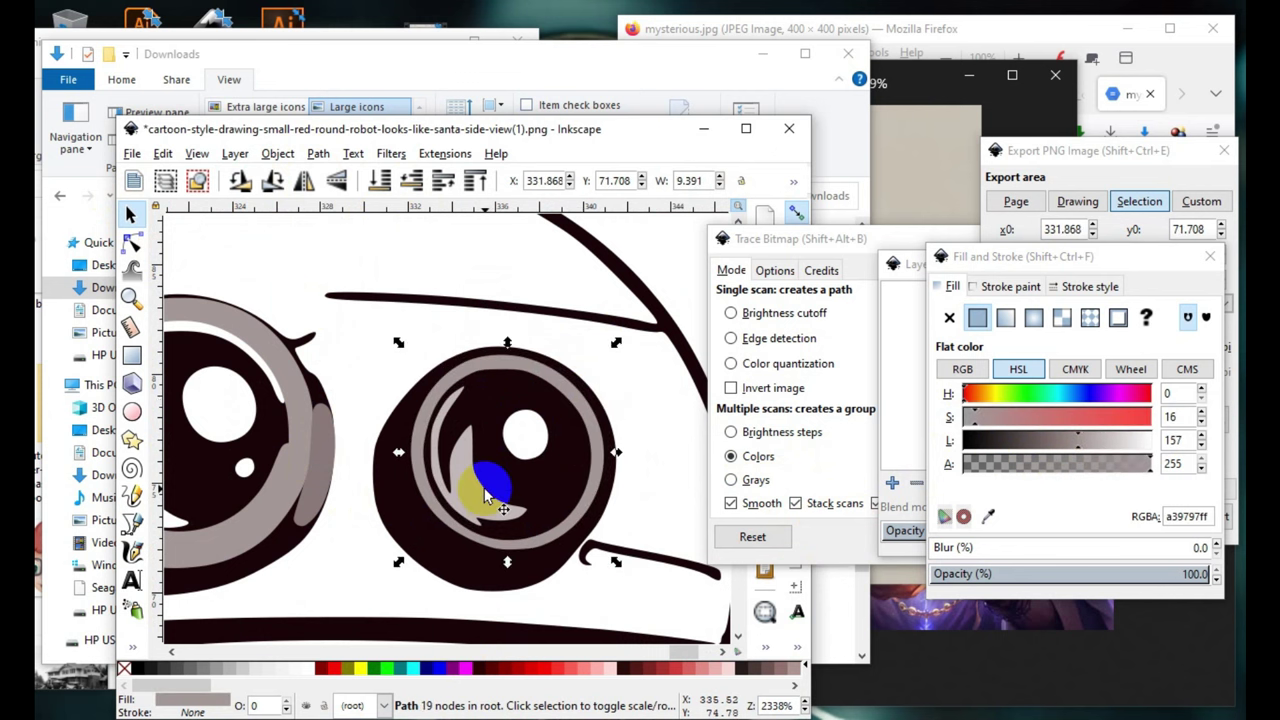
scroll(510, 448, "down", 2)
scroll(500, 442, "up", 2)
left_click(493, 439)
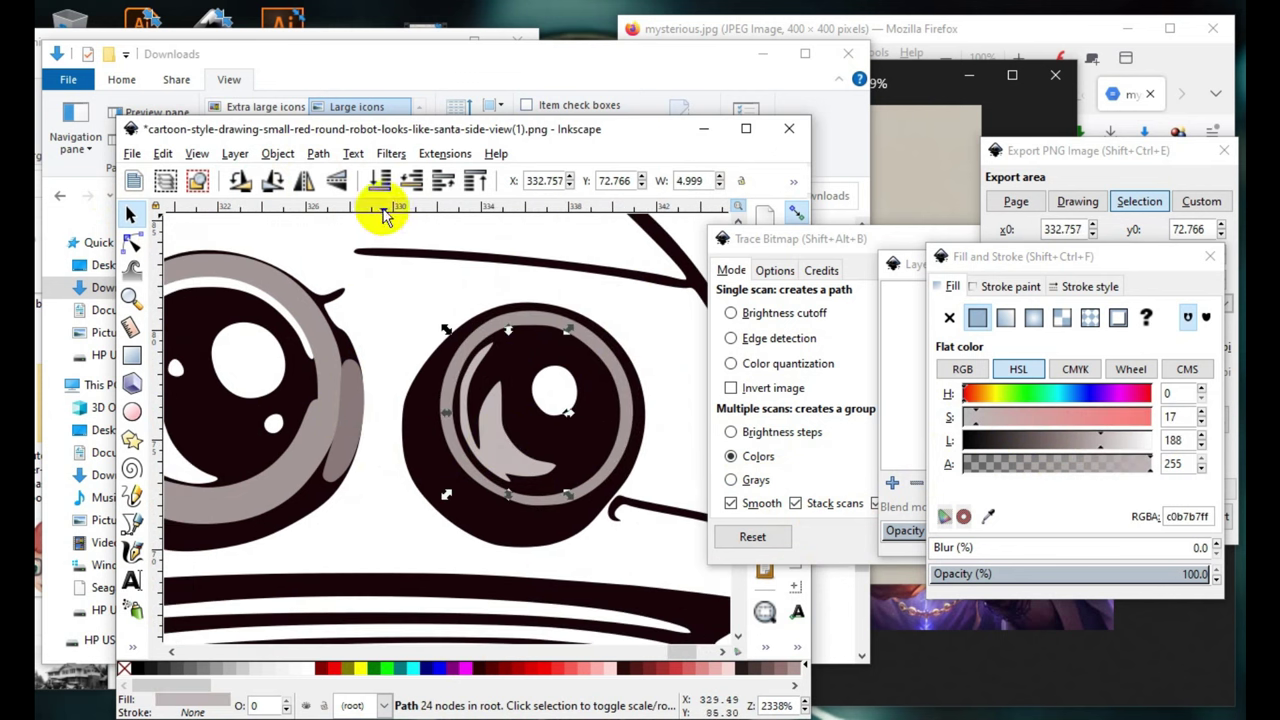
scroll(593, 515, "down", 4)
left_click(642, 363)
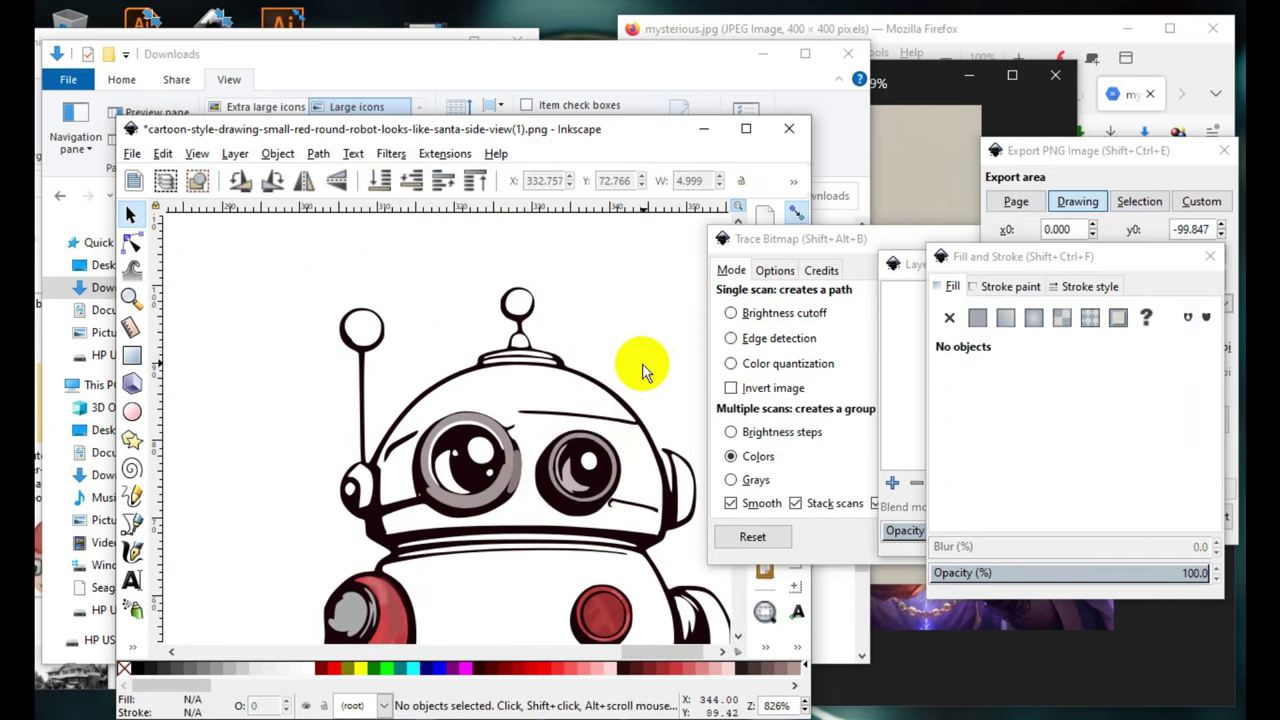
scroll(576, 480, "up", 3)
- Paint-bucket fill the white highlight dot in the robot's right eye
left_click(132, 646)
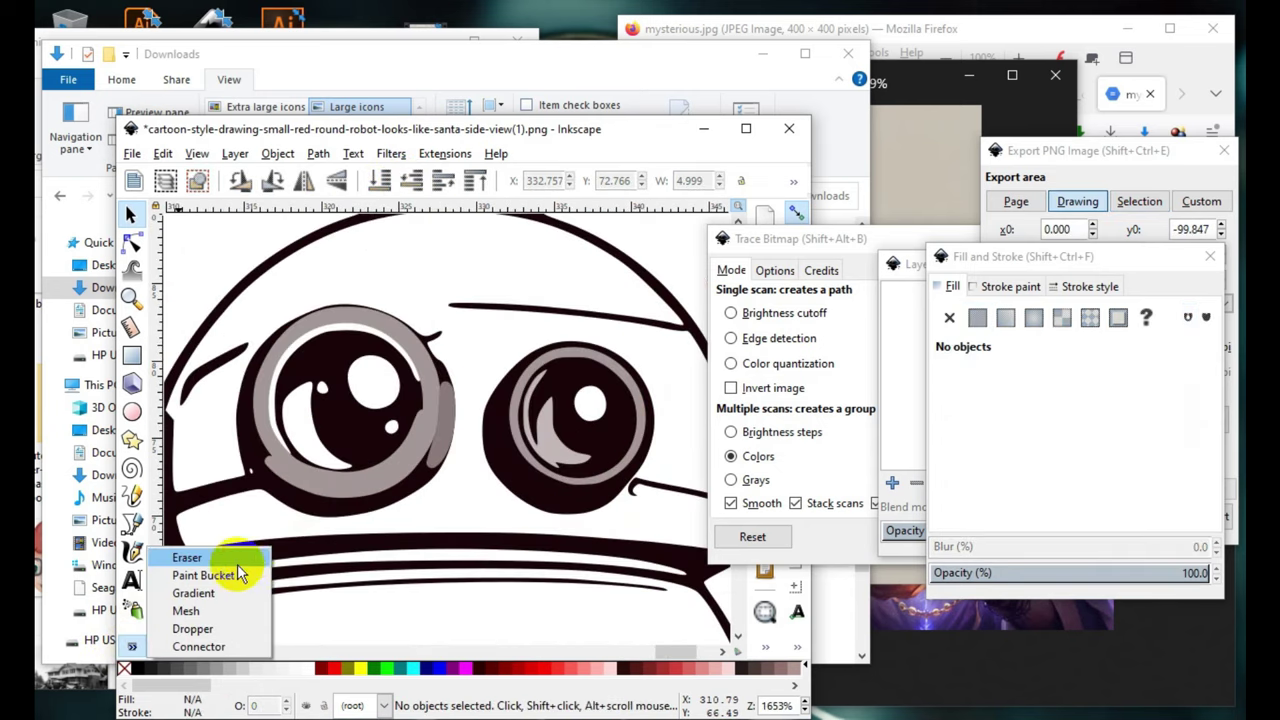
left_click(245, 580)
scroll(614, 443, "up", 2)
scroll(571, 297, "up", 1)
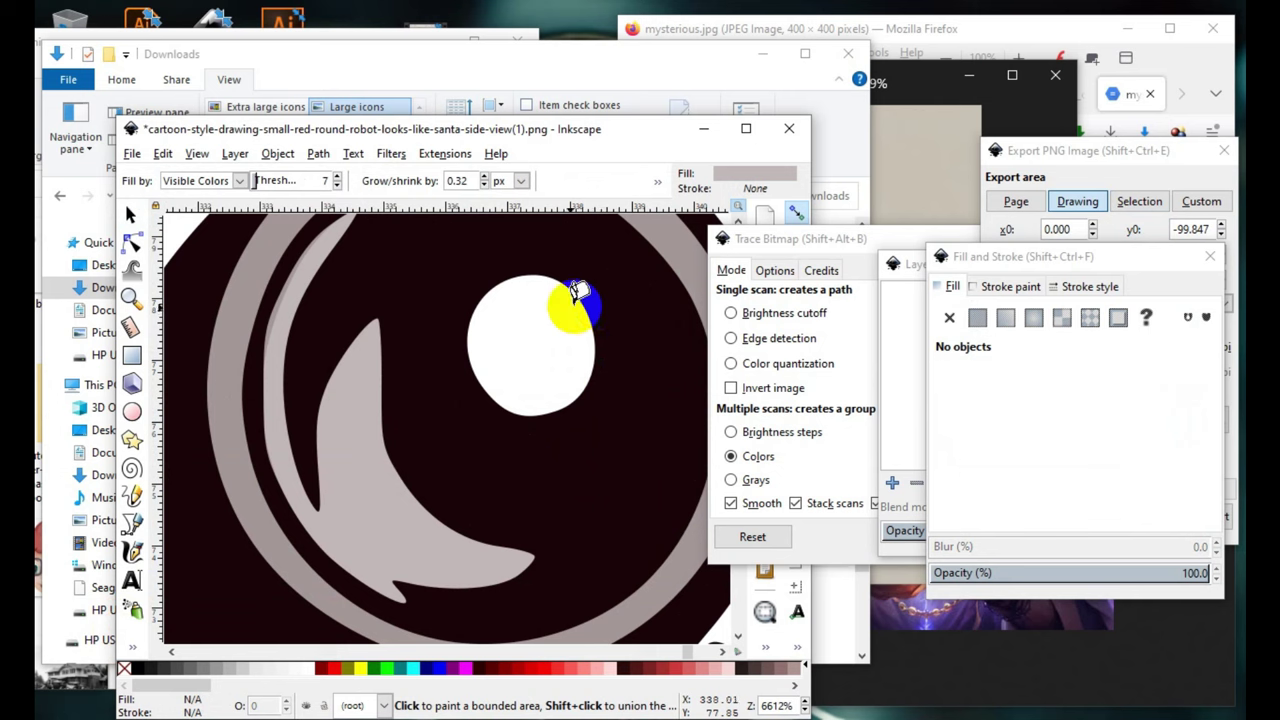
scroll(571, 297, "up", 1)
left_click(479, 566)
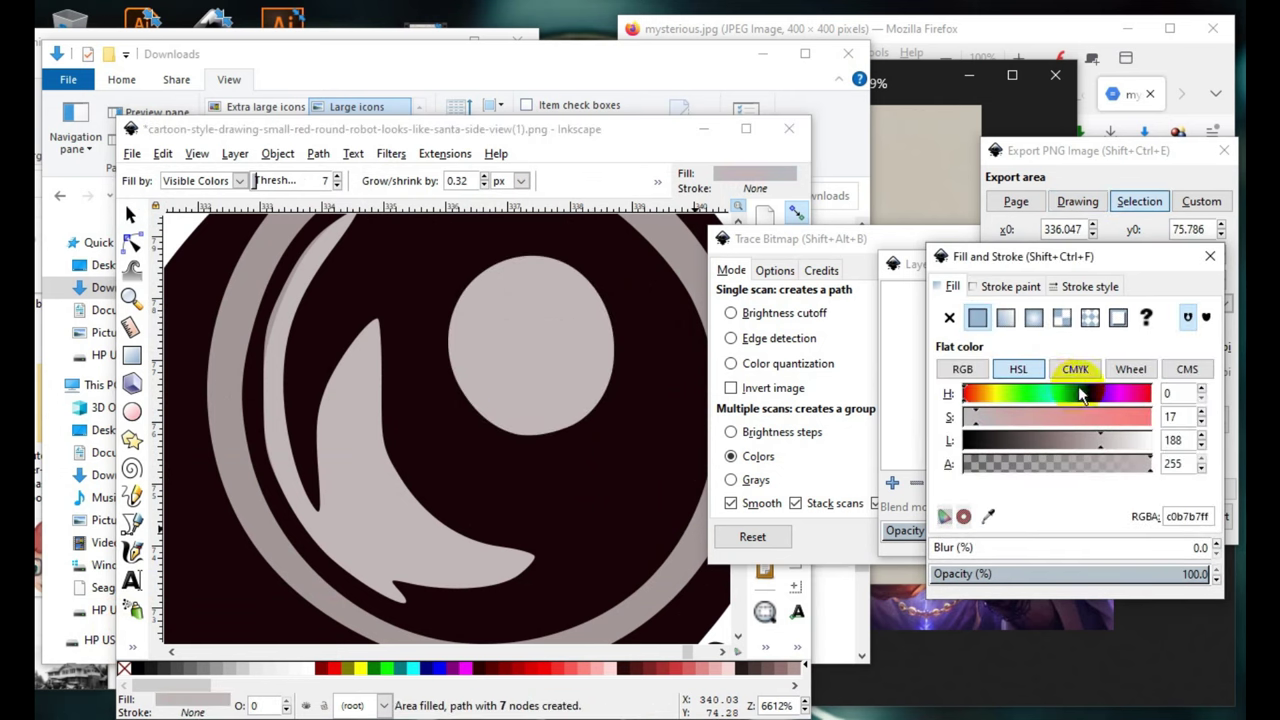
- Set the dot's fill to violet-blue with H 179, S 221, L 148
left_click(1095, 393)
mouse_move(1097, 428)
left_mouse_down()
mouse_move(1117, 427)
mouse_move(1072, 447)
left_mouse_up()
scroll(686, 486, "down", 7)
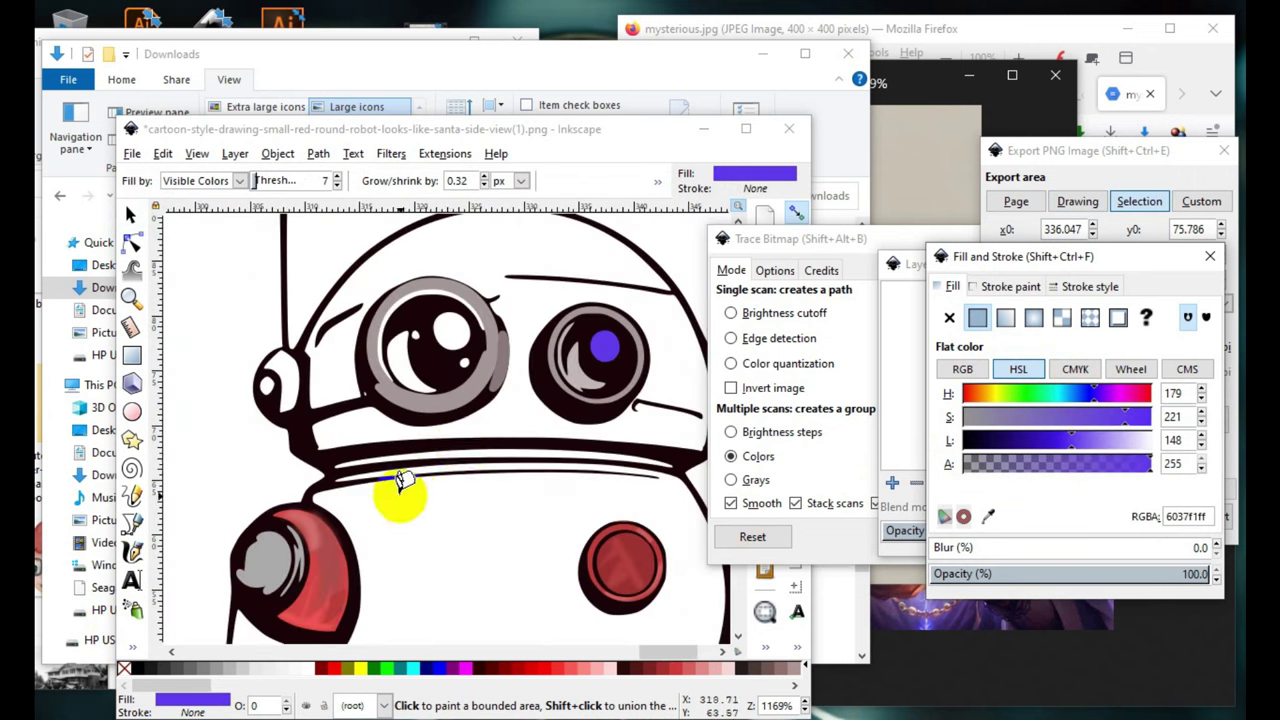
scroll(498, 438, "up", 1)
scroll(490, 456, "up", 1)
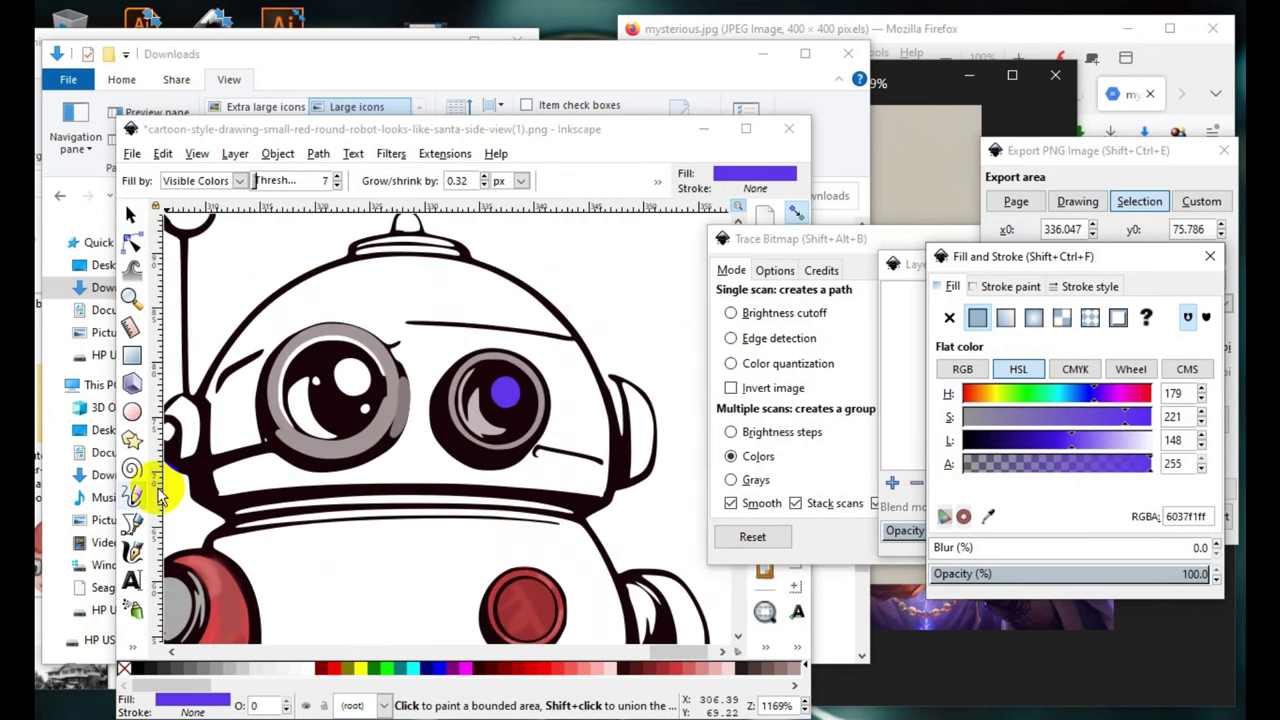
left_click(133, 551)
scroll(490, 390, "up", 2)
- Paint a lighter violet calligraphic highlight stroke on the pupil and blur it to 6%
scroll(466, 326, "up", 4)
left_click(466, 326)
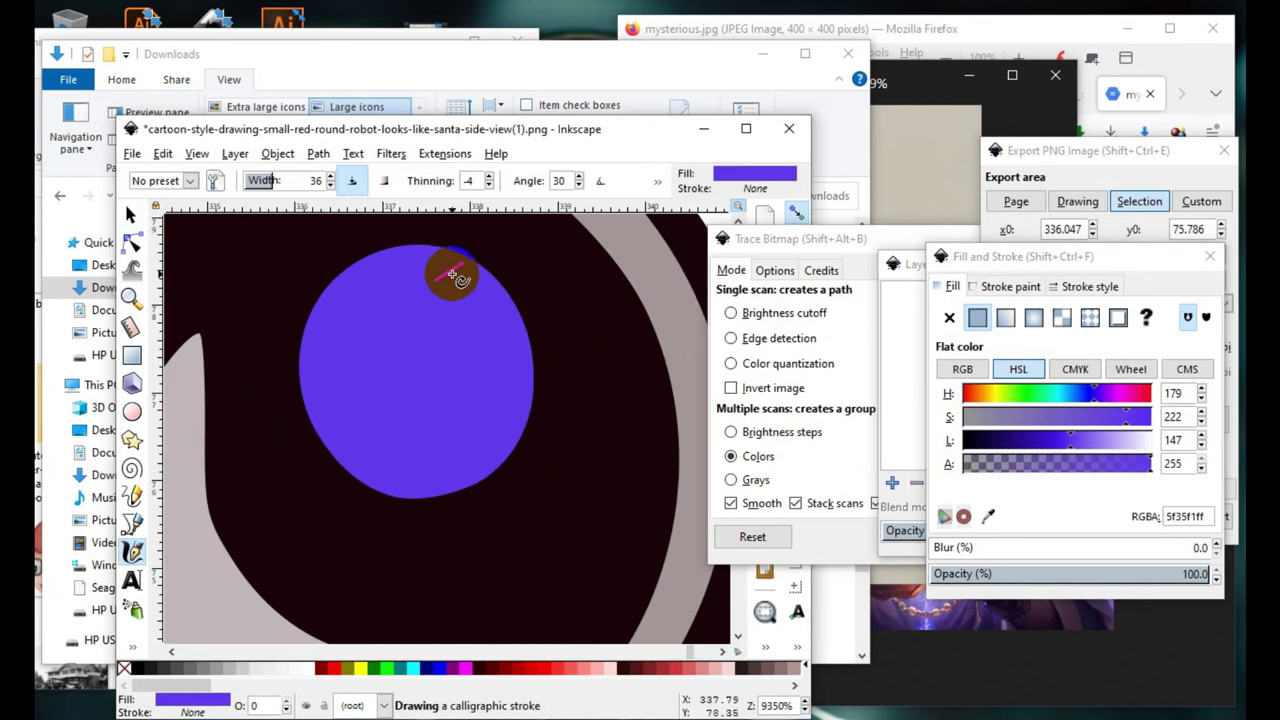
left_click_drag(452, 274, 469, 514)
mouse_move(1143, 457)
left_mouse_down()
mouse_move(1072, 443)
mouse_move(1101, 448)
left_mouse_up()
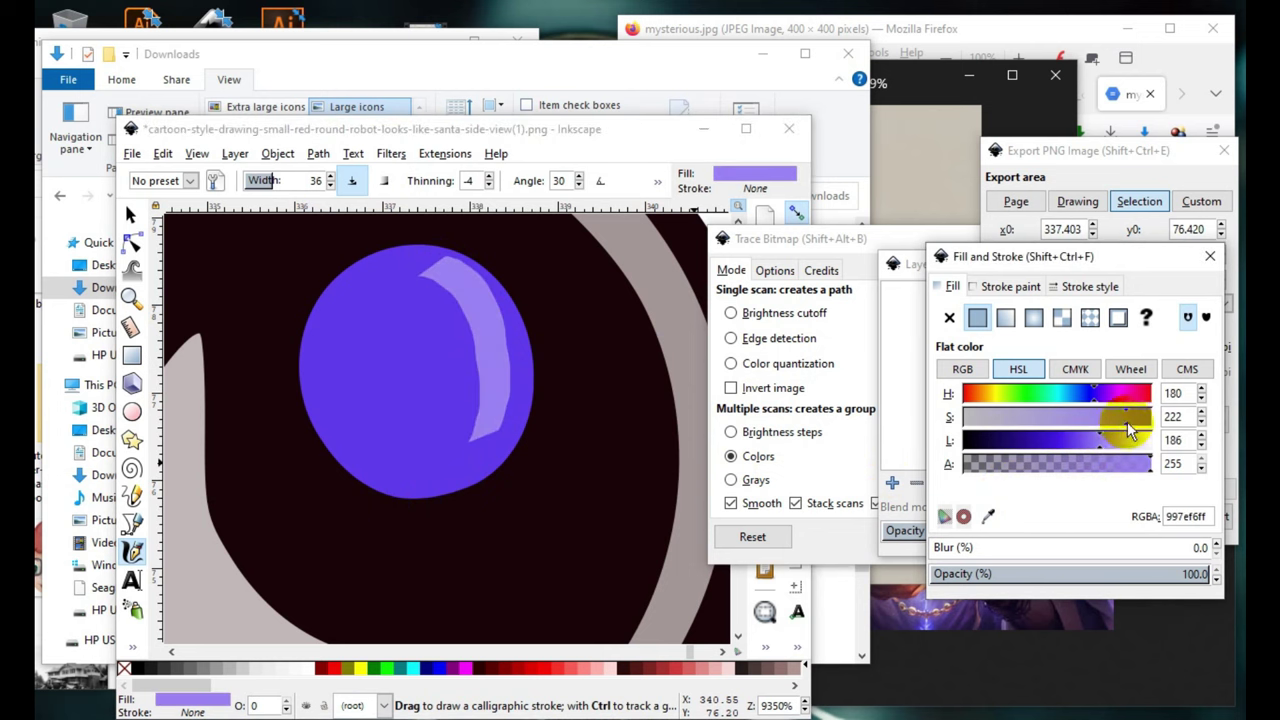
left_click(946, 548)
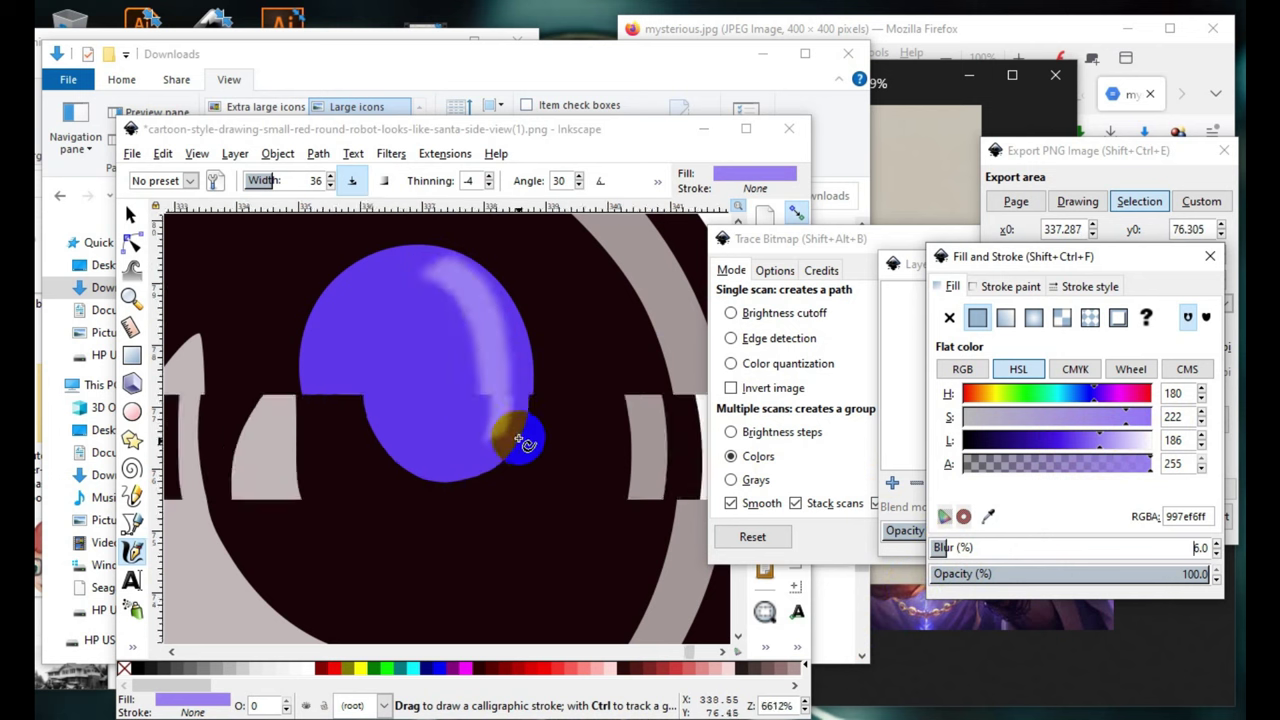
scroll(514, 428, "down", 6)
scroll(537, 371, "up", 4)
scroll(440, 293, "up", 2)
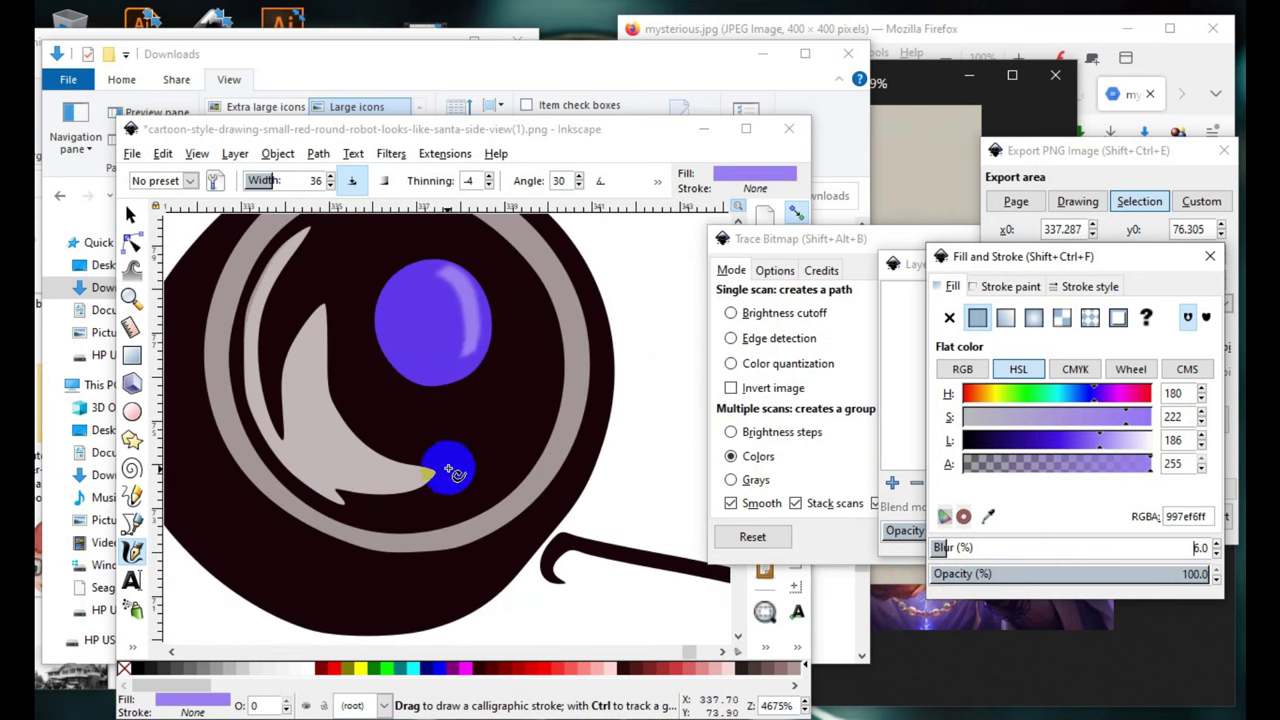
scroll(450, 282, "up", 2)
- Delete and move nodes on the highlight path to reshape its curve
left_click(134, 243)
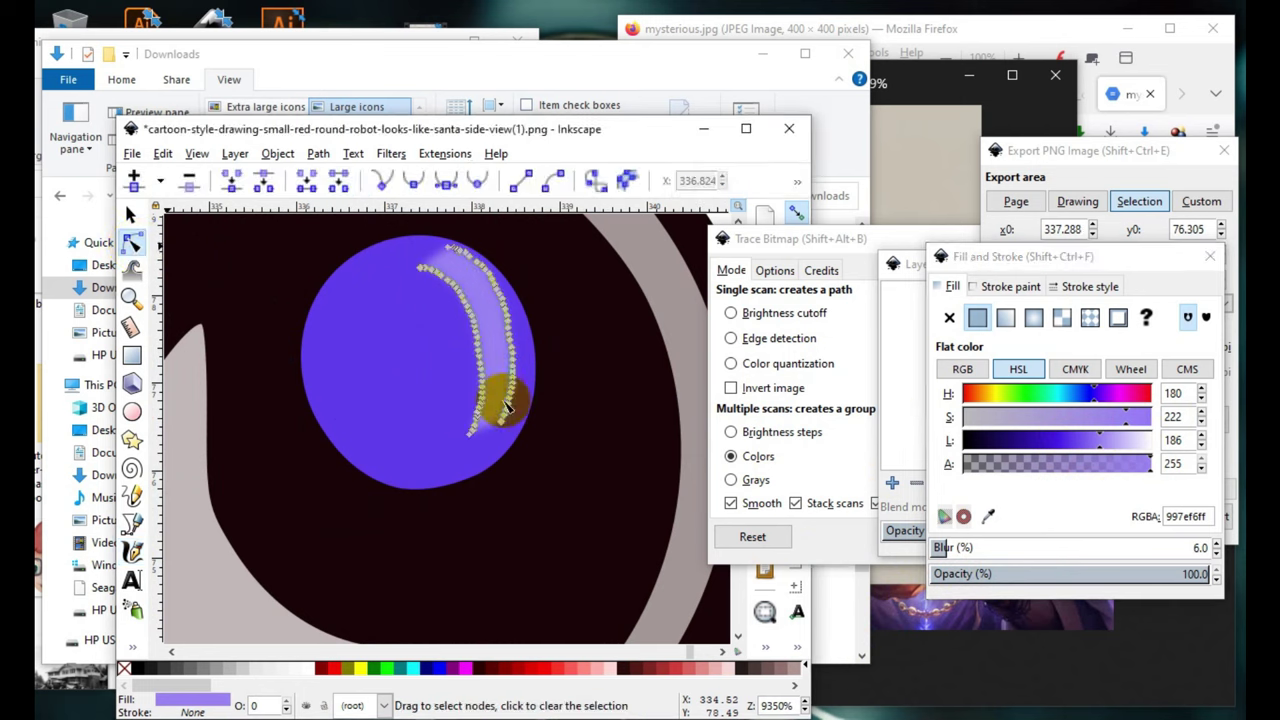
left_click_drag(462, 245, 563, 414)
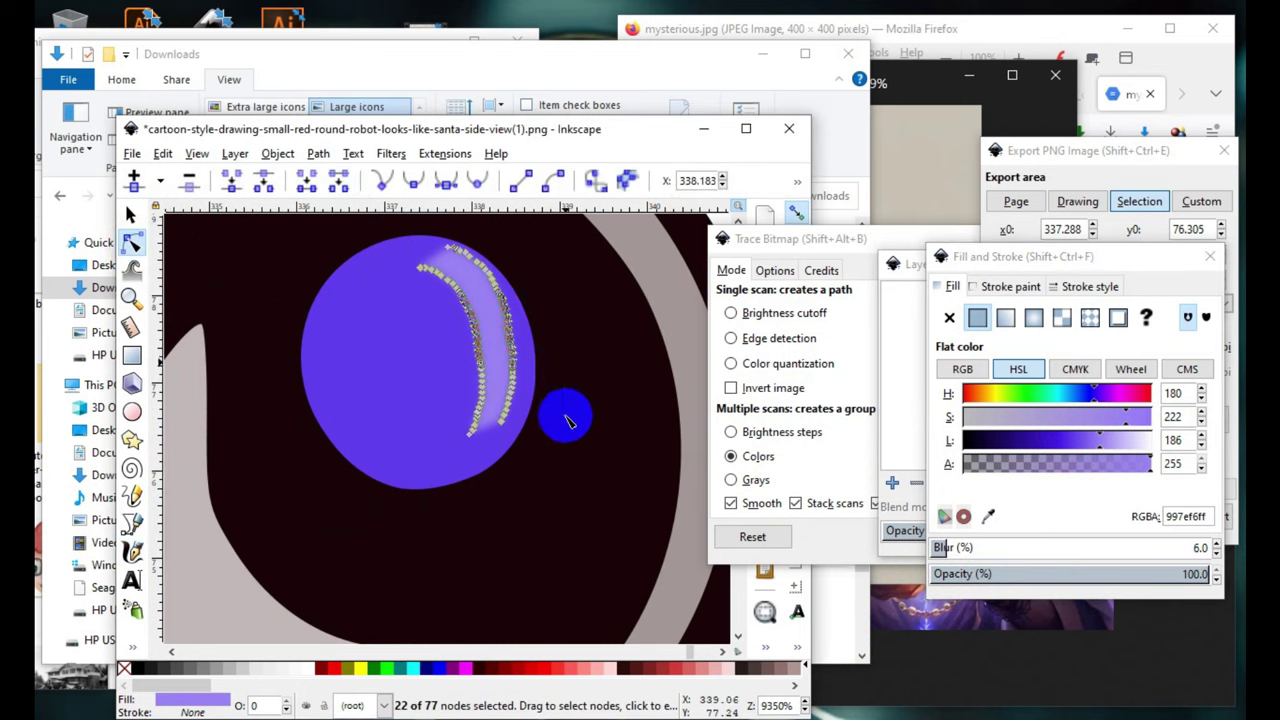
left_click(190, 183)
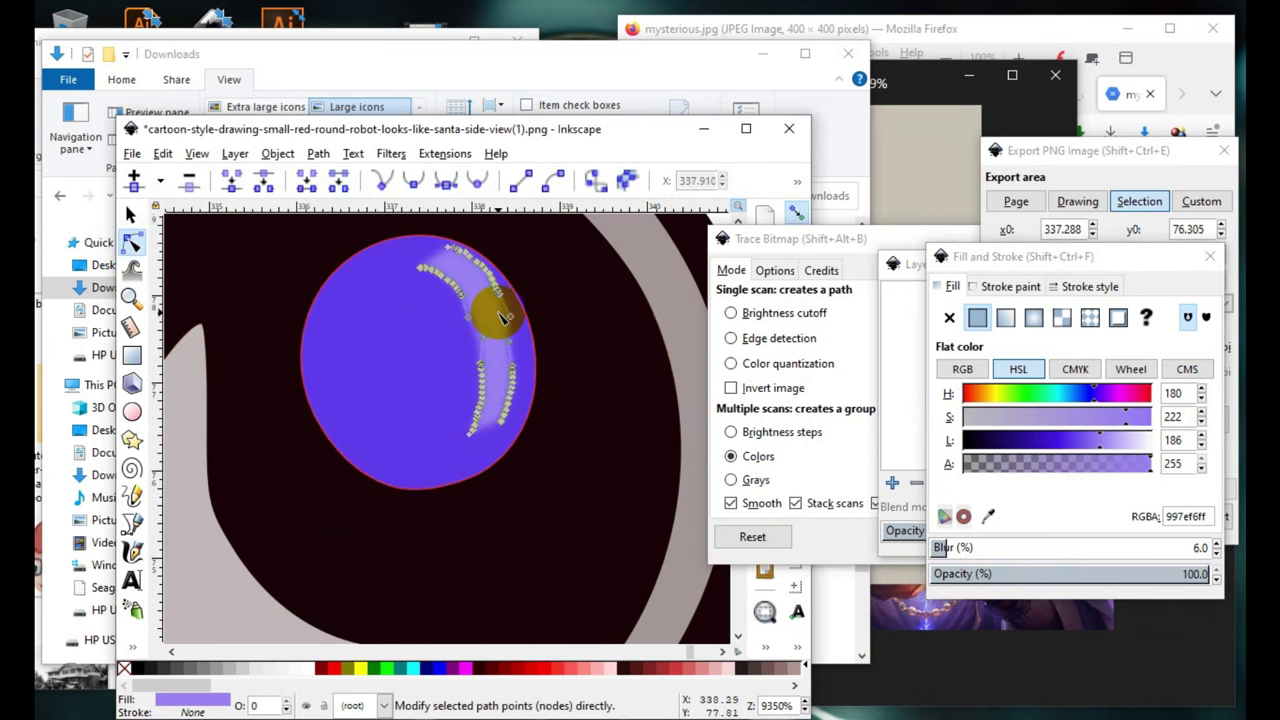
left_click_drag(524, 316, 510, 244)
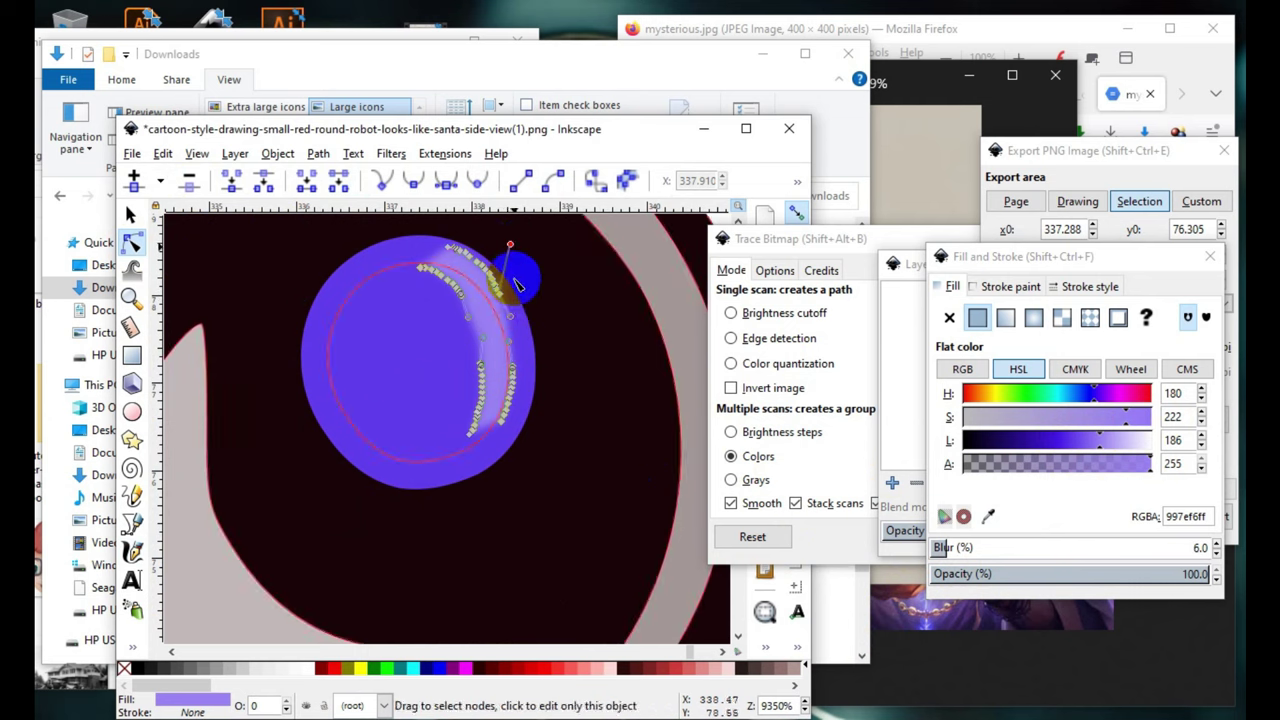
left_click_drag(524, 318, 526, 332)
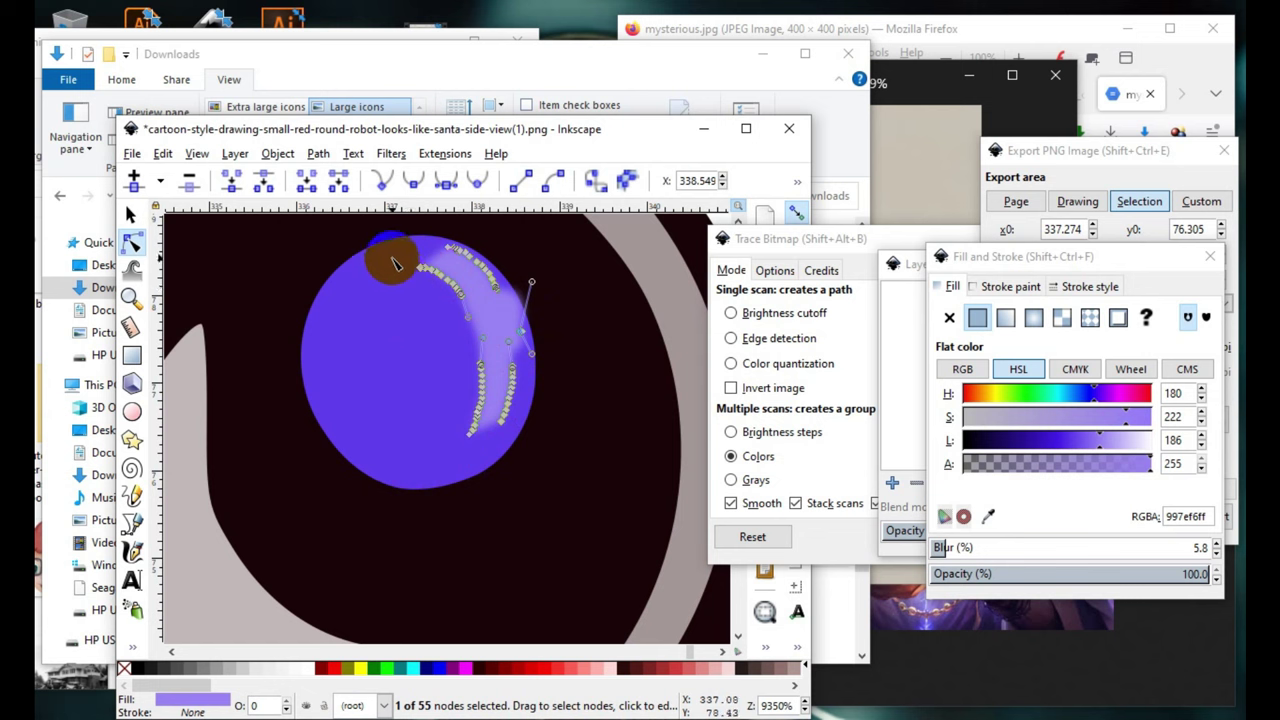
left_click(443, 300)
left_click(186, 180)
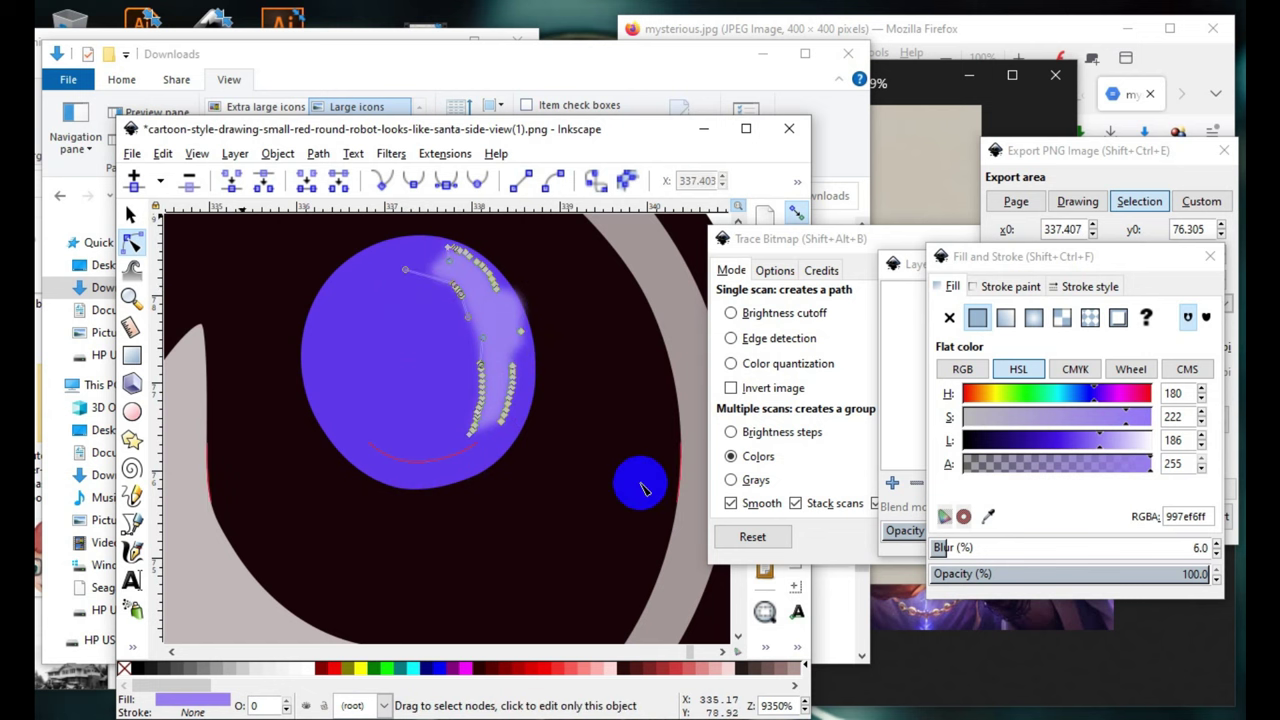
scroll(641, 487, "down", 6)
key("Escape")
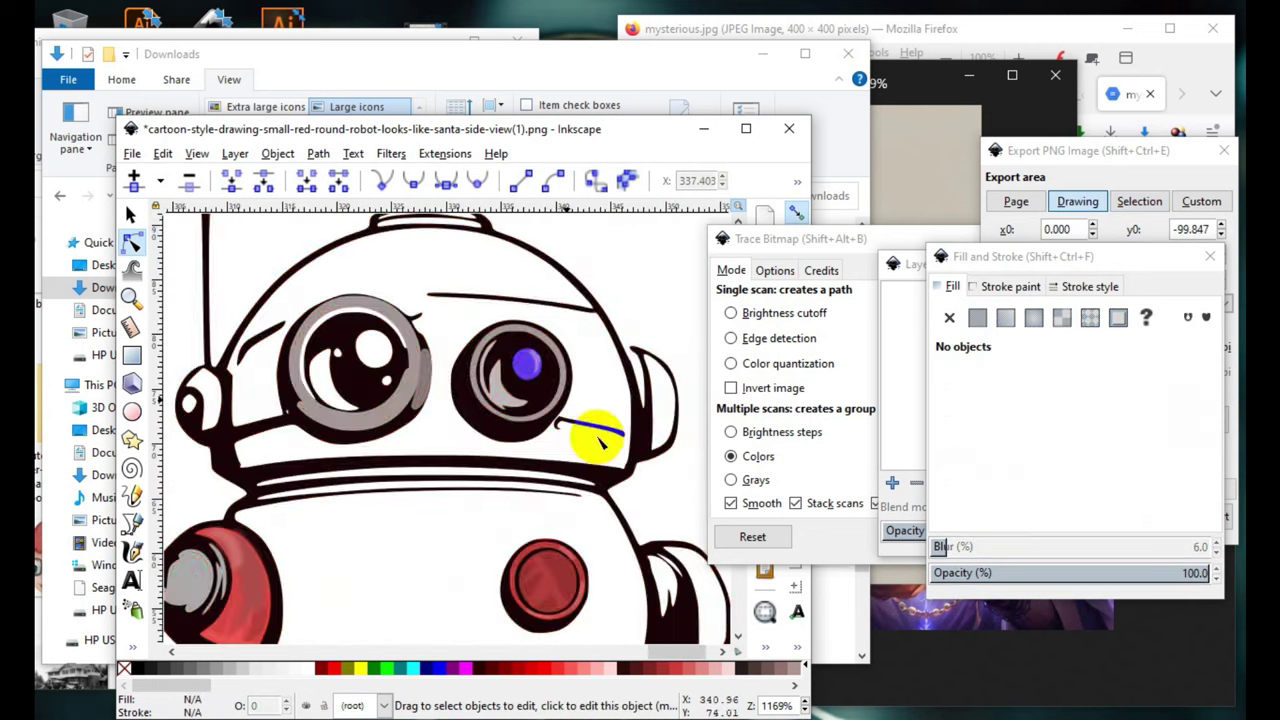
scroll(598, 438, "up", 2)
scroll(551, 429, "up", 2)
- Lower the pupil highlight's opacity to 82.9%
left_click(508, 343)
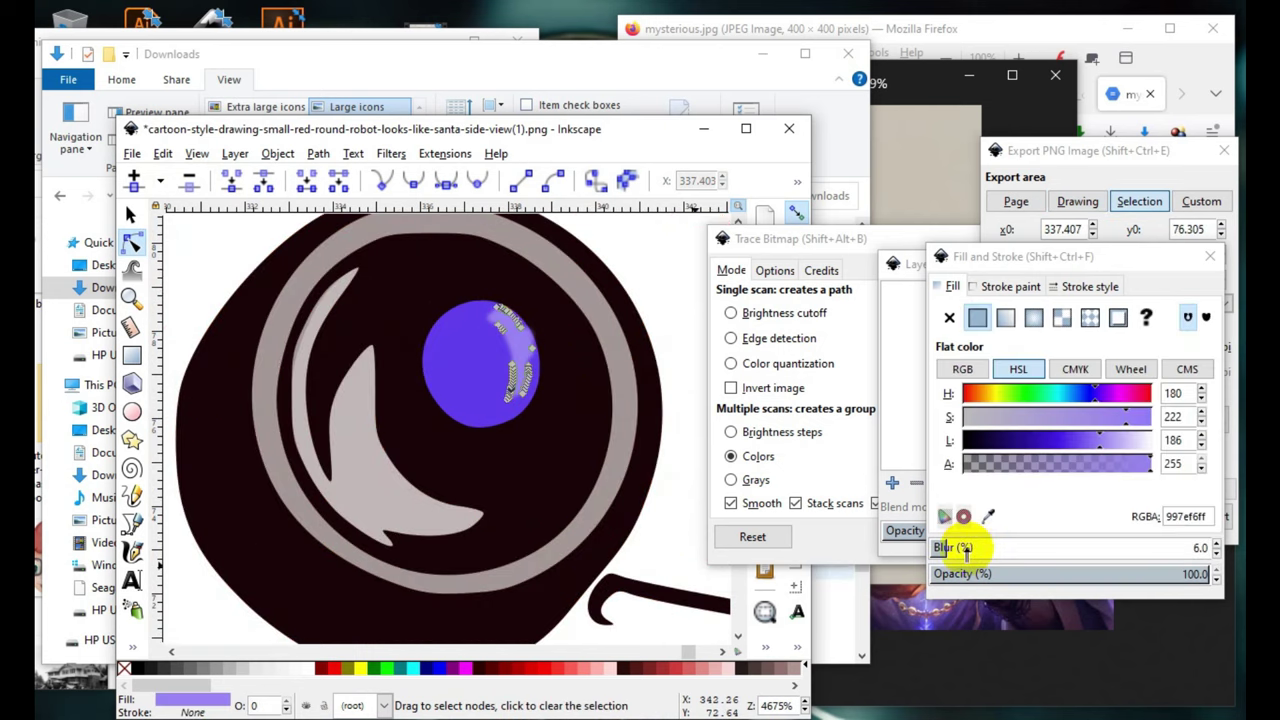
left_click_drag(1181, 574, 1161, 574)
left_click(700, 514)
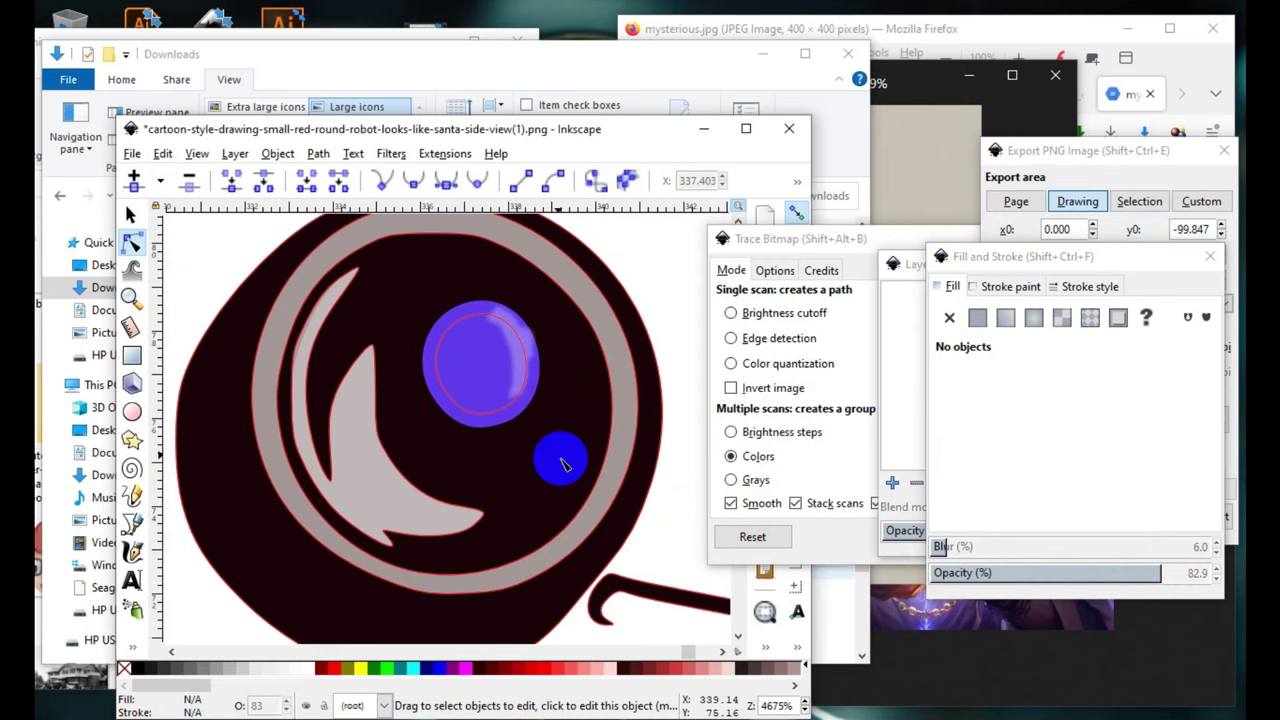
scroll(557, 457, "down", 3)
scroll(499, 405, "up", 2)
scroll(505, 395, "up", 2)
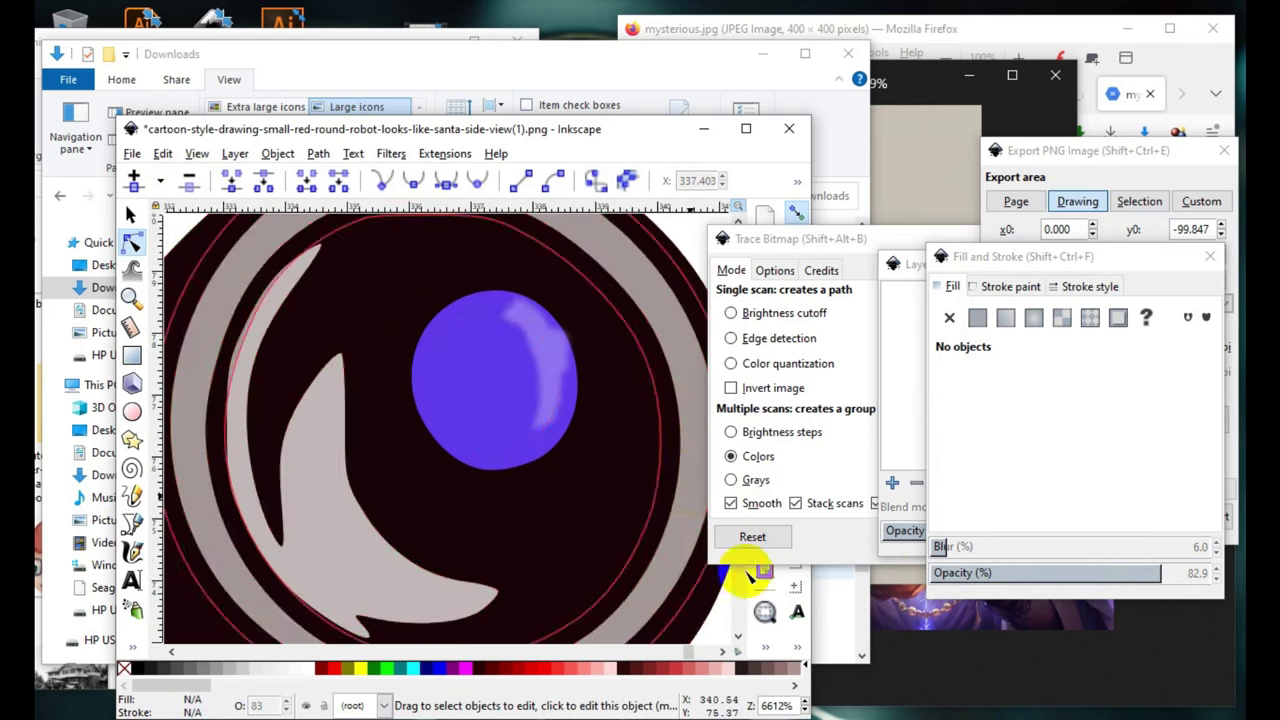
left_click(133, 550)
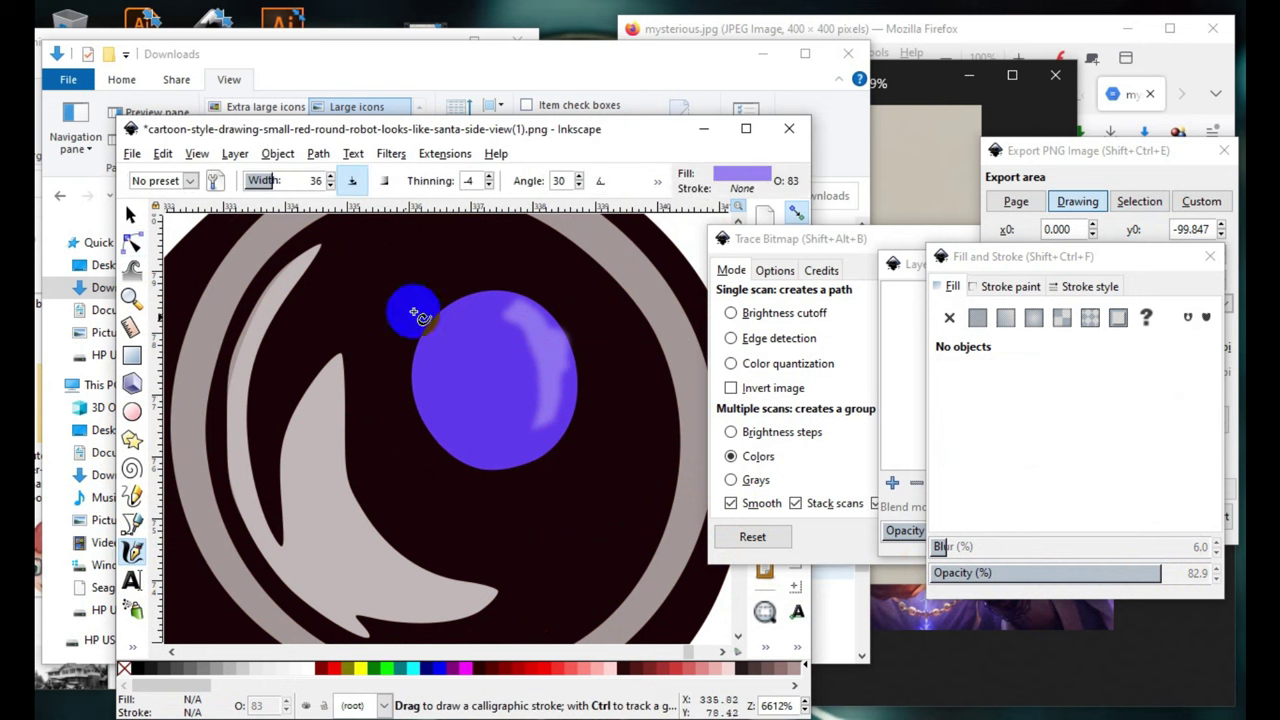
left_click(129, 213)
- Paste a horizontally flipped copy of the pupil blob in place, shift it up, and darken it
left_click(557, 368)
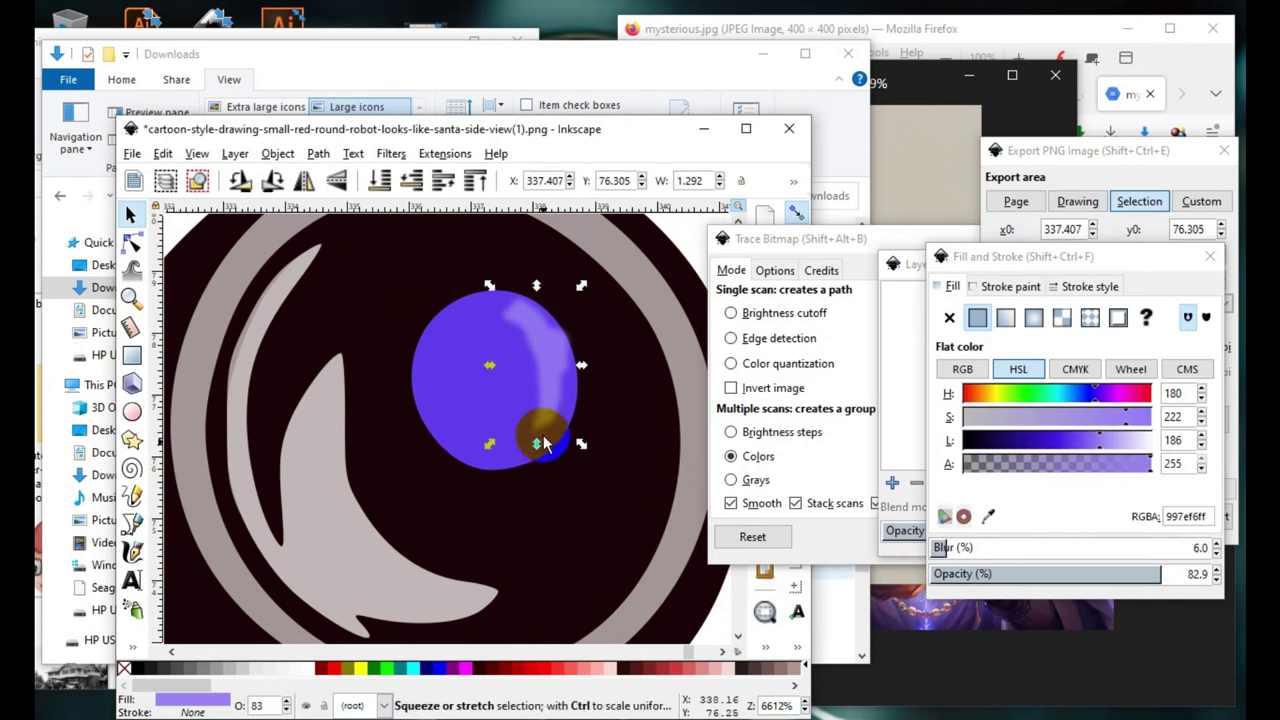
left_click(162, 153)
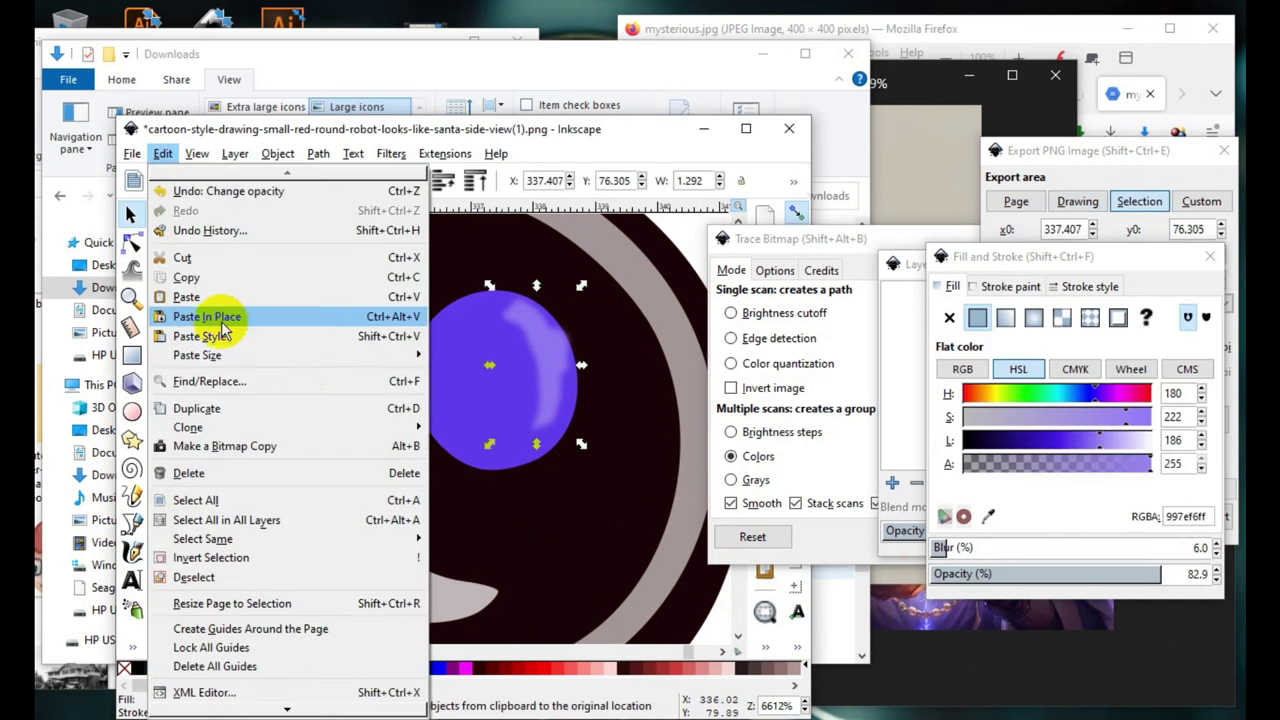
left_click(197, 408)
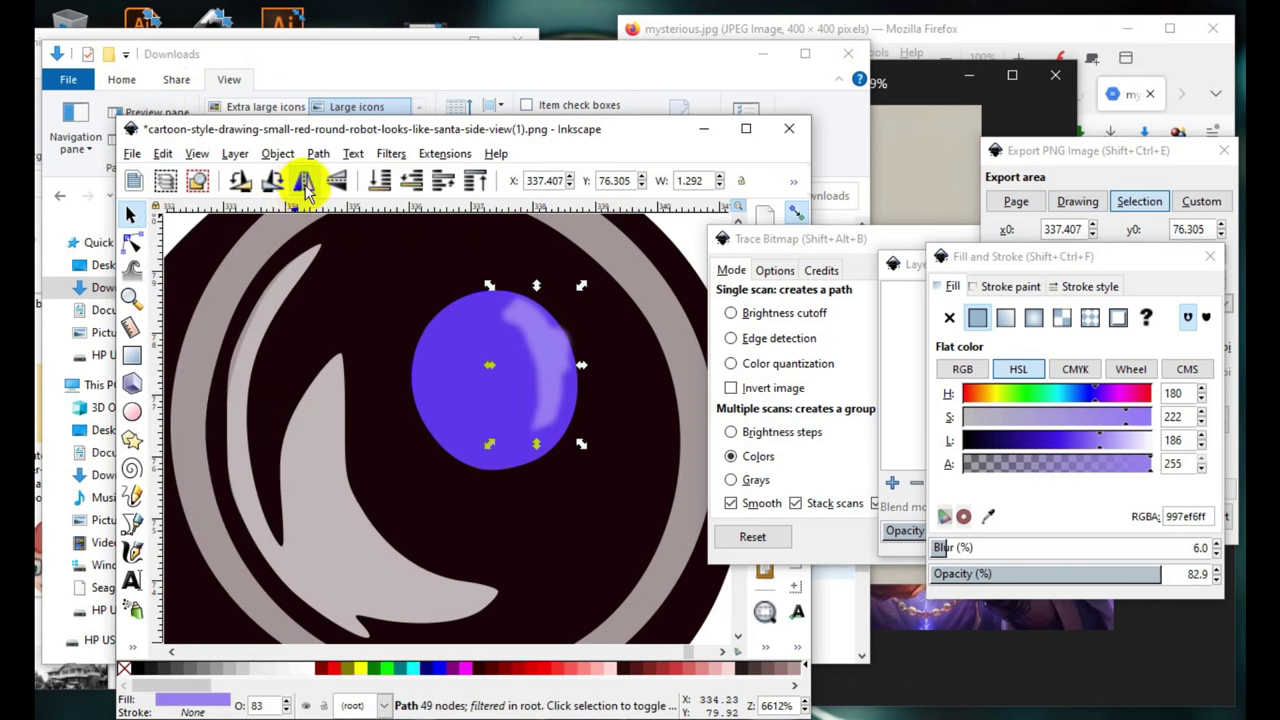
left_click(240, 181)
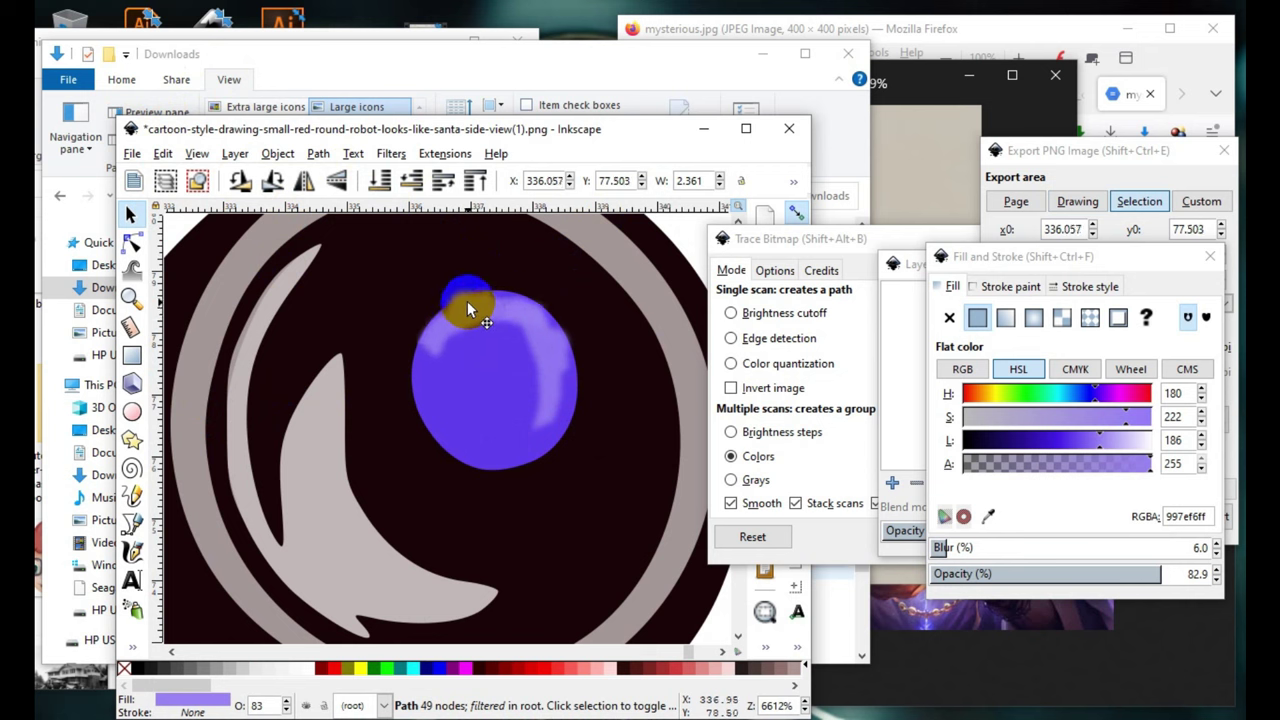
left_click_drag(468, 303, 484, 285)
left_click_drag(1082, 438, 1048, 458)
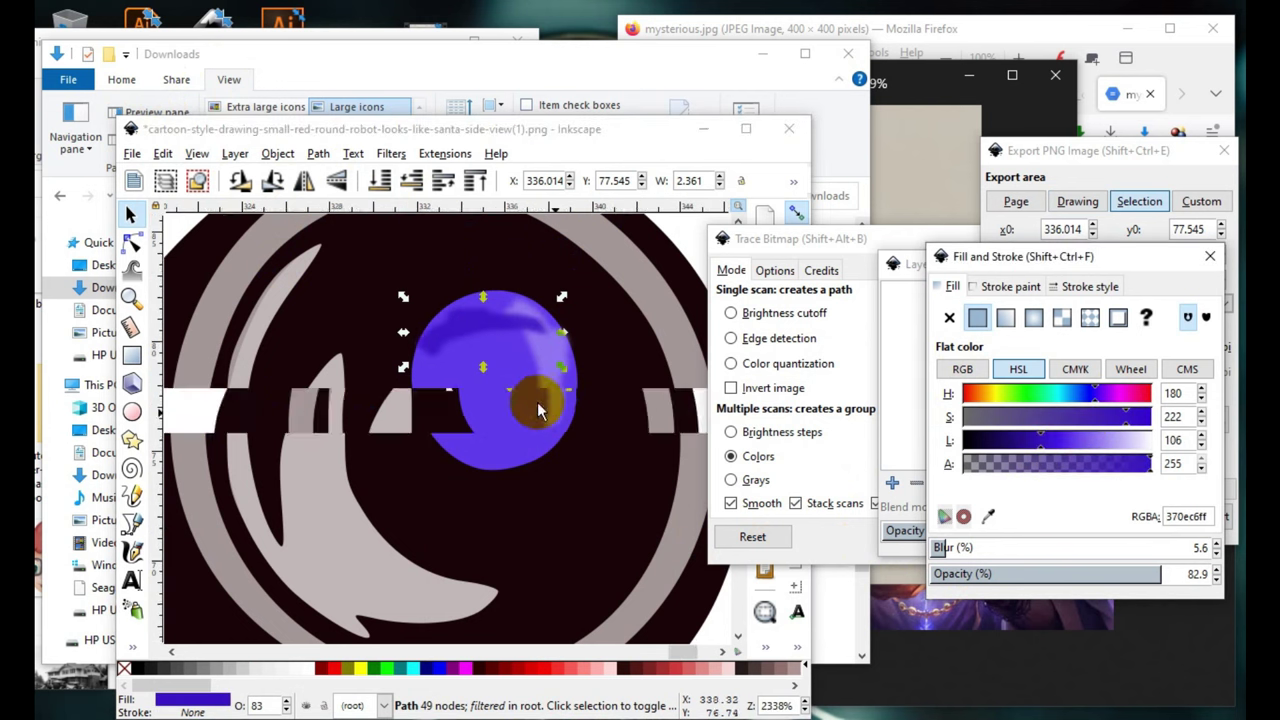
- Give the dark blue blob 90.9% opacity and 22.8% blur
scroll(540, 398, "down", 5)
left_click(625, 390)
scroll(573, 378, "up", 2)
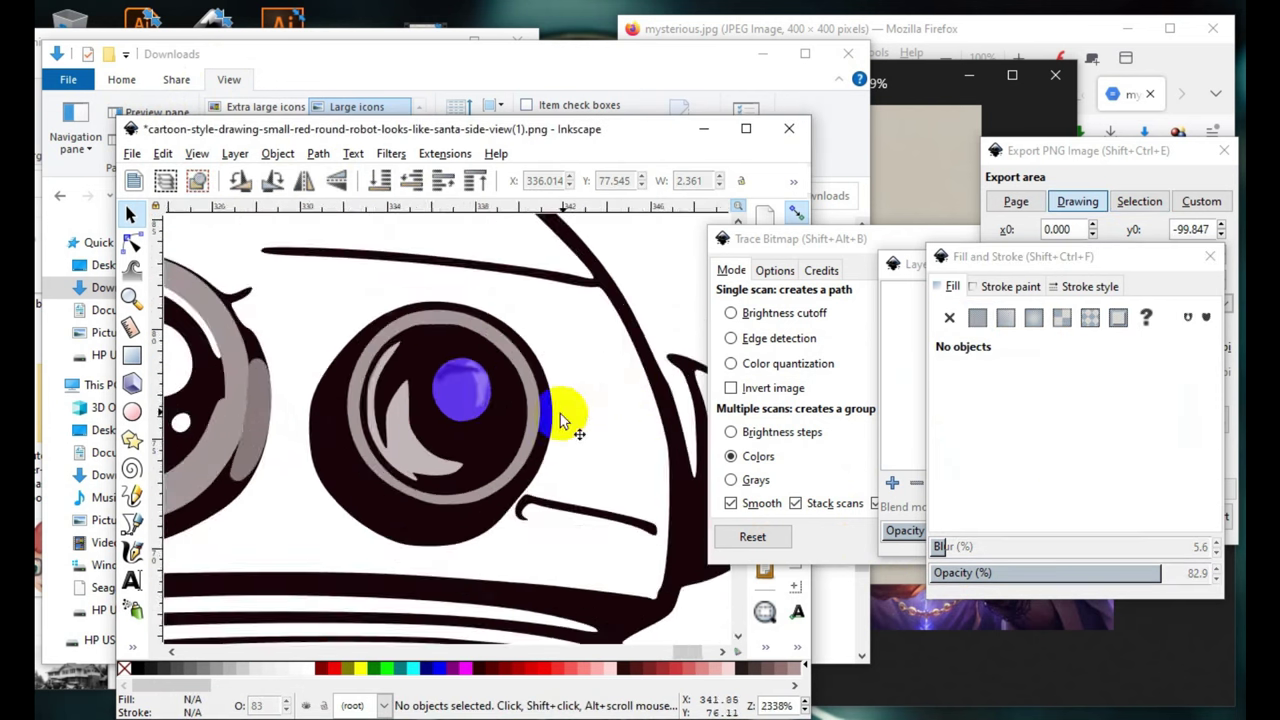
scroll(520, 390, "up", 2)
scroll(476, 355, "up", 2)
left_click(435, 346)
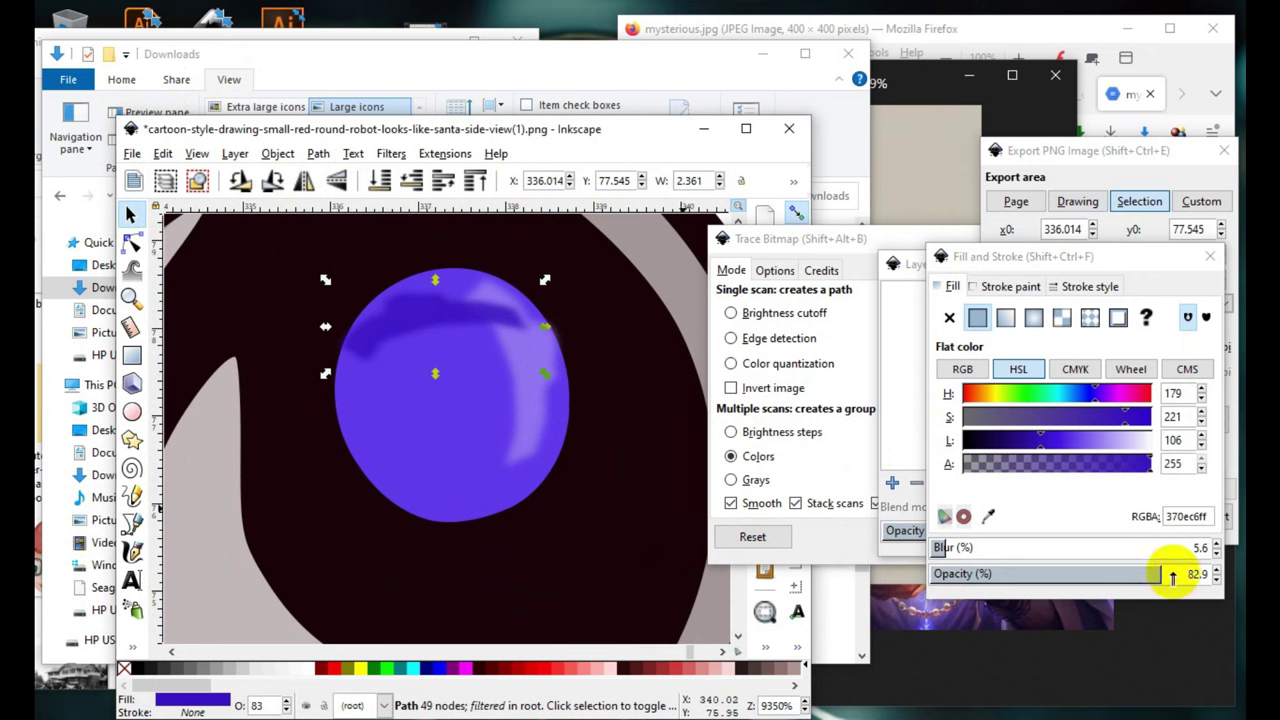
left_click_drag(1172, 578, 1192, 574)
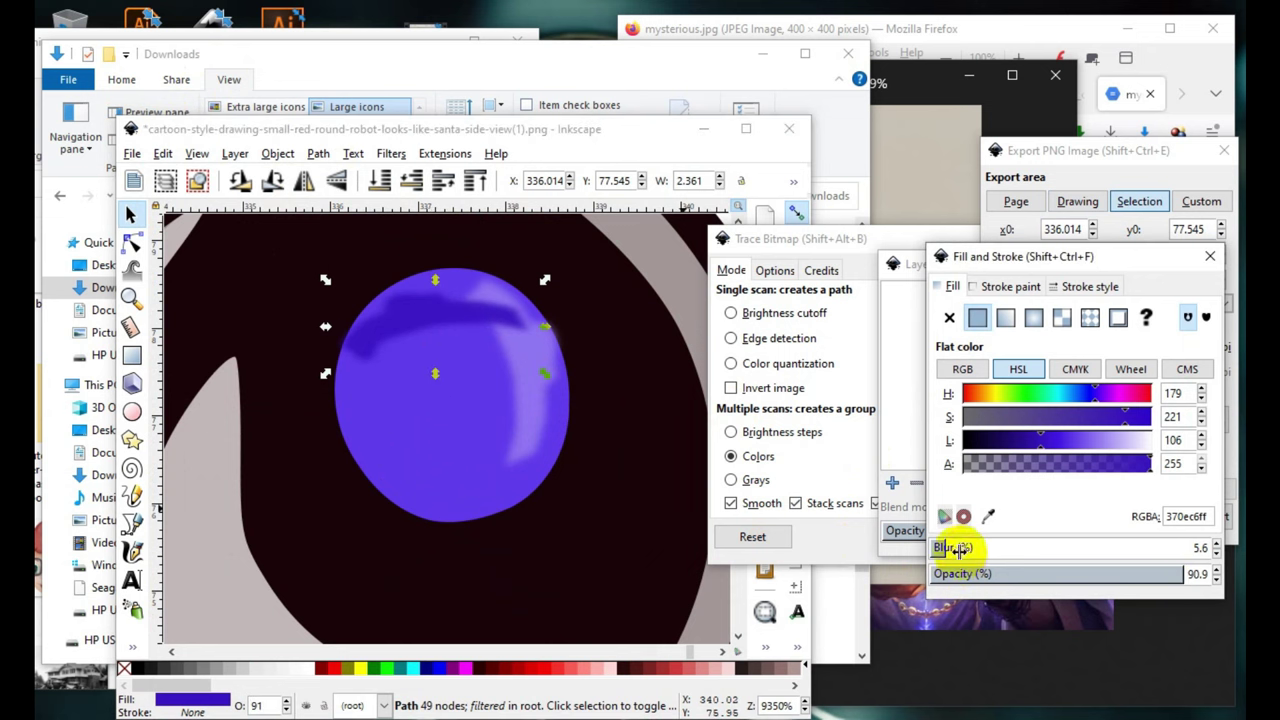
left_click_drag(965, 548, 995, 550)
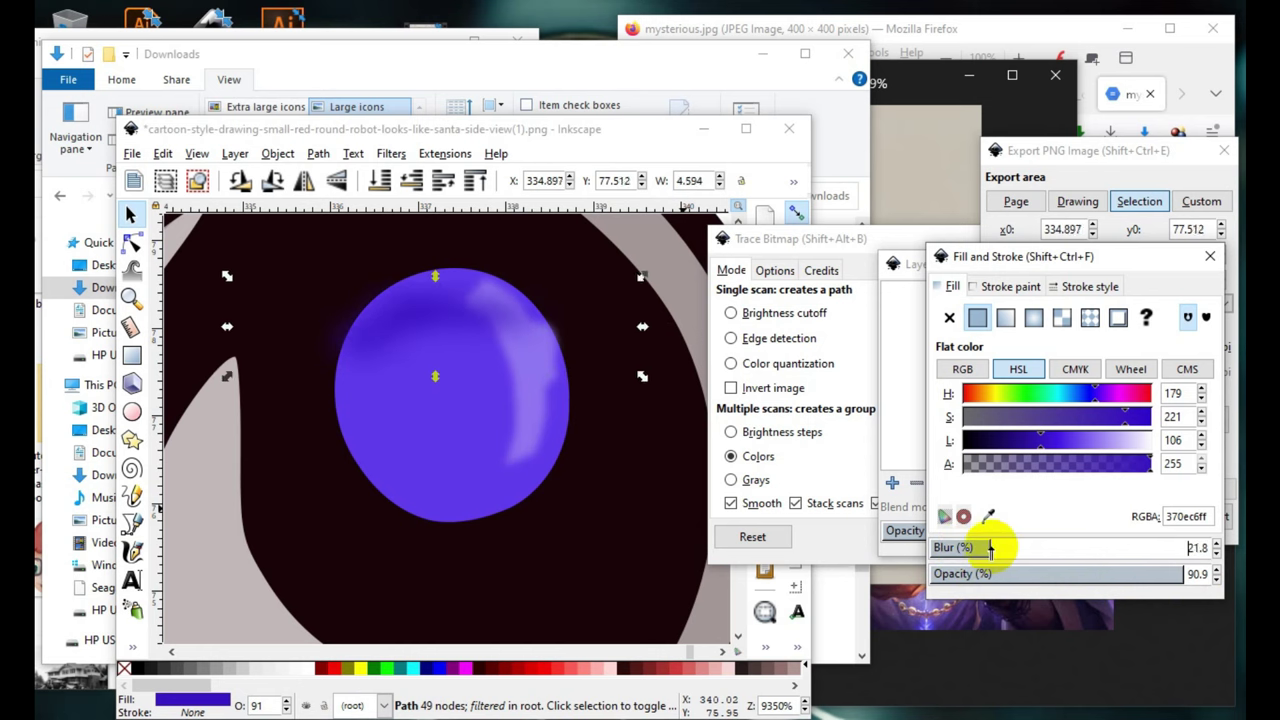
scroll(560, 480, "down", 3, "ctrl")
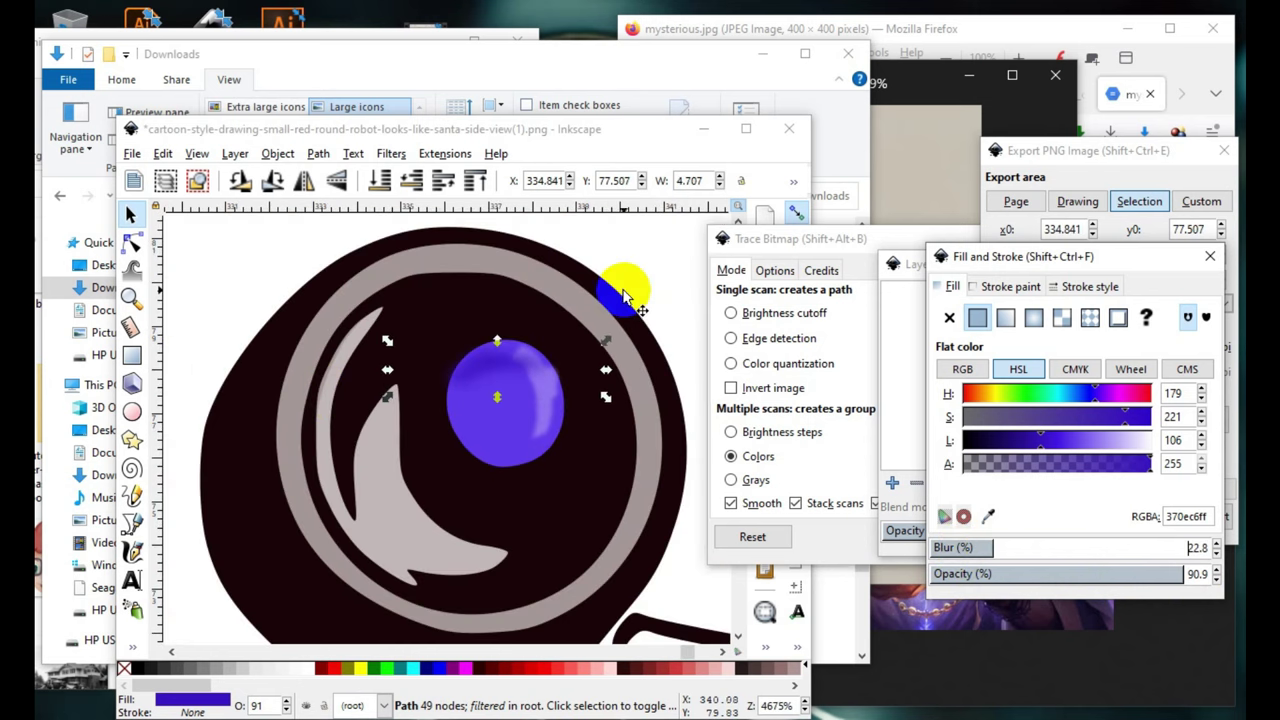
scroll(600, 290, "up", 2, "ctrl")
scroll(471, 545, "up", 1, "ctrl")
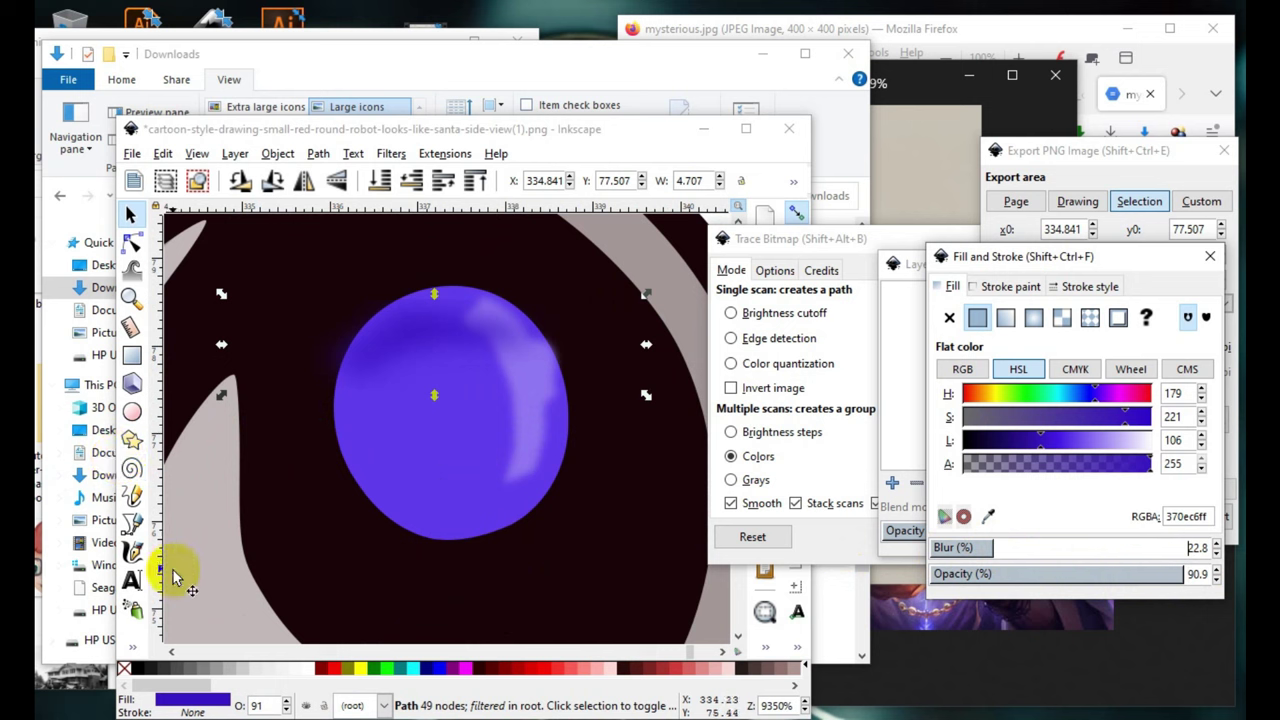
left_click(132, 551)
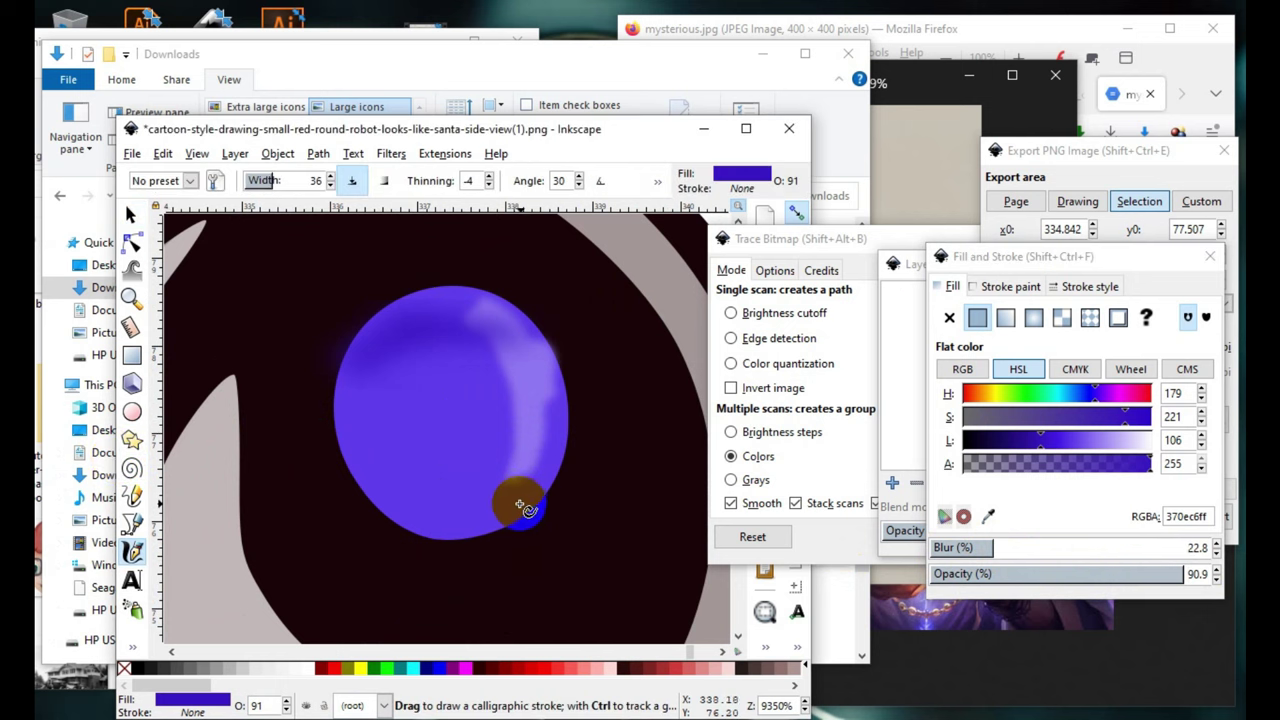
- Paint calligraphic shading strokes along the pupil ball's lower and left edges
left_click_drag(510, 502, 432, 528)
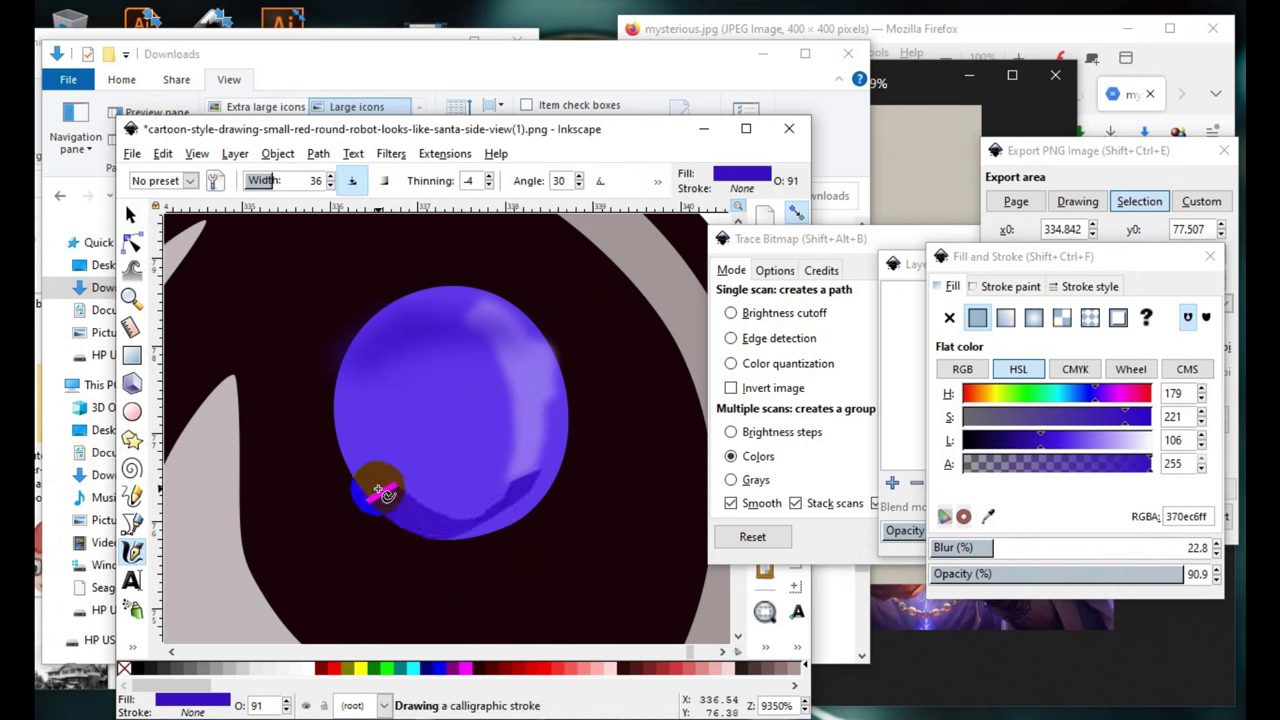
left_click_drag(352, 413, 345, 430)
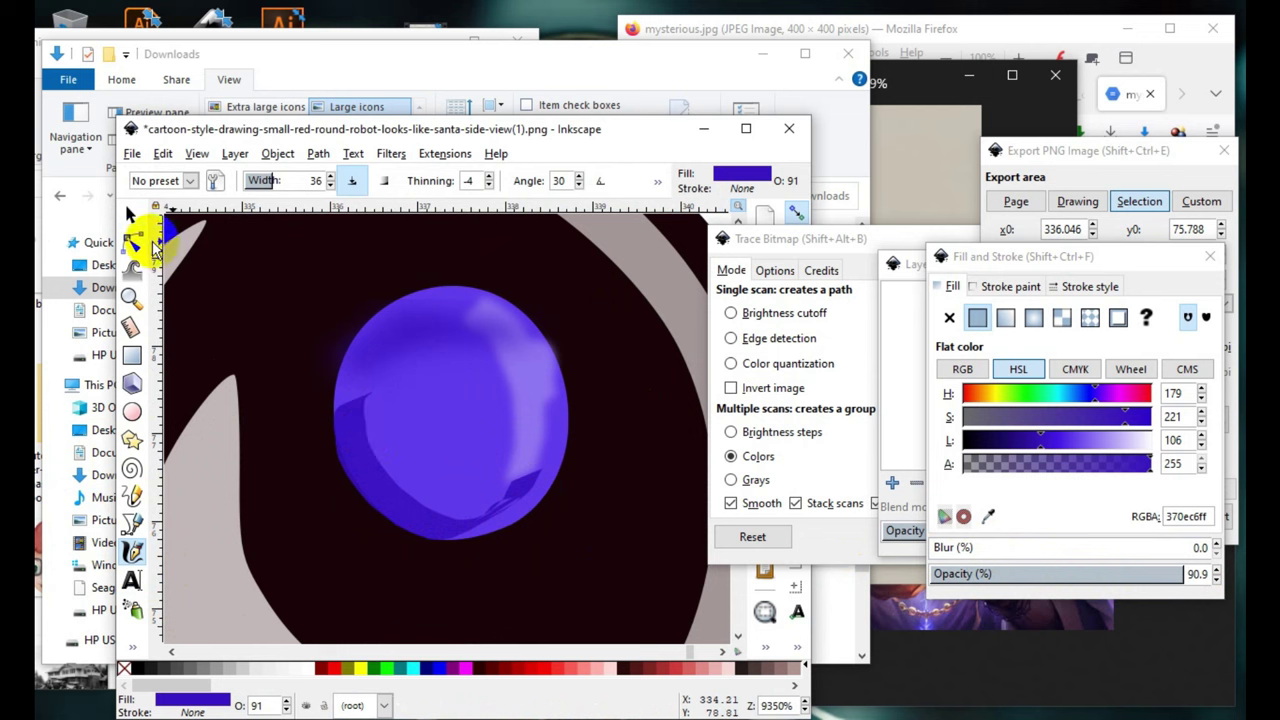
left_click(130, 216)
left_click(420, 522)
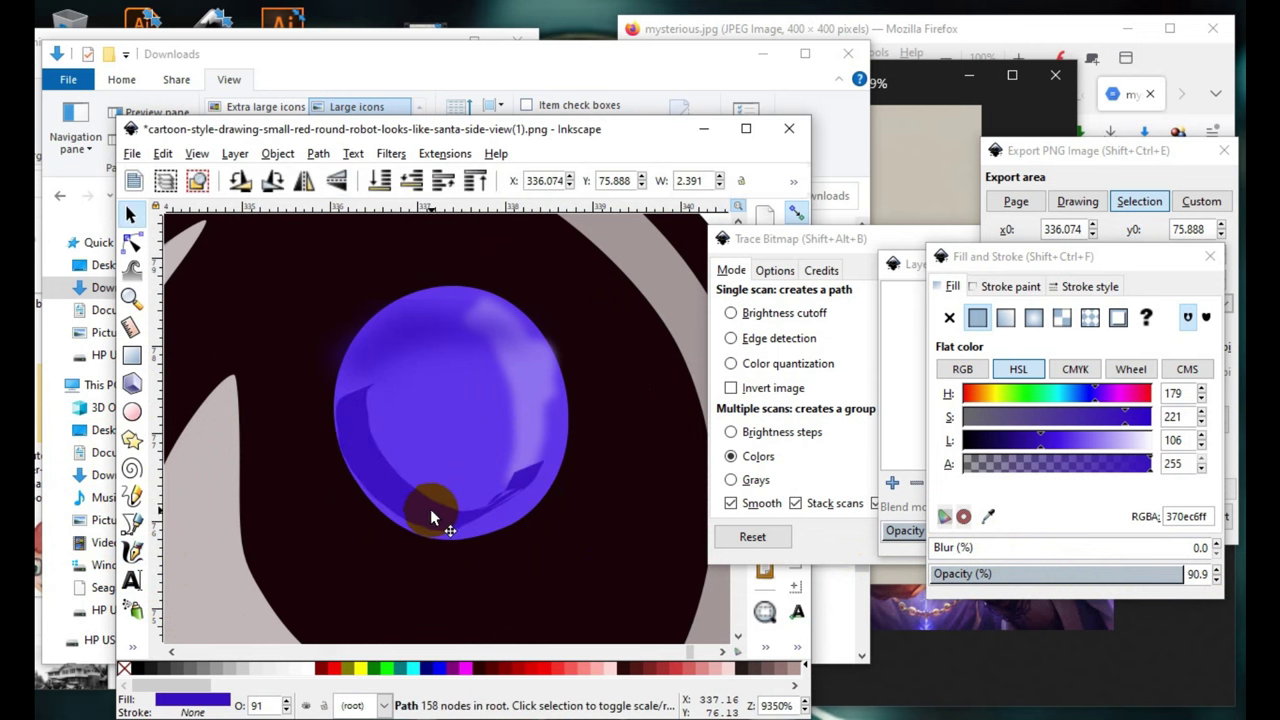
left_click_drag(431, 511, 435, 510)
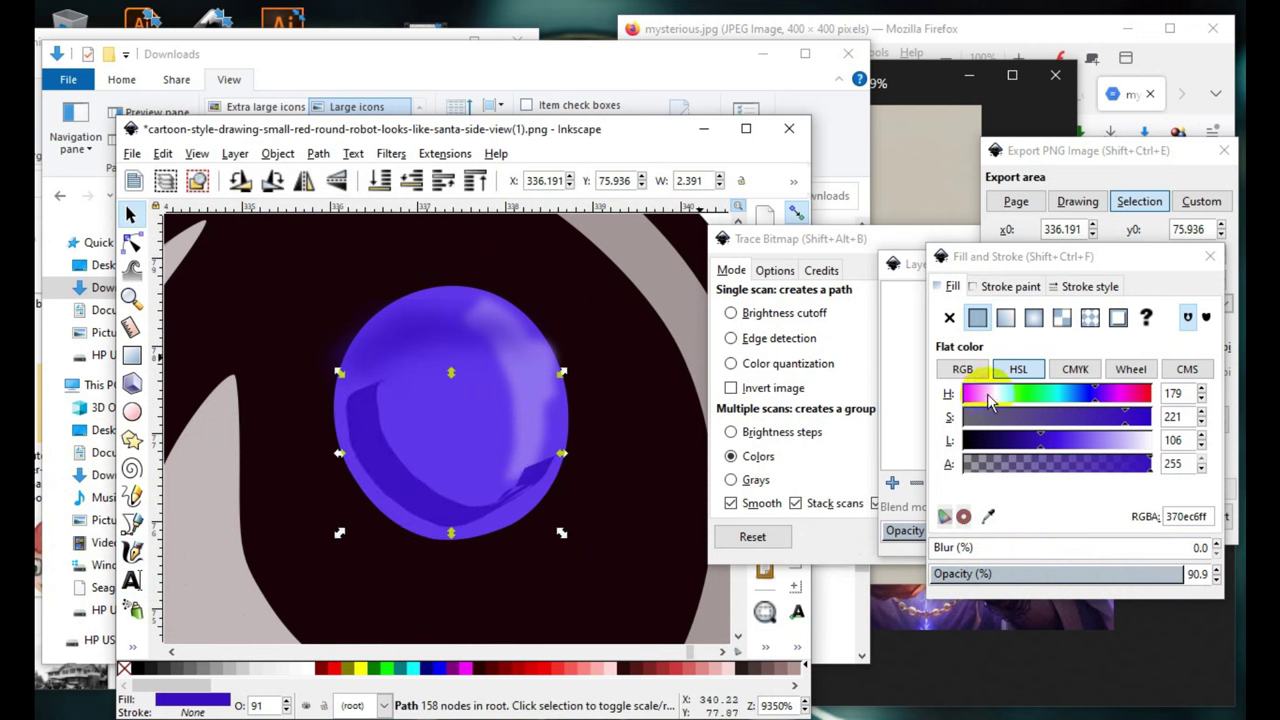
- Desaturate the shading stroke to muted purple 584a8aff and blur it to 7%
left_click(1021, 421)
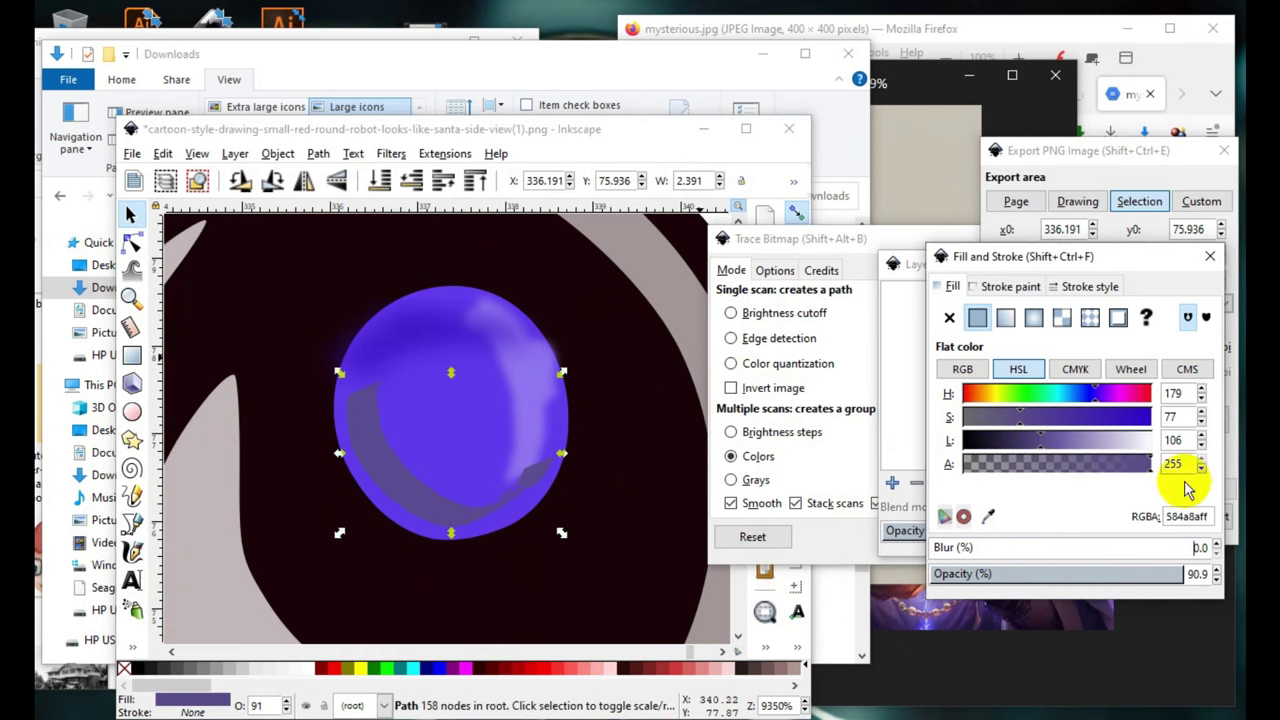
left_click(948, 548)
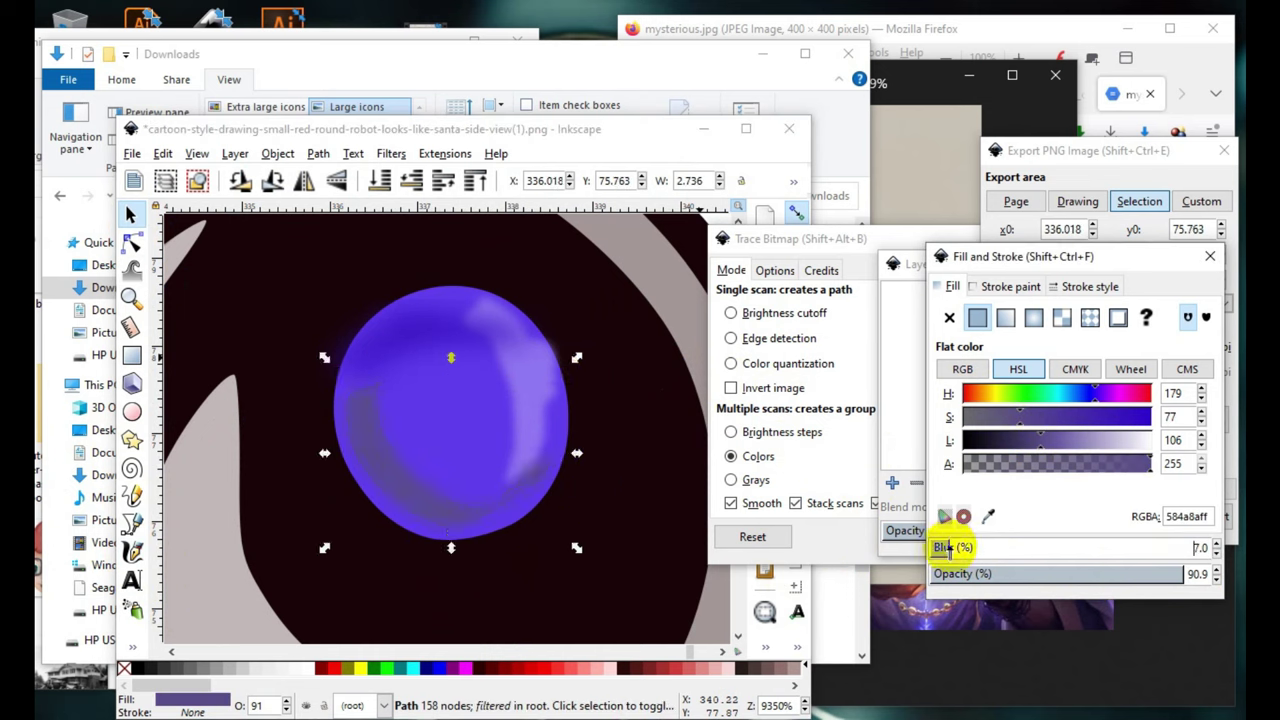
scroll(451, 515, "down", 3)
scroll(440, 514, "up", 2)
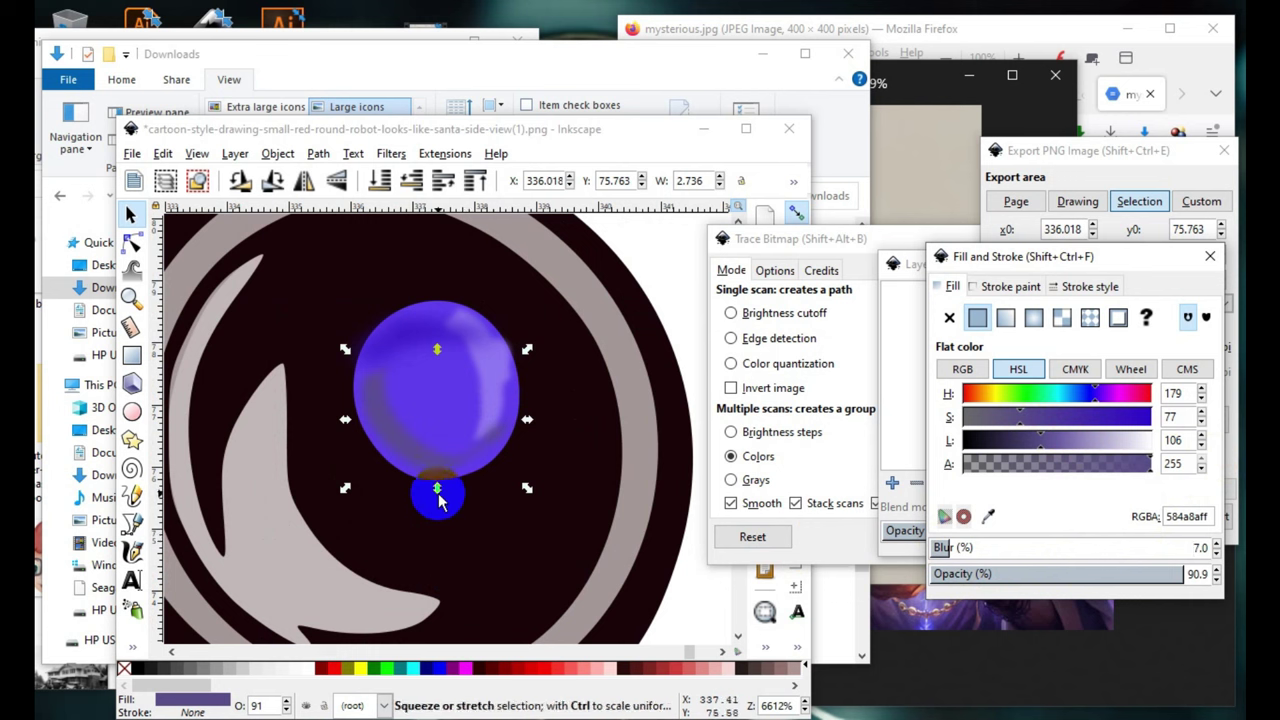
left_click_drag(440, 500, 436, 515)
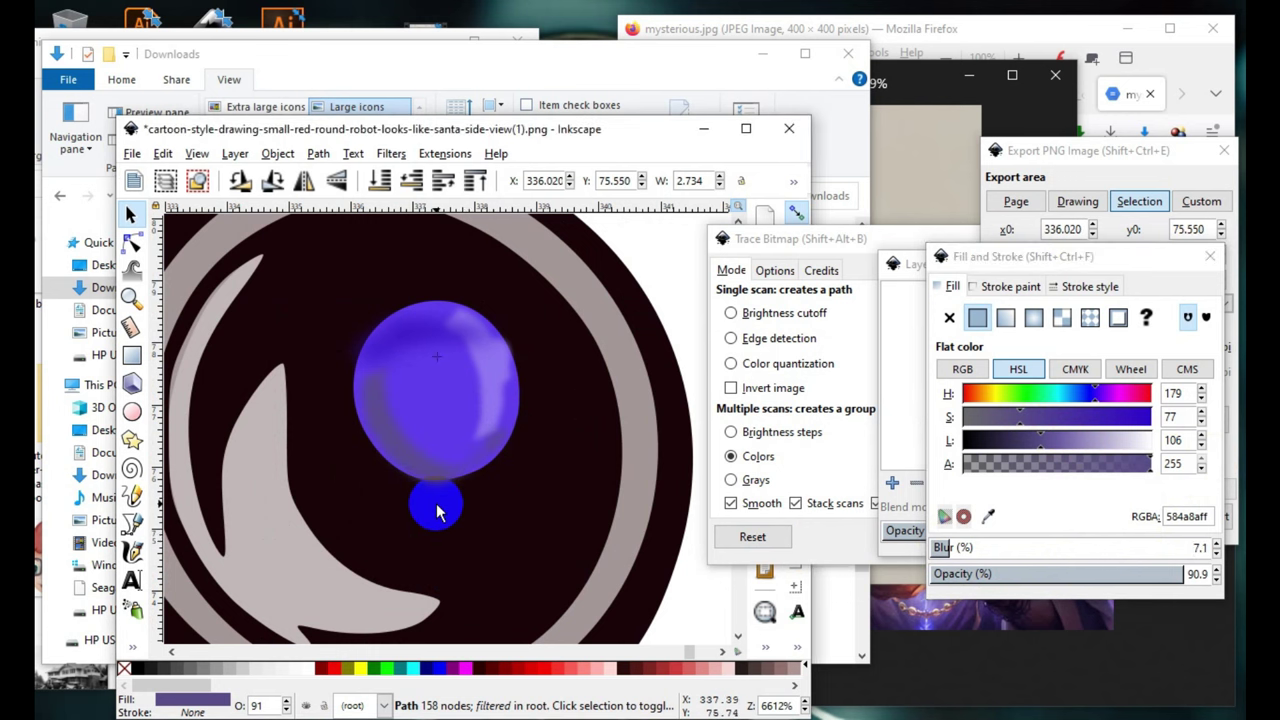
- Zoom and scroll around the robot's head to inspect the dark band under the eyes
scroll(571, 518, "down", 3)
key("Escape")
scroll(543, 349, "down", 2)
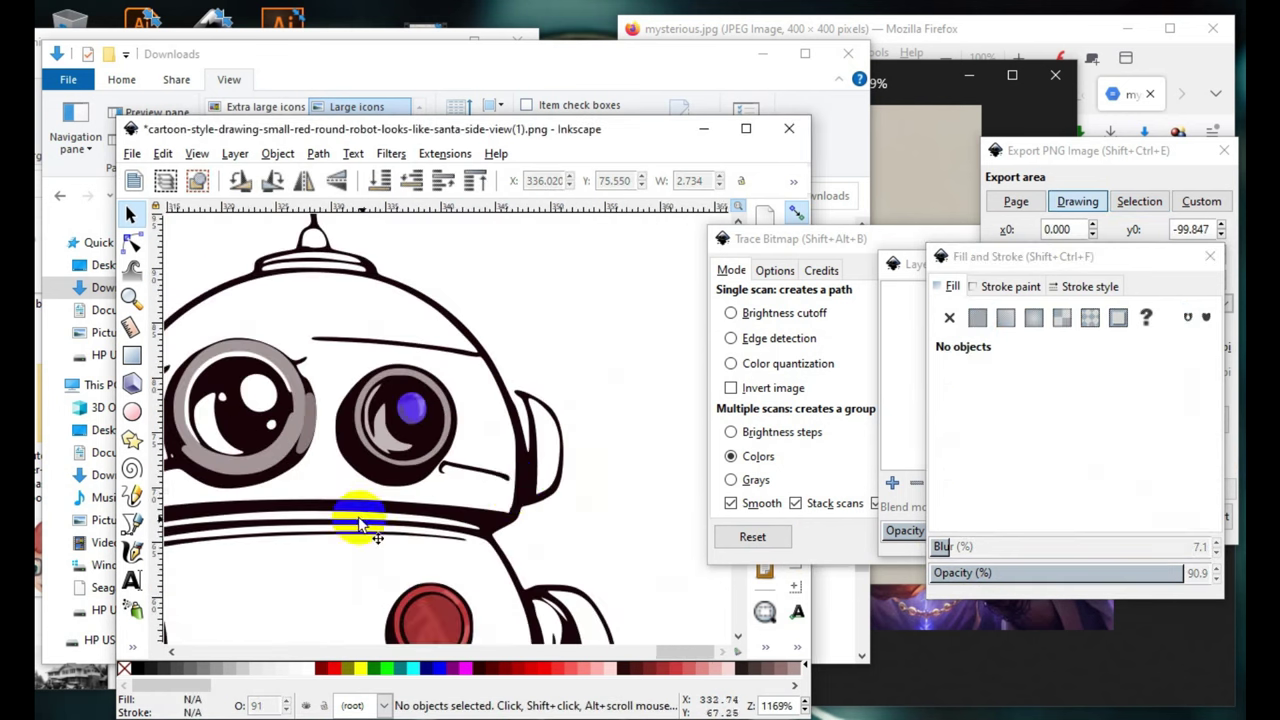
scroll(283, 384, "up", 2)
scroll(657, 443, "down", 1)
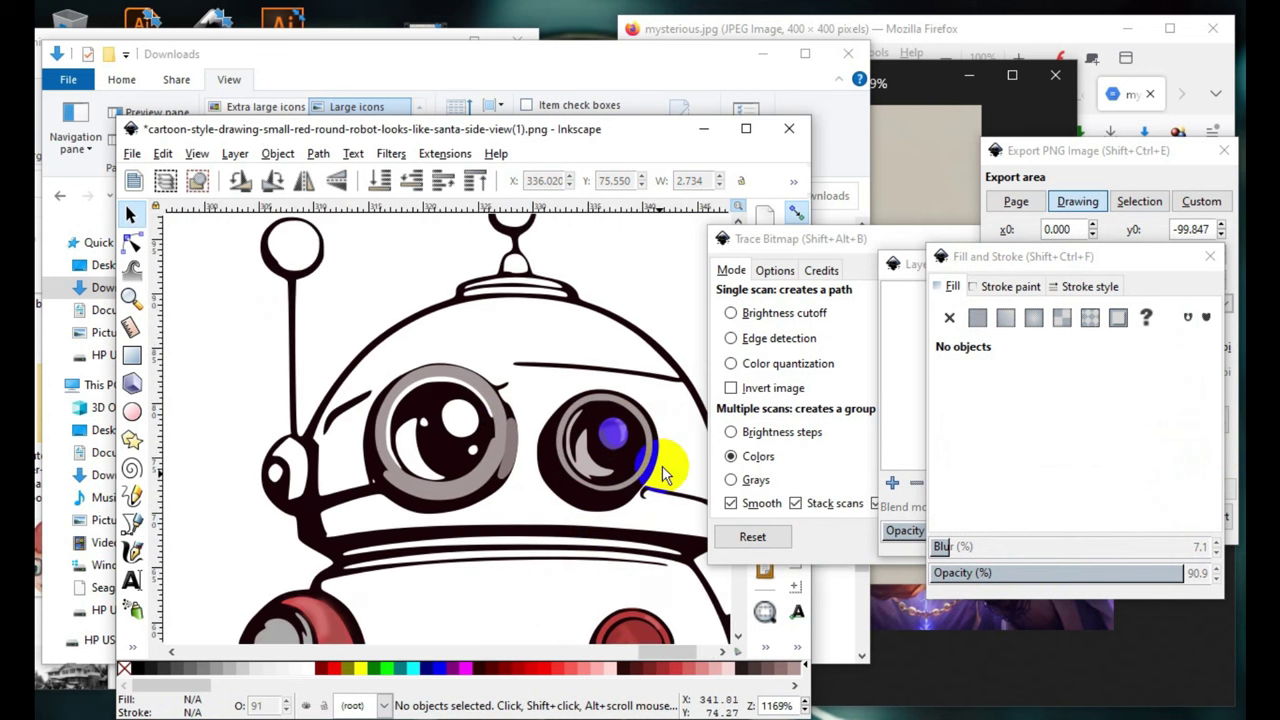
scroll(590, 485, "up", 2)
scroll(590, 485, "down", 3)
scroll(590, 485, "down", 1)
scroll(651, 437, "up", 4)
scroll(507, 540, "down", 1)
scroll(507, 540, "down", 2)
scroll(600, 300, "down", 2)
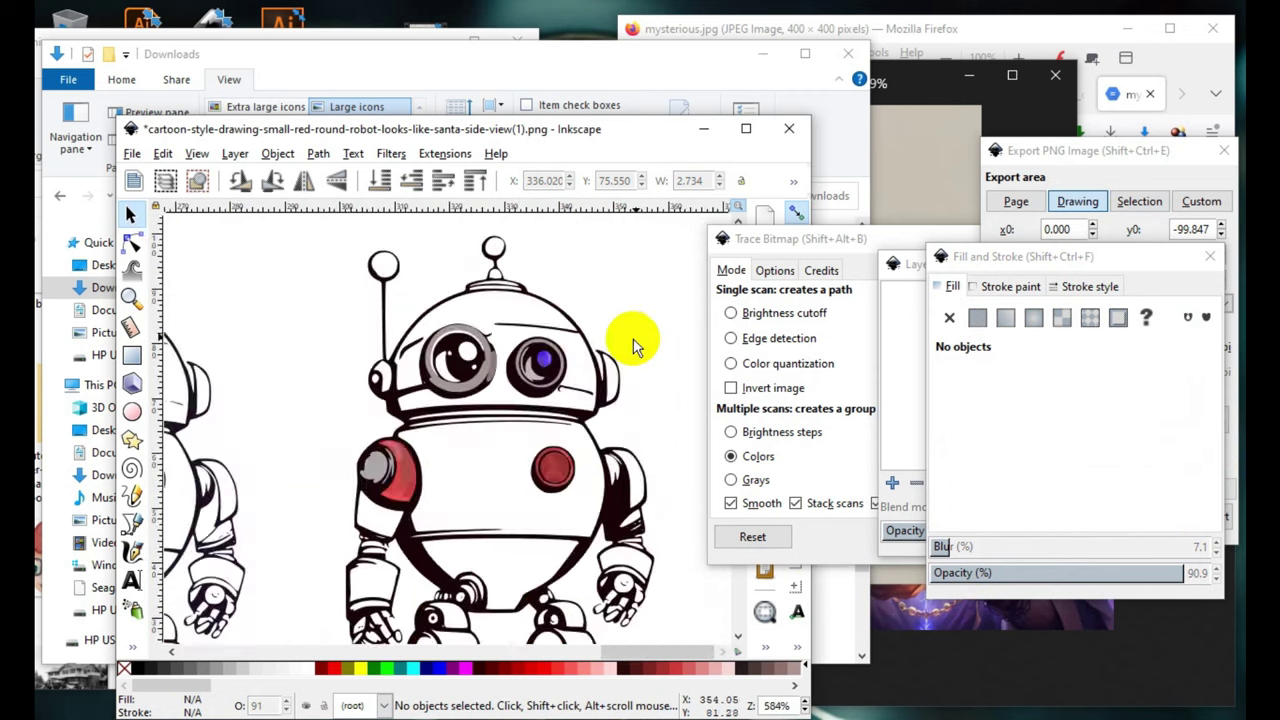
scroll(633, 340, "up", 3)
scroll(434, 366, "up", 1)
scroll(498, 457, "down", 3)
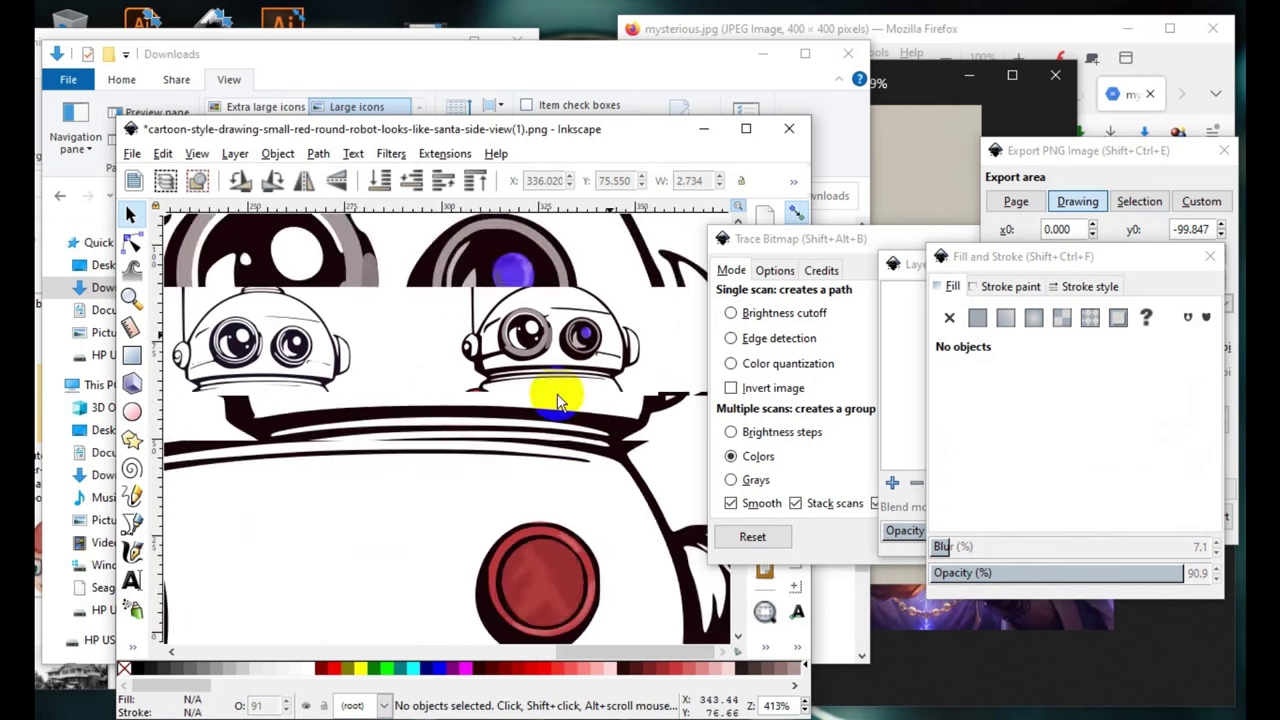
scroll(557, 400, "down", 1)
scroll(564, 375, "up", 2)
scroll(414, 471, "up", 3)
scroll(528, 343, "down", 3)
scroll(376, 474, "up", 2)
scroll(651, 434, "down", 2)
scroll(651, 434, "up", 3)
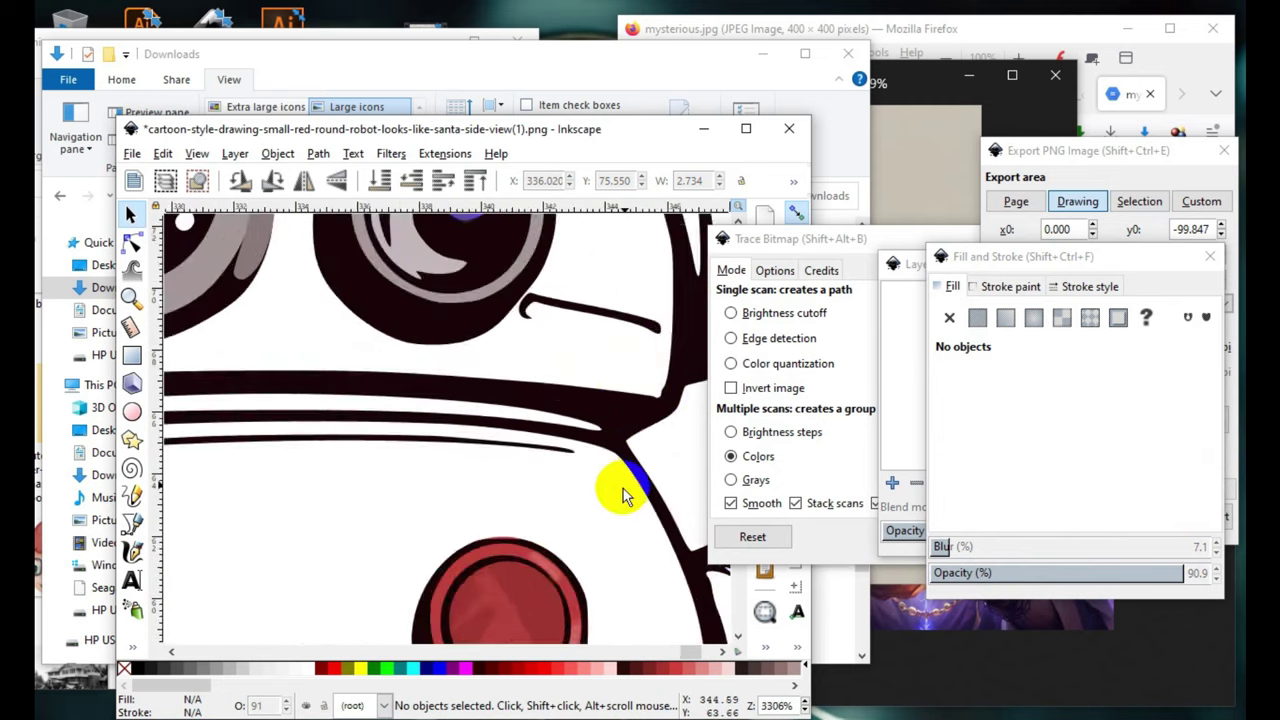
scroll(614, 491, "up", 3)
- Drag the dark band line's end node right and down to reach the head outline
left_click(131, 240)
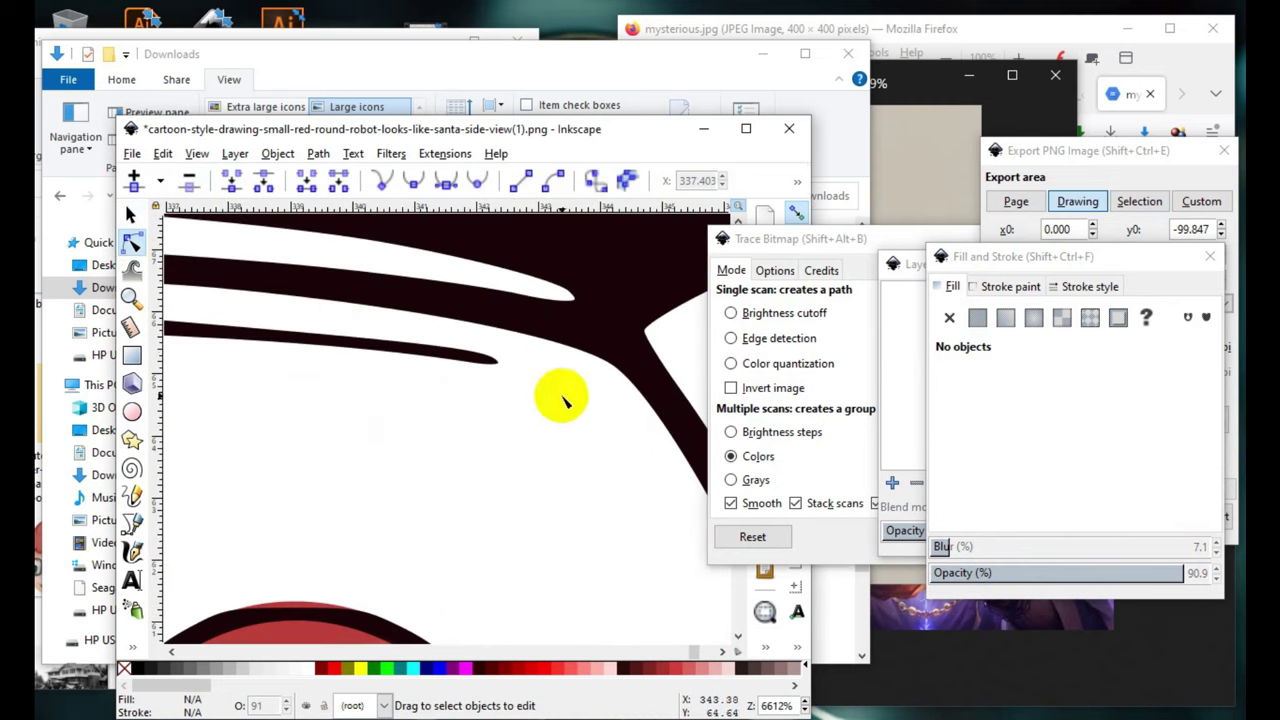
left_click(478, 358)
left_click(497, 362)
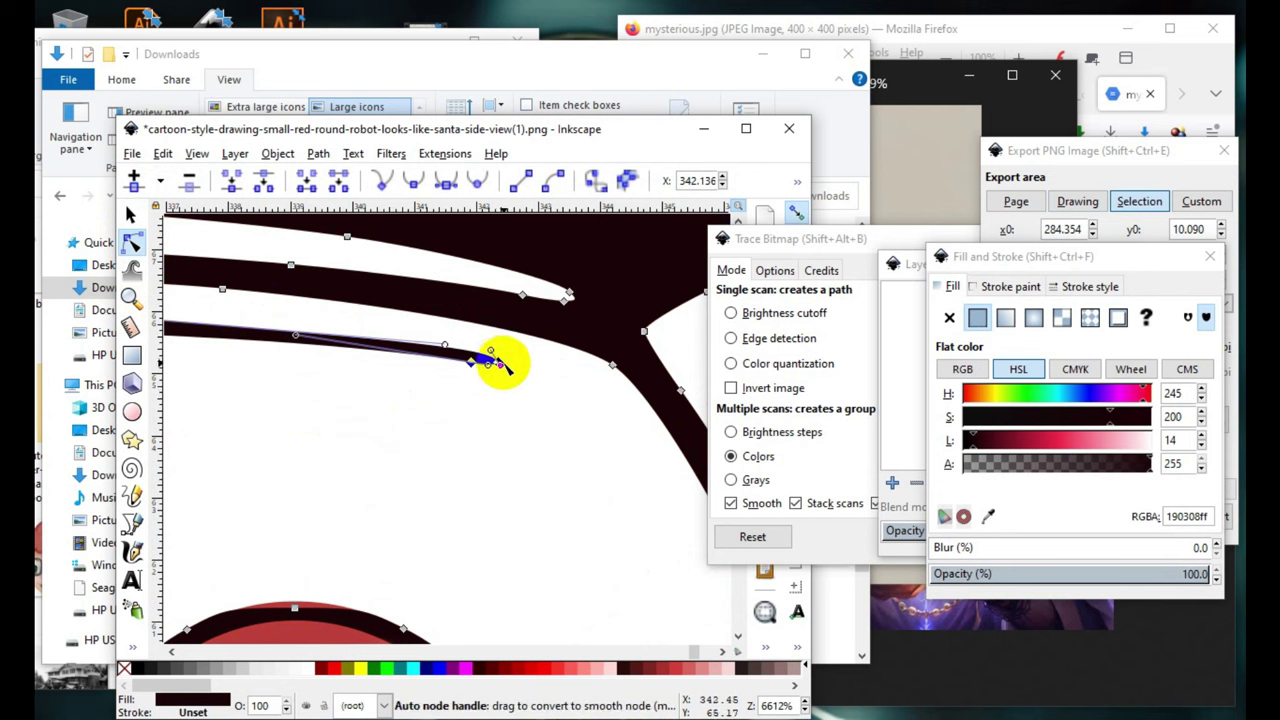
left_click_drag(497, 362, 675, 405)
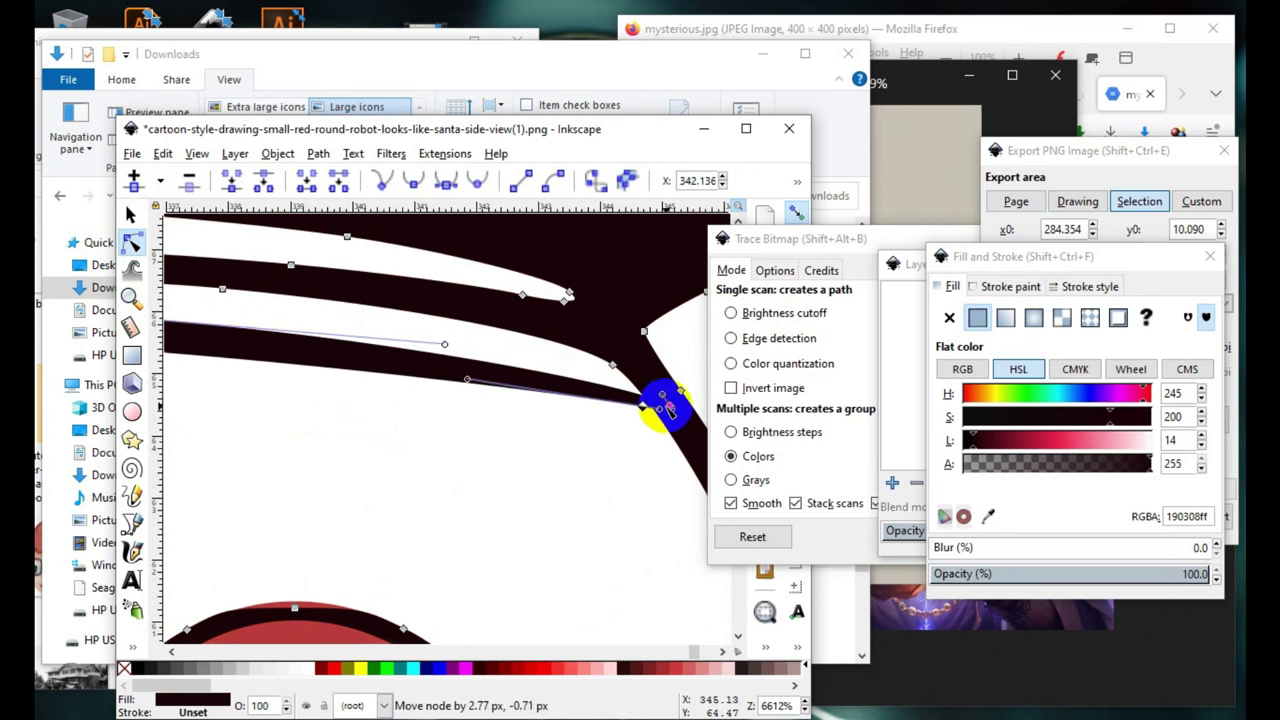
scroll(675, 405, "down", 5, "ctrl")
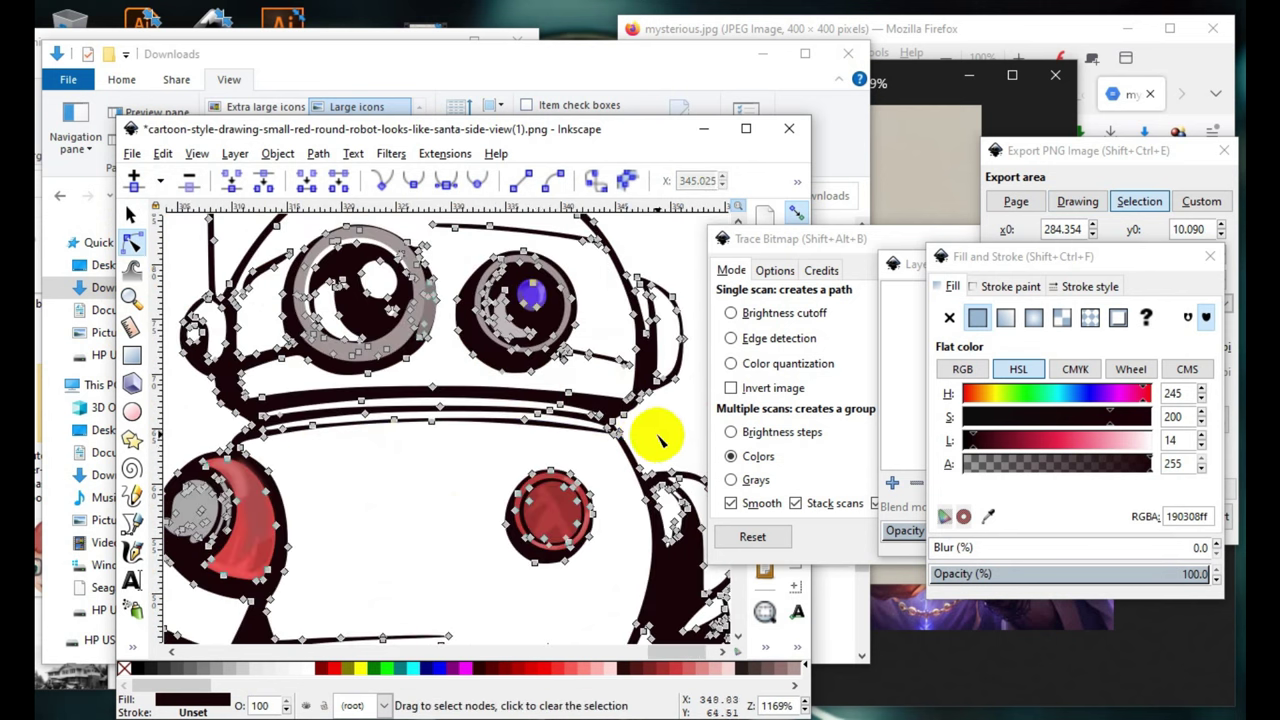
key("Escape")
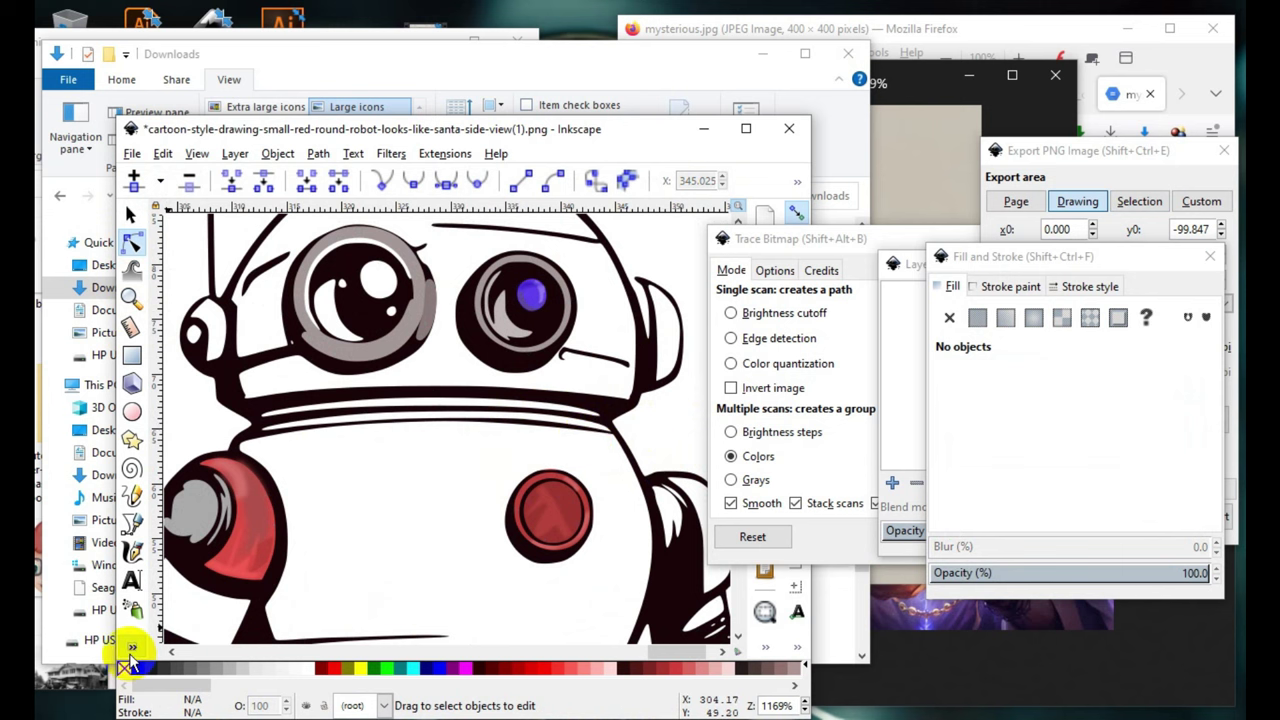
- Paint-bucket fill the first band under the dome with muted purple (584a8aff)
left_click(133, 648)
left_click(228, 570)
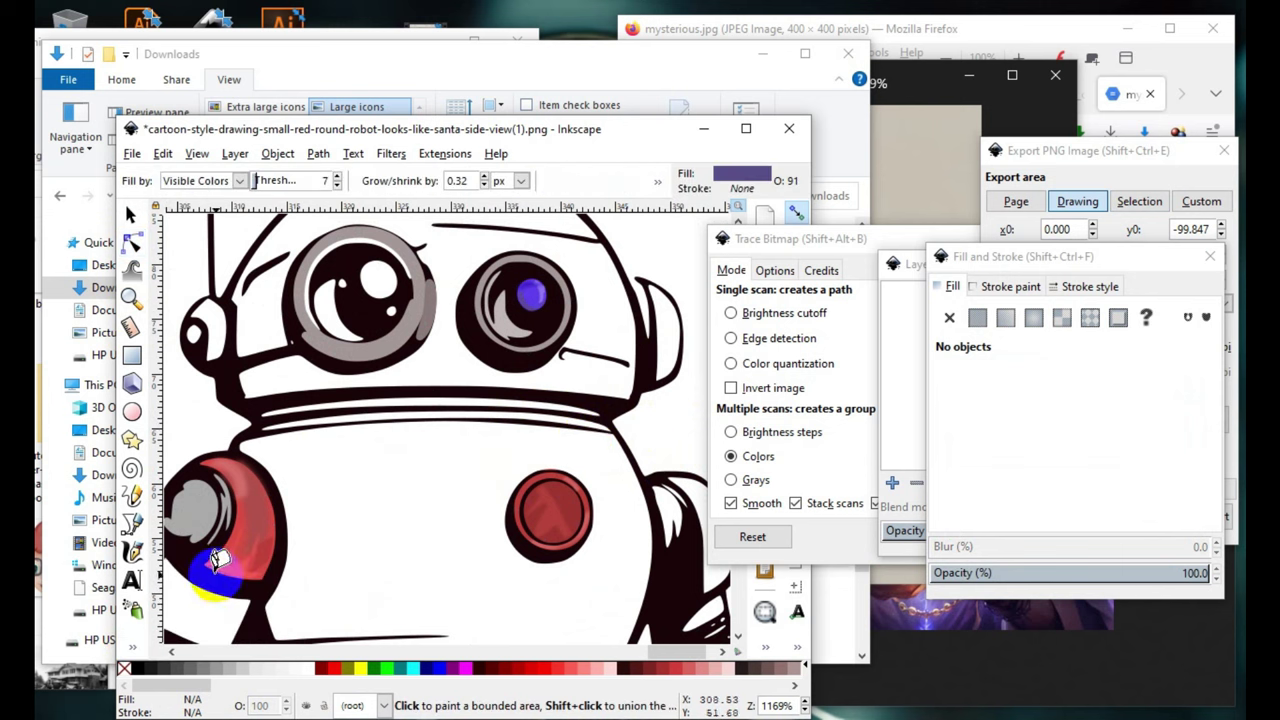
scroll(350, 370, "up", 1, "ctrl")
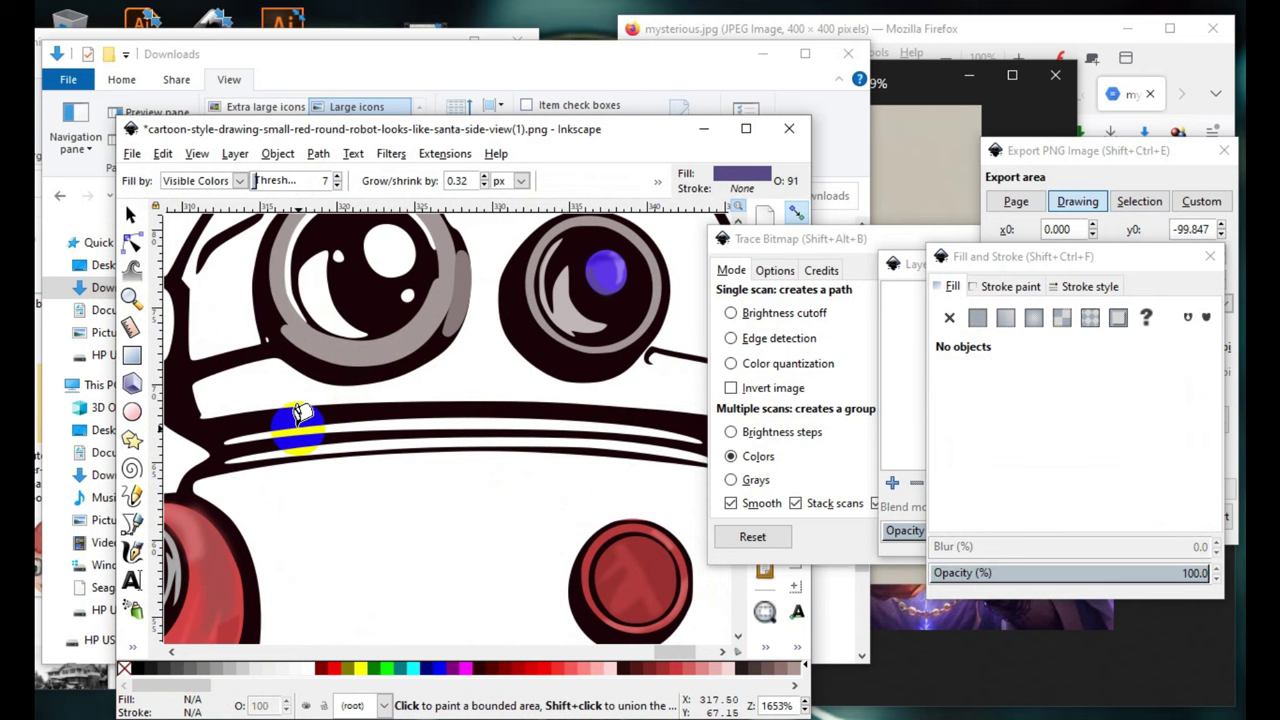
scroll(318, 505, "down", 1)
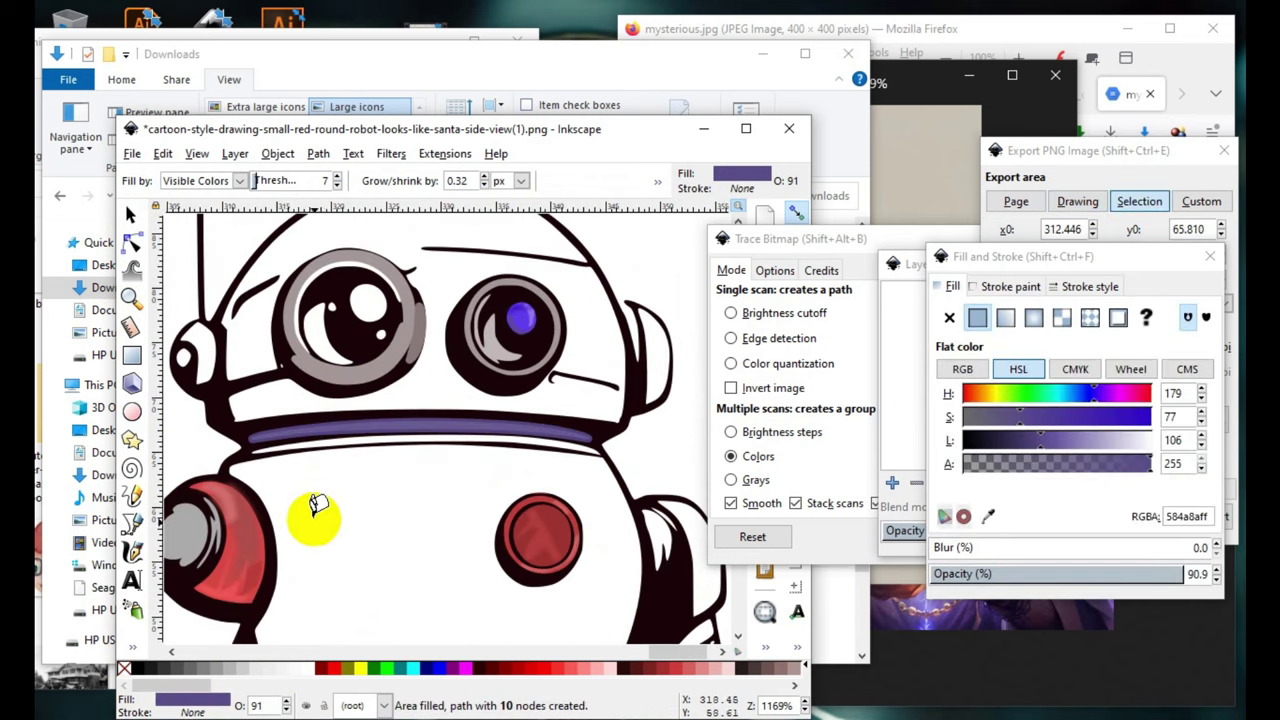
left_click(130, 215)
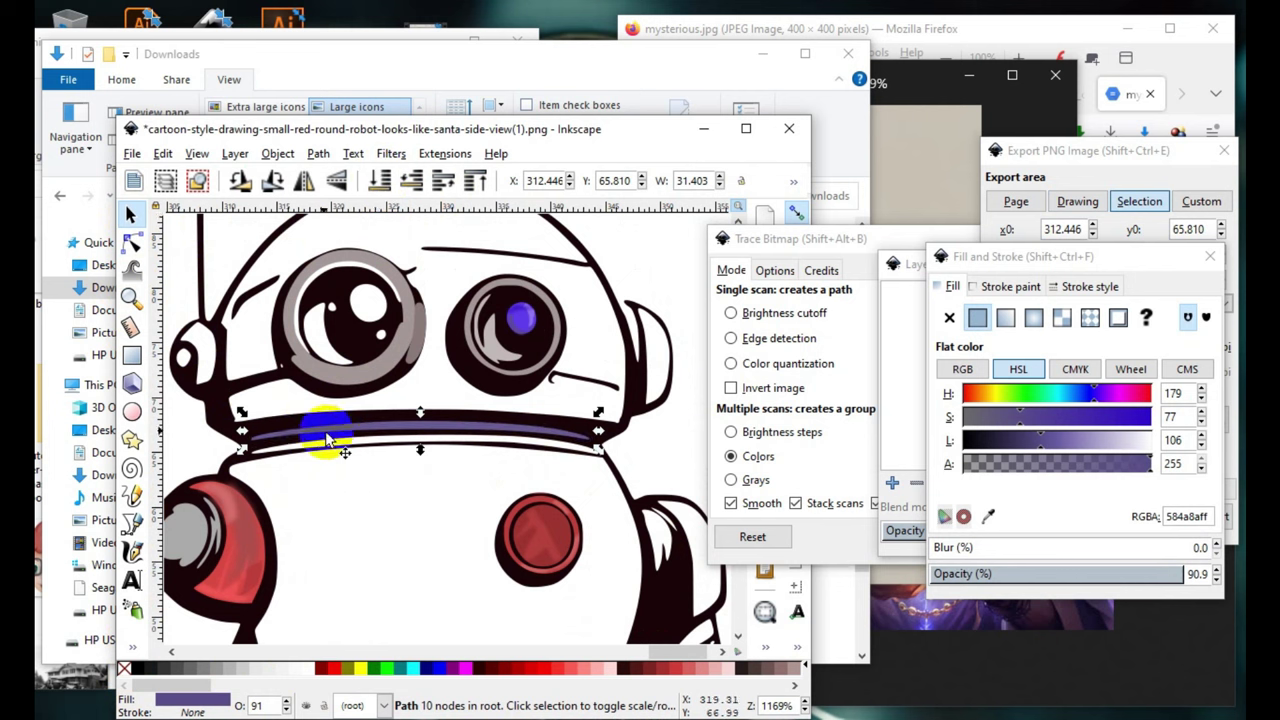
scroll(368, 518, "up", 1)
left_click(368, 560)
scroll(337, 466, "down", 1)
scroll(325, 470, "up", 2)
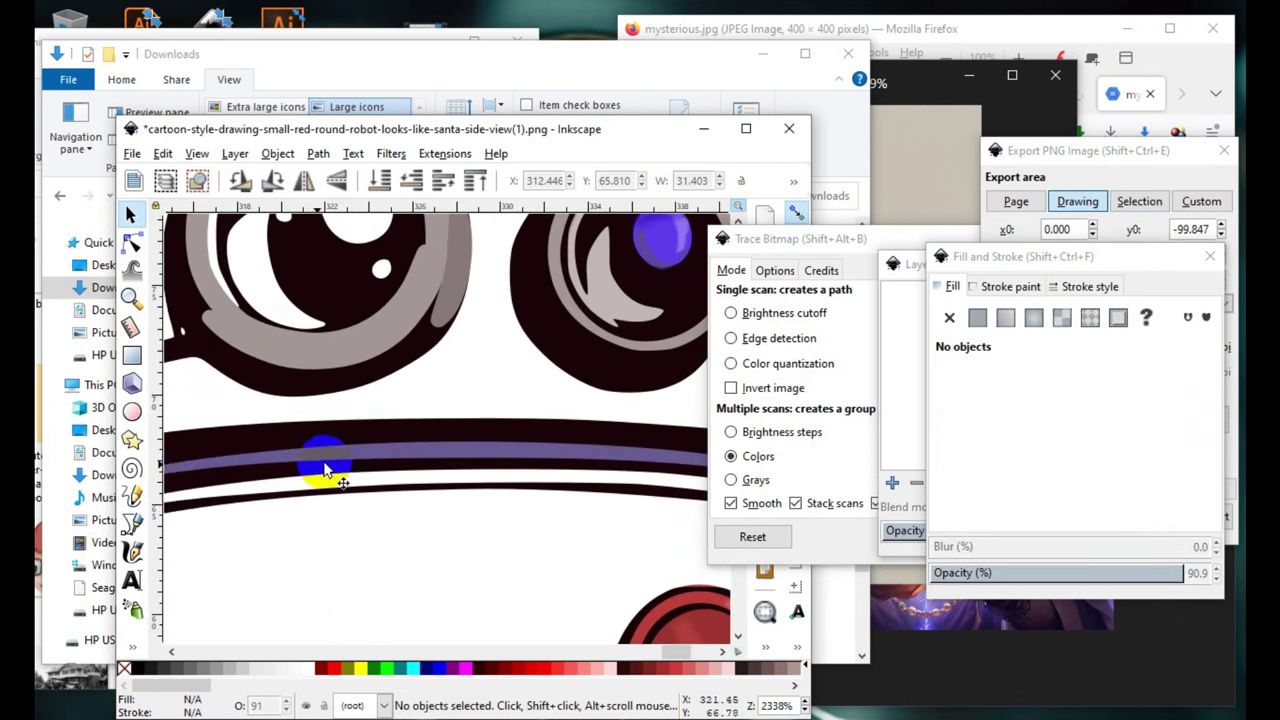
- Paint-bucket fill the second band below it with the same purple
left_click(132, 648)
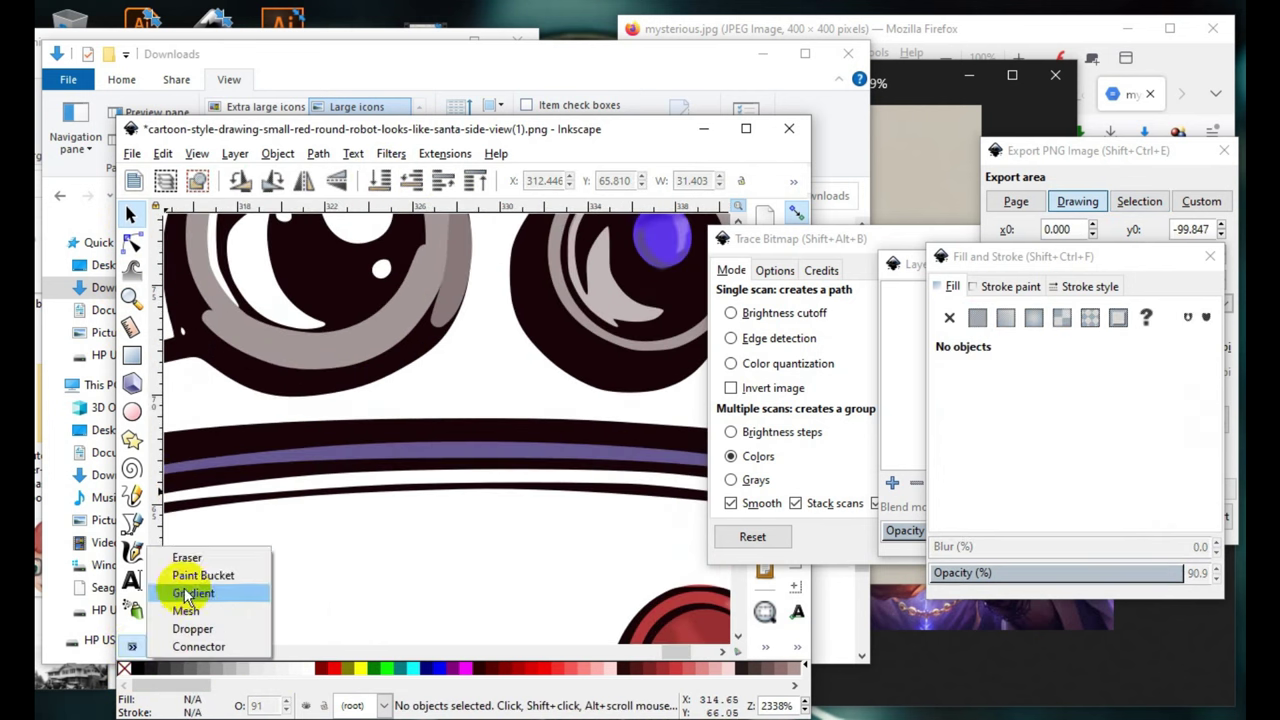
left_click(214, 572)
scroll(256, 545, "down", 4)
scroll(318, 500, "up", 4)
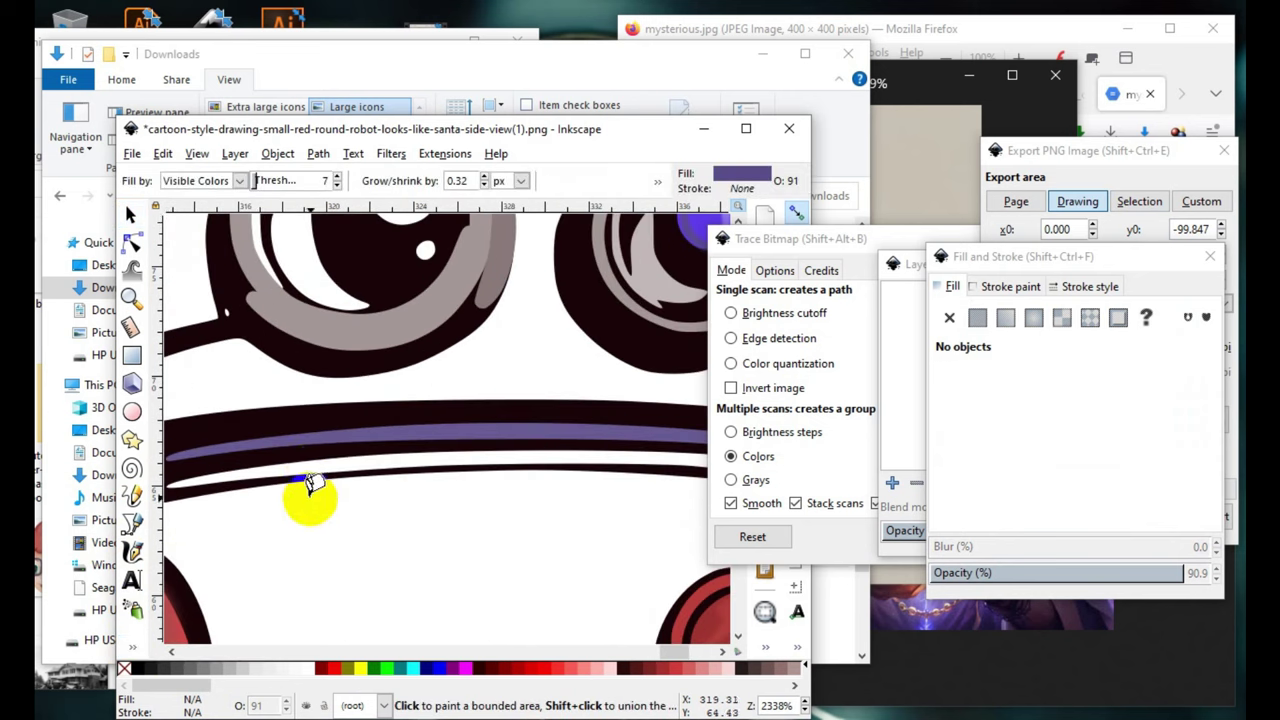
left_click(314, 453)
scroll(391, 543, "down", 3)
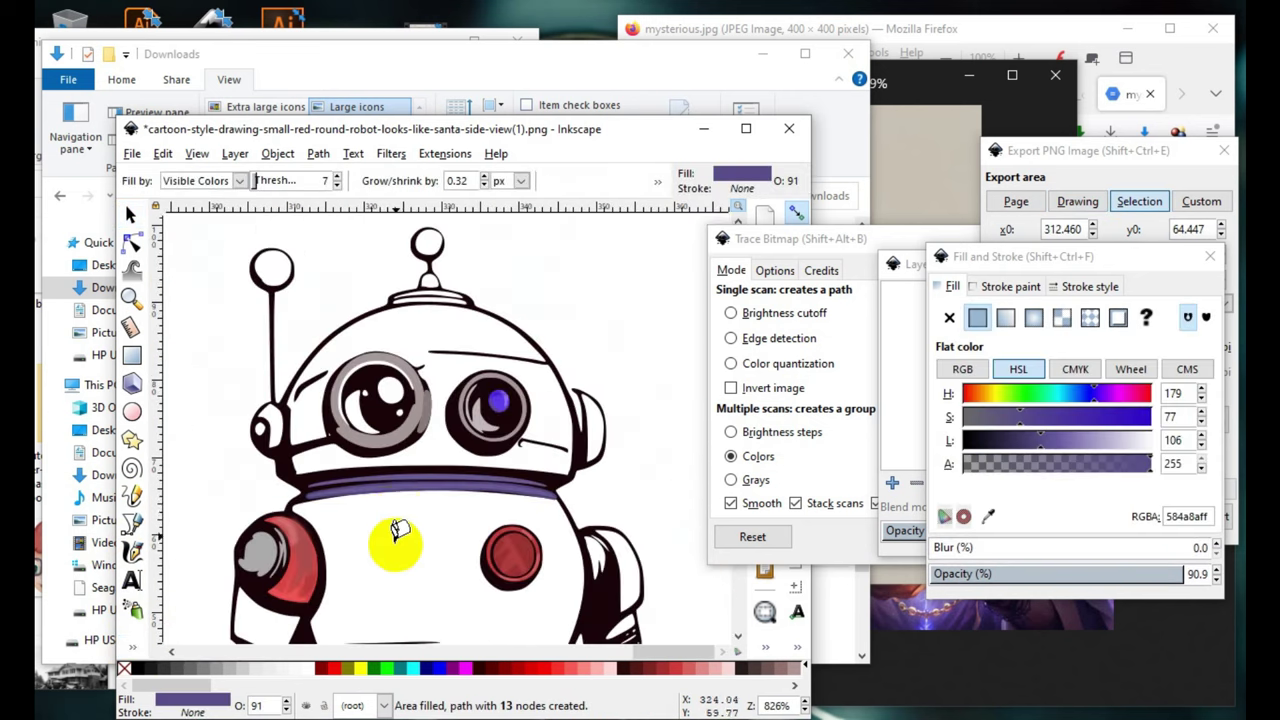
scroll(380, 537, "up", 2)
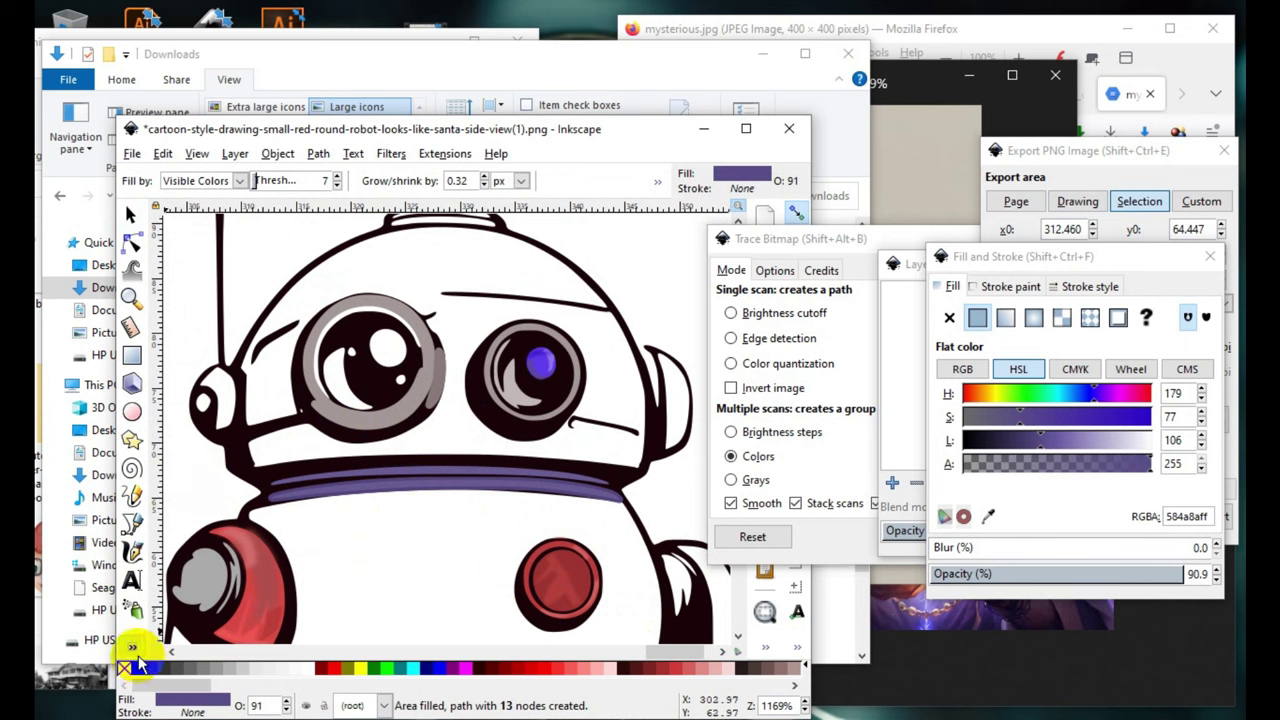
- Pick the ear's colour onto the band with the Dropper, then set hue 178 and lower saturation for a pale blue
left_click(132, 647)
left_click(232, 630)
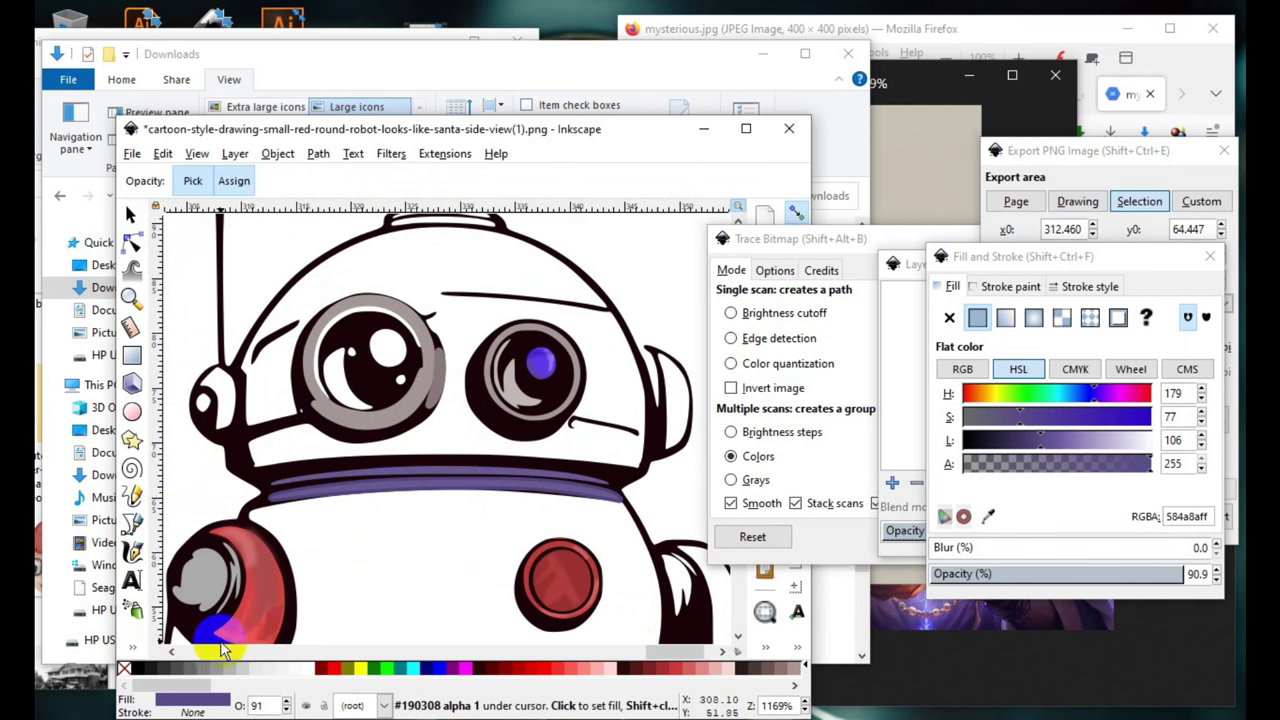
left_click(381, 430)
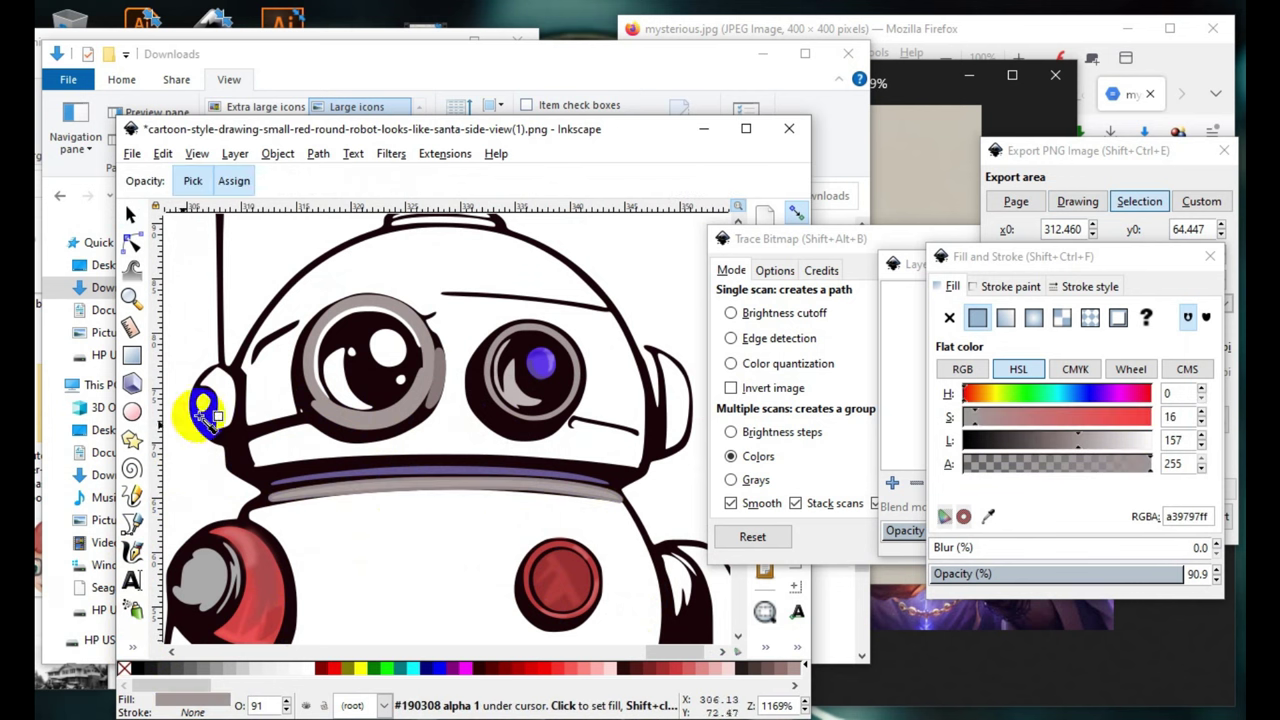
left_click(1095, 395)
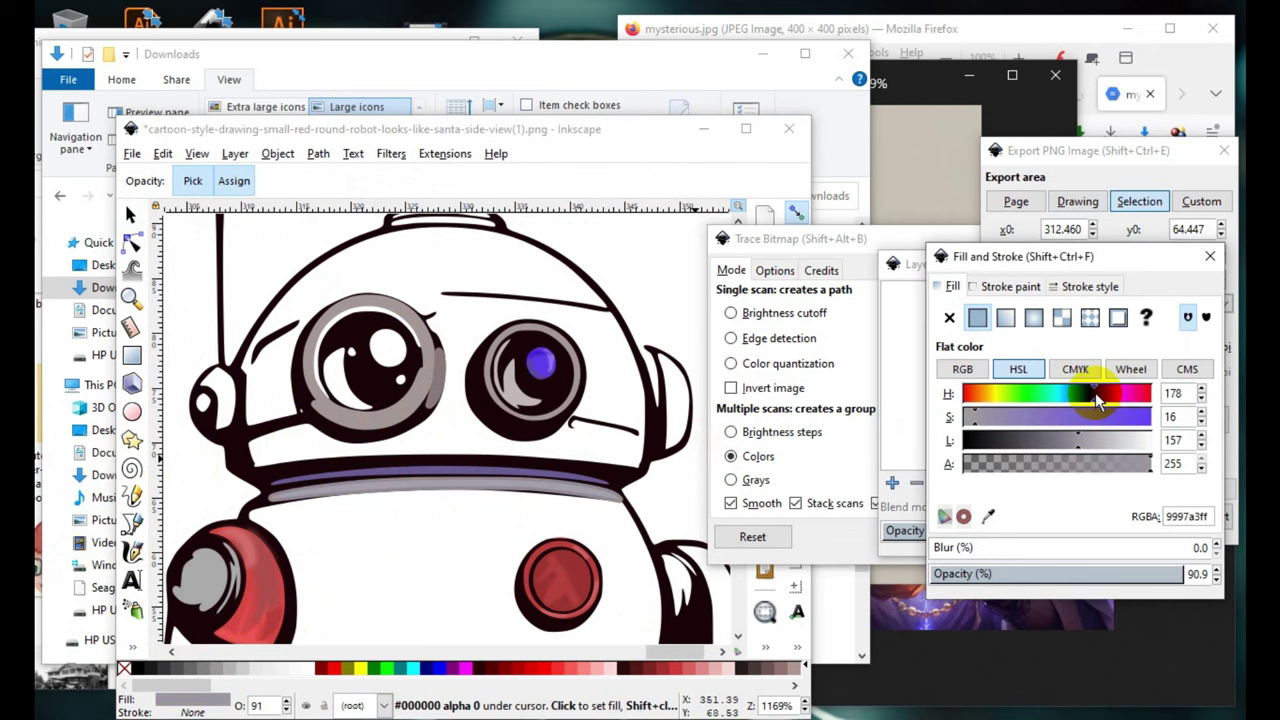
left_click(1062, 419)
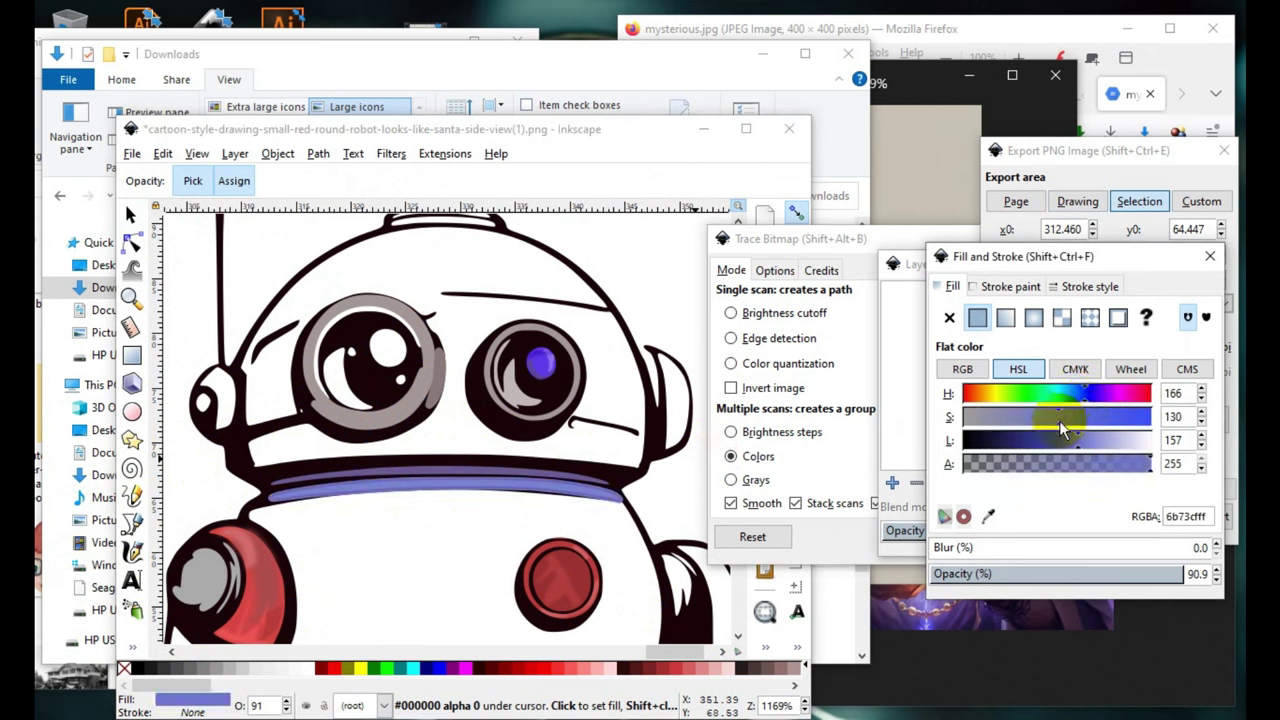
left_click_drag(1062, 422, 1019, 427)
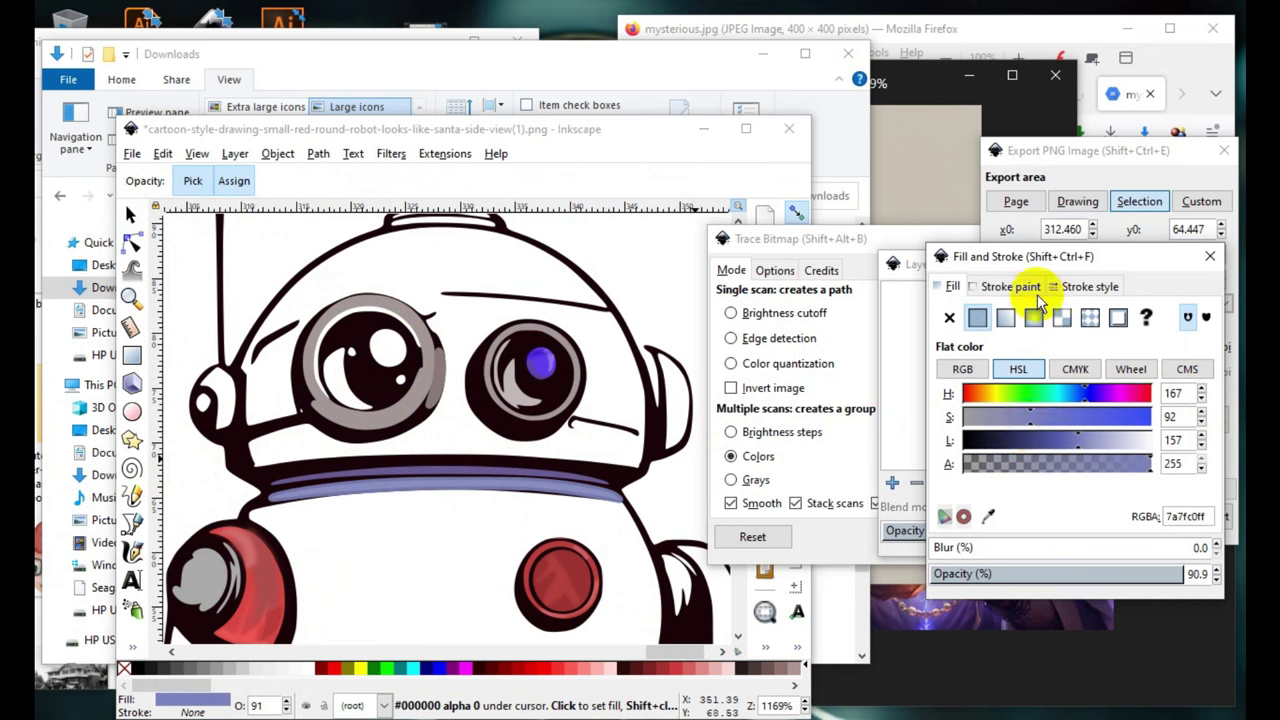
- Give the band a linear gradient fill at 93.3% opacity
left_click(1006, 320)
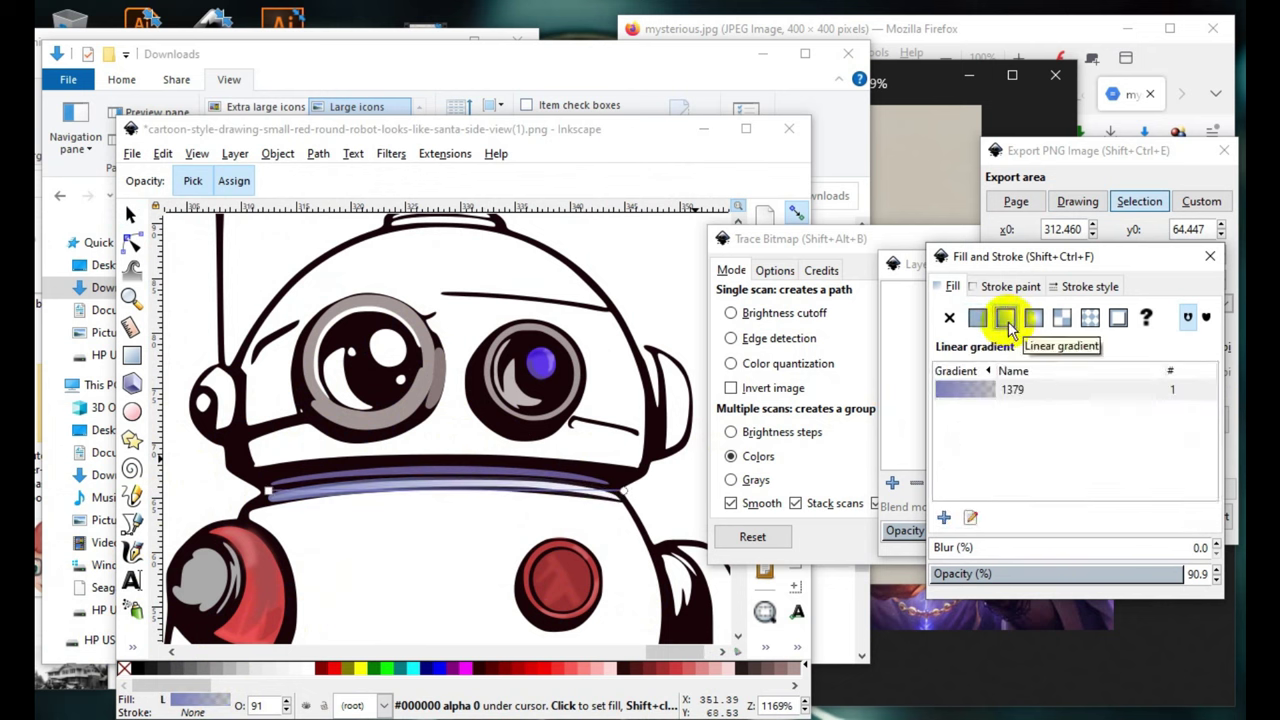
scroll(423, 530, "up", 2)
scroll(423, 525, "up", 1)
scroll(449, 570, "down", 2)
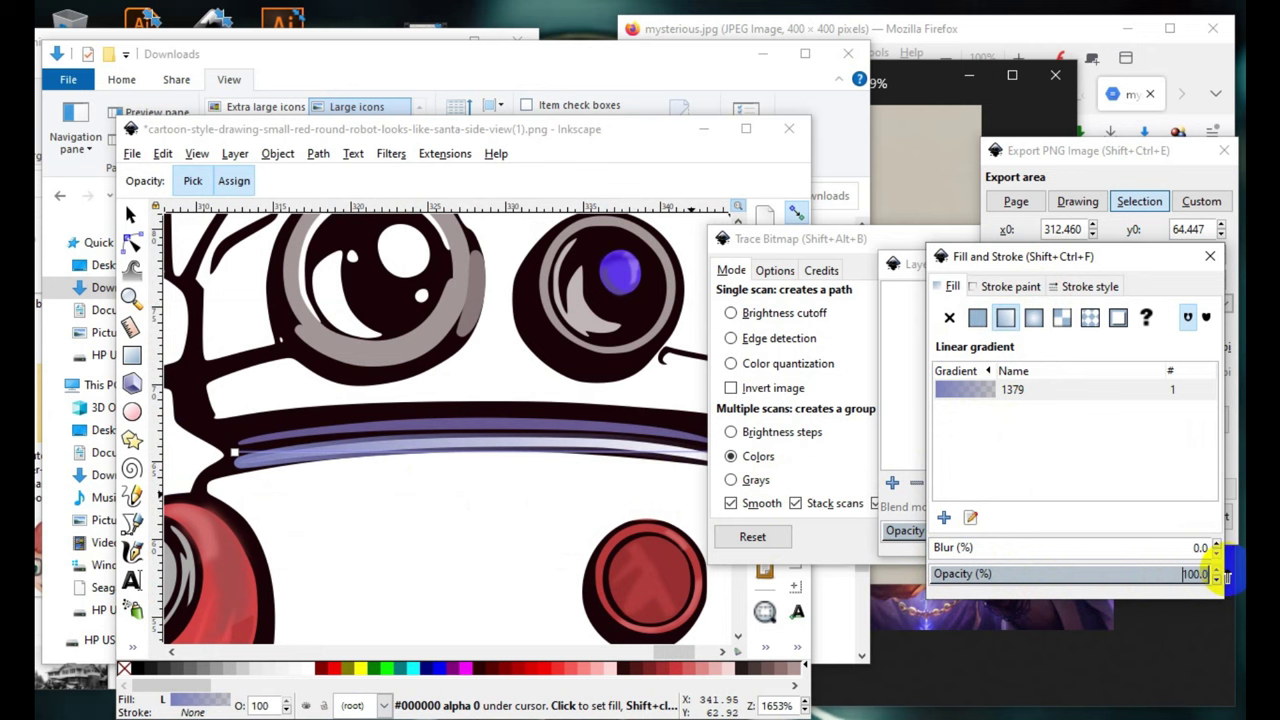
left_click_drag(1218, 573, 1191, 573)
scroll(514, 457, "down", 1)
scroll(508, 420, "up", 3)
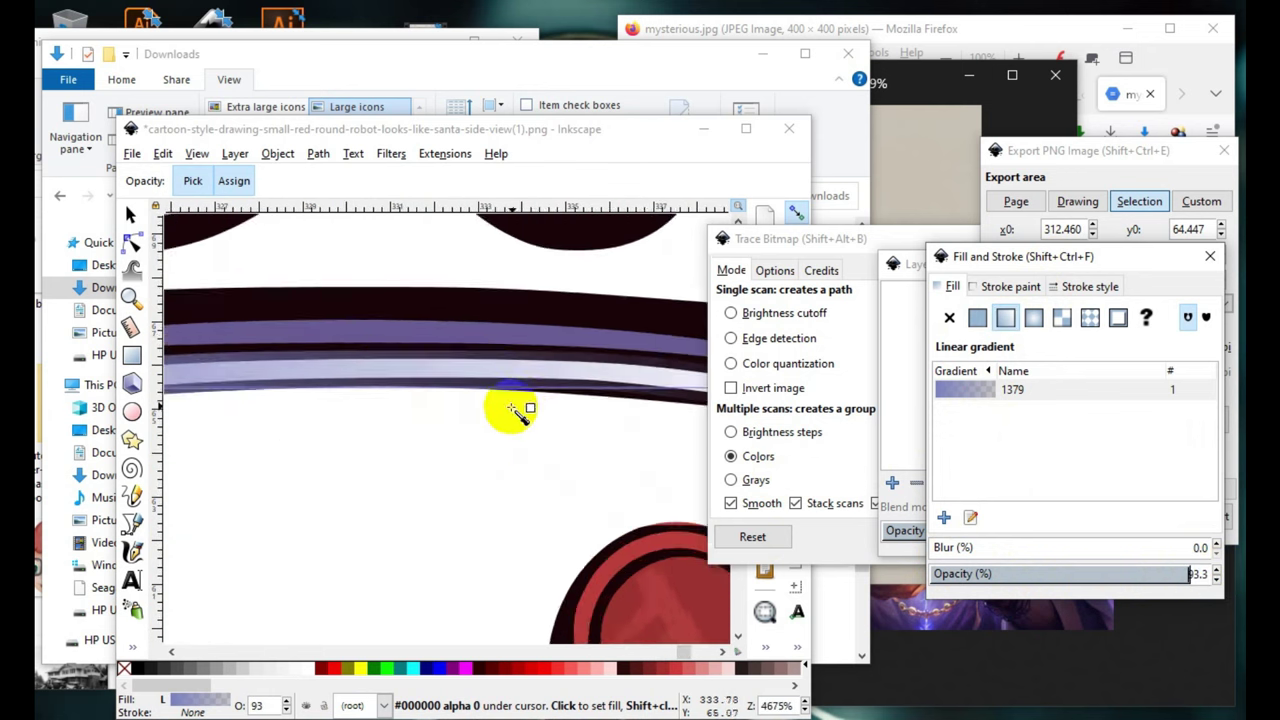
scroll(234, 457, "down", 2)
scroll(357, 500, "up", 2)
scroll(357, 414, "down", 3)
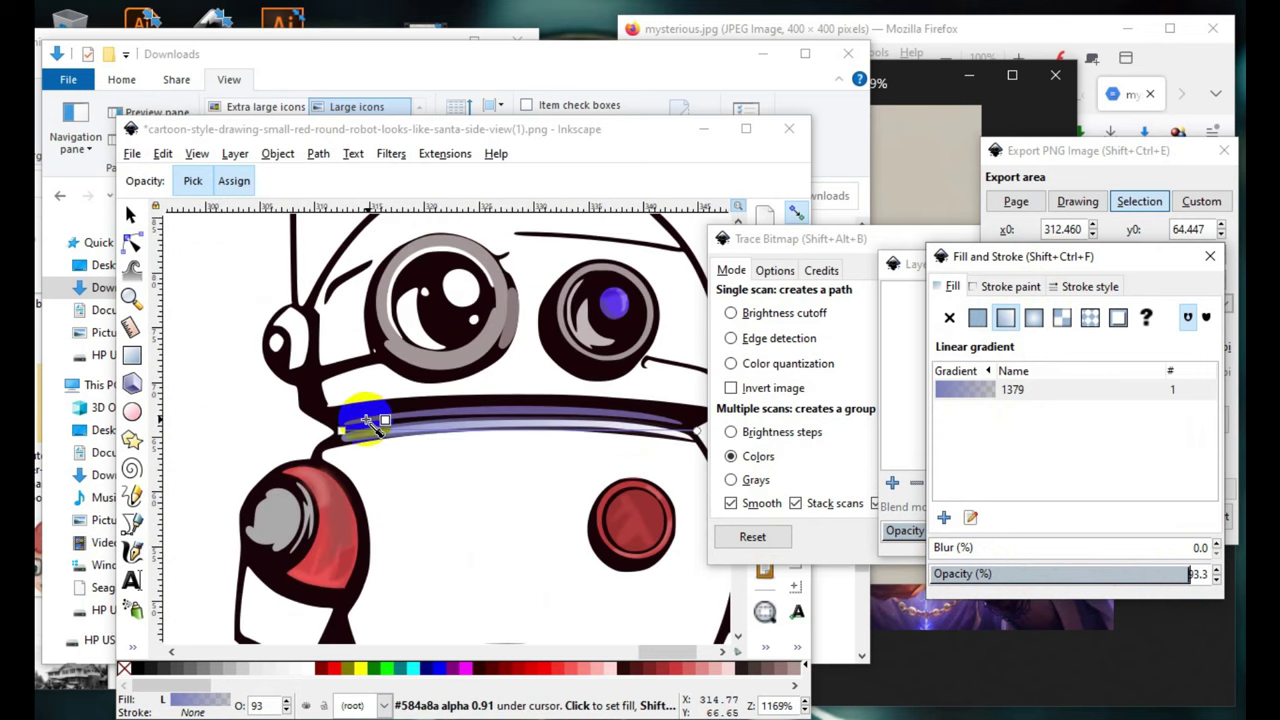
- Select the purple collar band and give it a linear gradient fill
left_click(130, 213)
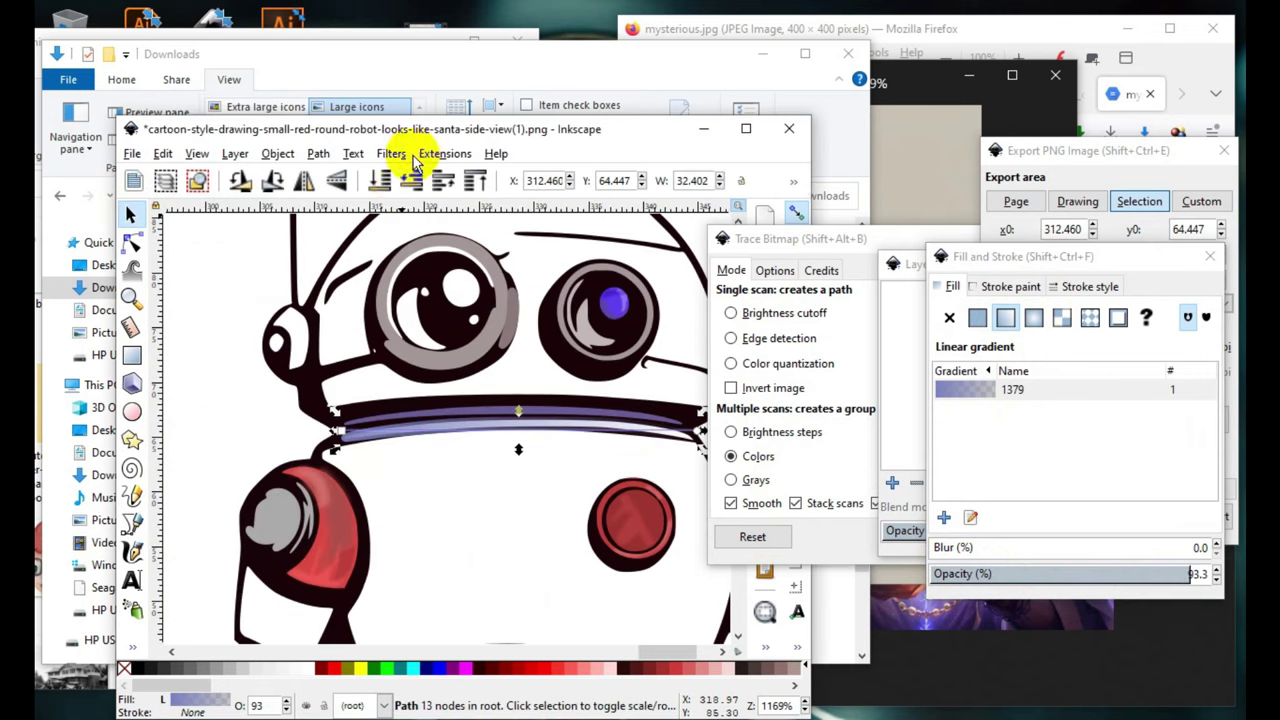
scroll(457, 443, "down", 2)
scroll(600, 449, "down", 1)
left_click(486, 443)
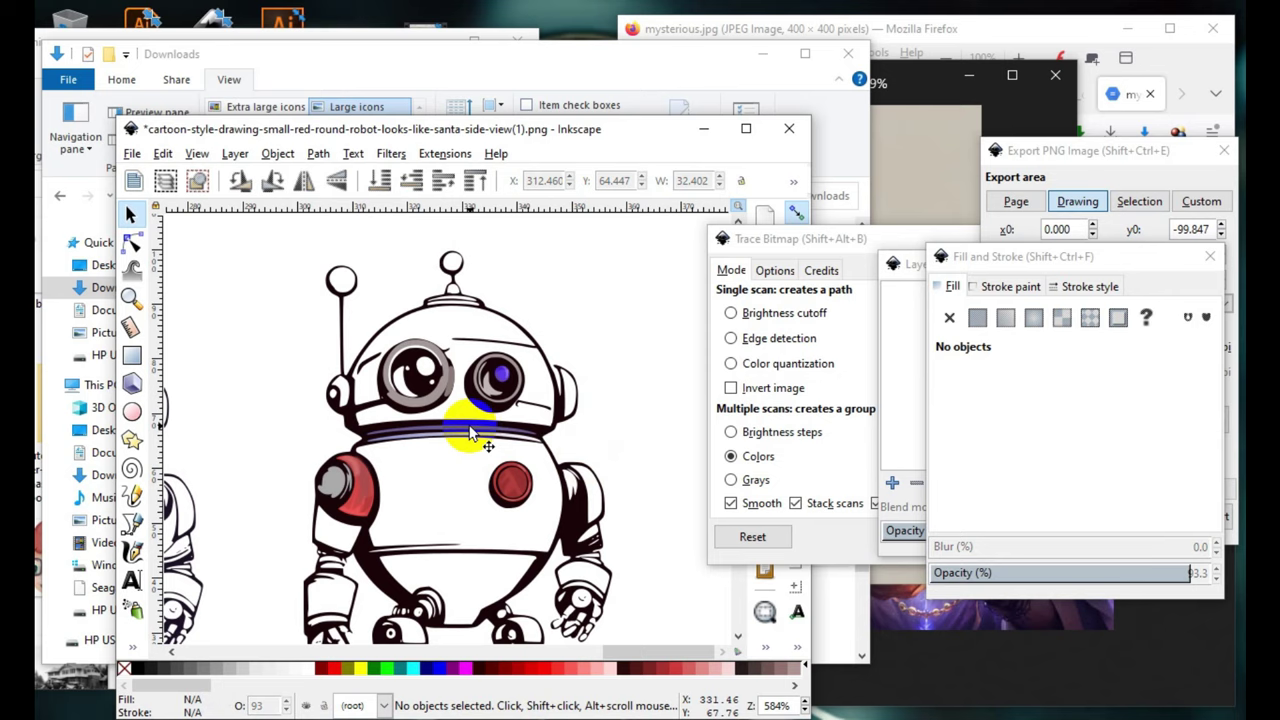
scroll(556, 486, "up", 3)
scroll(555, 485, "up", 2)
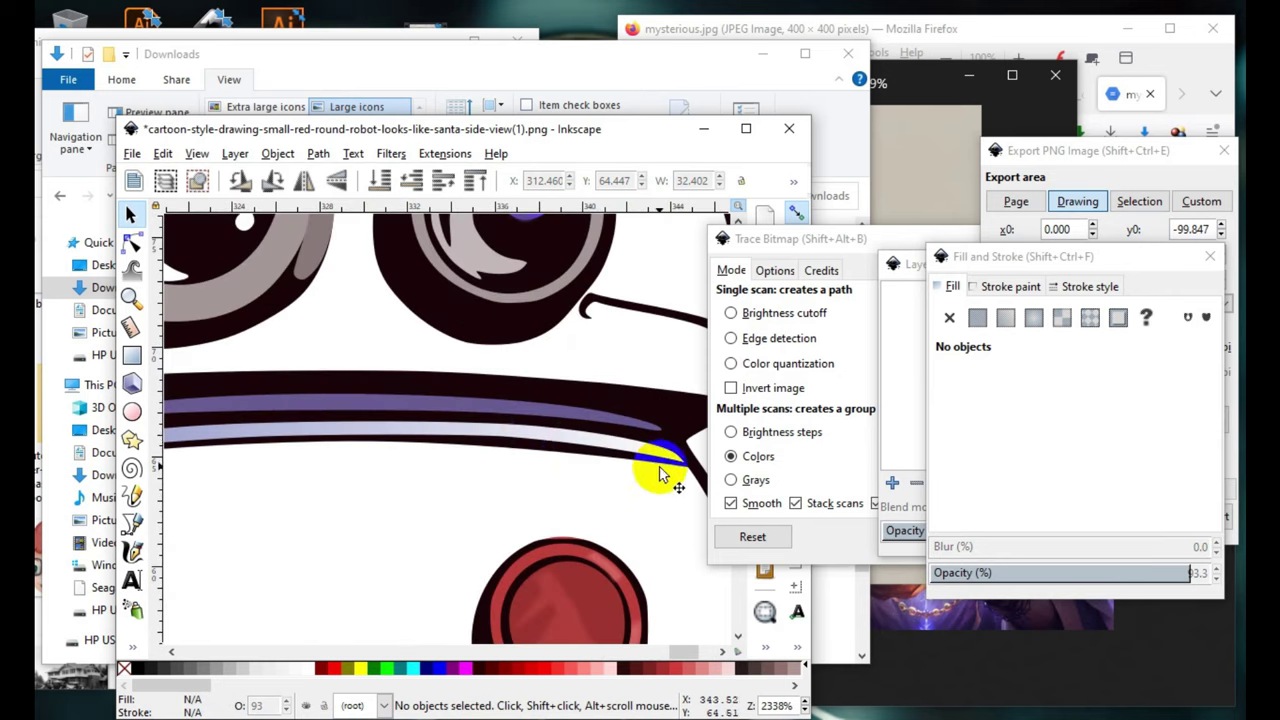
scroll(612, 478, "down", 3)
scroll(498, 425, "up", 2)
scroll(428, 423, "up", 1)
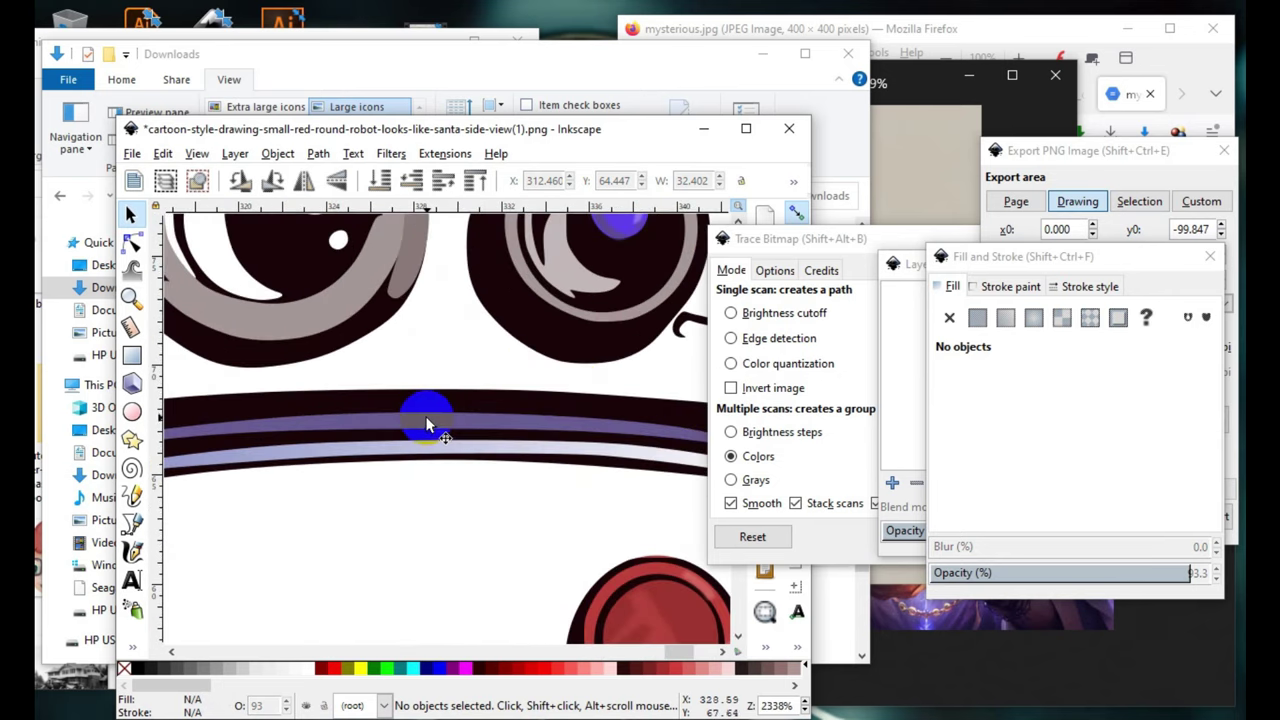
left_click(428, 425)
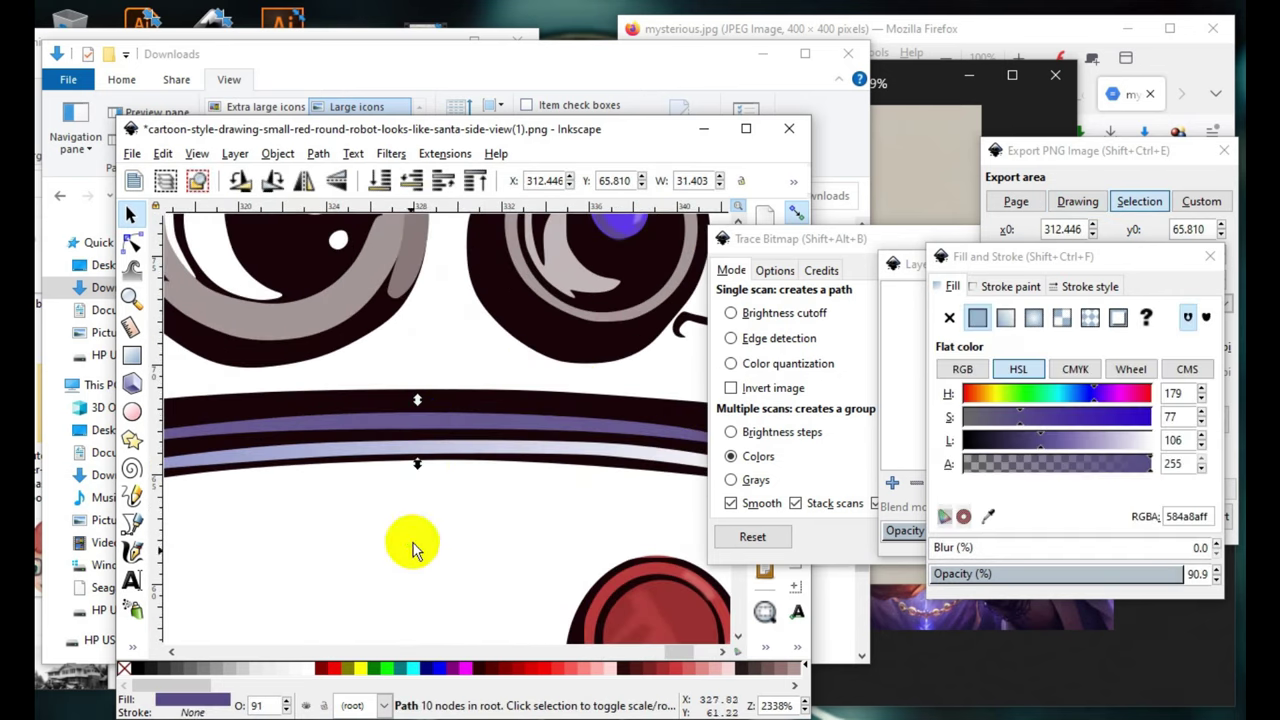
left_click(1005, 318)
- Apply gradient 1387 to the band as a radial gradient, then deselect
scroll(370, 420, "down", 2)
scroll(571, 443, "down", 2)
scroll(395, 470, "up", 3)
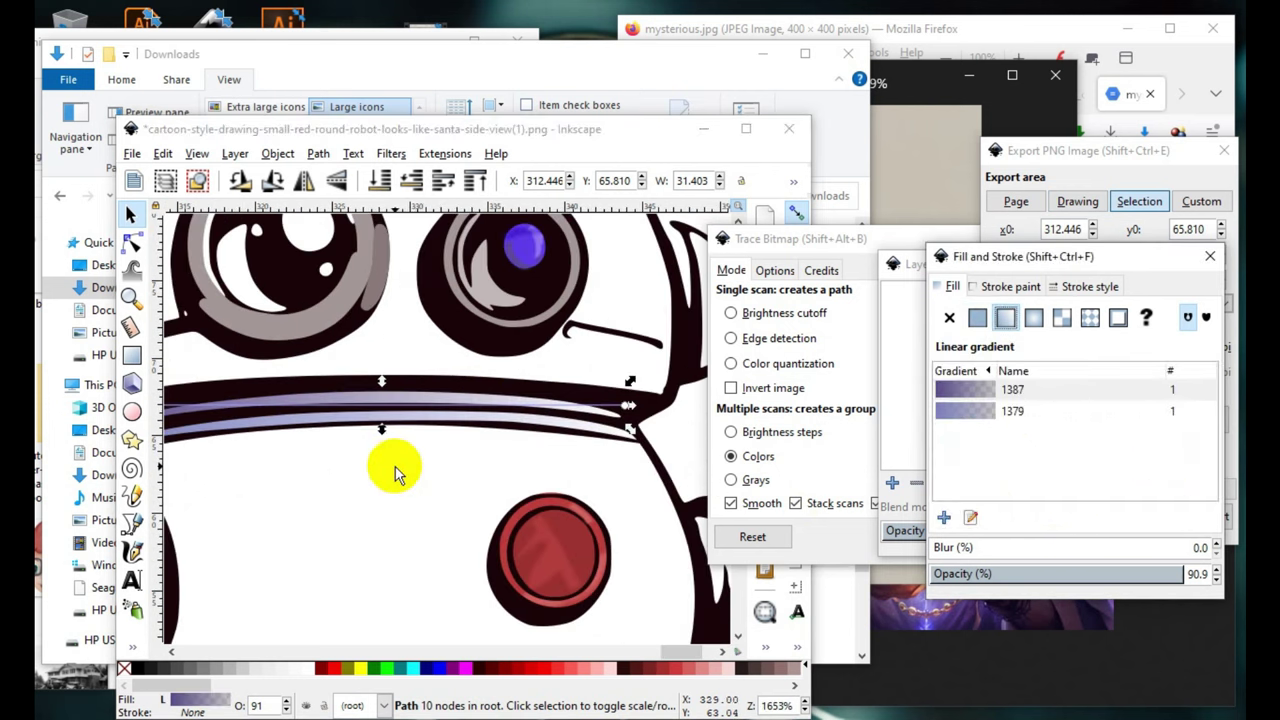
scroll(600, 480, "down", 1)
scroll(540, 430, "up", 1)
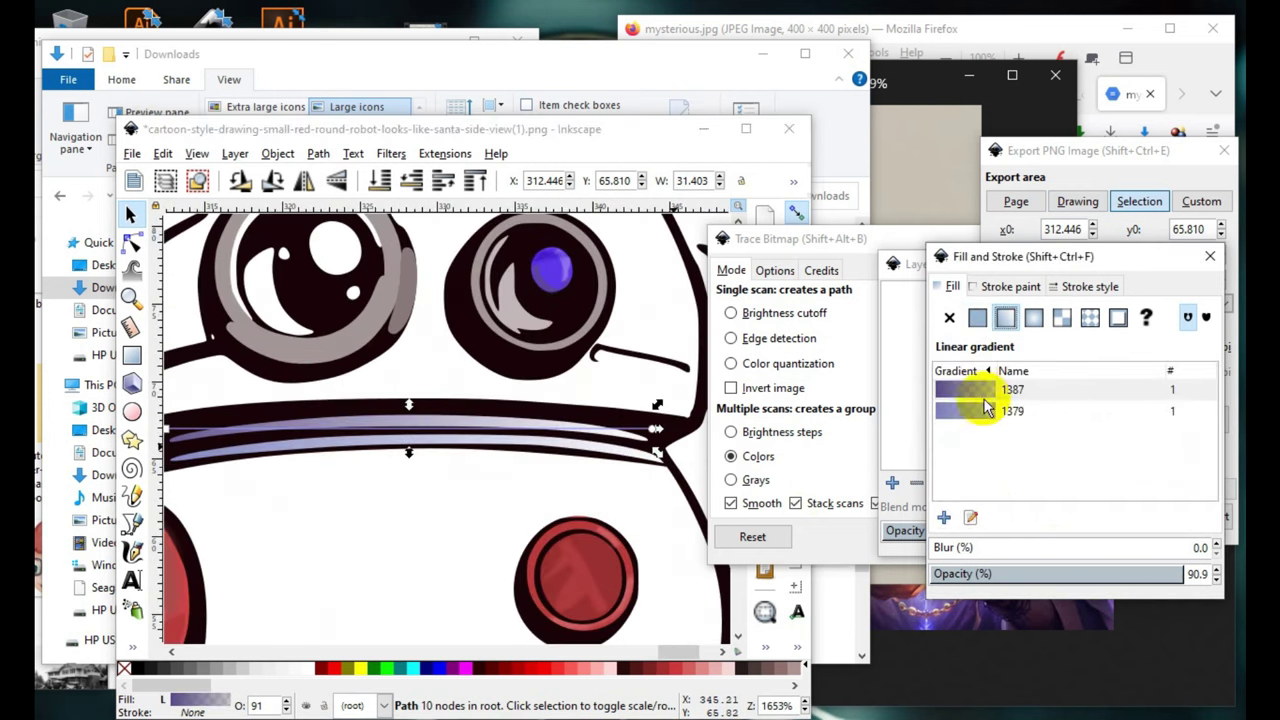
left_click(964, 392)
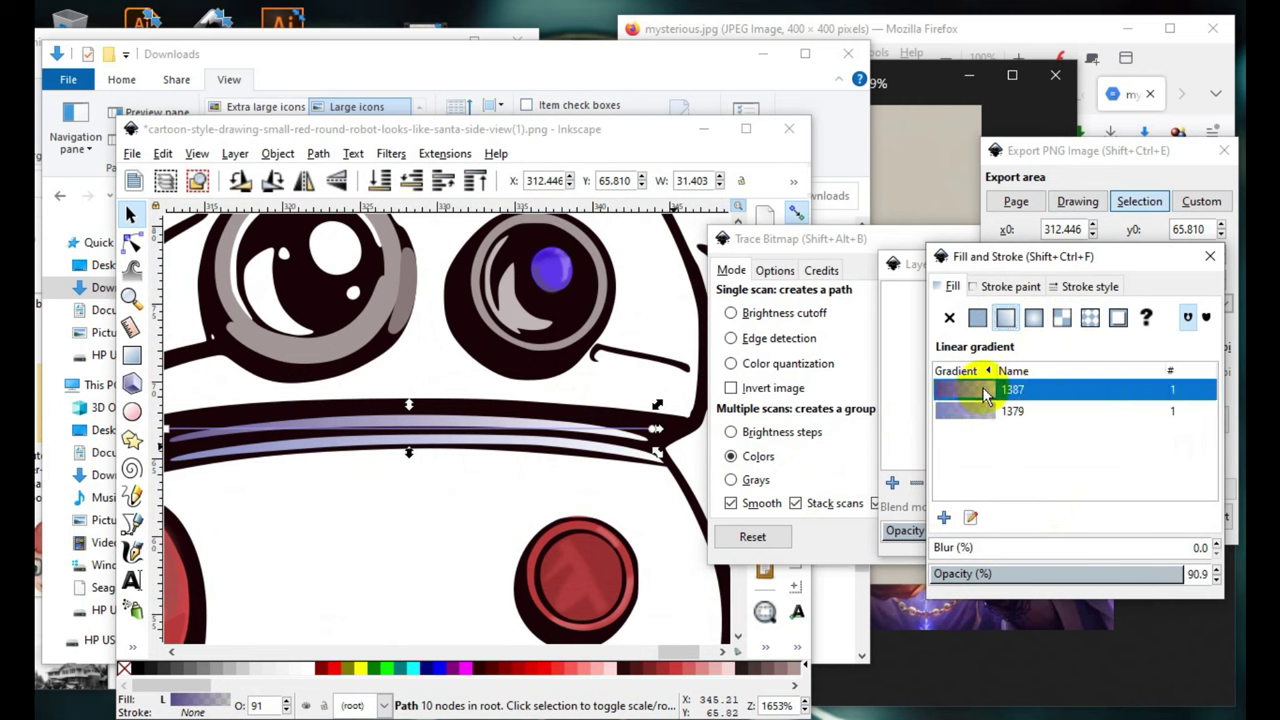
left_click(1032, 320)
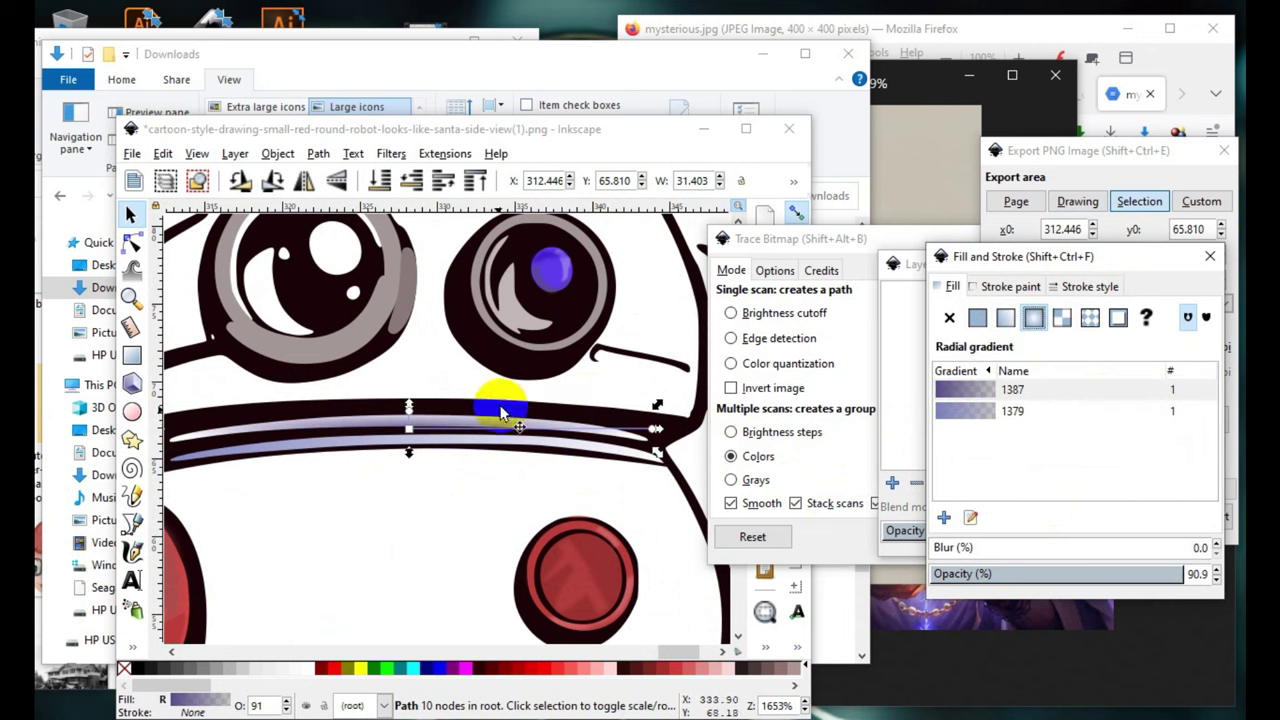
scroll(391, 506, "down", 3)
scroll(391, 451, "up", 2)
scroll(421, 390, "up", 2)
scroll(515, 513, "down", 6)
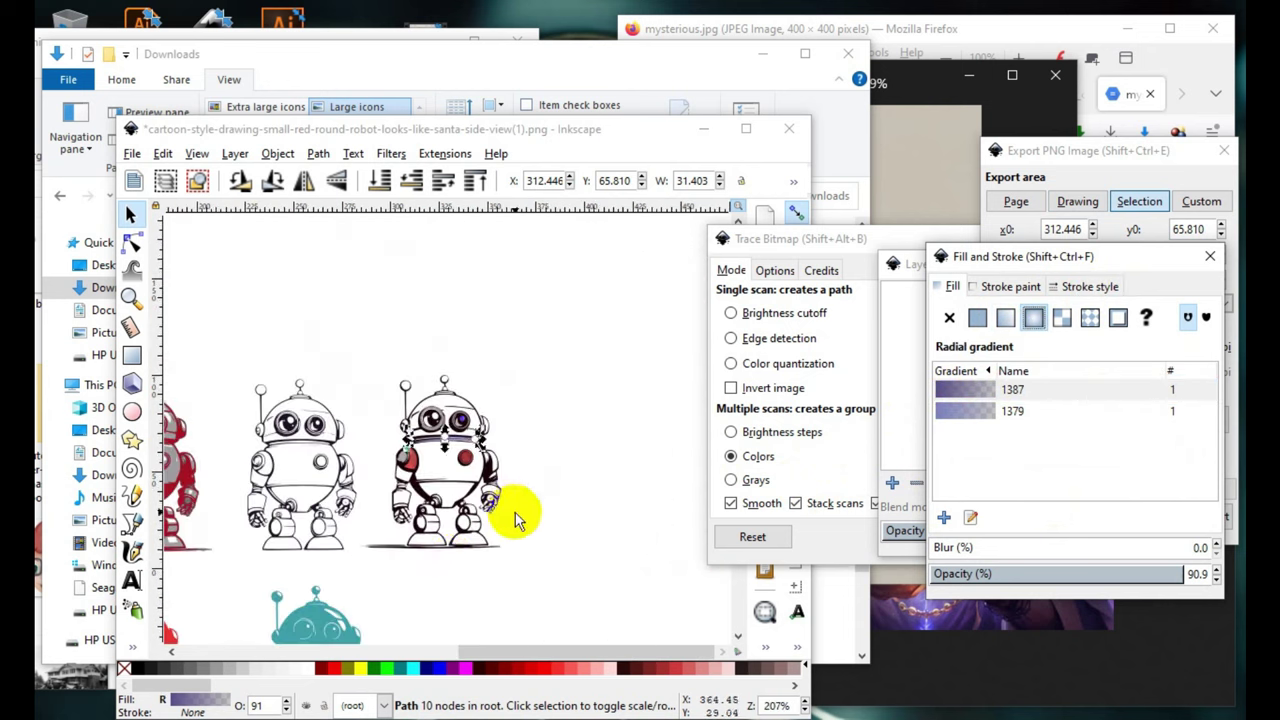
left_click(574, 490)
scroll(428, 457, "up", 2)
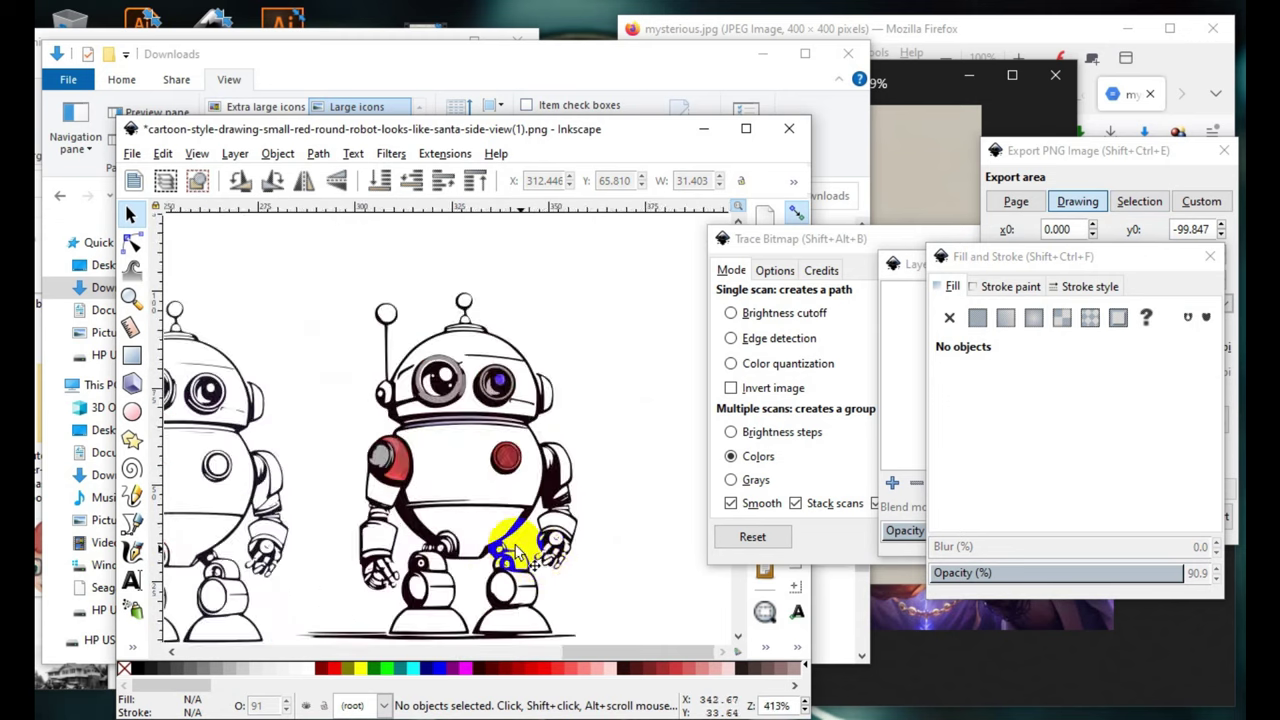
- Draw a black-filled rectangle covering the whole traced robot
left_click(131, 355)
scroll(392, 441, "down", 3)
scroll(300, 340, "up", 2)
left_click_drag(304, 293, 558, 605)
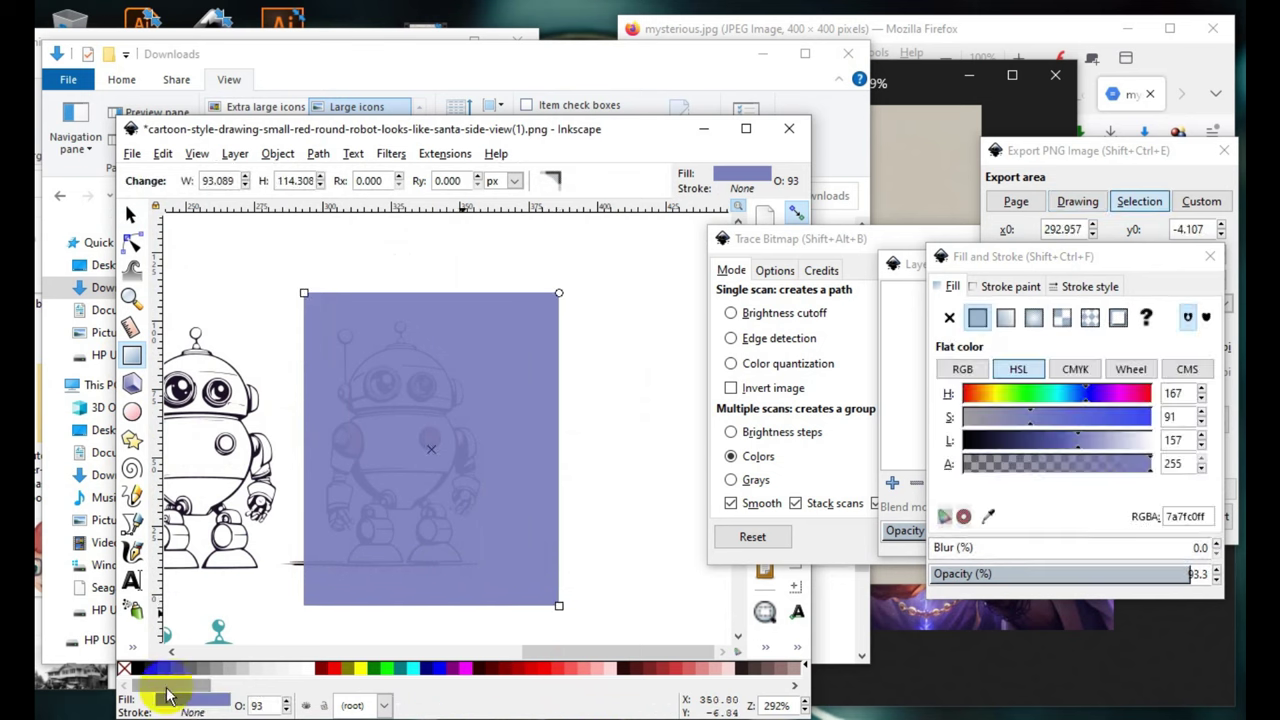
left_click(139, 670)
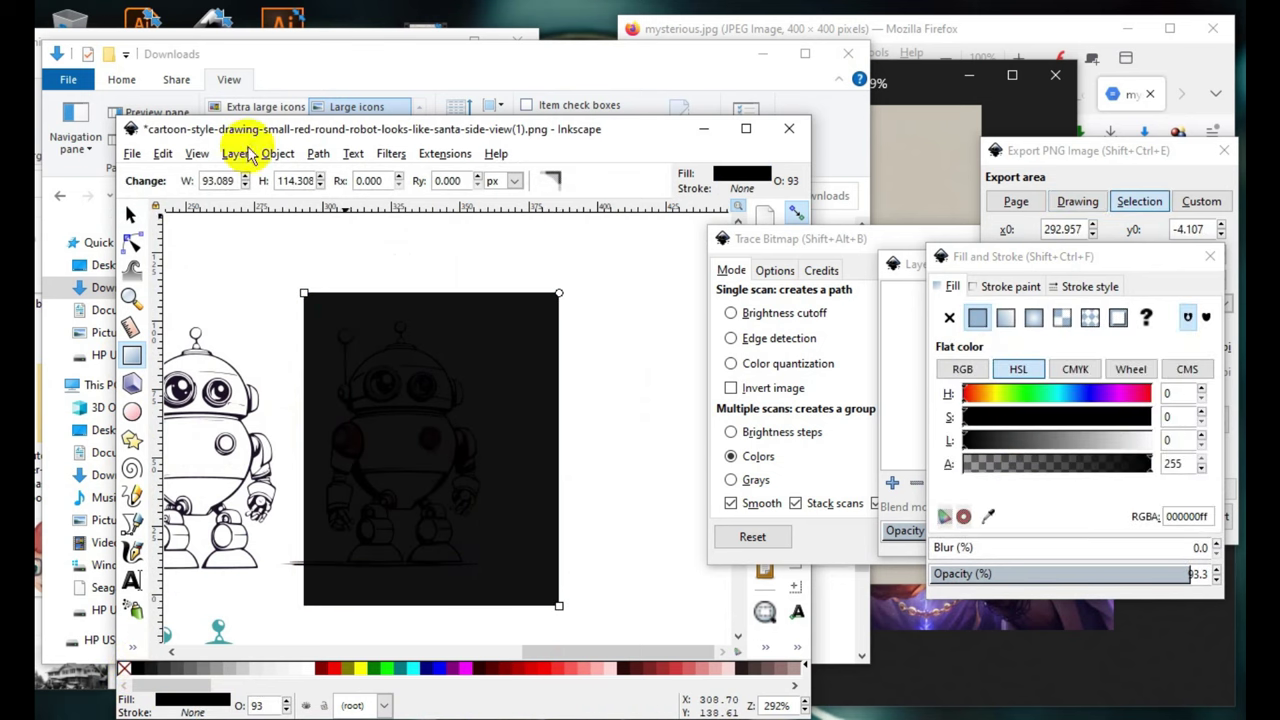
- Make the rectangle fully opaque and lower it beneath the robot drawing
left_click(131, 215)
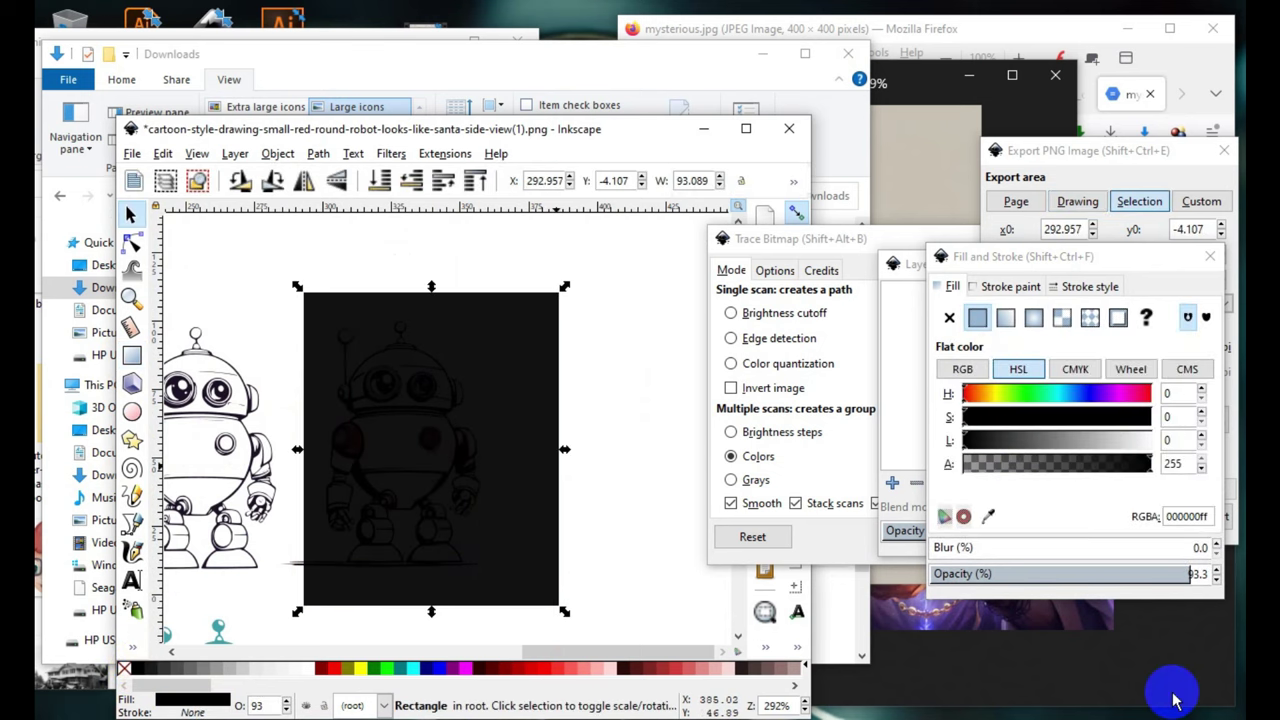
left_click(1217, 570)
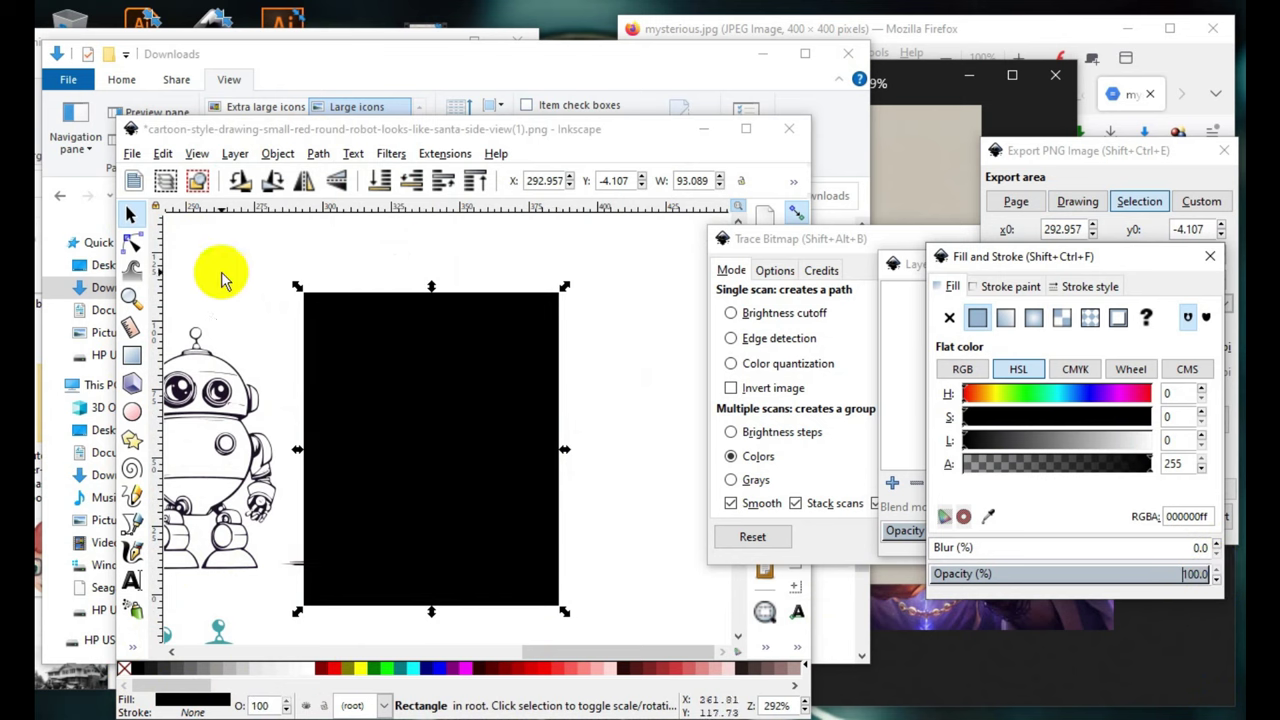
left_click(379, 180)
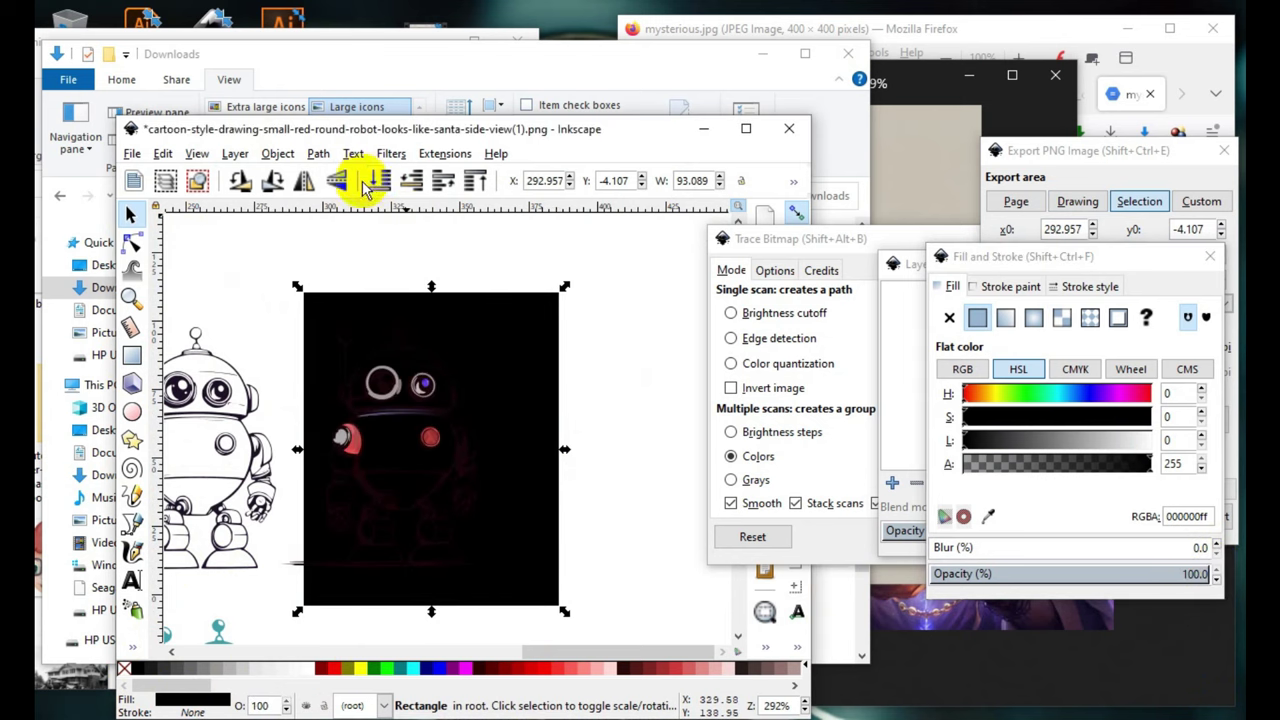
scroll(414, 440, "up", 2)
scroll(414, 440, "down", 3)
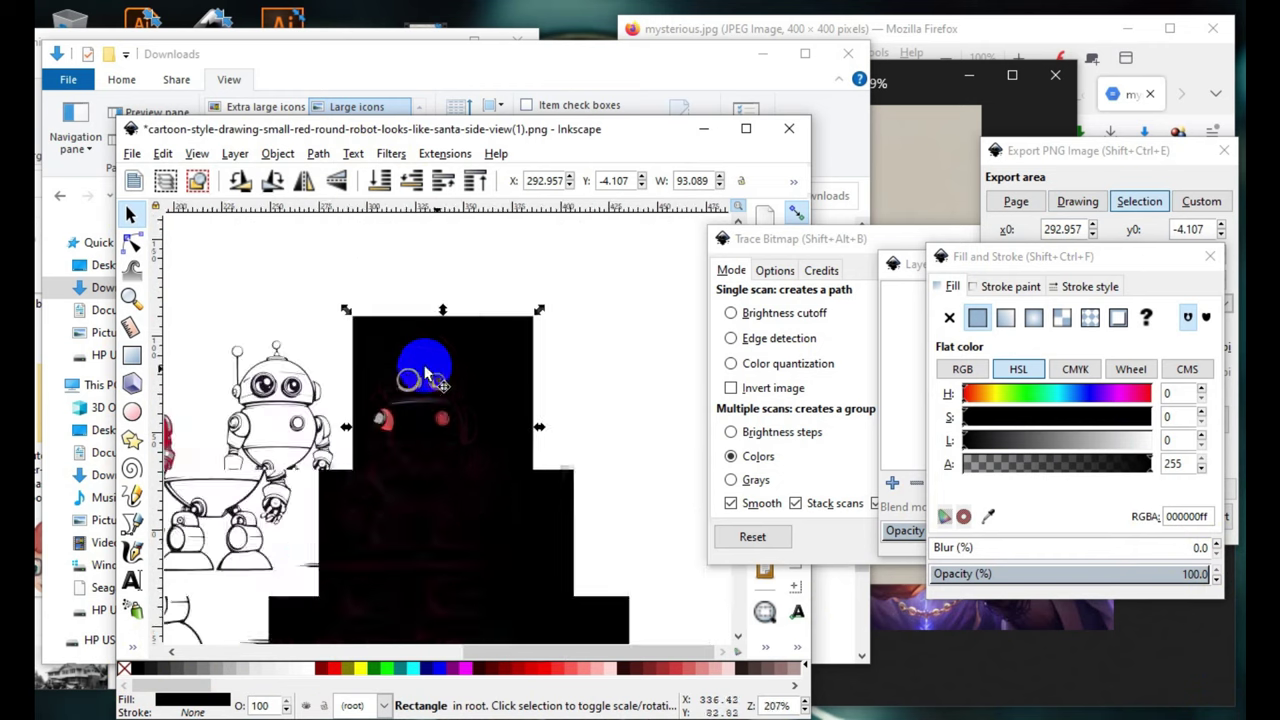
- Change the background rectangle's fill to solid red (aa0000ff)
left_click(513, 675)
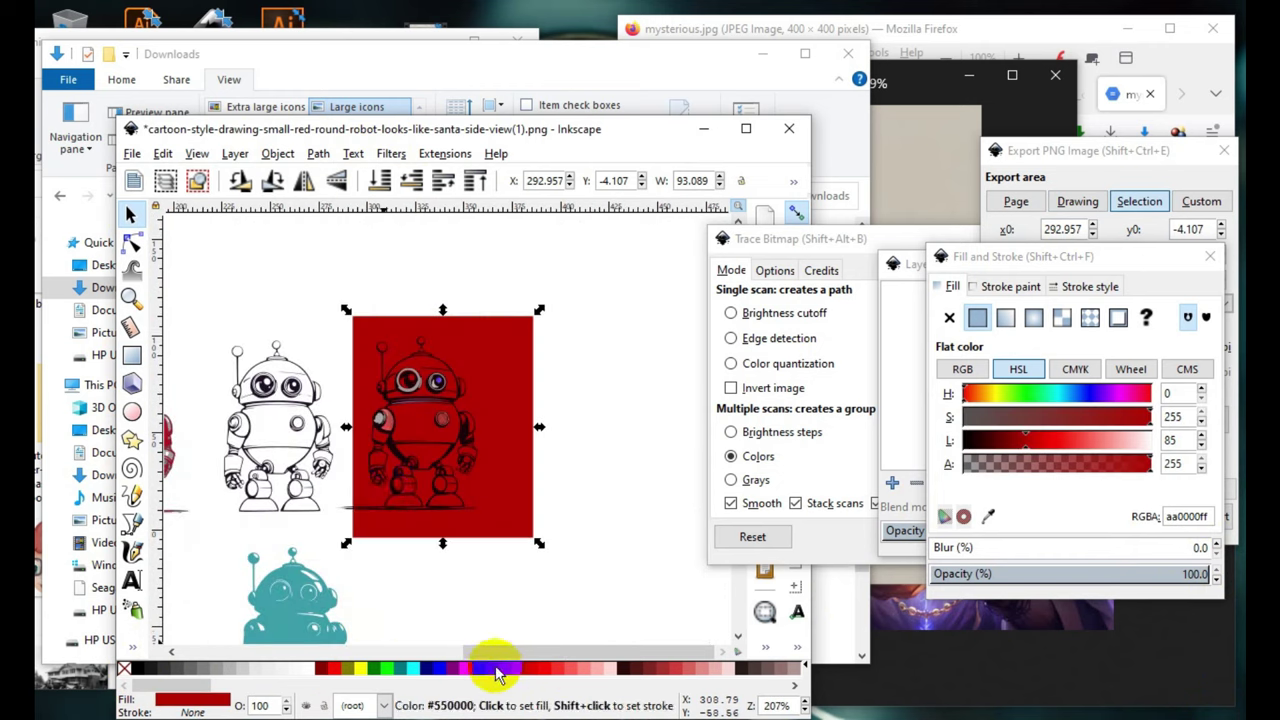
scroll(500, 430, "up", 2)
scroll(491, 408, "up", 2)
scroll(432, 558, "down", 1)
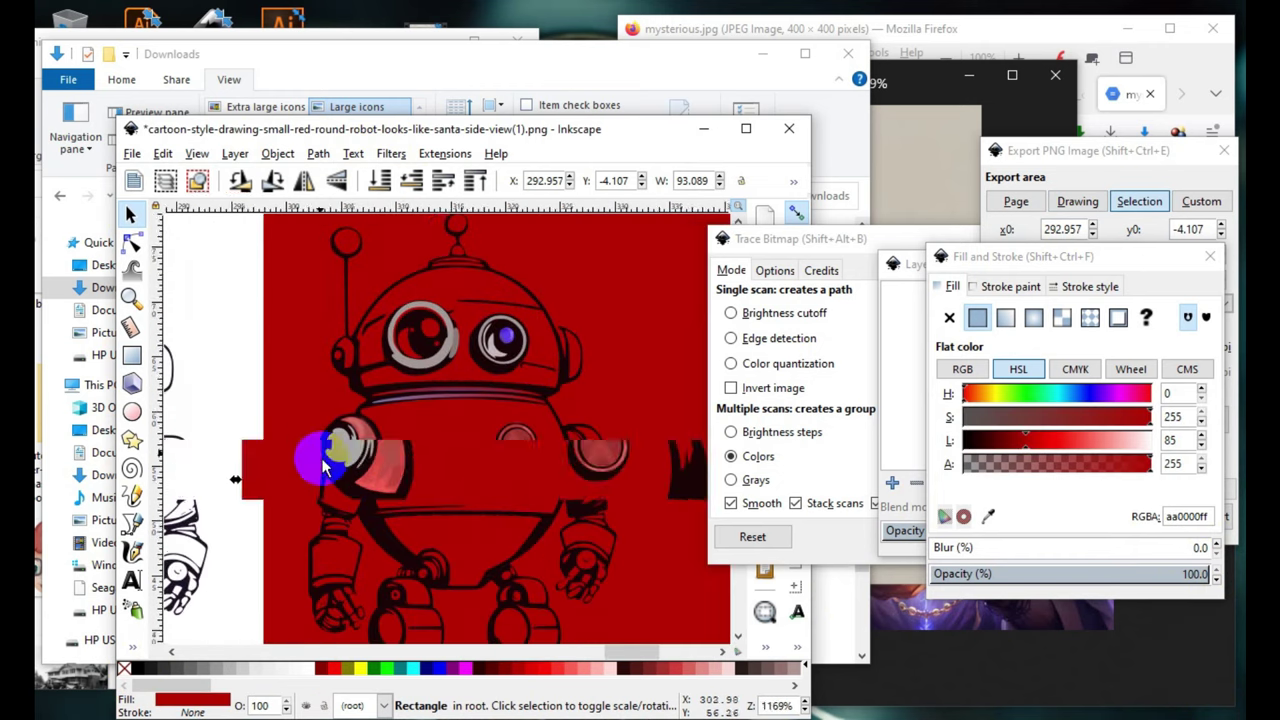
scroll(371, 400, "up", 4)
scroll(414, 443, "down", 4)
scroll(468, 310, "up", 5)
scroll(468, 310, "down", 3)
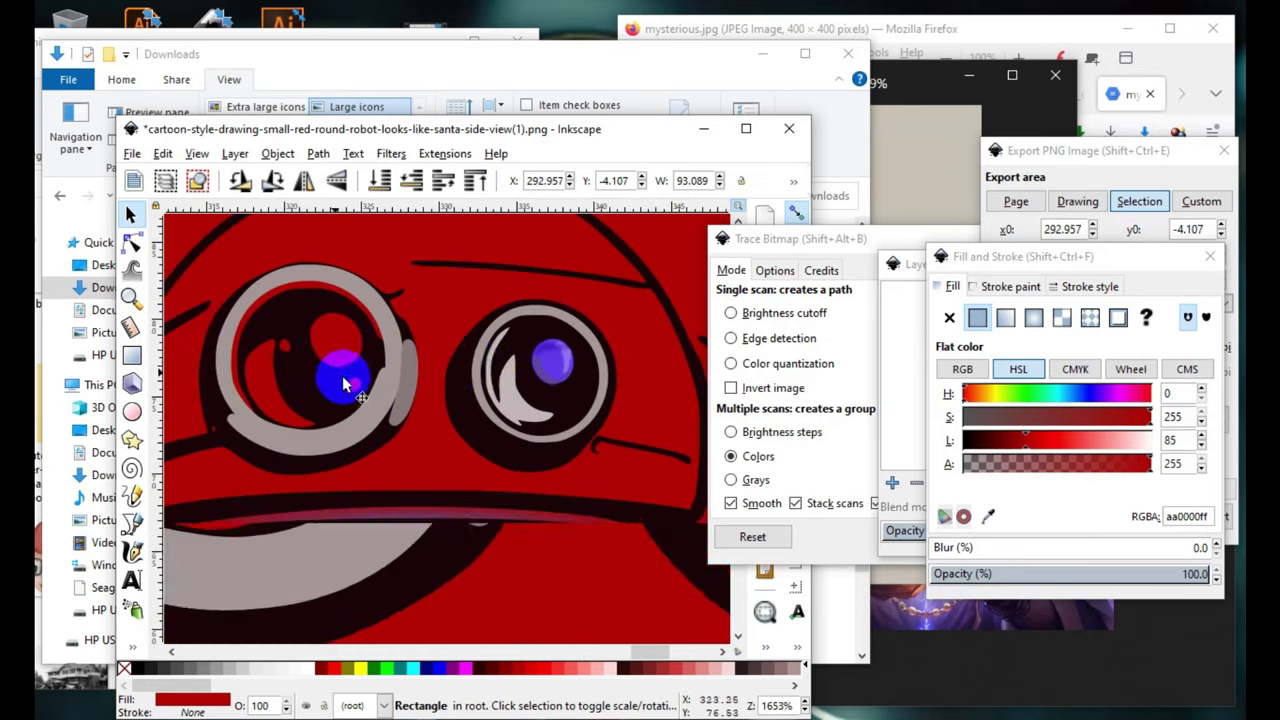
scroll(337, 363, "down", 2)
scroll(471, 414, "up", 2)
scroll(457, 451, "down", 1)
scroll(400, 460, "up", 2)
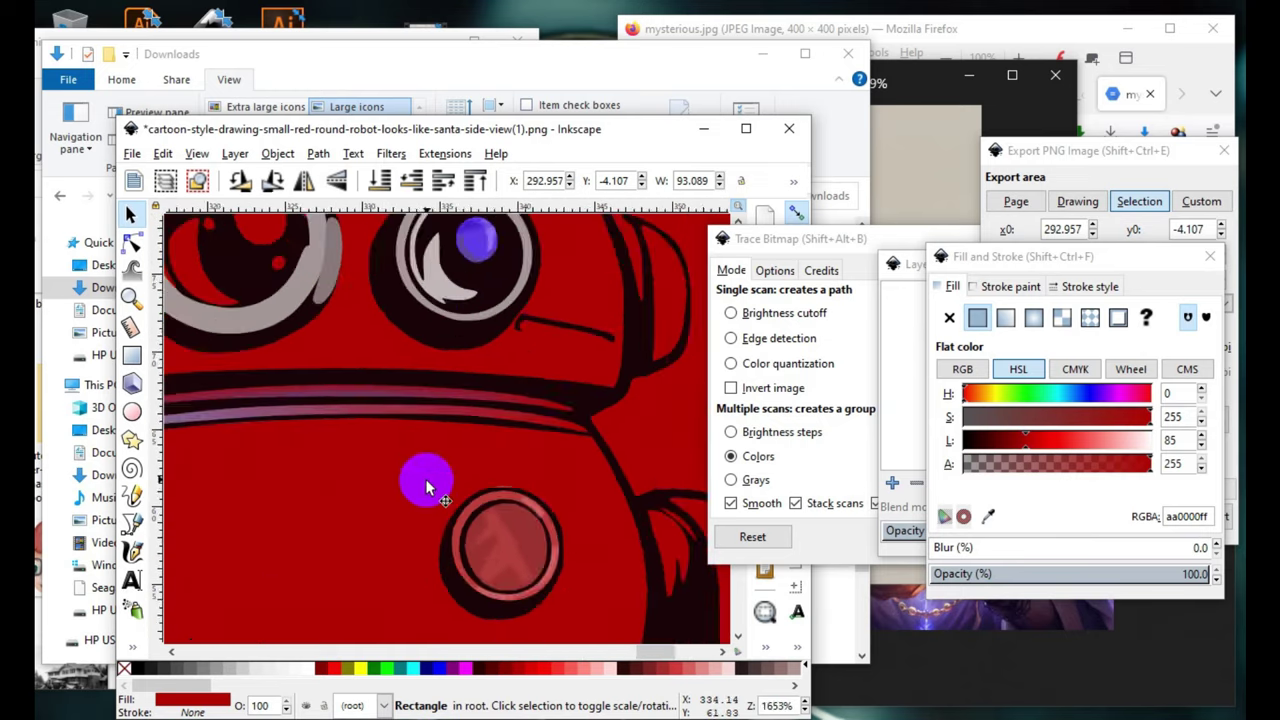
scroll(386, 414, "up", 2)
scroll(406, 429, "up", 2)
scroll(420, 523, "down", 6)
scroll(437, 434, "down", 2)
scroll(371, 471, "up", 3)
scroll(451, 528, "down", 3)
scroll(432, 568, "up", 3)
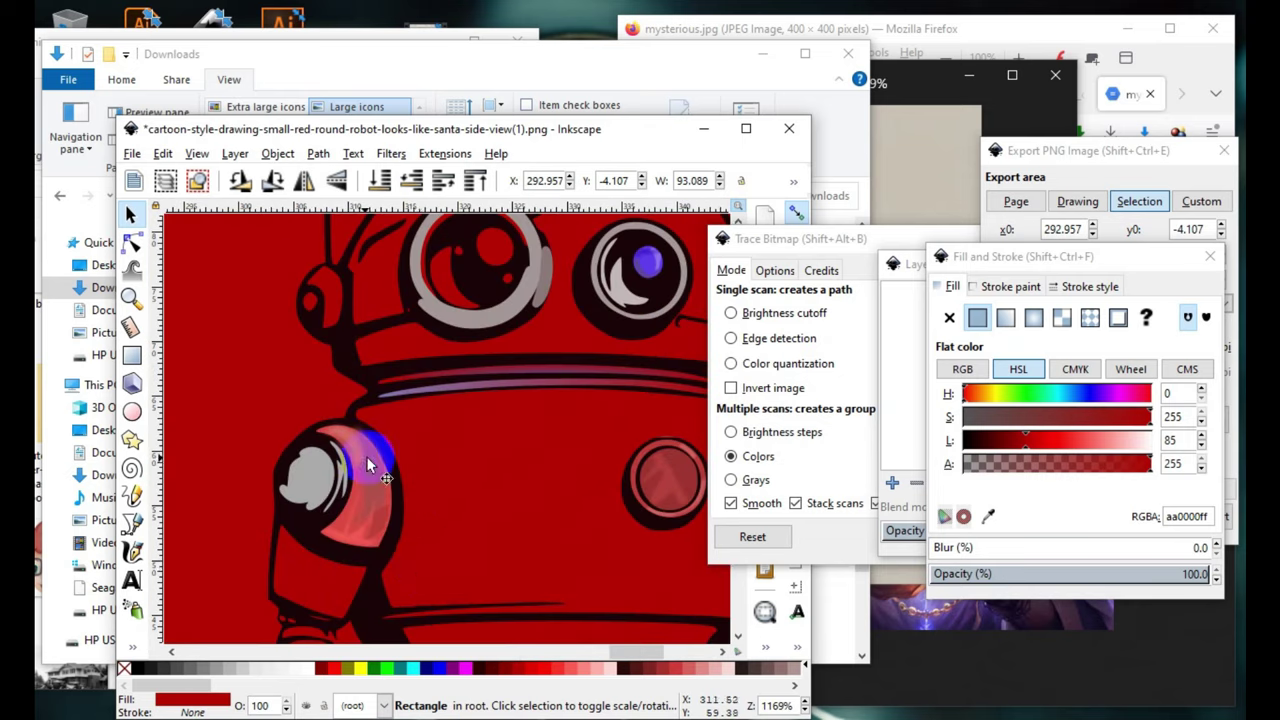
scroll(410, 485, "down", 1)
scroll(414, 471, "up", 1)
scroll(300, 540, "up", 1)
scroll(240, 520, "down", 2)
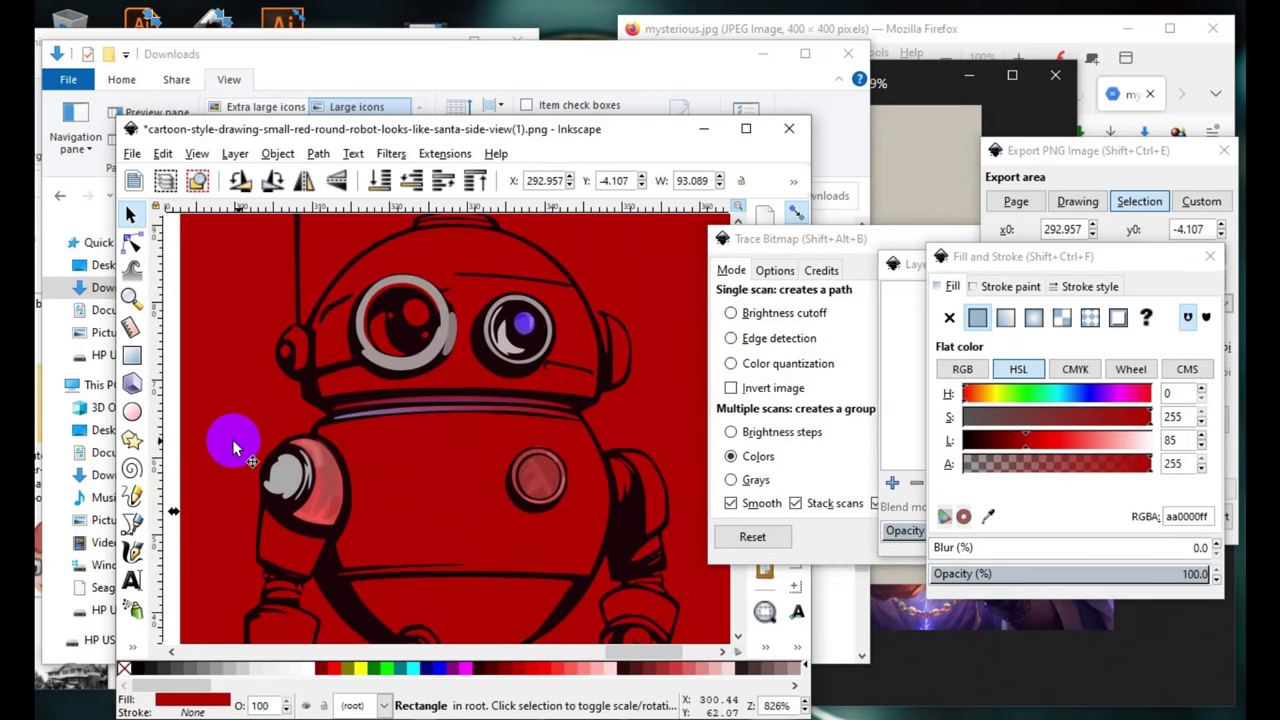
- Inspect the eye's grey ring and grey crescent highlight by selecting each
scroll(395, 515, "down", 1)
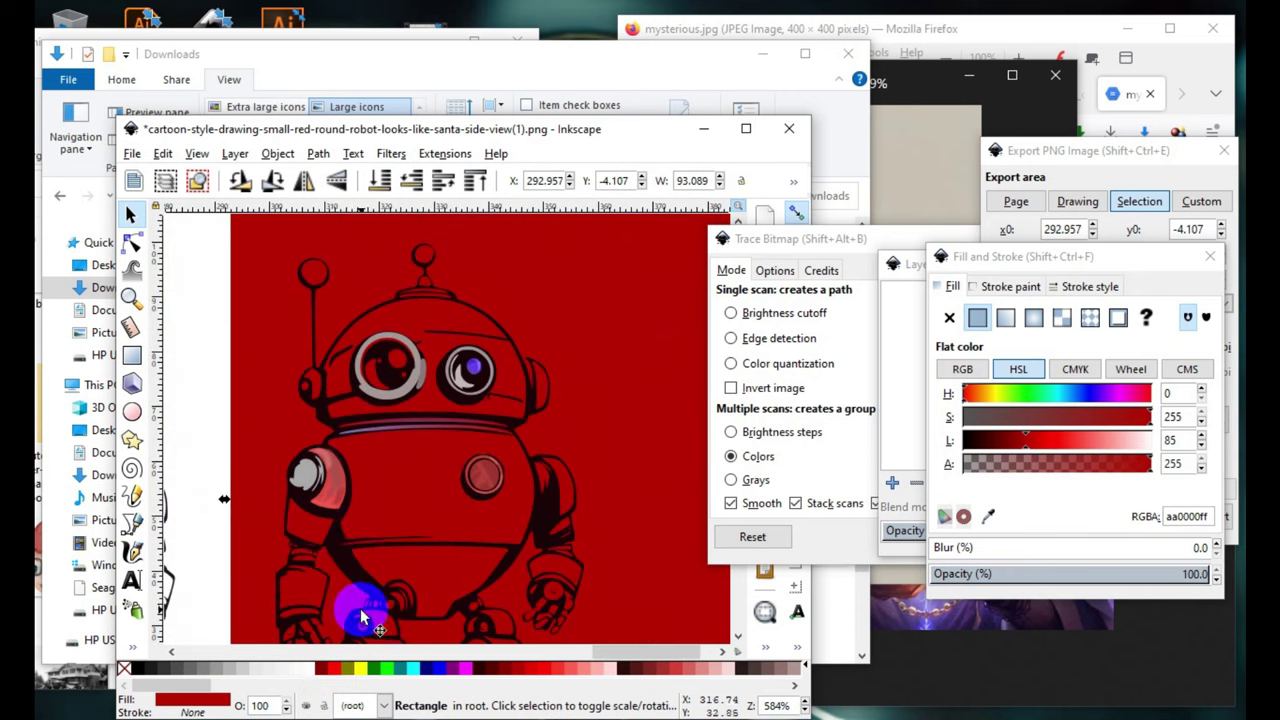
scroll(371, 425, "up", 2)
scroll(398, 408, "up", 1)
left_click(398, 408)
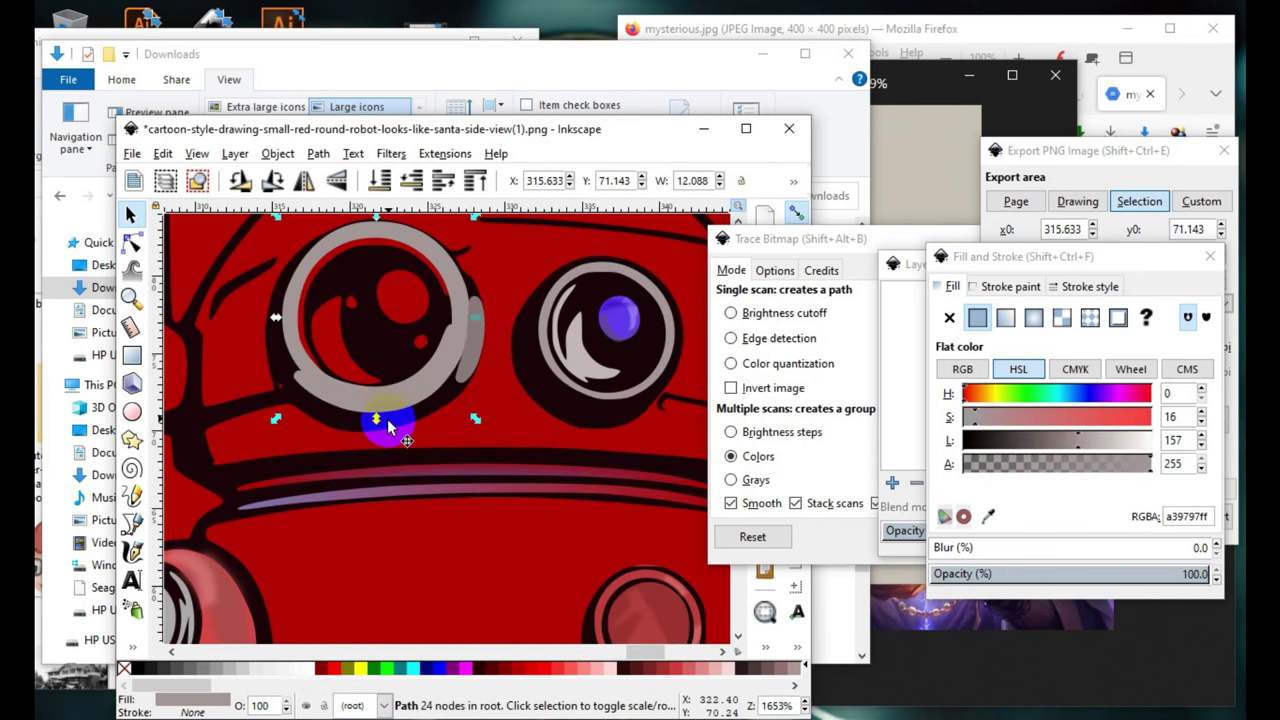
scroll(400, 420, "down", 3)
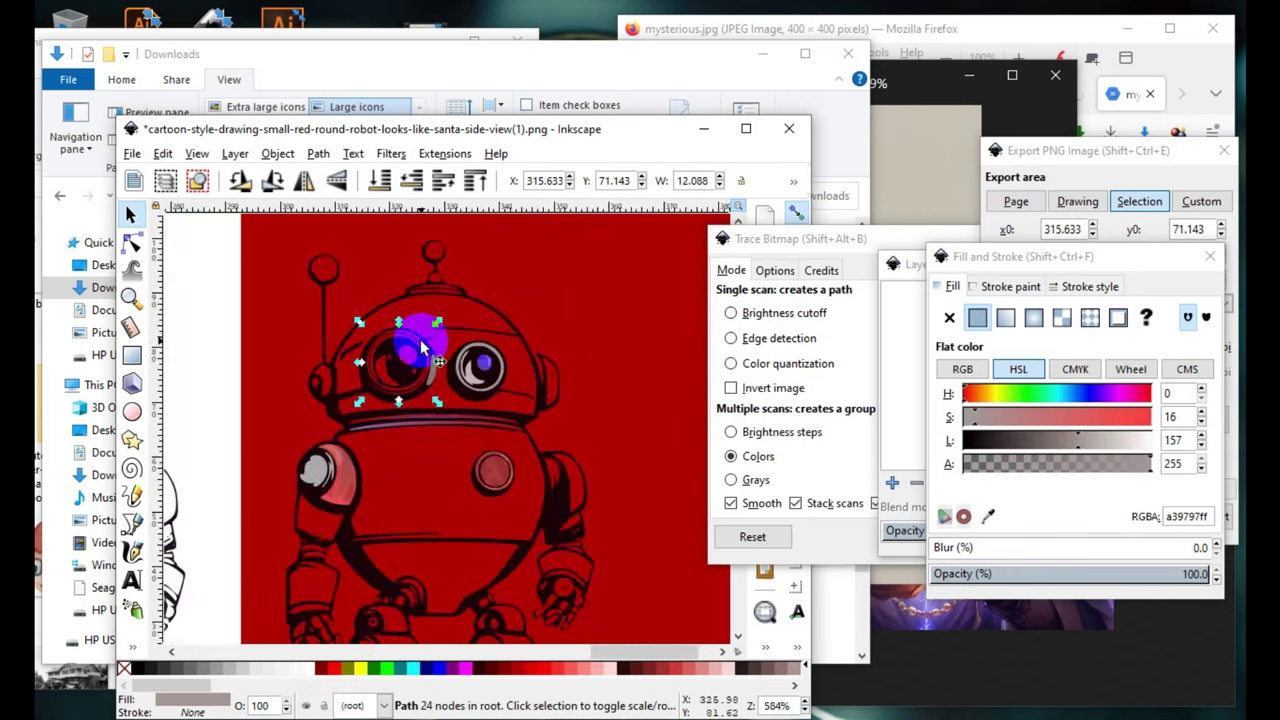
scroll(418, 335, "up", 2)
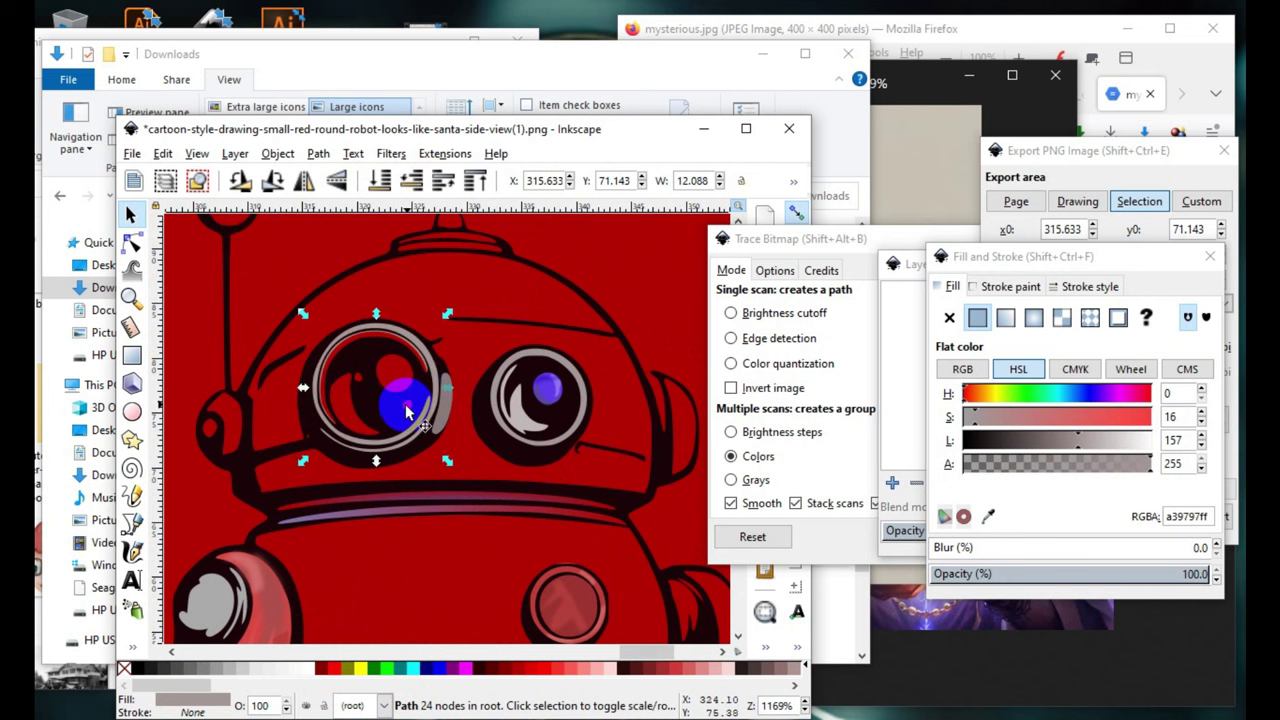
scroll(360, 385, "up", 3)
left_click(597, 519)
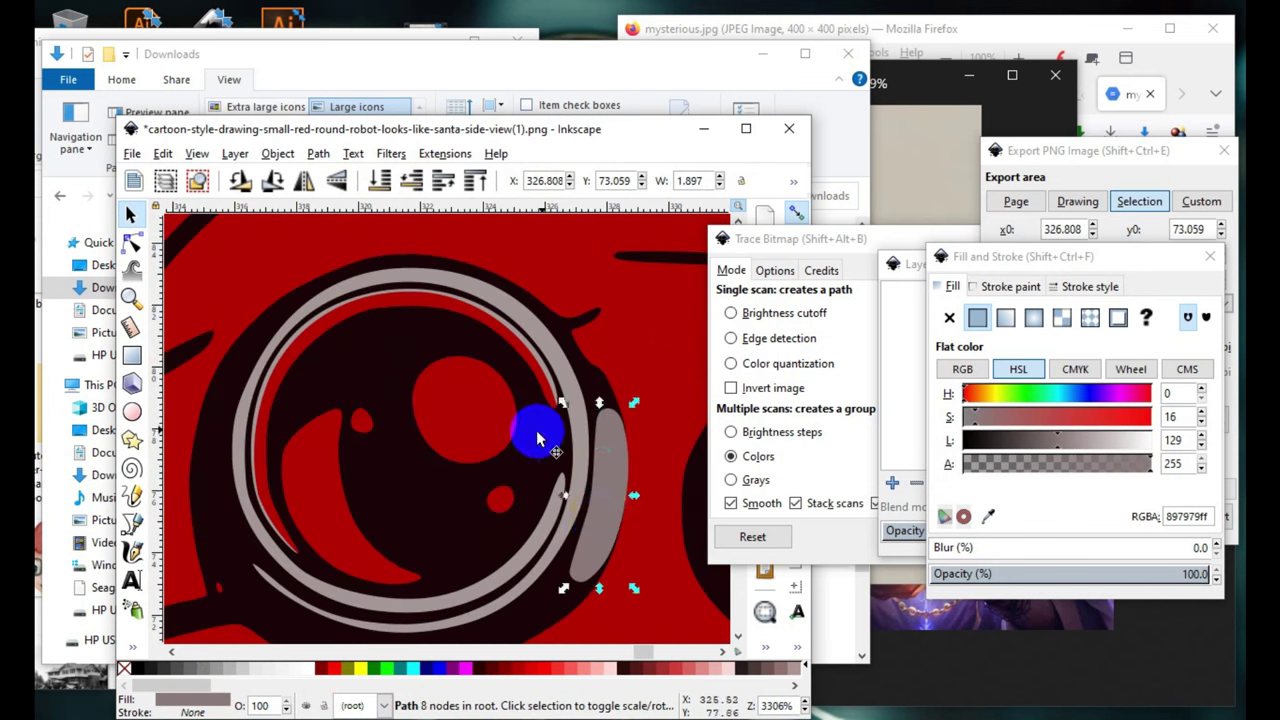
scroll(540, 430, "down", 2)
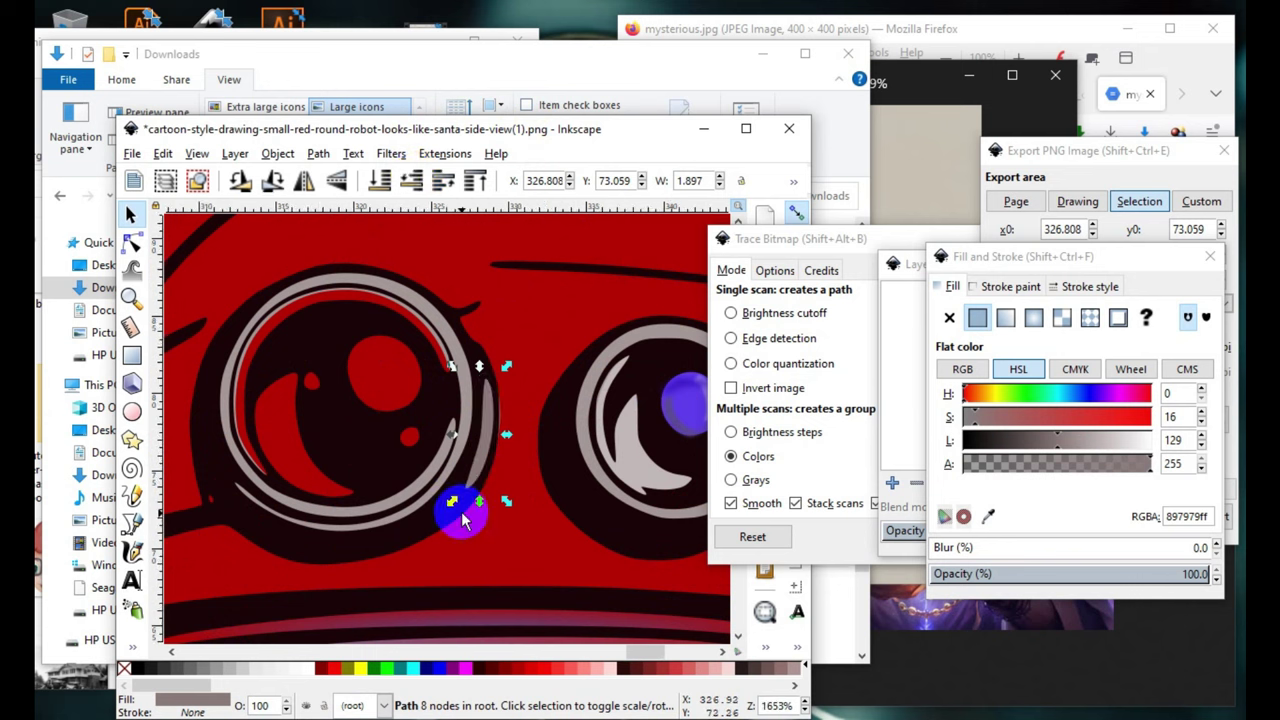
scroll(457, 509, "down", 4)
- Drag the red rectangle down-right off the robot to X 388.305, Y -54.927
left_click(498, 293)
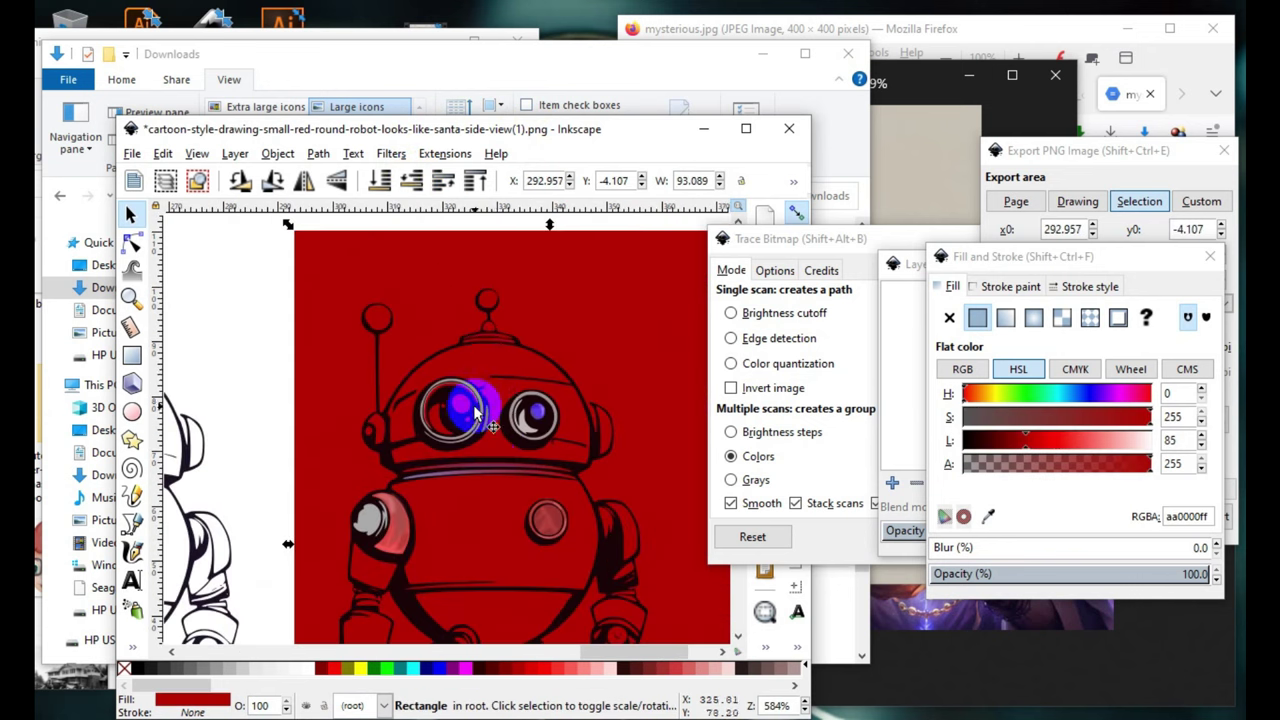
scroll(468, 440, "up", 1)
scroll(545, 425, "up", 3)
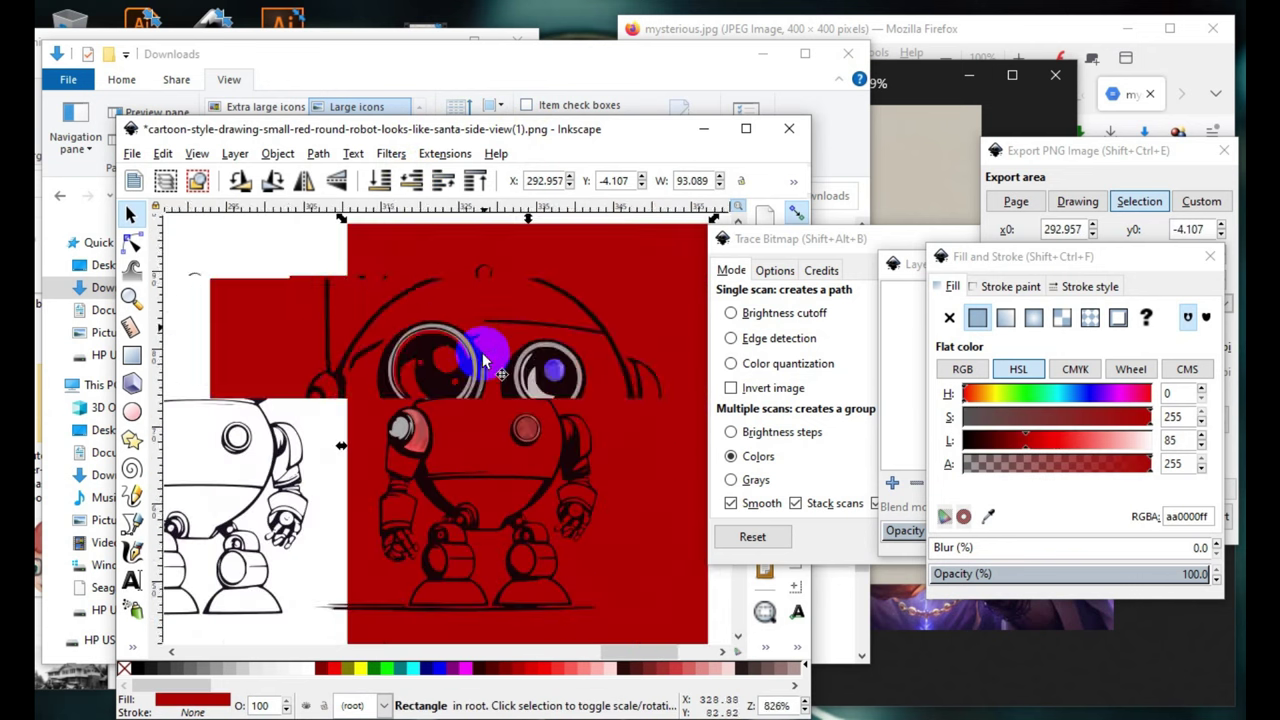
scroll(543, 440, "down", 2)
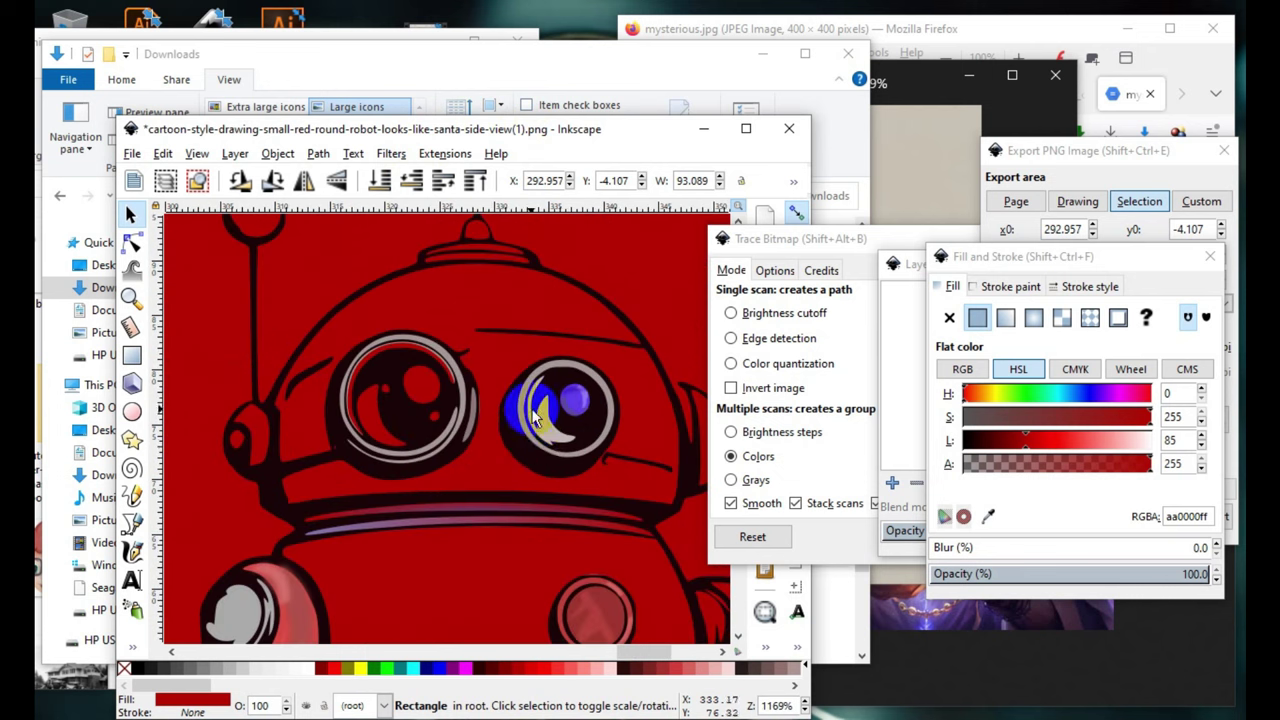
scroll(535, 418, "up", 2)
scroll(666, 400, "down", 2)
scroll(528, 320, "up", 2)
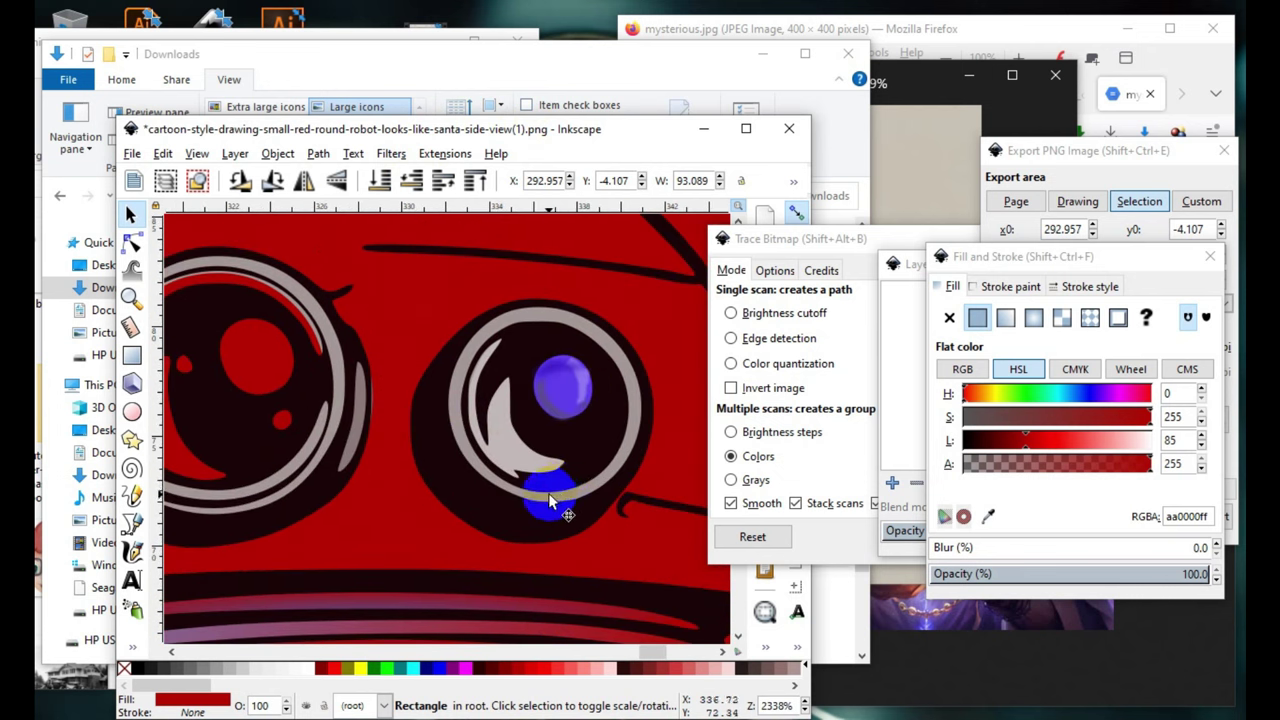
scroll(548, 493, "down", 2)
scroll(390, 500, "up", 2)
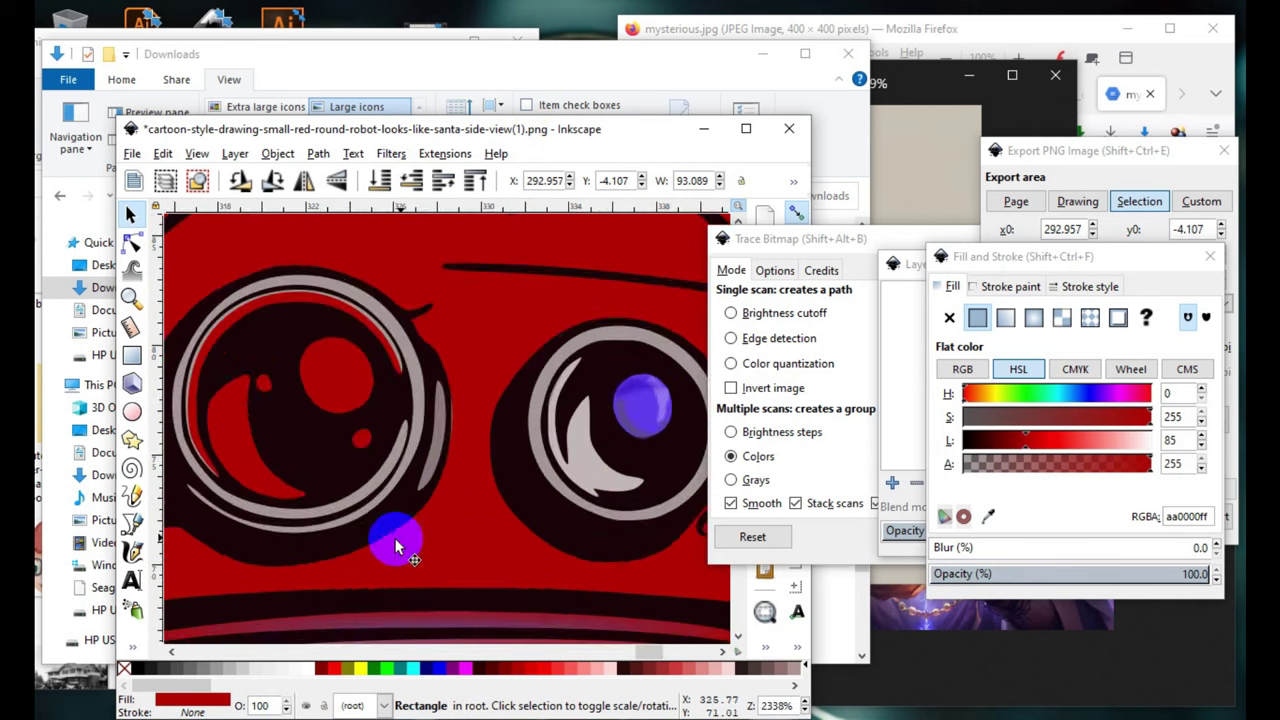
scroll(420, 450, "down", 2)
scroll(487, 343, "down", 2)
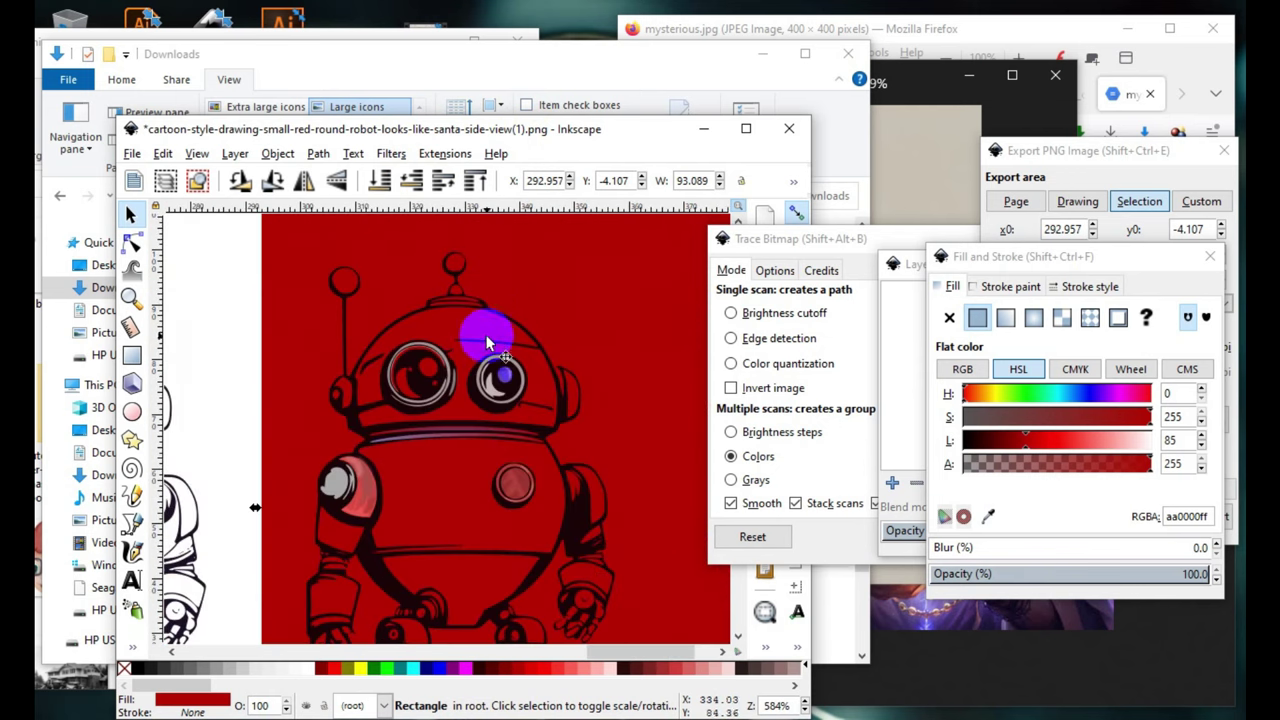
scroll(434, 523, "up", 1)
scroll(486, 437, "down", 2)
scroll(573, 480, "up", 1)
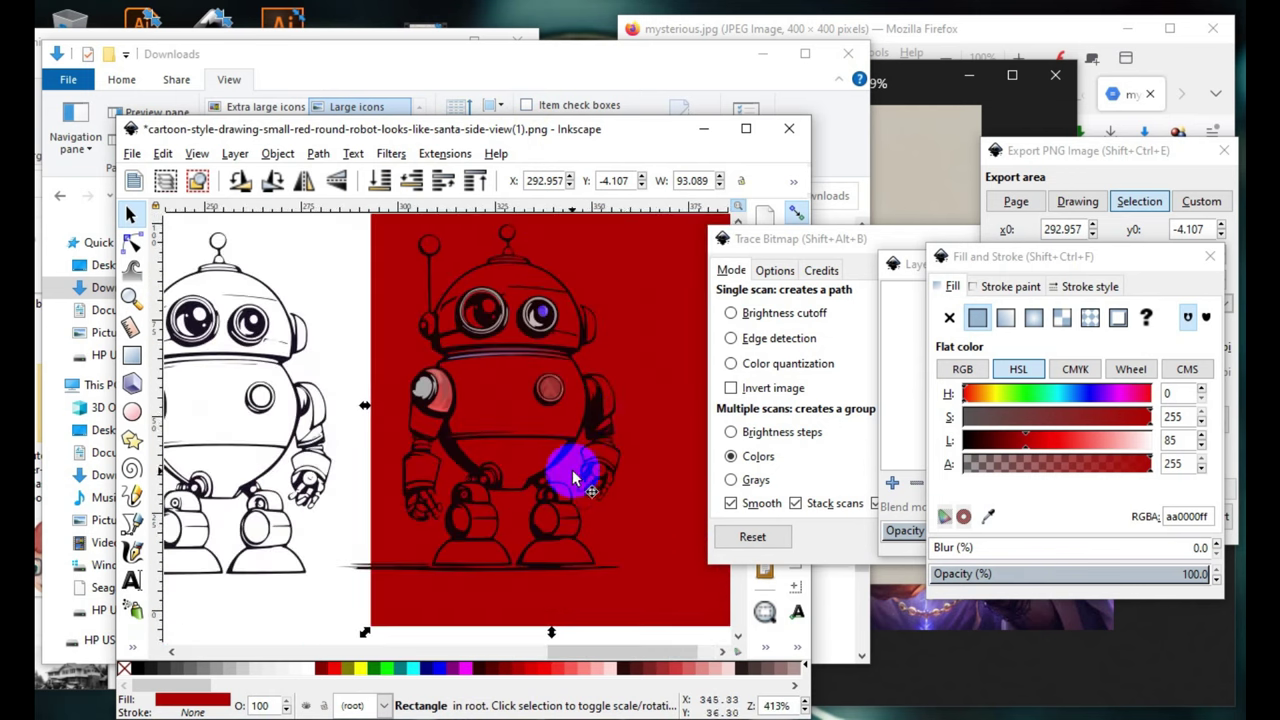
scroll(314, 329, "down", 1)
scroll(314, 329, "down", 1)
left_click_drag(446, 284, 651, 412)
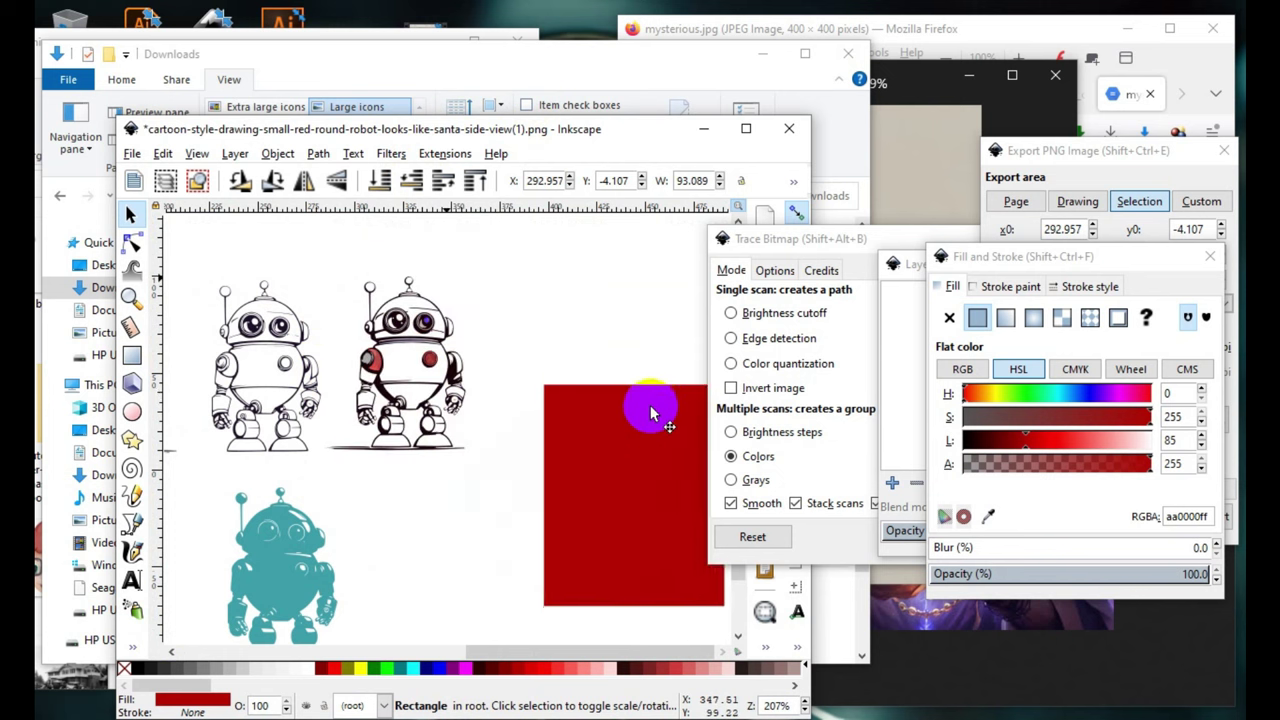
scroll(425, 362, "up", 2)
scroll(425, 362, "up", 1)
scroll(337, 400, "up", 1)
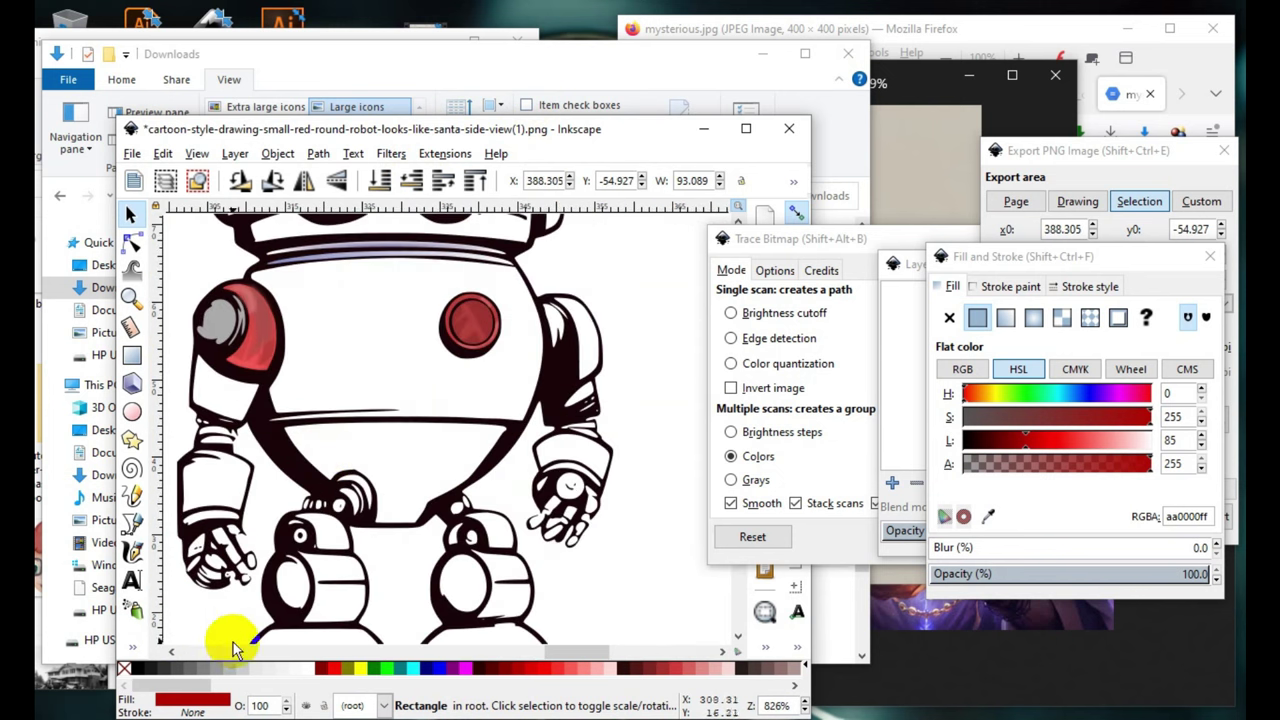
- Paint-bucket fill the robot's lower belly with red (aa0000ff)
left_click(142, 645)
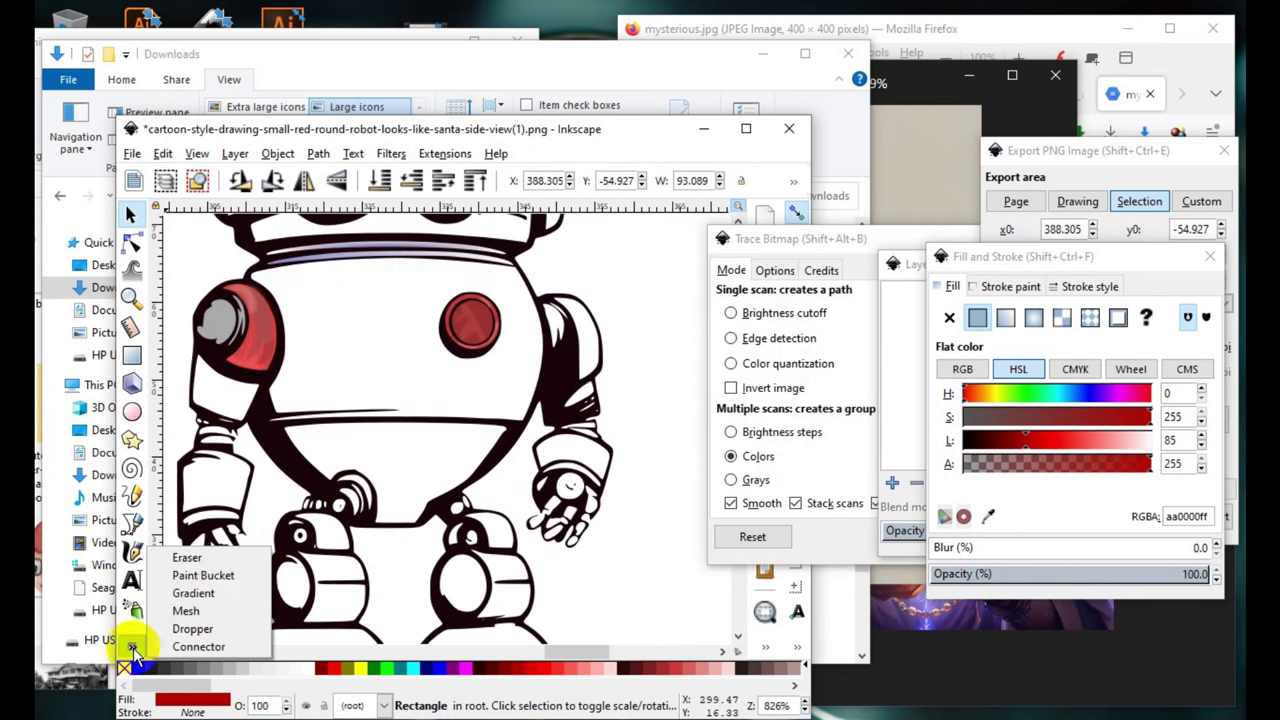
left_click(215, 572)
left_click(326, 430)
scroll(400, 440, "up", 2)
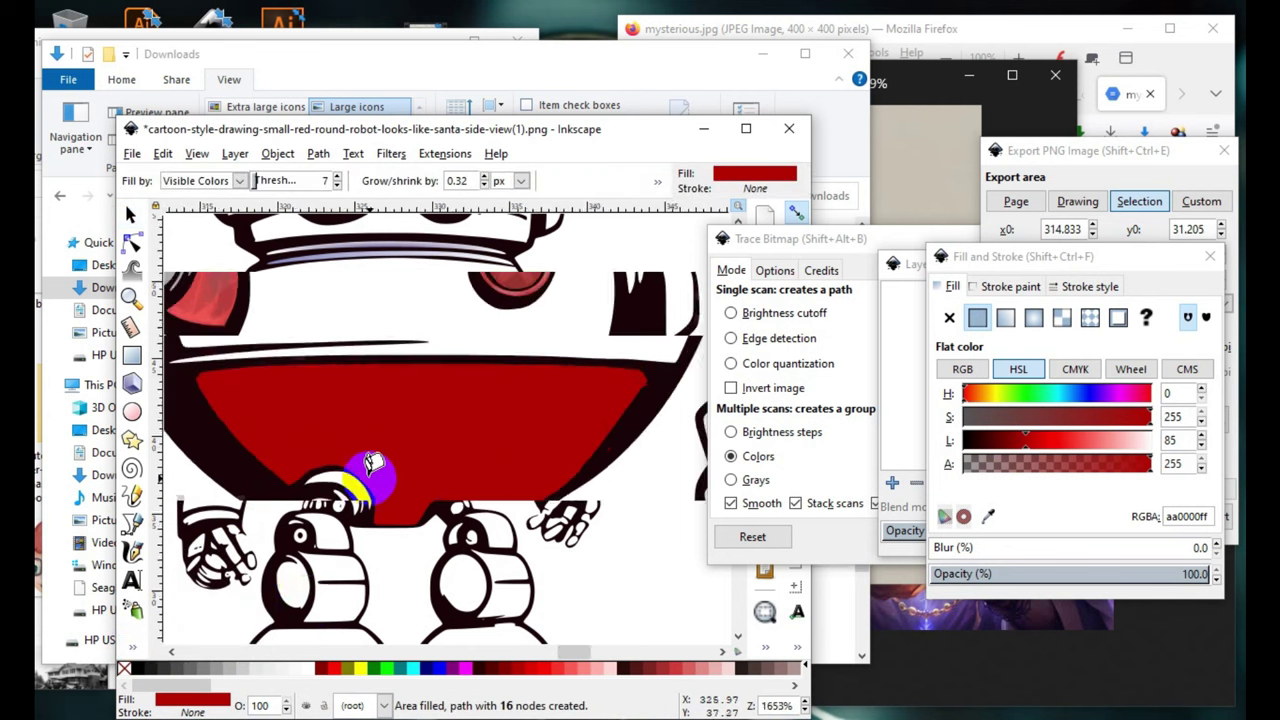
scroll(403, 434, "up", 1)
scroll(430, 510, "down", 2)
scroll(471, 500, "down", 1)
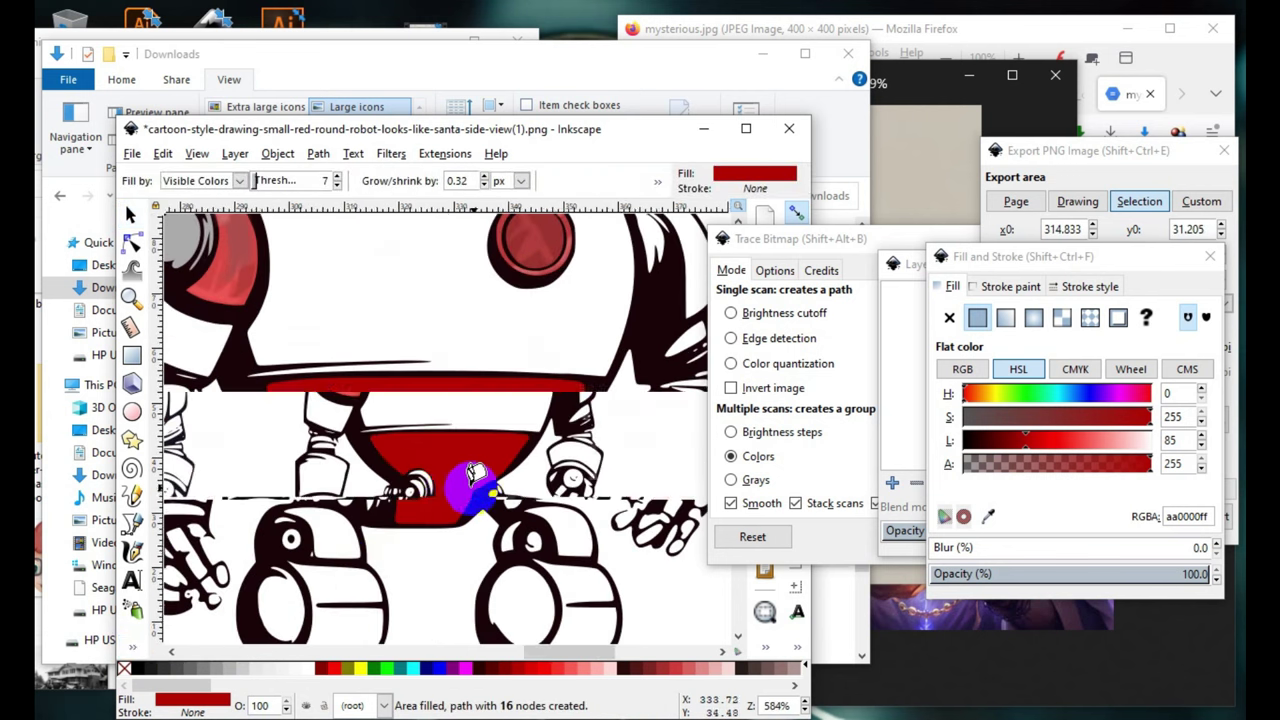
scroll(471, 443, "down", 1)
scroll(392, 480, "up", 1)
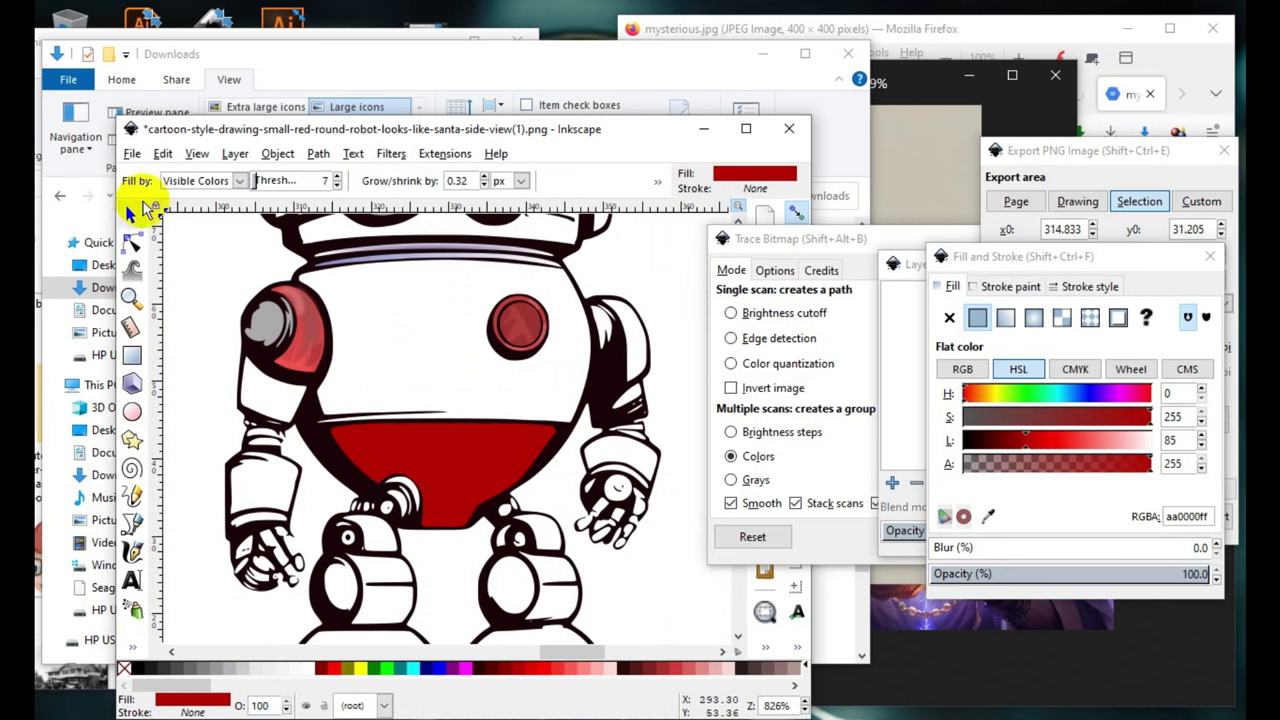
left_click(130, 214)
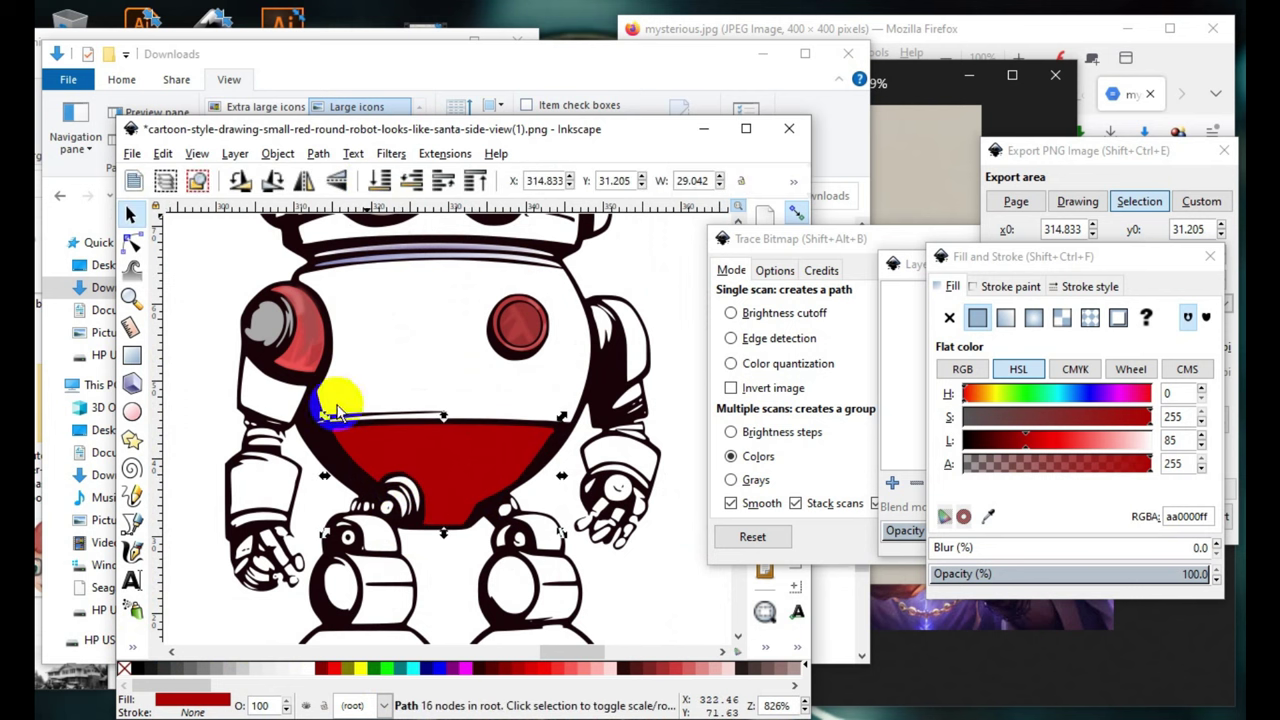
left_click(131, 549)
scroll(423, 510, "up", 2)
- Draw a calligraphy stroke along the belly's right edge and brighten its red fill
left_click_drag(660, 360, 457, 528)
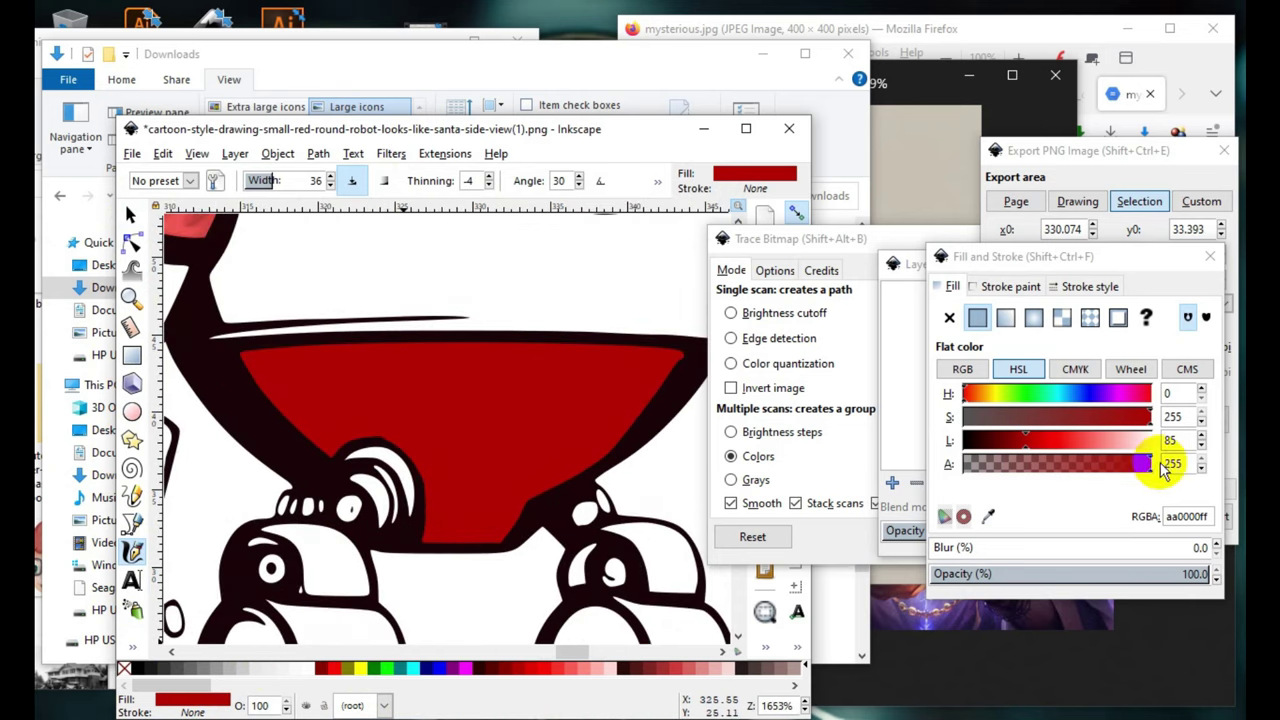
left_click_drag(1022, 440, 1047, 448)
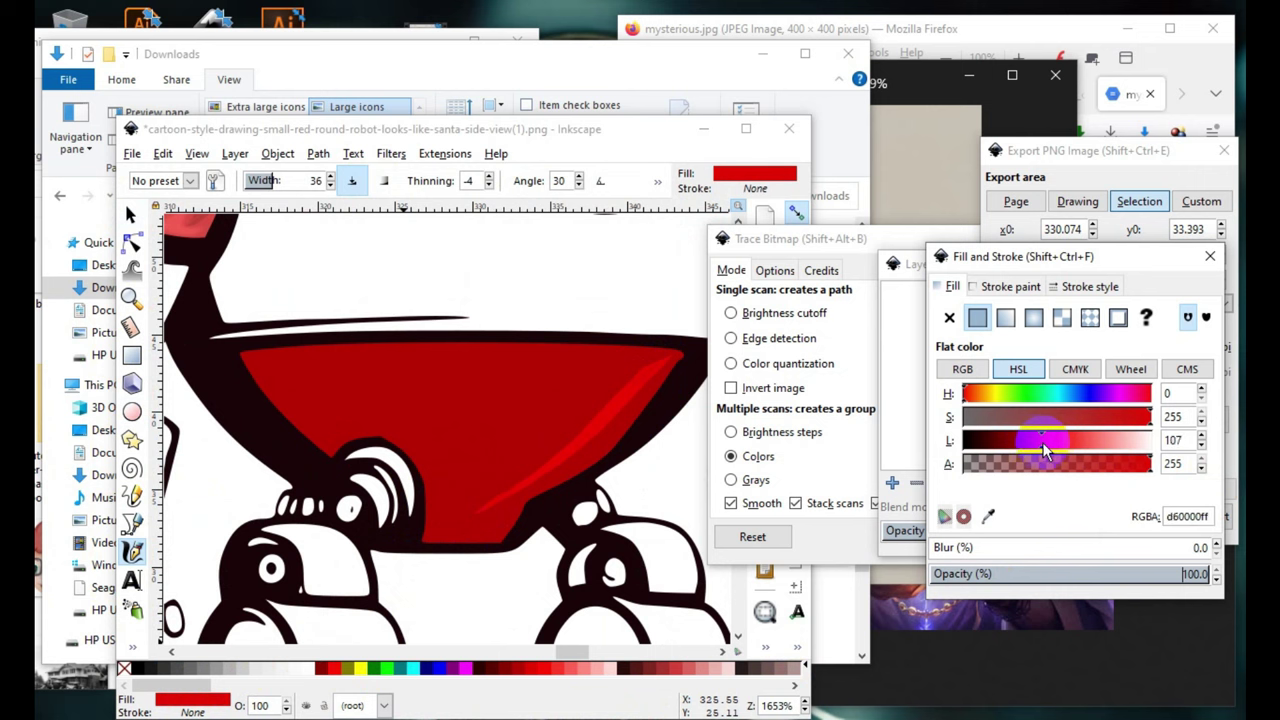
scroll(423, 457, "down", 8)
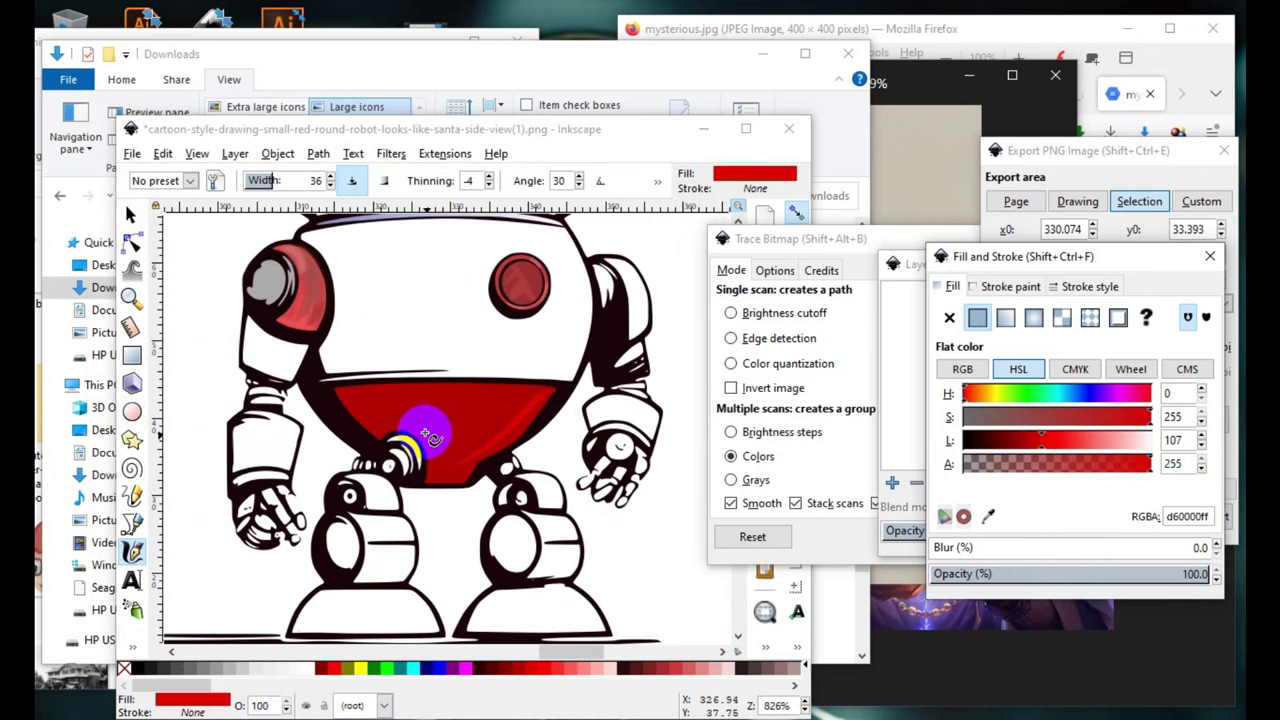
scroll(266, 366, "up", 8)
scroll(295, 330, "up", 1)
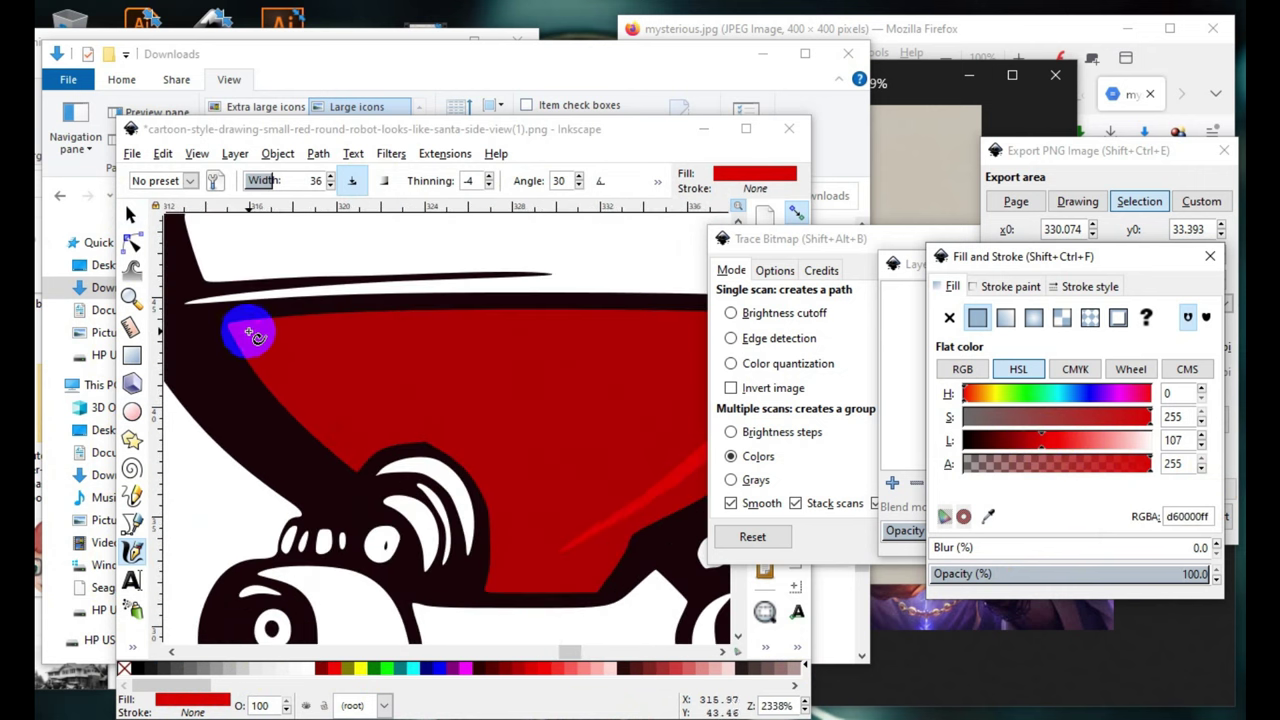
scroll(295, 415, "down", 1)
scroll(320, 435, "down", 2)
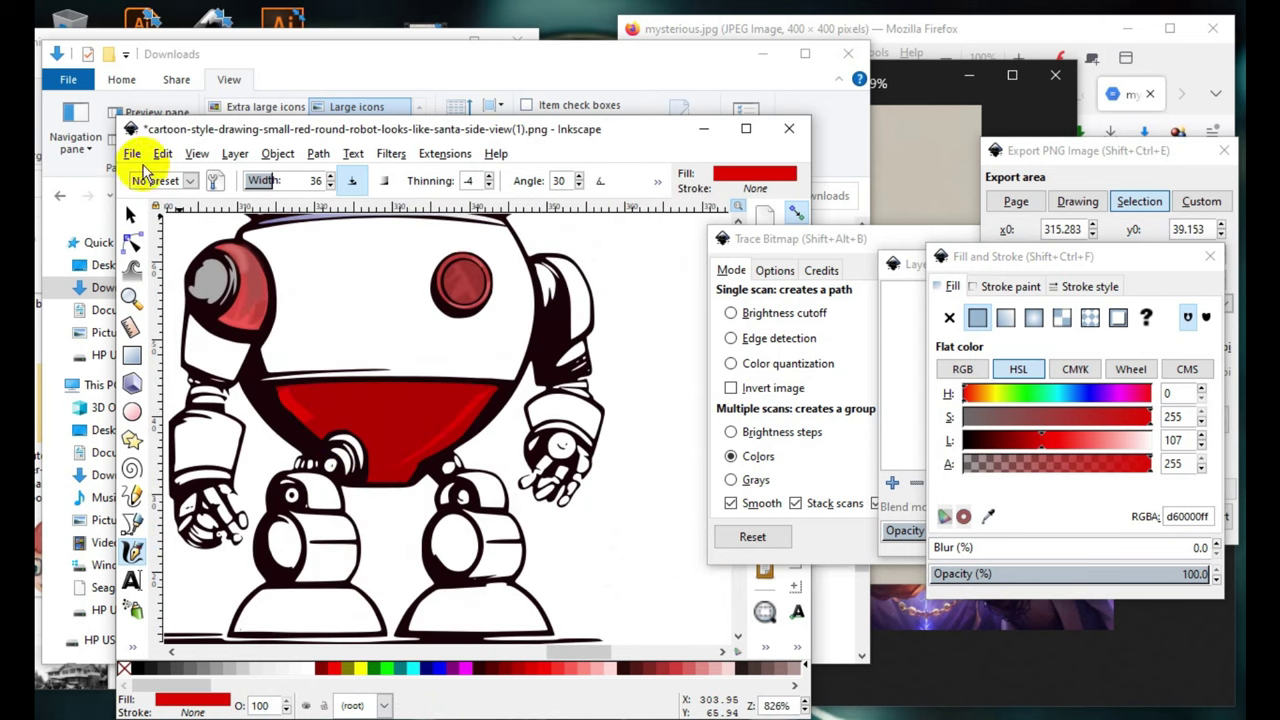
- Blur the belly highlight stroke to 8.7% and lower its opacity to 58.1%
left_click(130, 214)
scroll(280, 400, "up", 2)
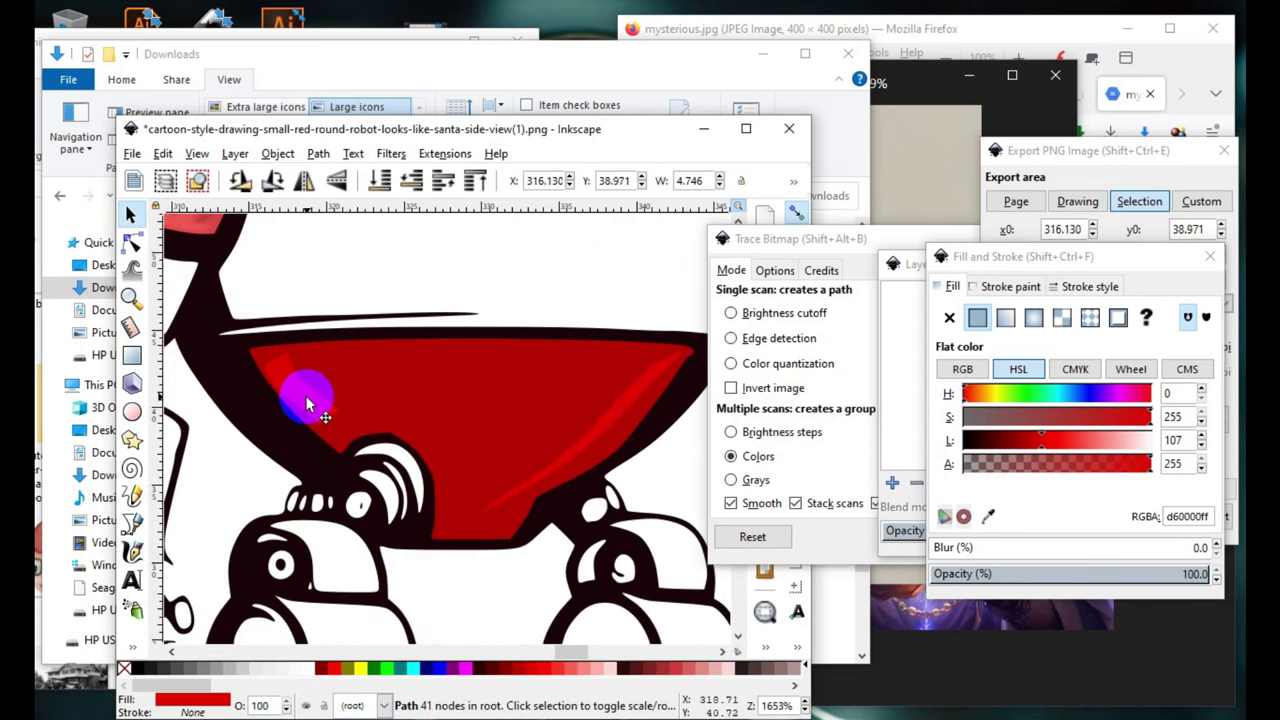
left_click(307, 402)
left_click(943, 548)
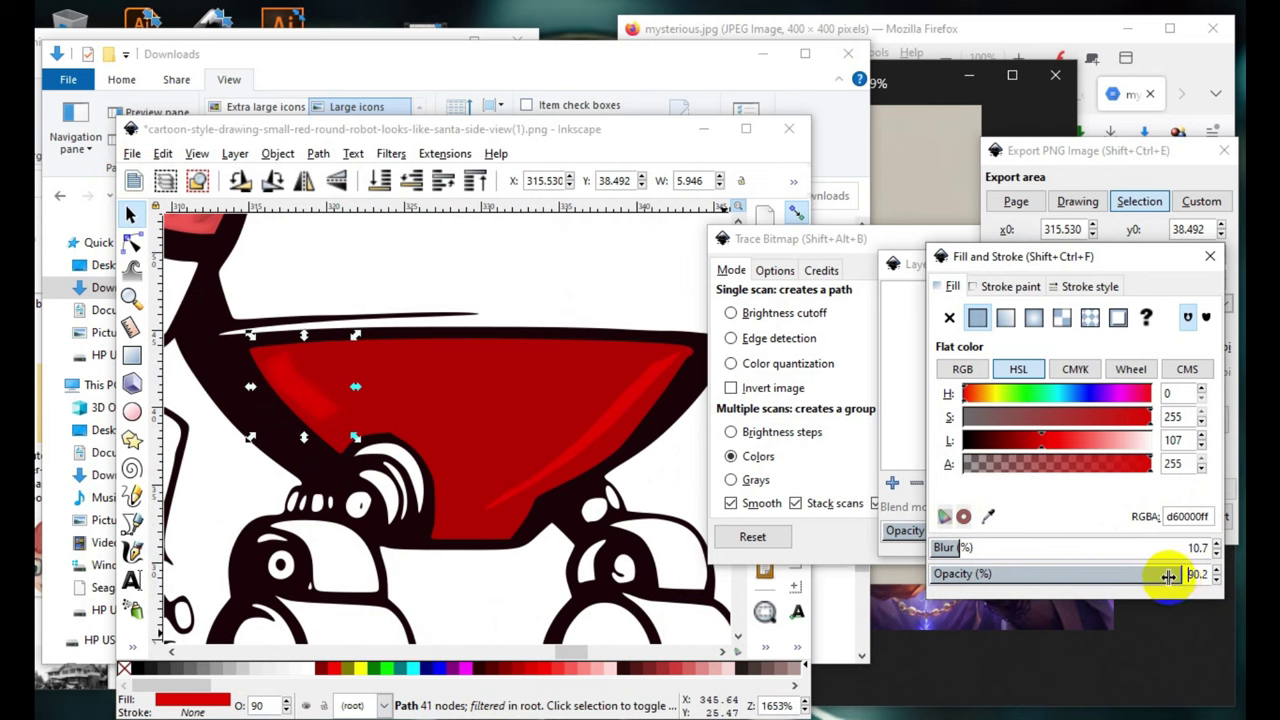
left_click(592, 440)
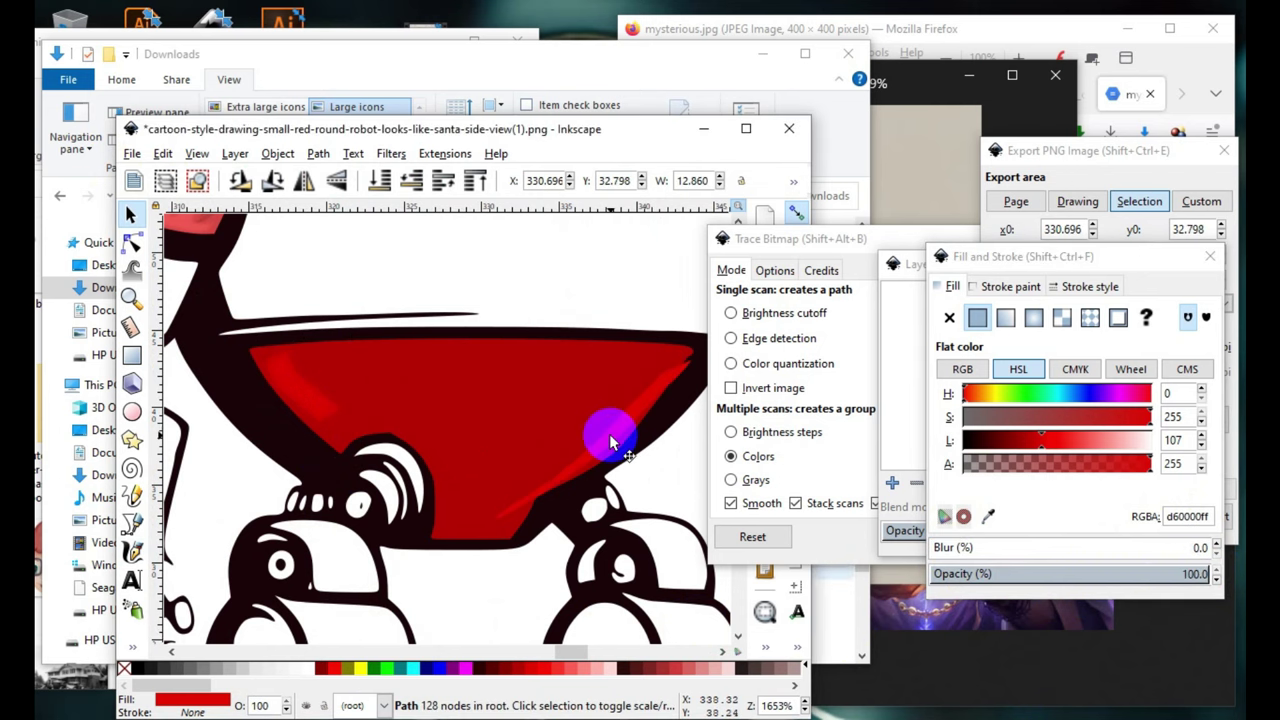
- Narrow the blurred highlight and rotate it to follow the belly edge
scroll(640, 400, "up", 3)
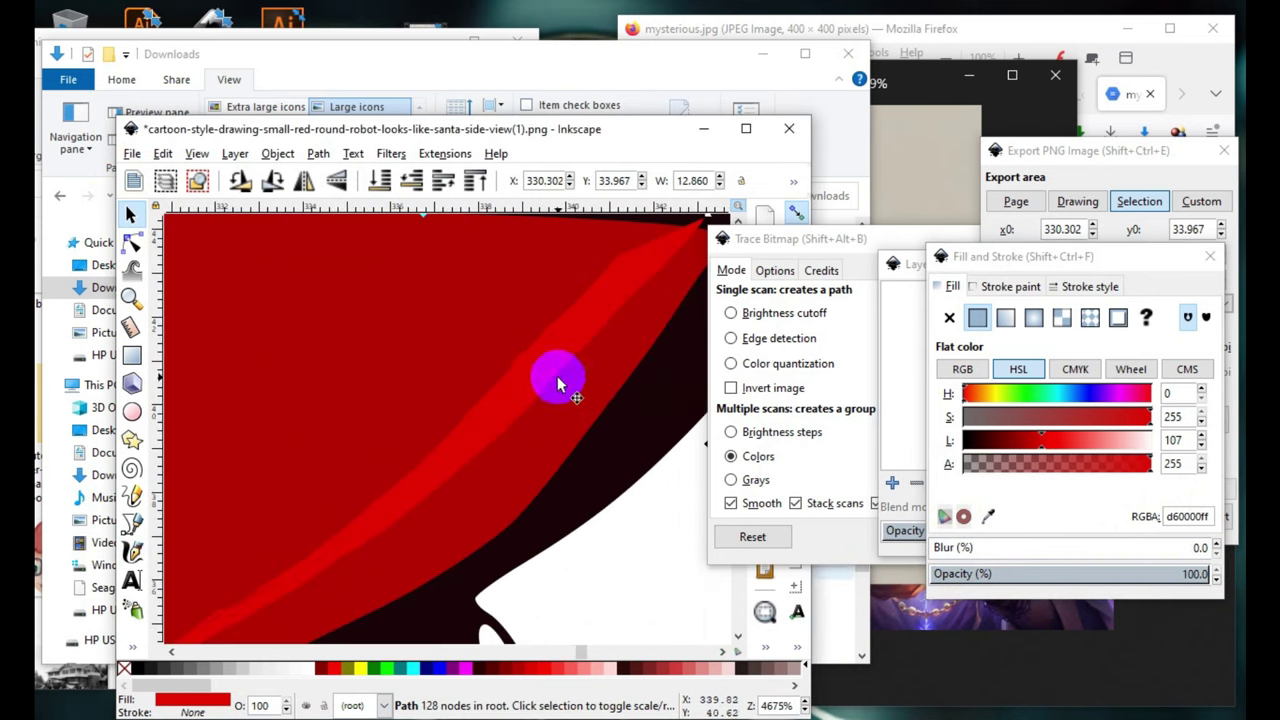
scroll(548, 390, "down", 2)
scroll(560, 405, "down", 3)
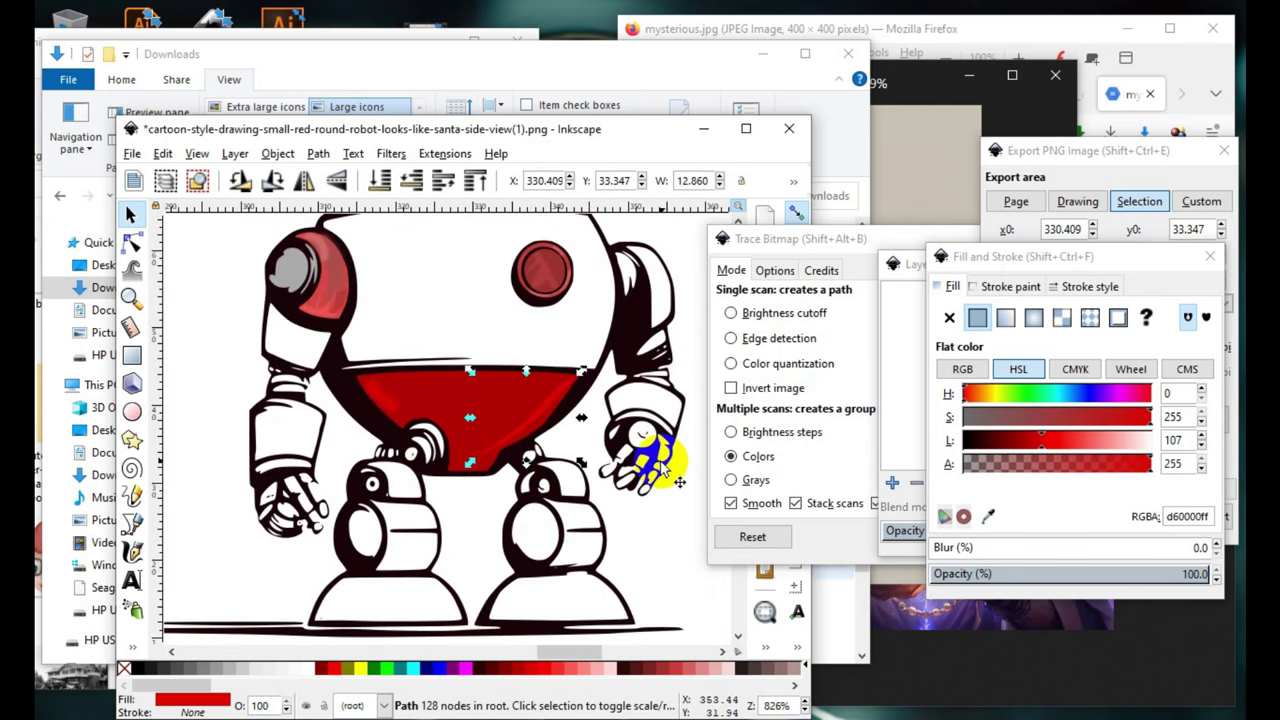
scroll(416, 435, "up", 1)
scroll(382, 452, "up", 3)
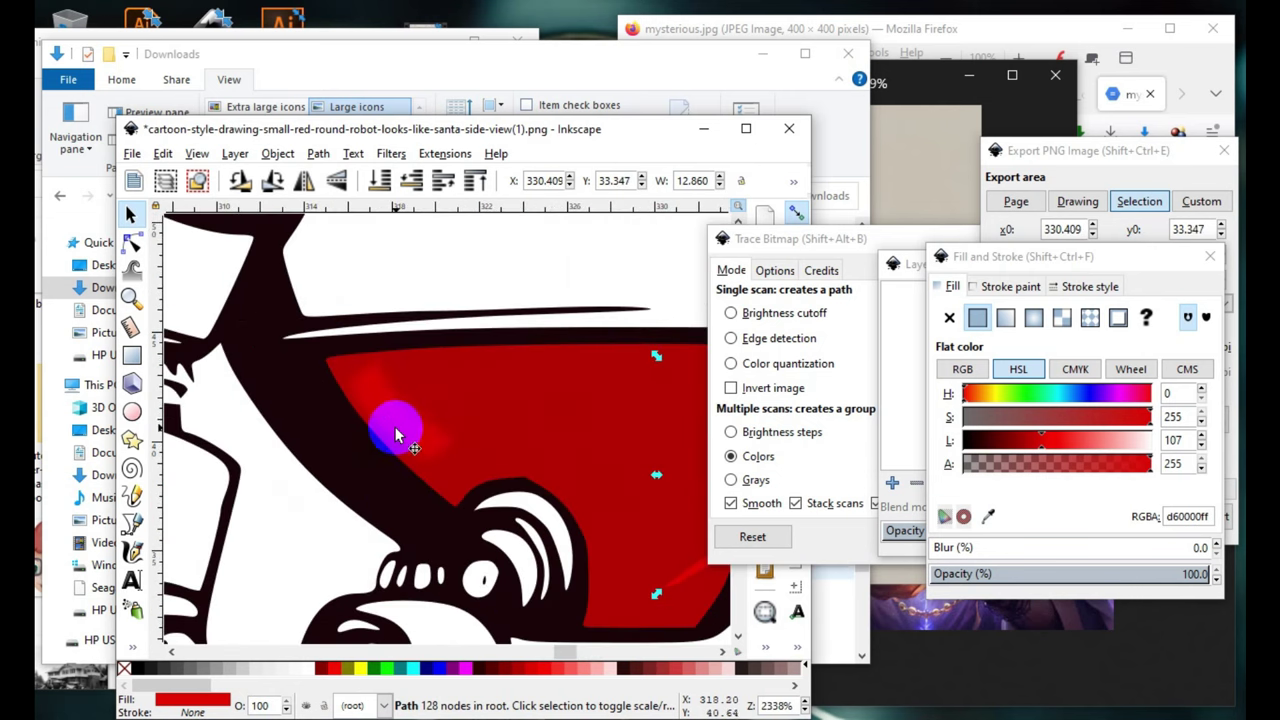
left_click(434, 432)
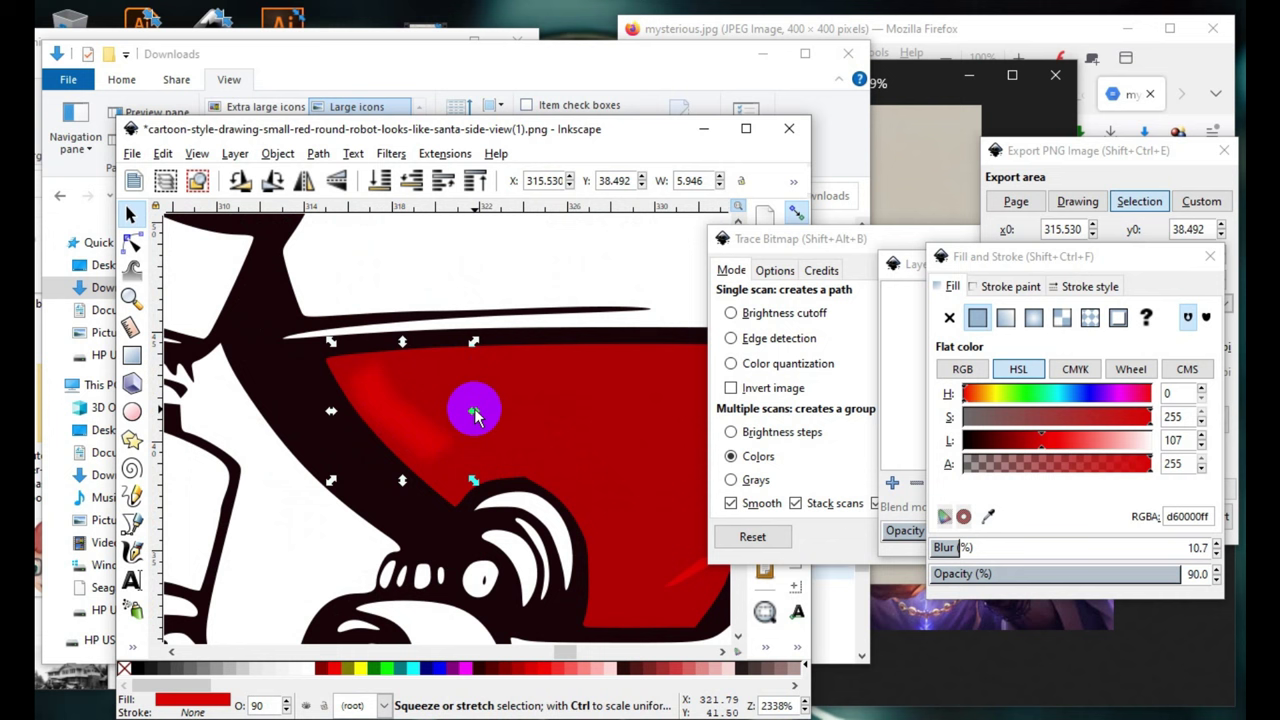
left_click_drag(475, 415, 395, 413)
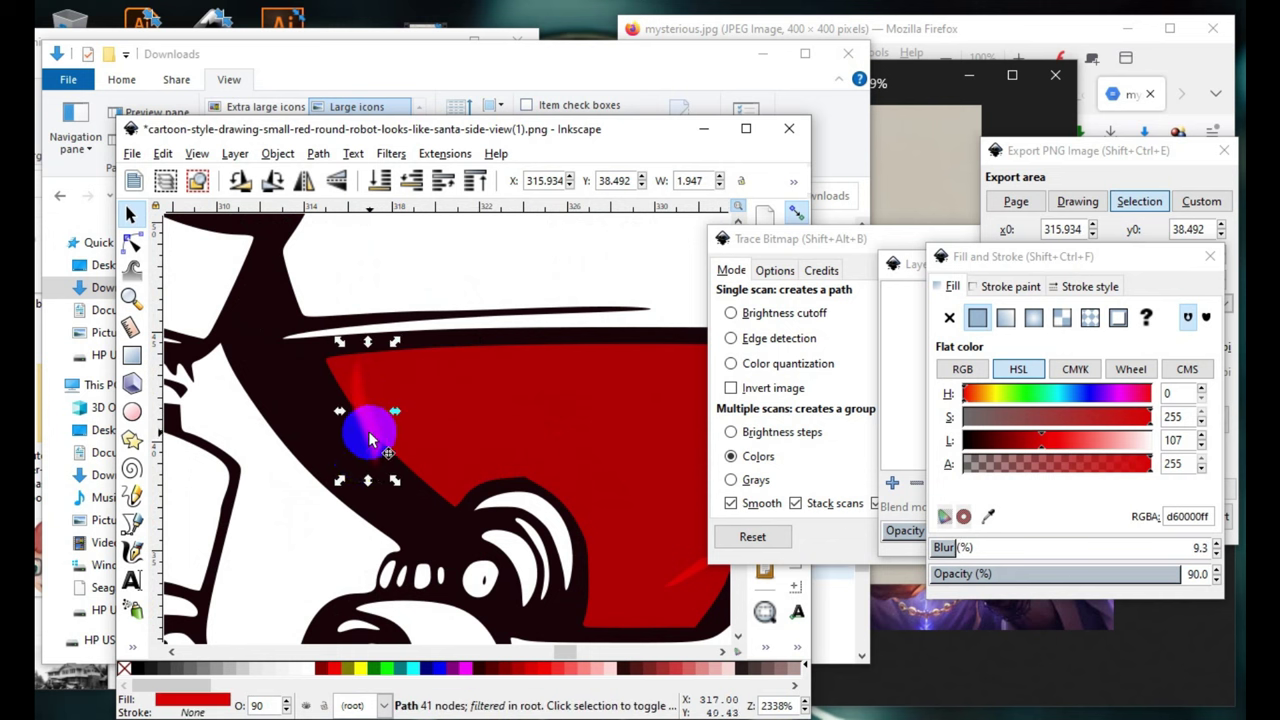
left_click(370, 440)
mouse_move(346, 347)
left_mouse_down()
mouse_move(329, 363)
mouse_move(349, 434)
left_mouse_up()
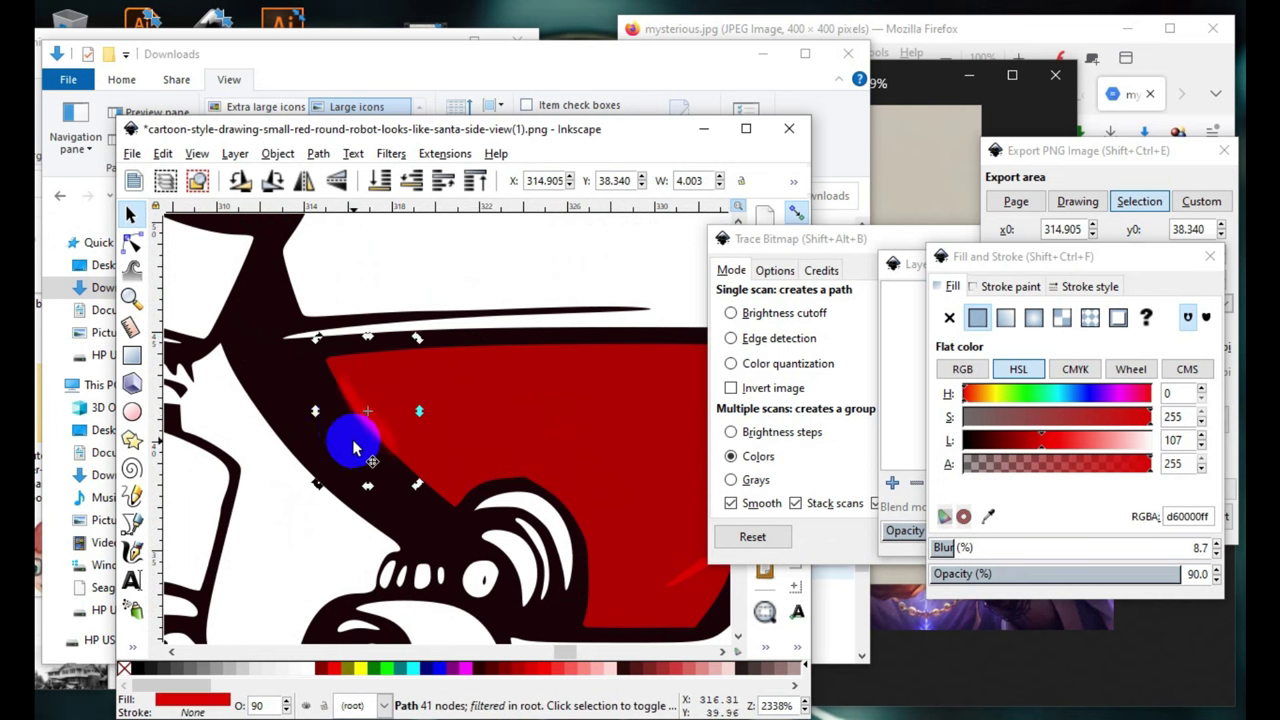
scroll(360, 400, "down", 3)
scroll(343, 429, "up", 1)
scroll(371, 429, "up", 1)
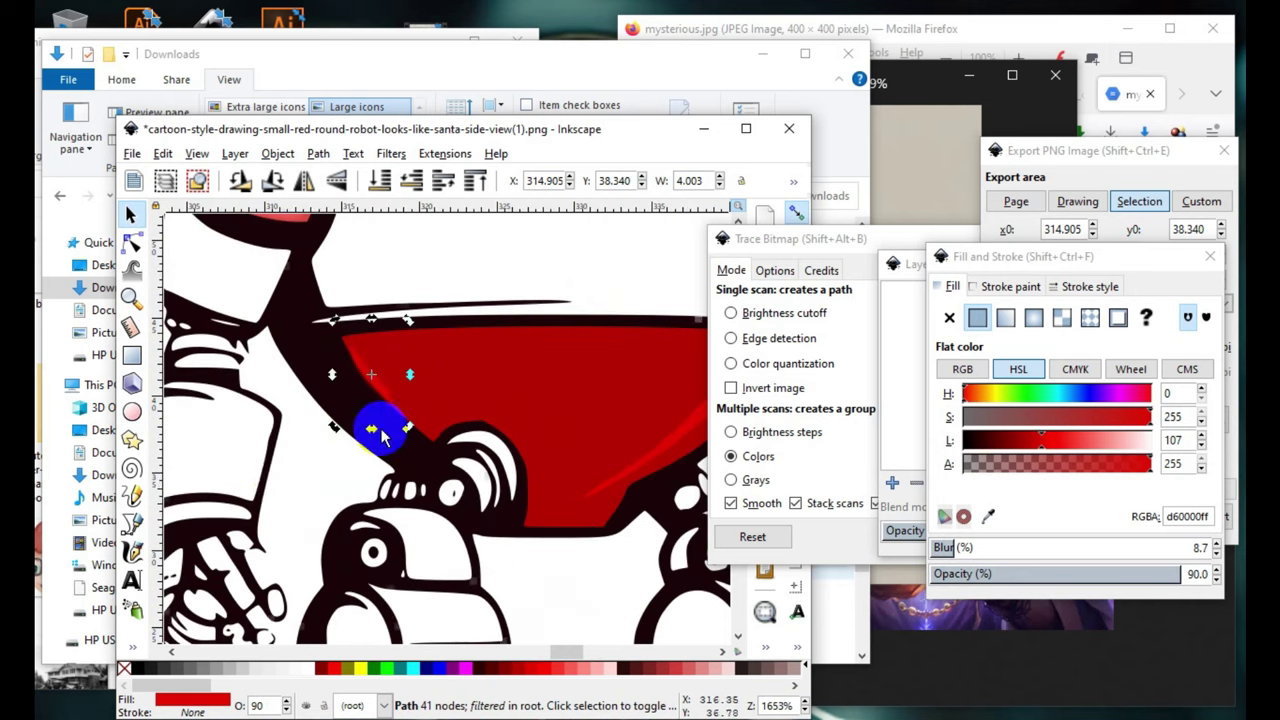
- Duplicate the red highlight and move the copy down and to the right
key("Escape")
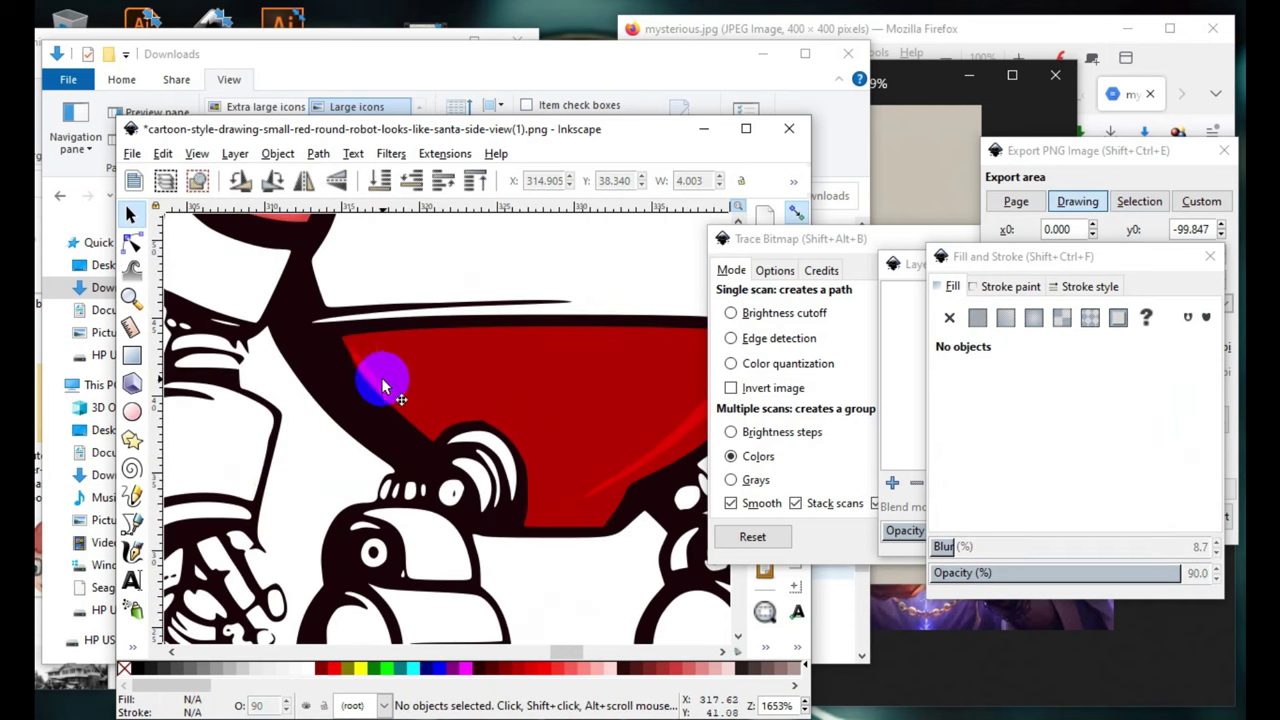
left_click(382, 385)
key("Escape")
scroll(300, 470, "down", 2)
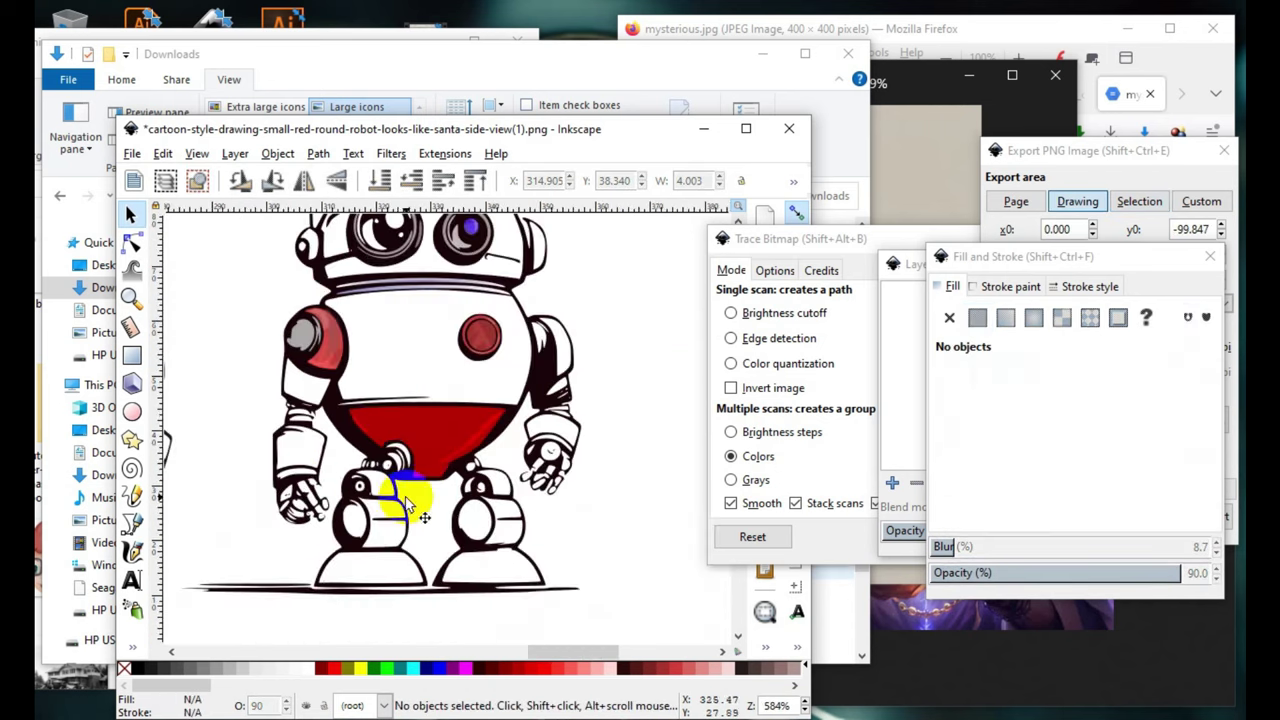
scroll(371, 486, "up", 2)
scroll(315, 408, "up", 1)
left_click(316, 390)
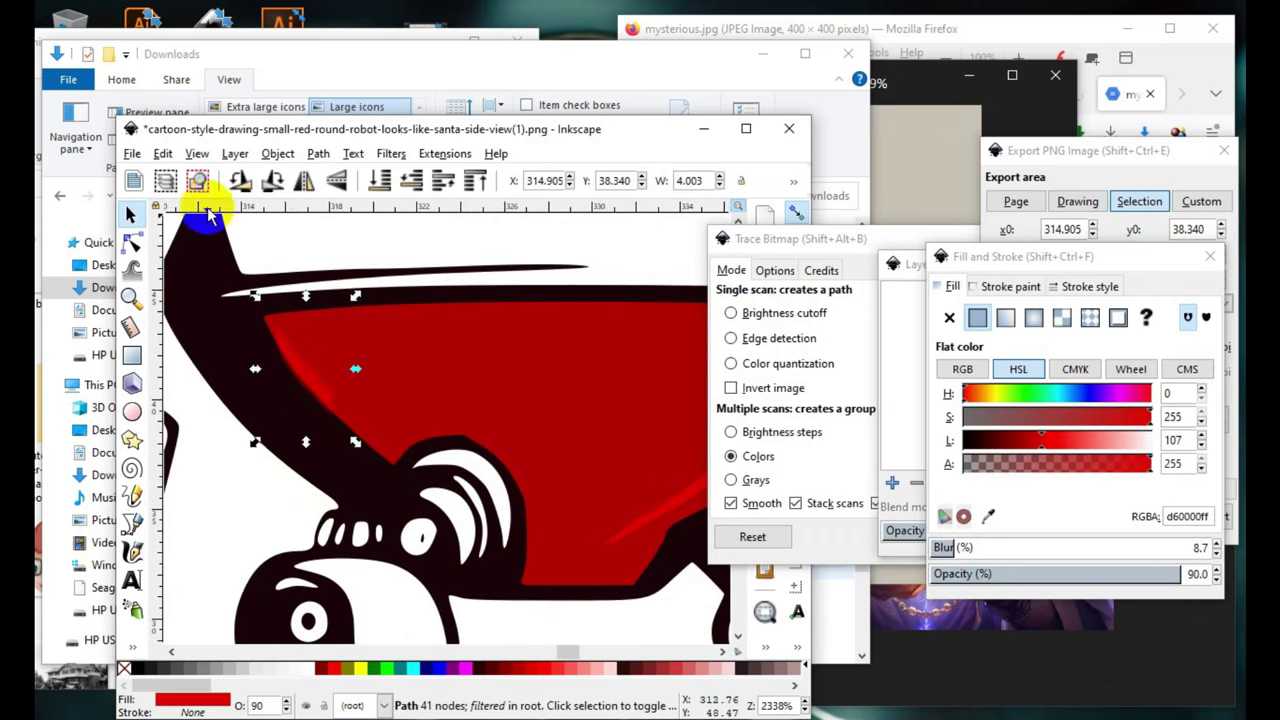
left_click(163, 153)
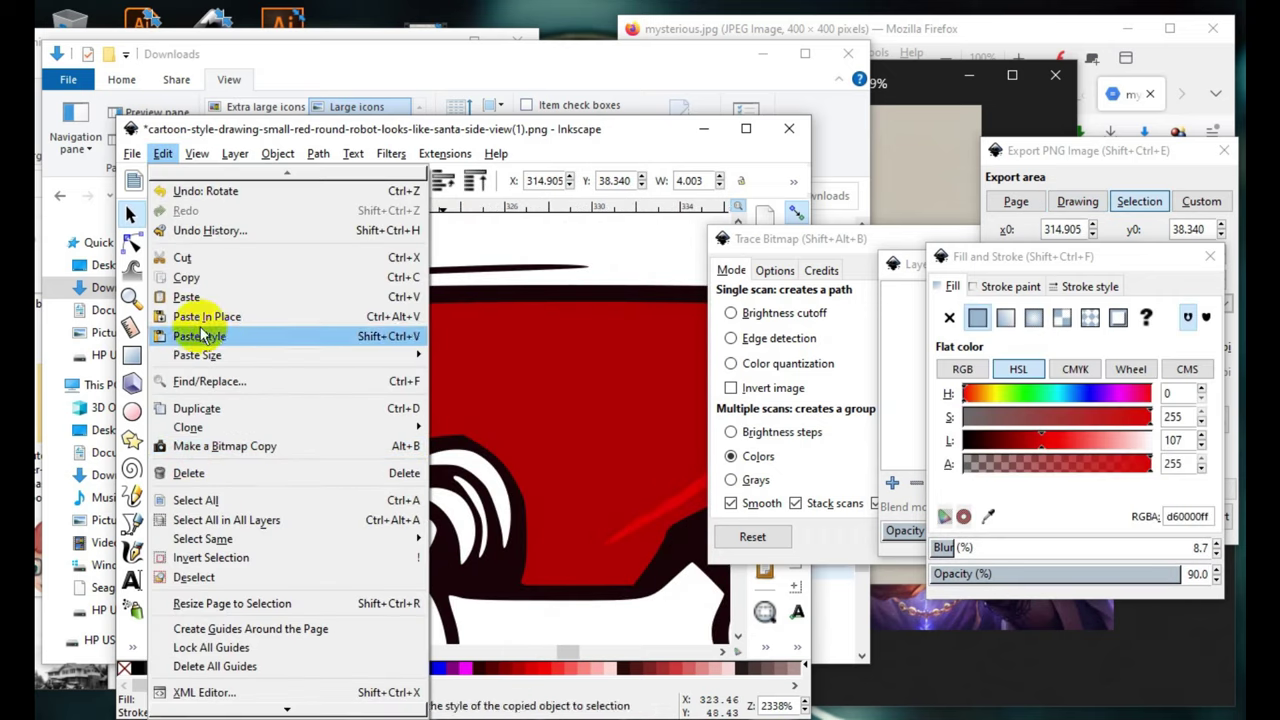
left_click(195, 405)
mouse_move(291, 376)
left_mouse_down()
mouse_move(386, 442)
mouse_move(329, 451)
left_mouse_up()
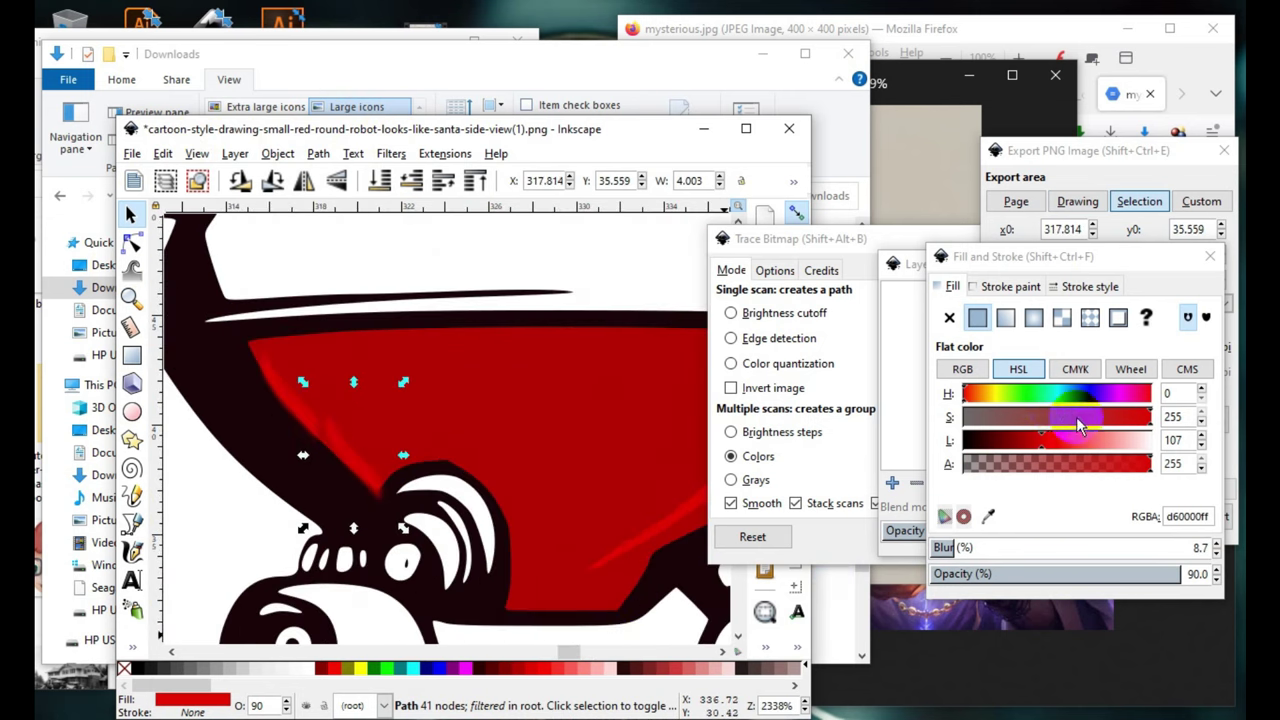
- Adjust the duplicate highlight's red to de0000ff and review the belly shading
left_click_drag(1048, 450, 1070, 452)
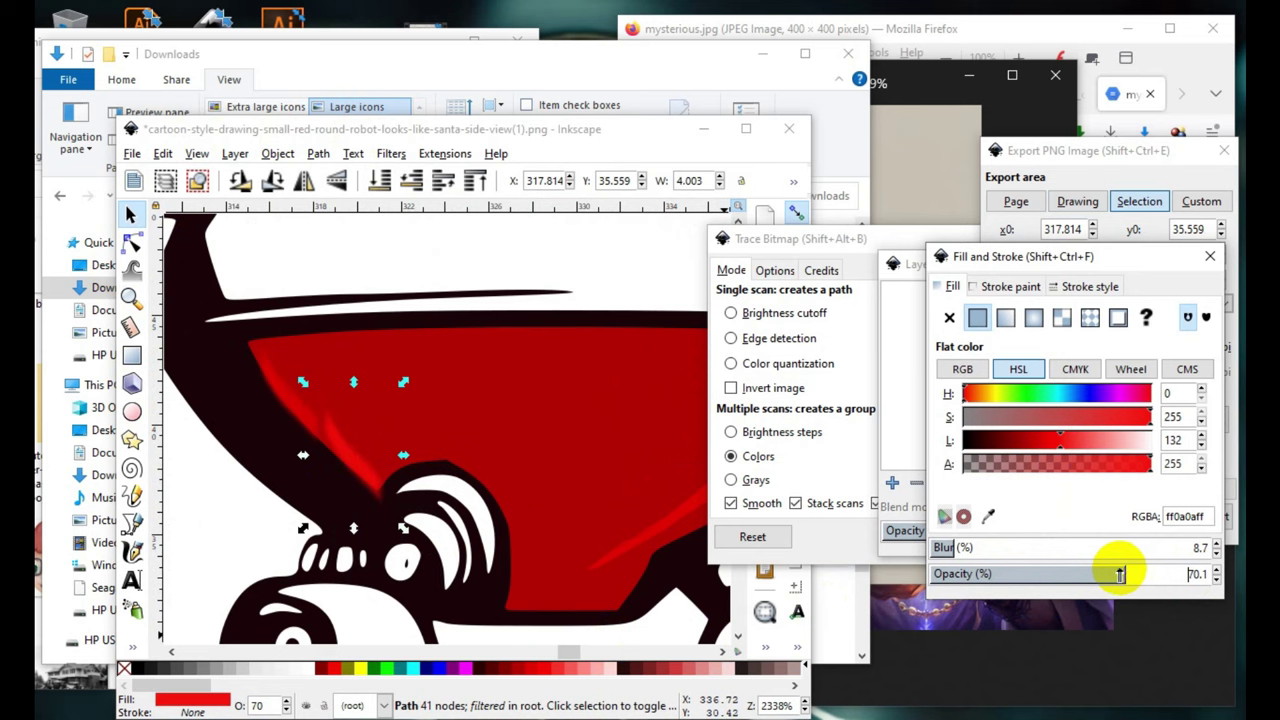
mouse_move(1068, 446)
left_mouse_down()
mouse_move(1120, 447)
mouse_move(992, 457)
mouse_move(1045, 455)
left_mouse_up()
scroll(300, 443, "down", 1)
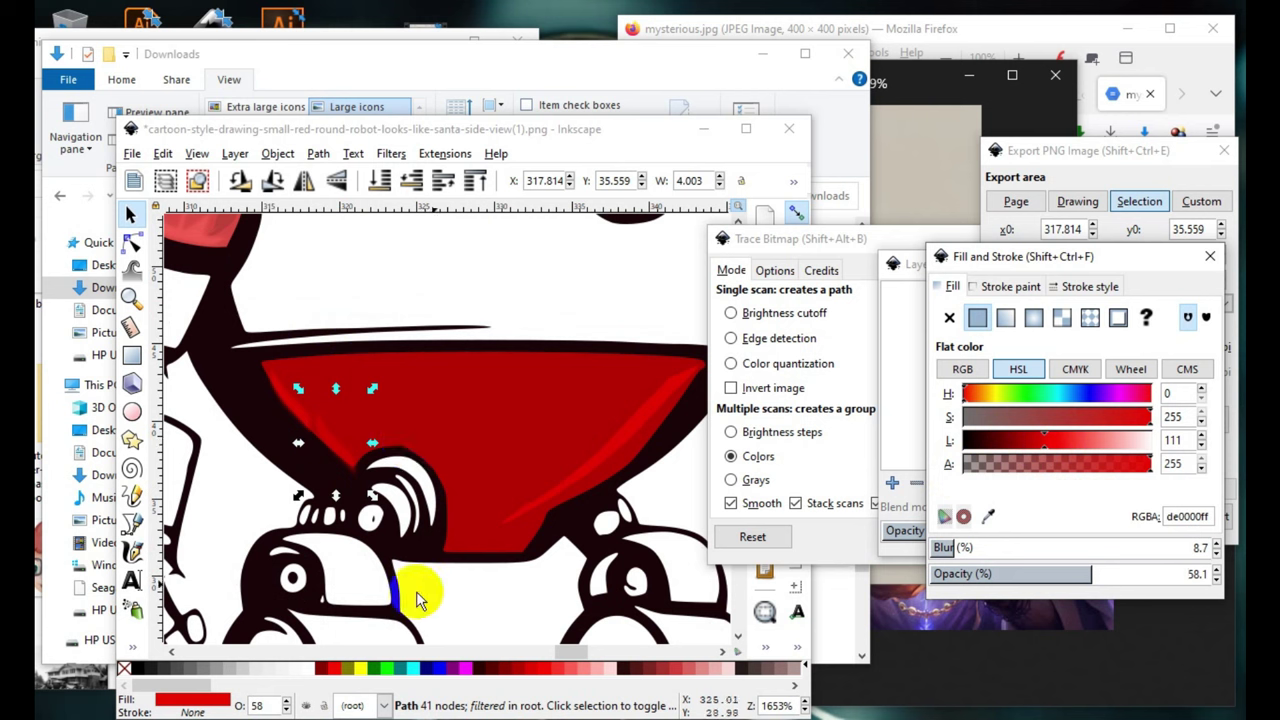
left_click(460, 612)
scroll(415, 523, "down", 1)
scroll(486, 514, "down", 1)
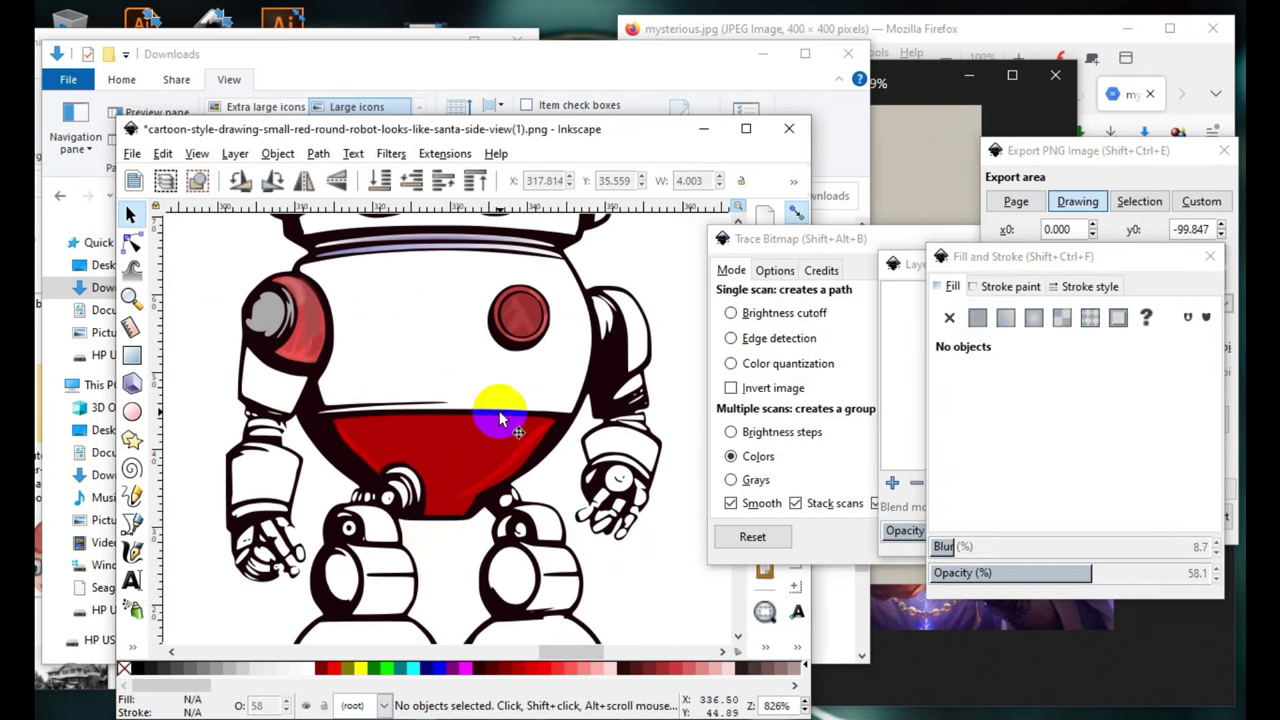
scroll(500, 414, "up", 2)
- Nudge the red belly path slightly to the right
left_click(518, 520)
left_click_drag(537, 502, 557, 495)
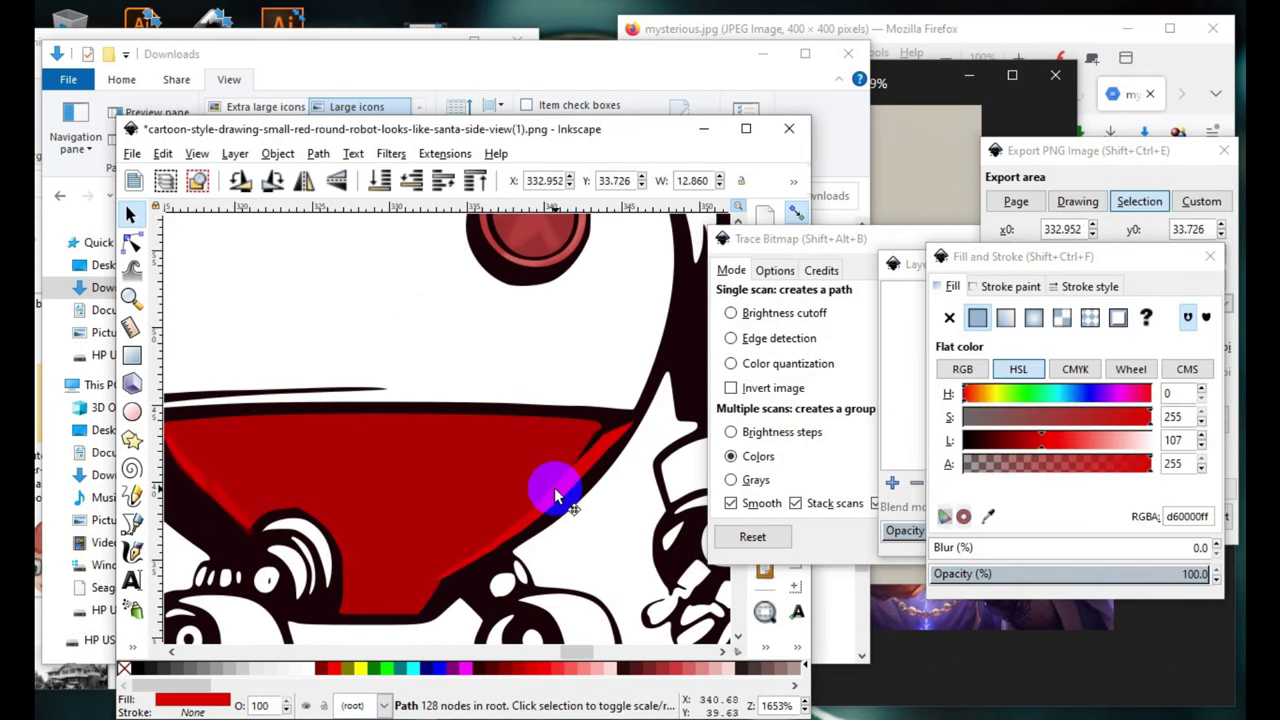
scroll(557, 495, "down", 1)
scroll(545, 600, "down", 1)
scroll(528, 528, "up", 1)
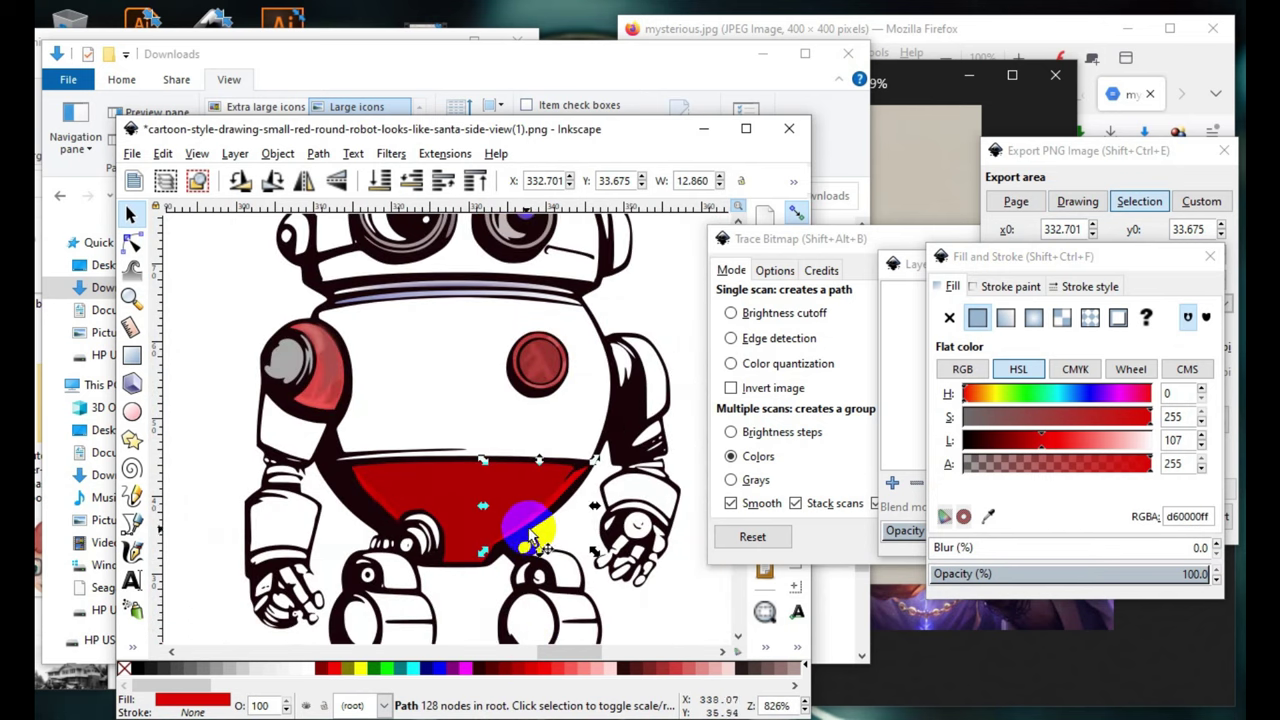
scroll(595, 502, "up", 1)
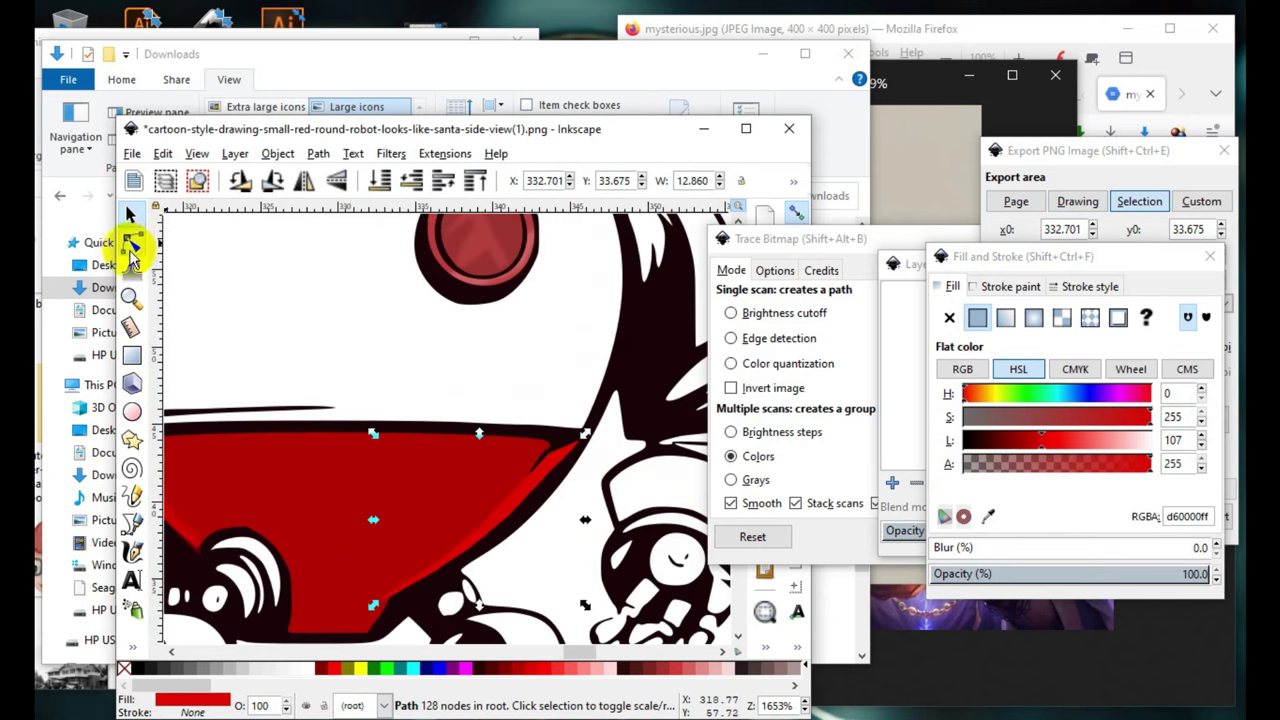
- Join the nodes along the red shape's upper edge using the Node tool
left_click(131, 243)
scroll(686, 463, "up", 2)
scroll(663, 414, "up", 1)
left_click_drag(586, 342, 688, 476)
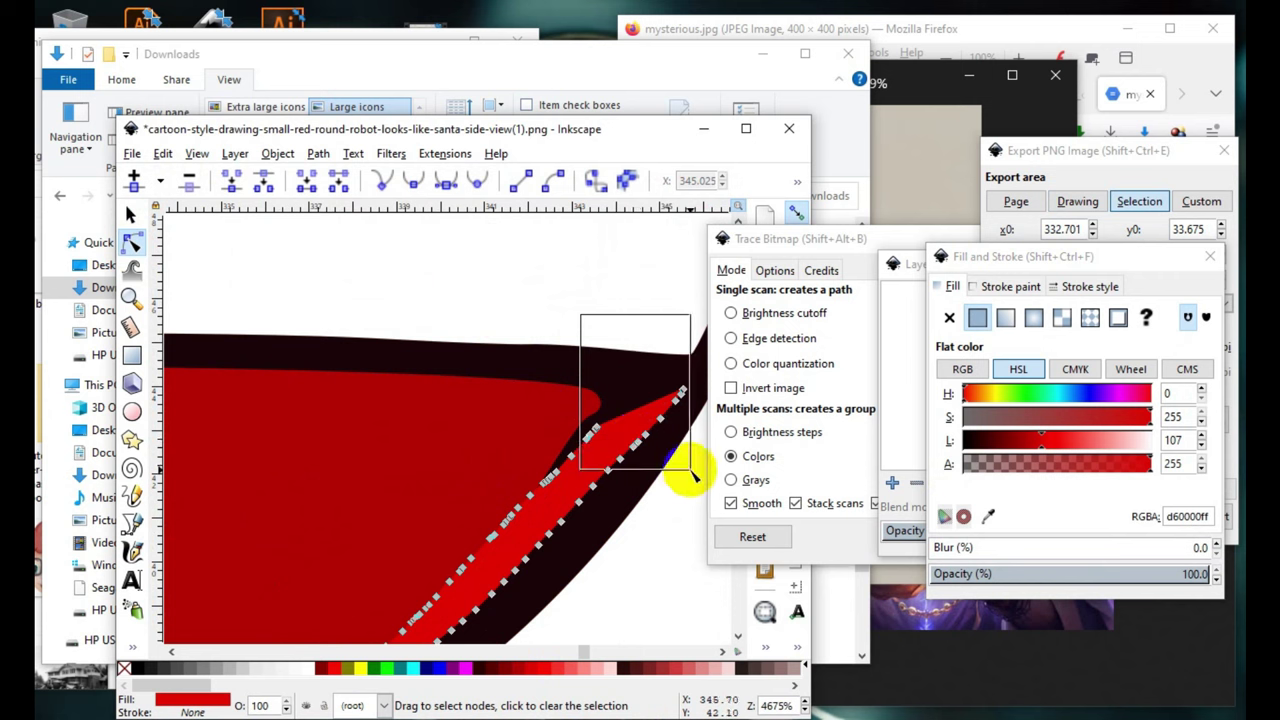
left_click(233, 182)
- Drag the joined nodes to reshape the tip into the belly's corner
left_click_drag(590, 463, 585, 408)
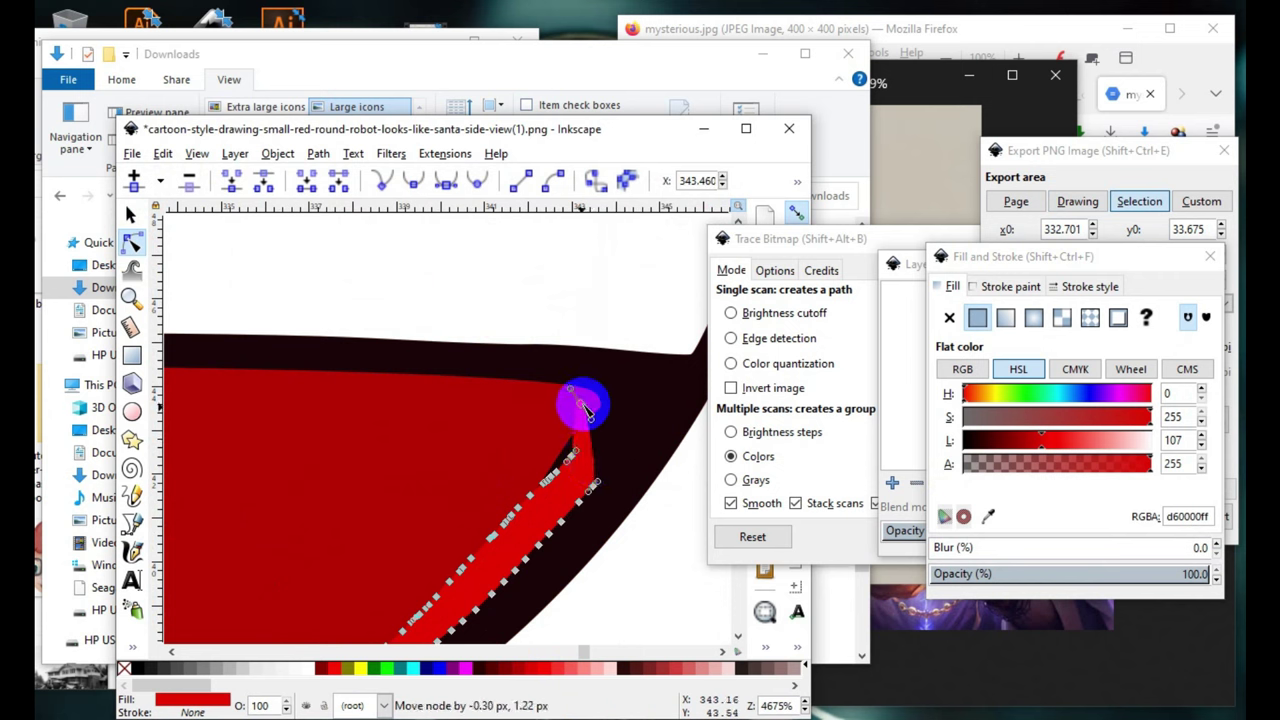
scroll(586, 420, "up", 1)
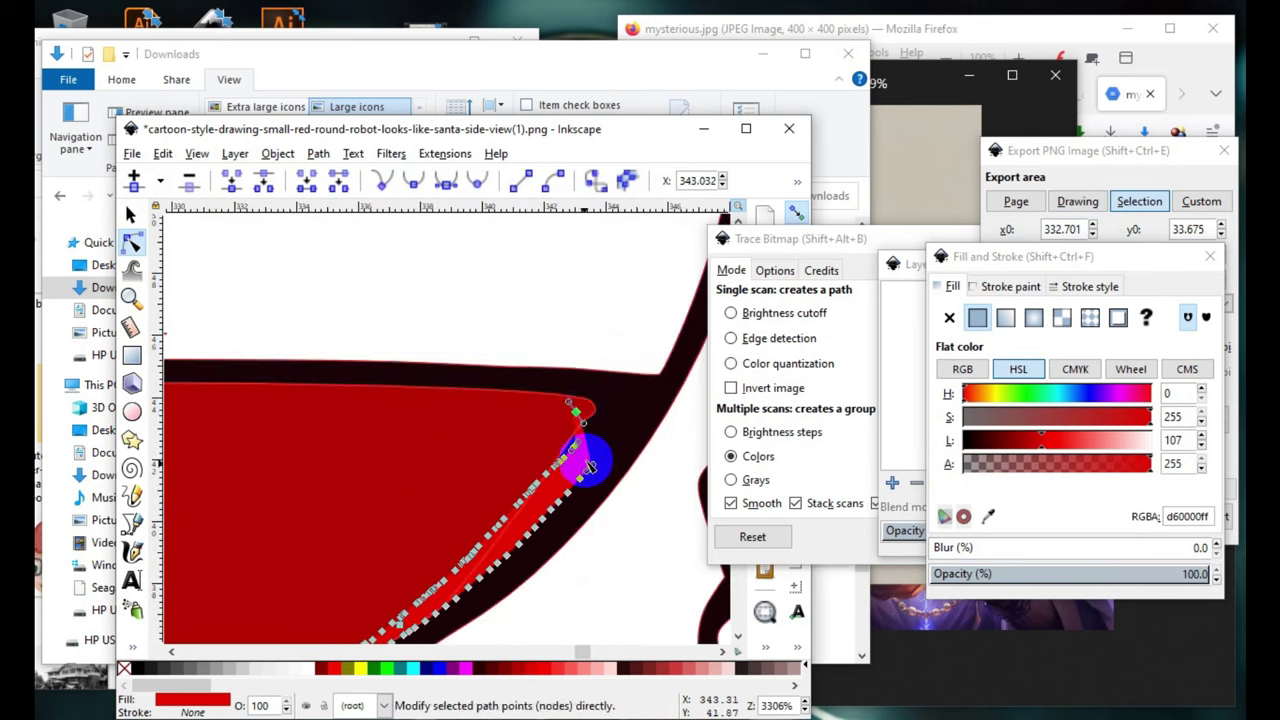
scroll(588, 470, "up", 1)
mouse_move(582, 470)
left_mouse_down()
mouse_move(633, 281)
mouse_move(708, 304)
left_mouse_up()
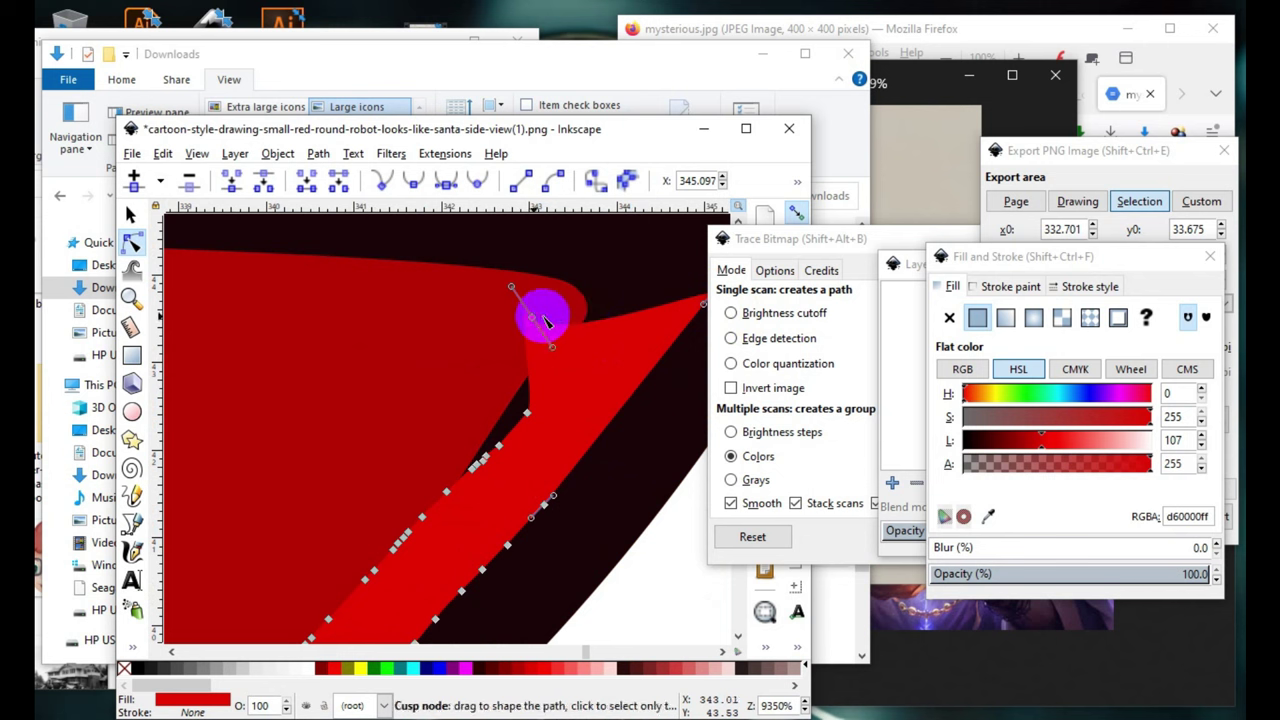
left_click_drag(546, 320, 583, 288)
scroll(580, 290, "down", 3)
scroll(543, 371, "down", 3)
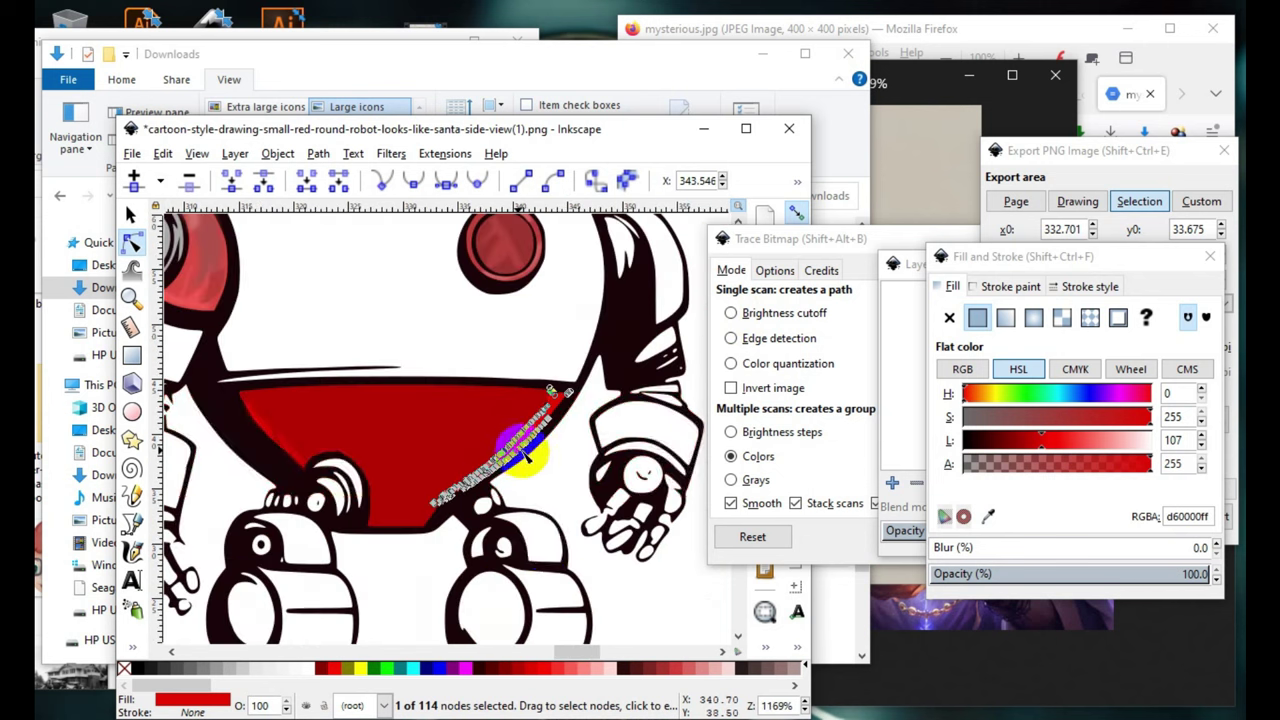
scroll(480, 528, "down", 1)
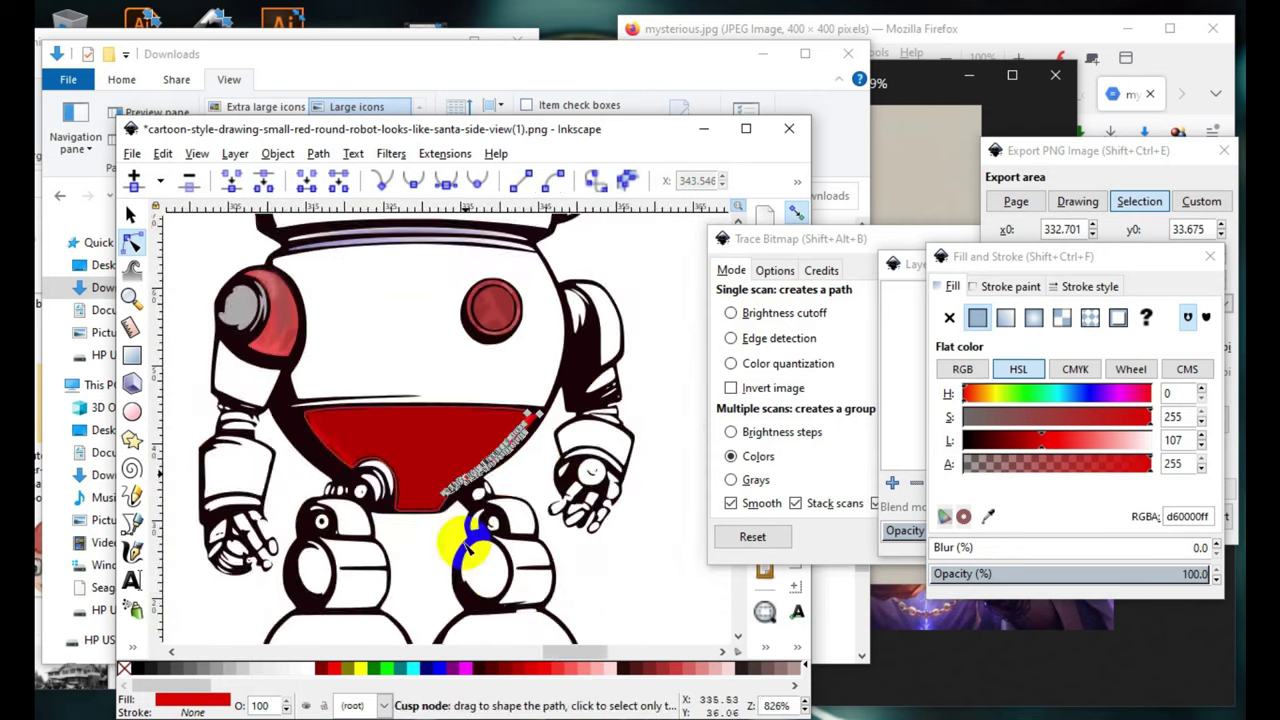
left_click(422, 560)
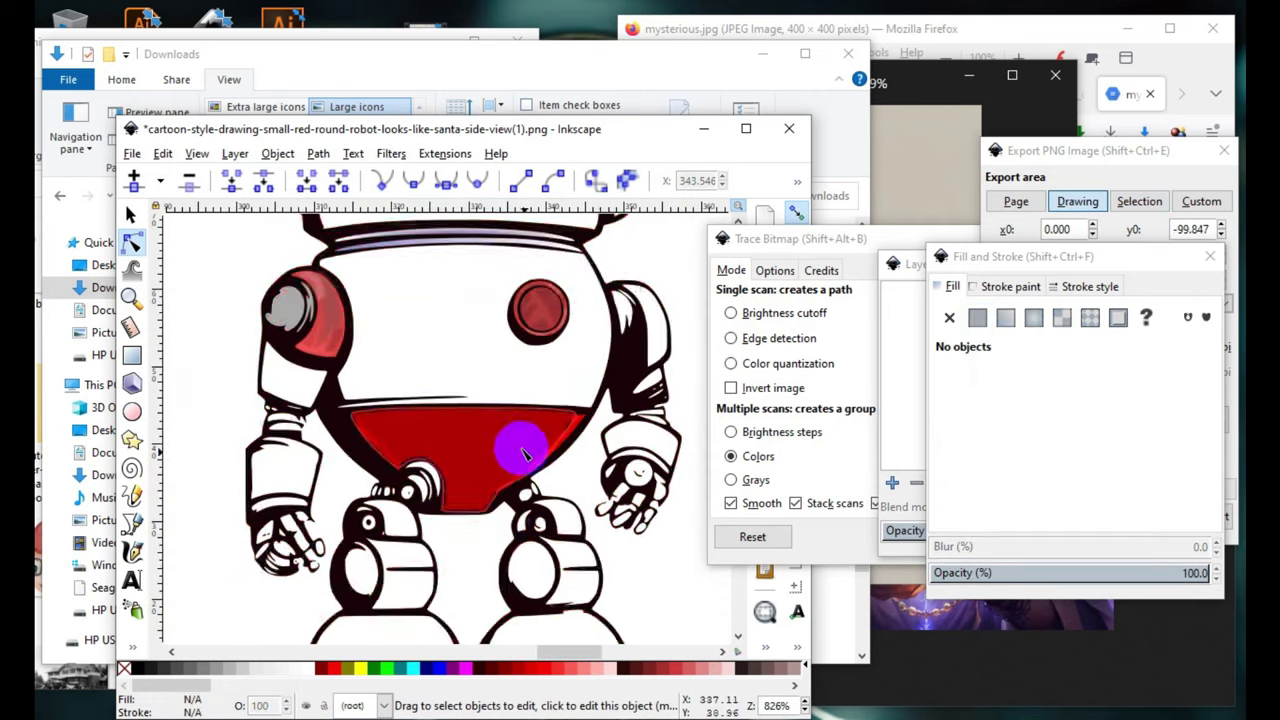
- Select the grey highlight on the robot's left shoulder
scroll(571, 514, "down", 1)
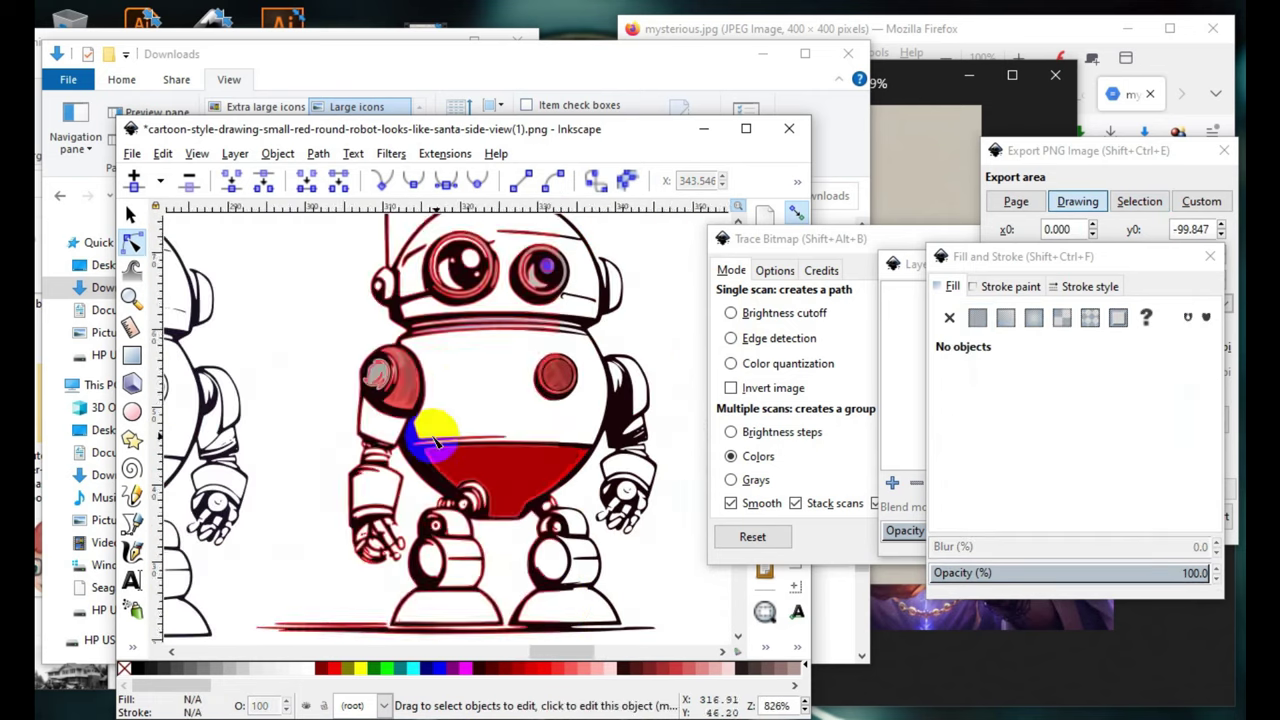
scroll(340, 405, "up", 3)
scroll(338, 407, "up", 1)
left_click(338, 407)
scroll(338, 407, "down", 2)
scroll(371, 486, "down", 2)
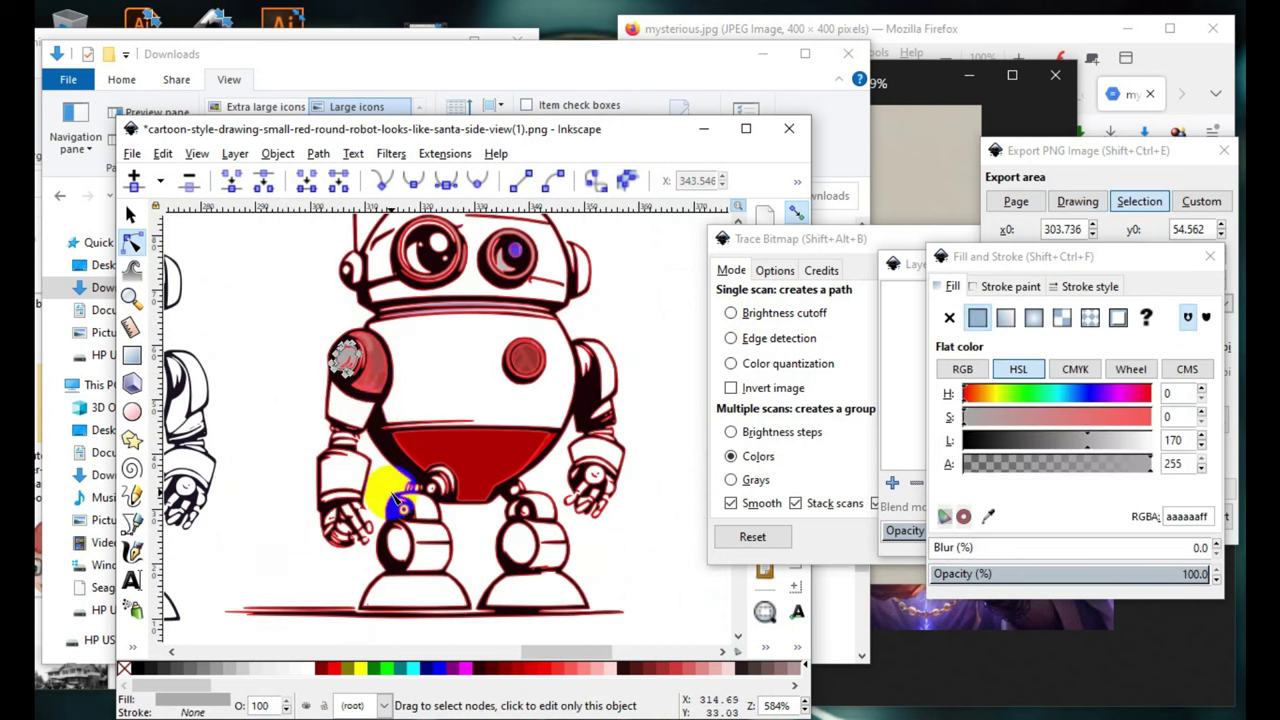
scroll(300, 520, "up", 2)
- Sample the dark red and then a lighter red from the drawing with the Dropper
left_click(132, 645)
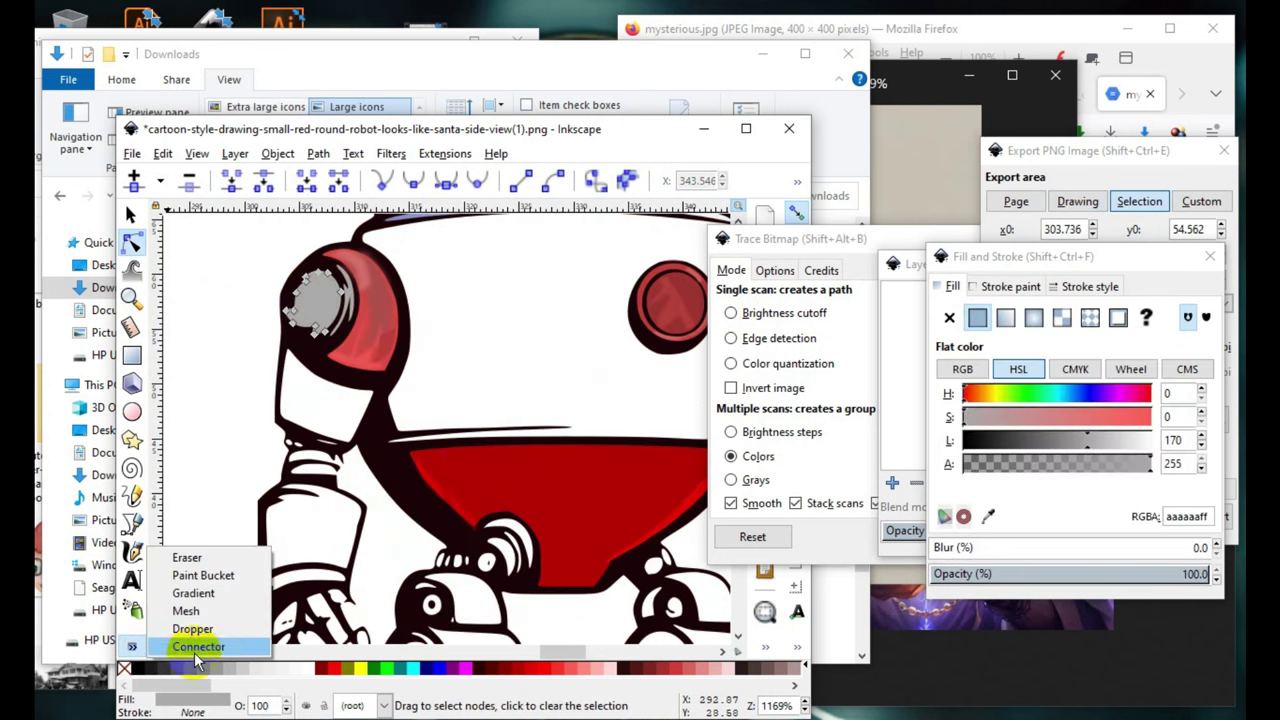
left_click(195, 628)
left_click(571, 500)
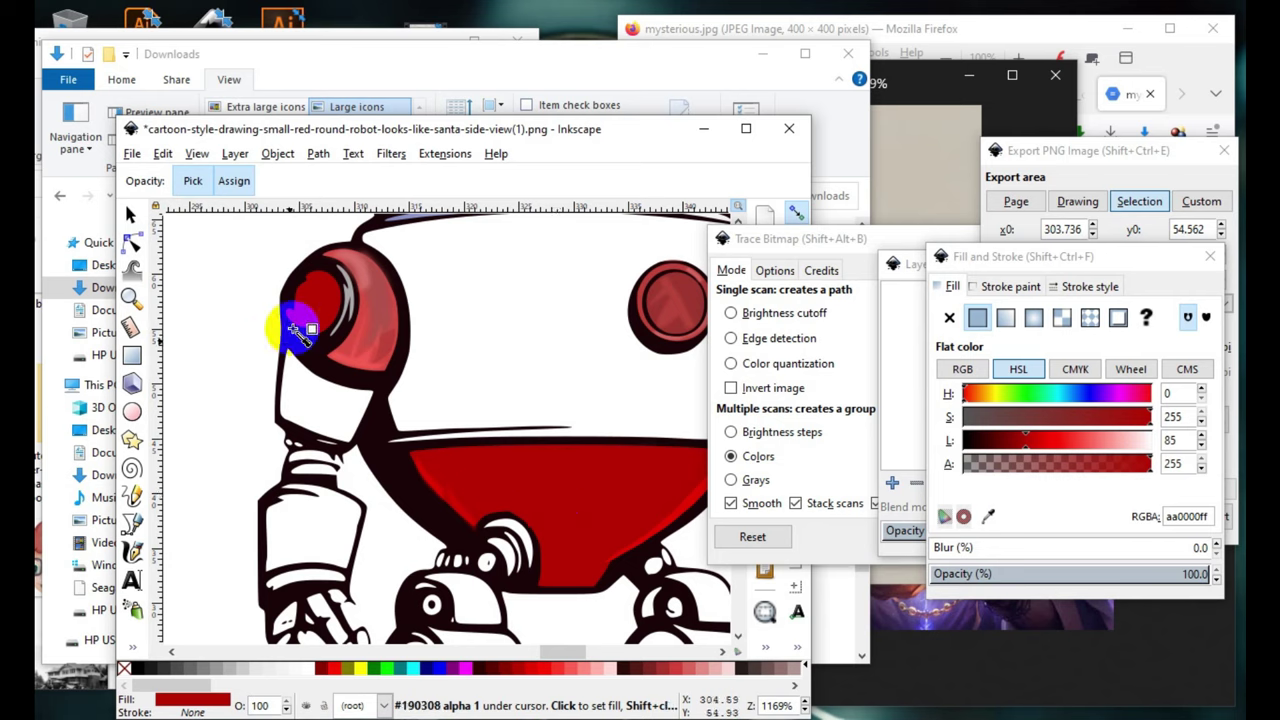
scroll(310, 380, "down", 2)
scroll(325, 440, "up", 3)
scroll(337, 286, "down", 2)
scroll(586, 277, "down", 1)
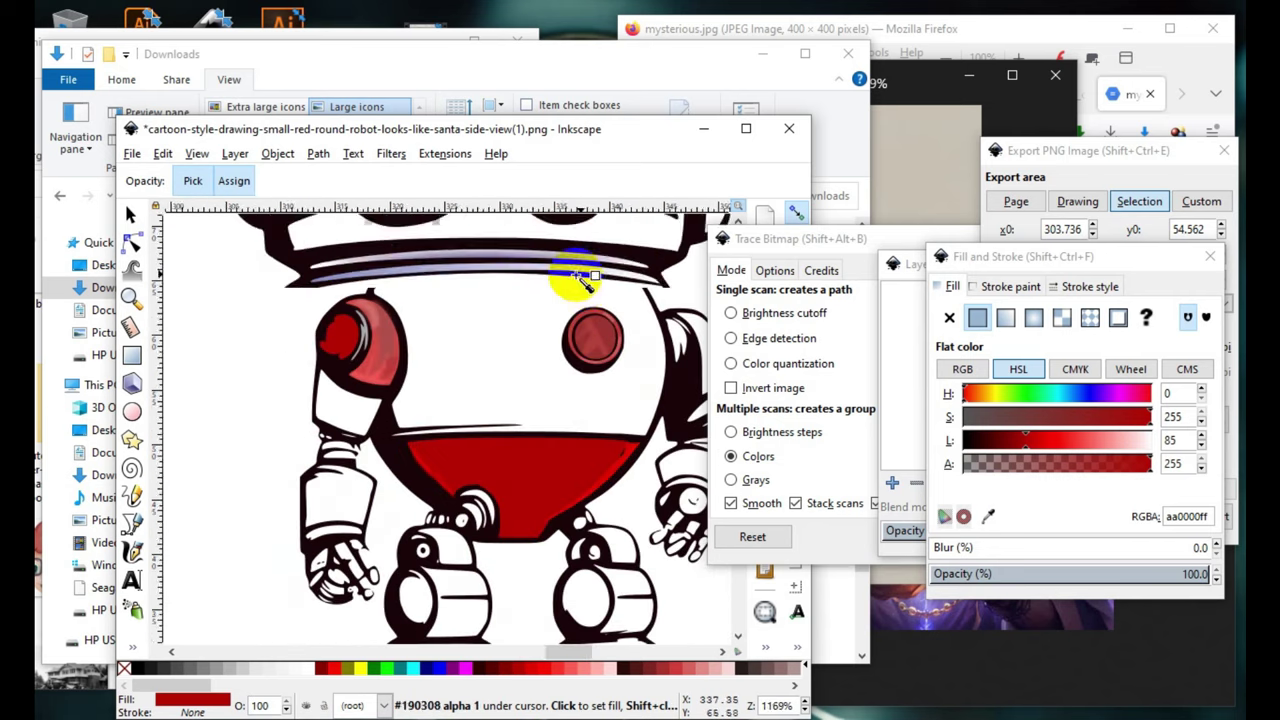
scroll(625, 388, "up", 3)
left_click(617, 404)
scroll(610, 390, "down", 2)
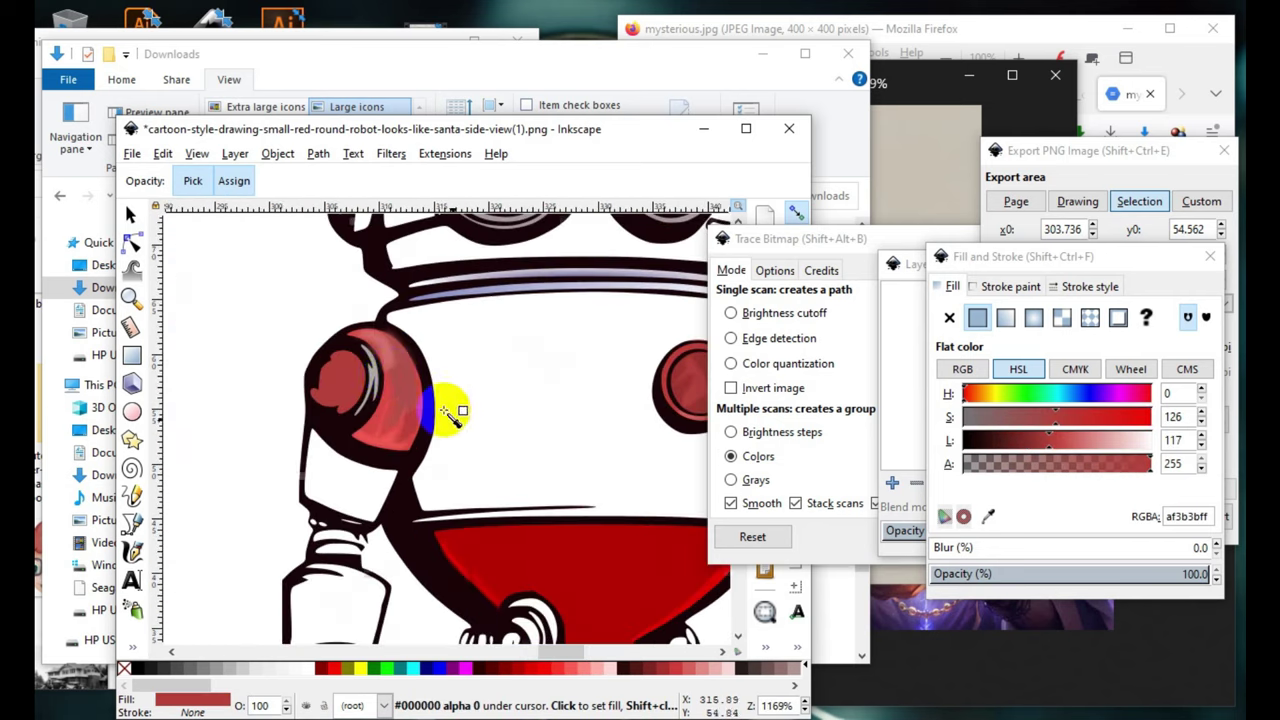
scroll(545, 277, "up", 2)
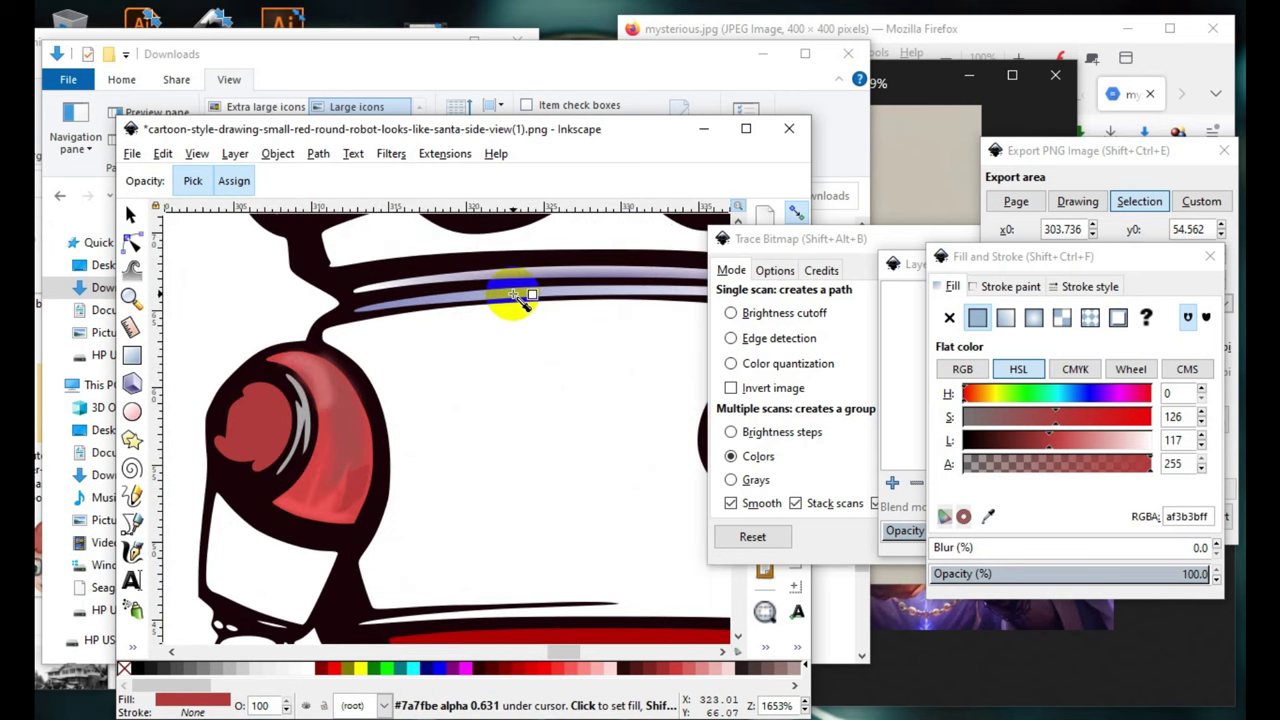
- Sample the translucent lavender 7a7fbea1 from the band as the fill colour
left_click(514, 294)
scroll(280, 500, "down", 3)
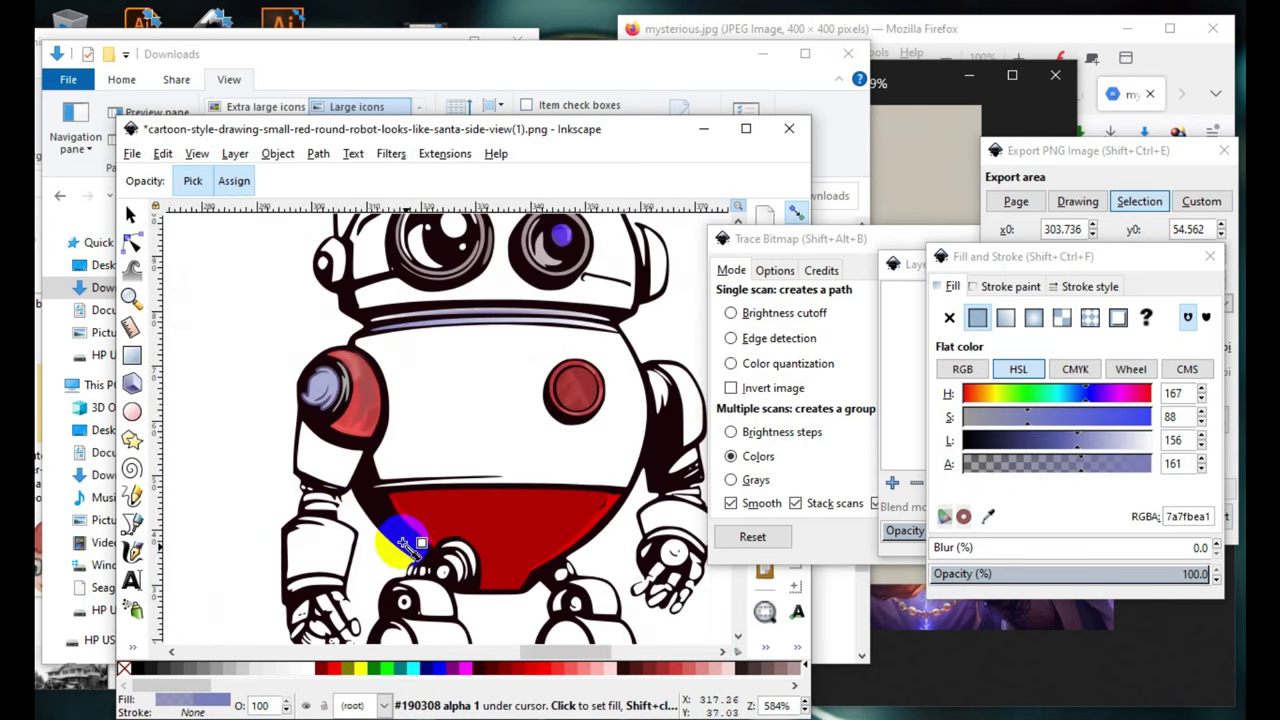
scroll(557, 457, "down", 1)
scroll(657, 434, "up", 3)
scroll(520, 400, "down", 3)
scroll(530, 312, "up", 3)
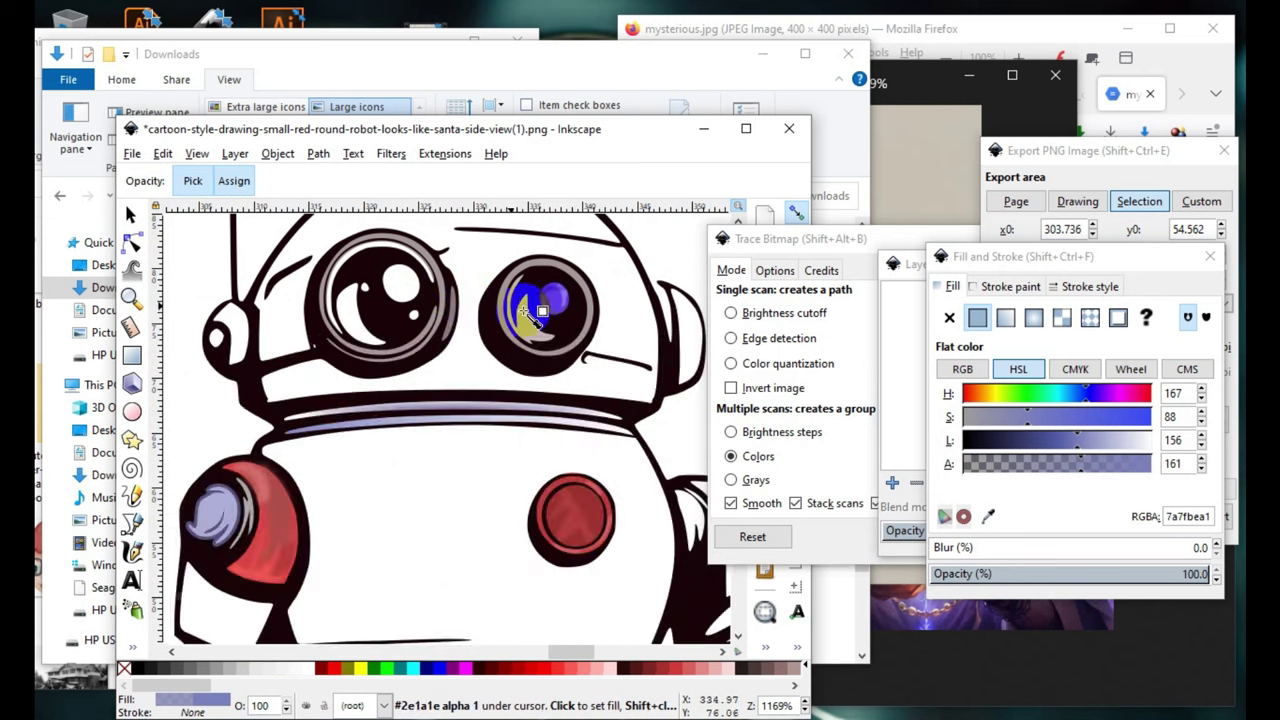
scroll(470, 480, "down", 3)
scroll(400, 574, "up", 4)
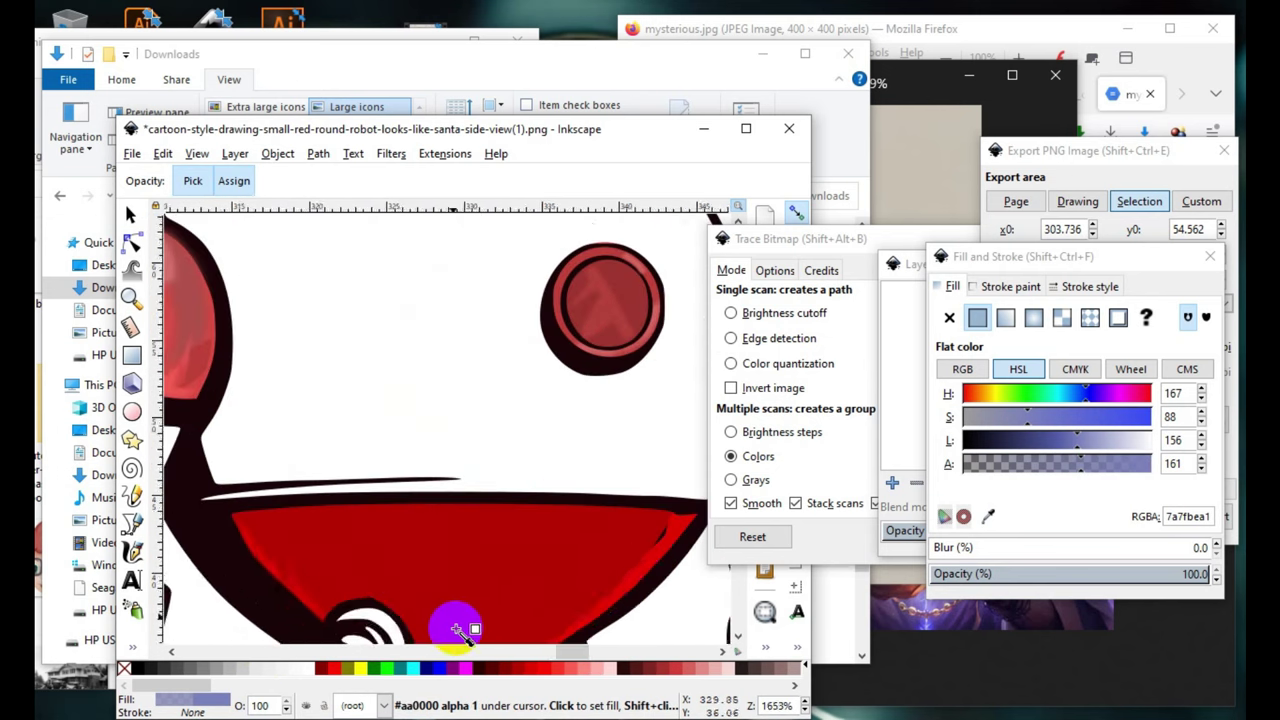
scroll(490, 590, "down", 3)
scroll(585, 340, "up", 3)
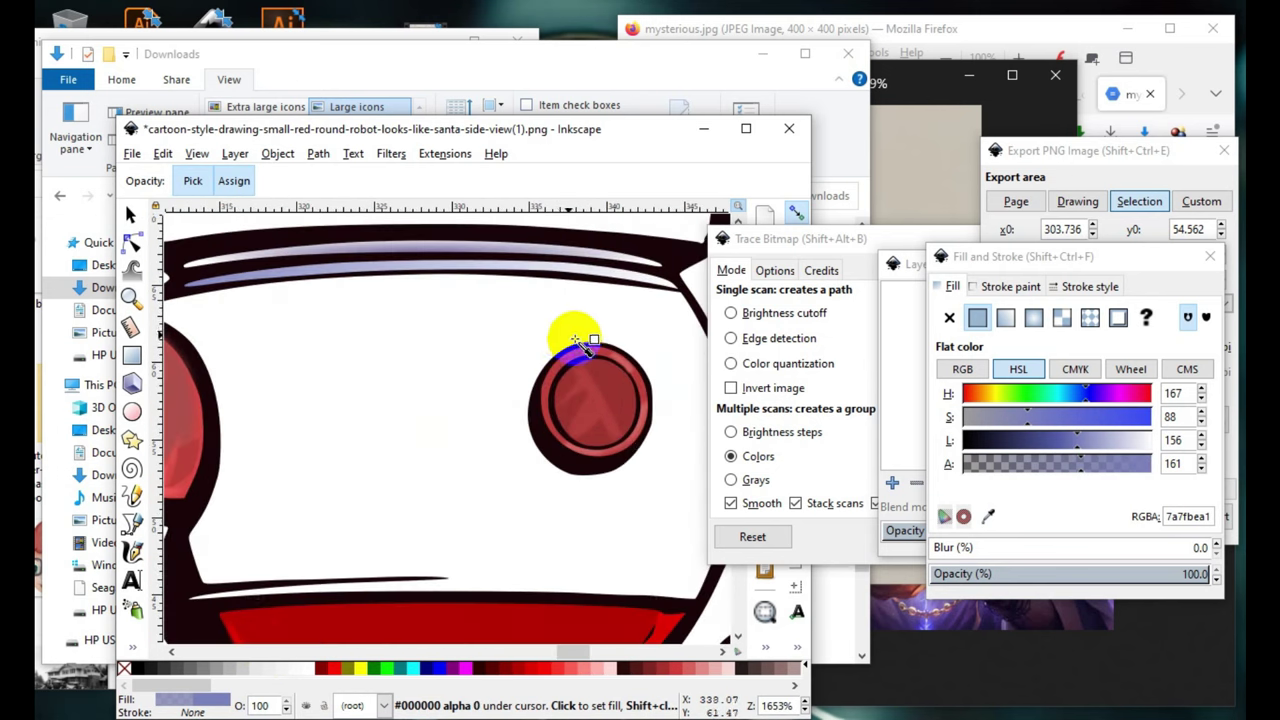
scroll(585, 340, "down", 3)
scroll(150, 535, "up", 2)
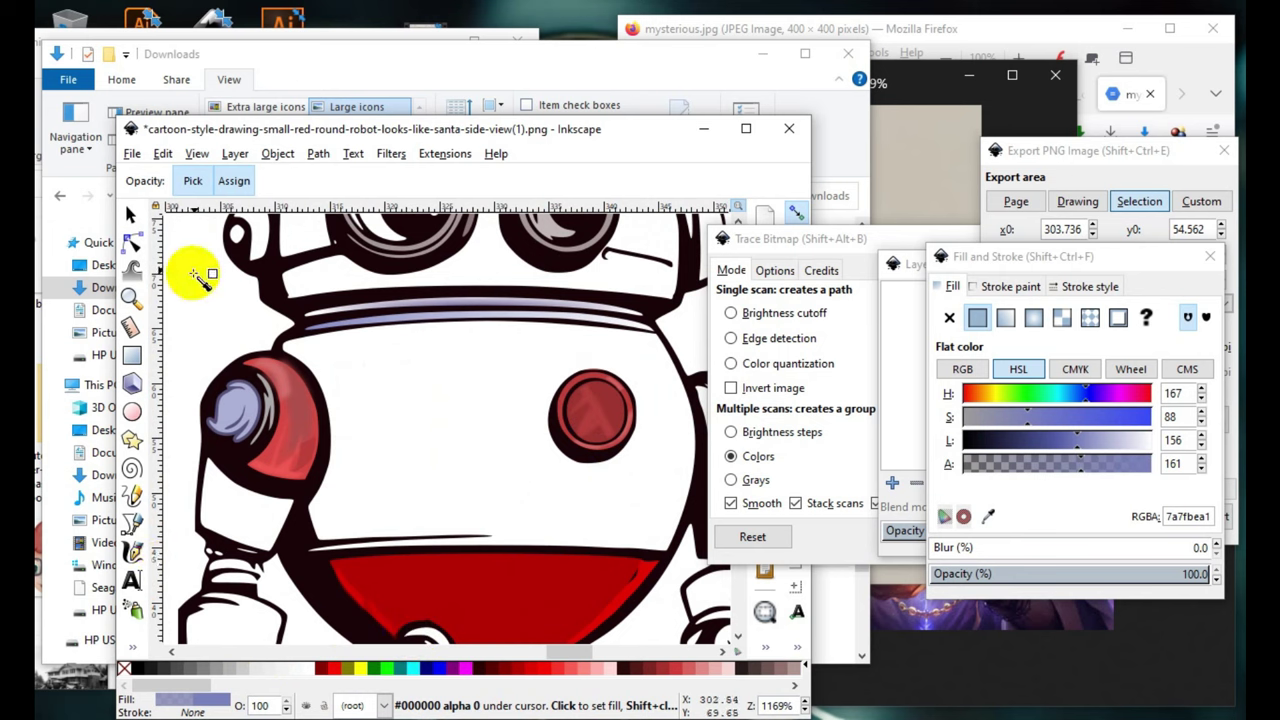
left_click(133, 648)
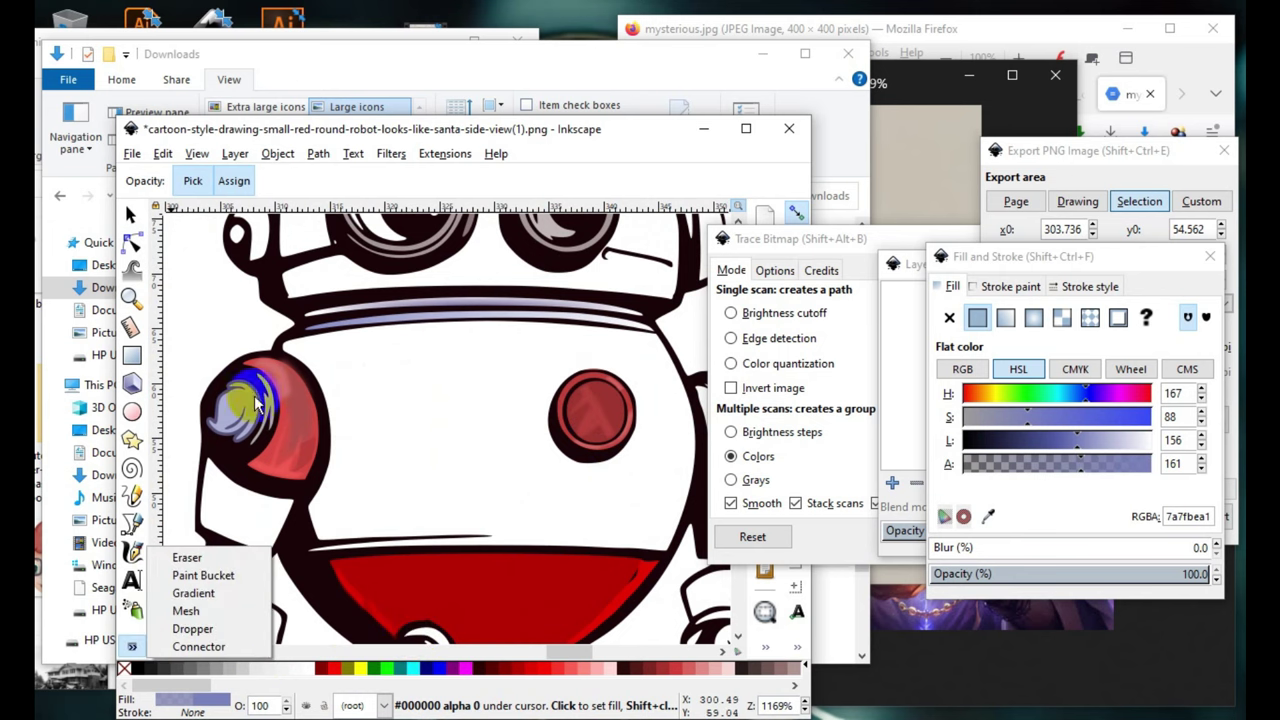
left_click(133, 414)
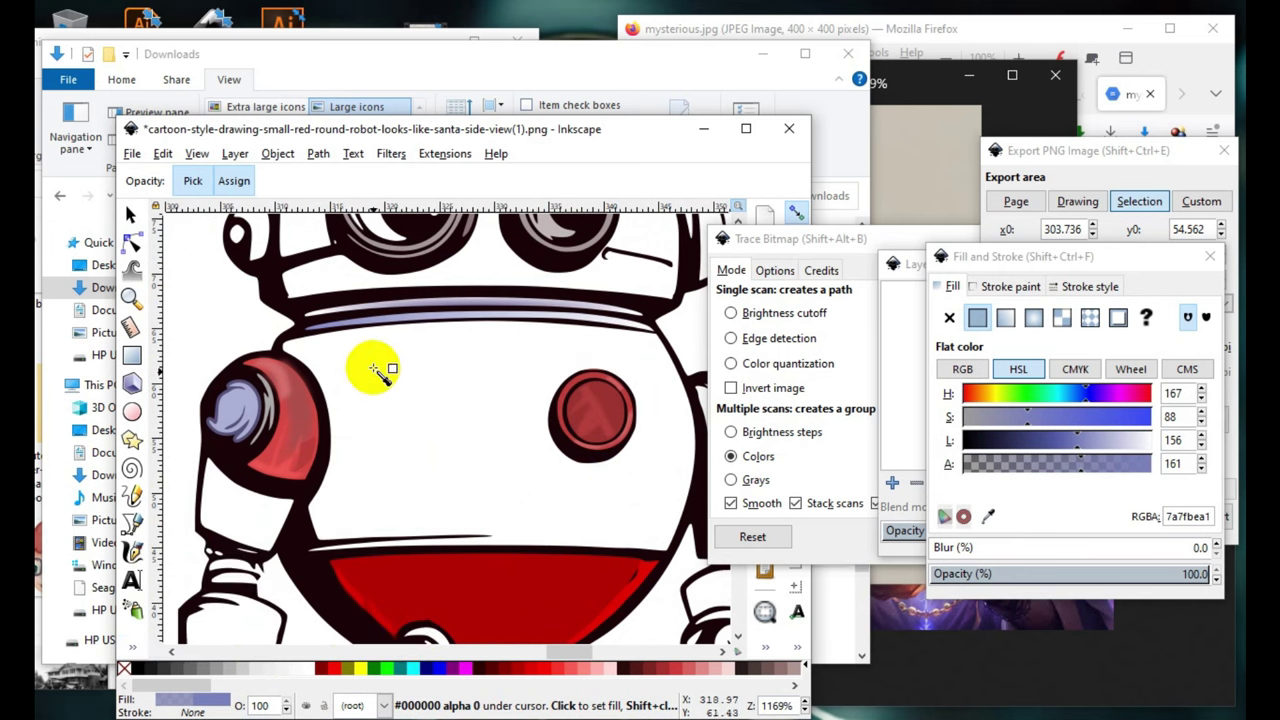
- Draw a small circle on the robot's body and fill it with the Paint Bucket
left_click(132, 411)
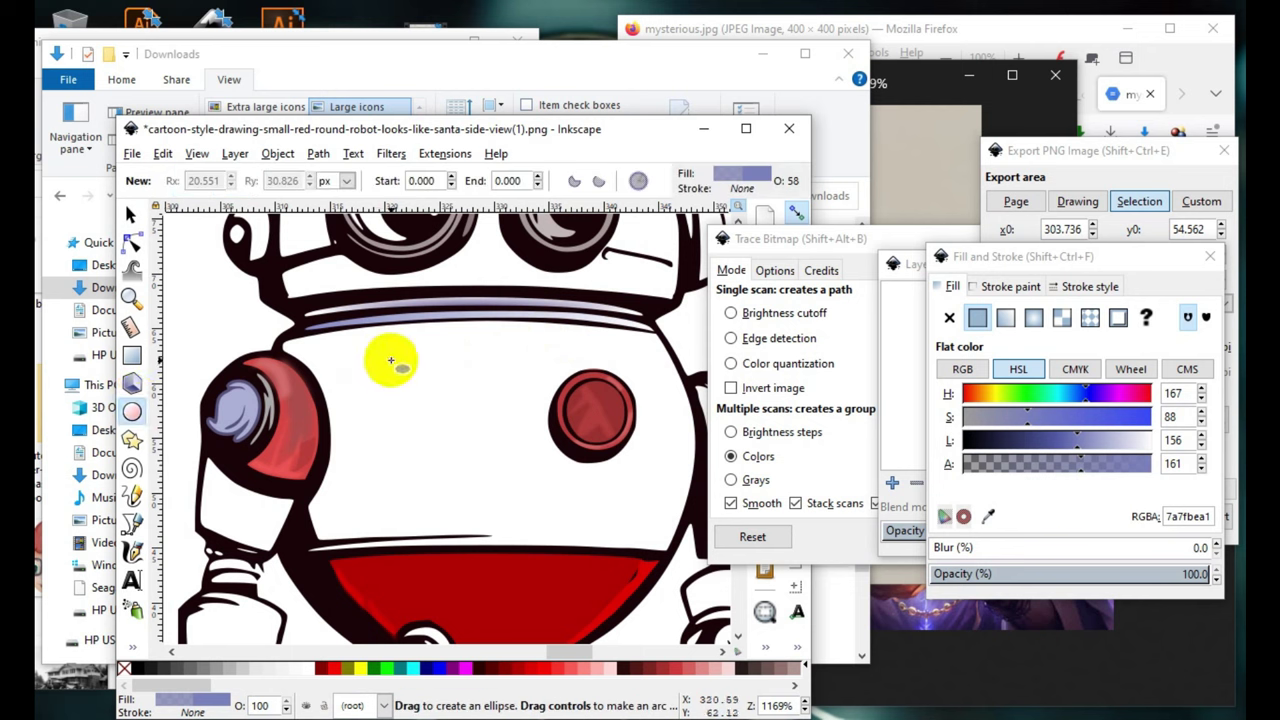
left_click_drag(391, 360, 478, 452)
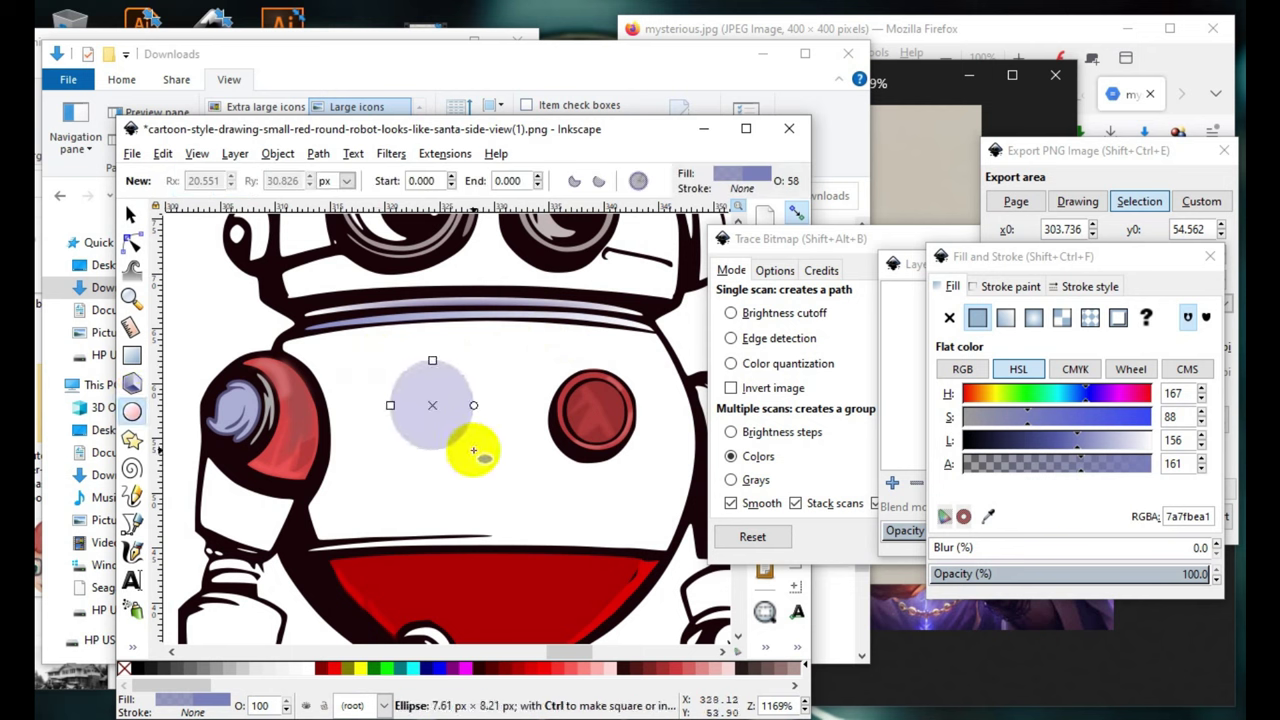
left_click(133, 648)
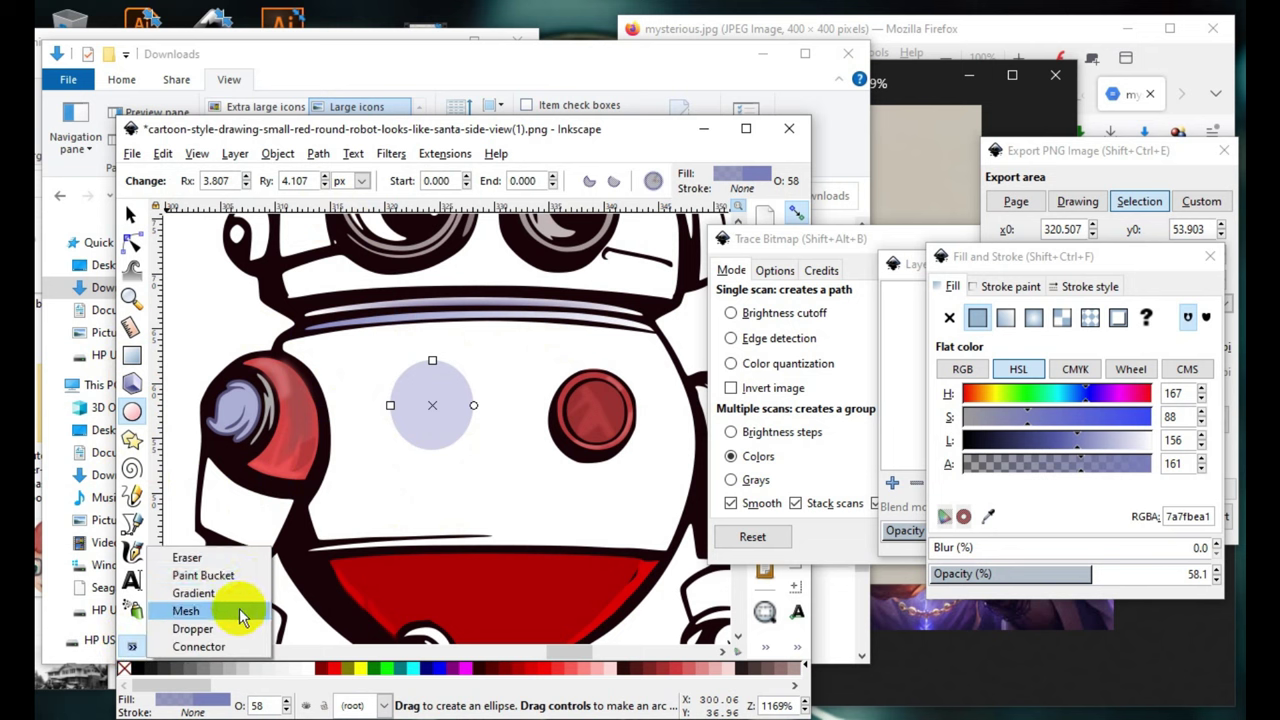
left_click(225, 575)
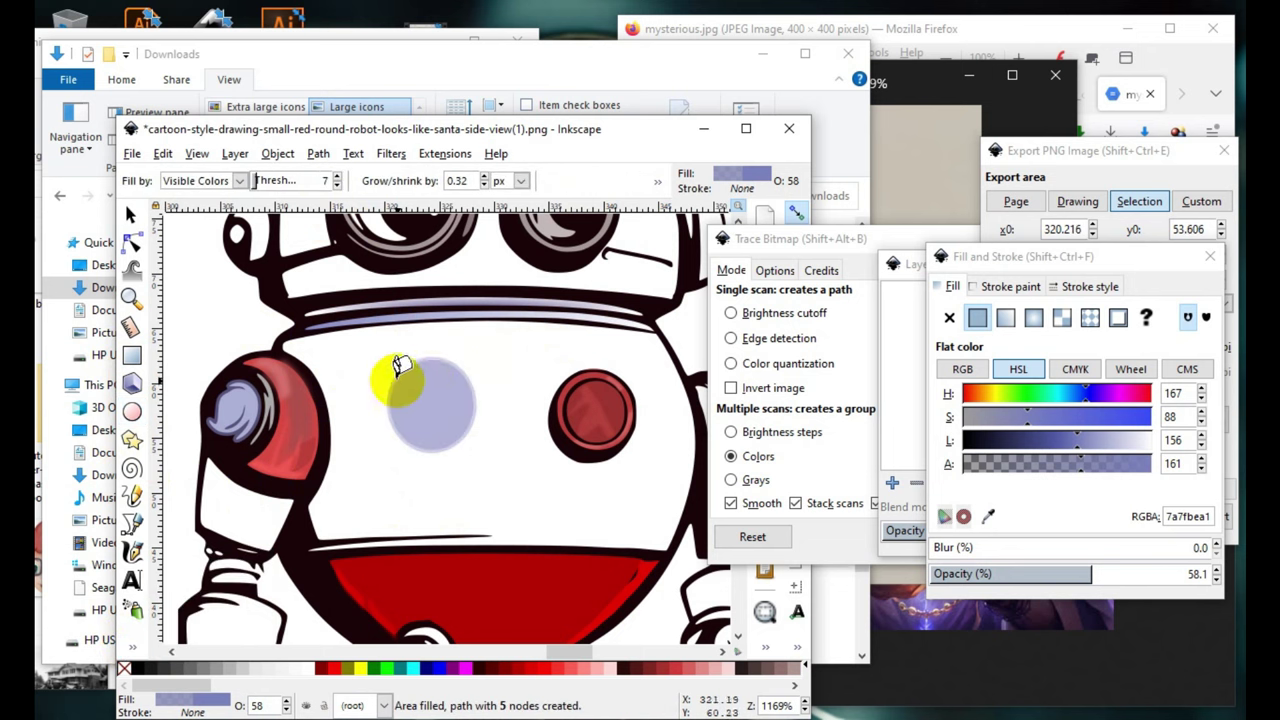
left_click(130, 213)
- Move the circle onto the red button and darken it to translucent 212343a1
mouse_move(428, 412)
left_mouse_down()
mouse_move(505, 498)
mouse_move(590, 418)
mouse_move(573, 411)
left_mouse_up()
scroll(549, 434, "down", 1)
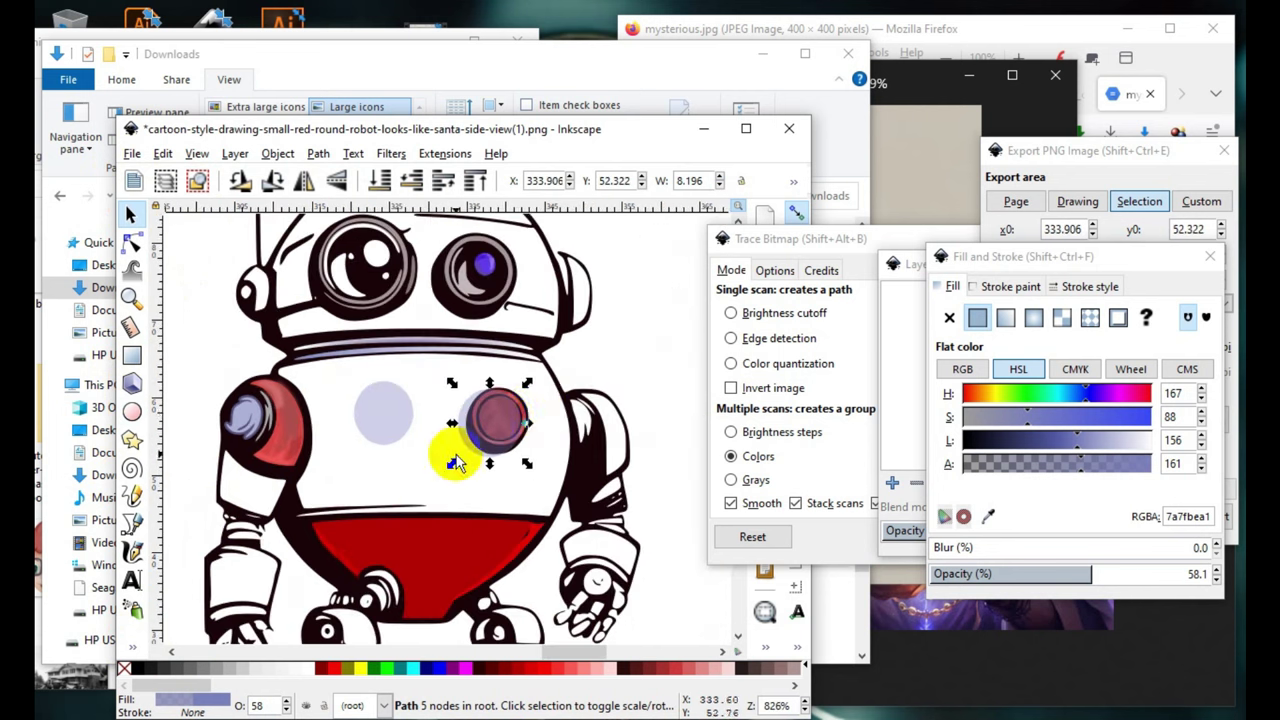
scroll(455, 463, "up", 2)
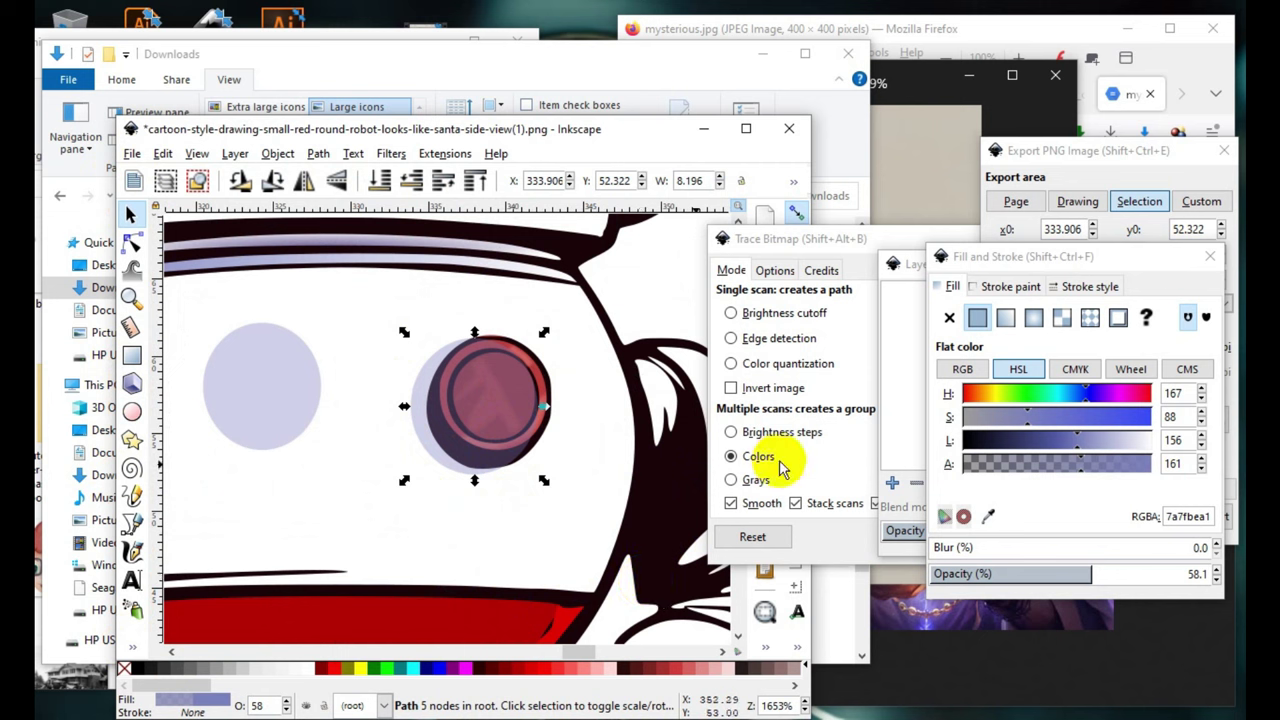
left_click(1018, 444)
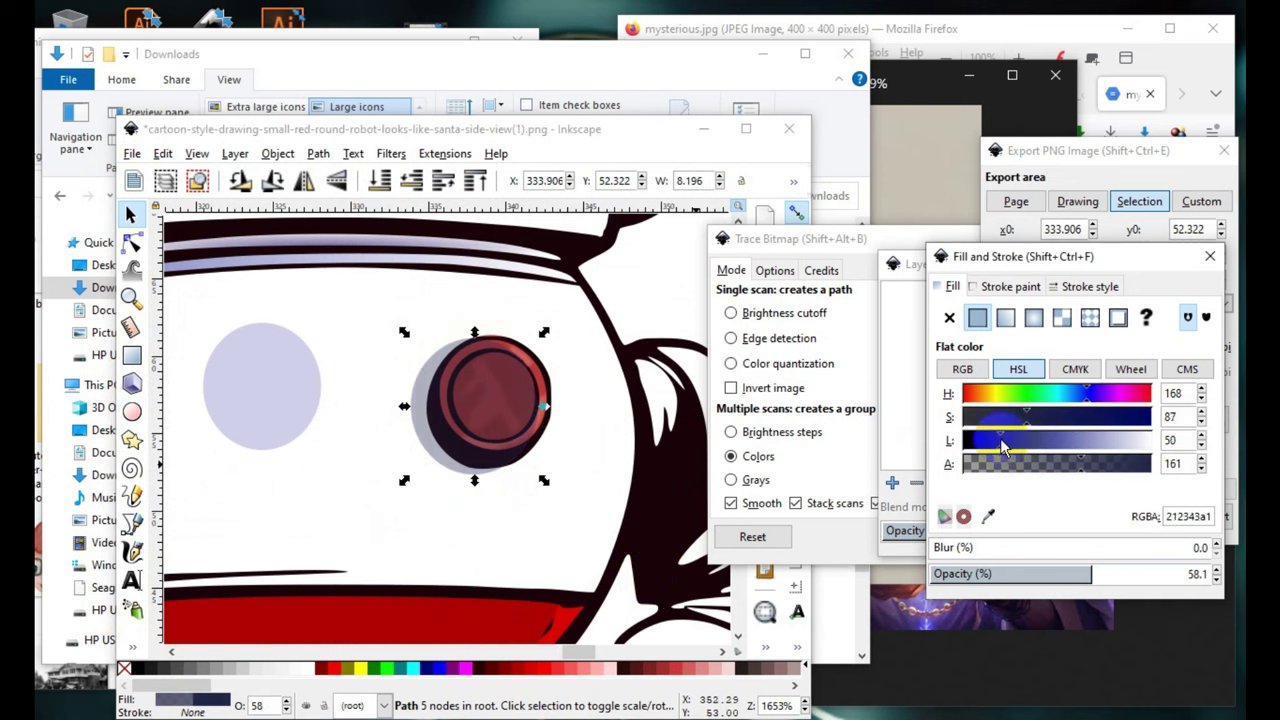
scroll(490, 430, "down", 1)
scroll(449, 494, "up", 1)
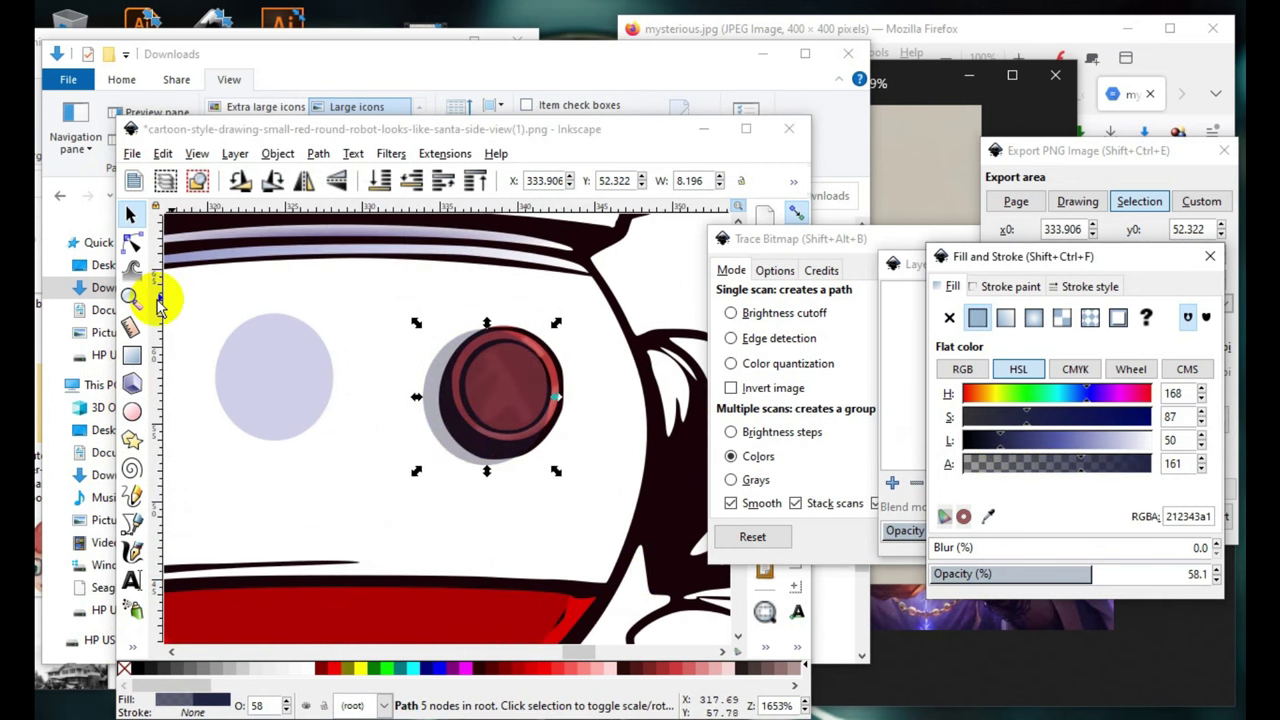
left_click(133, 647)
- With the Eraser, remove stray shading along the red eye's edge and lower rim
left_click(200, 558)
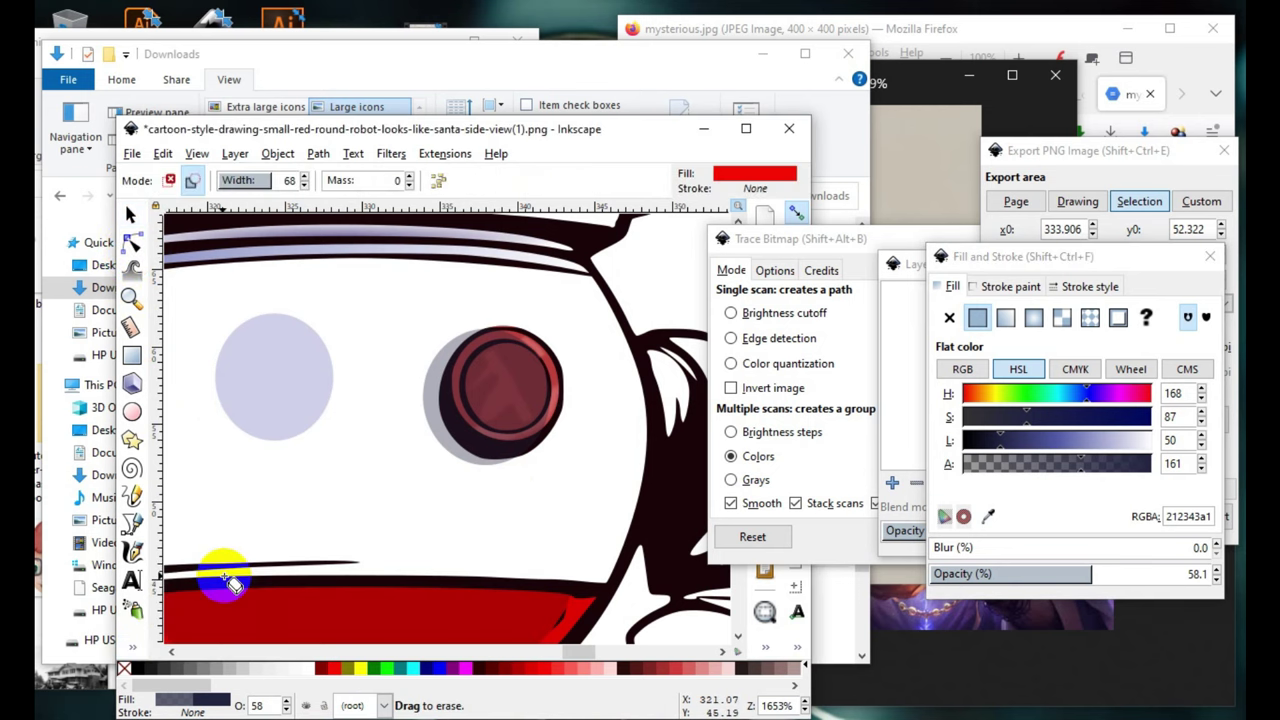
scroll(494, 405, "up", 2)
left_click_drag(520, 342, 586, 263)
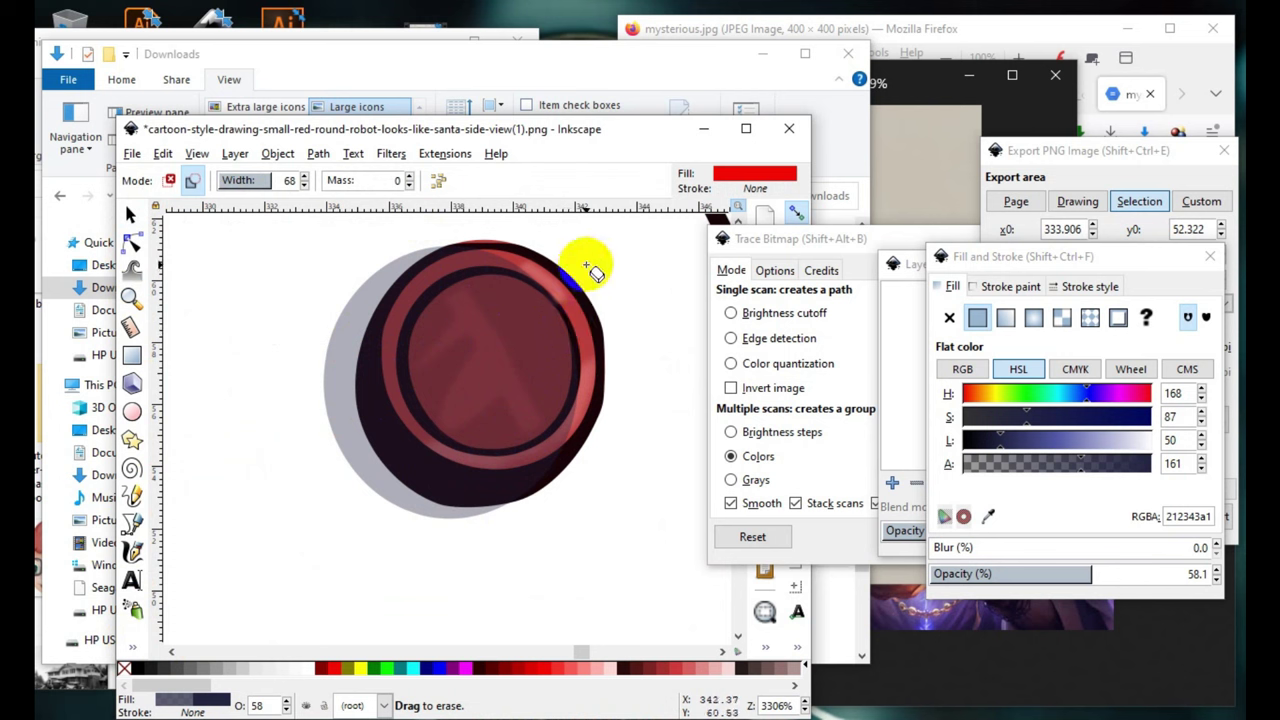
scroll(405, 603, "down", 3)
scroll(422, 392, "up", 3)
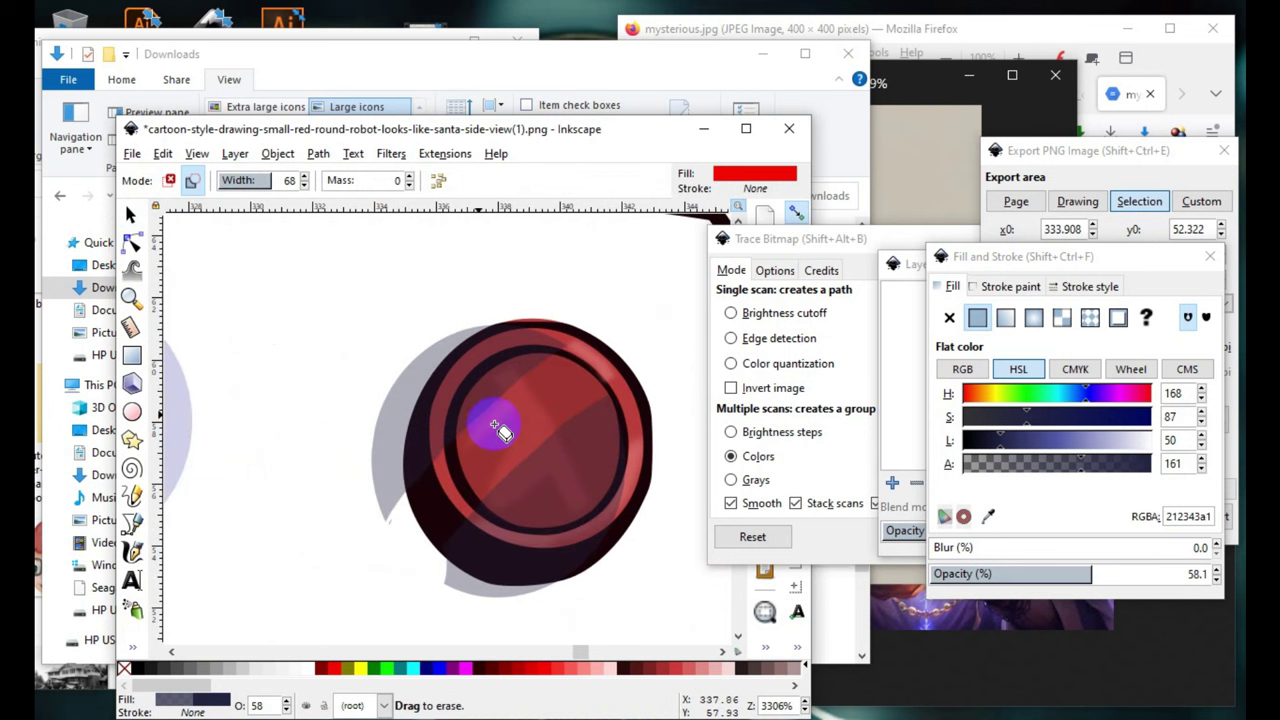
scroll(450, 470, "down", 2)
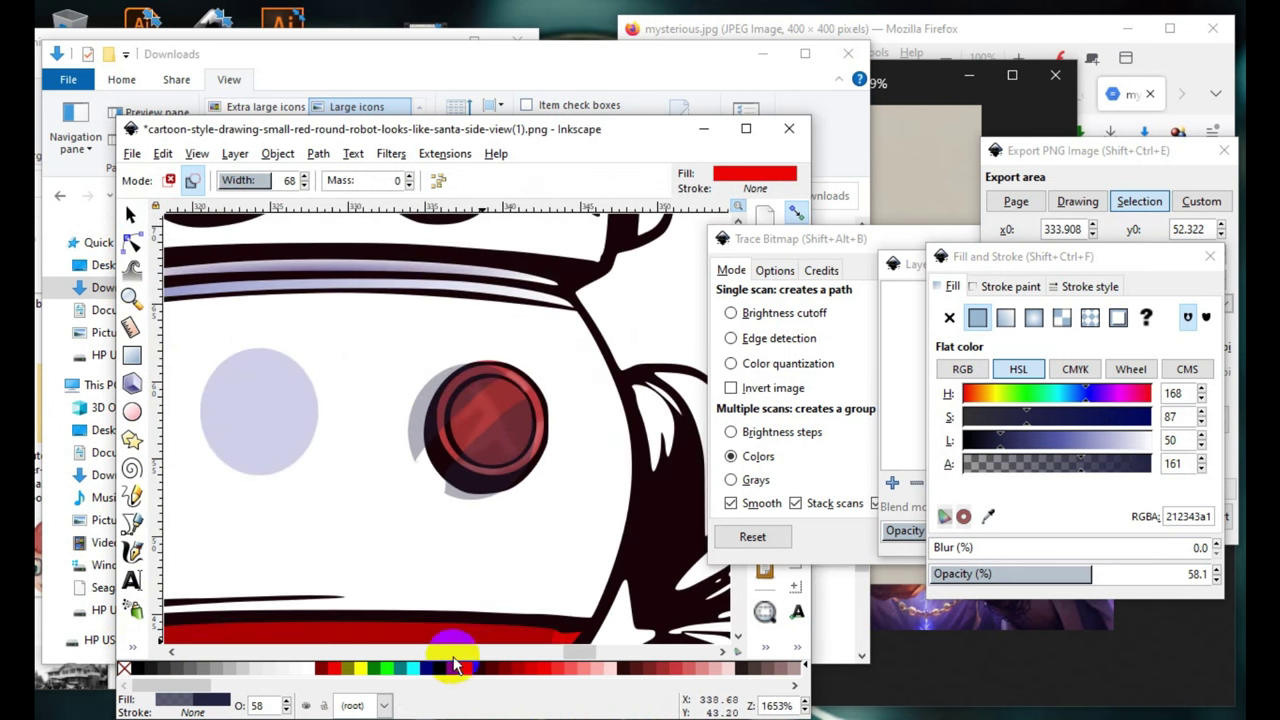
scroll(450, 460, "up", 3)
scroll(550, 480, "down", 2)
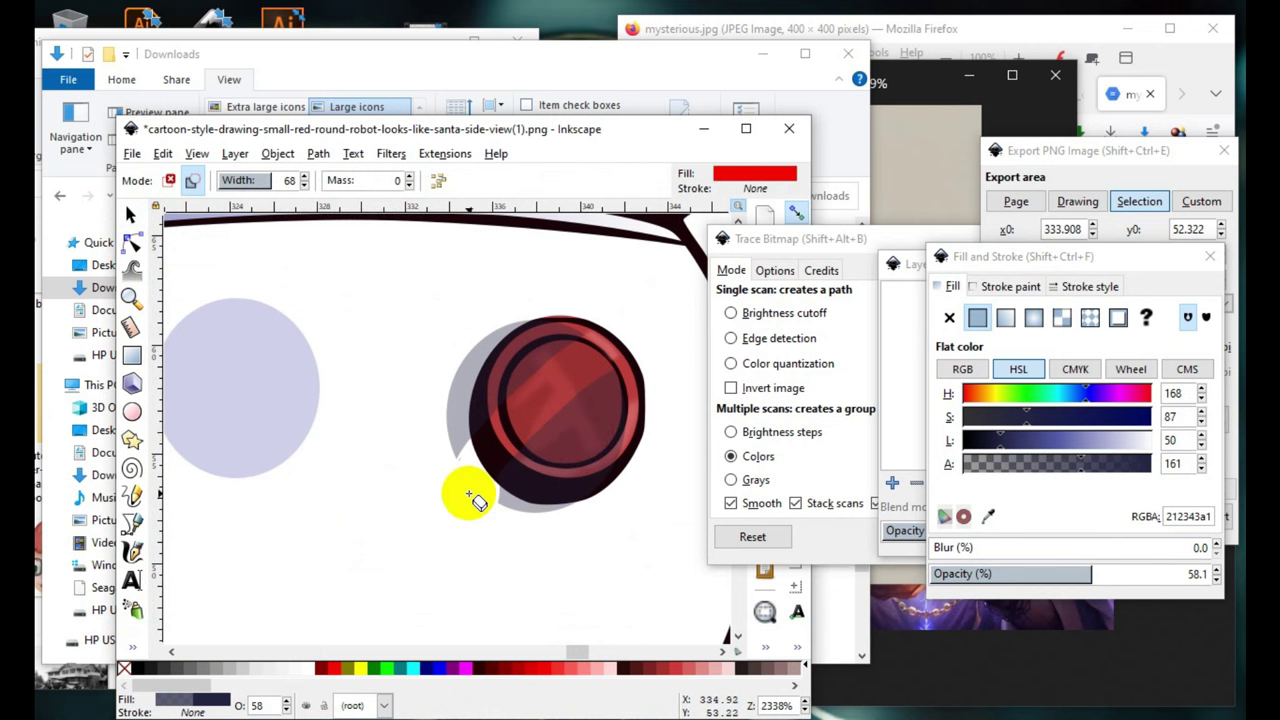
scroll(590, 450, "up", 2)
left_click_drag(543, 394, 472, 575)
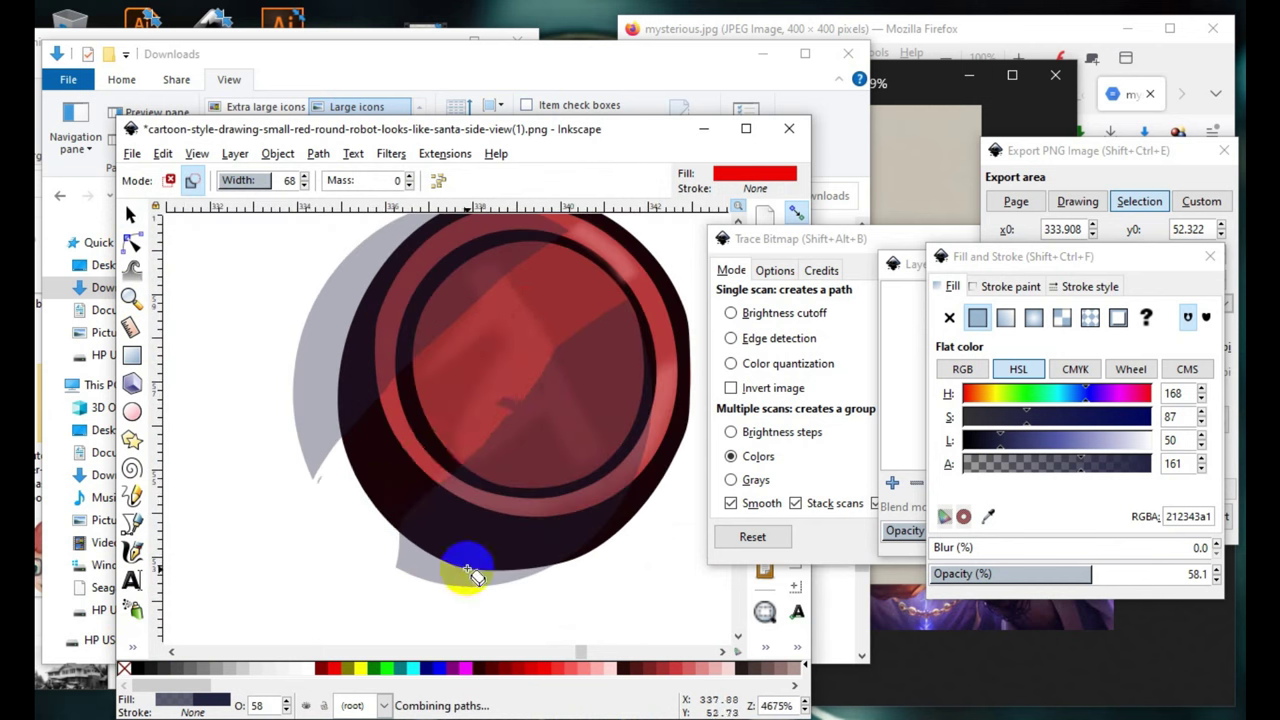
scroll(472, 575, "down", 3)
scroll(500, 586, "up", 3)
left_click_drag(471, 329, 322, 480)
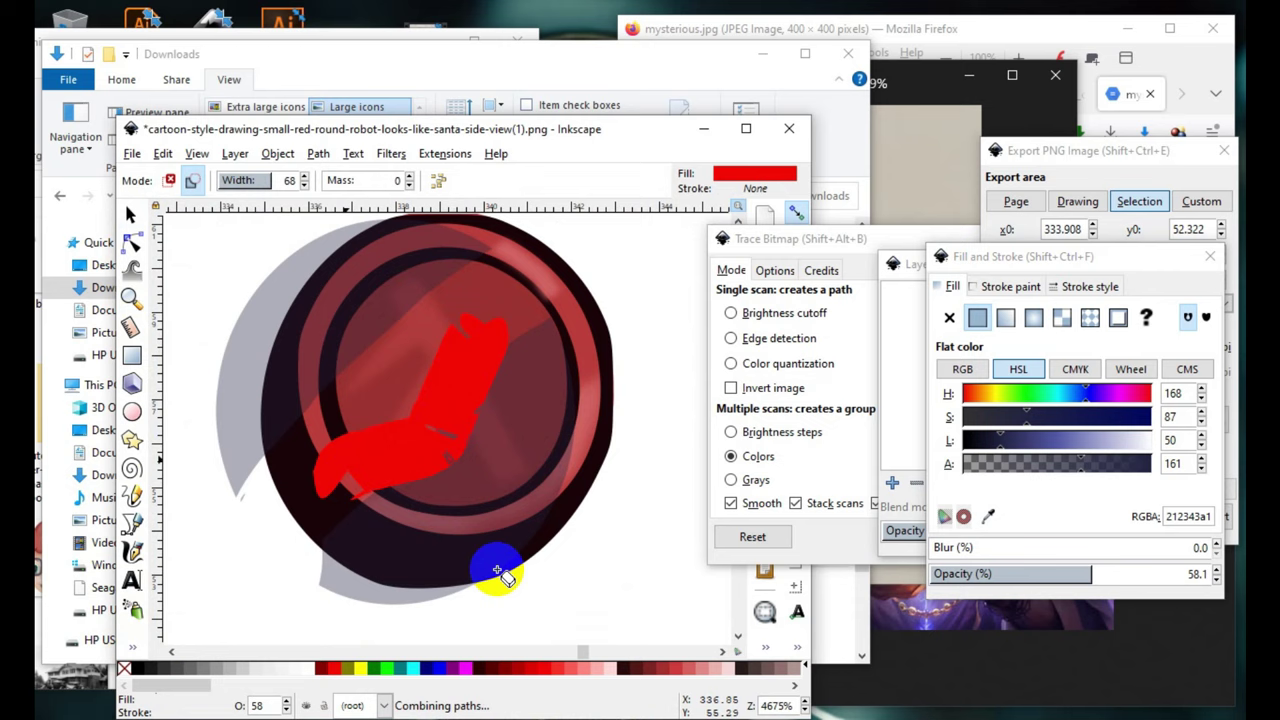
scroll(497, 572, "up", 2)
scroll(514, 523, "down", 2)
scroll(530, 540, "up", 3)
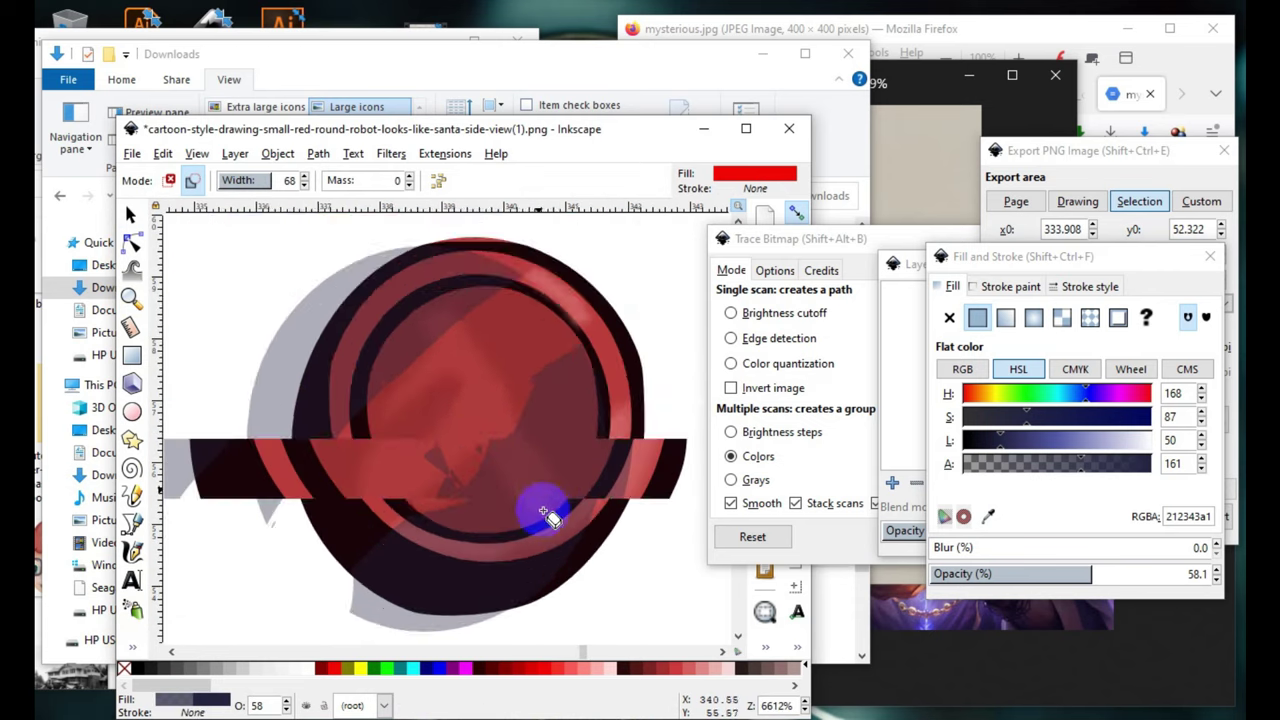
scroll(548, 515, "down", 1)
- Trim the eye's leftover shadow disc down to a thin crescent hugging the red button
scroll(600, 428, "down", 3)
scroll(580, 518, "up", 2)
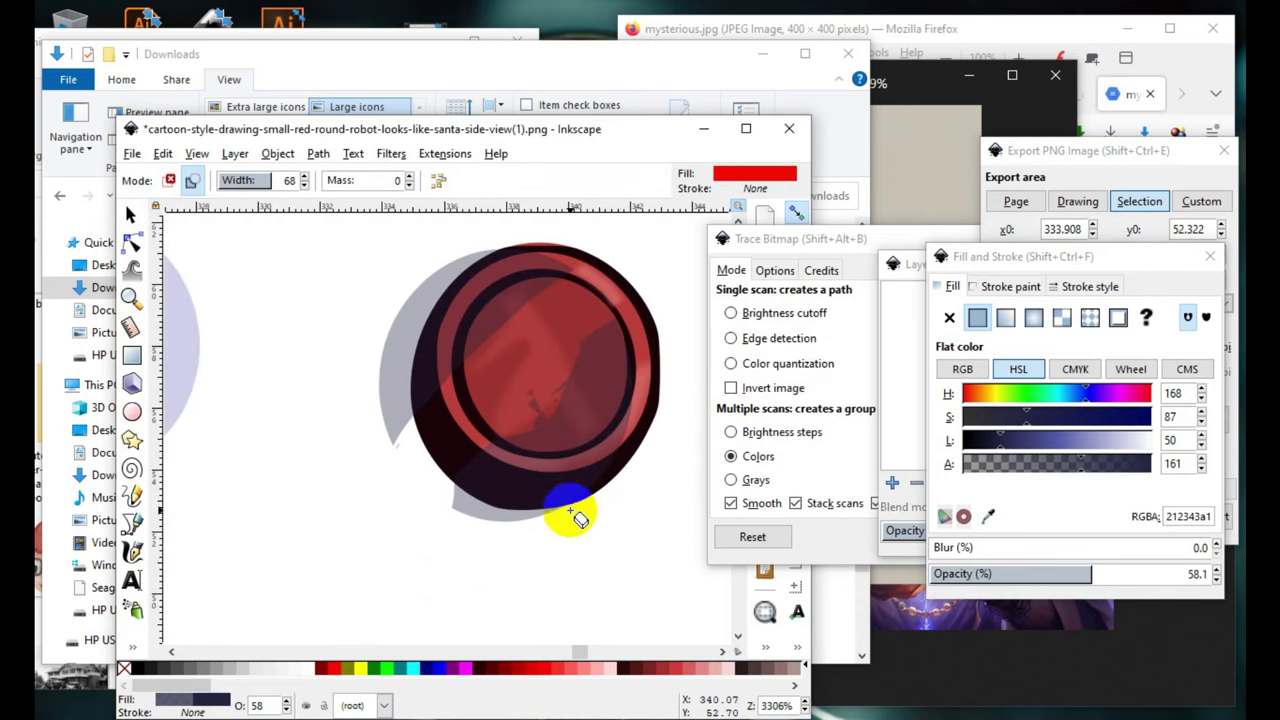
scroll(441, 556, "down", 3)
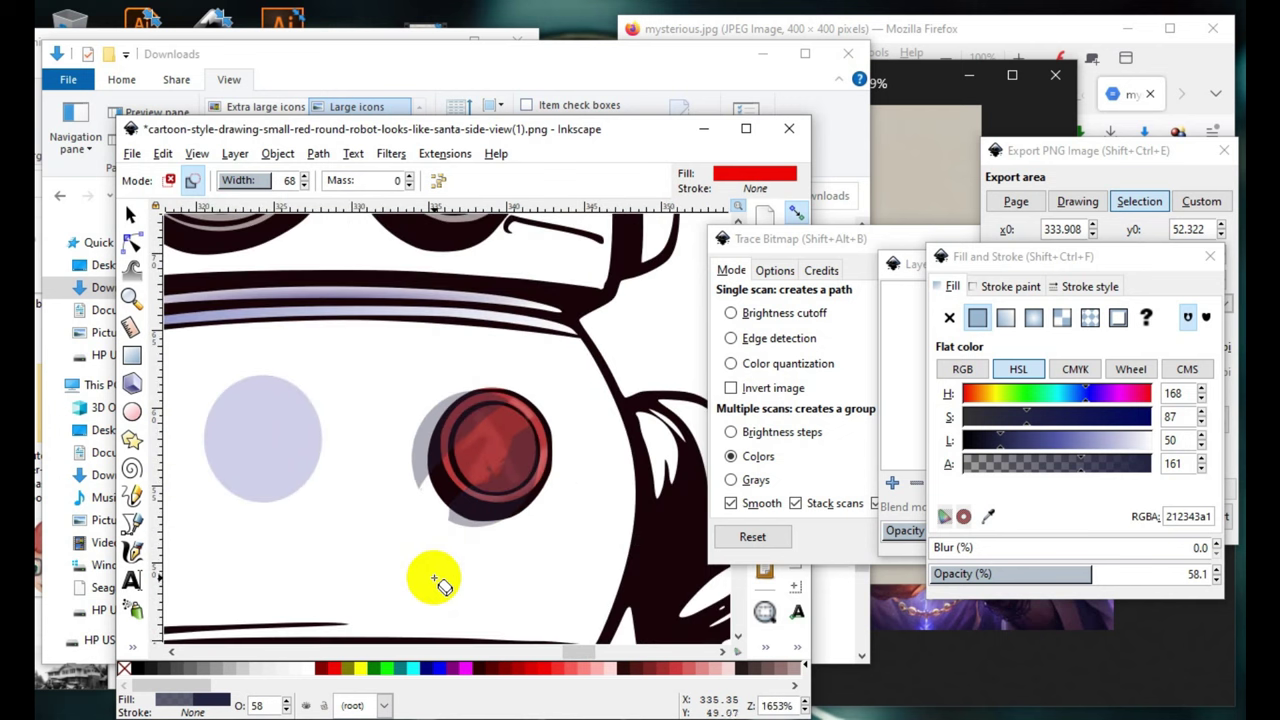
scroll(571, 500, "down", 1)
scroll(480, 460, "down", 1)
scroll(450, 525, "up", 2)
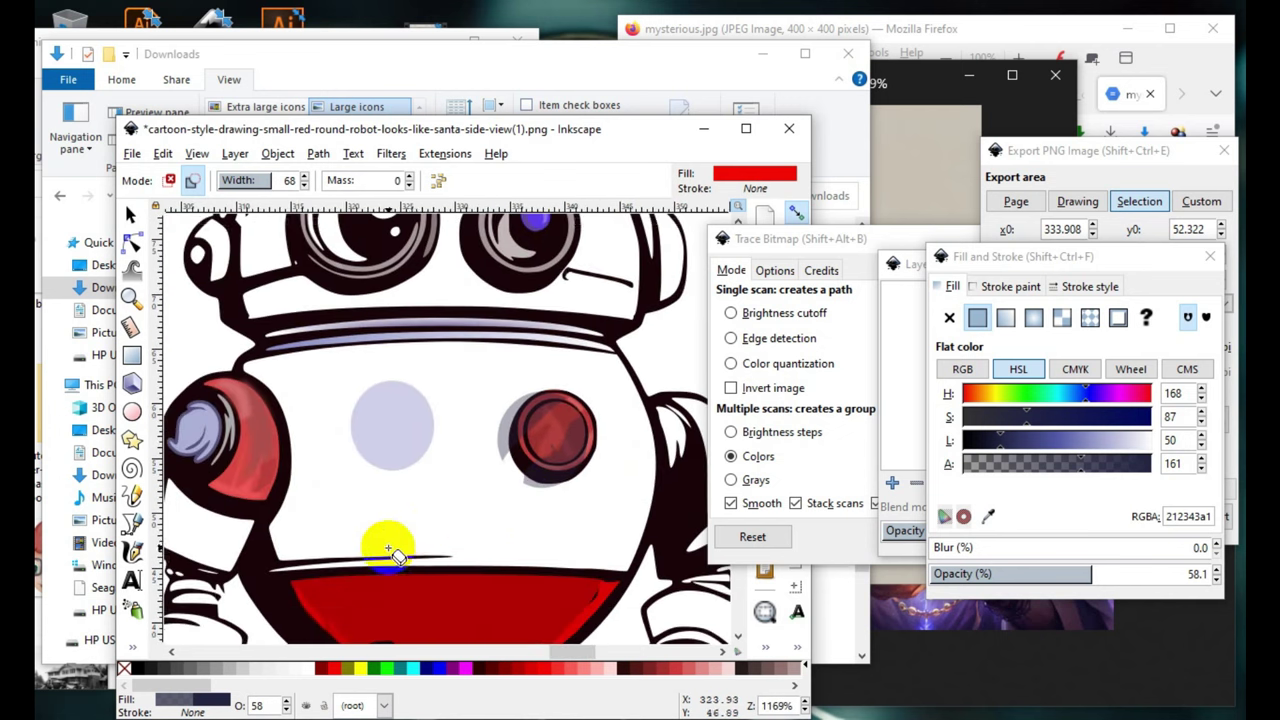
scroll(450, 495, "down", 1)
scroll(580, 510, "up", 3)
scroll(635, 555, "up", 2)
scroll(560, 480, "down", 3)
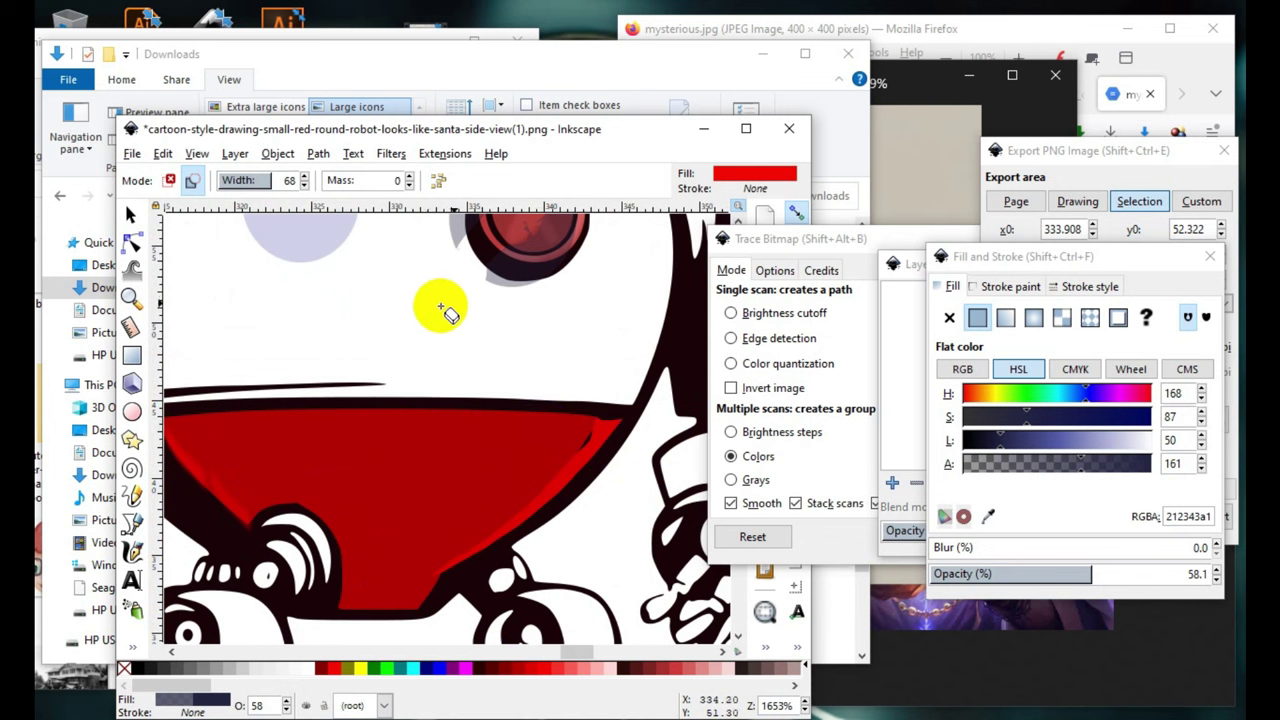
scroll(484, 428, "up", 3)
scroll(482, 420, "down", 4)
scroll(465, 450, "up", 3)
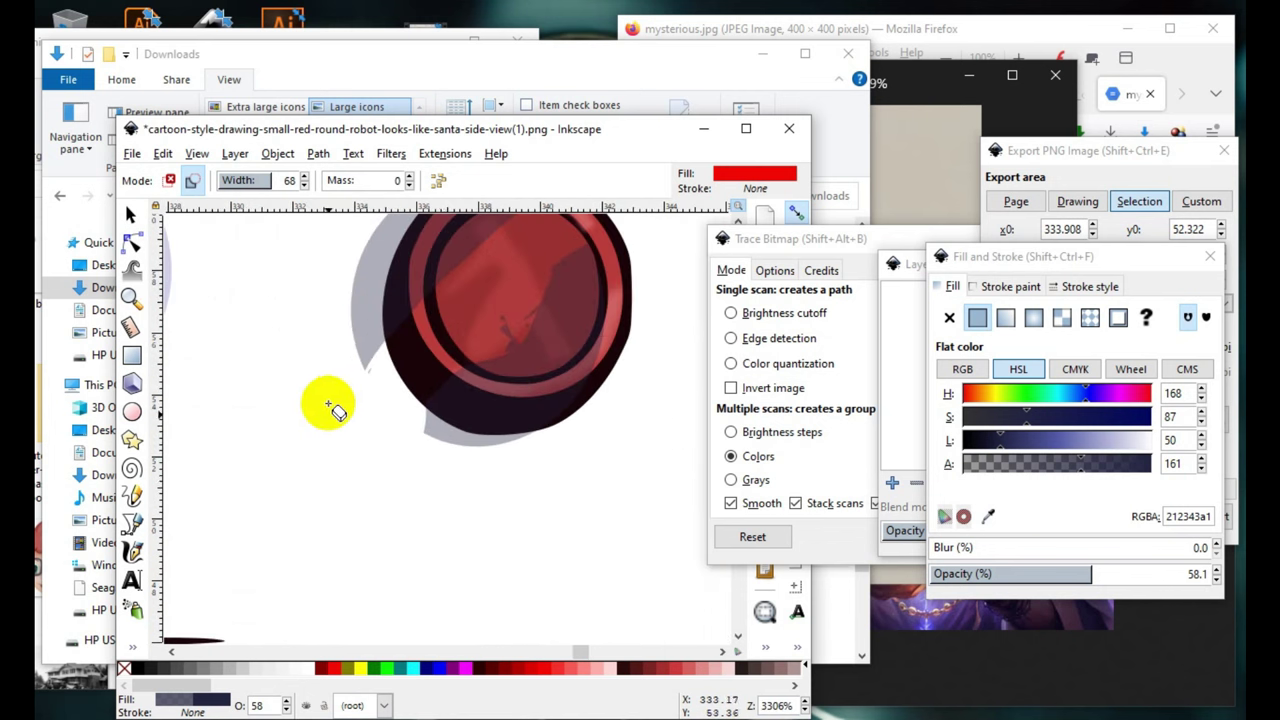
scroll(540, 500, "down", 3)
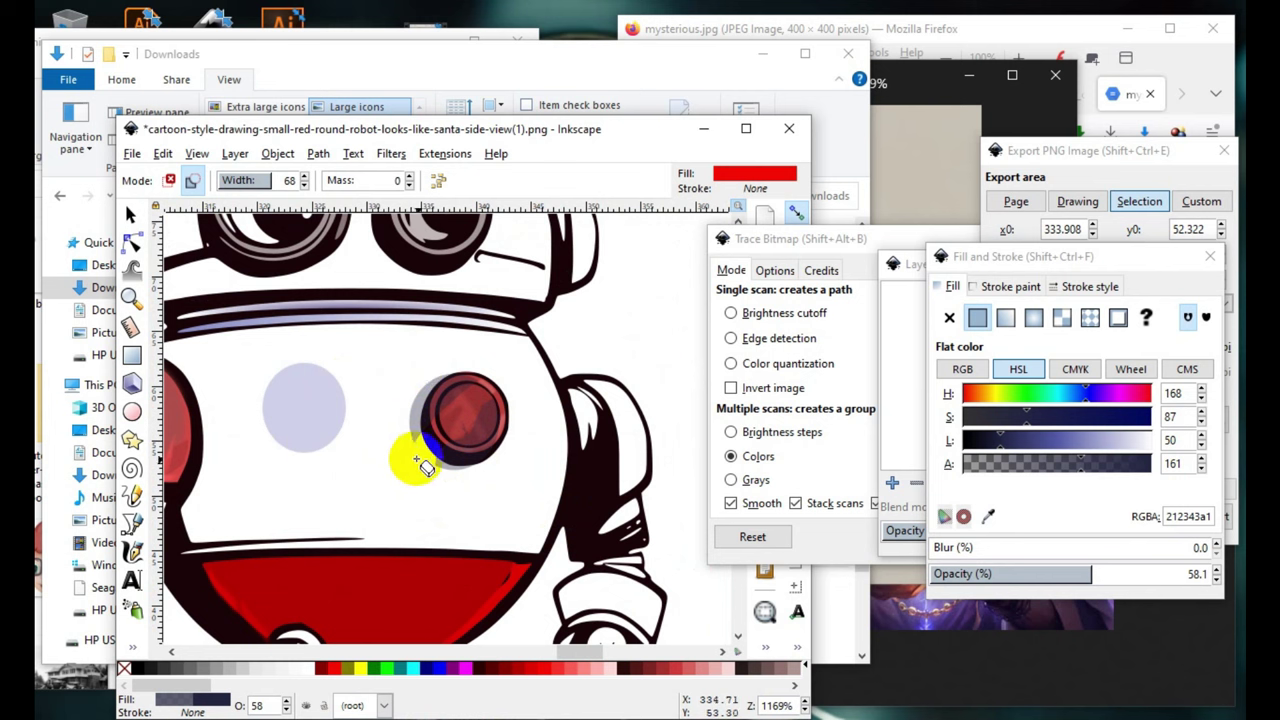
scroll(466, 455, "up", 3)
left_click_drag(414, 330, 515, 478)
scroll(471, 330, "down", 2)
scroll(540, 420, "up", 2)
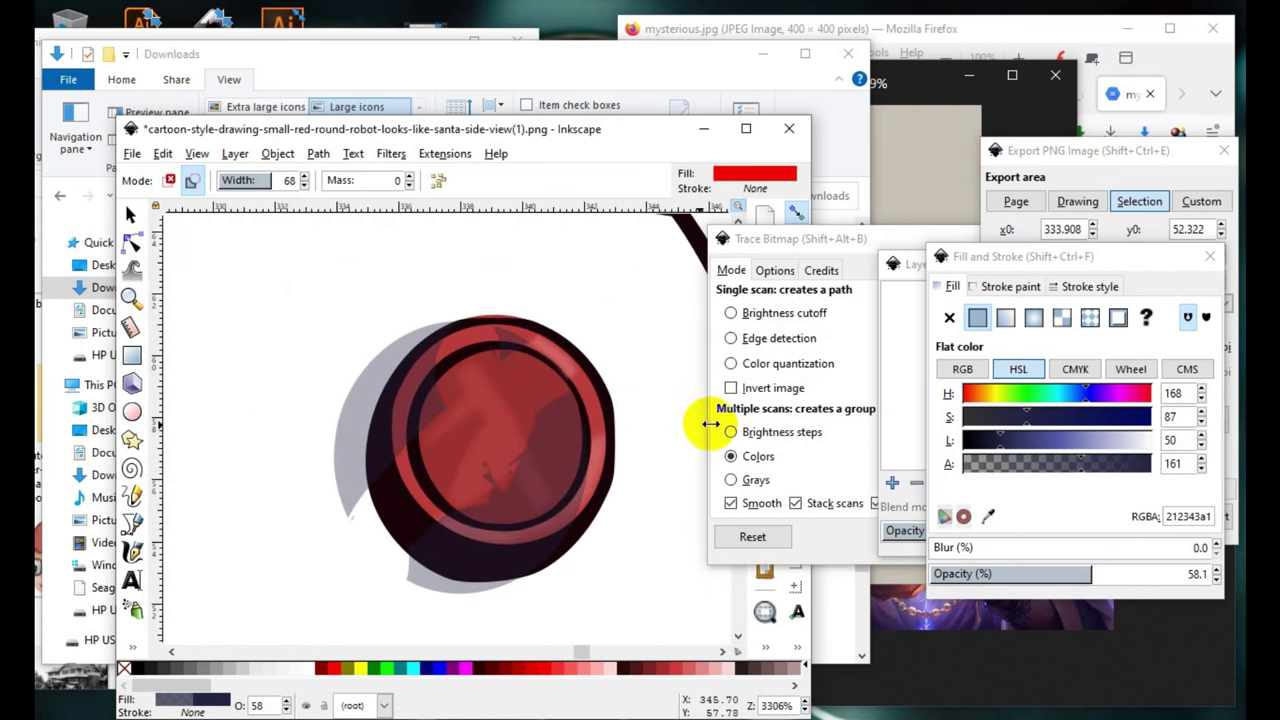
scroll(483, 487, "up", 2)
mouse_move(380, 440)
left_mouse_down()
mouse_move(343, 486)
mouse_move(404, 305)
left_mouse_up()
scroll(420, 400, "down", 4)
scroll(370, 576, "up", 3)
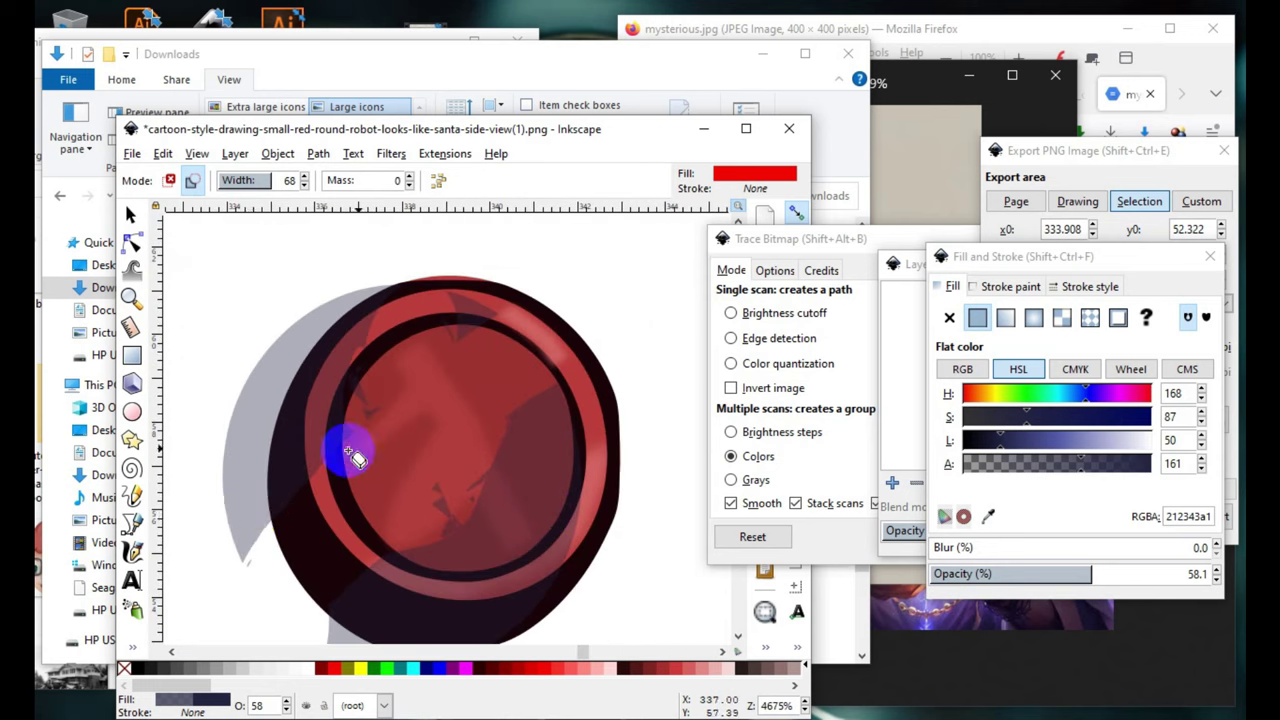
scroll(400, 557, "down", 4)
scroll(400, 528, "up", 4)
scroll(410, 455, "down", 2)
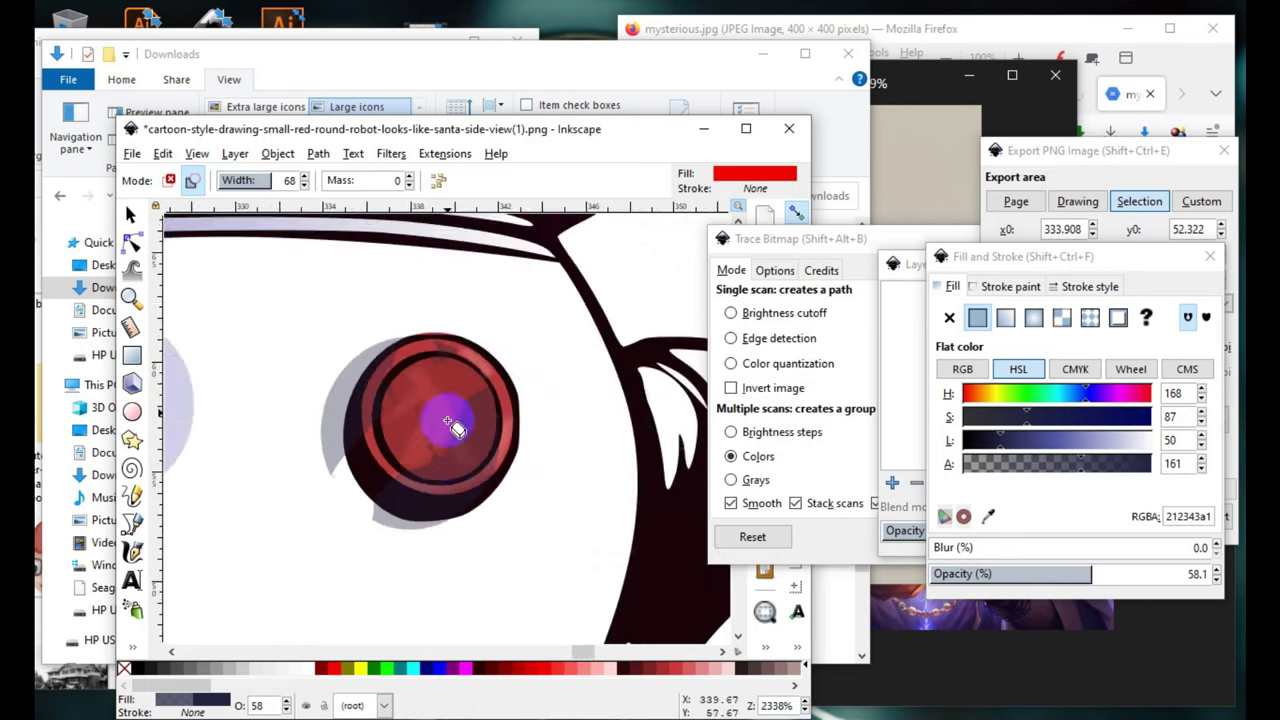
scroll(578, 607, "up", 2)
scroll(440, 550, "down", 1)
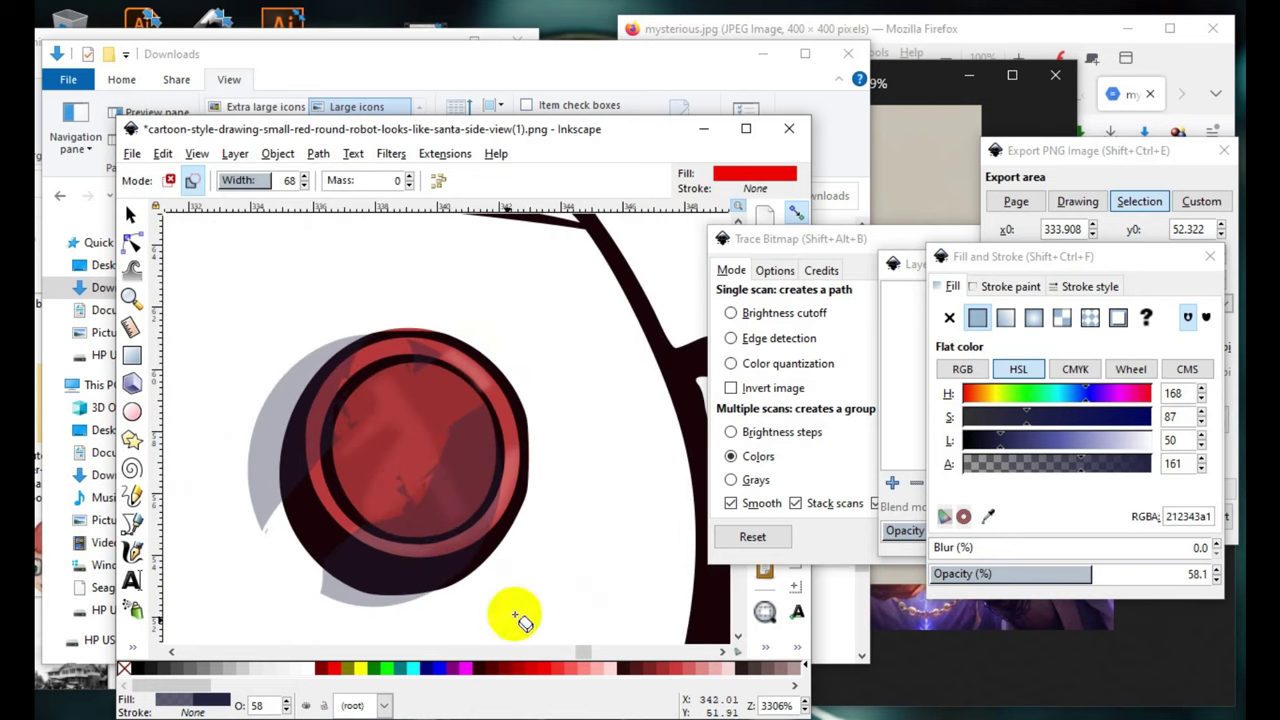
- Finish erasing the eye's right edge and try the Calligraphy tool
left_click(540, 470)
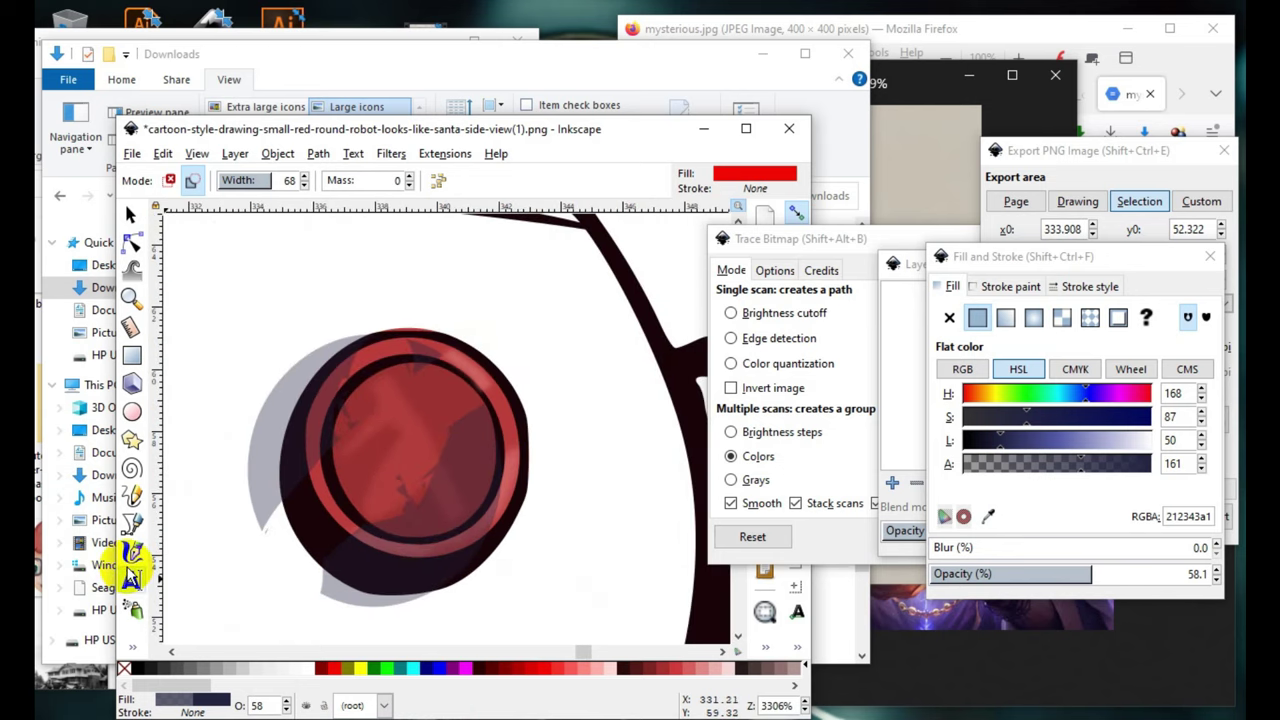
left_click(133, 552)
scroll(480, 485, "up", 2)
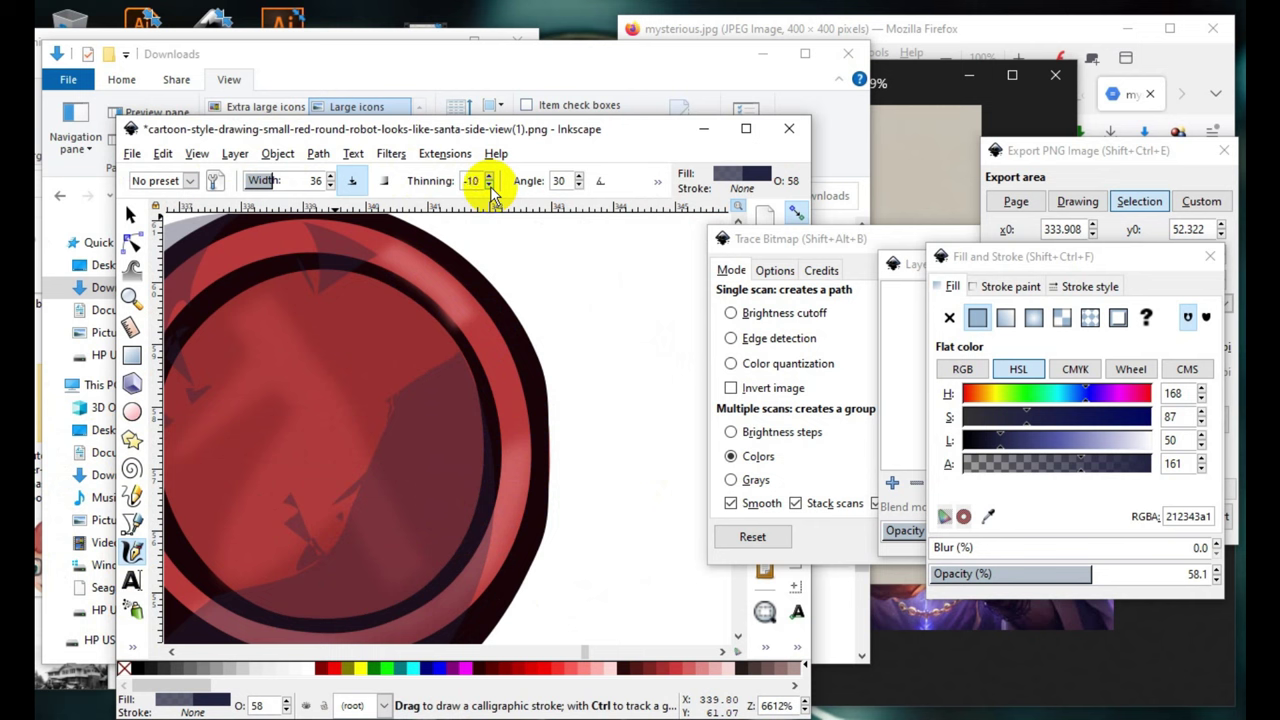
scroll(366, 423, "down", 6)
- Show the nodes of the traced outline around the robot's lower body and legs
key("n")
left_click(366, 440)
left_click(390, 487)
scroll(300, 500, "up", 5)
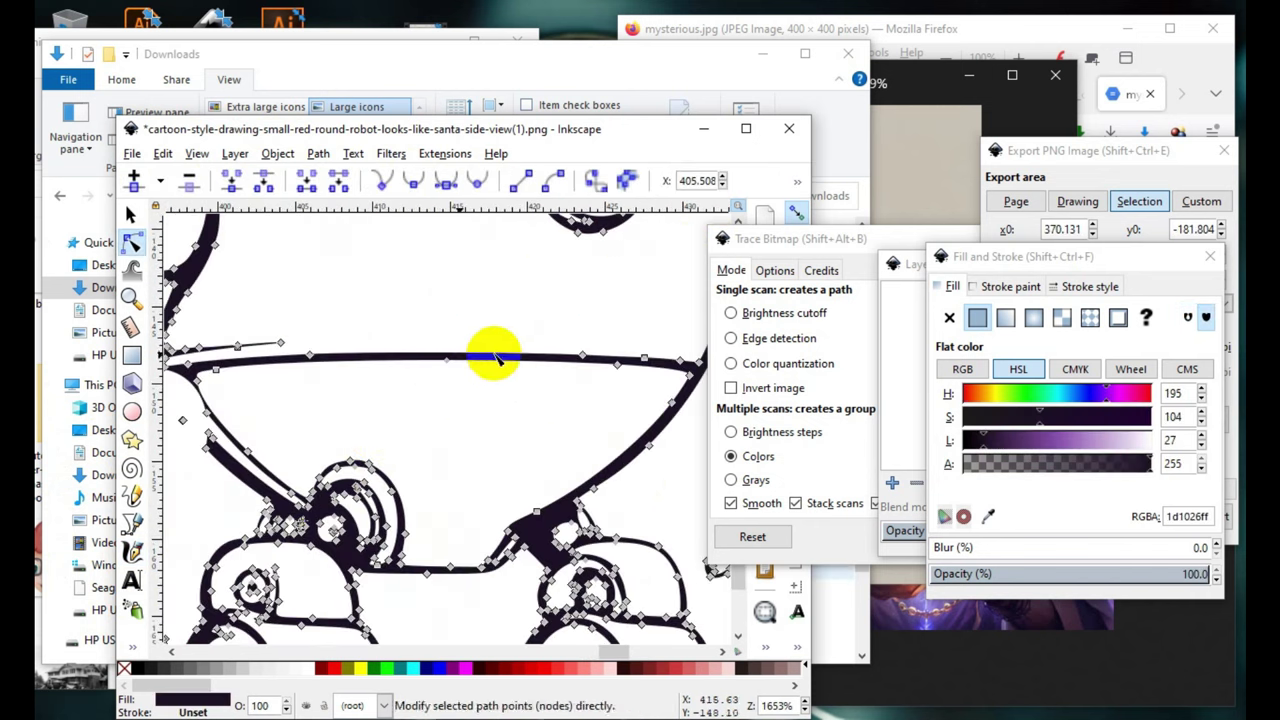
scroll(470, 450, "down", 5)
scroll(474, 540, "up", 3)
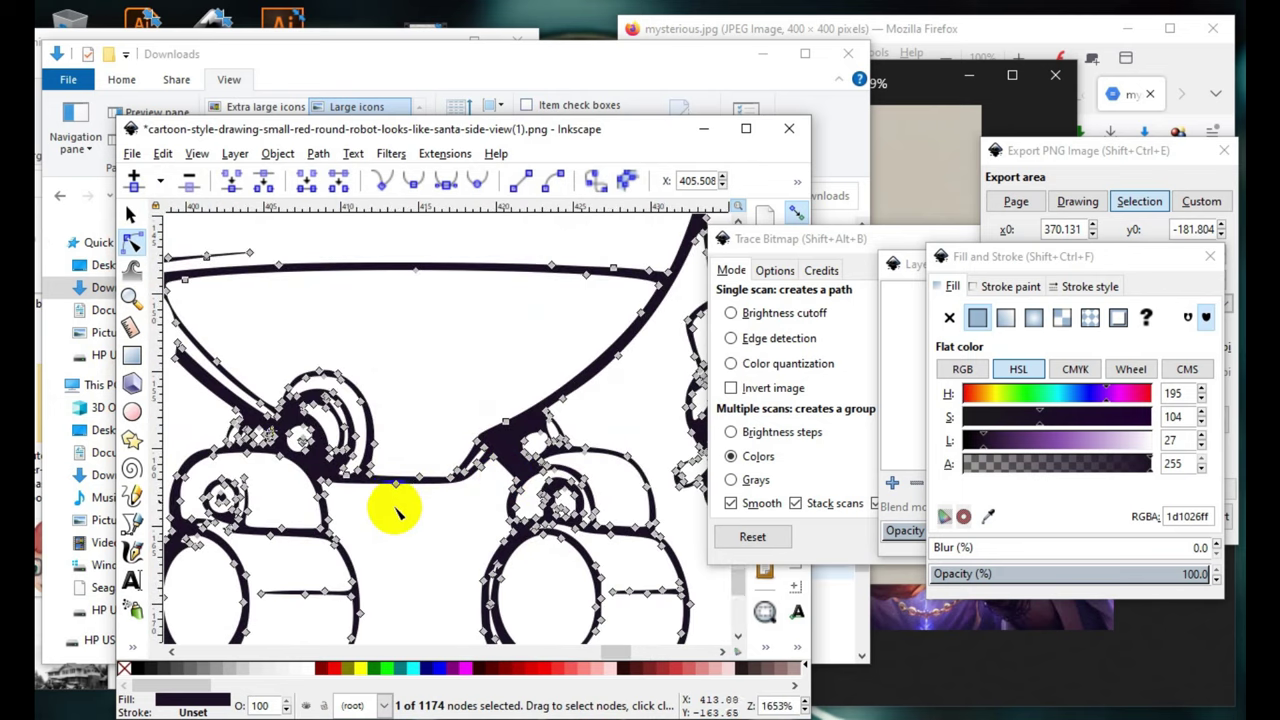
mouse_move(100, 520)
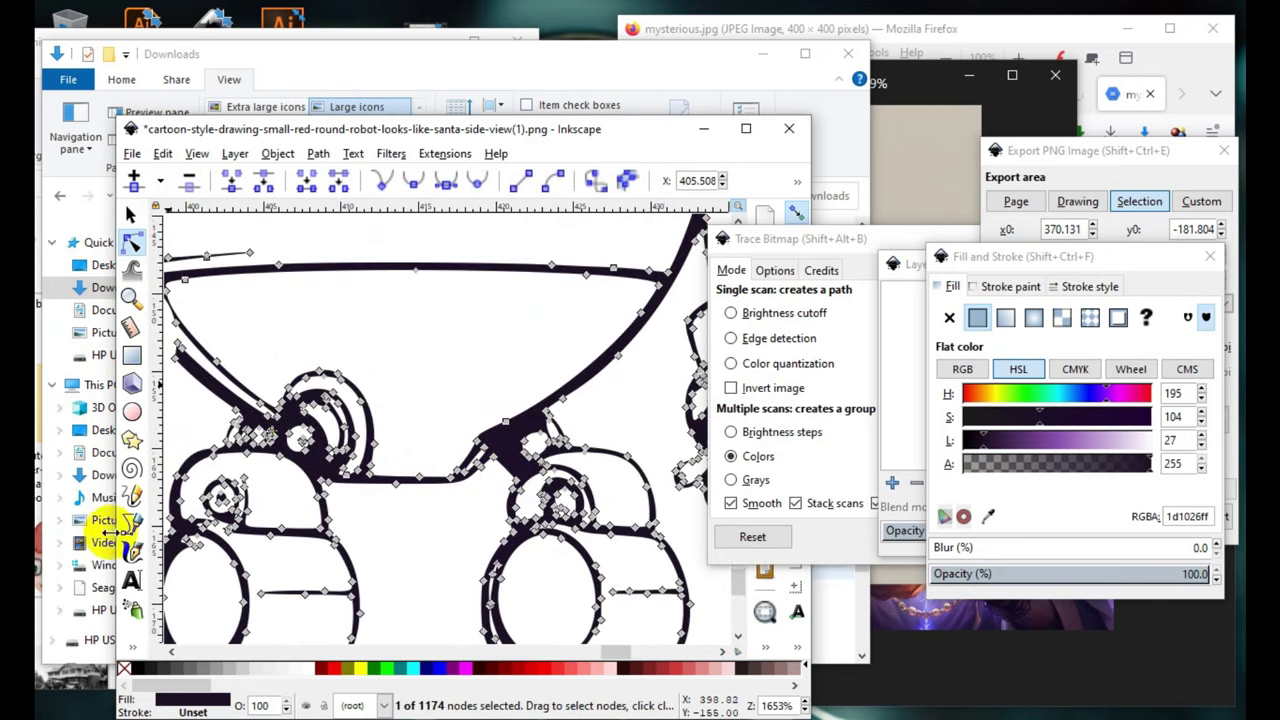
left_click(133, 648)
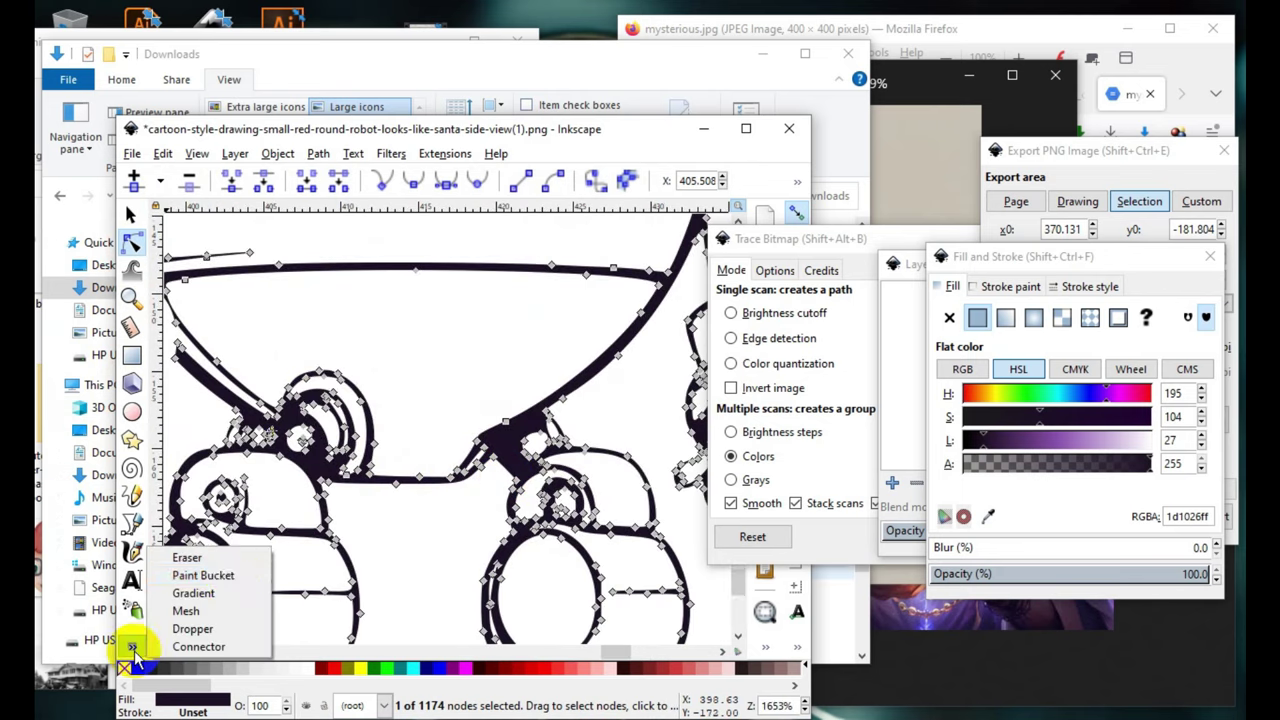
- Erase between the robot's legs, then undo when the whole drawing vanishes
left_click(203, 553)
left_click_drag(422, 384, 408, 560)
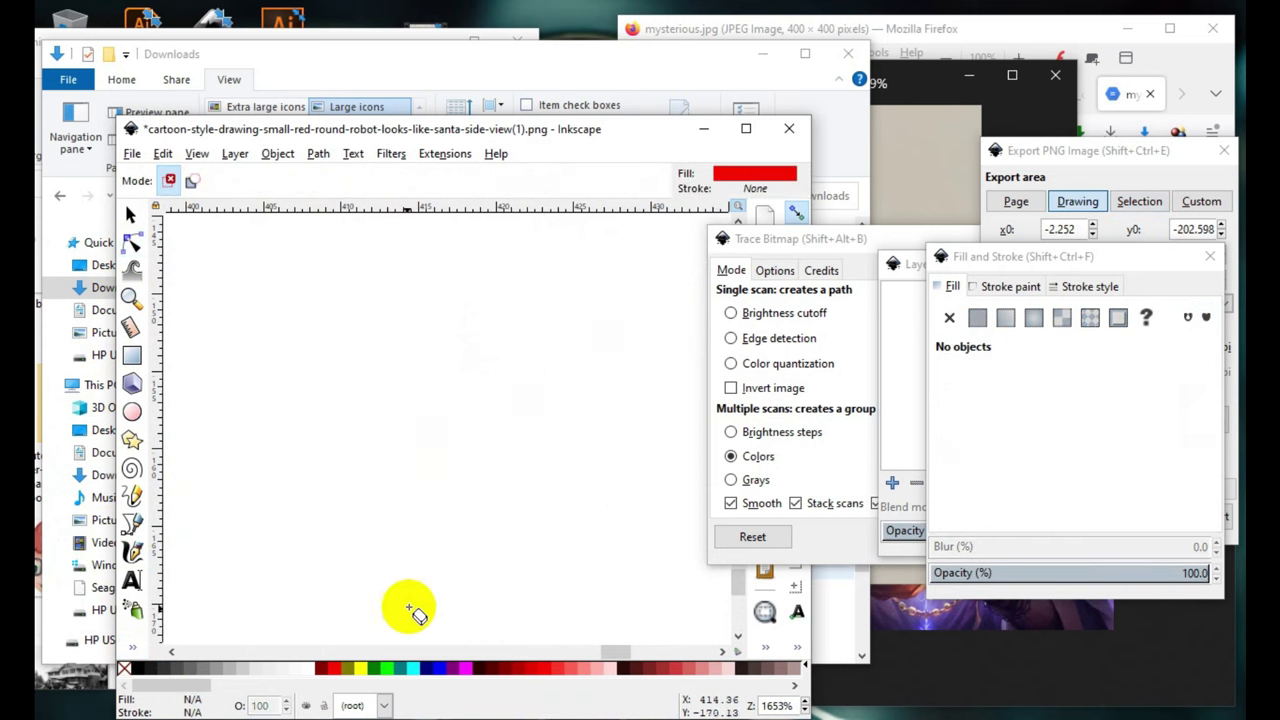
left_click(162, 153)
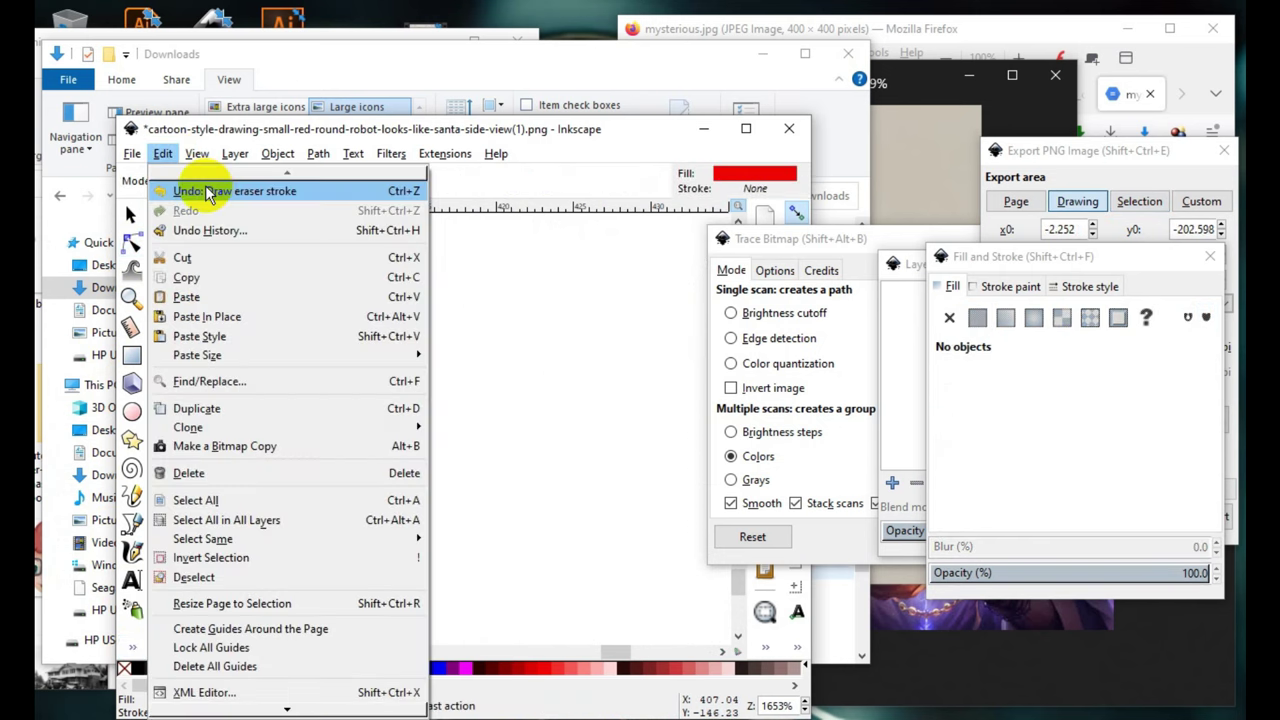
left_click(185, 191)
- In Eraser cut mode, cut the outline between the legs and a stray line near the left leg
left_click(191, 183)
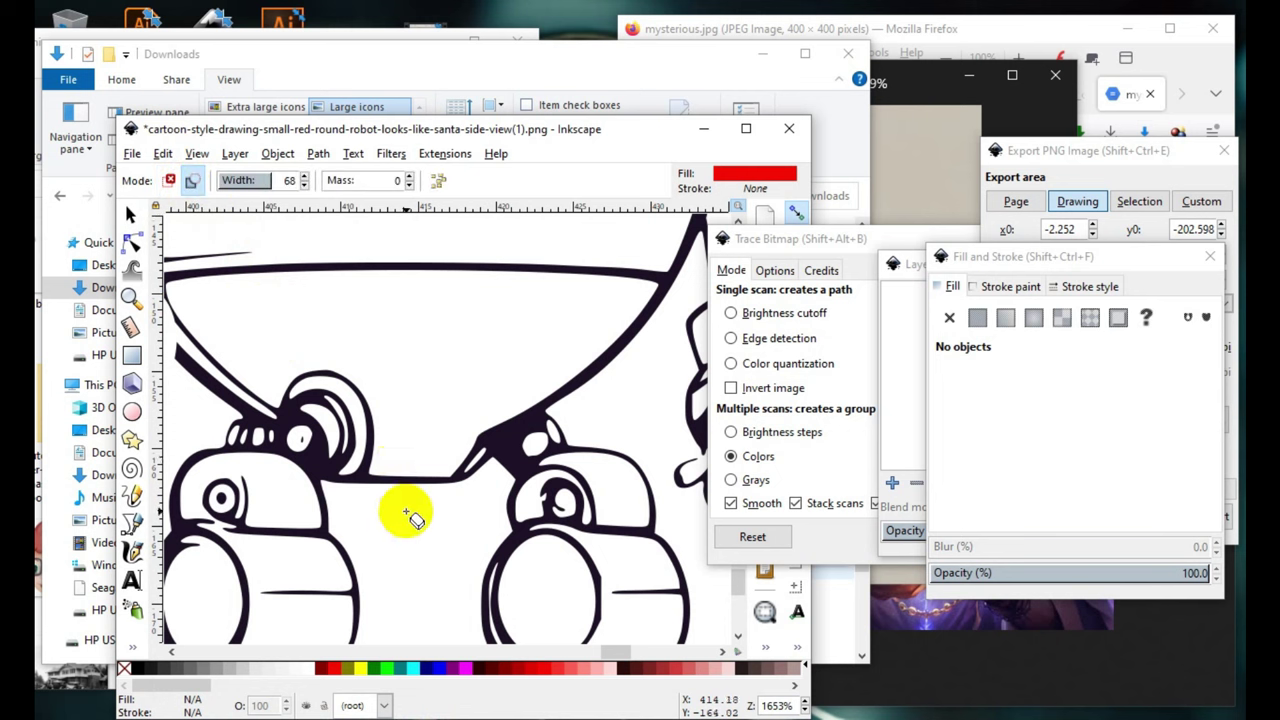
left_click_drag(425, 318, 420, 588)
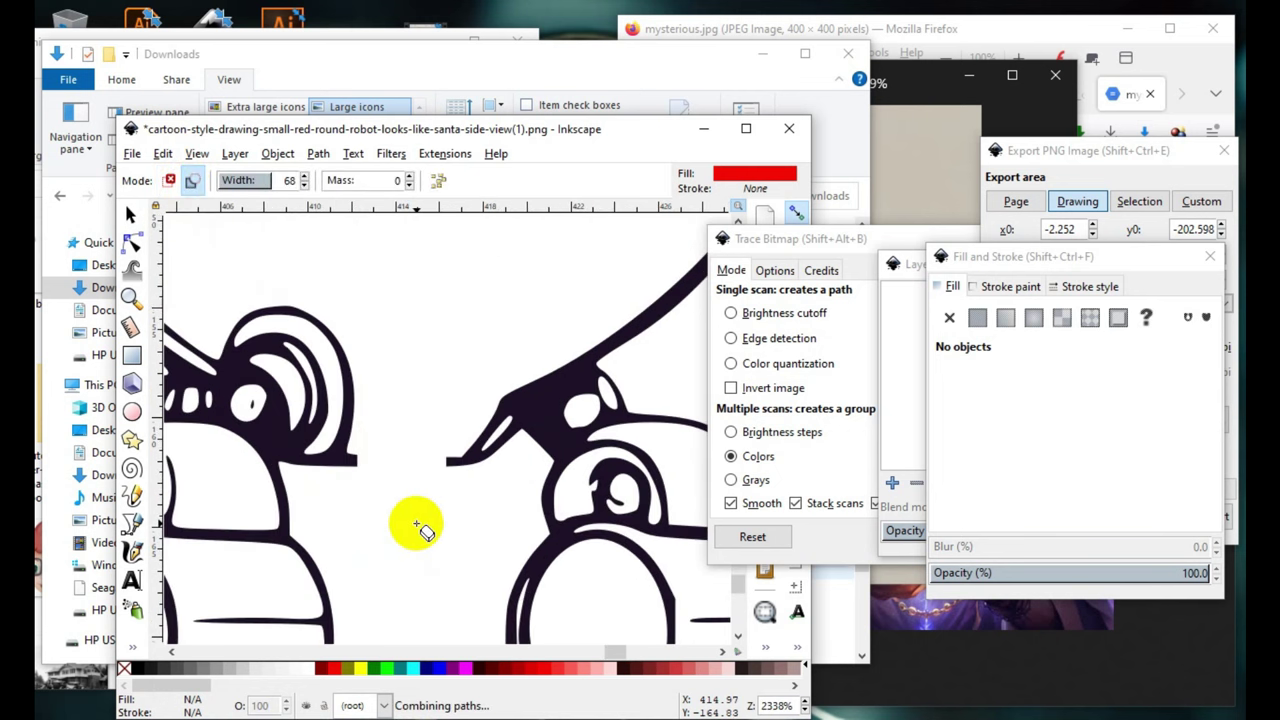
scroll(410, 540, "down", 3)
scroll(426, 504, "up", 2)
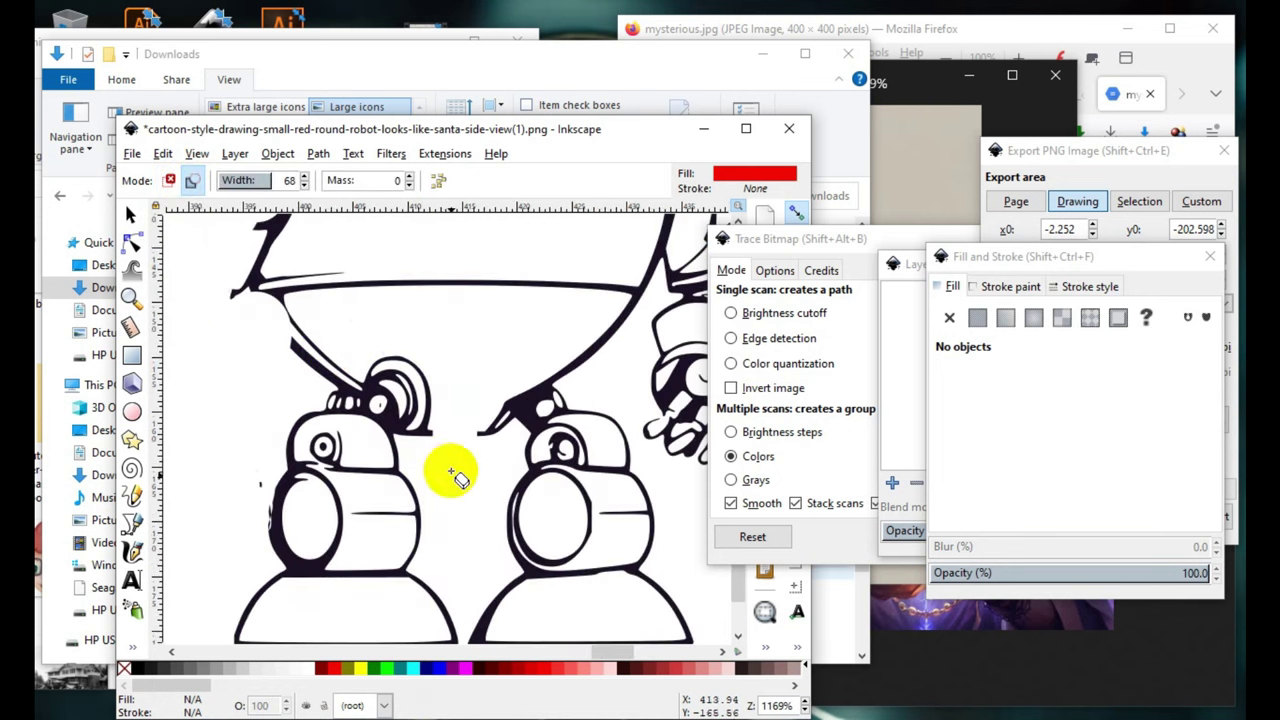
left_click_drag(365, 335, 186, 351)
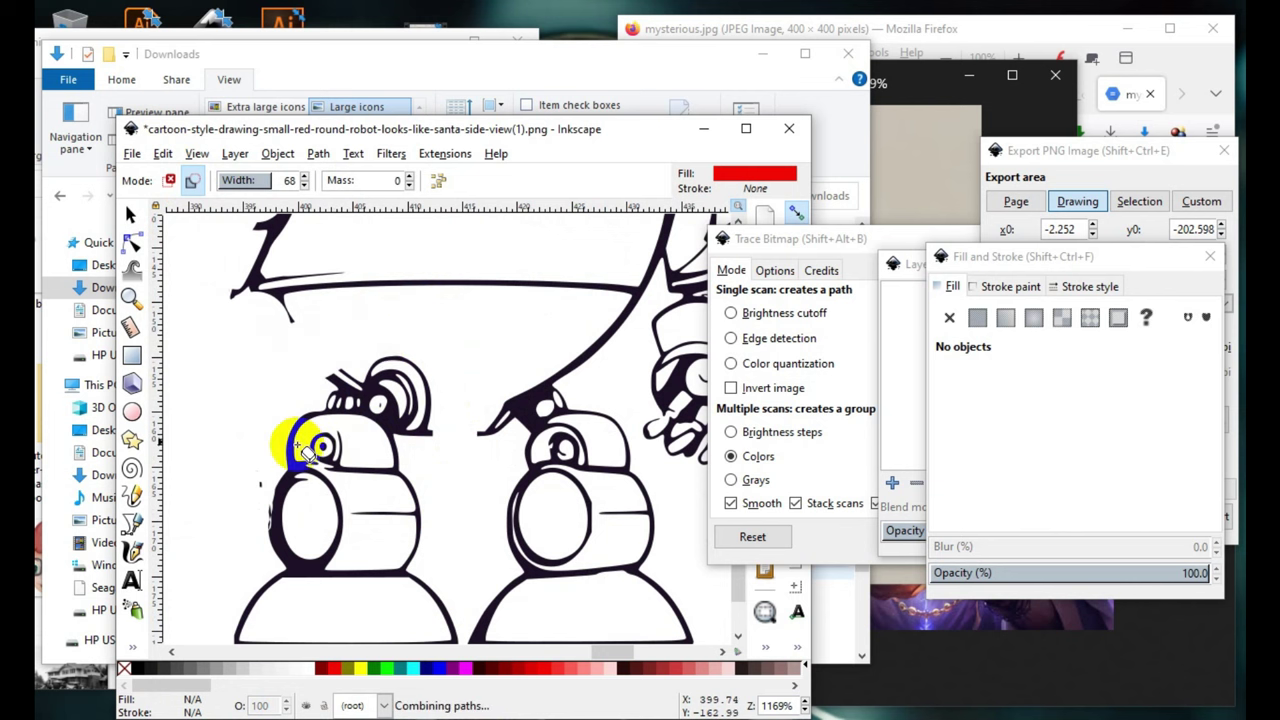
scroll(390, 462, "up", 2)
scroll(430, 460, "down", 3)
scroll(450, 471, "up", 1)
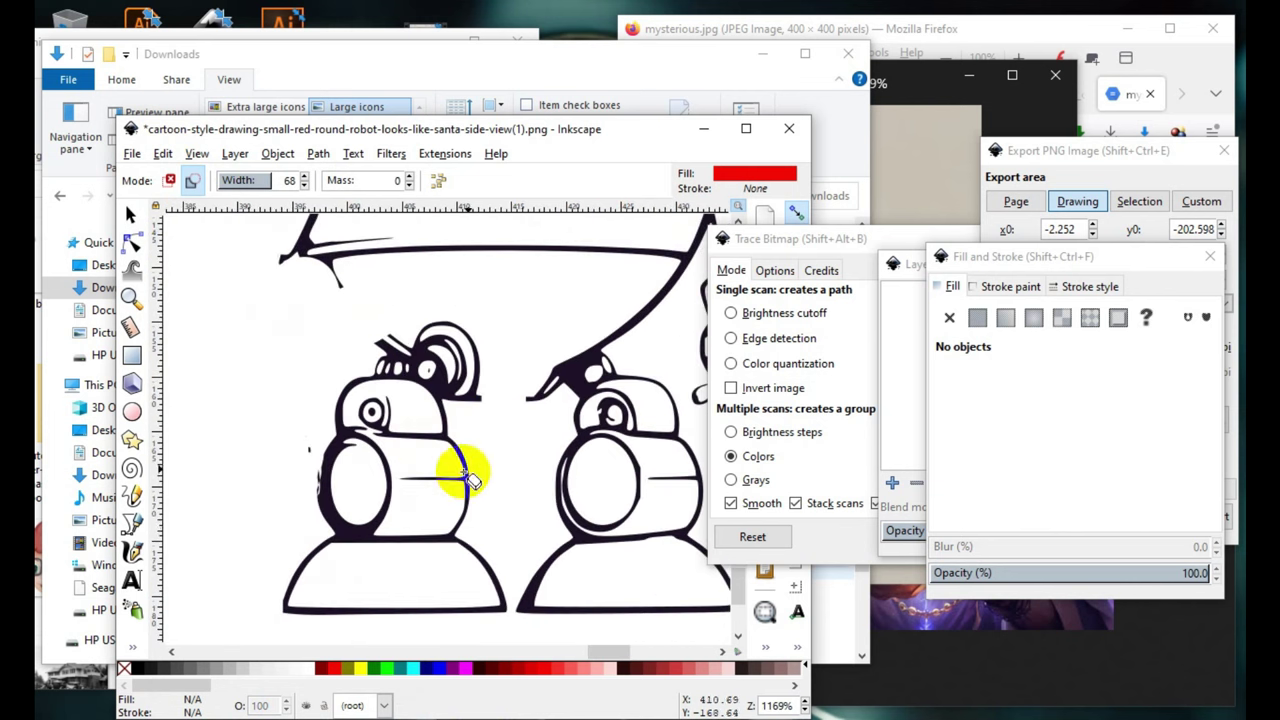
- Fill the left small robot's outline red with the Paint Bucket
left_click(130, 645)
left_click(238, 575)
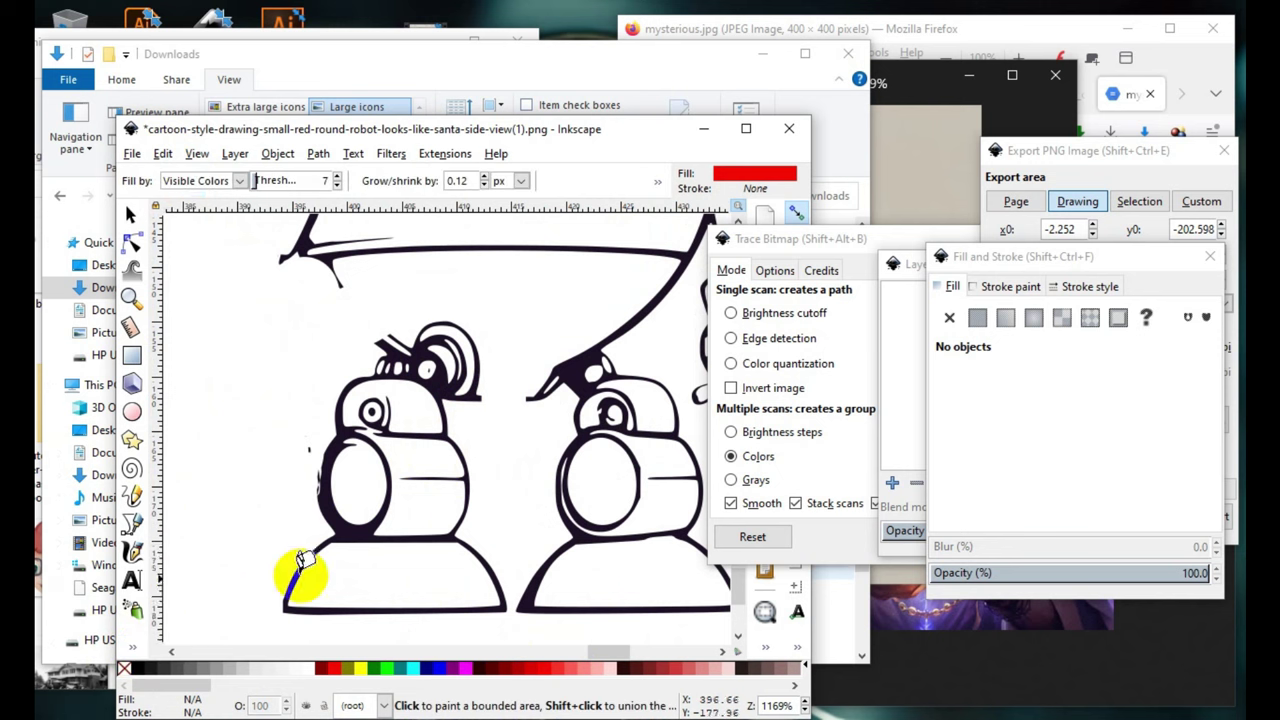
left_click(410, 333)
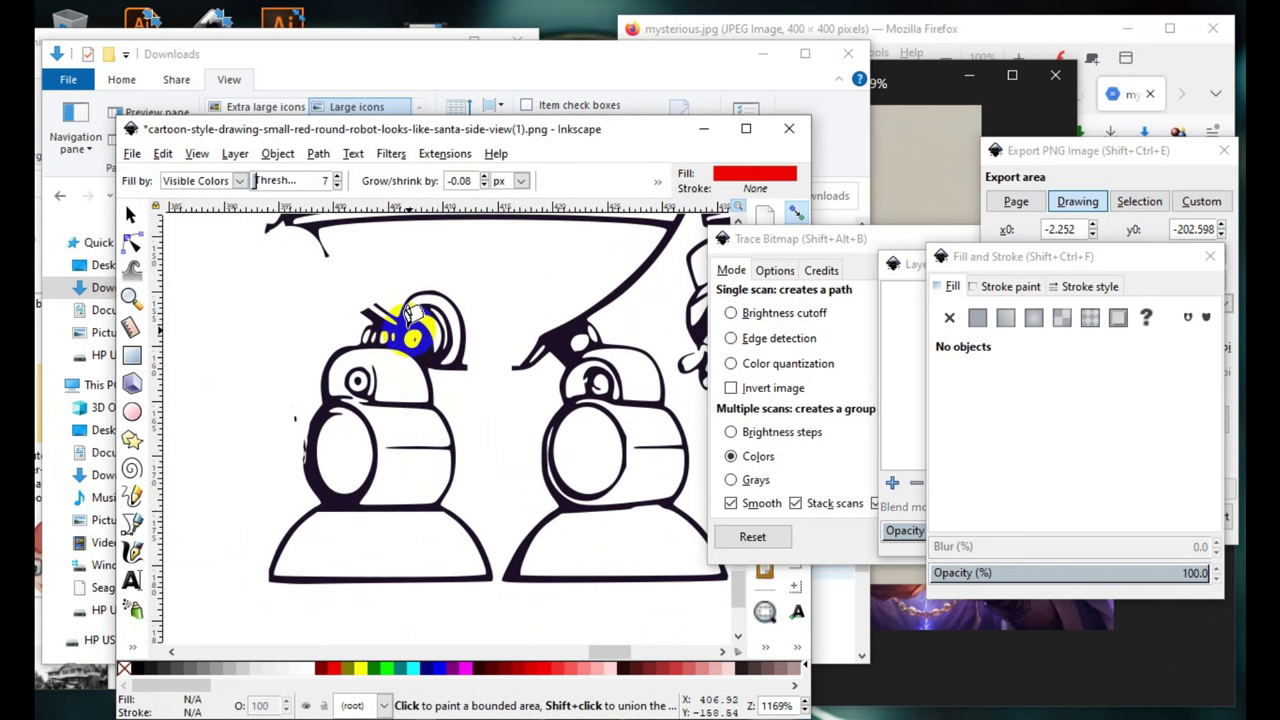
left_click(433, 603)
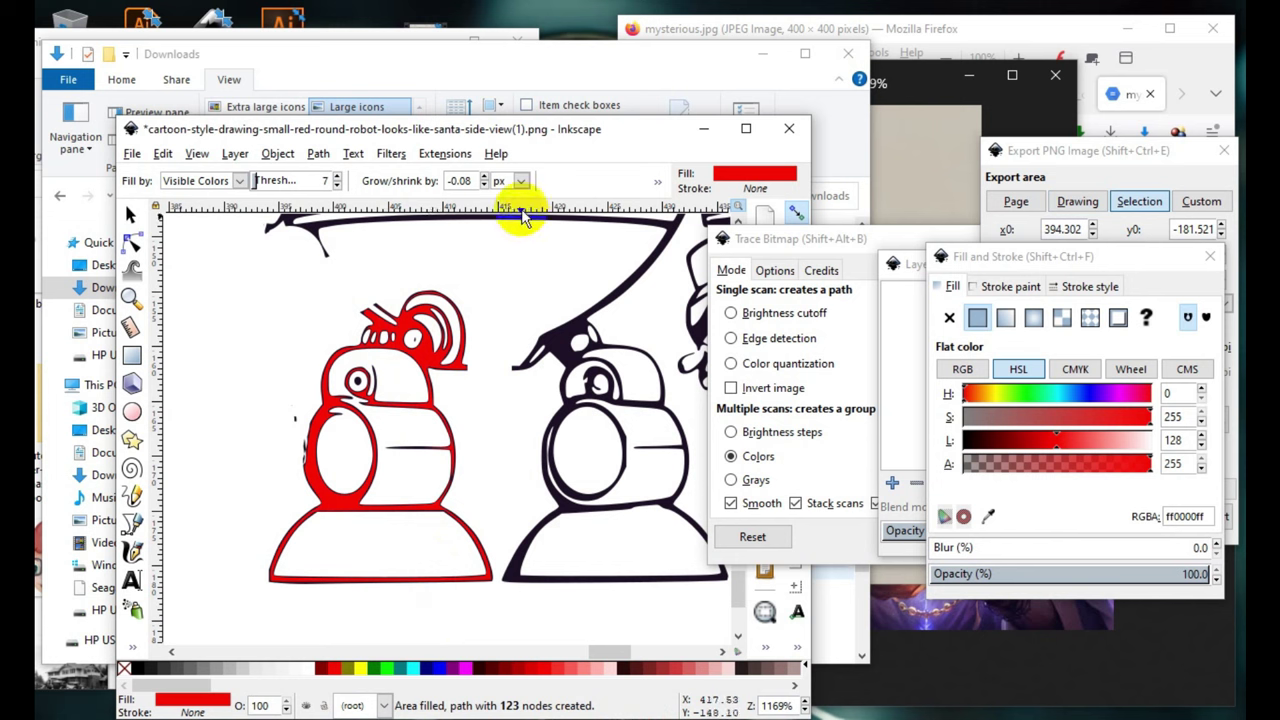
scroll(342, 435, "down", 1)
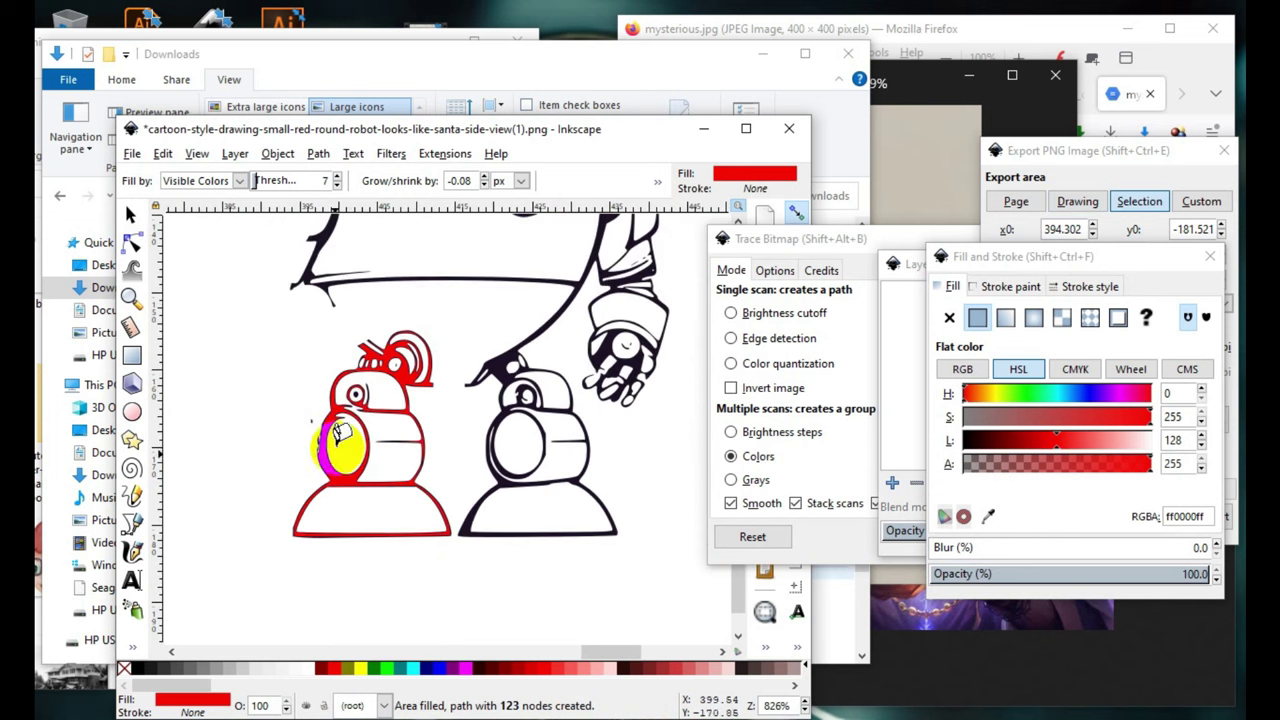
- Move the red robot path to the left of the dark traced robots
left_click(130, 214)
left_click_drag(371, 394, 240, 393)
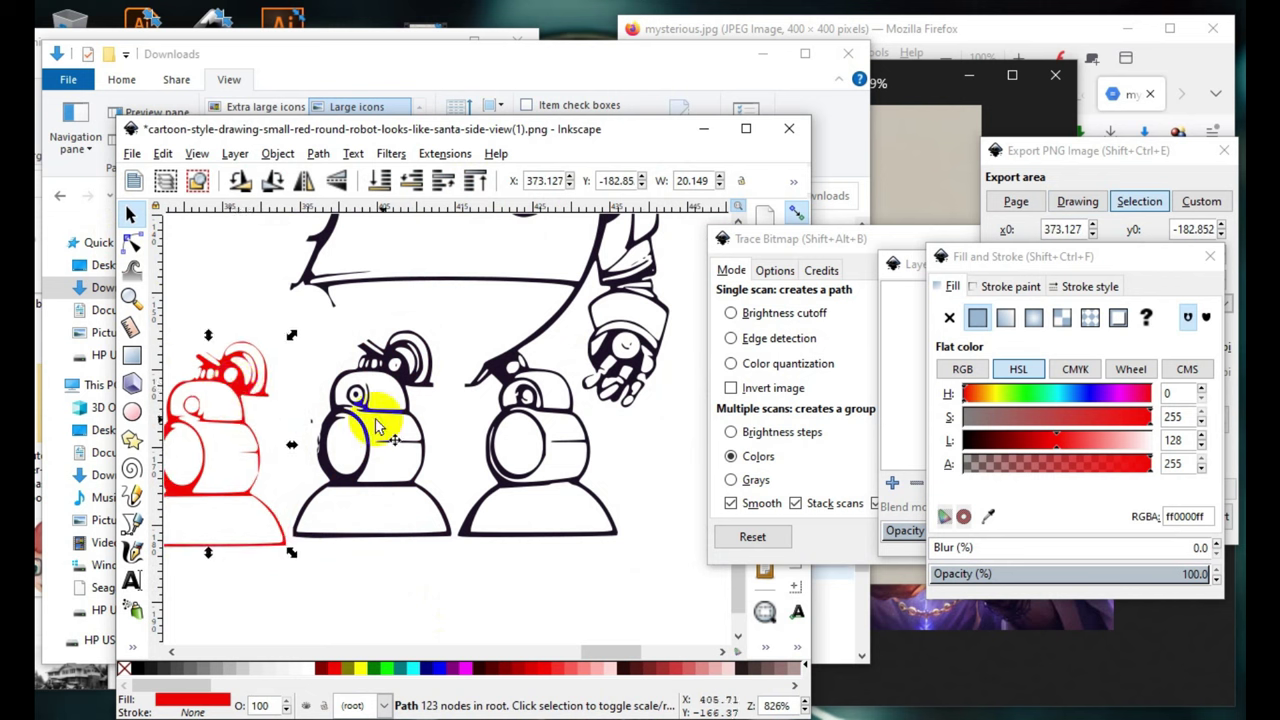
scroll(380, 430, "down", 1)
scroll(263, 434, "up", 1)
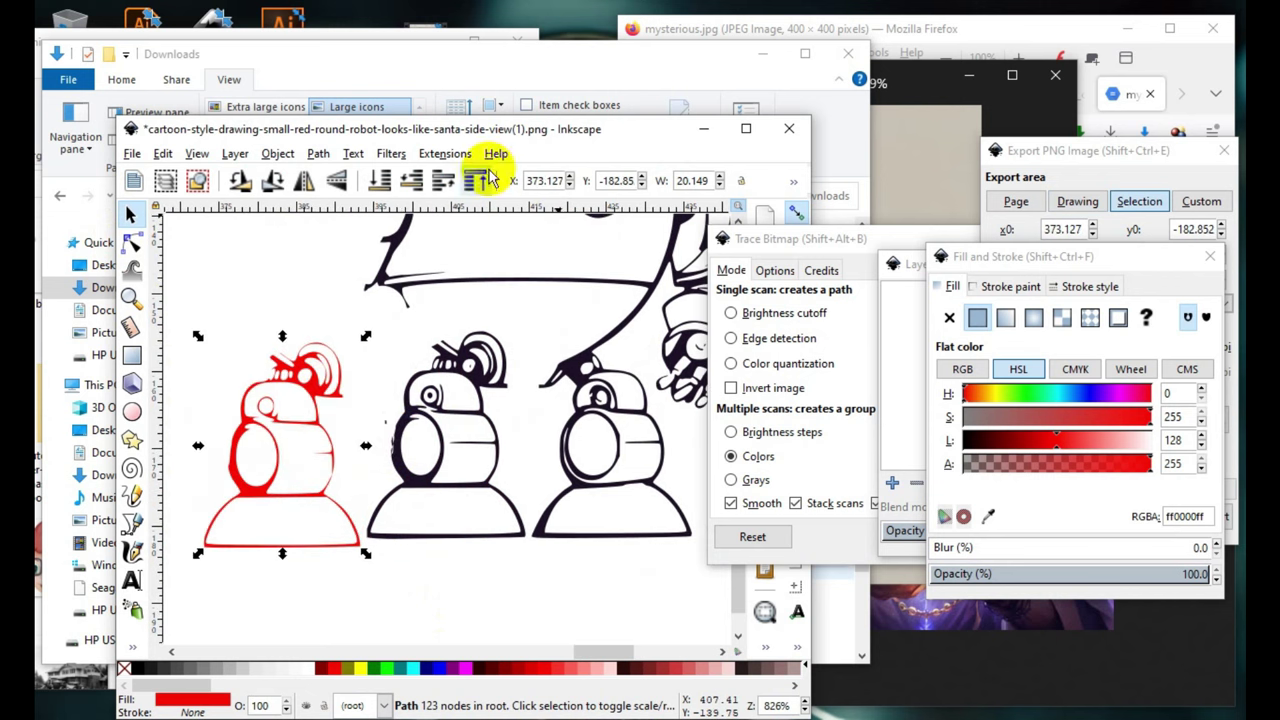
right_click(131, 648)
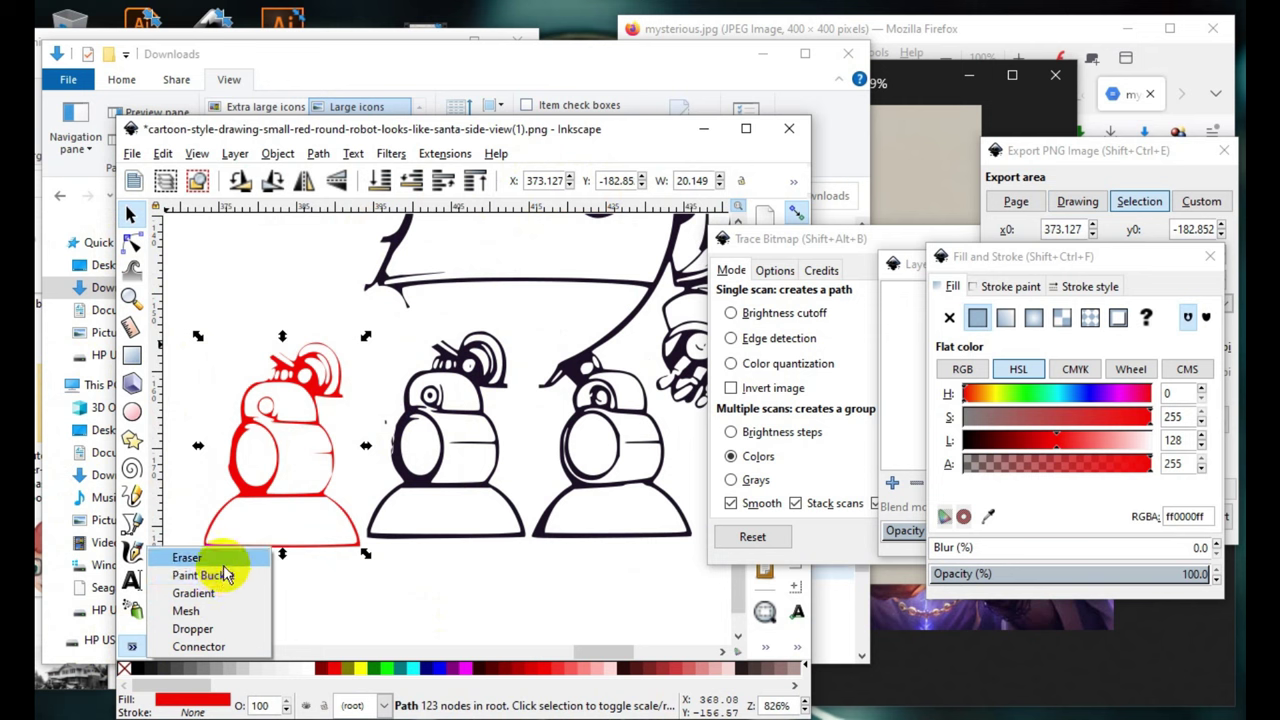
- Fill the middle robot red and place that copy below the first red robot
left_click(218, 572)
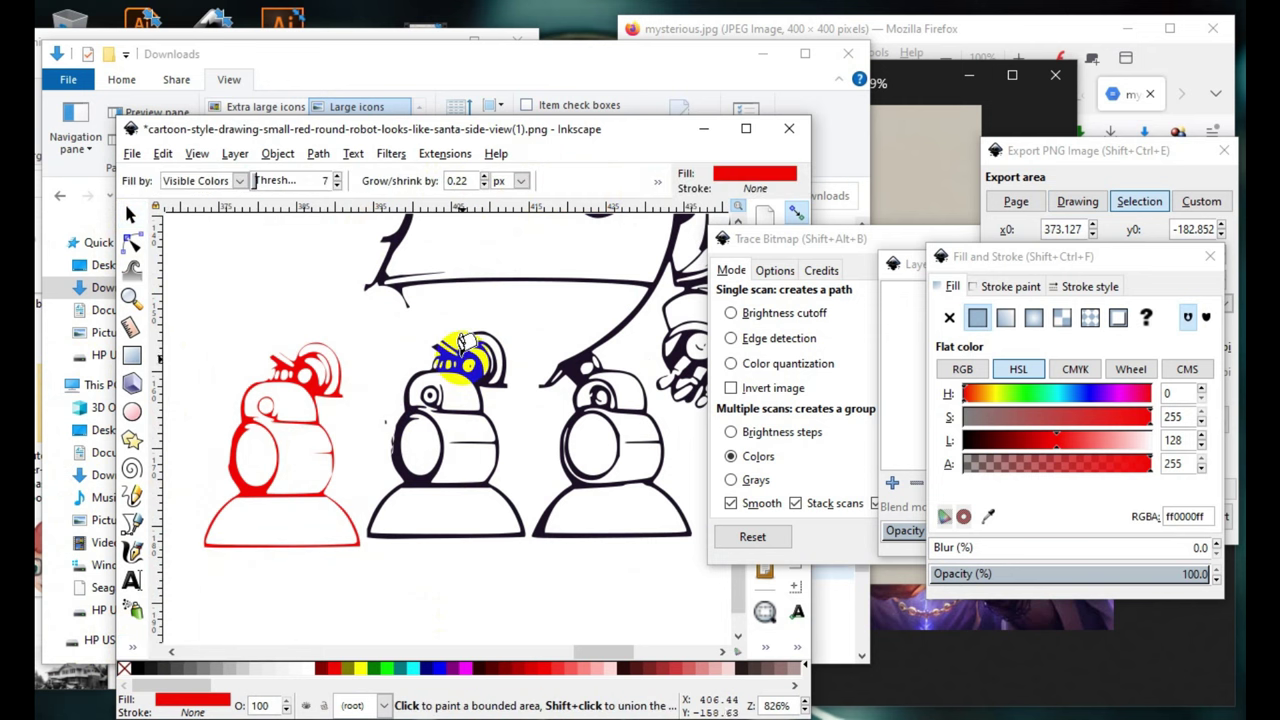
scroll(557, 449, "down", 1)
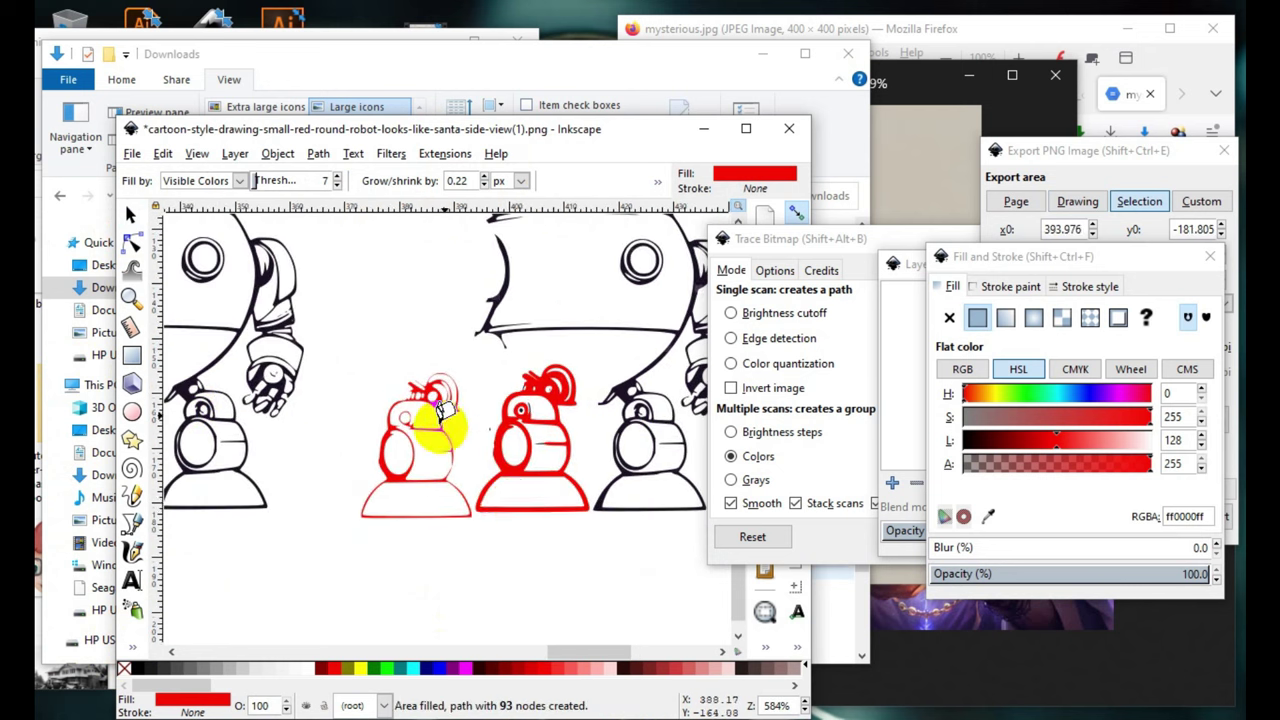
left_click(131, 215)
left_click(486, 416)
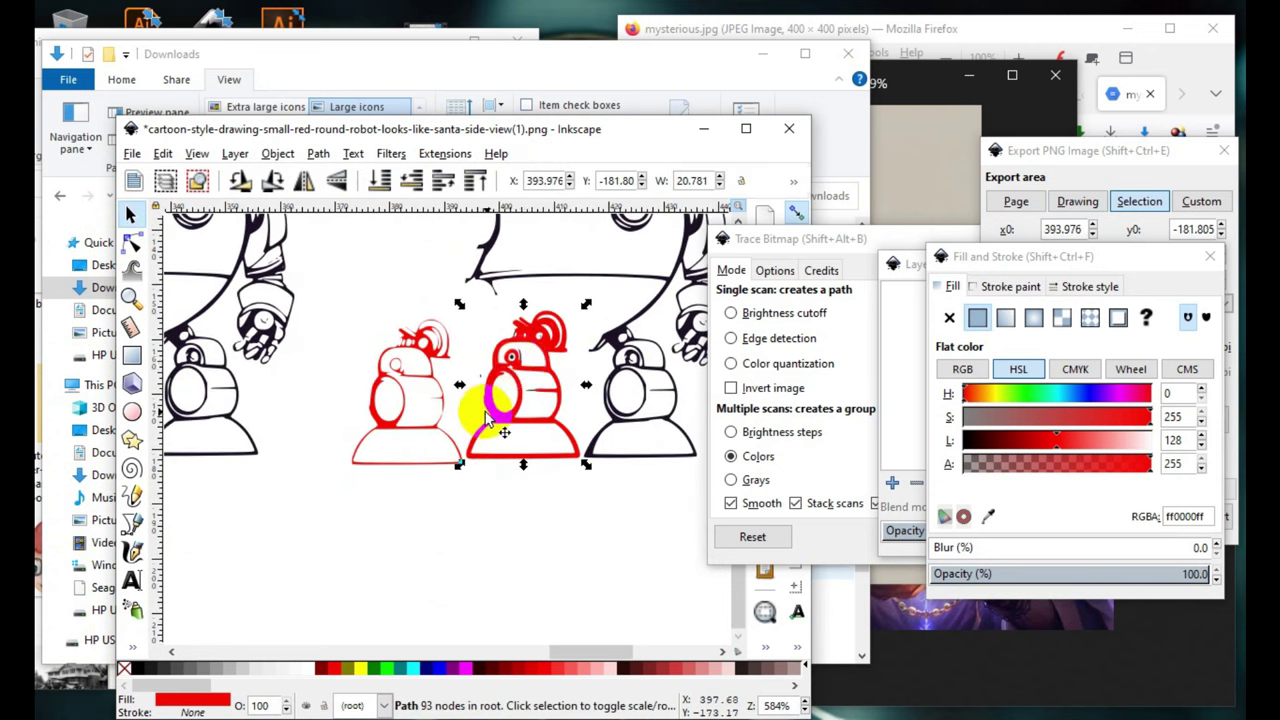
left_click_drag(527, 368, 404, 532)
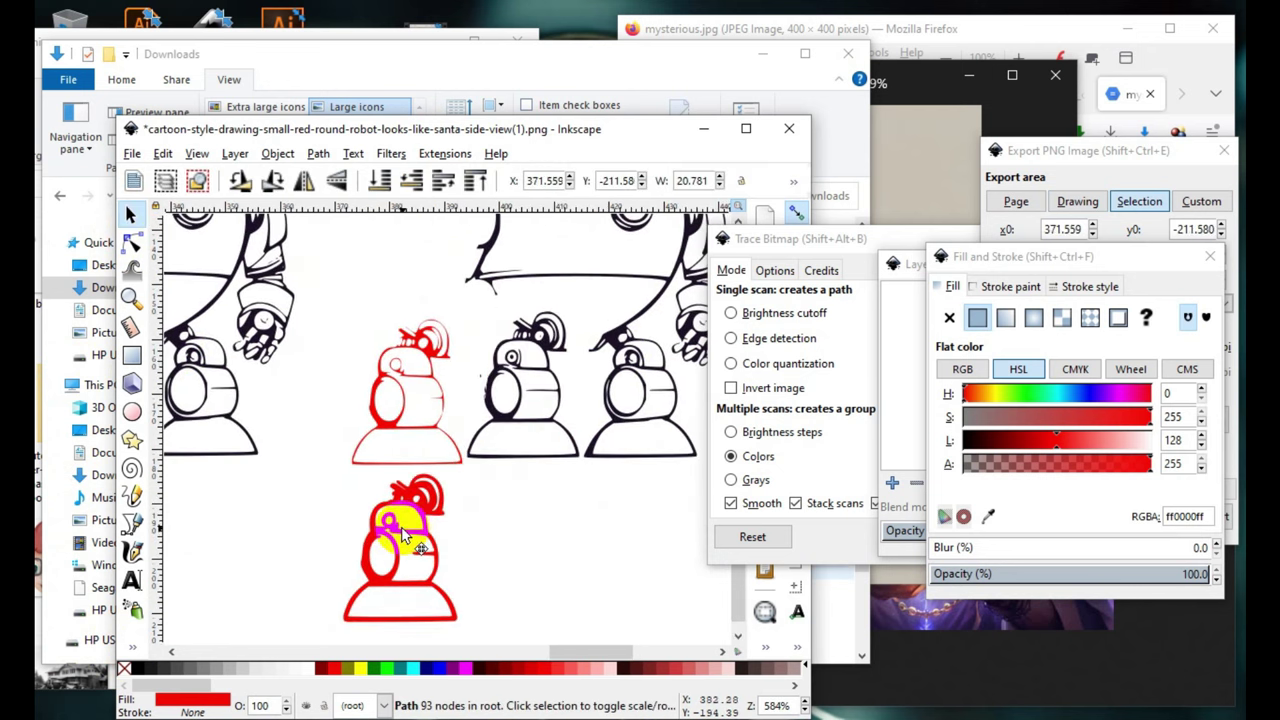
left_click(491, 586)
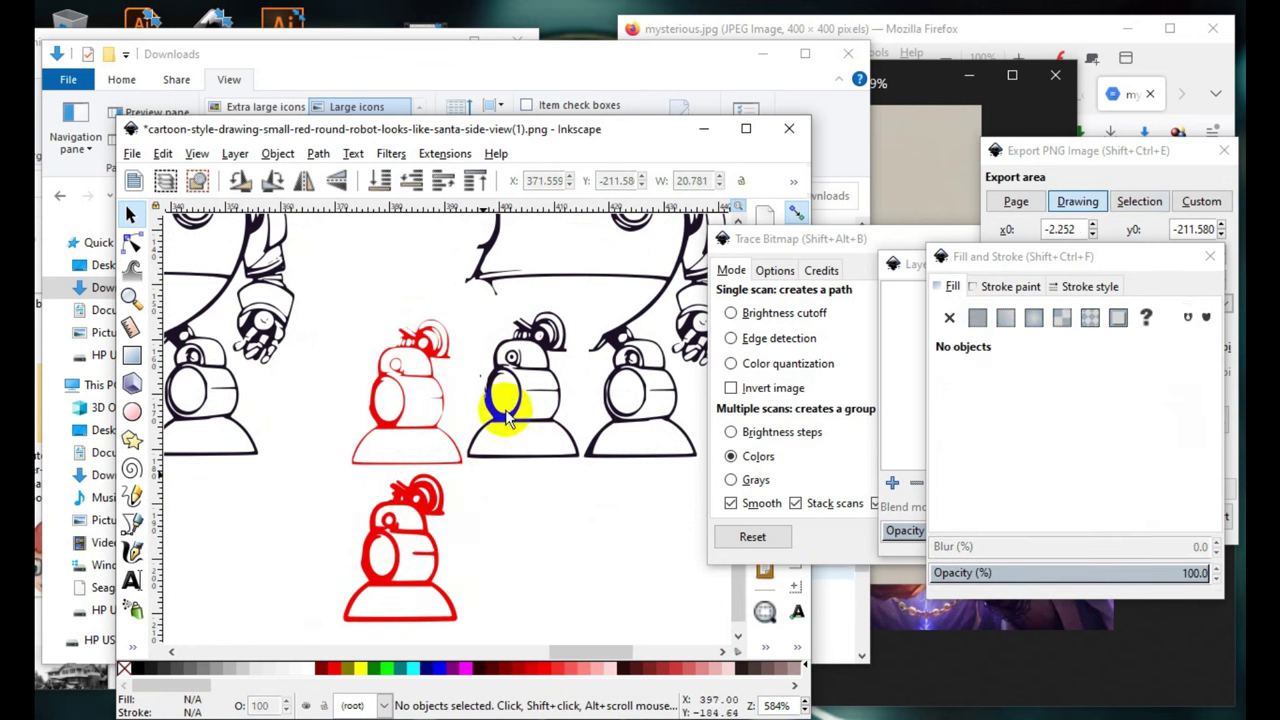
- Select the large traced robot and move it down
scroll(409, 368, "up", 3)
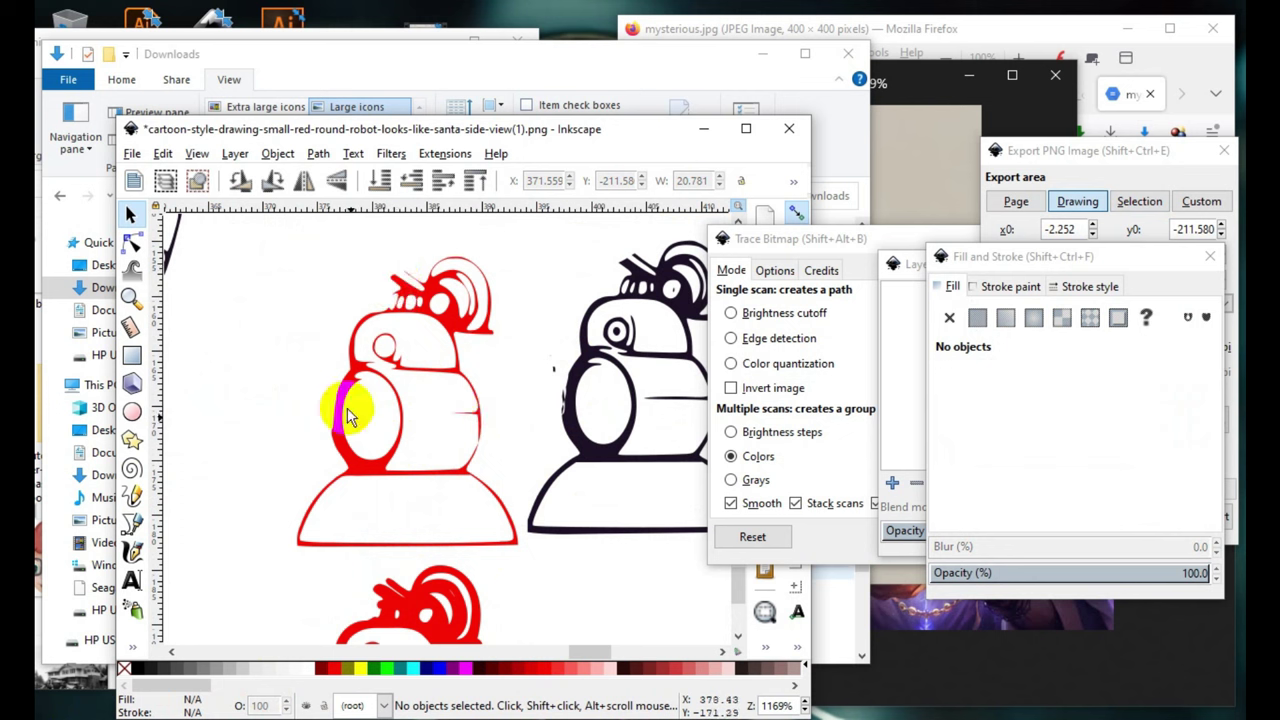
scroll(355, 400, "down", 4)
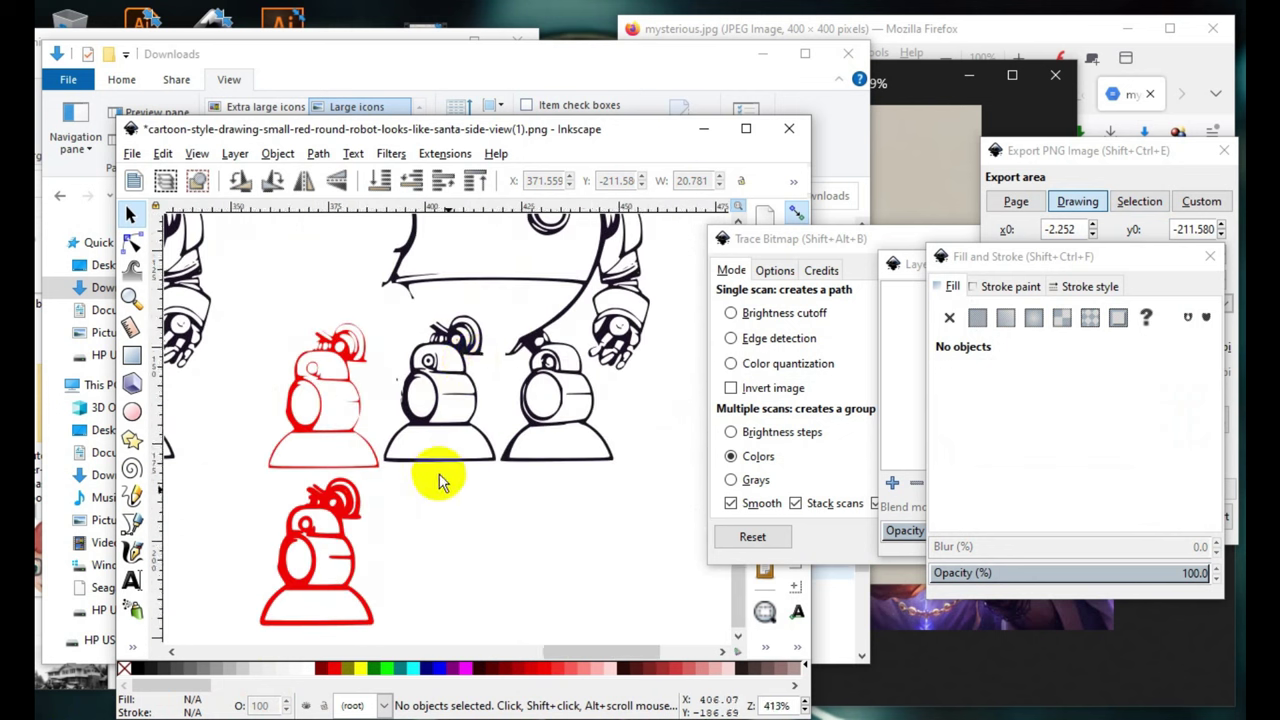
scroll(480, 430, "up", 2)
scroll(480, 430, "right", 2)
left_click(452, 452)
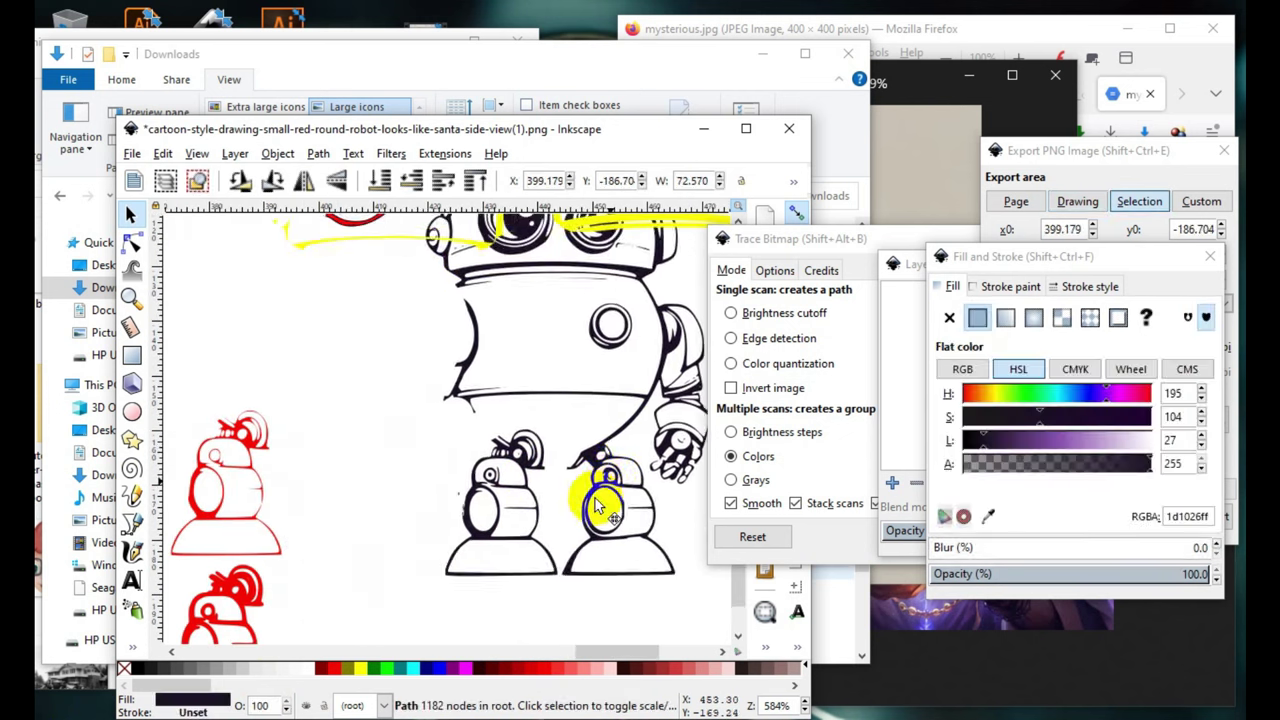
scroll(535, 437, "down", 1, "ctrl")
left_click_drag(535, 437, 465, 487)
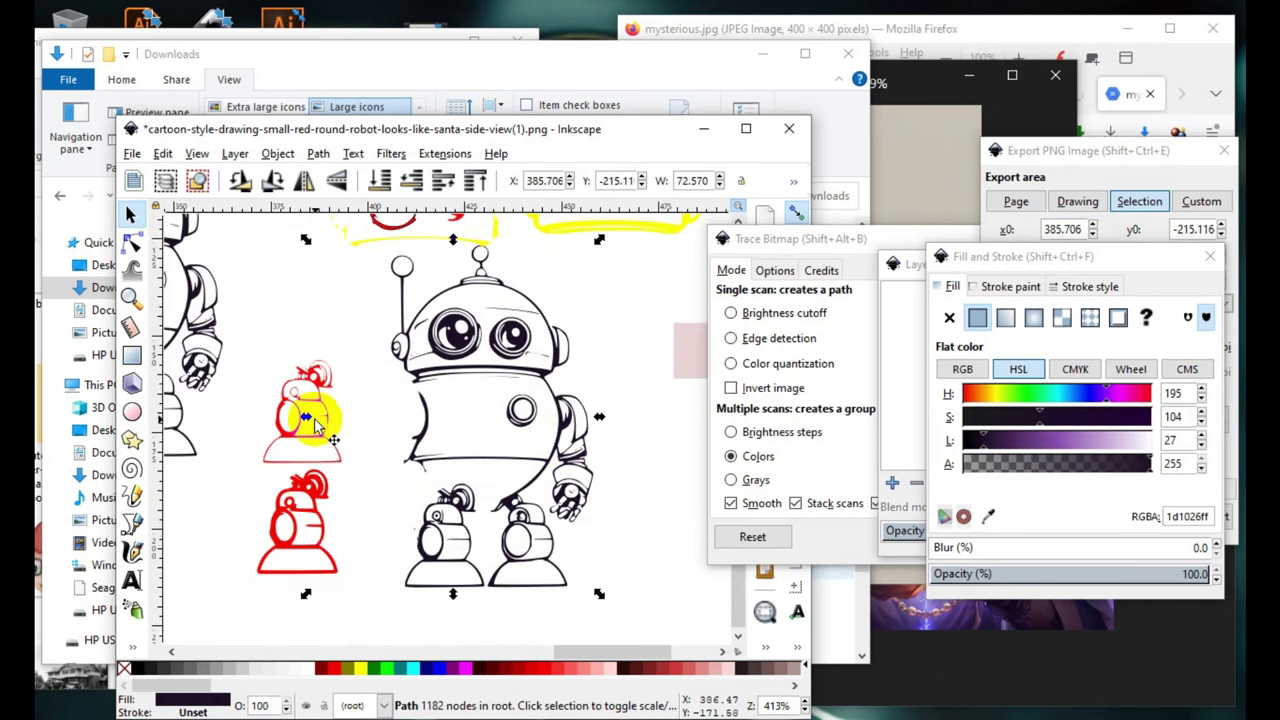
- Resize the large robot to width 111.290 and place it at X 389.424, Y -275.0
left_click_drag(316, 423, 474, 478)
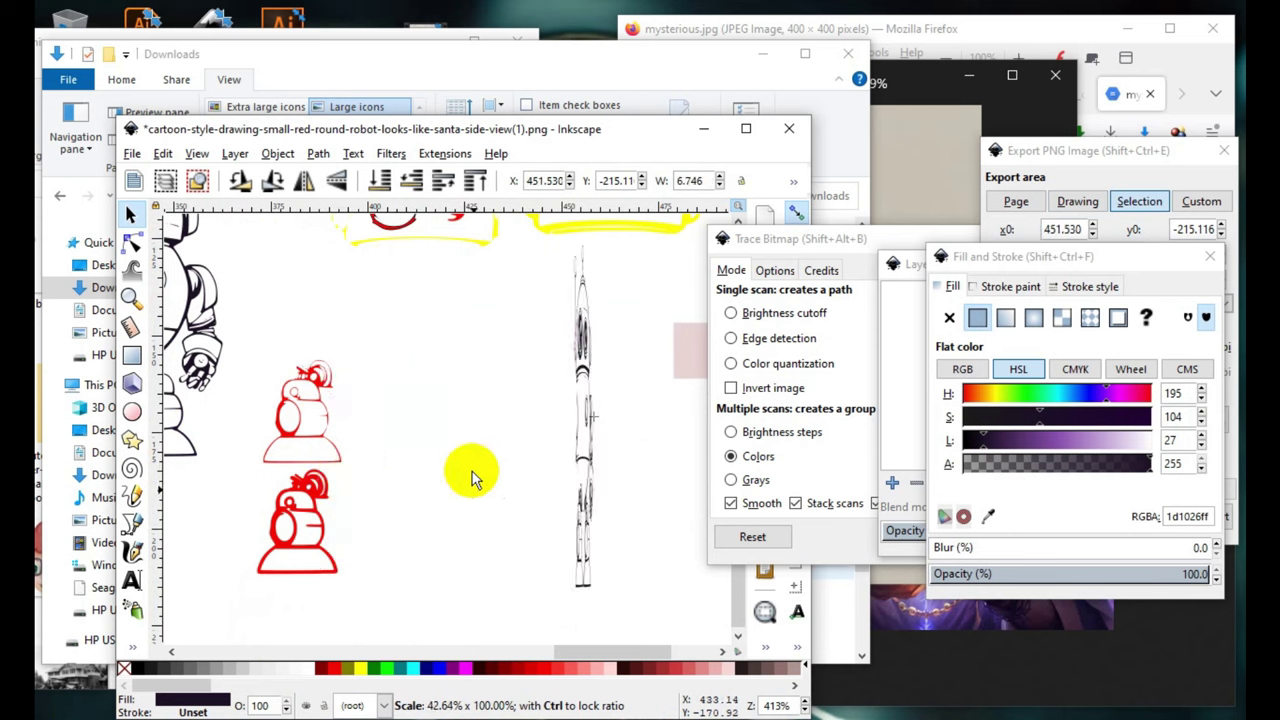
left_click_drag(474, 478, 277, 464)
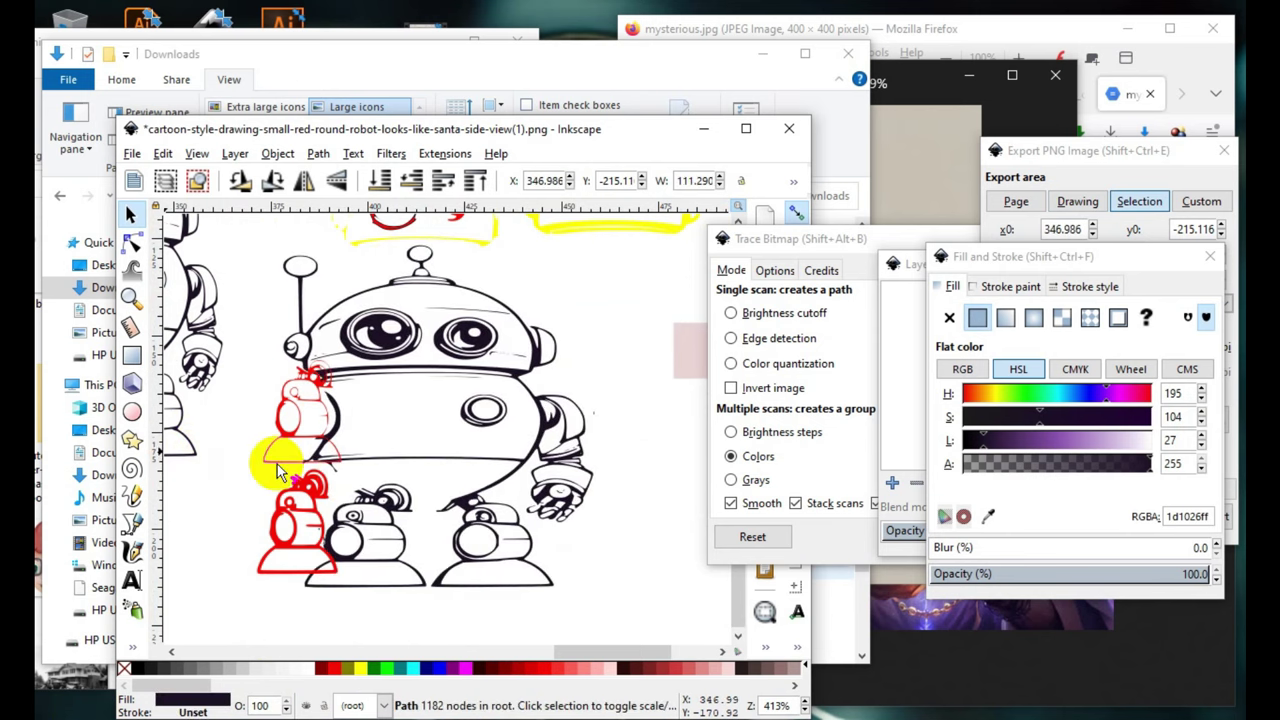
scroll(277, 464, "down", 1)
left_click_drag(430, 420, 550, 417)
left_click_drag(480, 615, 478, 640)
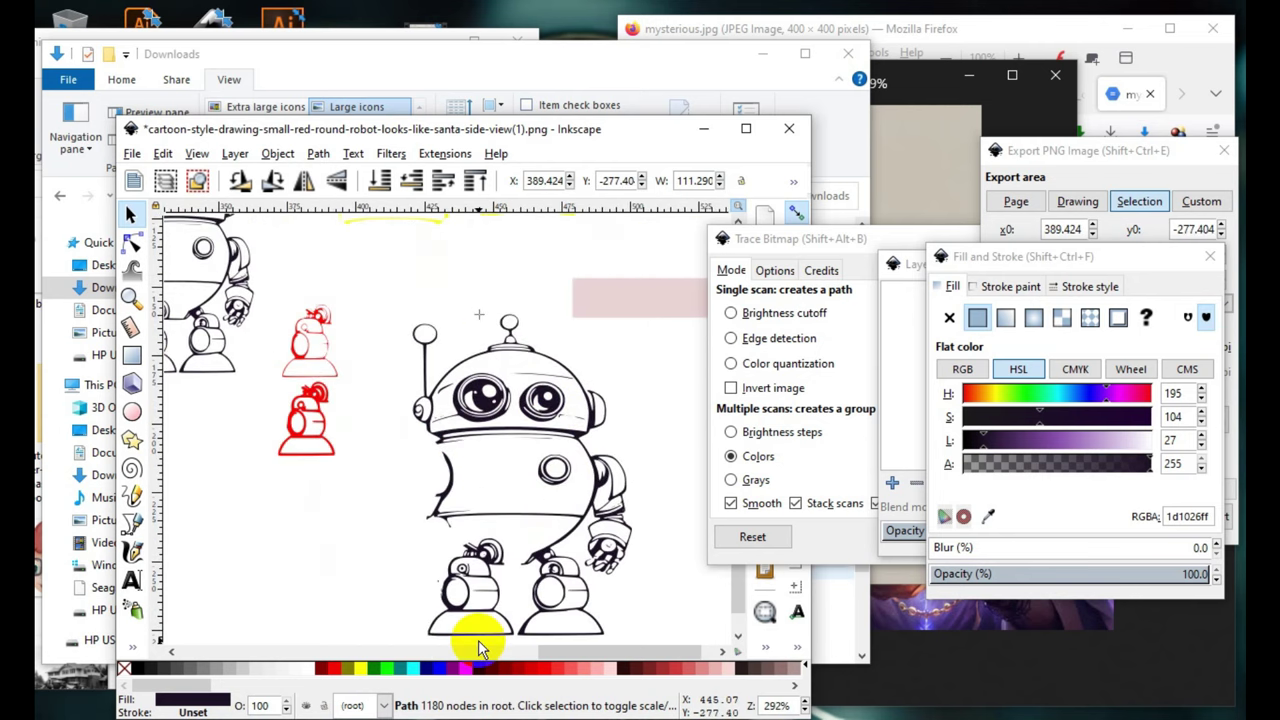
scroll(480, 440, "up", 1)
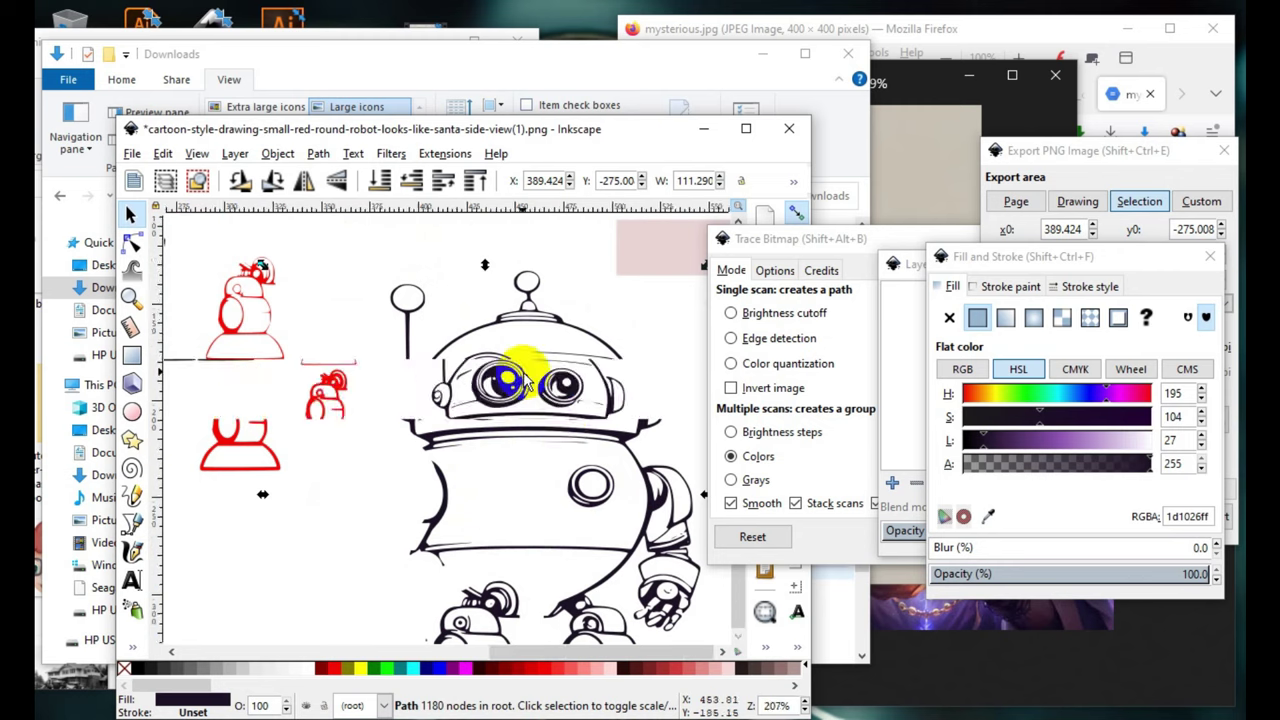
scroll(562, 392, "down", 1)
- Select the left-foot robot's nodes, then undo an accidental cut of the whole outline
left_click(132, 246)
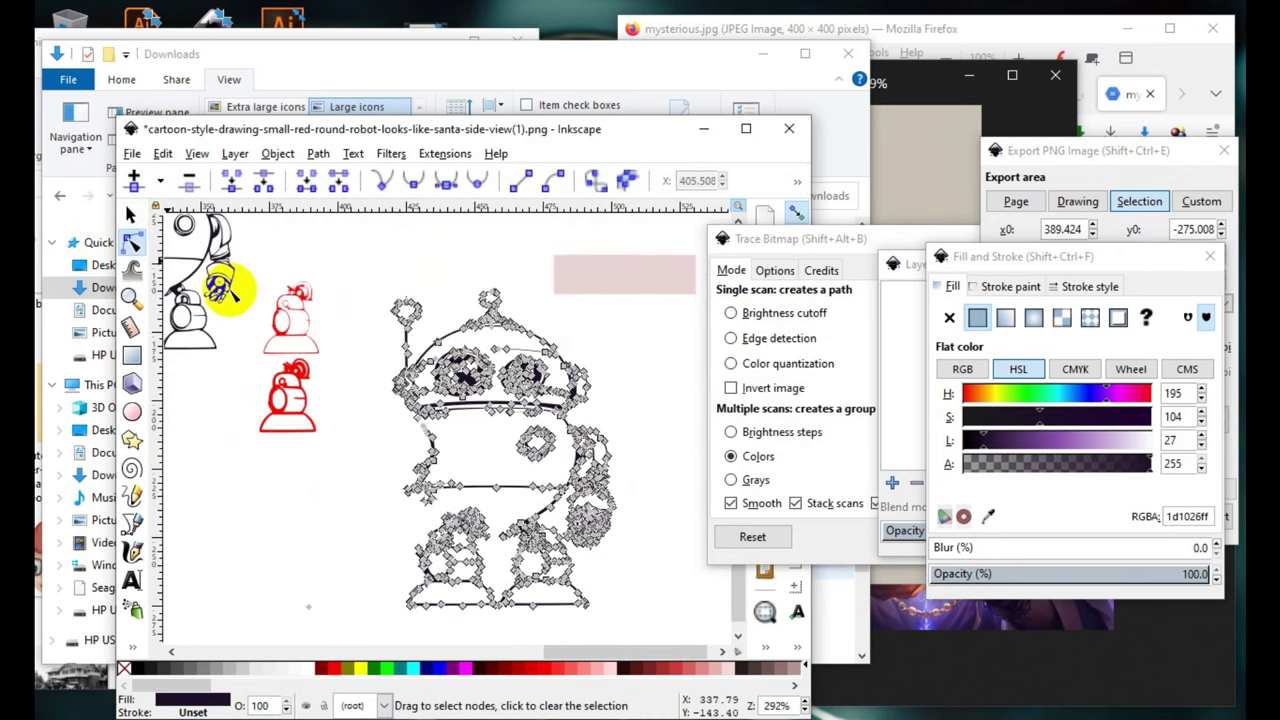
scroll(510, 566, "up", 1)
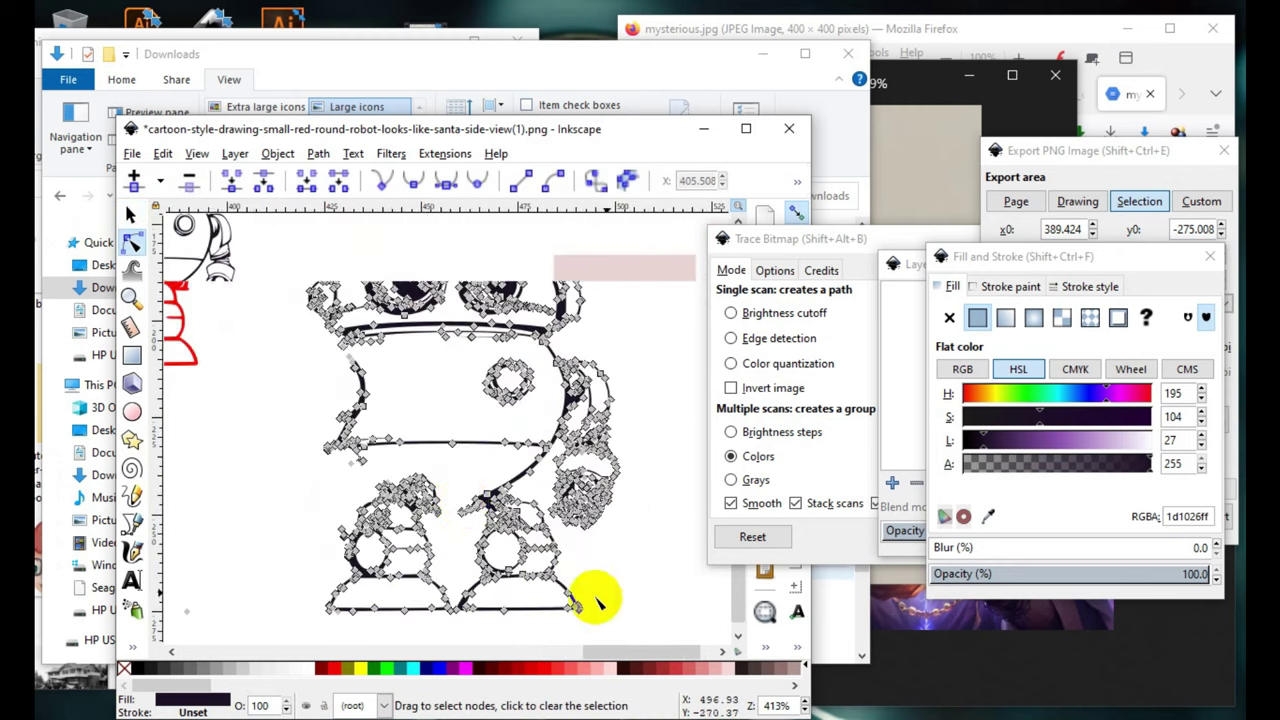
scroll(397, 537, "up", 1)
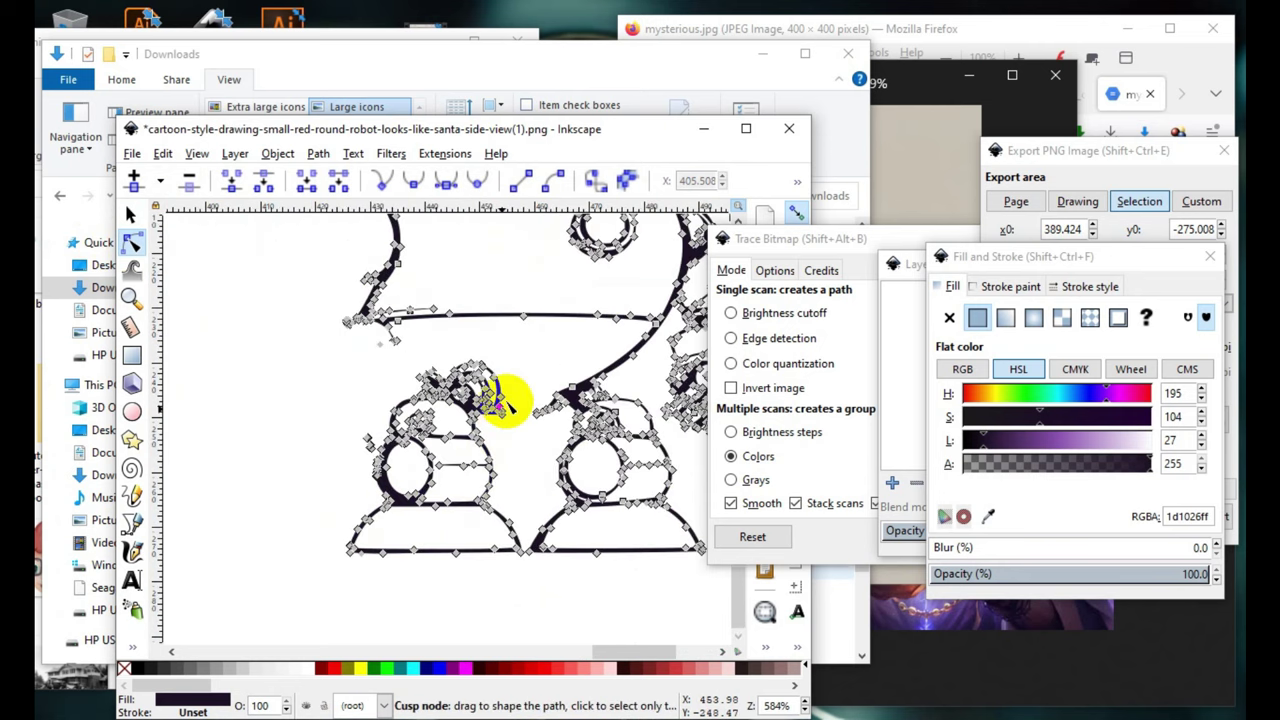
mouse_move(522, 402)
left_mouse_down()
mouse_move(318, 603)
mouse_move(338, 587)
left_mouse_up()
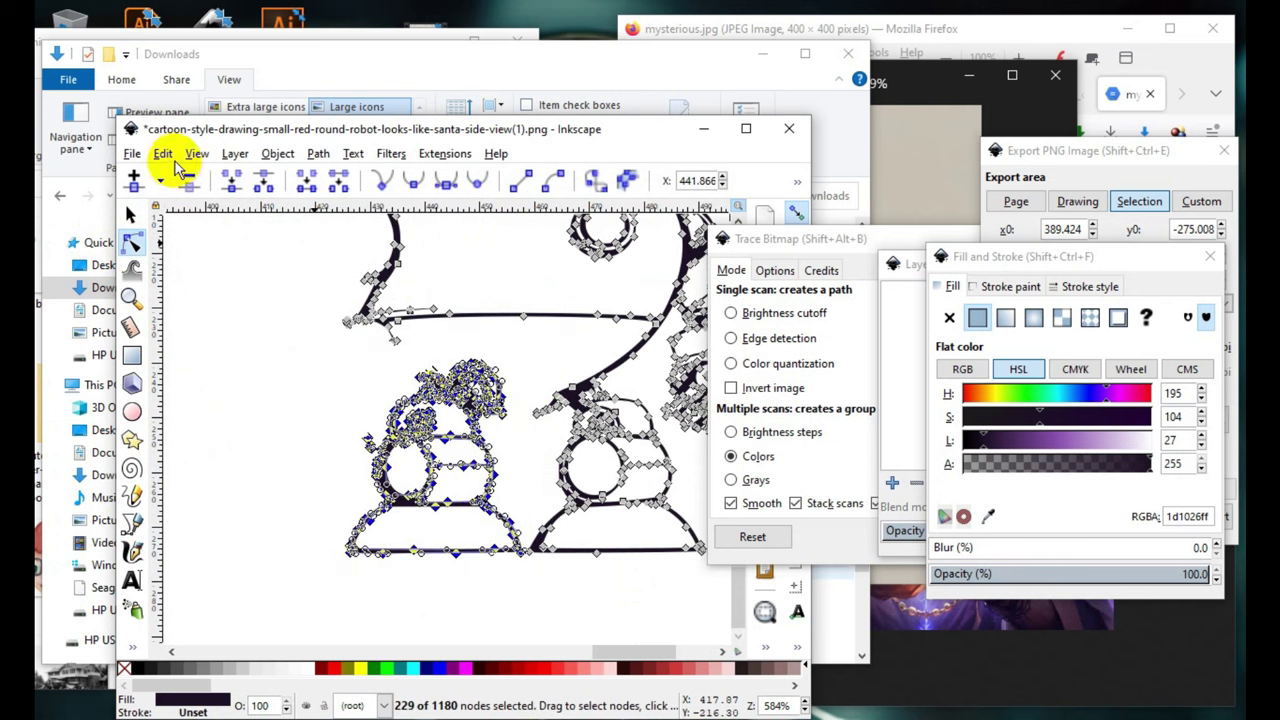
left_click(162, 153)
left_click(203, 262)
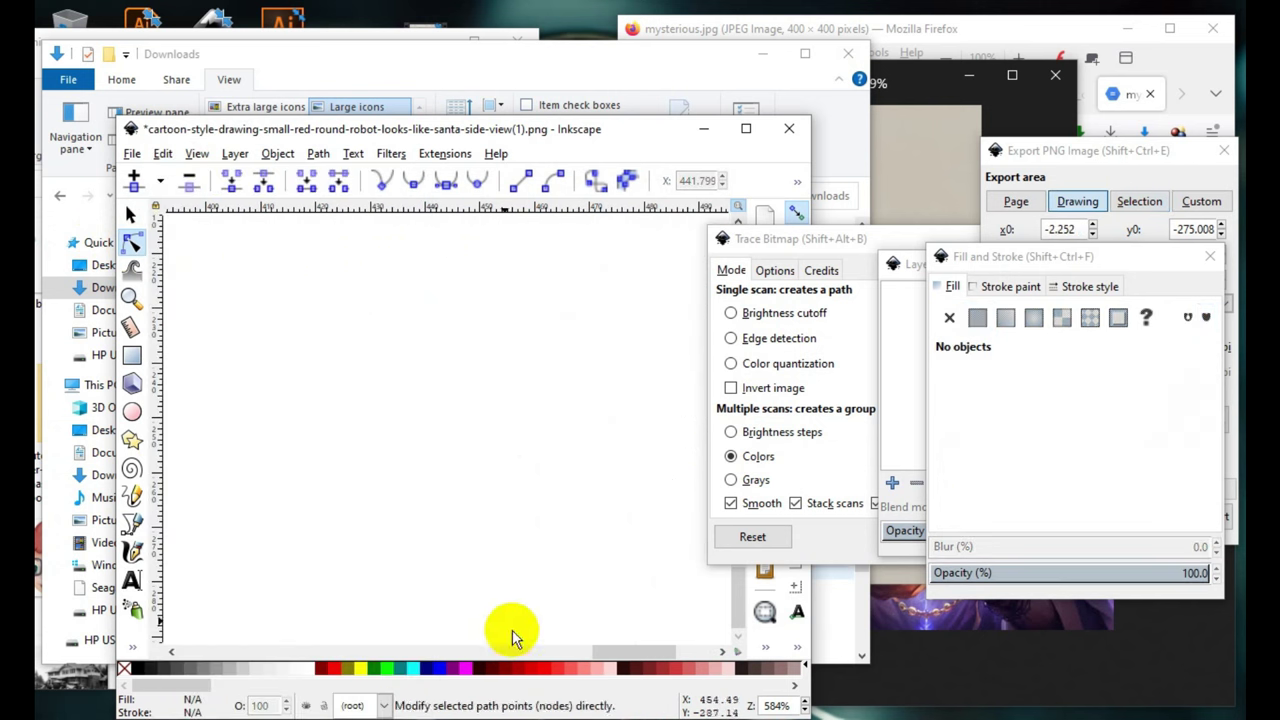
left_click(163, 154)
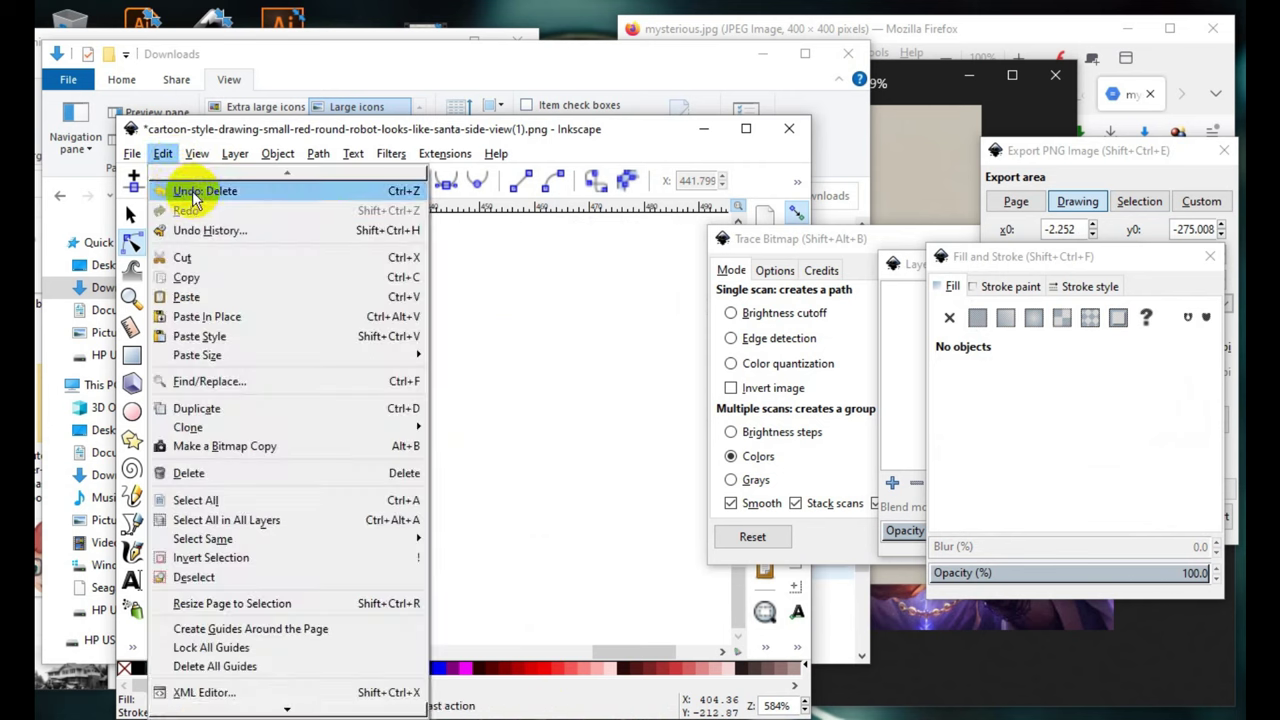
left_click(190, 190)
- Delete the nodes of the small robot at the large robot's left foot
left_click(397, 437)
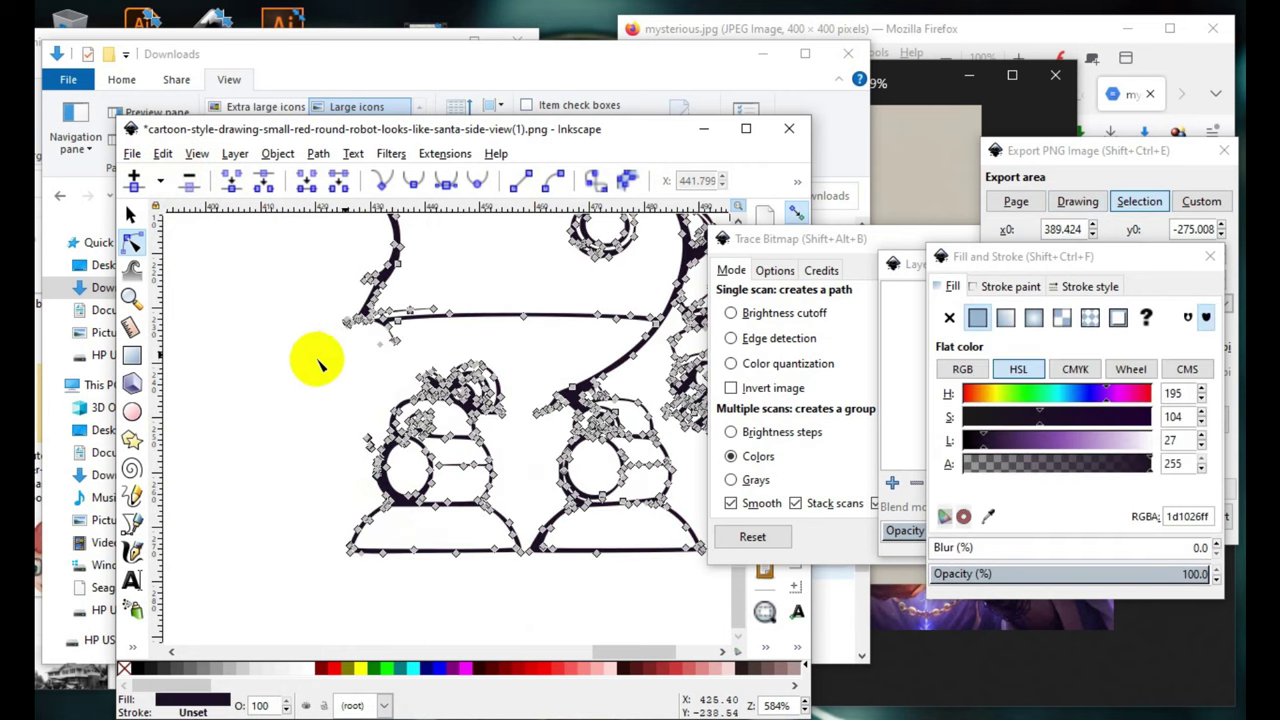
left_click_drag(308, 342, 528, 606)
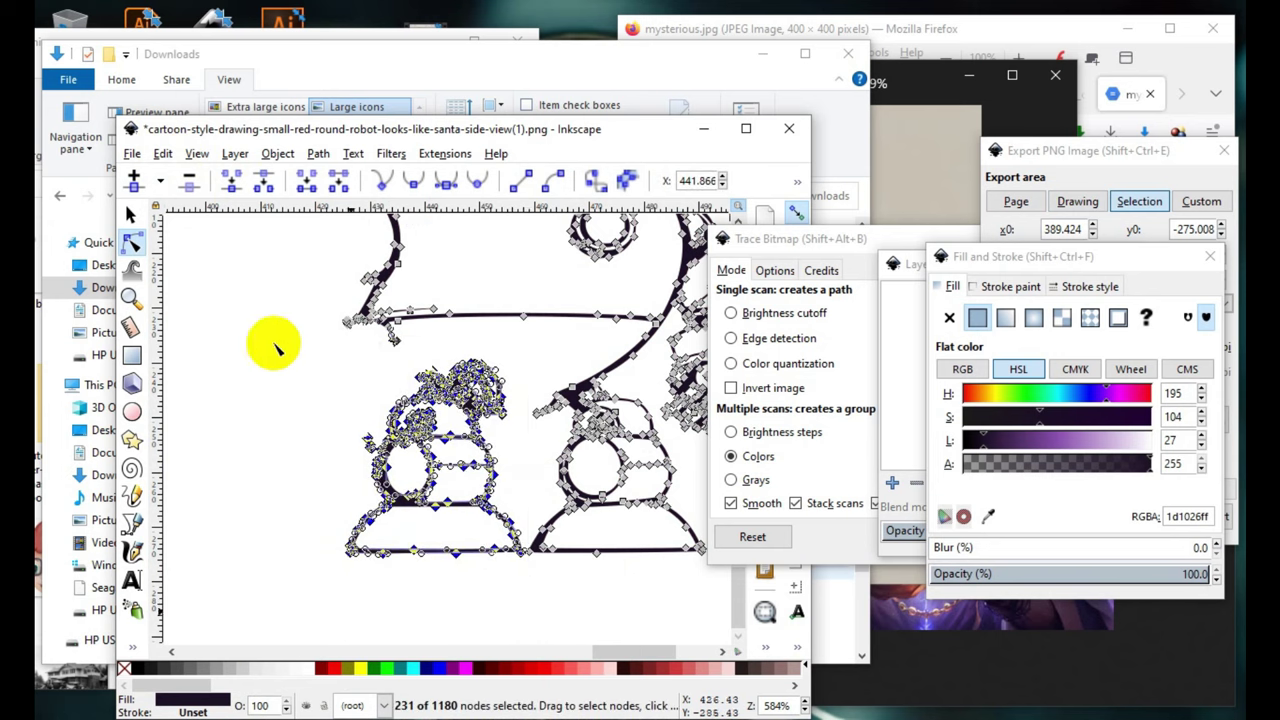
left_click(189, 181)
- Finish removing the selected nodes and deselect the traced outline
key("minus")
key("minus")
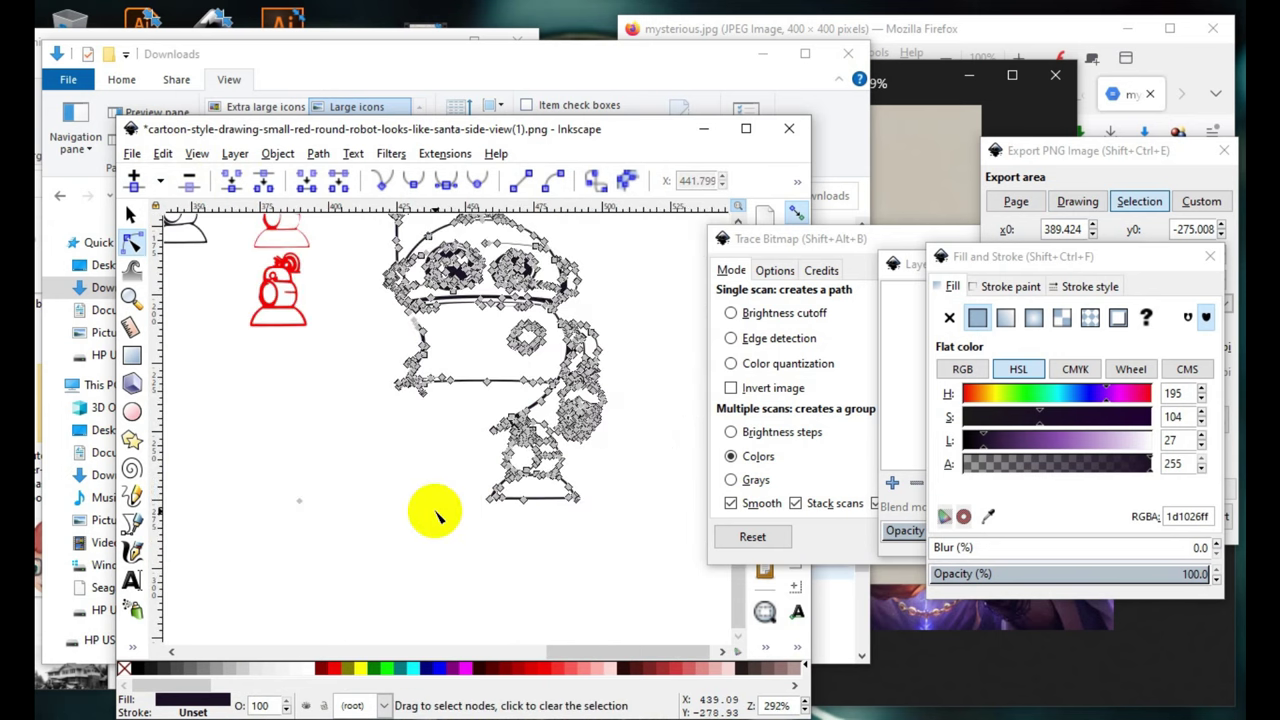
left_click(608, 573)
scroll(586, 414, "up", 2)
scroll(543, 320, "down", 3)
scroll(509, 434, "up", 5)
scroll(500, 487, "down", 1)
scroll(485, 563, "down", 1)
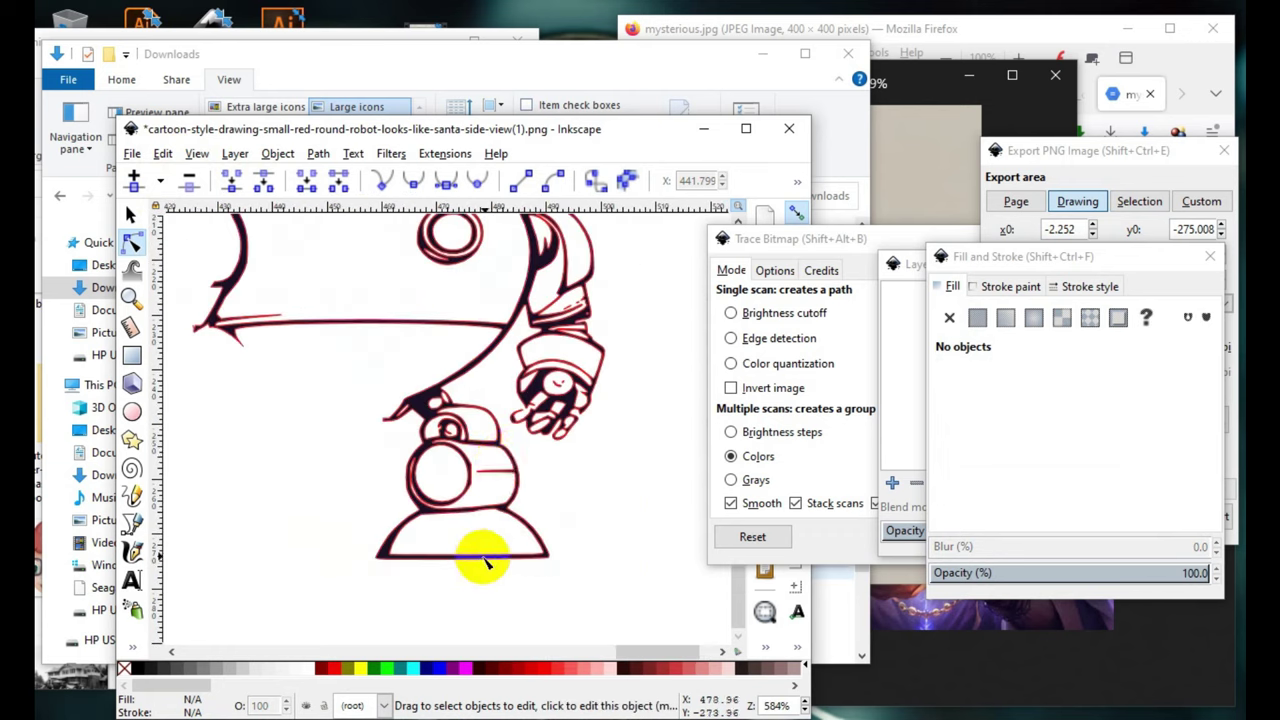
scroll(508, 560, "down", 1)
scroll(514, 457, "up", 1)
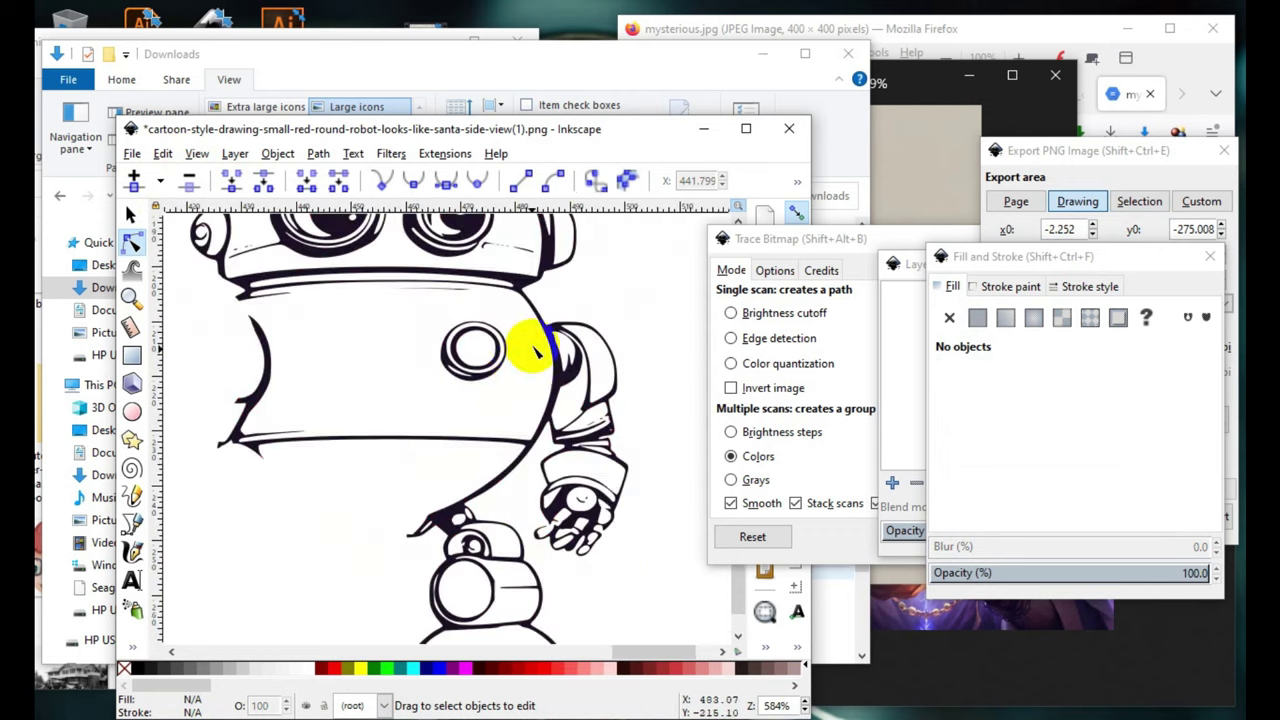
- Delete the nodes of the round double-ring button on the robot's body
left_click(528, 434)
scroll(495, 480, "up", 1)
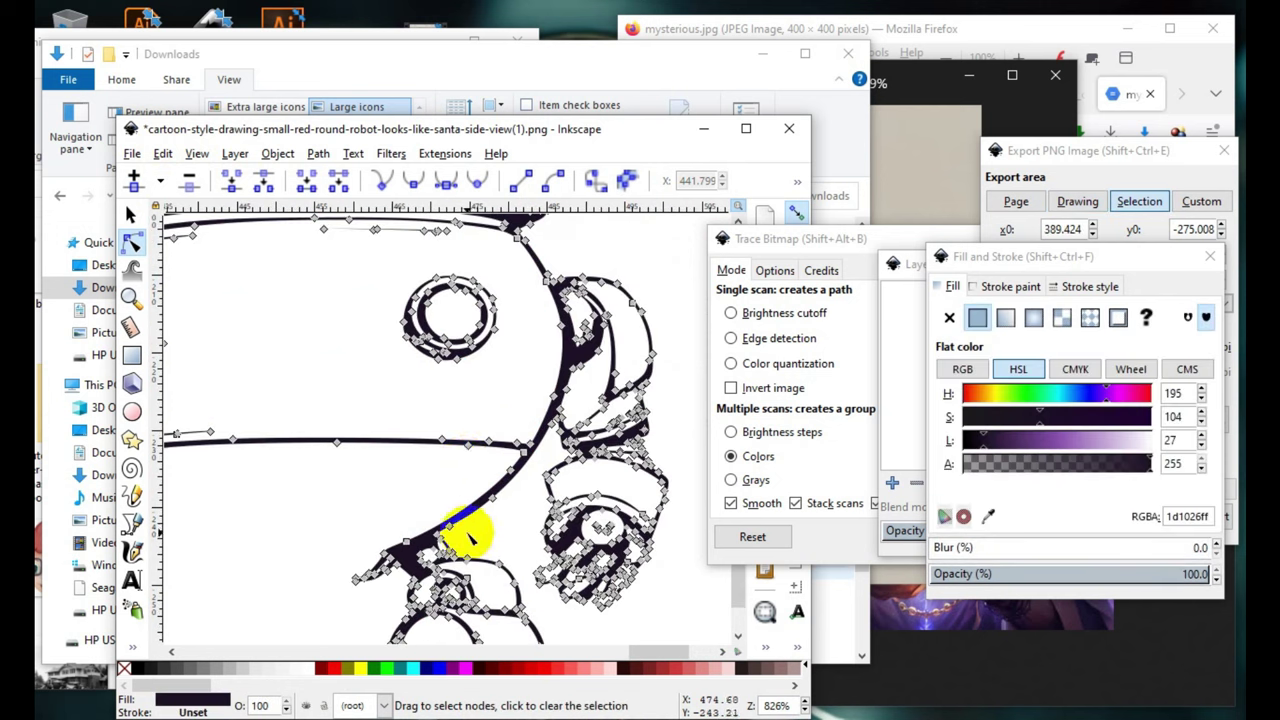
left_click_drag(391, 263, 514, 394)
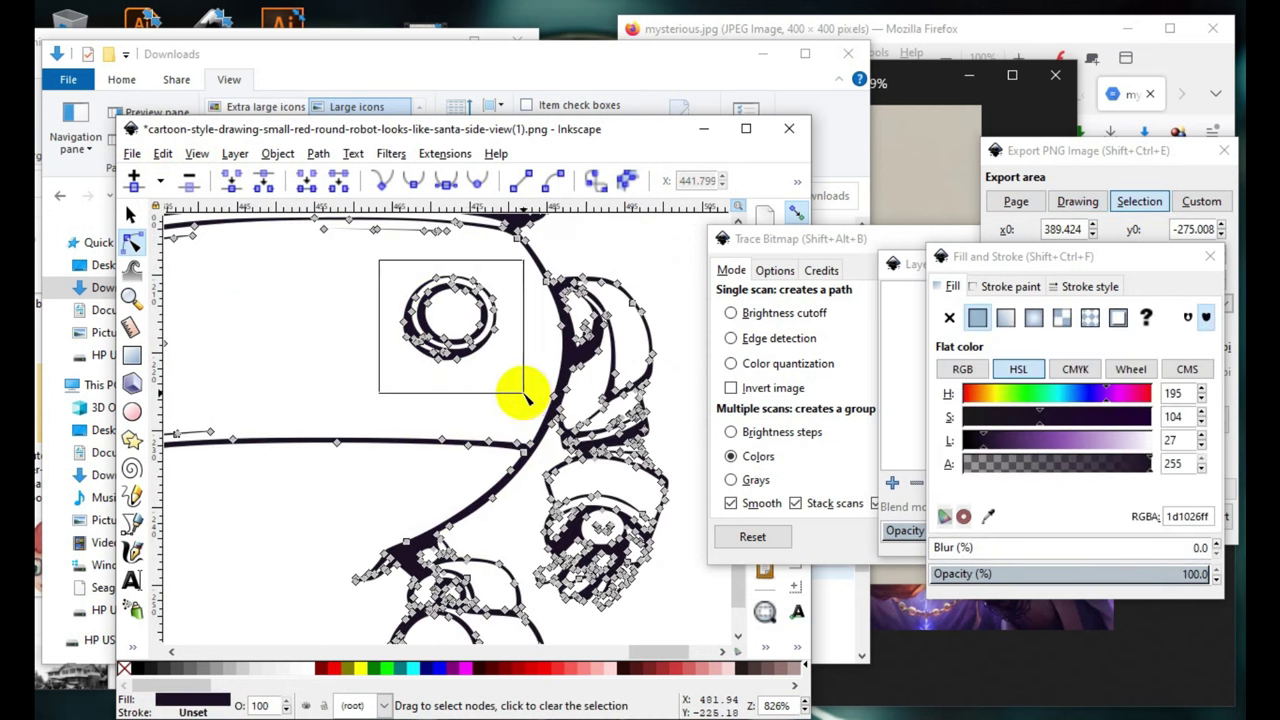
left_click(190, 183)
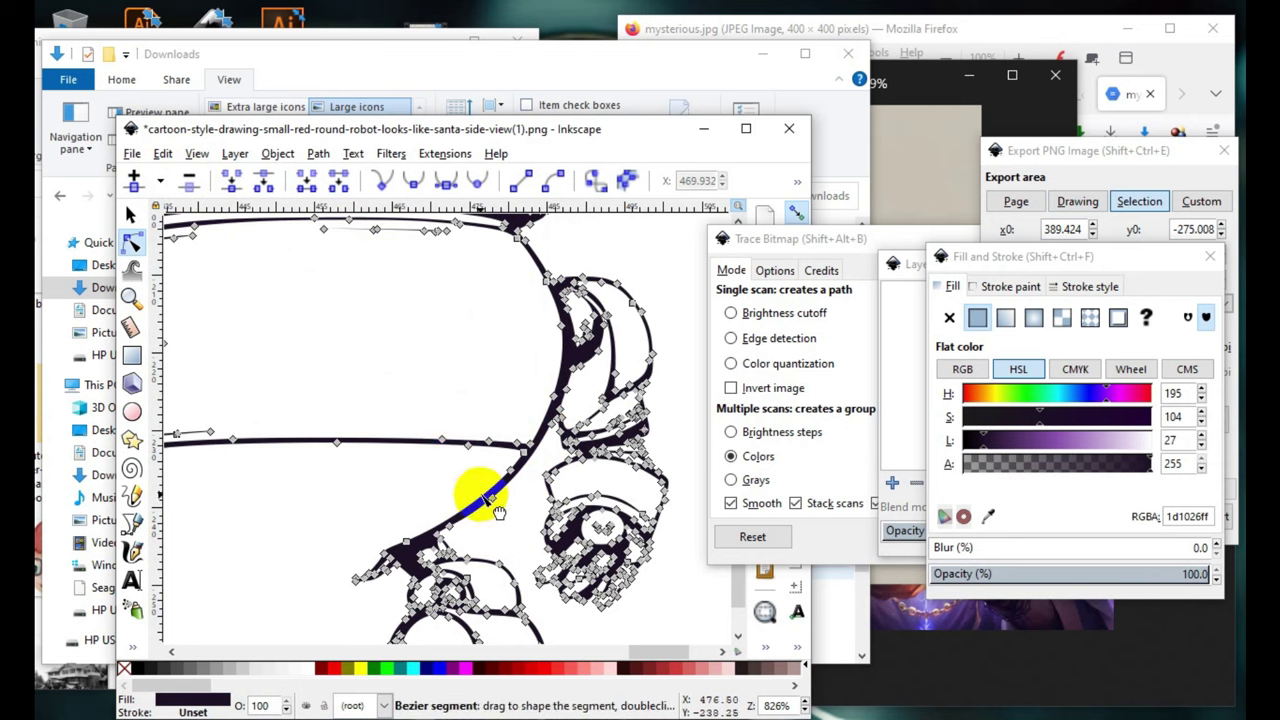
- Delete eight stray nodes, leaving the traced outline at 910 nodes
scroll(491, 514, "up", 2)
scroll(491, 514, "up", 1)
mouse_move(343, 265)
left_mouse_down()
mouse_move(620, 303)
mouse_move(614, 538)
left_mouse_up()
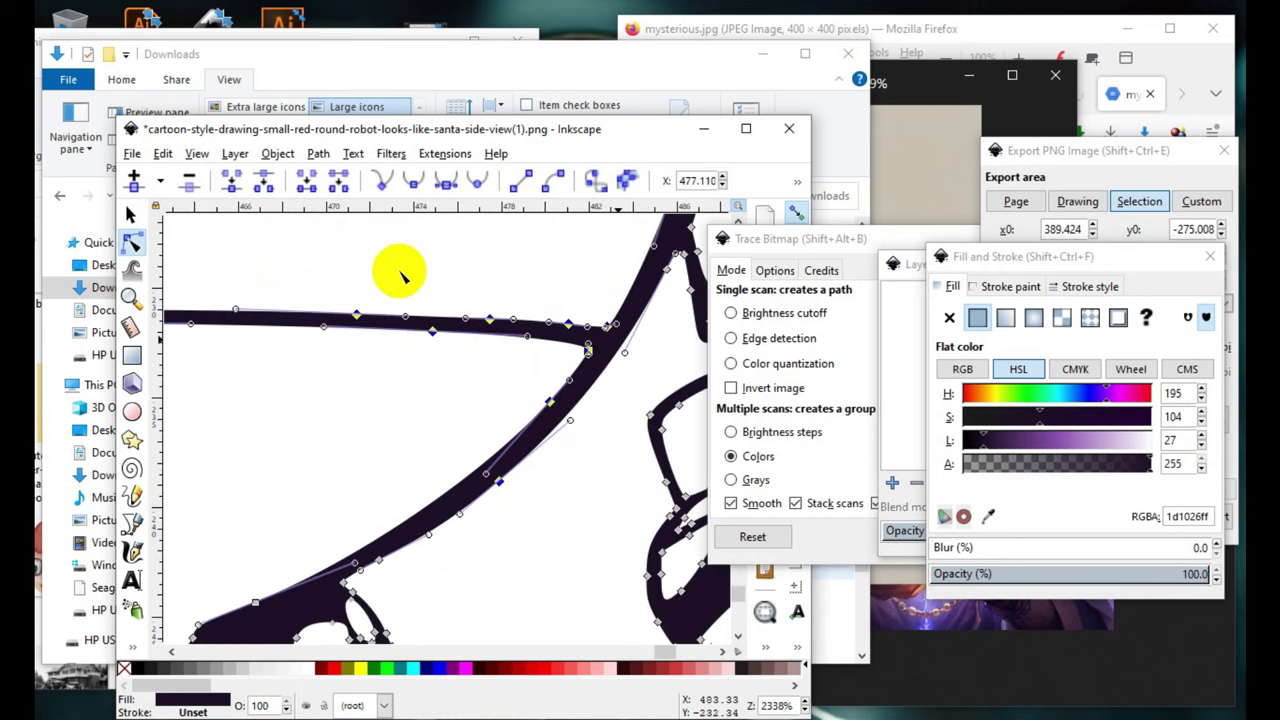
left_click(190, 183)
scroll(480, 525, "down", 4)
scroll(530, 490, "up", 4)
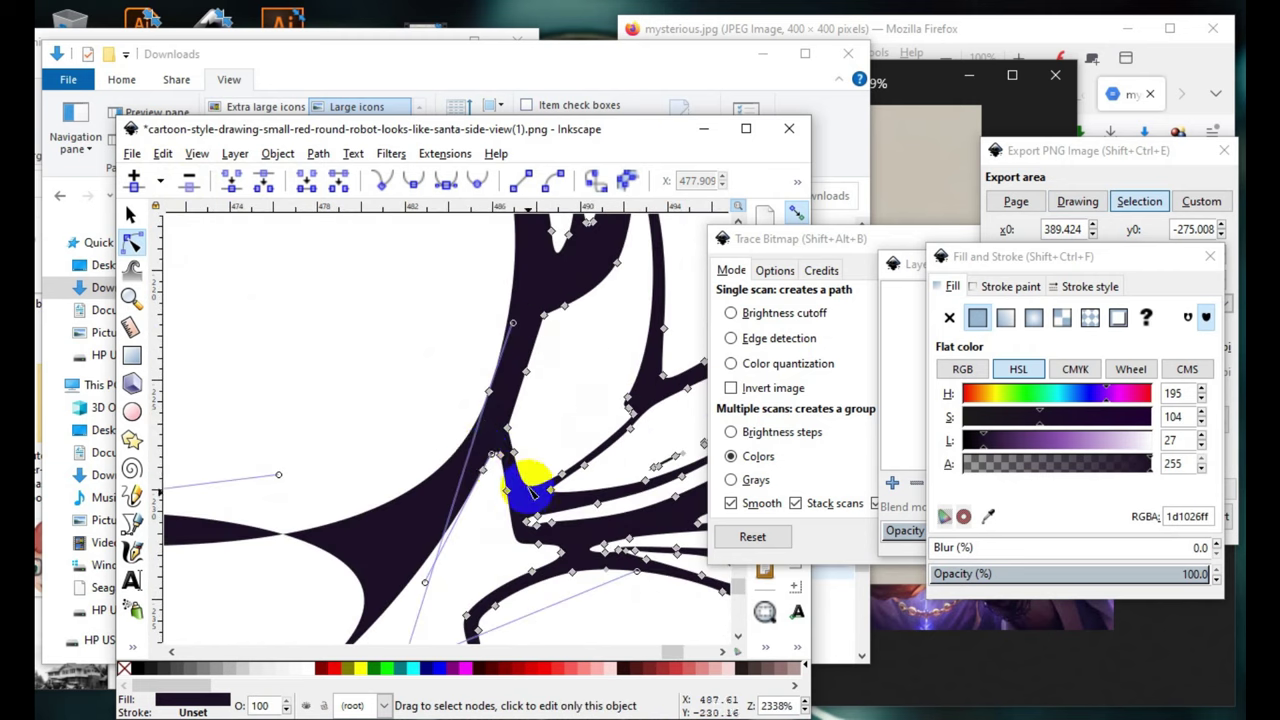
scroll(466, 450, "down", 1)
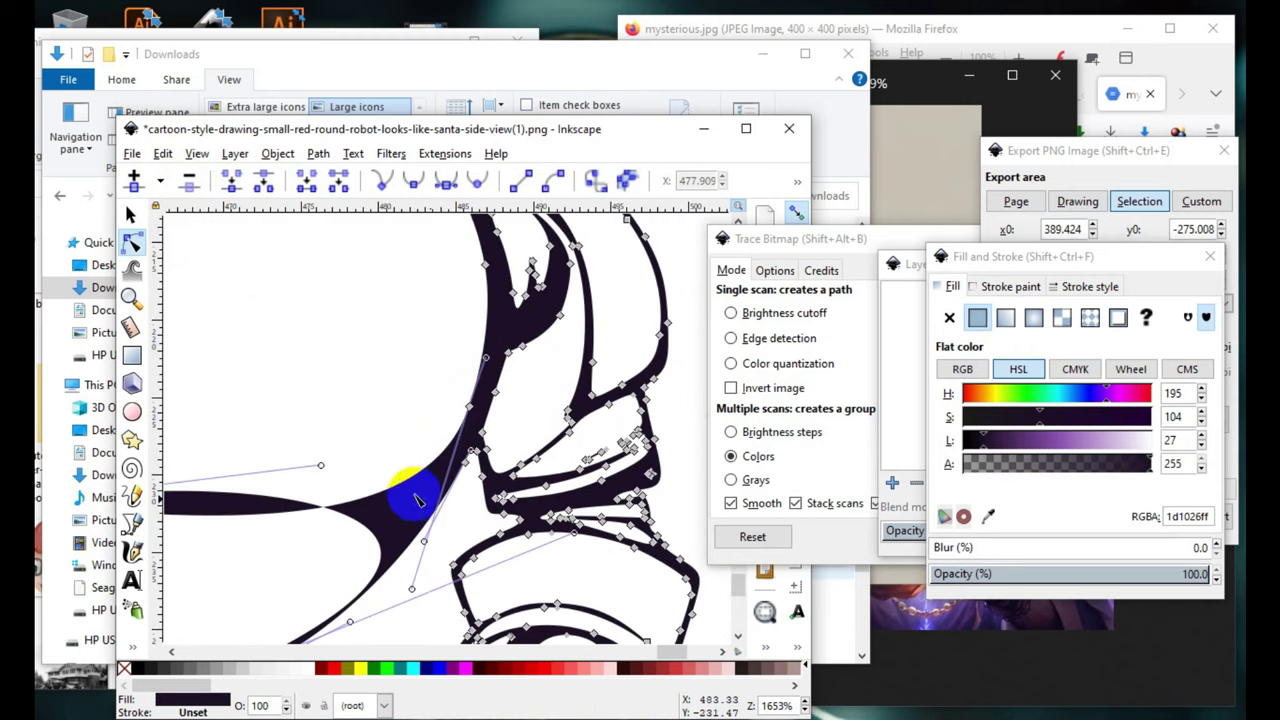
left_click(132, 647)
- Erase several gaps through the dark outline band with the Eraser
left_click(212, 557)
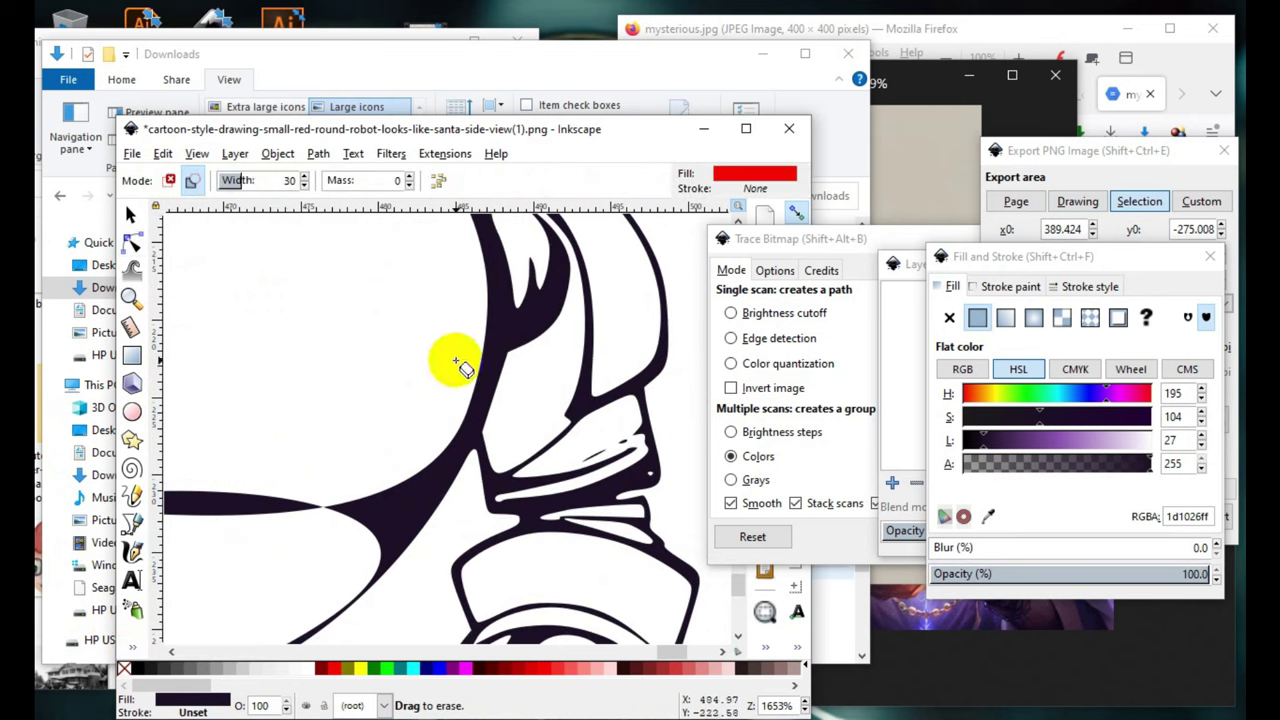
left_click_drag(466, 497, 508, 517)
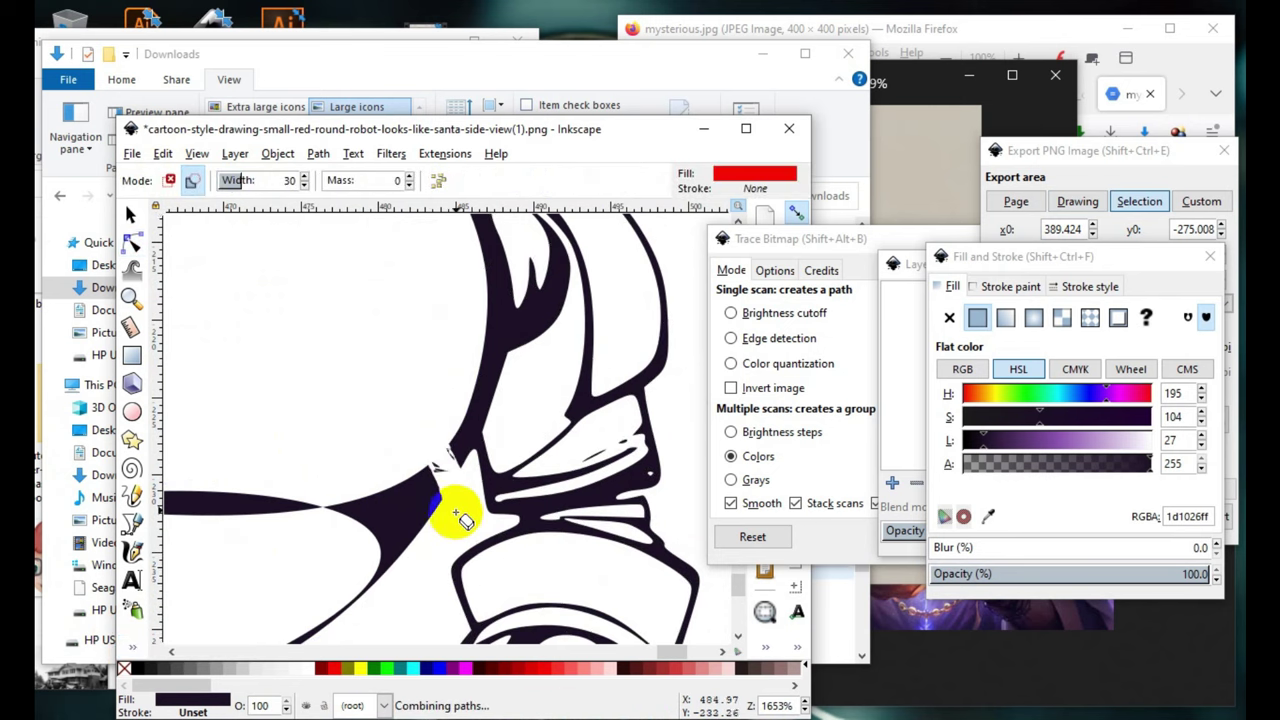
scroll(466, 500, "up", 3)
left_click_drag(457, 471, 360, 310)
left_click_drag(406, 467, 420, 432)
left_click_drag(410, 486, 466, 371)
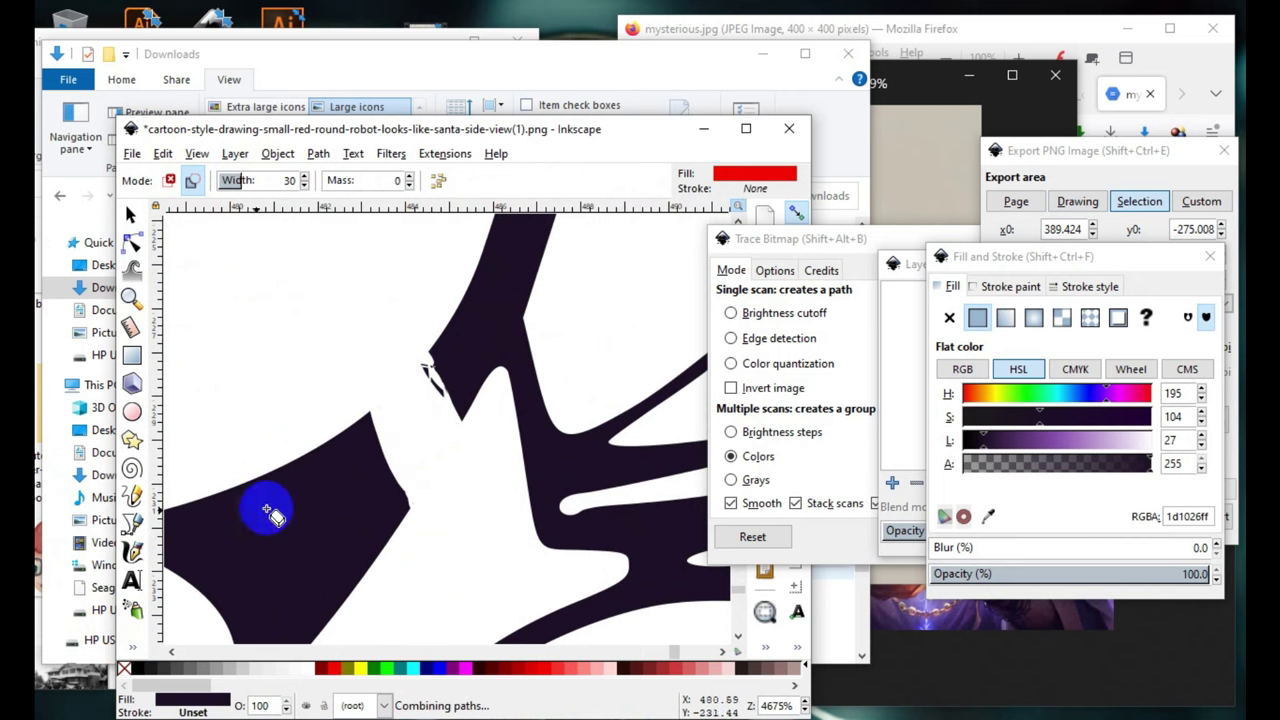
- Delete the 49 leftover jagged outline nodes, then select the nodes at the V-shaped bottom
left_click(131, 243)
scroll(423, 366, "up", 3)
left_click(440, 390)
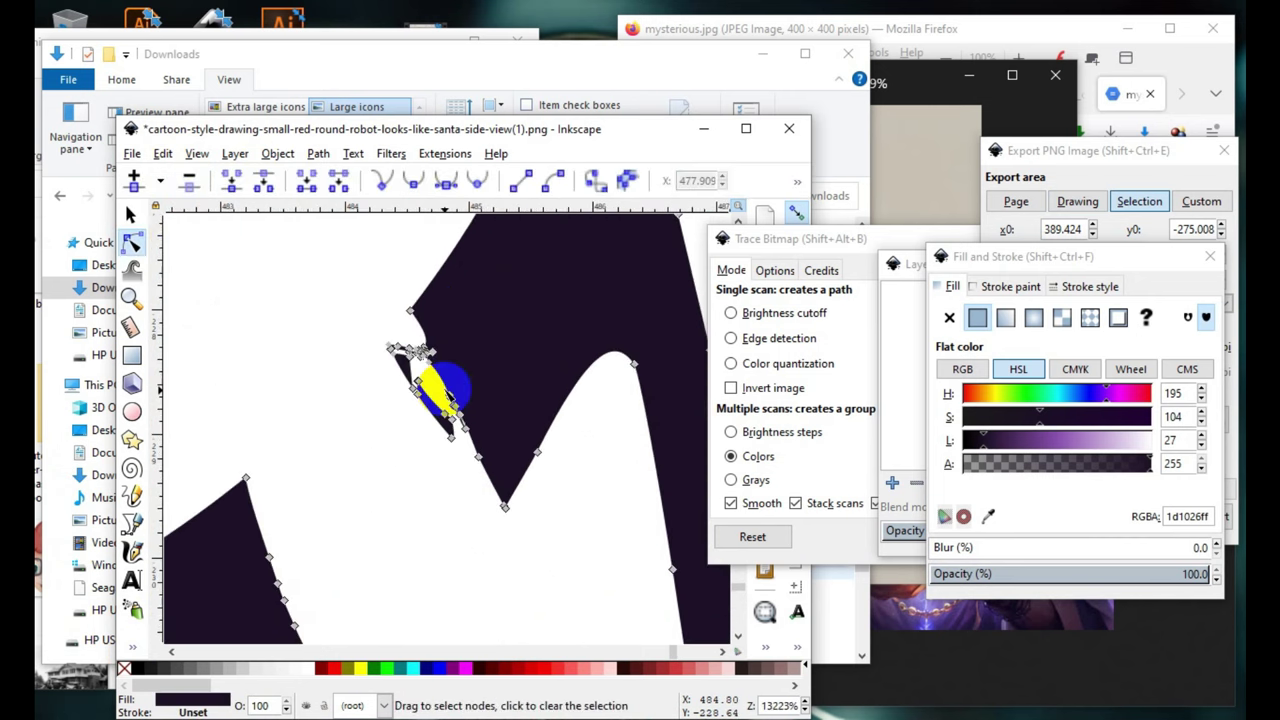
left_click_drag(333, 335, 471, 506)
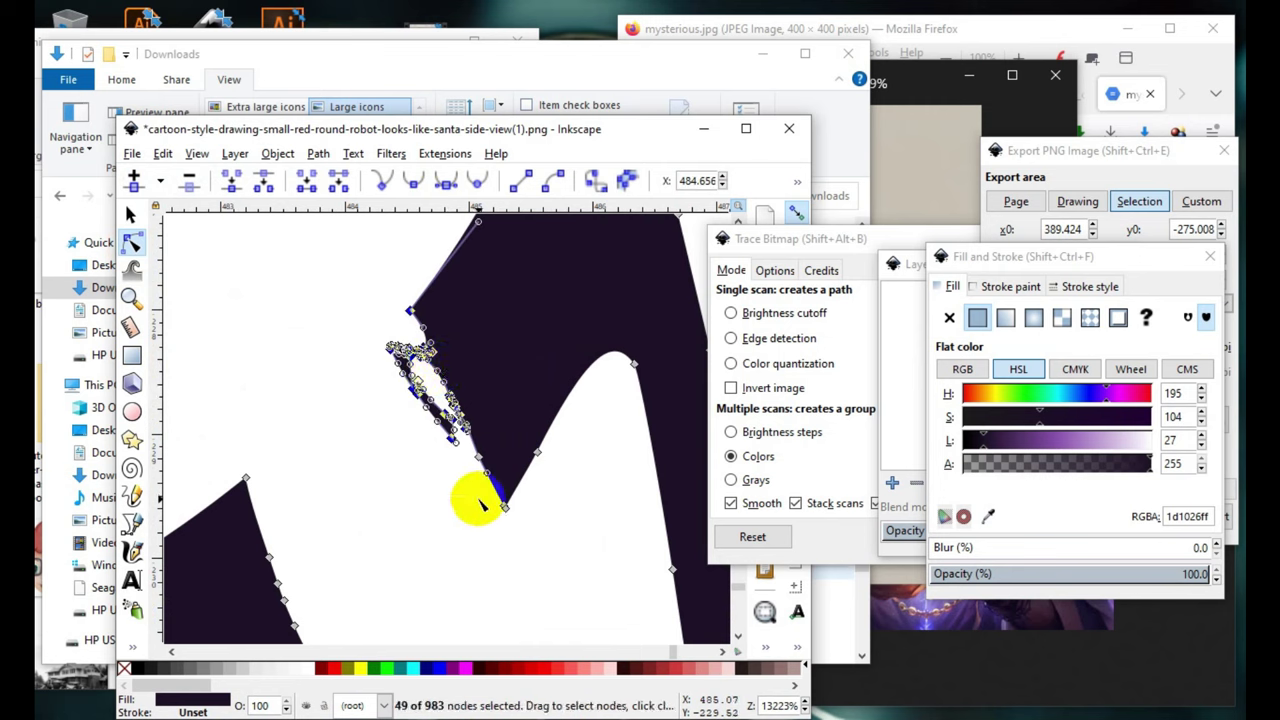
left_click(188, 185)
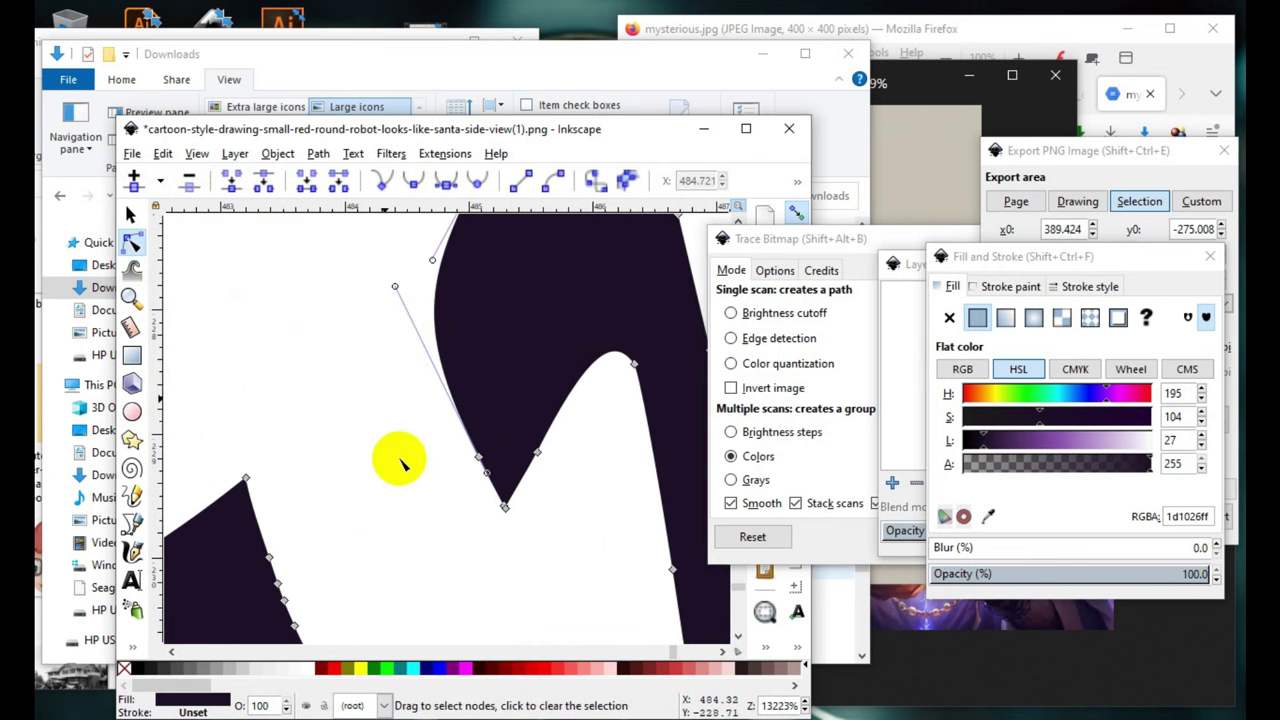
left_click_drag(574, 429, 429, 540)
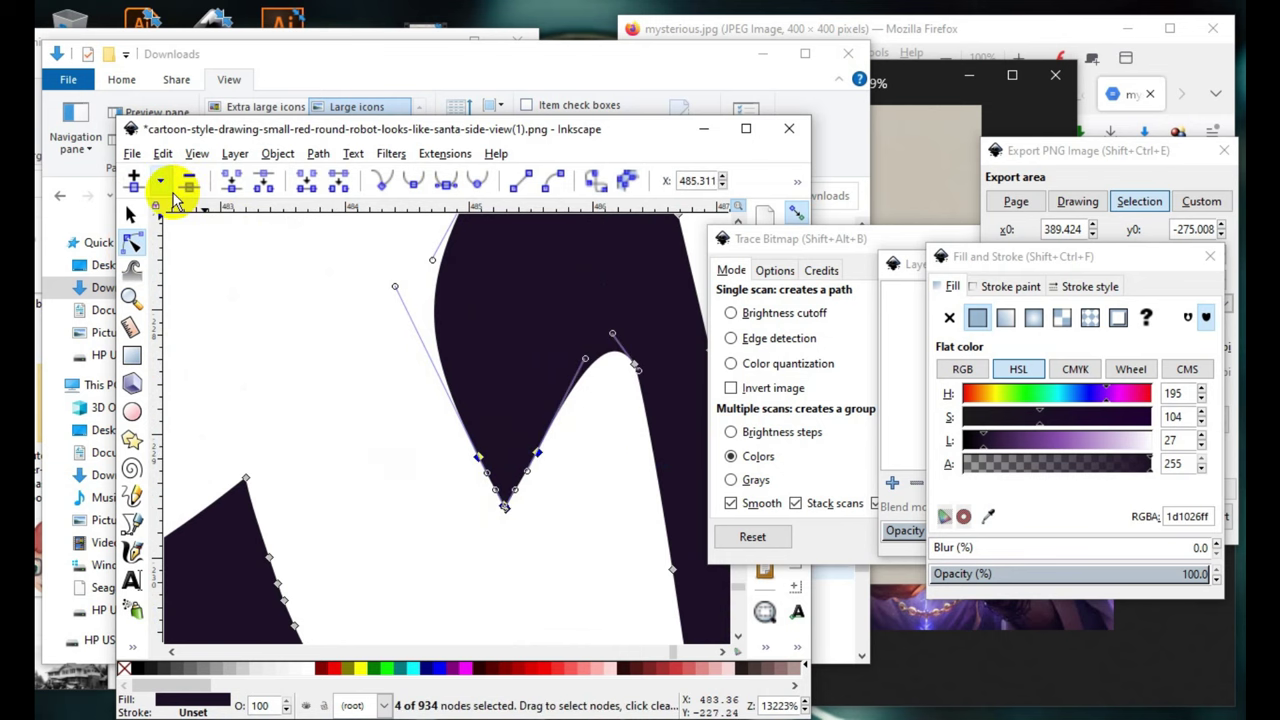
- Merge the V-bottom nodes, then reshape the curve by dragging and deleting nodes to deepen the dip
left_click(237, 183)
left_click(490, 325)
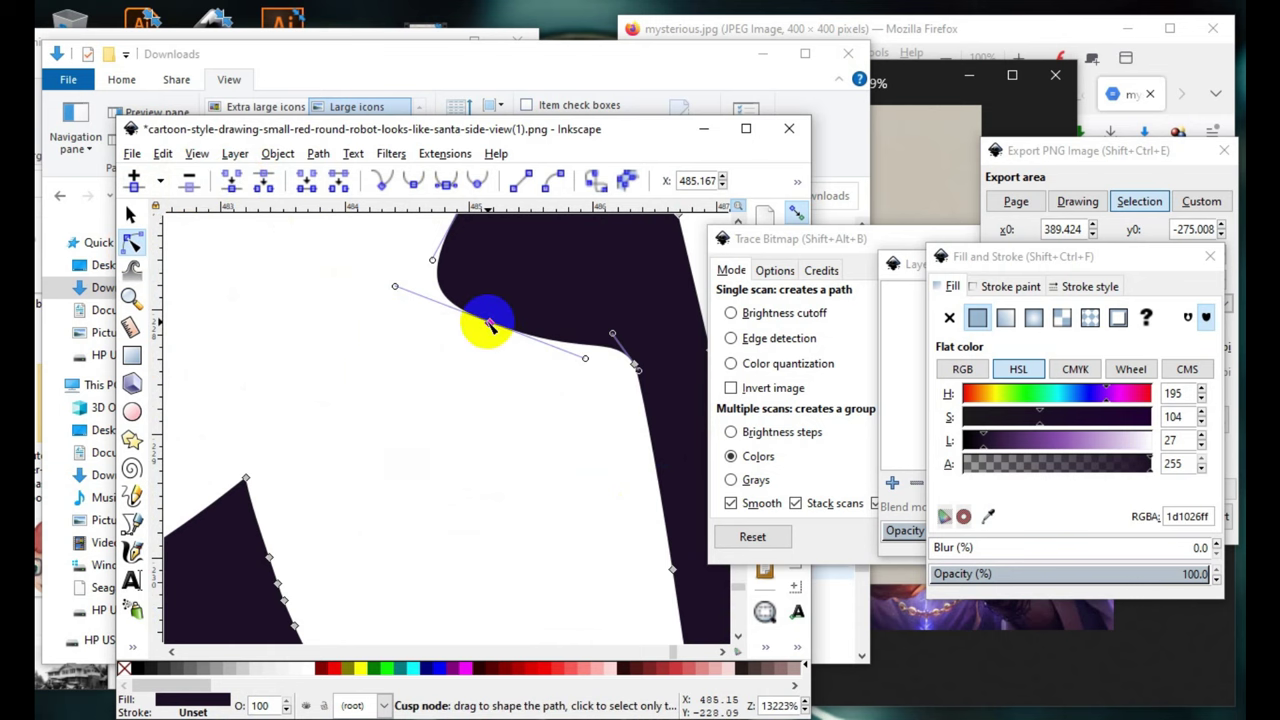
left_click_drag(490, 325, 427, 437)
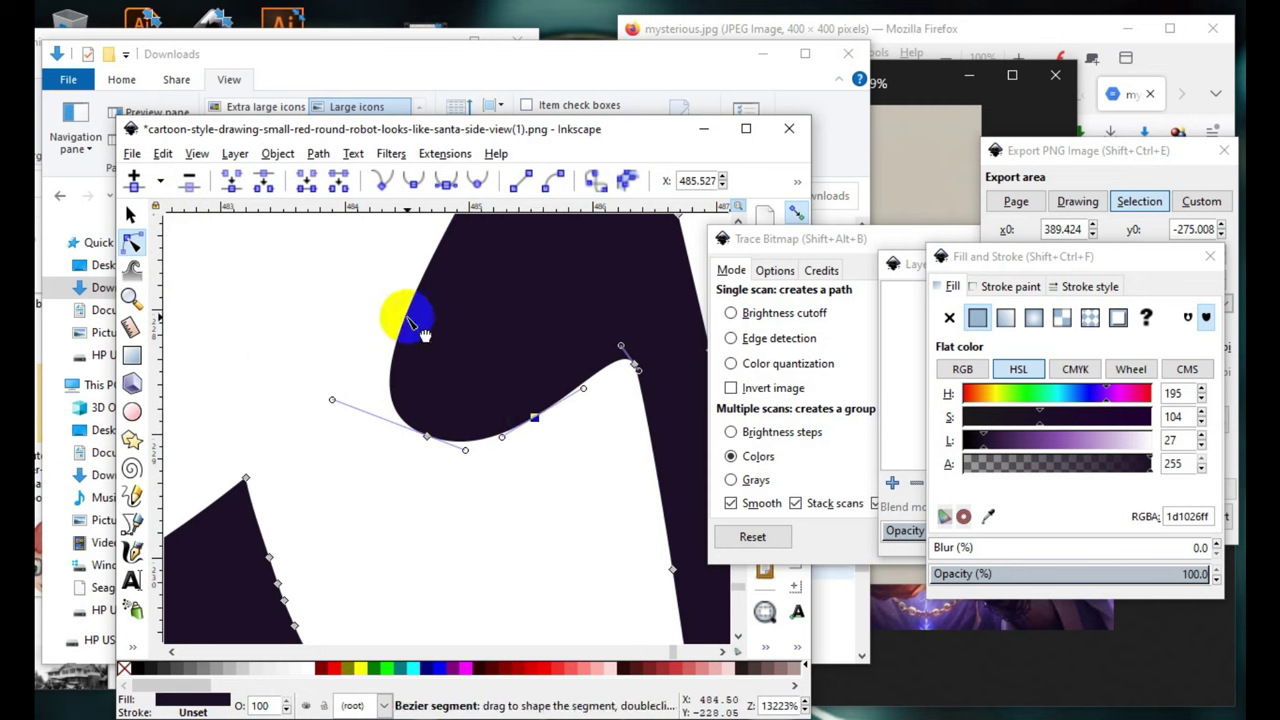
left_click_drag(408, 316, 402, 340)
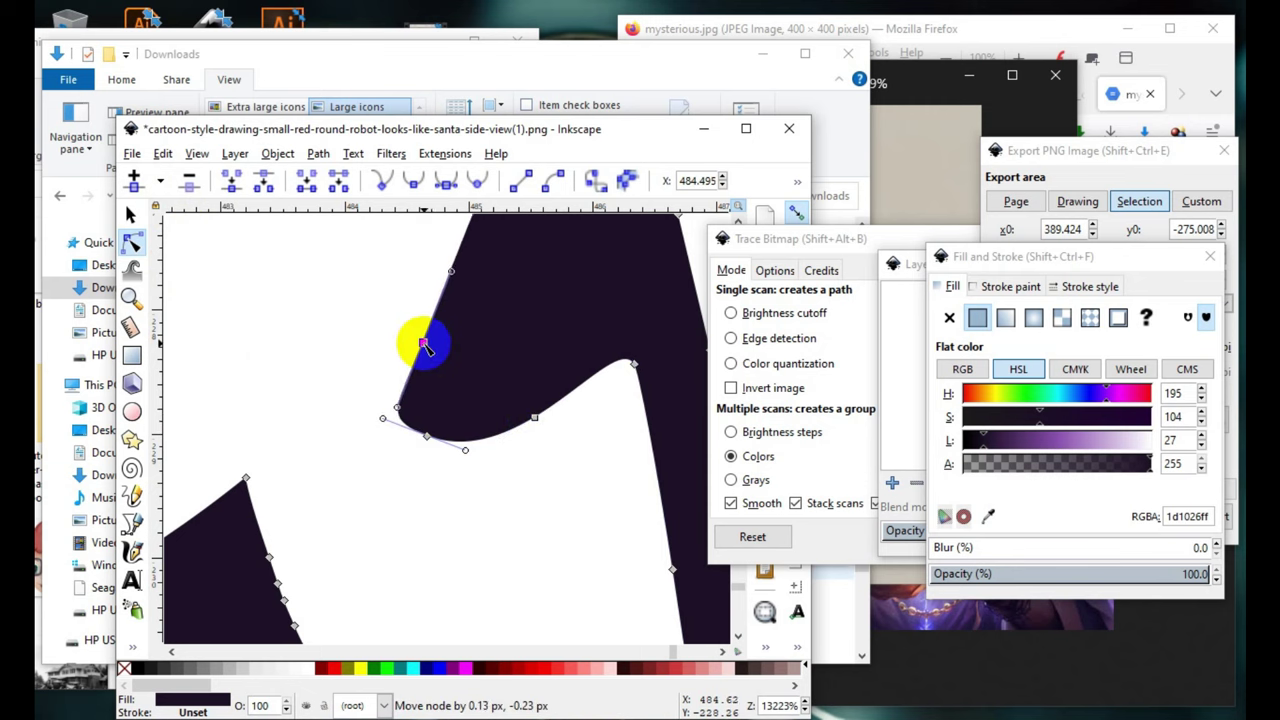
left_click_drag(336, 279, 410, 356)
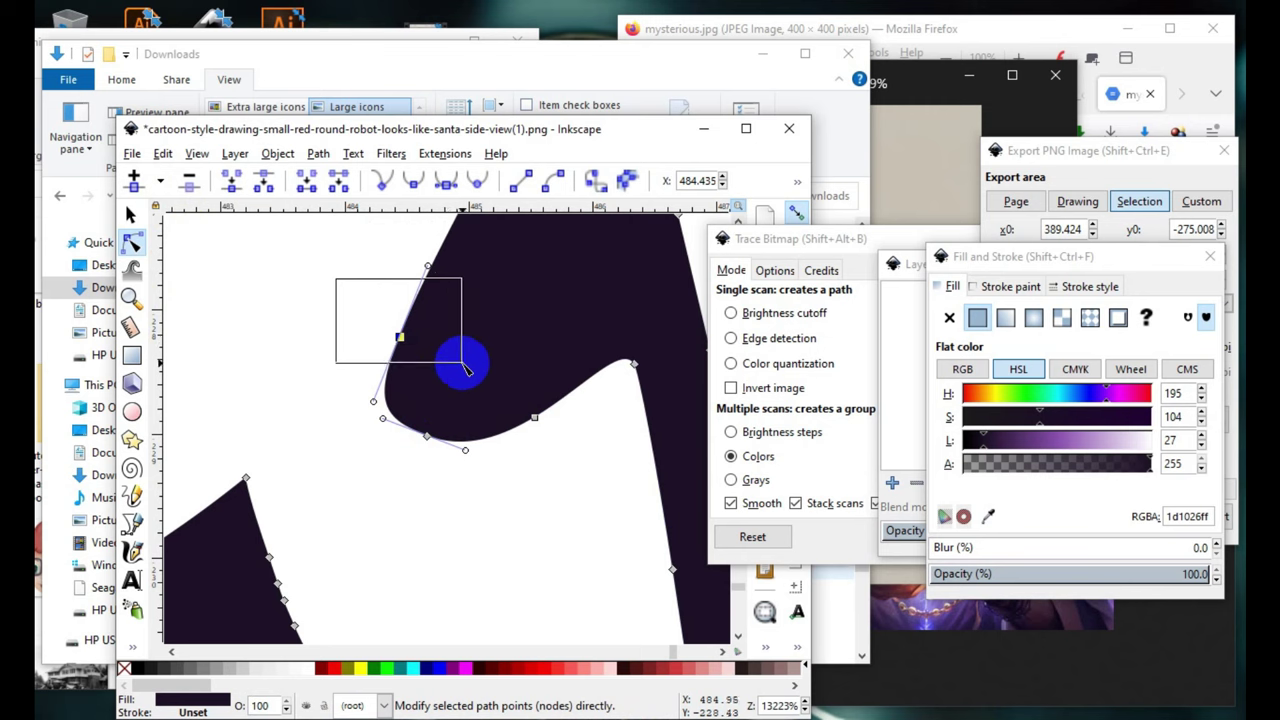
left_click(189, 180)
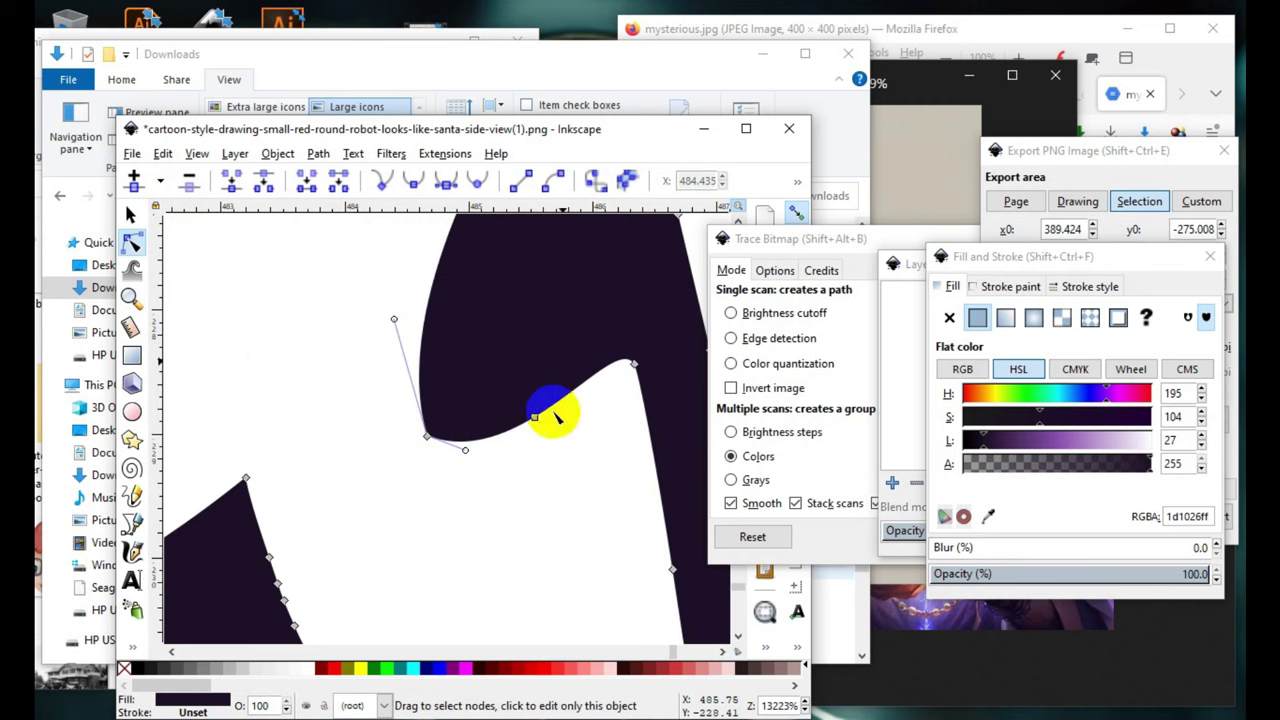
left_click_drag(535, 420, 512, 485)
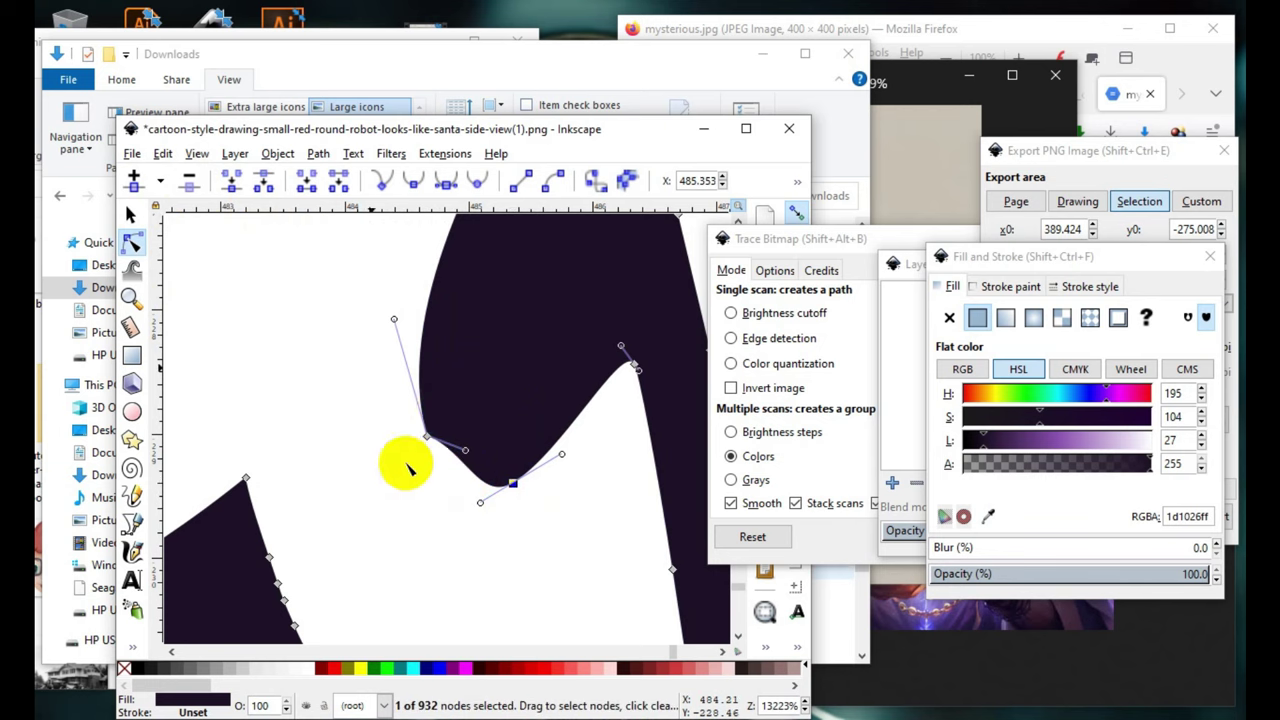
- Join the two end nodes of the curve, clear the selection and close the drawing window
scroll(440, 445, "up", 1, "ctrl")
scroll(420, 420, "up", 1, "ctrl")
left_click_drag(241, 305, 555, 548)
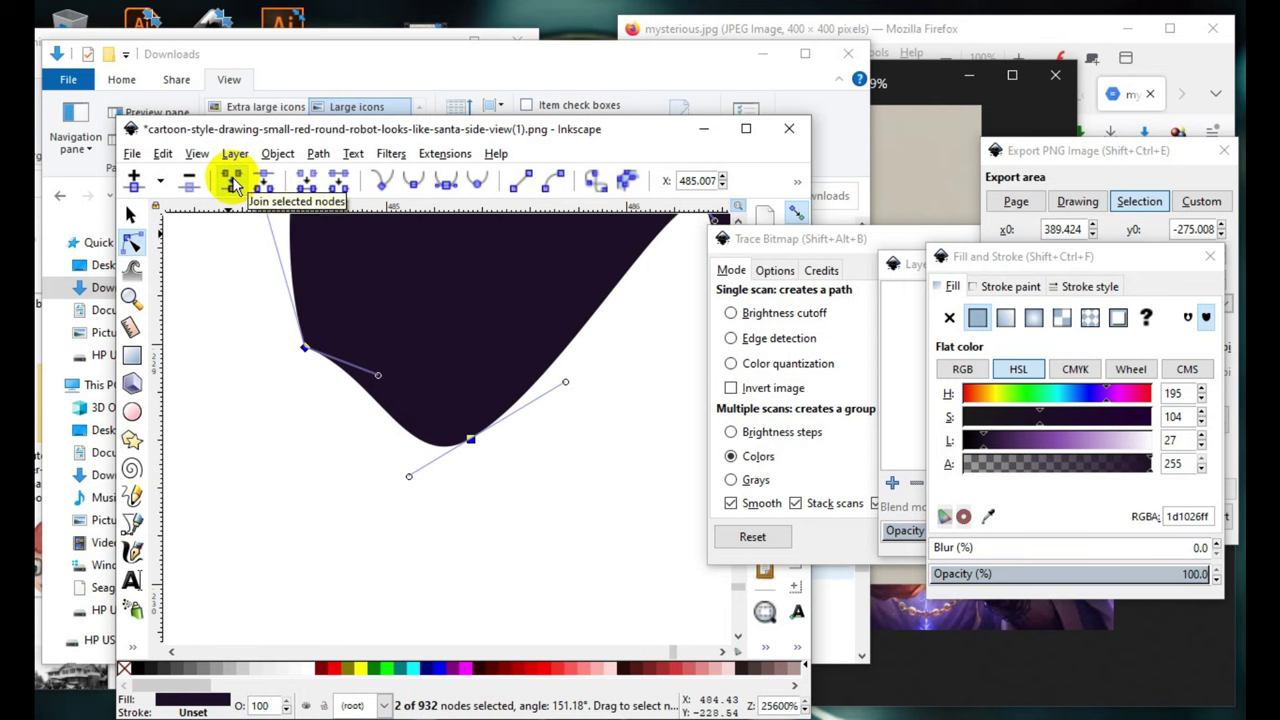
left_click(232, 181)
scroll(490, 440, "down", 1, "ctrl")
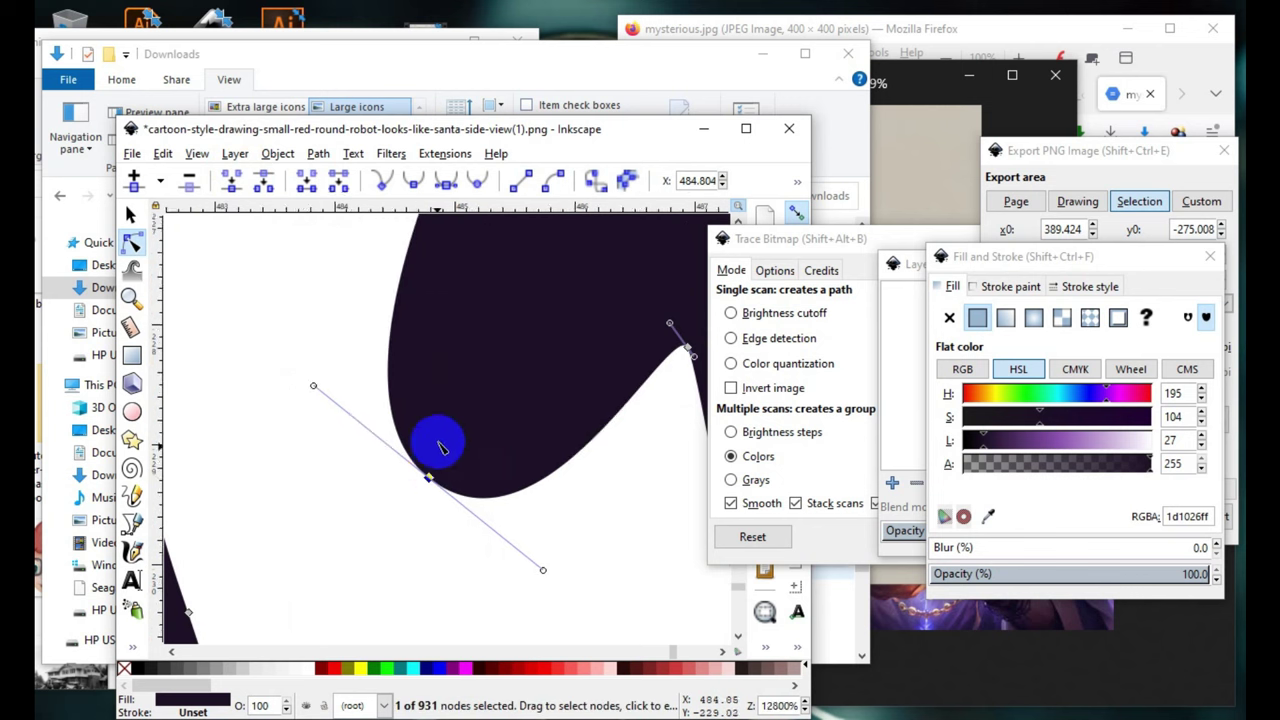
scroll(420, 520, "down", 9, "ctrl")
scroll(580, 435, "down", 4, "ctrl")
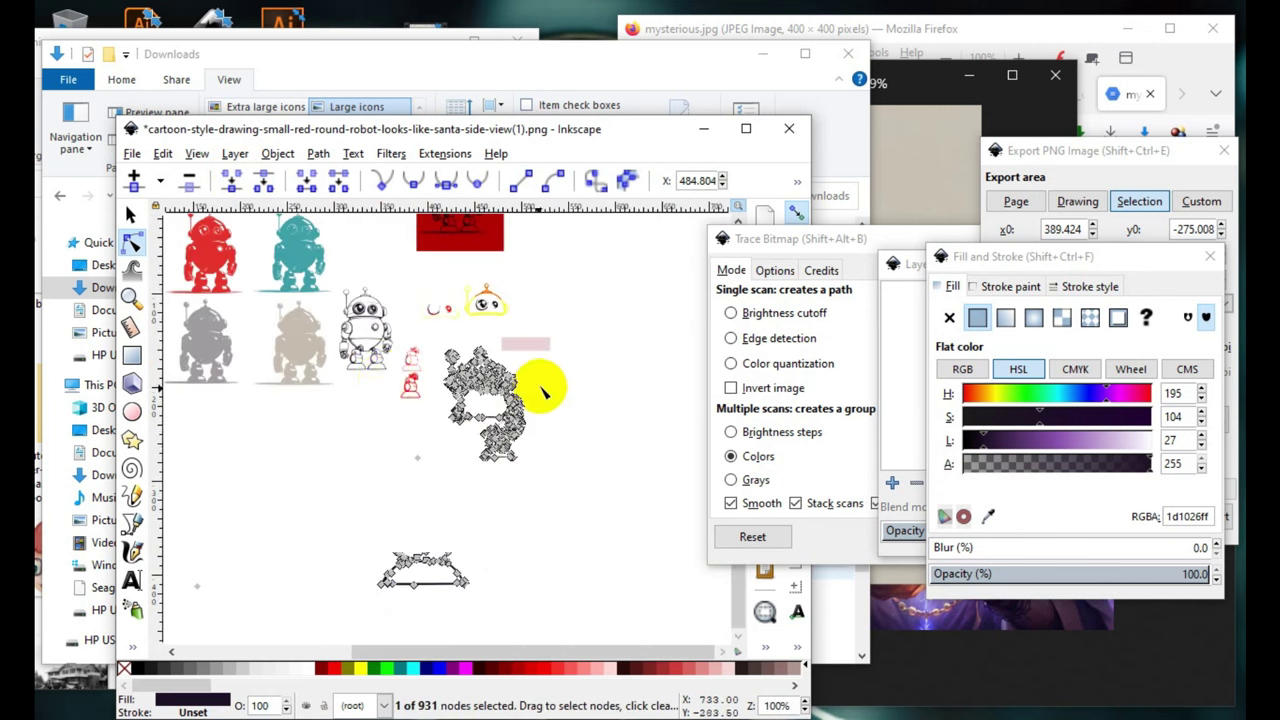
key("Escape")
left_click(789, 129)
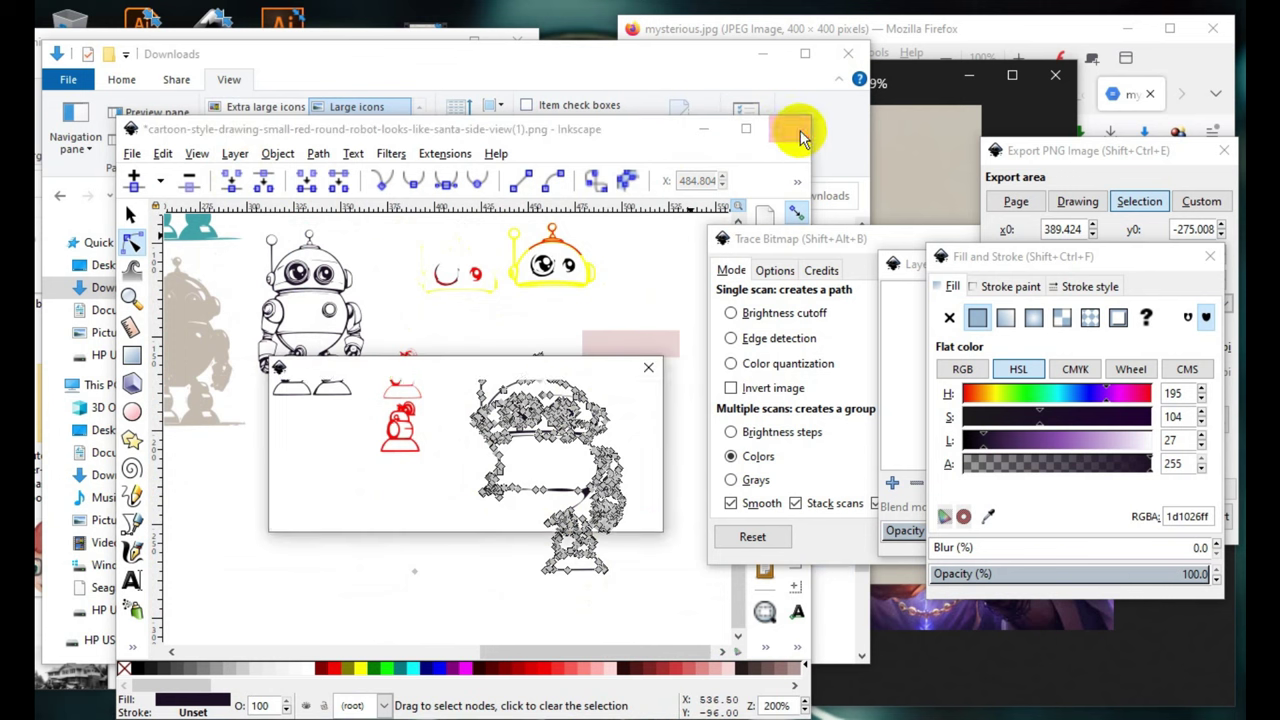
- Discard the drawing unsaved, close the red robot photo, and minimize File Explorer and Firefox
left_click(338, 507)
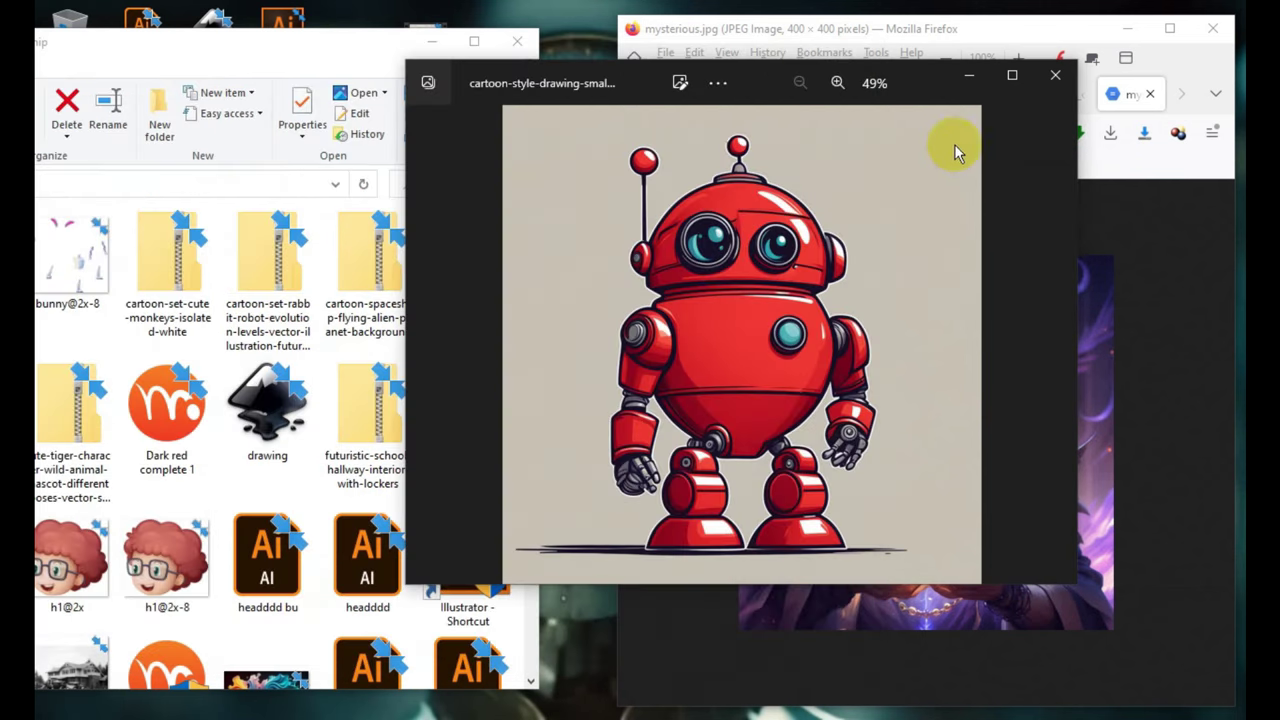
left_click(1057, 77)
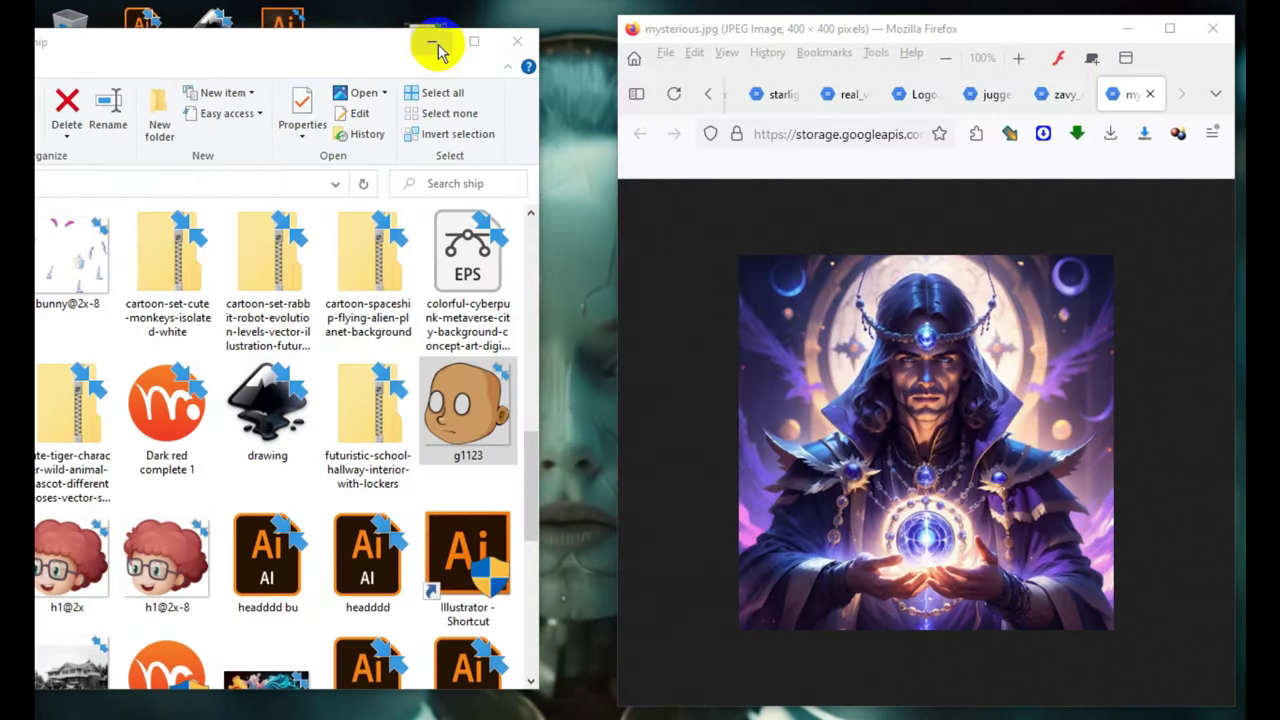
left_click(434, 44)
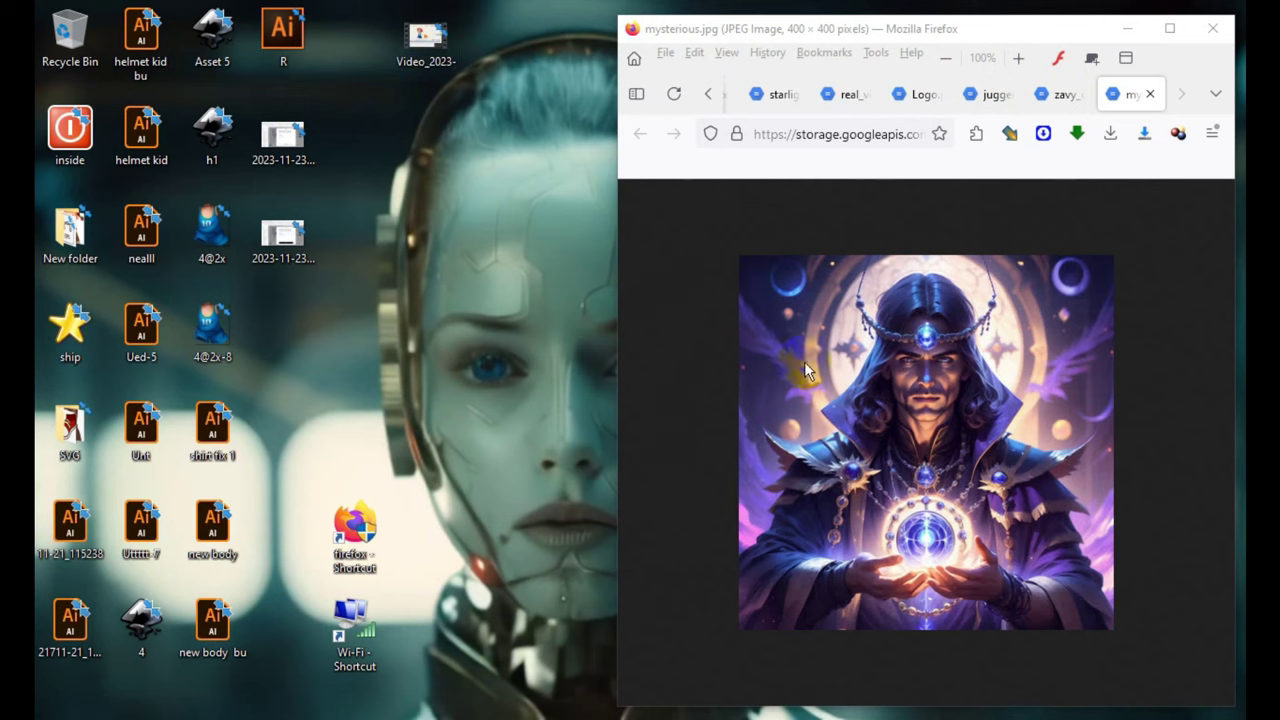
left_click(1123, 30)
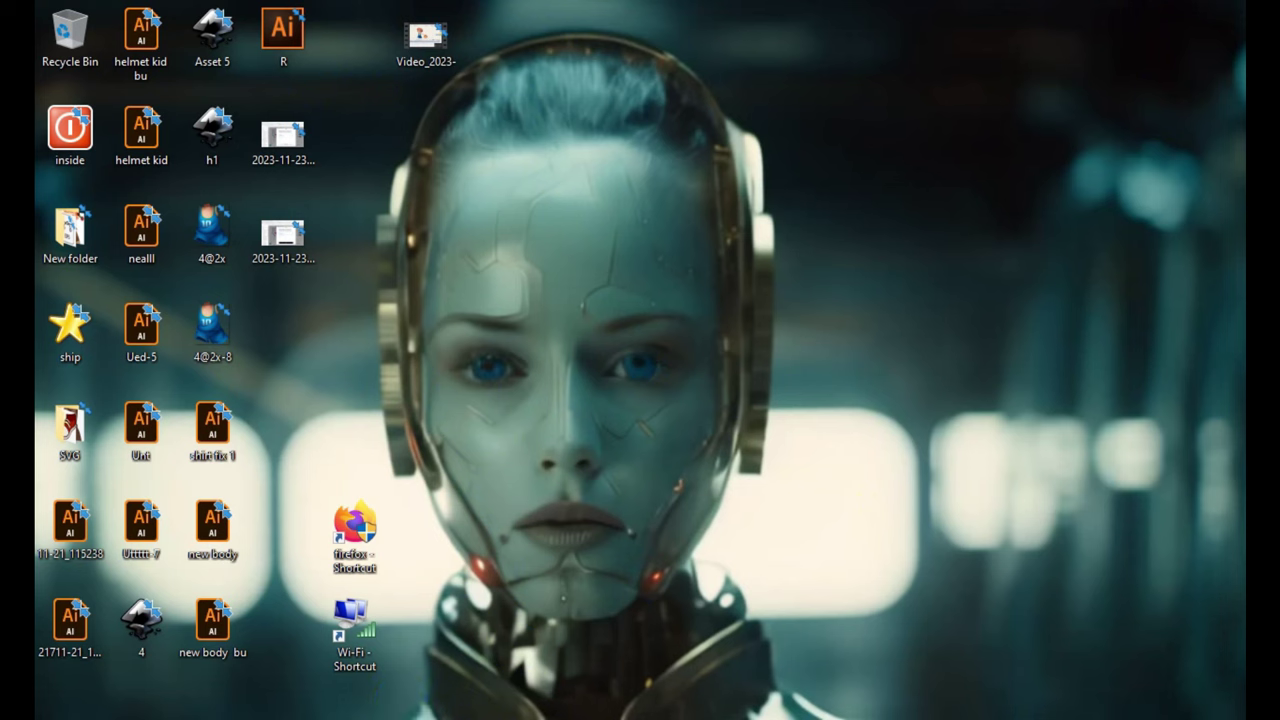